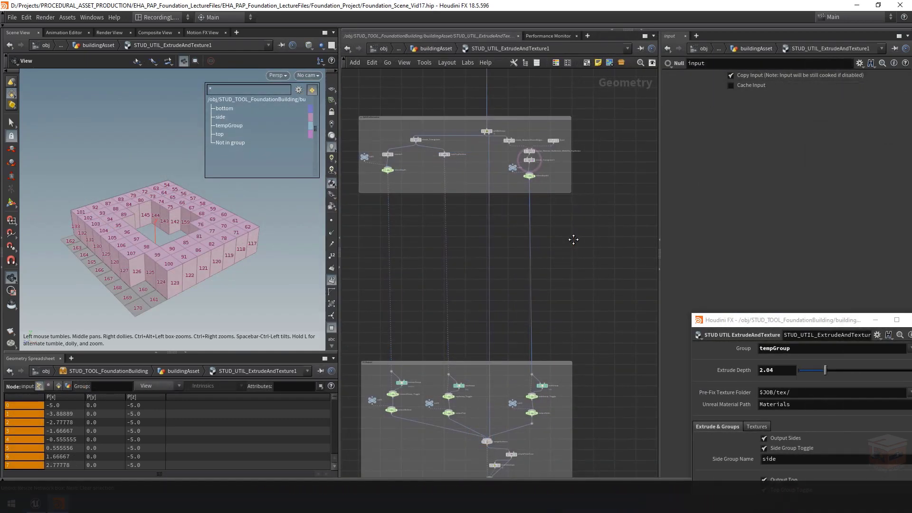
Step: Turn off the primitive numbers on the building model in the 3D view
{"action": "middle_click_drag", "start_coordinate": [564, 249], "coordinate": [584, 246]}
{"action": "middle_click_drag", "start_coordinate": [480, 262], "coordinate": [554, 255]}
{"action": "scroll", "coordinate": [528, 248], "scroll_direction": "down", "scroll_amount": 2}
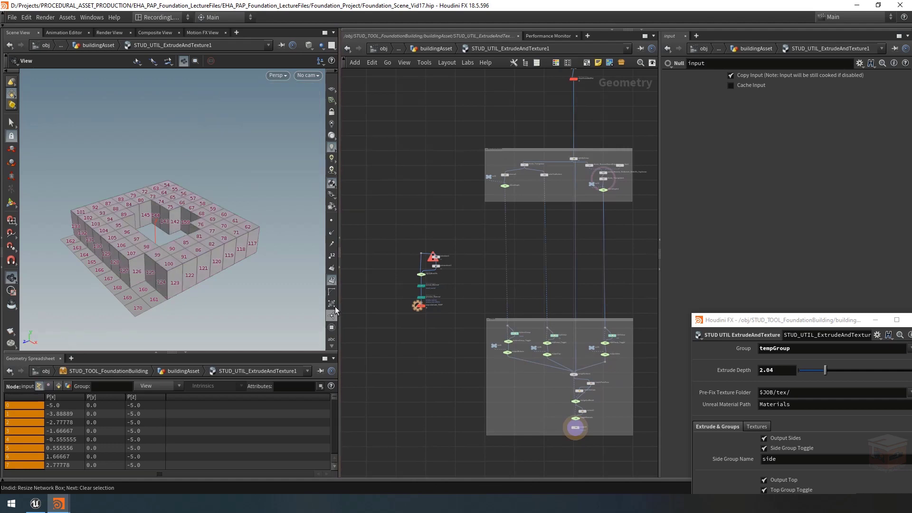
{"action": "left_click", "coordinate": [332, 280]}
{"action": "left_click", "coordinate": [333, 282]}
{"action": "left_click_drag", "start_coordinate": [183, 212], "coordinate": [189, 238]}
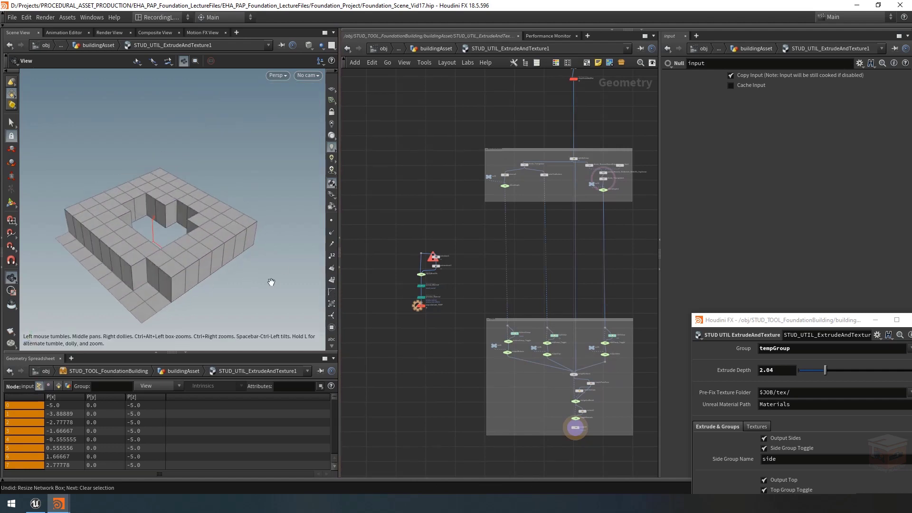
Step: Move the loose UV and material node chain, from uvtexture1 to uvquickshade_TEMP, closer to the main network between the two network boxes
{"action": "middle_click_drag", "start_coordinate": [446, 261], "coordinate": [465, 247]}
{"action": "scroll", "coordinate": [463, 247], "scroll_direction": "up", "scroll_amount": 4}
{"action": "left_click_drag", "start_coordinate": [492, 195], "coordinate": [367, 390]}
{"action": "left_click_drag", "start_coordinate": [415, 298], "coordinate": [507, 264]}
{"action": "scroll", "coordinate": [563, 221], "scroll_direction": "up", "scroll_amount": 5}
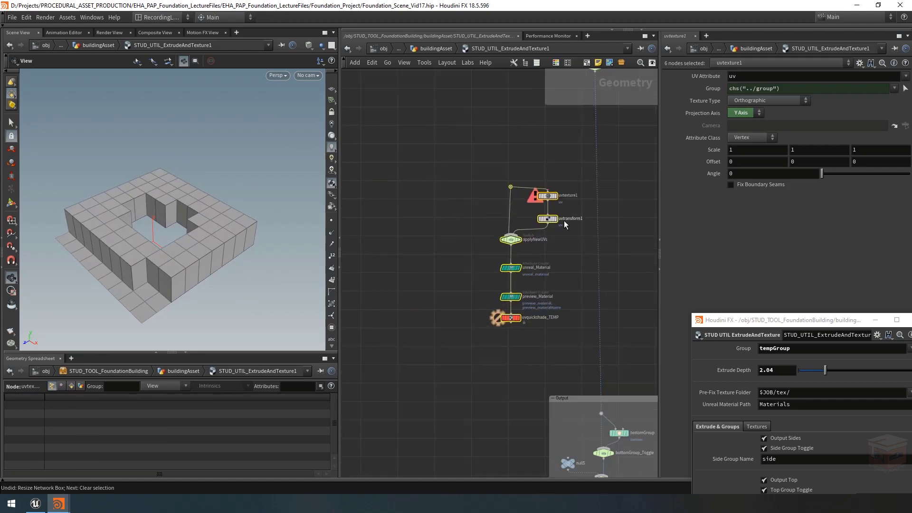
{"action": "middle_click_drag", "start_coordinate": [439, 278], "coordinate": [383, 315]}
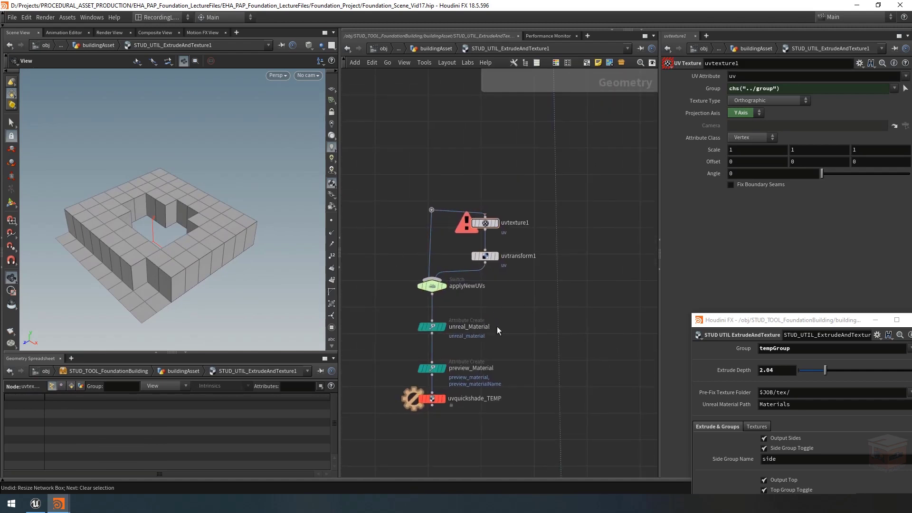
{"action": "middle_click_drag", "start_coordinate": [520, 298], "coordinate": [497, 332]}
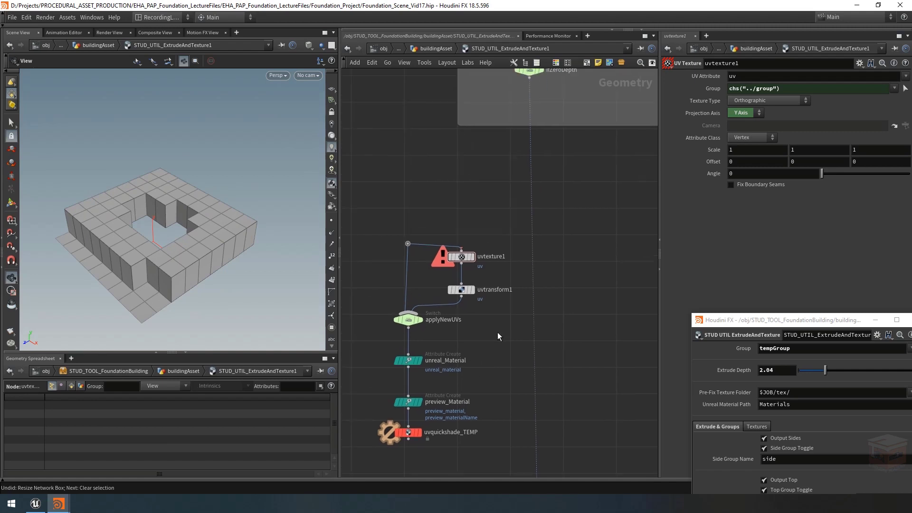
Step: Wire ifZeroDepth into the dot above uvtexture1 and uvquickshade_TEMP into the dot feeding bottomGroup
{"action": "scroll", "coordinate": [497, 332], "scroll_direction": "down", "scroll_amount": 2}
{"action": "left_click", "coordinate": [520, 156]}
{"action": "left_click_drag", "start_coordinate": [520, 157], "coordinate": [436, 269]}
{"action": "middle_click_drag", "start_coordinate": [553, 278], "coordinate": [565, 169]}
{"action": "left_click_drag", "start_coordinate": [535, 318], "coordinate": [521, 315]}
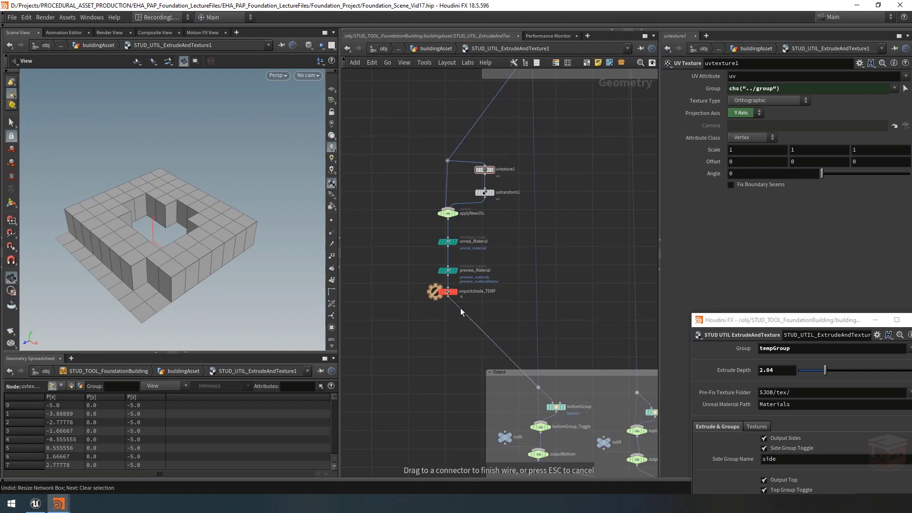
{"action": "left_click", "coordinate": [451, 299]}
{"action": "middle_click_drag", "start_coordinate": [516, 310], "coordinate": [516, 338]}
Step: Align the connected UV and material chain vertically beneath ifZeroDepth
{"action": "left_click_drag", "start_coordinate": [522, 338], "coordinate": [429, 176]}
{"action": "left_click_drag", "start_coordinate": [450, 245], "coordinate": [536, 247]}
{"action": "middle_click_drag", "start_coordinate": [593, 154], "coordinate": [480, 204]}
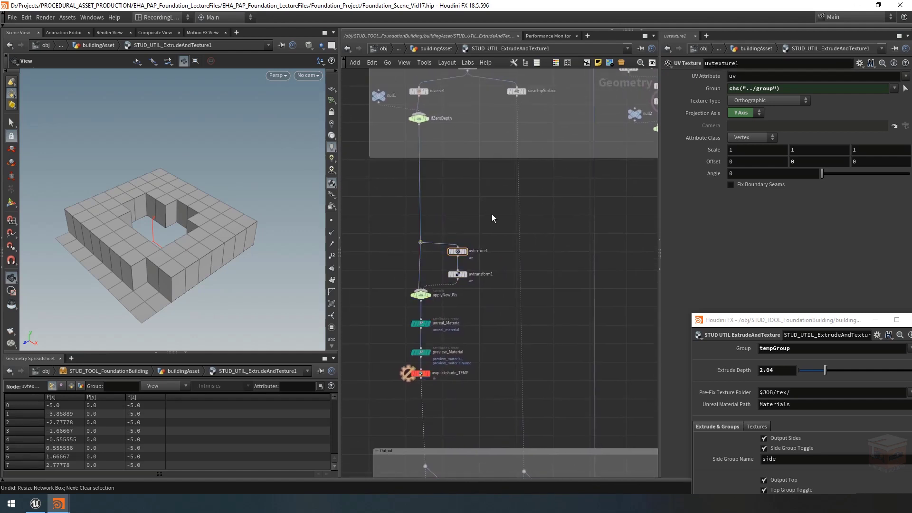
Step: Duplicate the UV and material chain beside the original and feed the copy from raiseTopSurface instead of ifZeroDepth
{"action": "left_click_drag", "start_coordinate": [489, 204], "coordinate": [378, 403]}
{"action": "key", "text": "ctrl+c"}
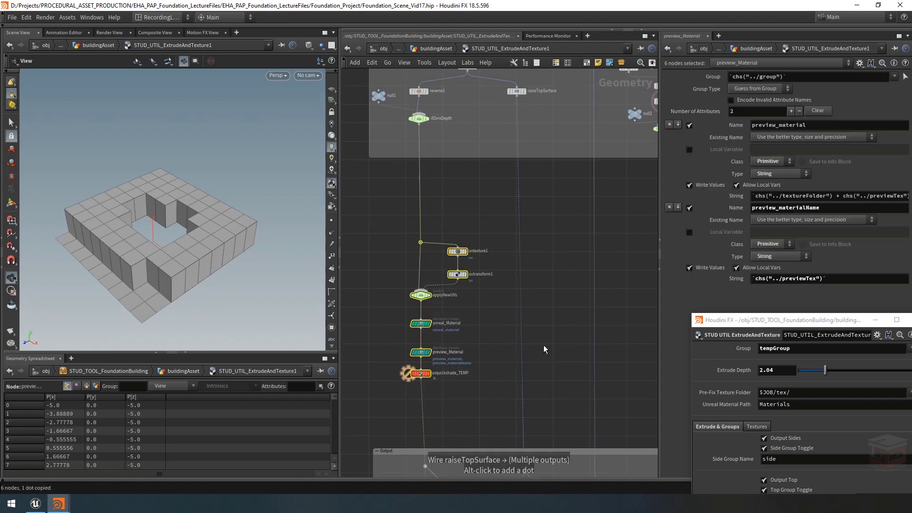
{"action": "key", "text": "ctrl+v"}
{"action": "middle_click_drag", "start_coordinate": [529, 184], "coordinate": [520, 201]}
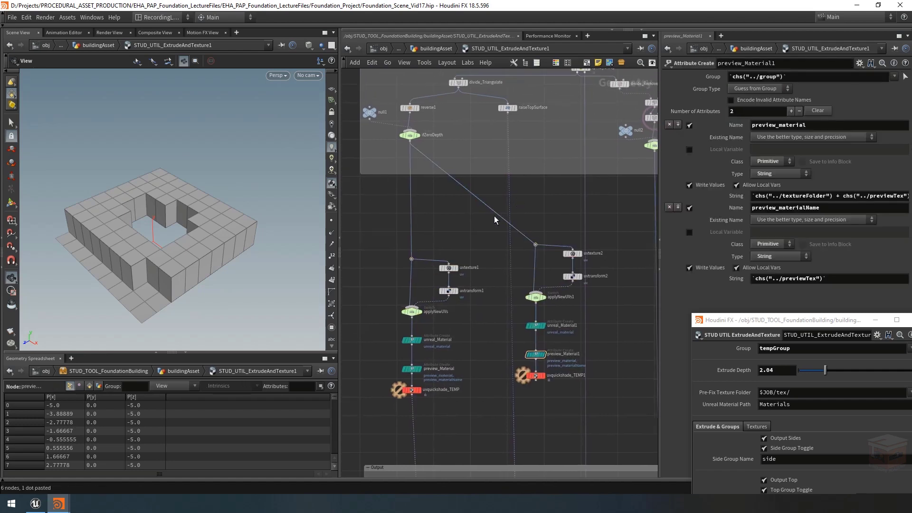
{"action": "left_click_drag", "start_coordinate": [497, 212], "coordinate": [507, 112]}
{"action": "middle_click_drag", "start_coordinate": [551, 222], "coordinate": [547, 210]}
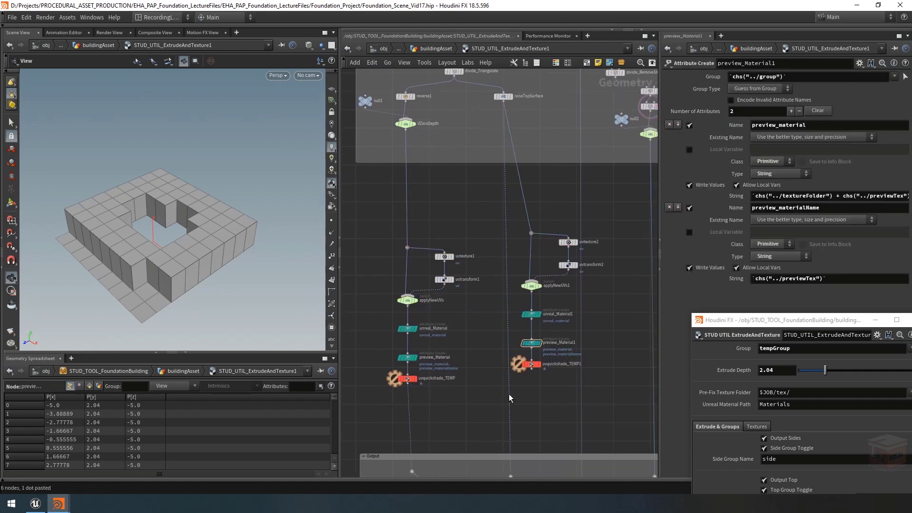
Step: Insert the duplicated chain's output into the topGroup branch and line its nodes up level with the original chain
{"action": "mouse_move", "coordinate": [509, 396]}
{"action": "left_mouse_down"}
{"action": "mouse_move", "coordinate": [531, 370]}
{"action": "mouse_move", "coordinate": [510, 226]}
{"action": "left_mouse_up"}
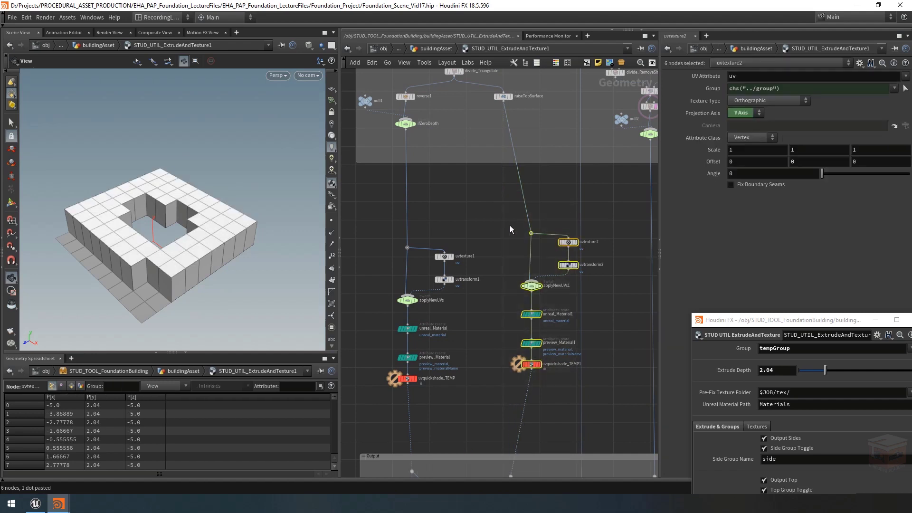
{"action": "left_click_drag", "start_coordinate": [532, 288], "coordinate": [511, 303]}
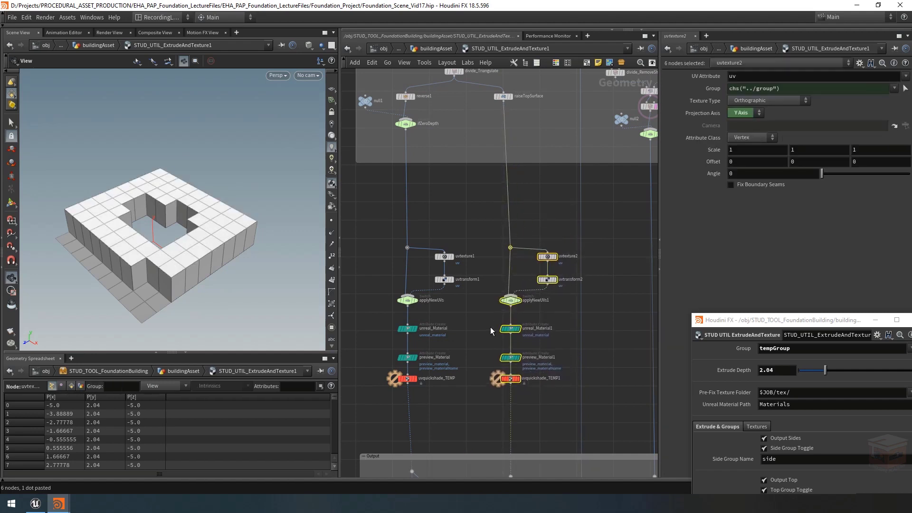
Step: Enclose both UV and material chains in a new network box and nudge it into place
{"action": "left_click", "coordinate": [474, 319]}
{"action": "middle_click_drag", "start_coordinate": [483, 318], "coordinate": [498, 304]}
{"action": "left_click_drag", "start_coordinate": [365, 174], "coordinate": [620, 405]}
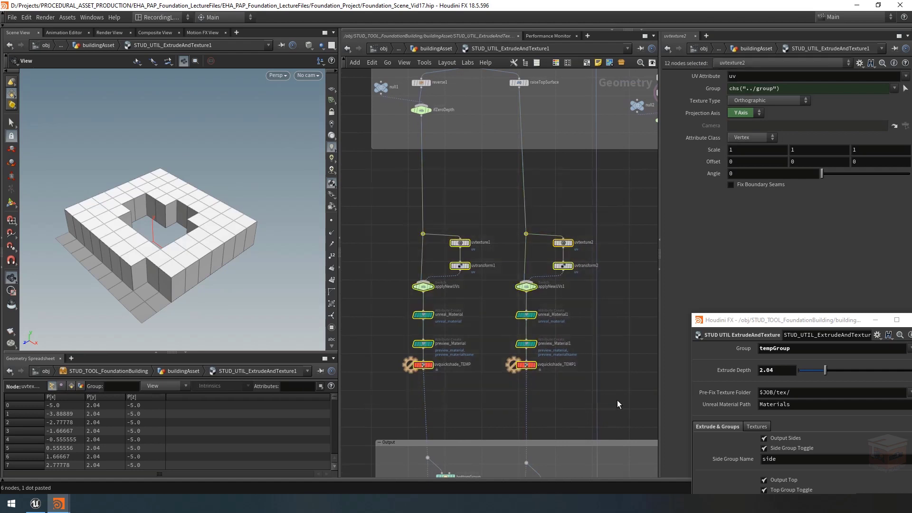
{"action": "left_click", "coordinate": [587, 63]}
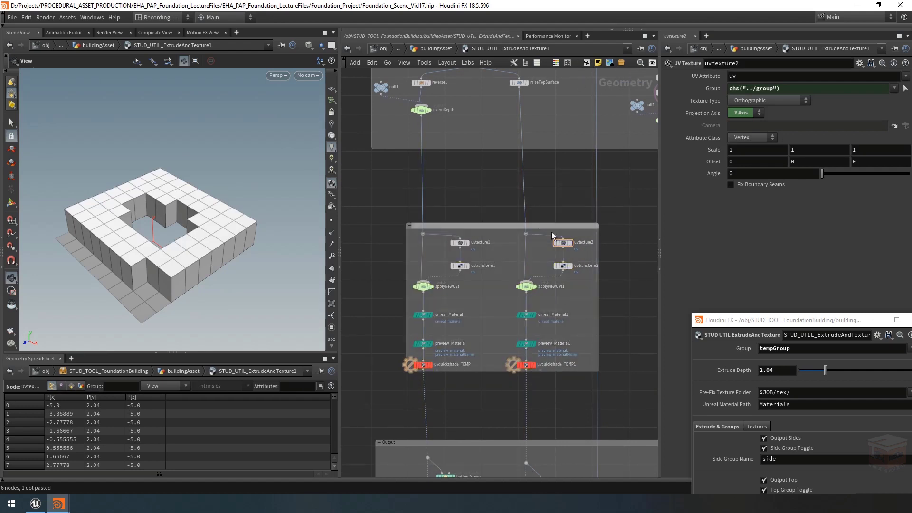
{"action": "mouse_move", "coordinate": [571, 226]}
{"action": "left_mouse_down"}
{"action": "mouse_move", "coordinate": [546, 224]}
{"action": "mouse_move", "coordinate": [555, 227]}
{"action": "left_mouse_up"}
Step: Shift the bottom and top branch nodes in the upper and Output boxes to line up with the two UV chains
{"action": "scroll", "coordinate": [549, 178], "scroll_direction": "down", "scroll_amount": 2}
{"action": "middle_click_drag", "start_coordinate": [547, 178], "coordinate": [556, 256]}
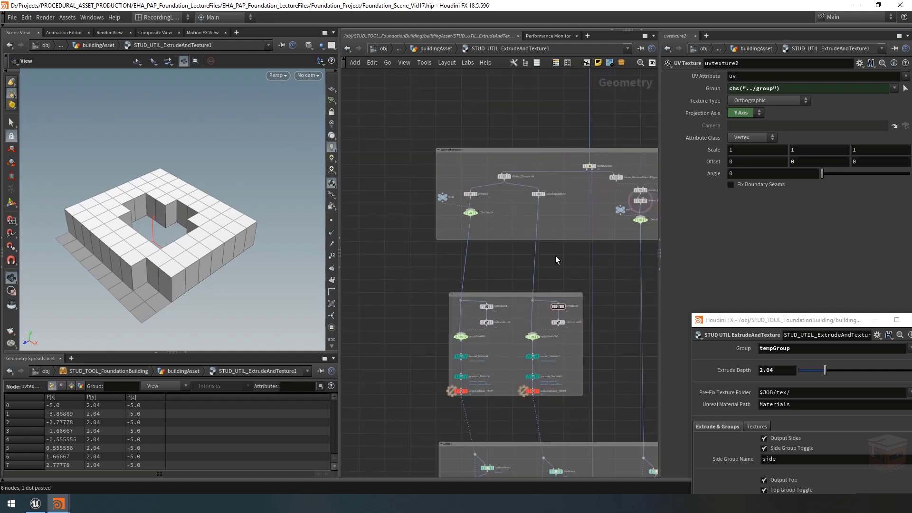
{"action": "left_click_drag", "start_coordinate": [554, 228], "coordinate": [415, 161]}
{"action": "left_click_drag", "start_coordinate": [474, 221], "coordinate": [463, 215]}
{"action": "left_click", "coordinate": [508, 270]}
{"action": "middle_click_drag", "start_coordinate": [508, 271], "coordinate": [491, 197]}
{"action": "left_click_drag", "start_coordinate": [559, 444], "coordinate": [429, 375]}
{"action": "left_click_drag", "start_coordinate": [458, 426], "coordinate": [449, 425]}
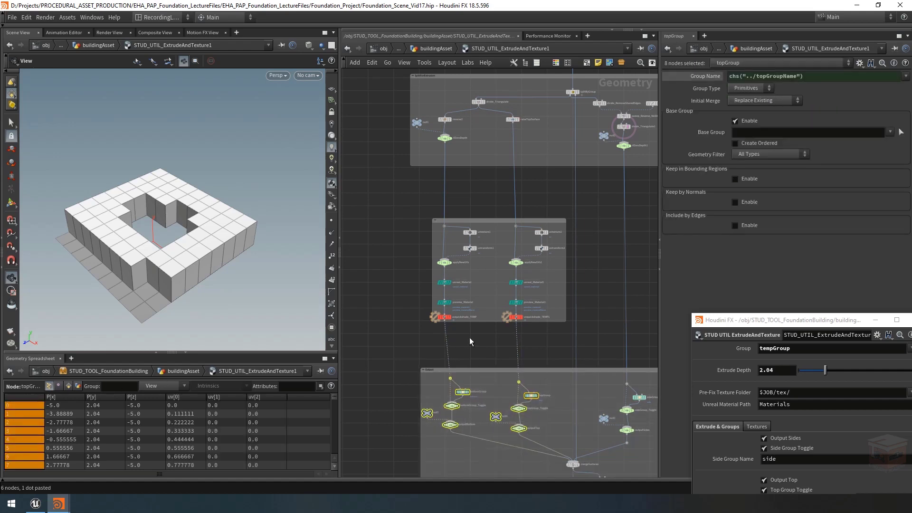
{"action": "left_click", "coordinate": [470, 340]}
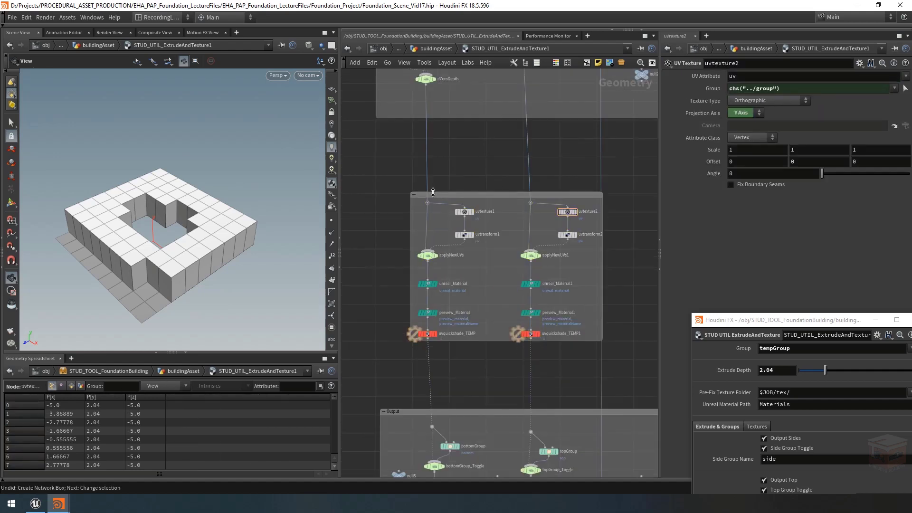
Step: Title the new network box "UV Top and Bottom"
{"action": "scroll", "coordinate": [431, 191], "scroll_direction": "up", "scroll_amount": 3}
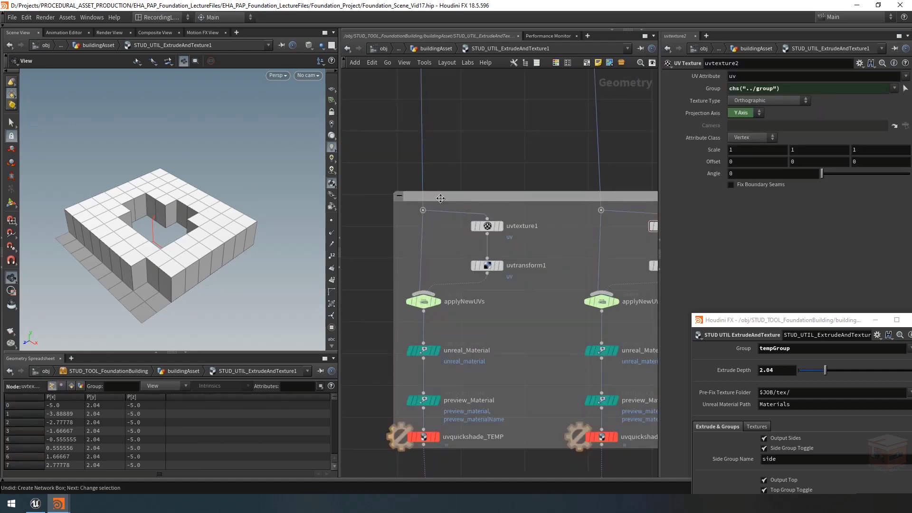
{"action": "double_click", "coordinate": [440, 198]}
{"action": "type", "text": "UV T"}
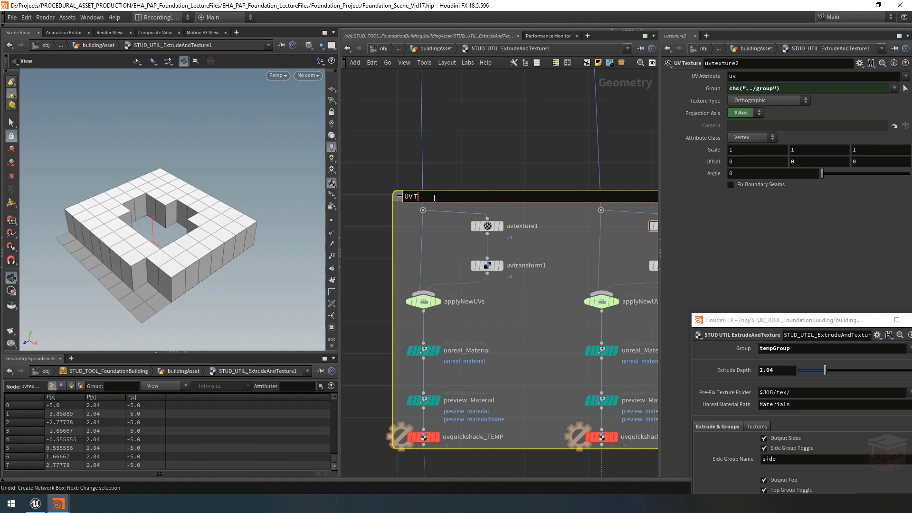
{"action": "type", "text": "op and Bottom"}
{"action": "key", "text": "Return"}
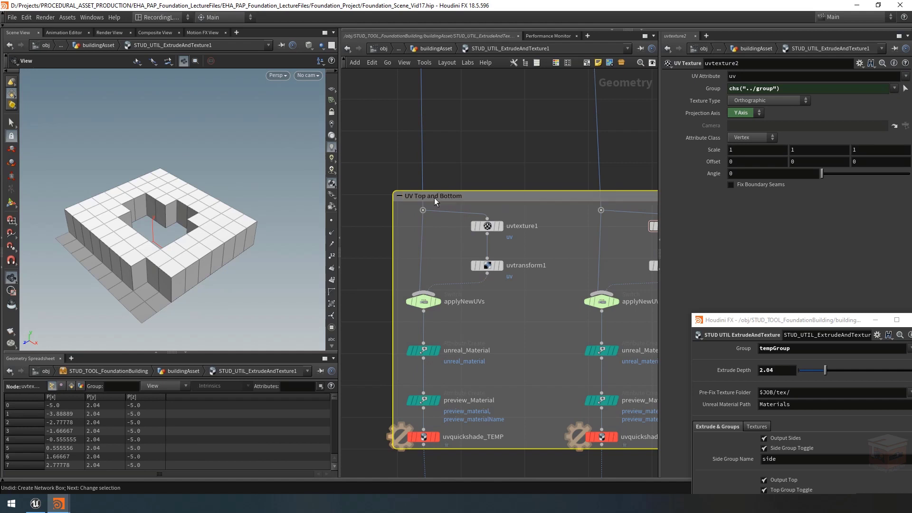
Step: Enlarge the UV Top and Bottom network box to leave more margin around its nodes
{"action": "scroll", "coordinate": [427, 178], "scroll_direction": "down", "scroll_amount": 5}
{"action": "left_click", "coordinate": [497, 157]}
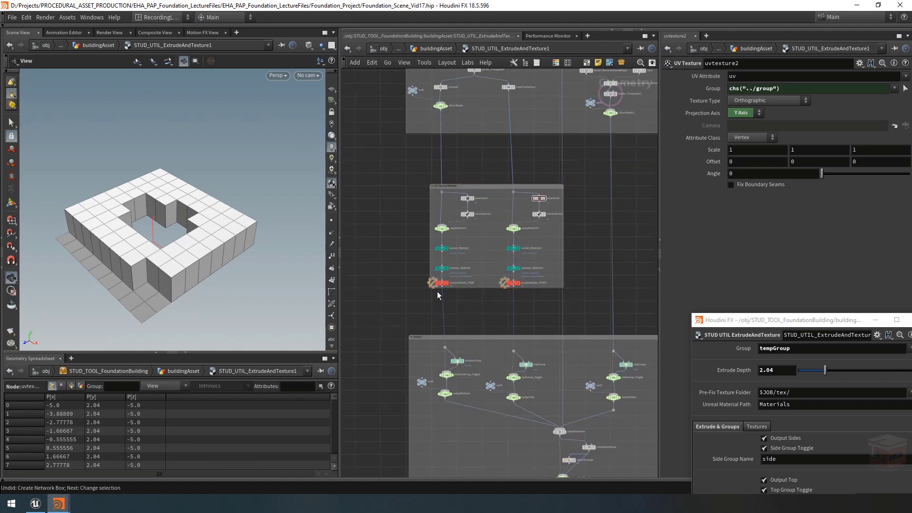
{"action": "left_click_drag", "start_coordinate": [432, 288], "coordinate": [410, 299]}
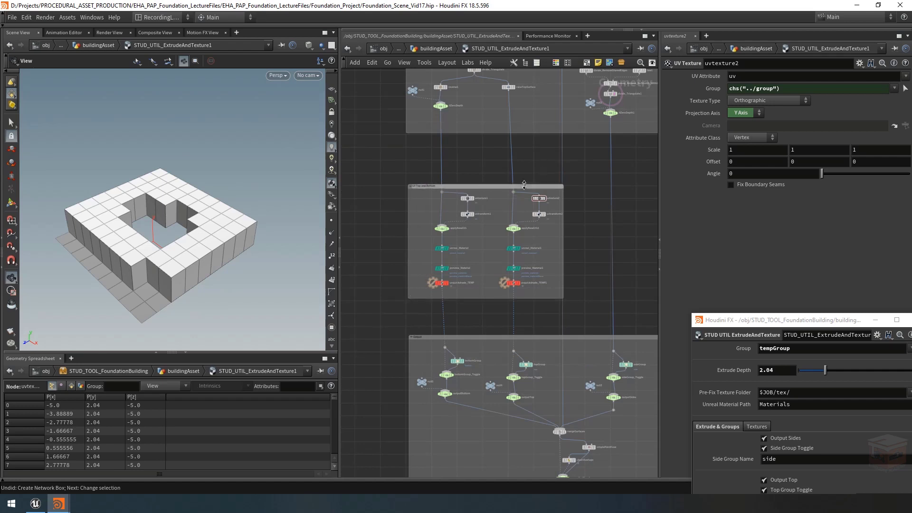
{"action": "left_click_drag", "start_coordinate": [481, 184], "coordinate": [480, 171]}
Step: Move the UV box and the bottom and top branch nodes together further away from the side branch
{"action": "scroll", "coordinate": [480, 157], "scroll_direction": "down", "scroll_amount": 3}
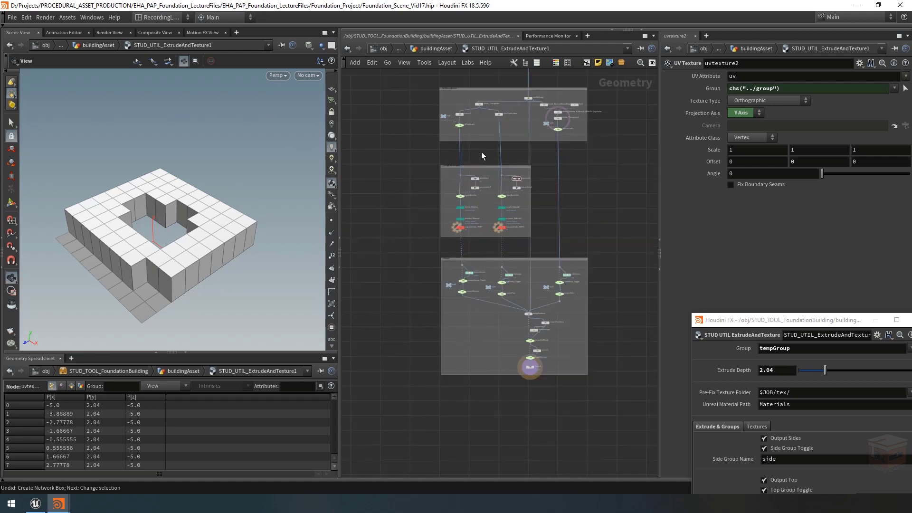
{"action": "left_click_drag", "start_coordinate": [436, 132], "coordinate": [427, 125]}
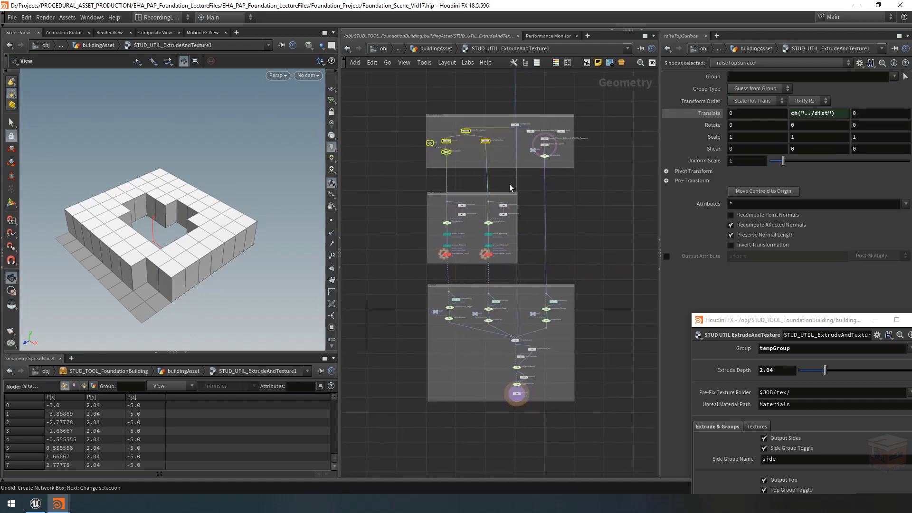
{"action": "left_click", "coordinate": [499, 196], "text": "shift"}
{"action": "left_click_drag", "start_coordinate": [499, 352], "coordinate": [432, 290], "text": "shift"}
{"action": "mouse_move", "coordinate": [490, 321]}
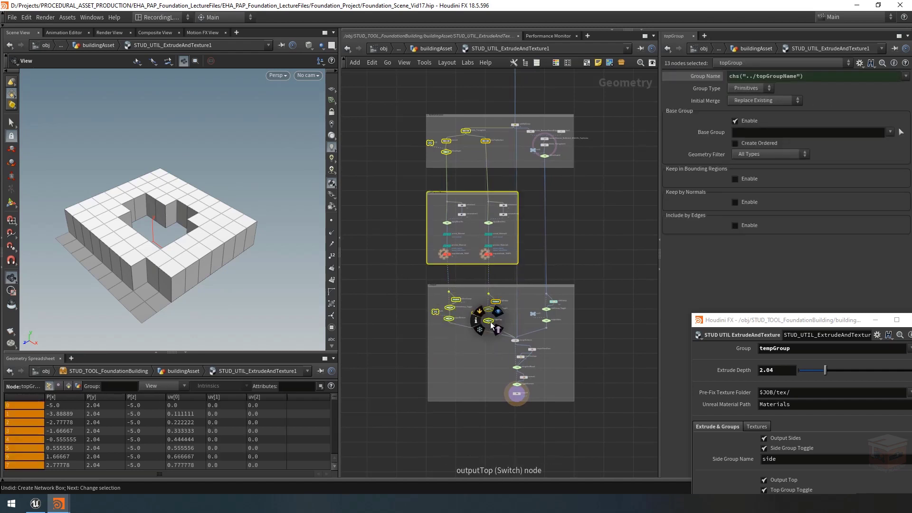
{"action": "left_click_drag", "start_coordinate": [490, 321], "coordinate": [472, 323]}
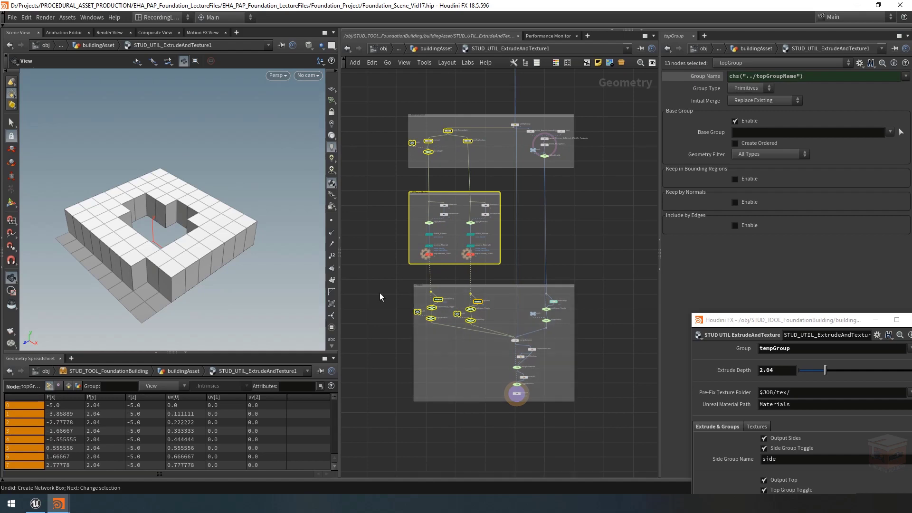
{"action": "left_click", "coordinate": [380, 293]}
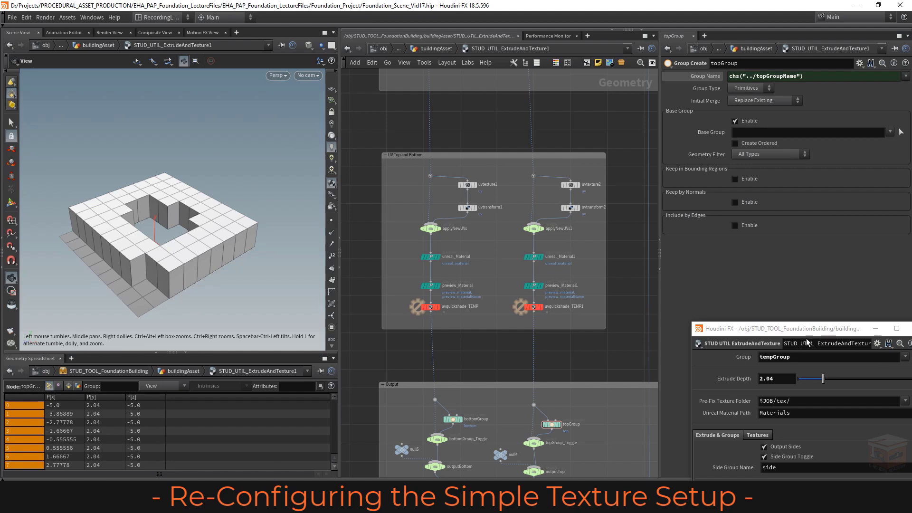
Step: Show the Textures settings in the floating parameter window and reposition the window so they are fully visible
{"action": "left_click_drag", "start_coordinate": [804, 335], "coordinate": [762, 258]}
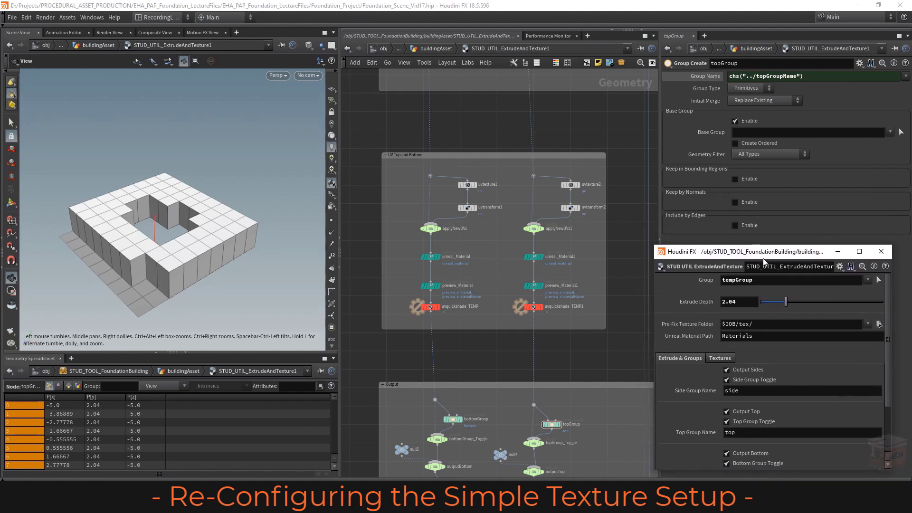
{"action": "left_click", "coordinate": [719, 357]}
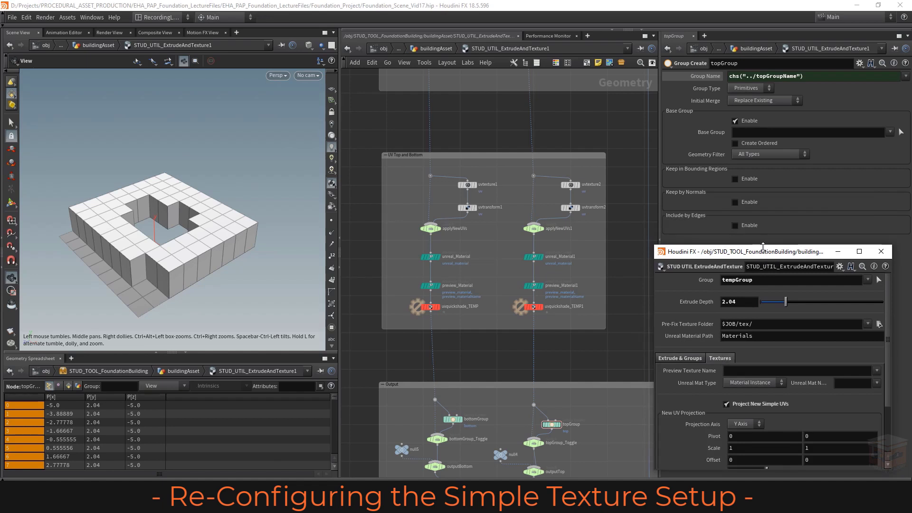
{"action": "left_click_drag", "start_coordinate": [763, 250], "coordinate": [755, 139]}
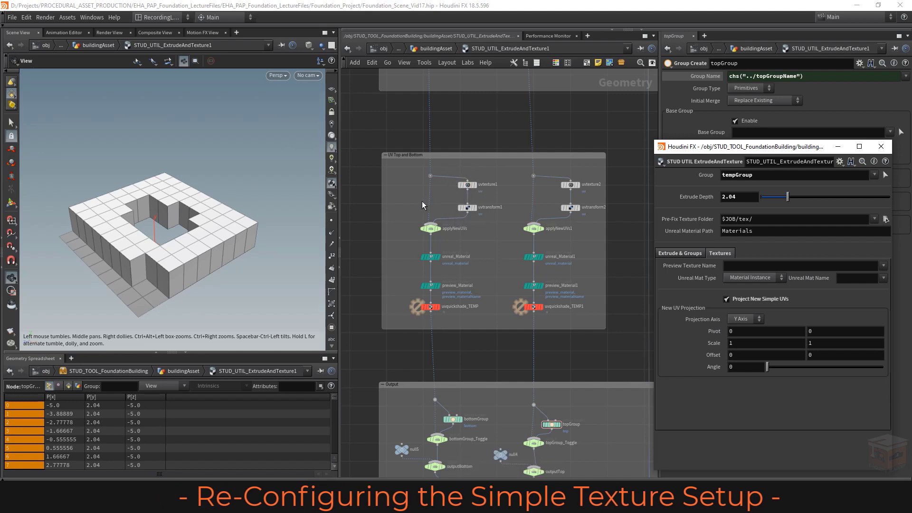
Step: Open the type properties of STUD_UTIL_ExtrudeAndTexture, widen the window and bring the Textures folder's parameters into view
{"action": "scroll", "coordinate": [530, 263], "scroll_direction": "down", "scroll_amount": 4}
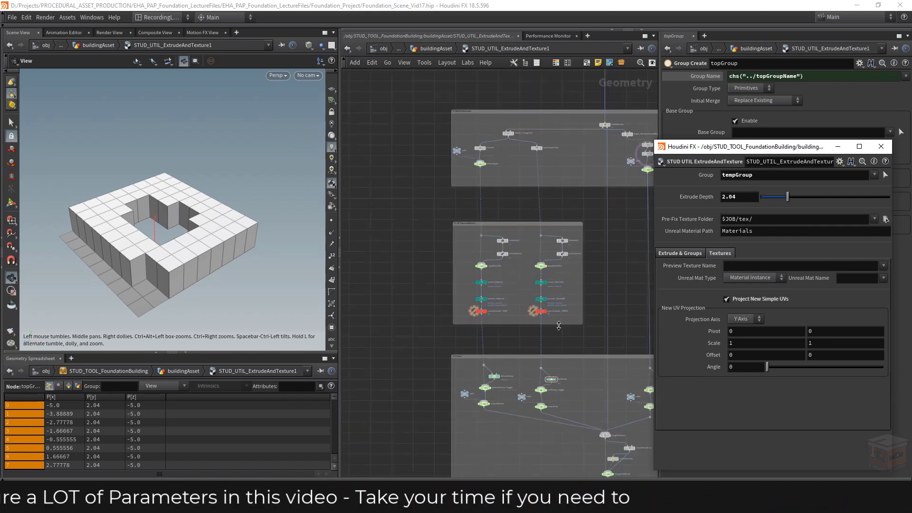
{"action": "middle_click_drag", "start_coordinate": [533, 342], "coordinate": [500, 339]}
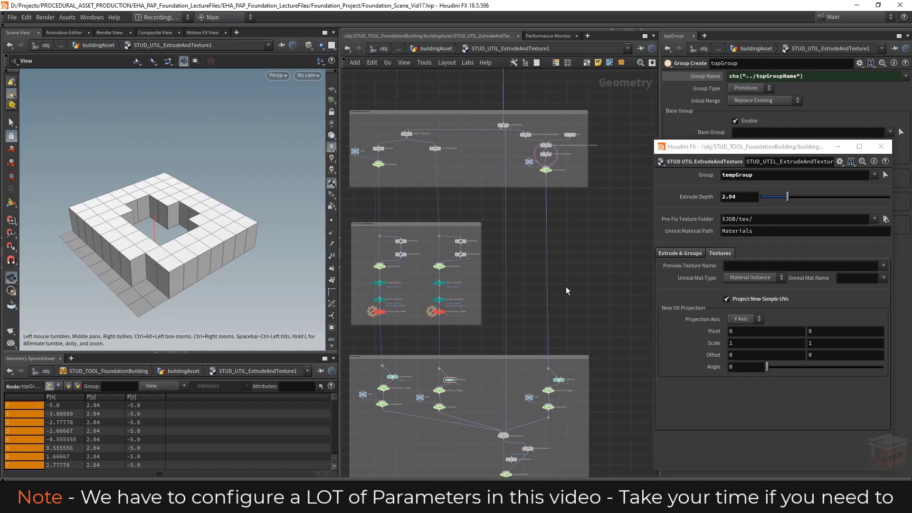
{"action": "middle_click_drag", "start_coordinate": [584, 289], "coordinate": [700, 297]}
{"action": "scroll", "coordinate": [582, 302], "scroll_direction": "up", "scroll_amount": 3}
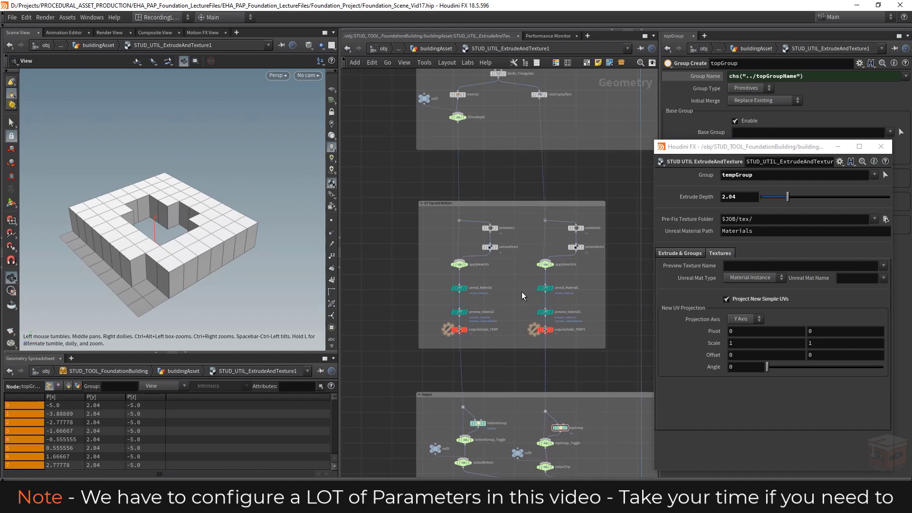
{"action": "left_click", "coordinate": [660, 161]}
{"action": "left_click", "coordinate": [713, 384]}
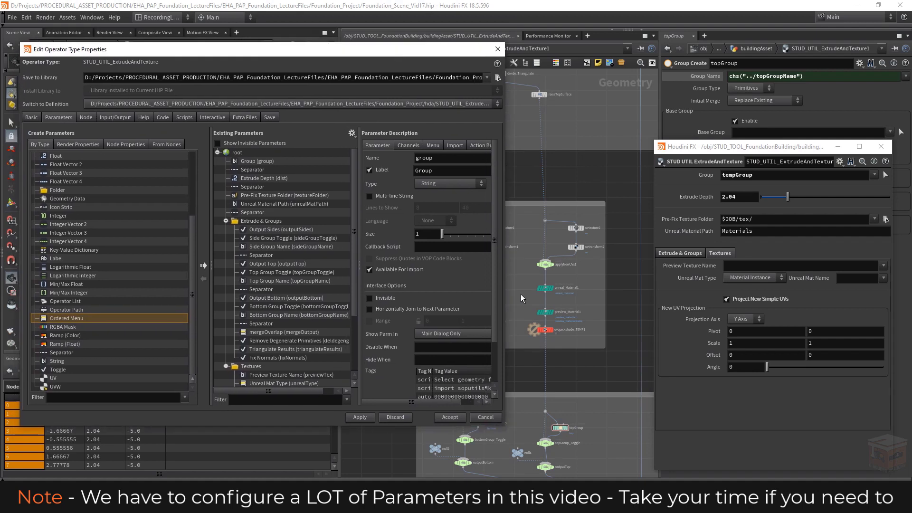
{"action": "left_click_drag", "start_coordinate": [503, 285], "coordinate": [549, 281]}
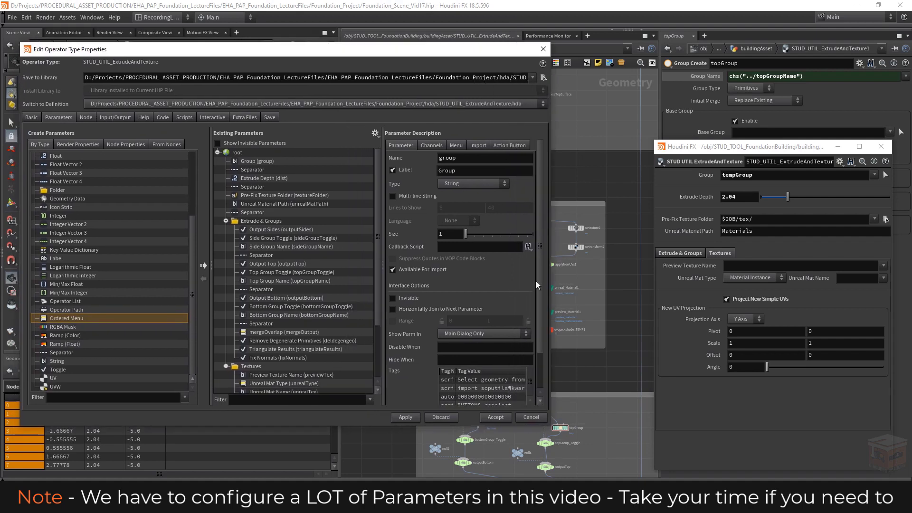
{"action": "scroll", "coordinate": [341, 253], "scroll_direction": "down", "scroll_amount": 3}
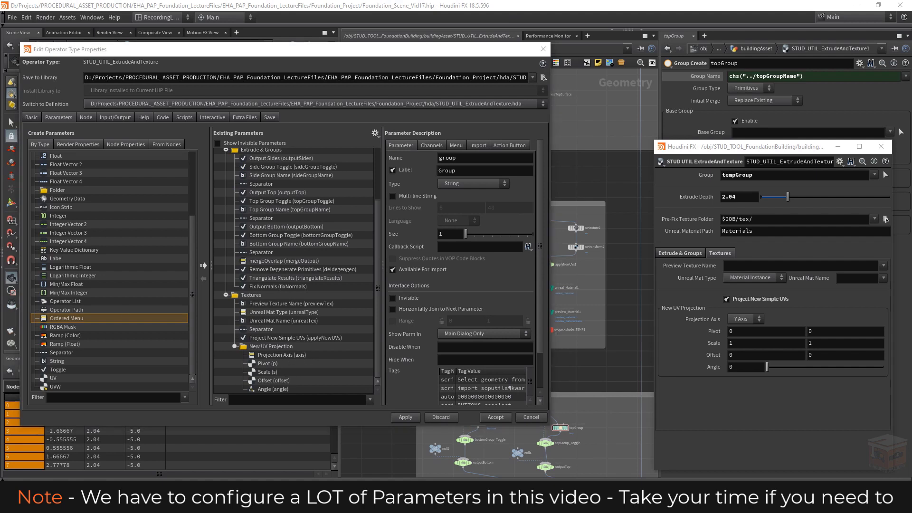
Step: Examine the Side UVs, Top UVs and Bottom Folder texture settings of the reference asset LECT_ExtrudeAndTexture_Floors, including the top projection method options
{"action": "left_click_drag", "start_coordinate": [0, 97], "coordinate": [805, 144]}
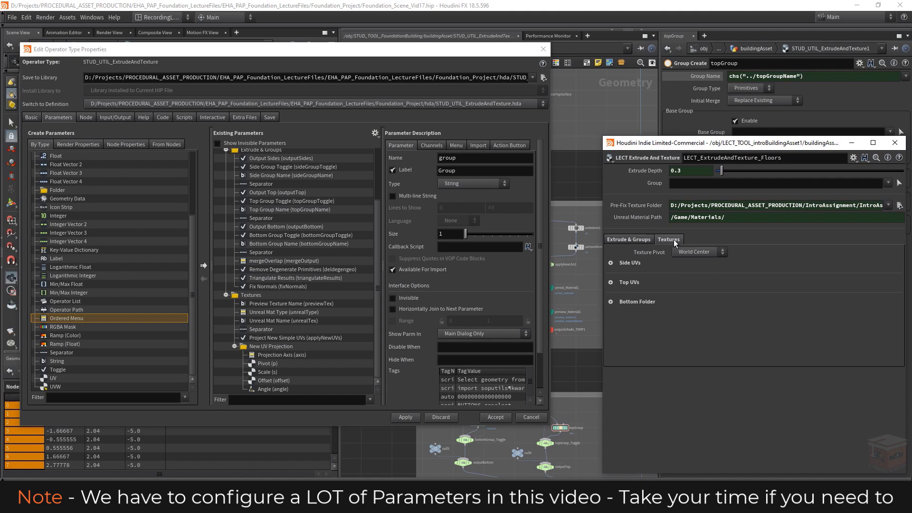
{"action": "left_click", "coordinate": [610, 263]}
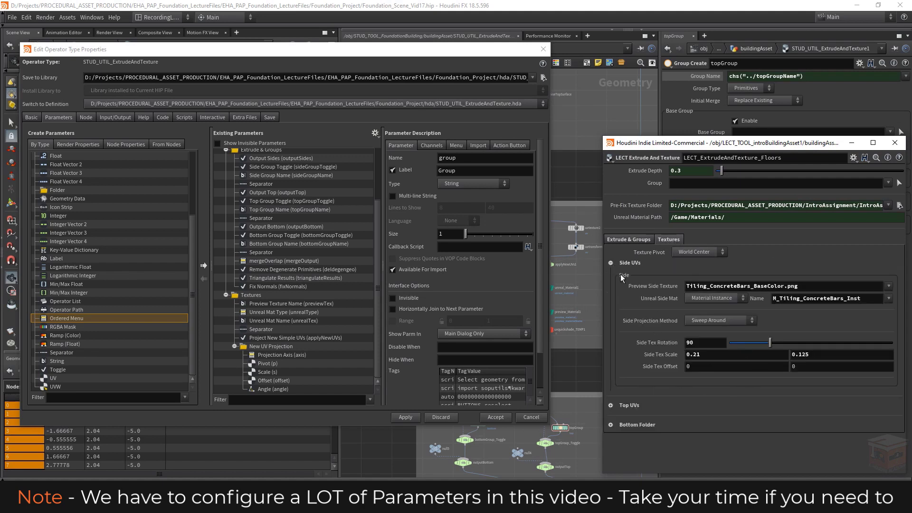
{"action": "left_click", "coordinate": [611, 264]}
{"action": "left_click", "coordinate": [610, 283]}
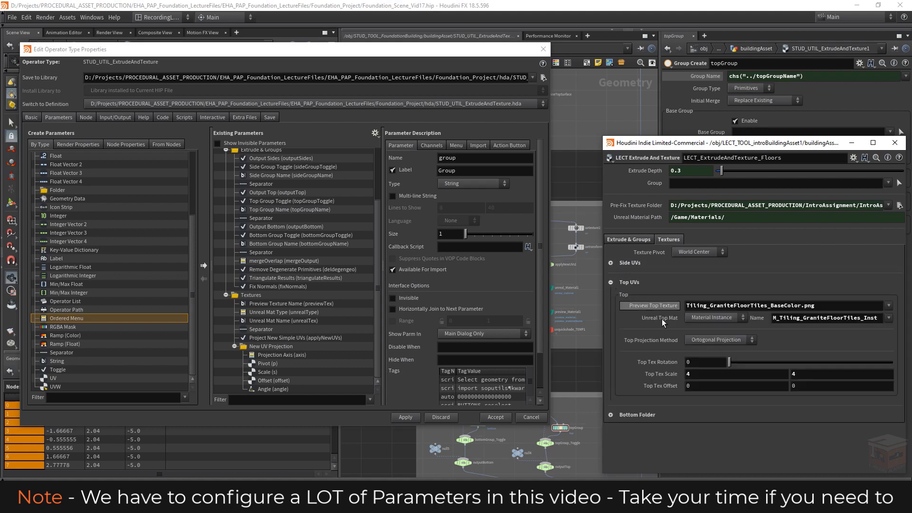
{"action": "left_click", "coordinate": [731, 339]}
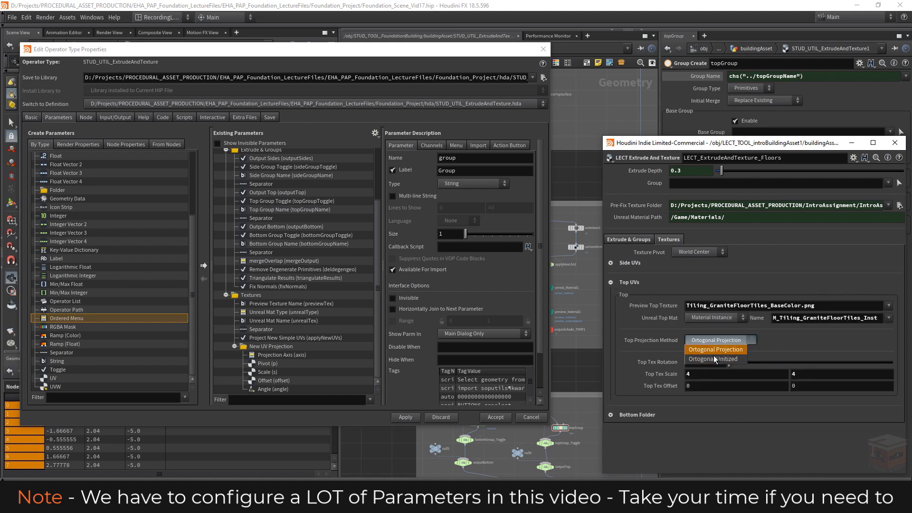
{"action": "left_click", "coordinate": [722, 341]}
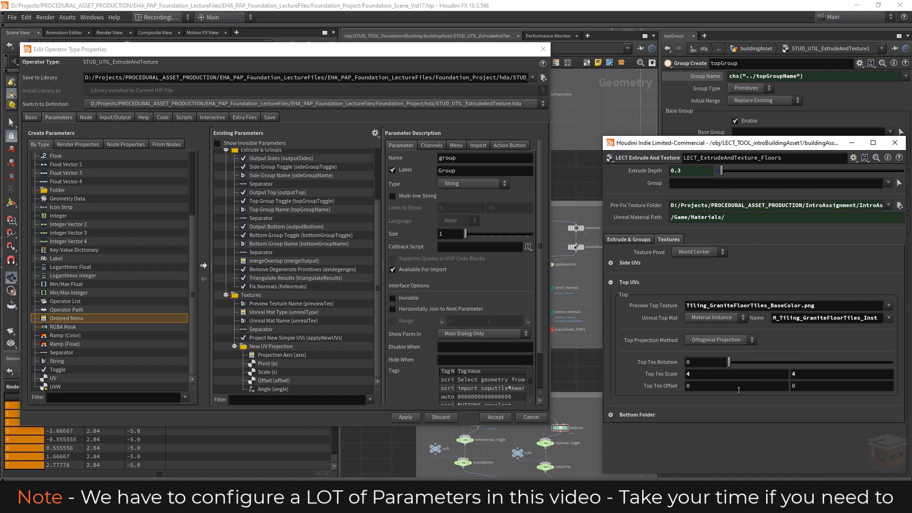
{"action": "left_click", "coordinate": [610, 282]}
{"action": "left_click", "coordinate": [611, 302]}
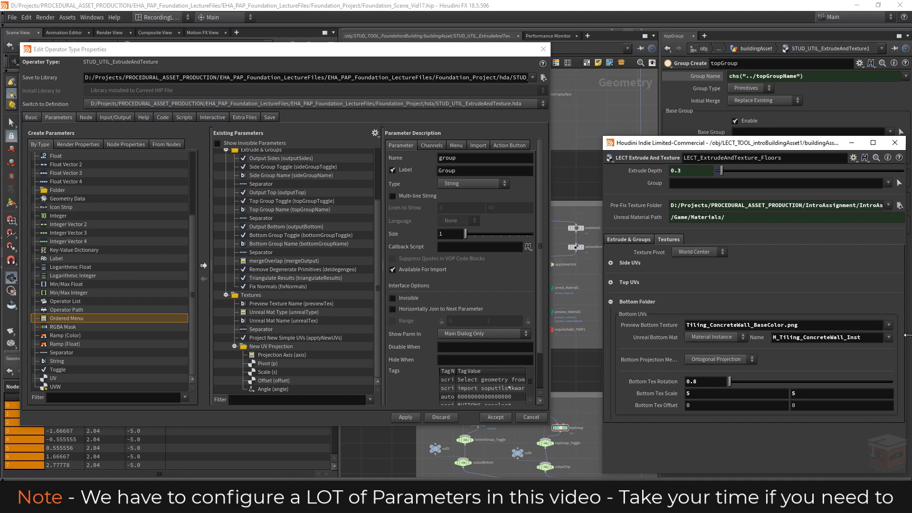
{"action": "left_click_drag", "start_coordinate": [797, 150], "coordinate": [0, 150]}
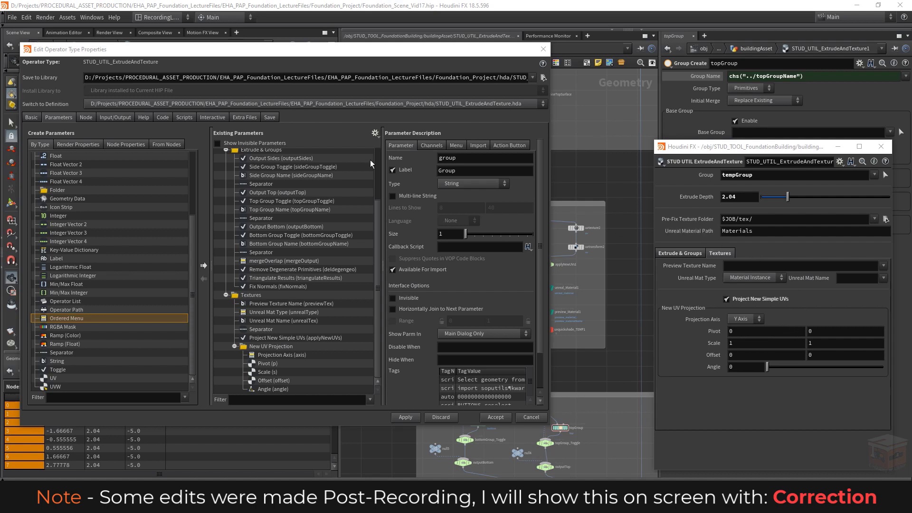
Step: Move the Projection Axis, Pivot, Scale, Offset and Angle parameters directly into Textures and remove the New UV Projection folder
{"action": "left_click", "coordinate": [269, 355]}
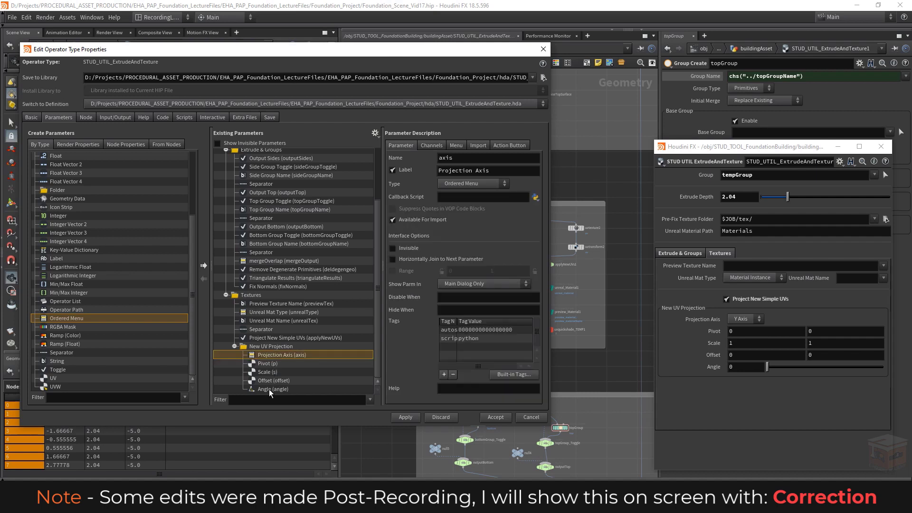
{"action": "left_click", "coordinate": [270, 390]}
{"action": "left_click", "coordinate": [269, 355], "text": "shift"}
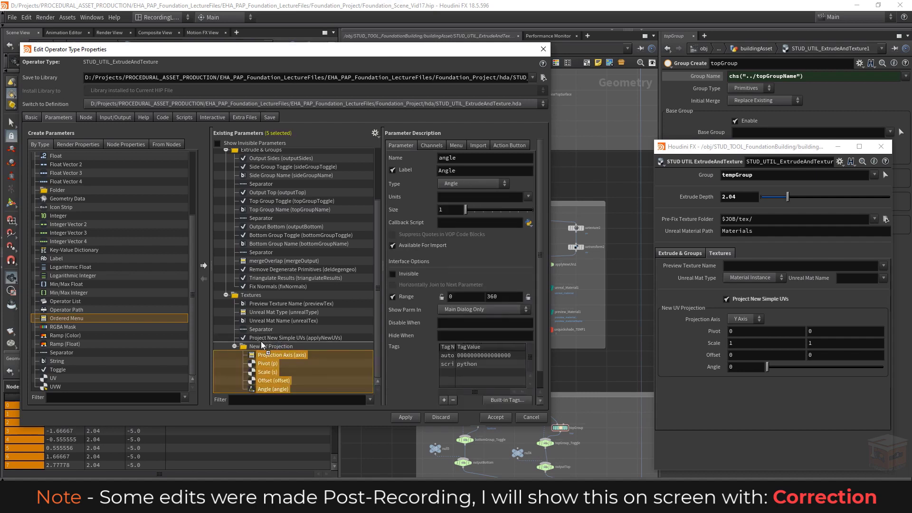
{"action": "left_click_drag", "start_coordinate": [261, 346], "coordinate": [260, 392]}
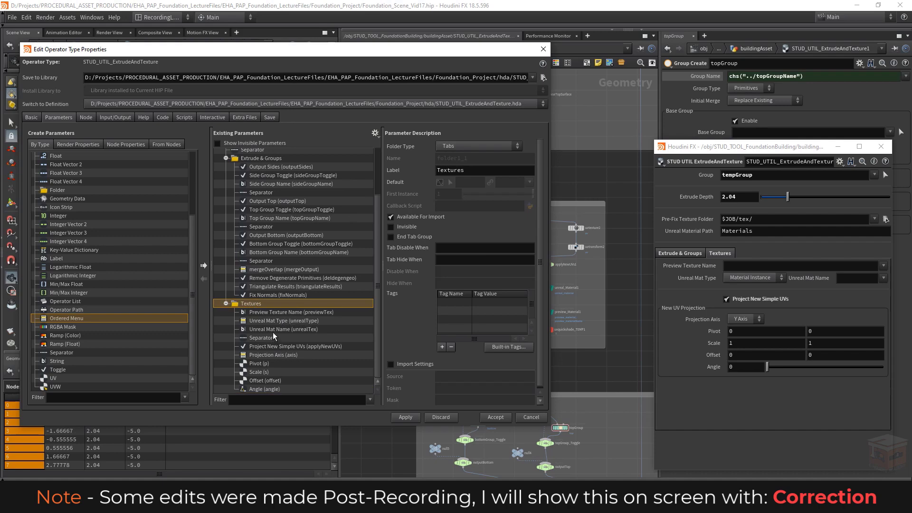
Step: Review how the reference asset's collapsible Side UVs, Top UVs and Bottom Folder sections expand and collapse within its Textures settings
{"action": "left_click", "coordinate": [304, 504]}
{"action": "left_click_drag", "start_coordinate": [378, 99], "coordinate": [644, 111]}
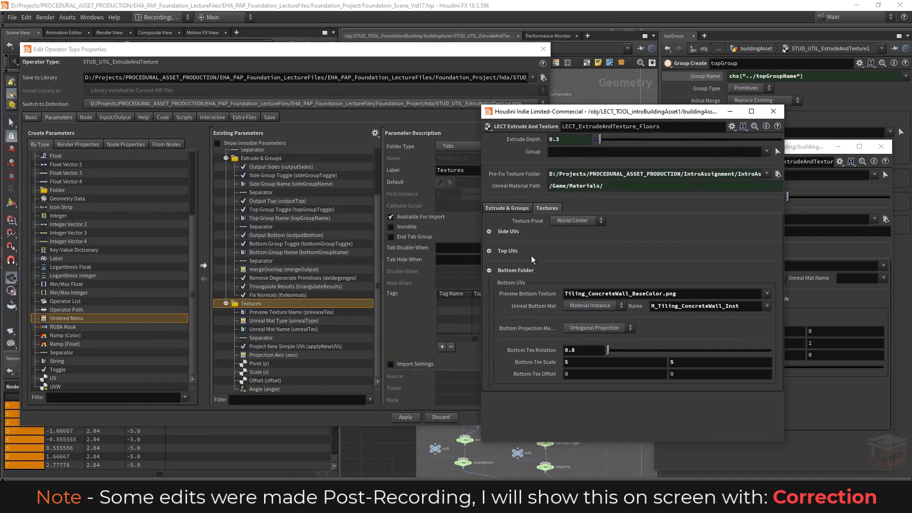
{"action": "left_click", "coordinate": [489, 270]}
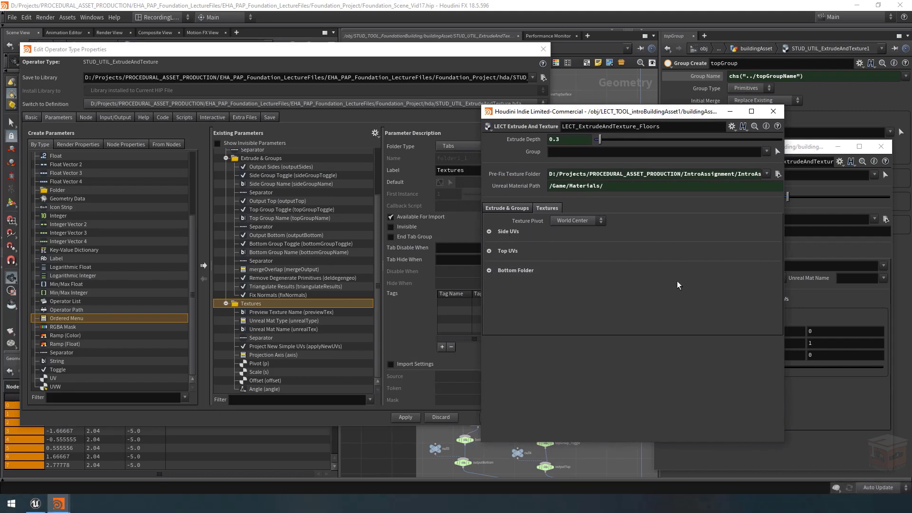
{"action": "left_click", "coordinate": [490, 232]}
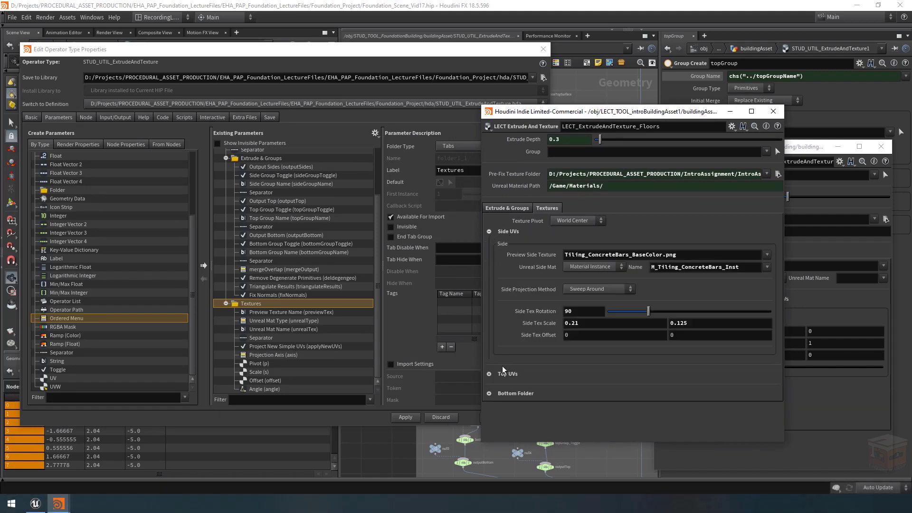
{"action": "left_click", "coordinate": [489, 375]}
{"action": "scroll", "coordinate": [524, 324], "scroll_direction": "down", "scroll_amount": 2}
{"action": "scroll", "coordinate": [524, 324], "scroll_direction": "down", "scroll_amount": 3}
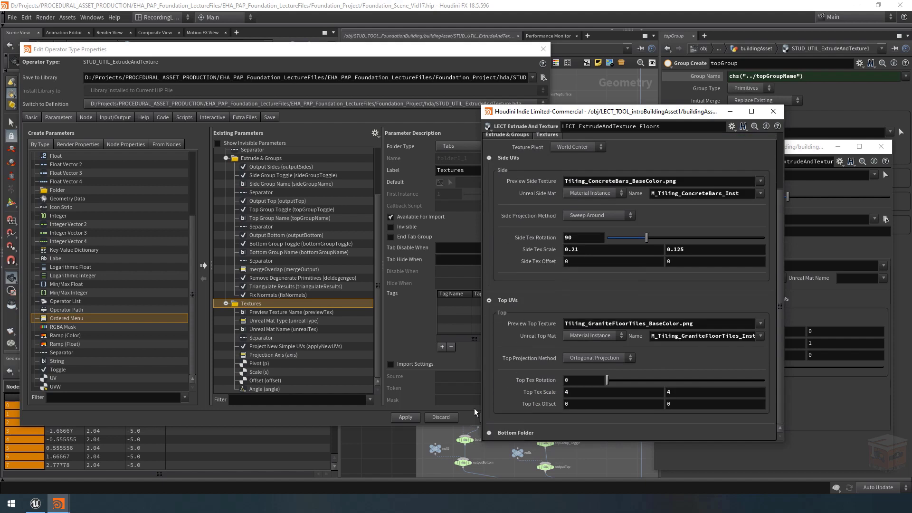
{"action": "left_click", "coordinate": [490, 303]}
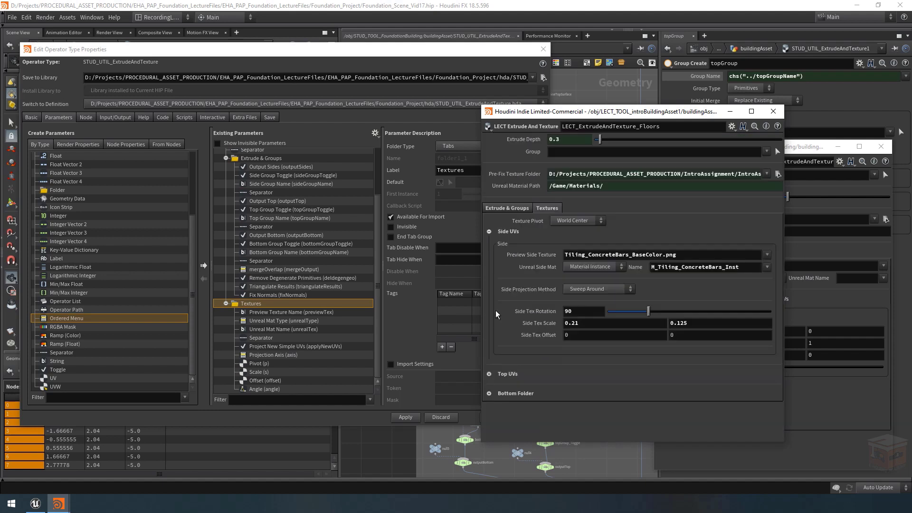
{"action": "left_click", "coordinate": [489, 231]}
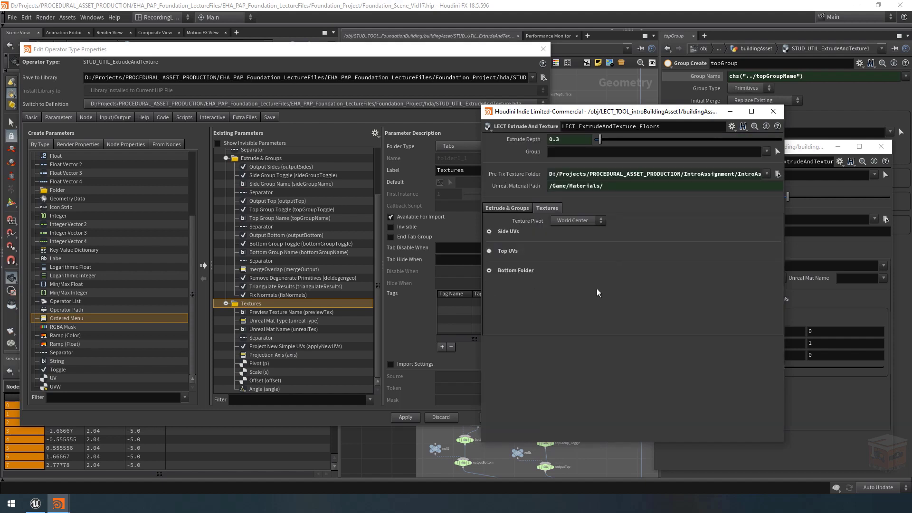
{"action": "left_click", "coordinate": [488, 230]}
{"action": "left_click", "coordinate": [489, 231]}
{"action": "left_click_drag", "start_coordinate": [677, 113], "coordinate": [0, 110]}
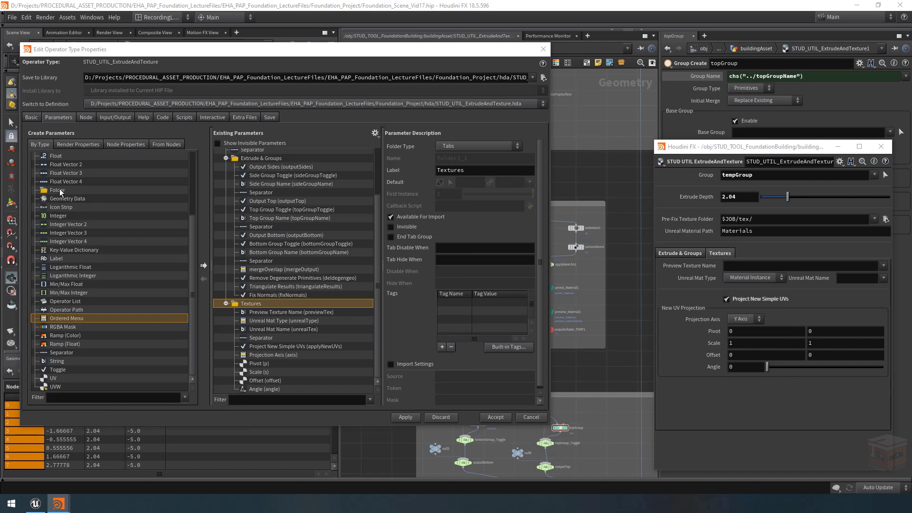
Step: Add a new folder at the start of the Textures folder and nest a second new folder inside it
{"action": "left_click_drag", "start_coordinate": [60, 192], "coordinate": [271, 304]}
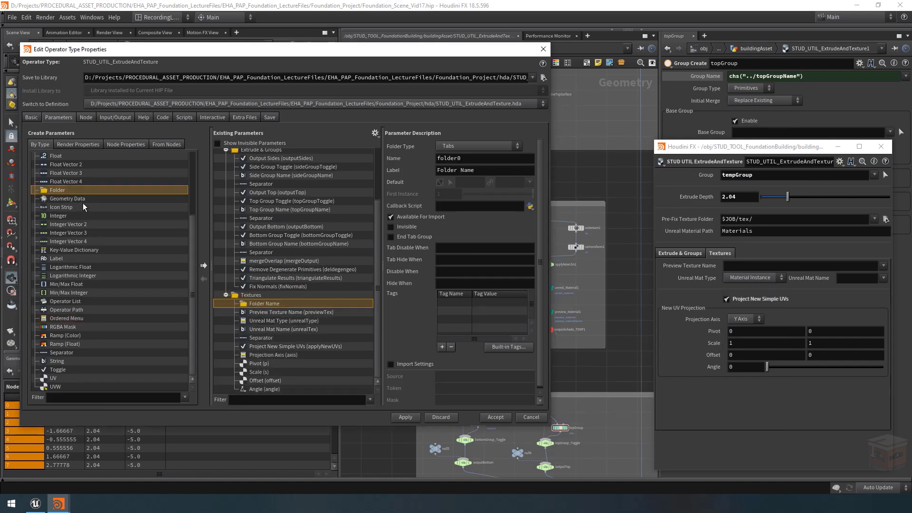
{"action": "left_click_drag", "start_coordinate": [69, 191], "coordinate": [267, 306]}
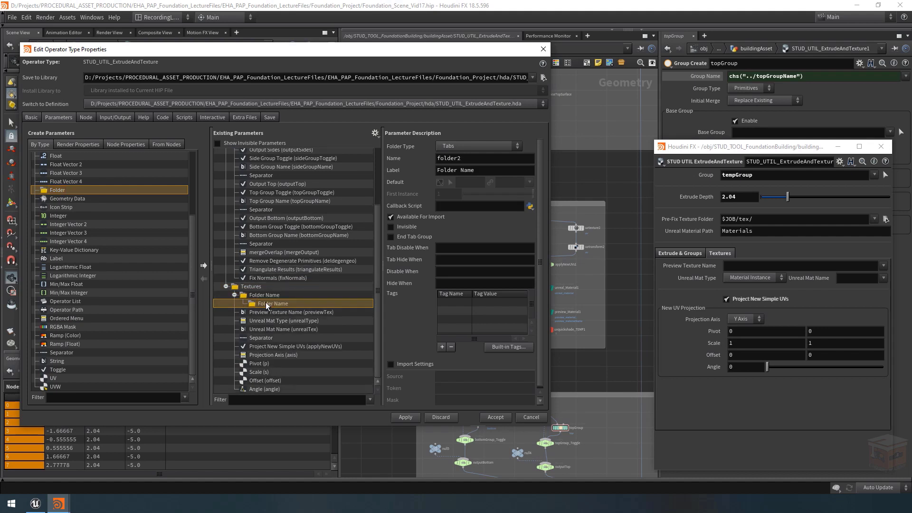
{"action": "key", "text": "ctrl+z"}
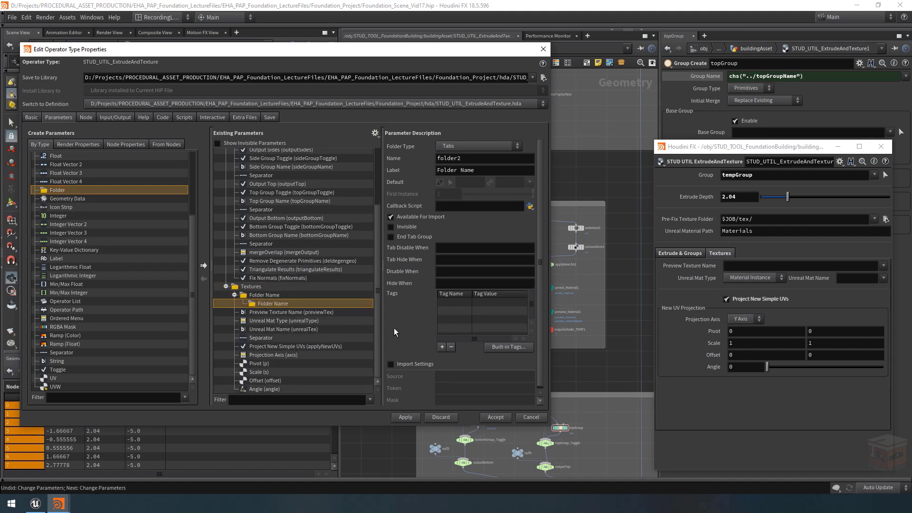
Step: Move all texture parameters from Preview Texture Name through Angle into the inner nested folder
{"action": "left_click", "coordinate": [270, 313]}
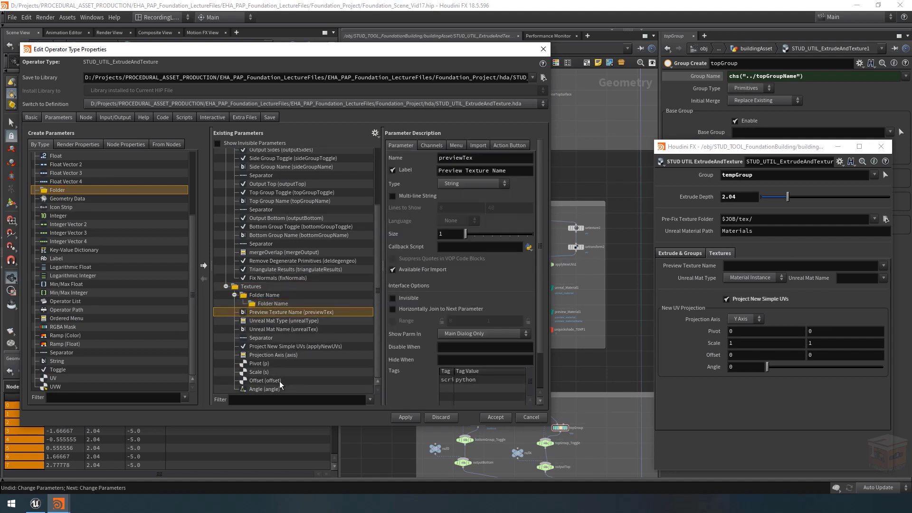
{"action": "left_click", "coordinate": [269, 390], "text": "shift"}
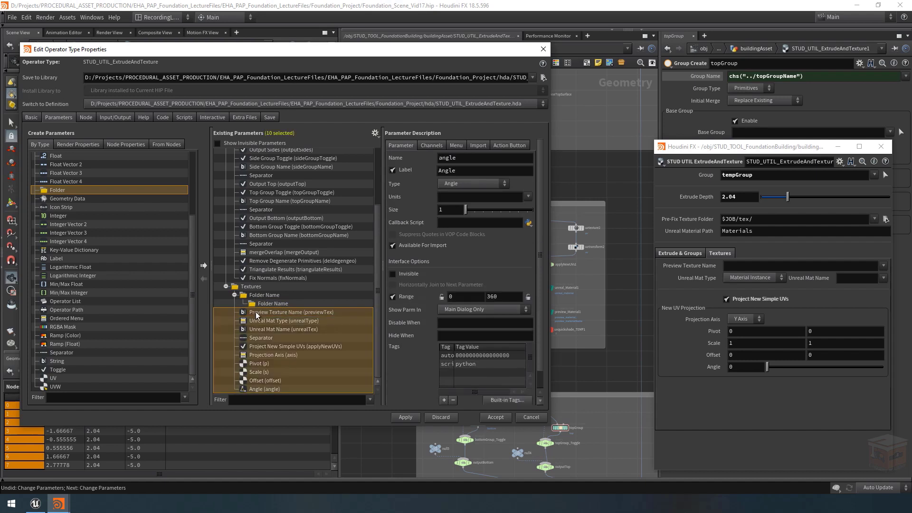
{"action": "left_click_drag", "start_coordinate": [256, 315], "coordinate": [273, 305]}
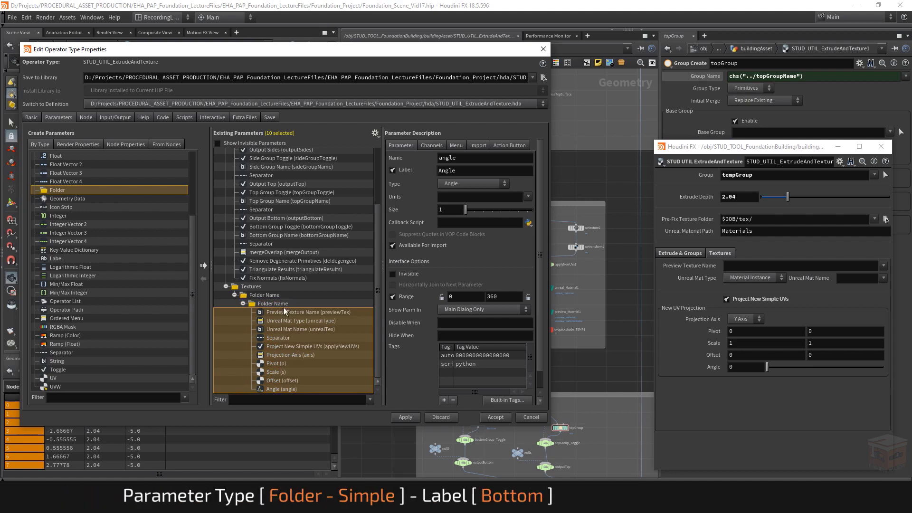
Step: Set the inner folder's type to Simple and label it Bottom
{"action": "left_click", "coordinate": [275, 304]}
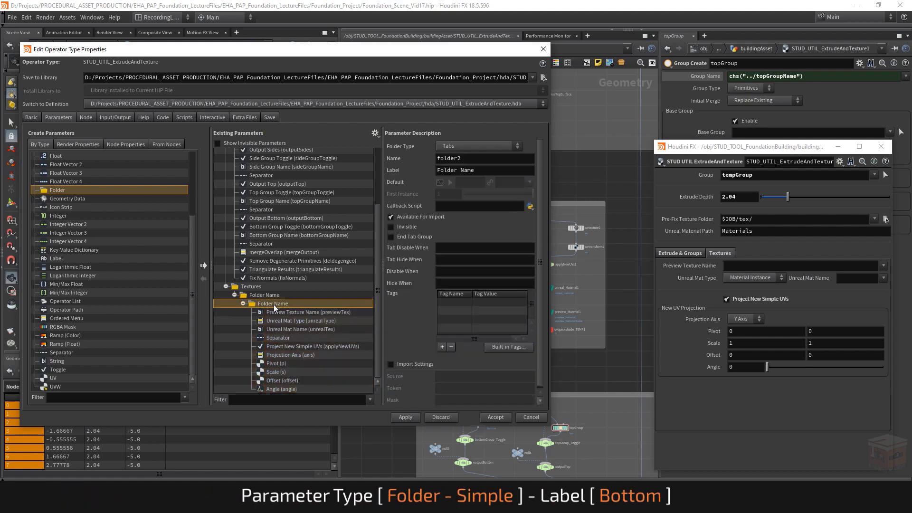
{"action": "left_click", "coordinate": [453, 148]}
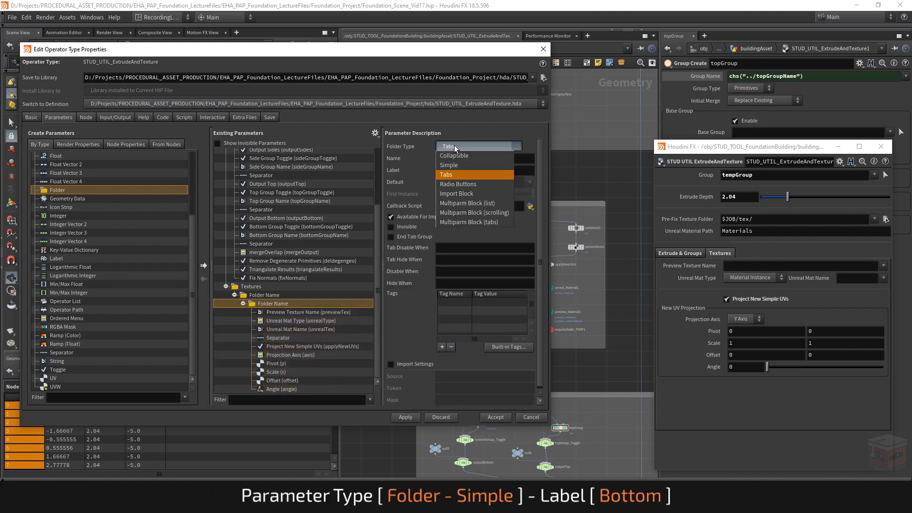
{"action": "left_click", "coordinate": [461, 167]}
{"action": "left_click_drag", "start_coordinate": [488, 170], "coordinate": [323, 152]}
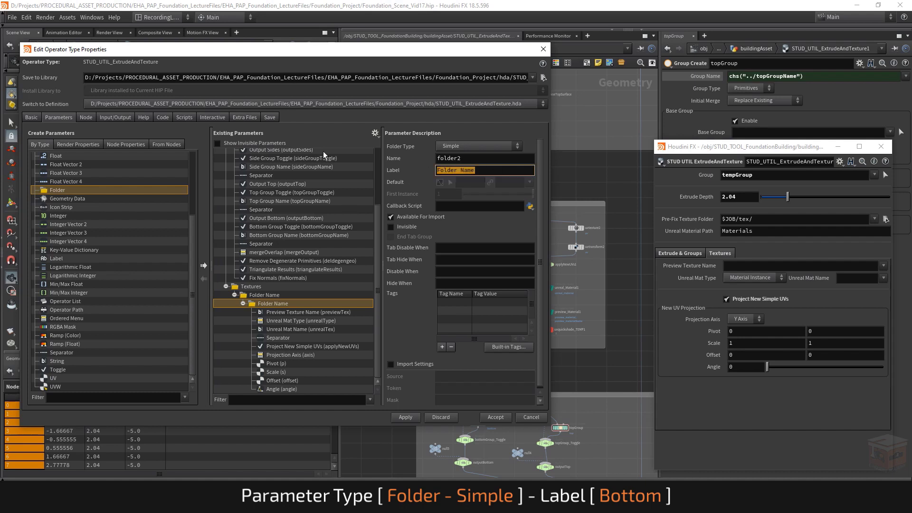
{"action": "type", "text": "Bottom"}
{"action": "key", "text": "Return"}
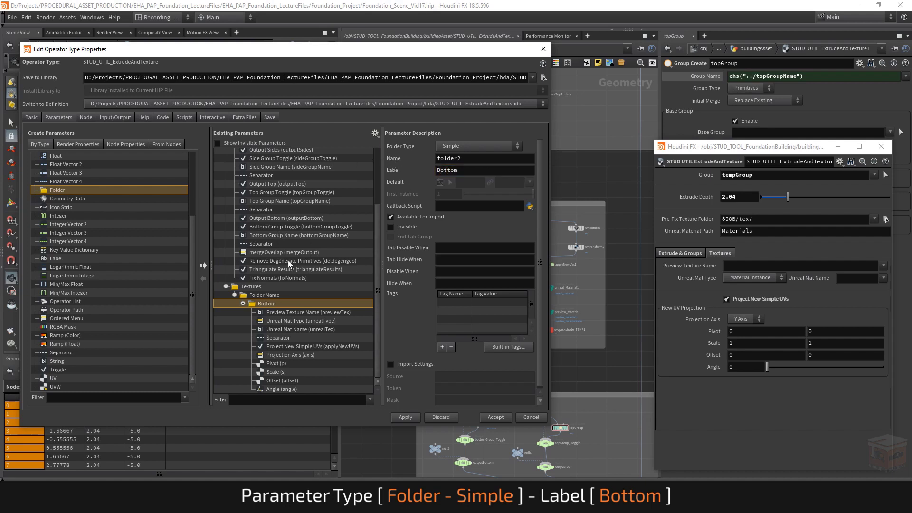
Step: Set the outer folder's type to Collapsible and label it Bottom UVs
{"action": "left_click", "coordinate": [253, 295]}
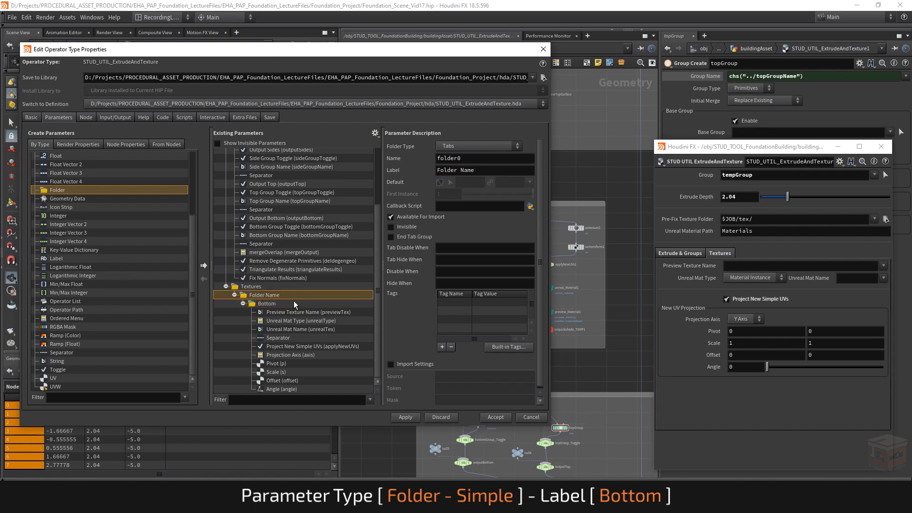
{"action": "left_click", "coordinate": [467, 149]}
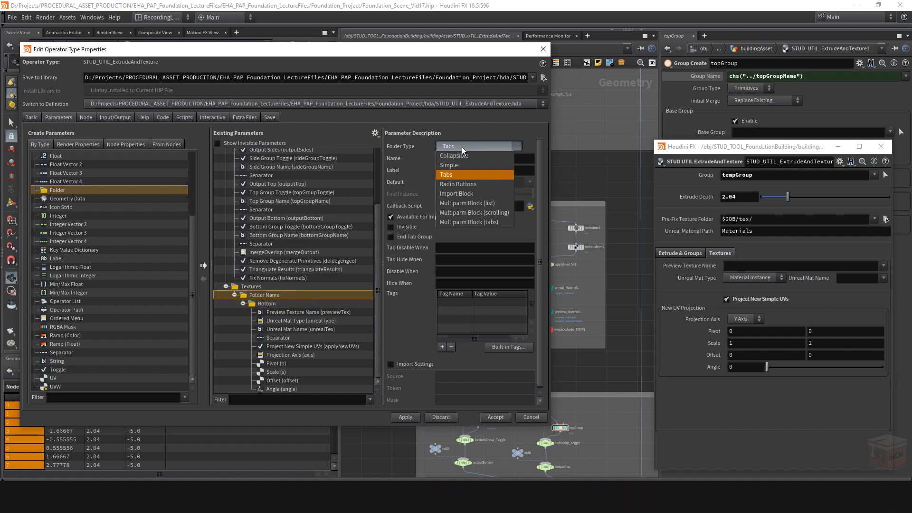
{"action": "left_click", "coordinate": [468, 156]}
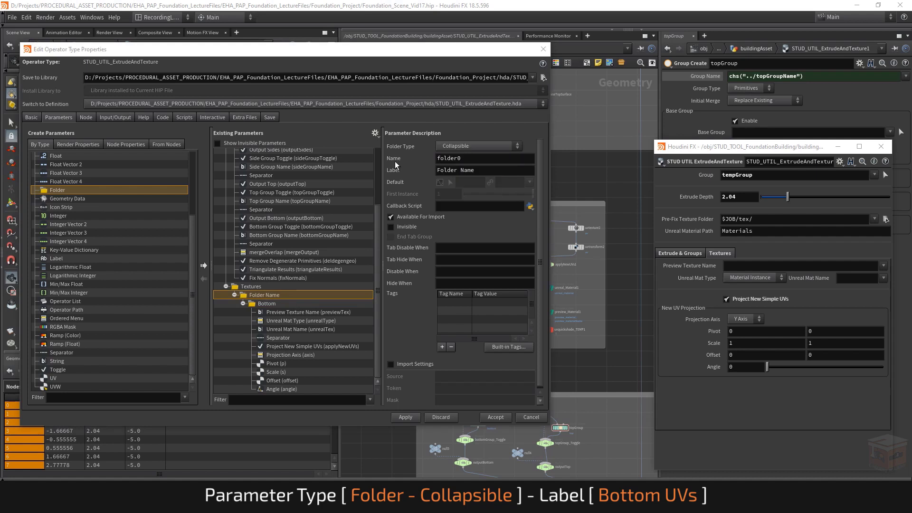
{"action": "left_click", "coordinate": [478, 170]}
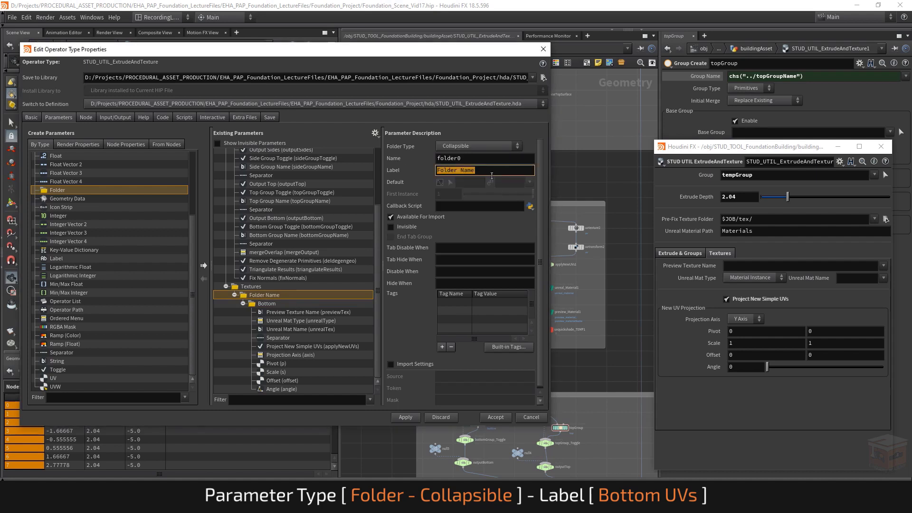
{"action": "type", "text": "Bottom UVs"}
{"action": "key", "text": "Return"}
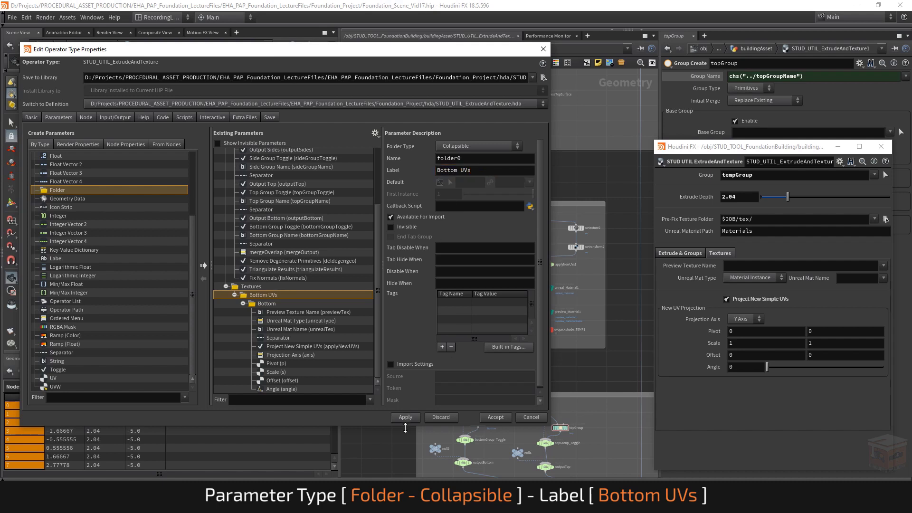
Step: Apply the asset's parameter changes and expand the Bottom UVs section in the floating parameter window
{"action": "left_click", "coordinate": [413, 416]}
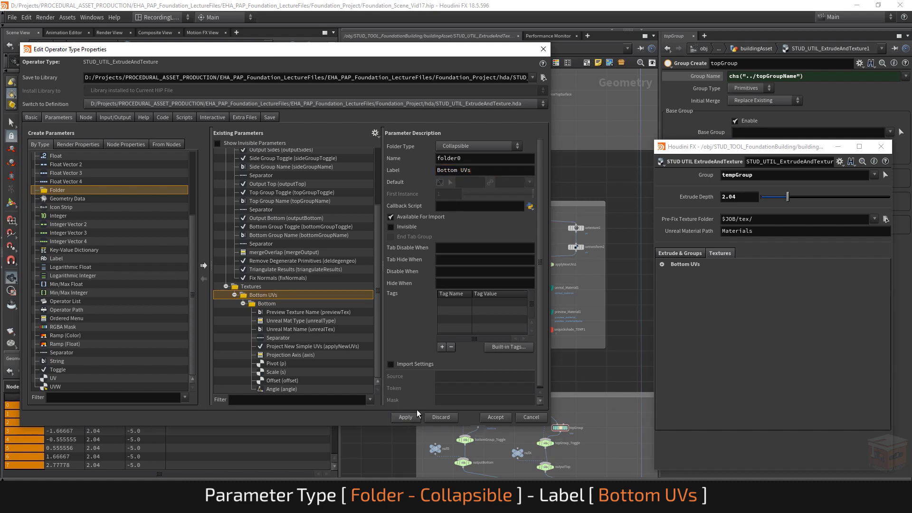
{"action": "left_click", "coordinate": [662, 265]}
{"action": "left_click", "coordinate": [662, 265]}
{"action": "left_click", "coordinate": [662, 264]}
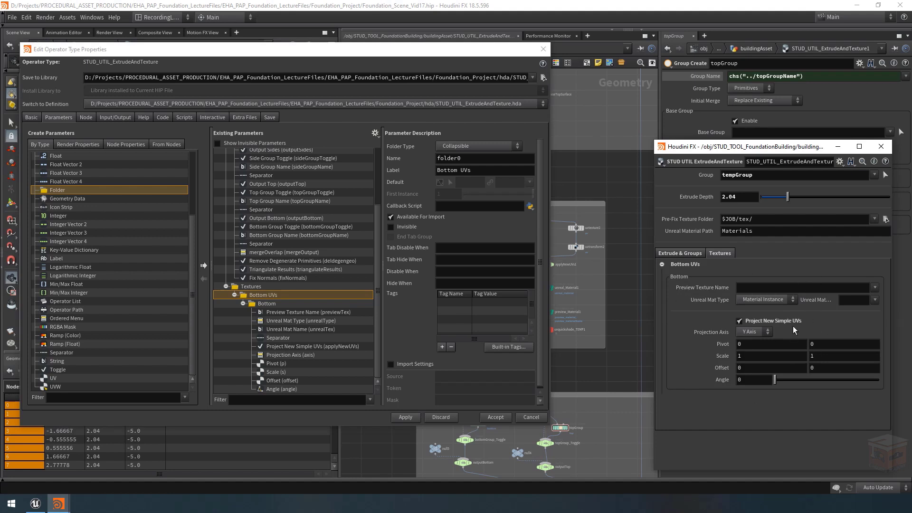
Step: Delete the Project New Simple UVs toggle from the asset's Bottom folder
{"action": "left_click", "coordinate": [278, 347]}
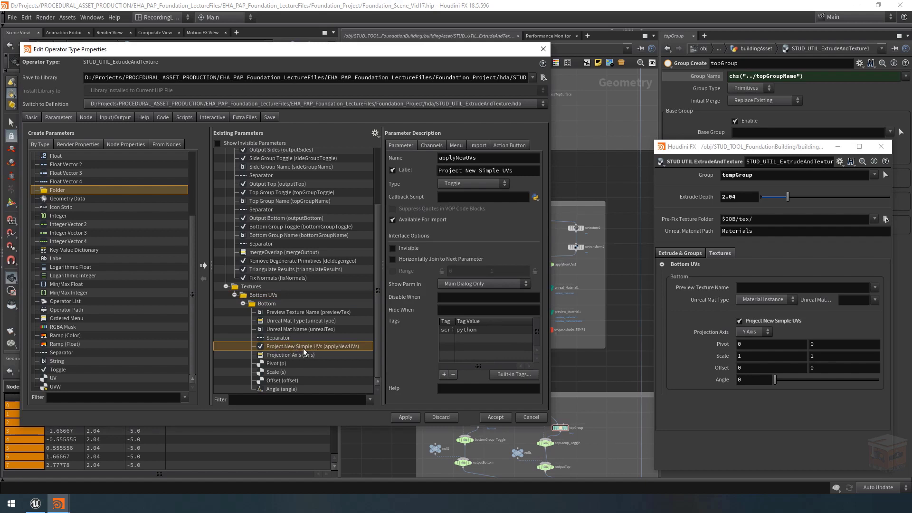
{"action": "key", "text": "Delete"}
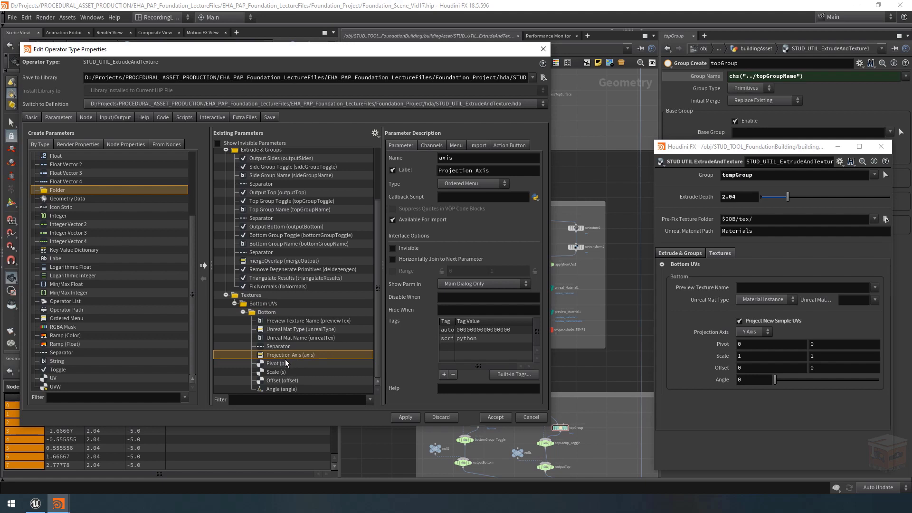
{"action": "left_click", "coordinate": [287, 347]}
{"action": "left_click", "coordinate": [302, 356]}
Step: Inspect the Projection Axis parameter on the uvtexture1 node that is linked to the asset's Projection Axis
{"action": "left_click_drag", "start_coordinate": [435, 50], "coordinate": [235, 54]}
{"action": "scroll", "coordinate": [504, 230], "scroll_direction": "up", "scroll_amount": 3}
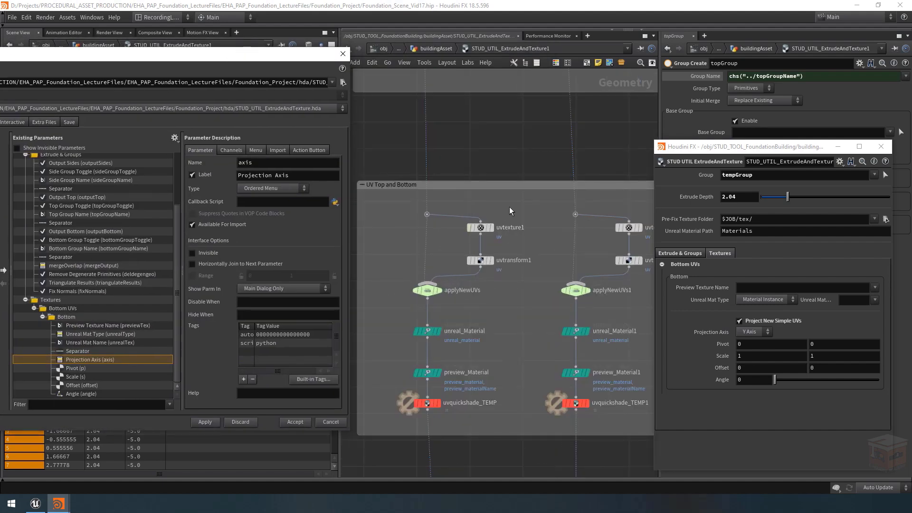
{"action": "left_click", "coordinate": [490, 227]}
{"action": "left_click_drag", "start_coordinate": [784, 147], "coordinate": [795, 201]}
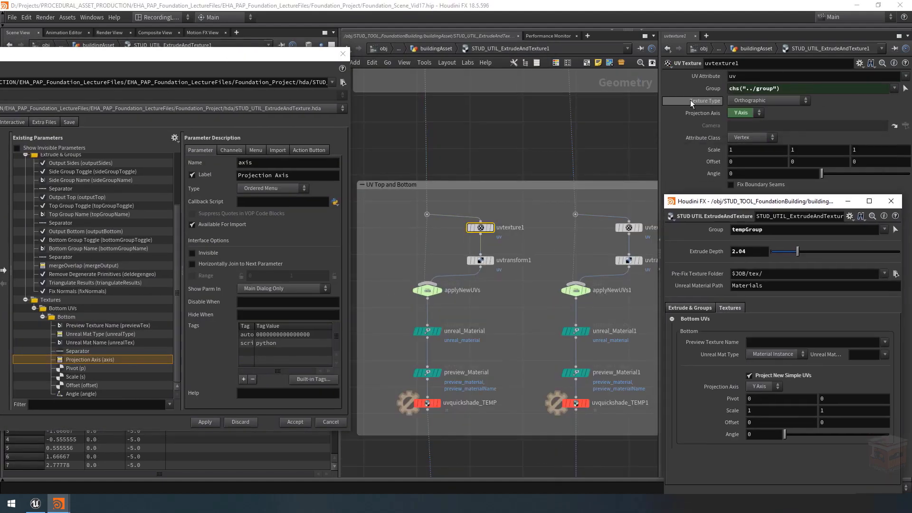
{"action": "left_click", "coordinate": [699, 116]}
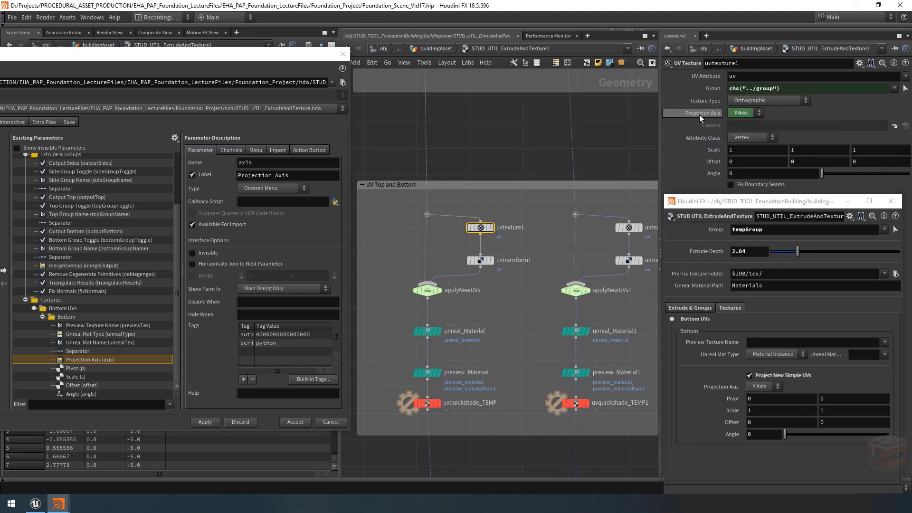
{"action": "left_click_drag", "start_coordinate": [279, 57], "coordinate": [479, 83]}
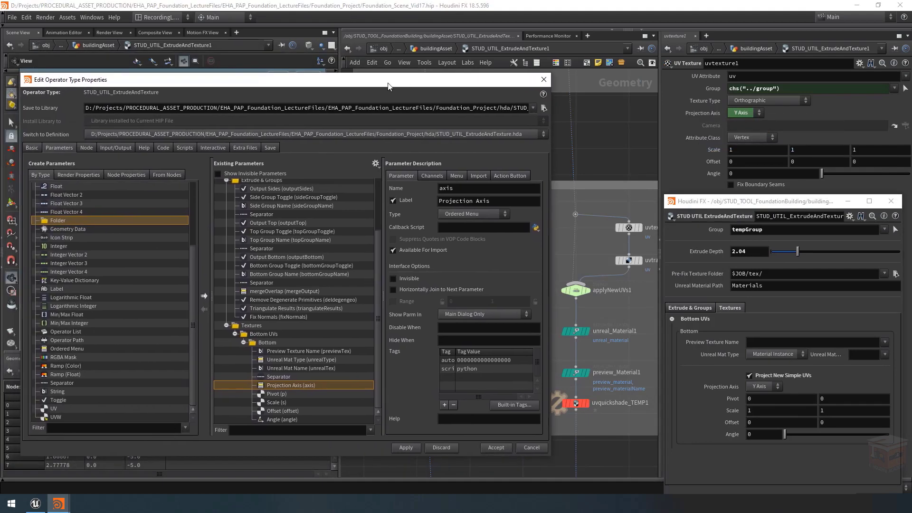
Step: In the Miscellaneous preferences, set Spare/HDA Parameter Deletion to Automatically Delete only Simple Channel References and accept
{"action": "left_click", "coordinate": [28, 17]}
{"action": "left_click", "coordinate": [29, 14]}
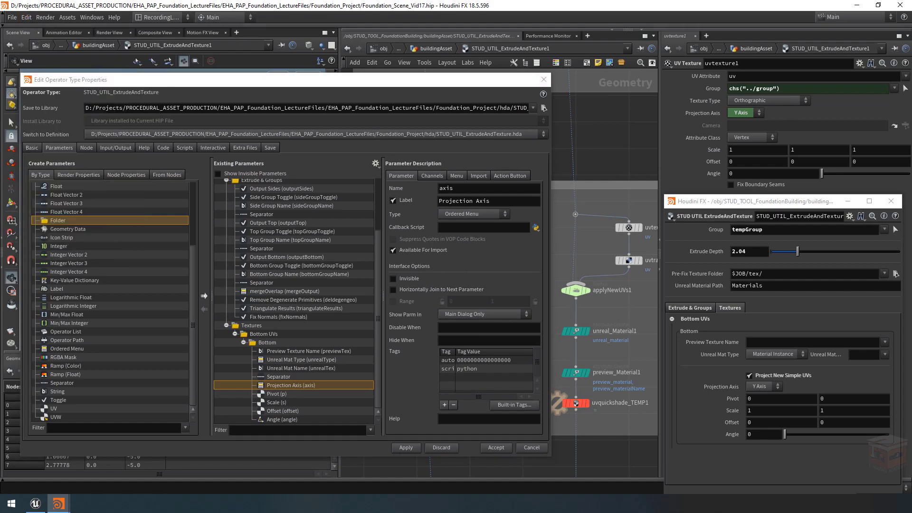
{"action": "left_click", "coordinate": [26, 17]}
{"action": "mouse_move", "coordinate": [86, 97]}
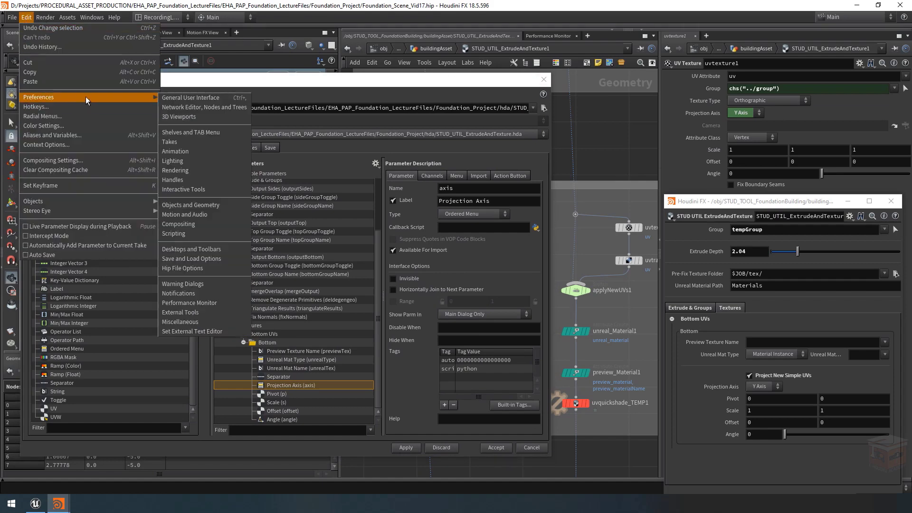
{"action": "left_click", "coordinate": [197, 321]}
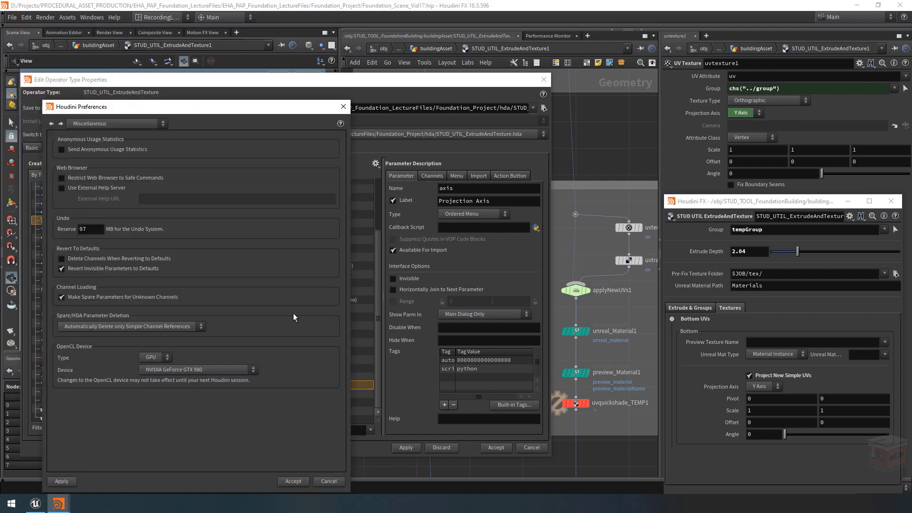
{"action": "left_click", "coordinate": [83, 326]}
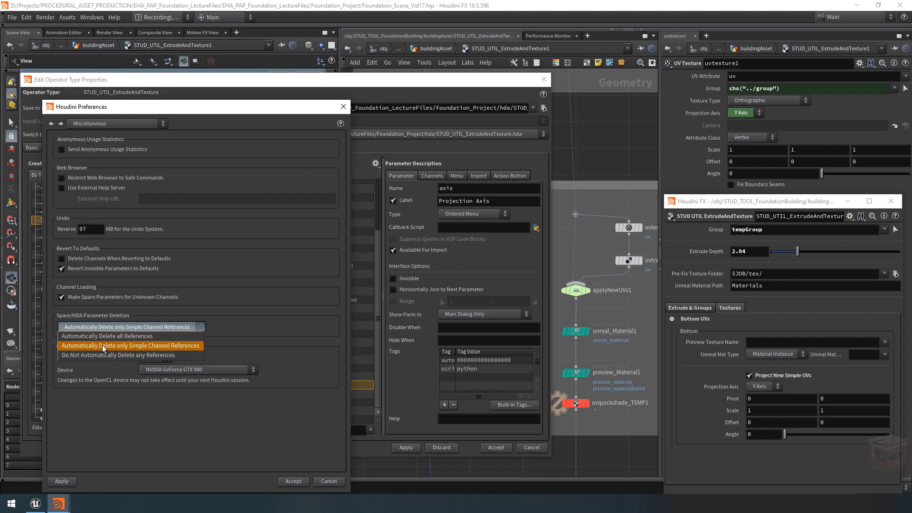
{"action": "left_click", "coordinate": [166, 345]}
{"action": "left_click", "coordinate": [79, 326]}
{"action": "left_click", "coordinate": [291, 459]}
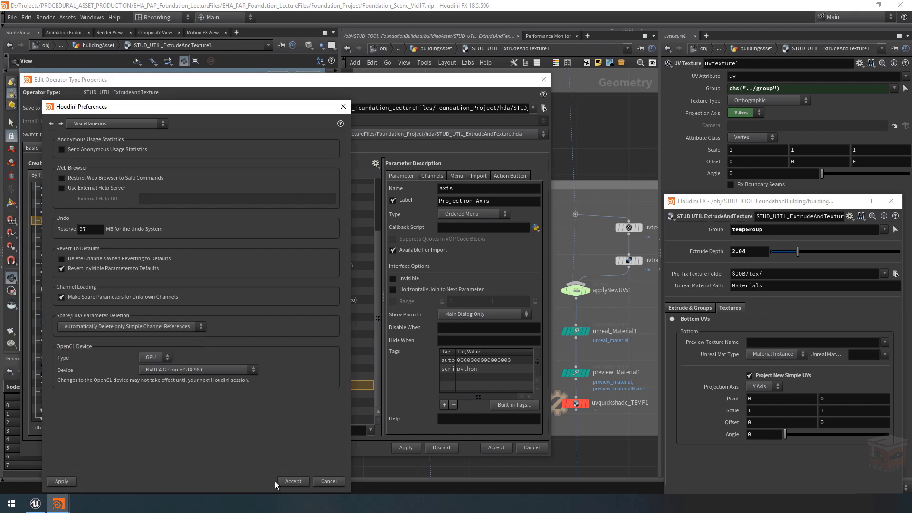
{"action": "left_click", "coordinate": [300, 483]}
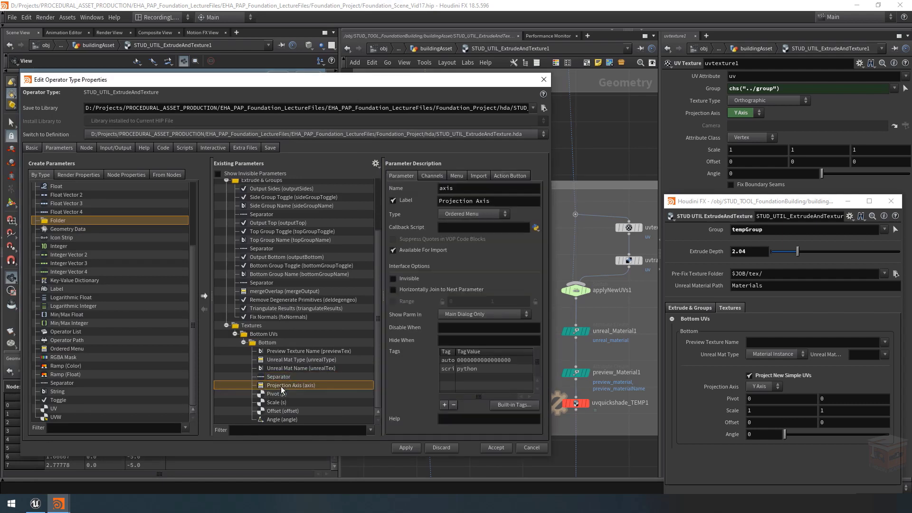
Step: Inspect the channel expression driving uvtexture1's Projection Axis, leaving it unedited
{"action": "right_click", "coordinate": [703, 113]}
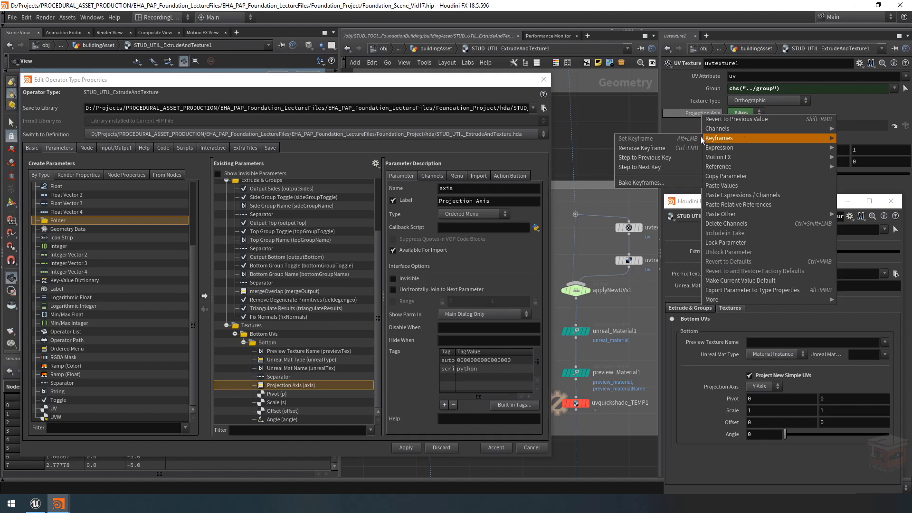
{"action": "mouse_move", "coordinate": [730, 148]}
{"action": "left_click", "coordinate": [657, 156]}
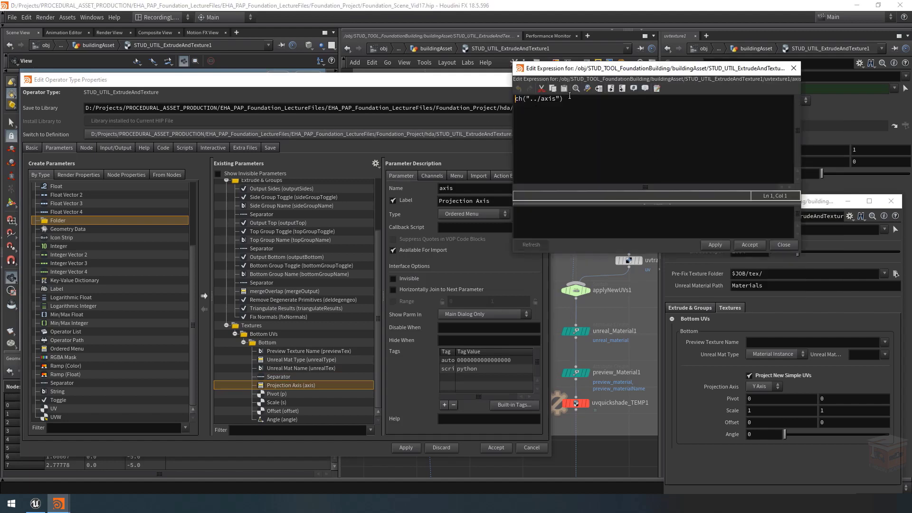
{"action": "key", "text": "ctrl+a"}
{"action": "left_click", "coordinate": [592, 104]}
{"action": "left_click", "coordinate": [793, 70]}
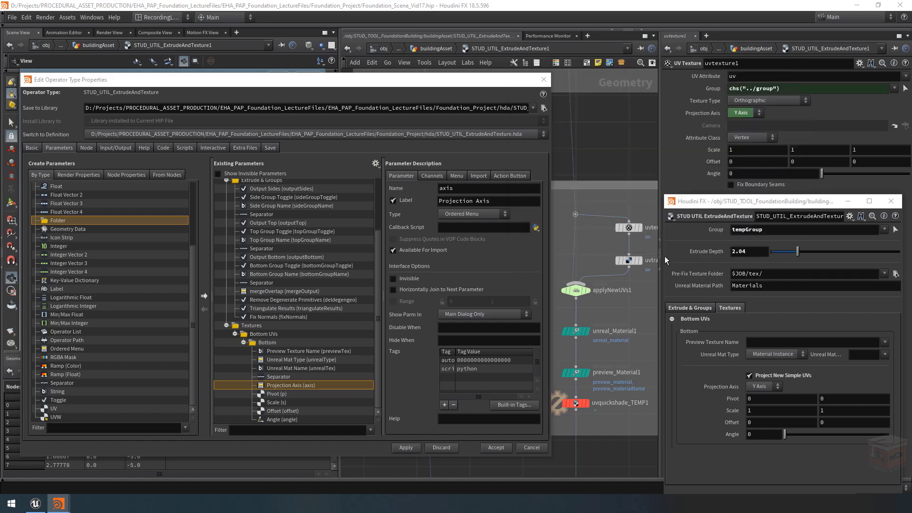
Step: Delete the Projection Axis parameter from the Bottom folder and apply the asset's parameter changes
{"action": "left_click", "coordinate": [284, 384]}
{"action": "key", "text": "Delete"}
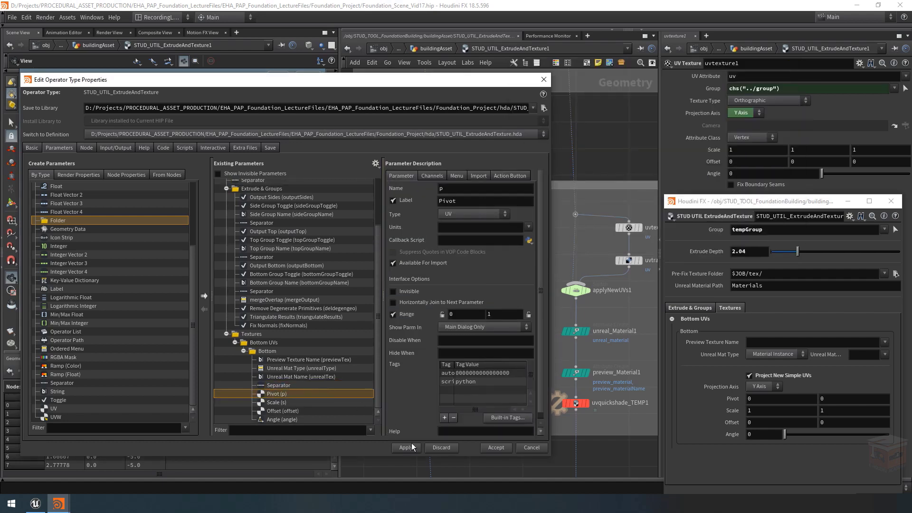
{"action": "left_click", "coordinate": [406, 448]}
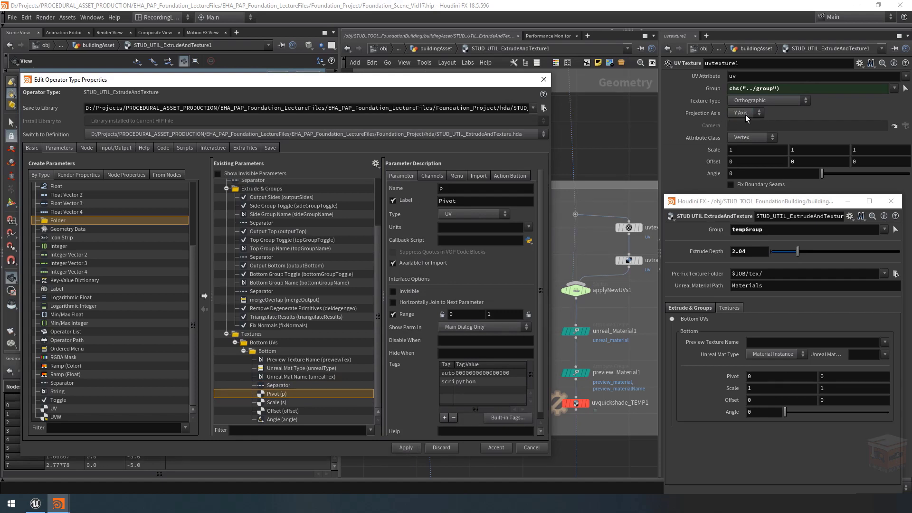
Step: Check whether uvtexture1's Projection Axis still holds a channel reference
{"action": "right_click", "coordinate": [713, 113]}
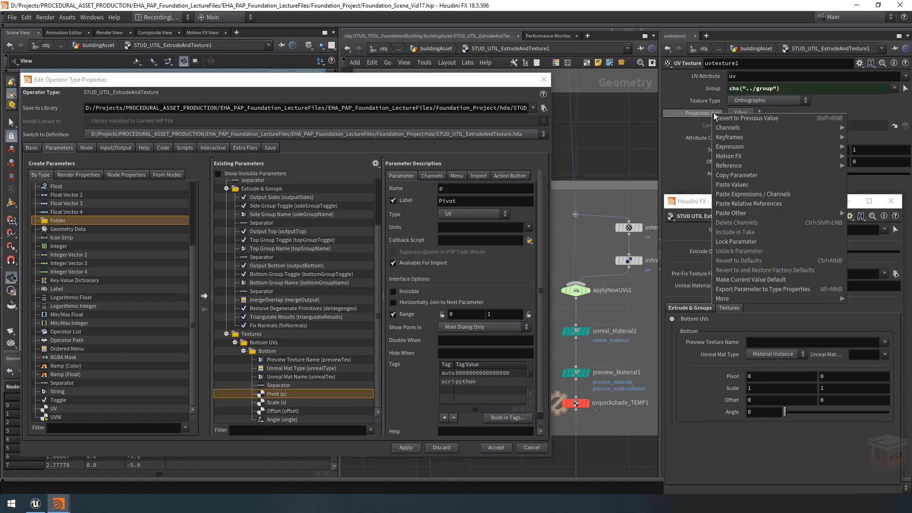
{"action": "mouse_move", "coordinate": [739, 144]}
{"action": "left_click", "coordinate": [657, 158]}
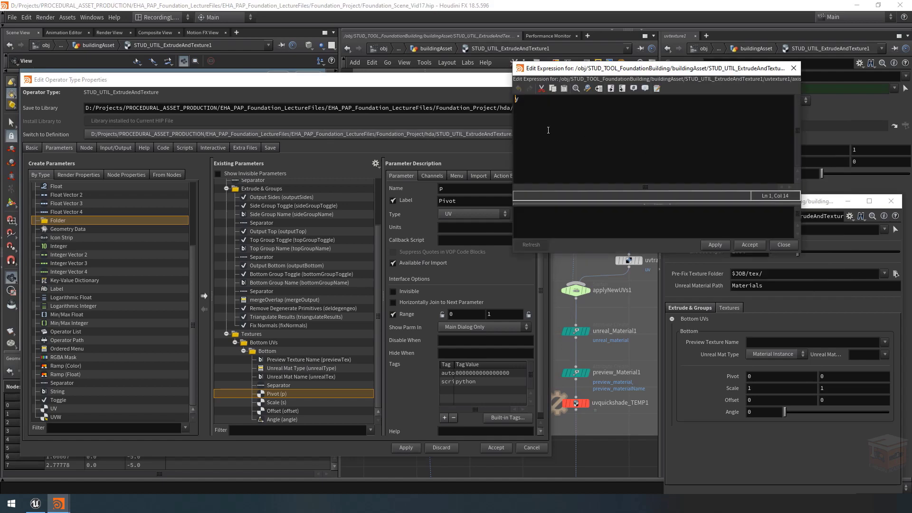
{"action": "key", "text": "Escape"}
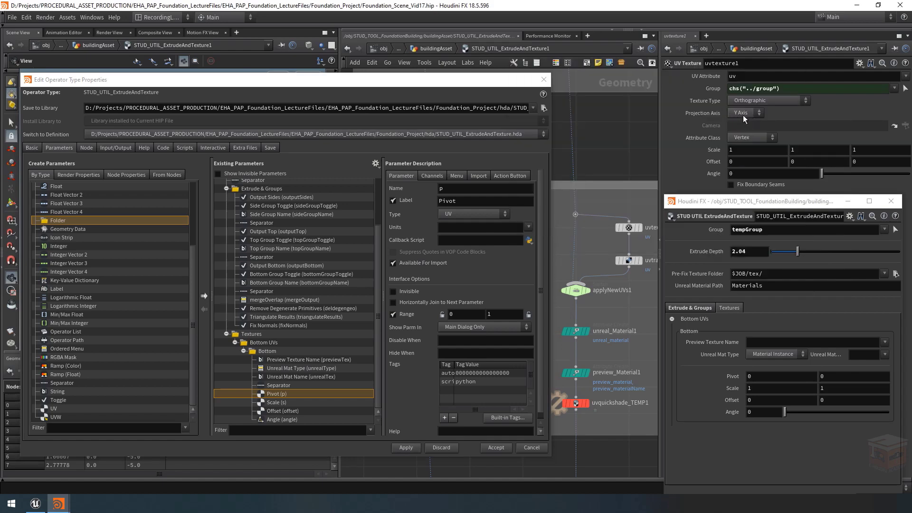
Step: Use Y Axis as the projection axis on both the uvtexture1 and uvtexture2 nodes
{"action": "left_click", "coordinate": [744, 113]}
{"action": "left_click", "coordinate": [739, 132]}
{"action": "left_click", "coordinate": [499, 81]}
{"action": "left_click_drag", "start_coordinate": [499, 79], "coordinate": [270, 137]}
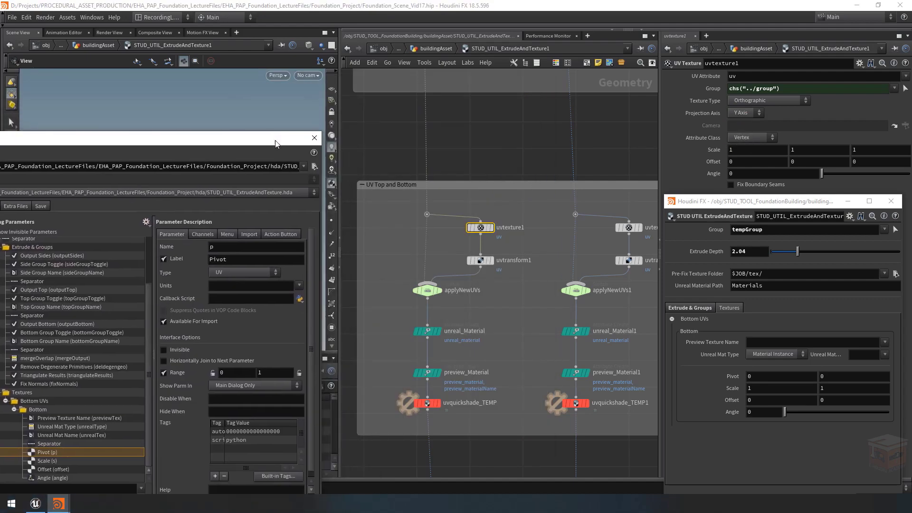
{"action": "middle_click_drag", "start_coordinate": [649, 211], "coordinate": [603, 209]}
{"action": "left_click", "coordinate": [582, 227]}
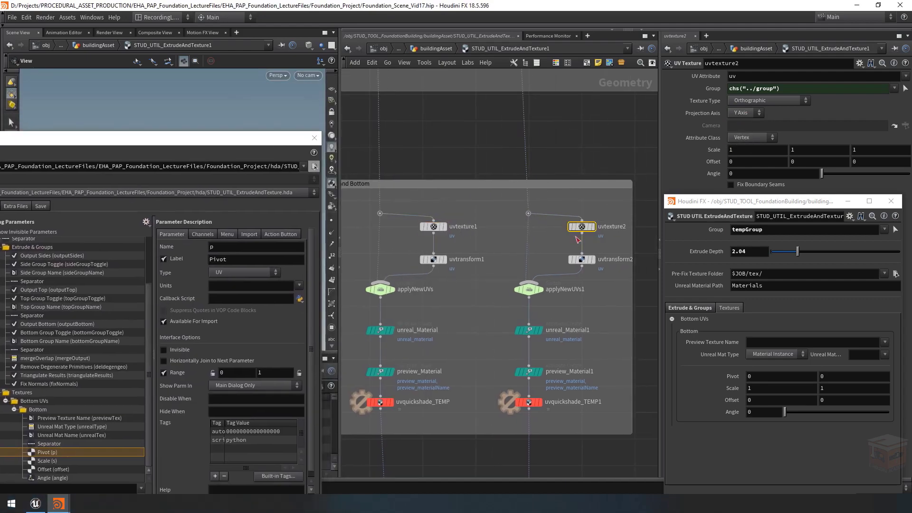
{"action": "left_click", "coordinate": [741, 114]}
{"action": "left_click", "coordinate": [744, 115]}
{"action": "scroll", "coordinate": [531, 230], "scroll_direction": "down", "scroll_amount": 2}
{"action": "middle_click_drag", "start_coordinate": [507, 232], "coordinate": [524, 233]}
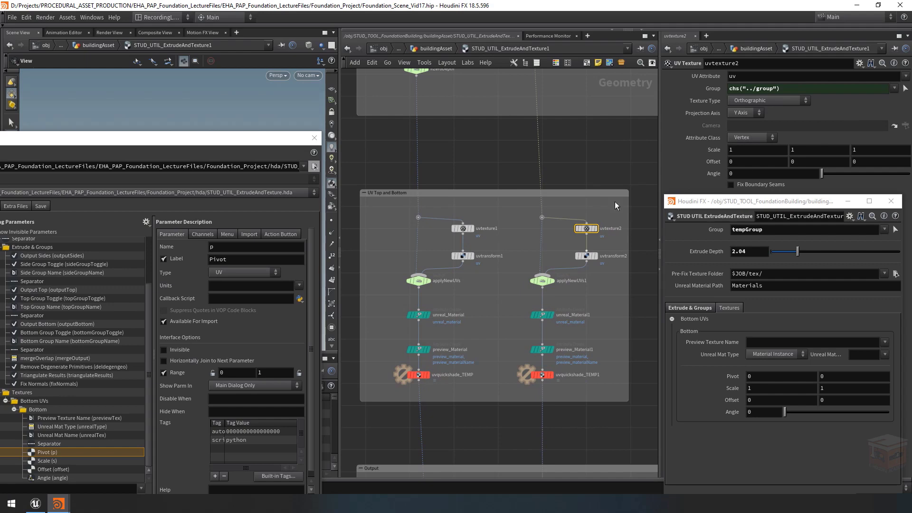
Step: Rename the Bottom folder's previewTex parameter to previewBottomTex and label it Preview Bottom Texture
{"action": "left_click_drag", "start_coordinate": [255, 140], "coordinate": [497, 78]}
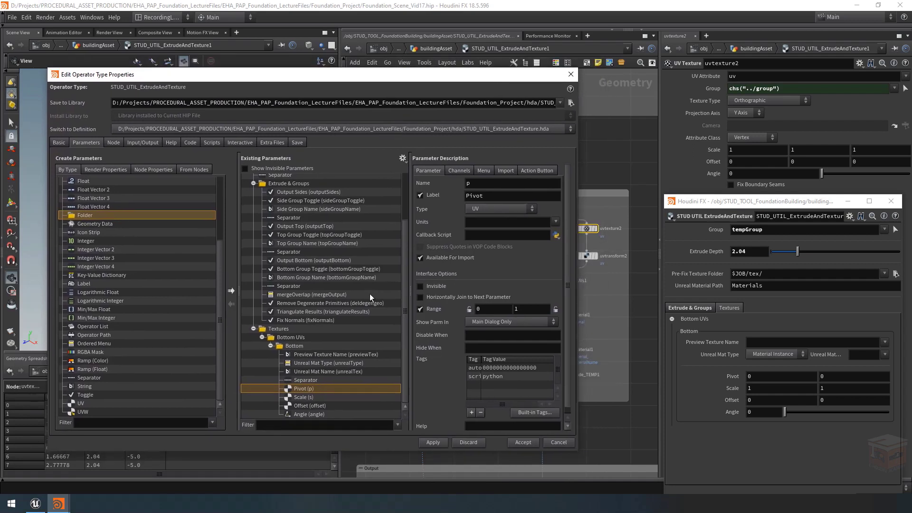
{"action": "left_click", "coordinate": [303, 347]}
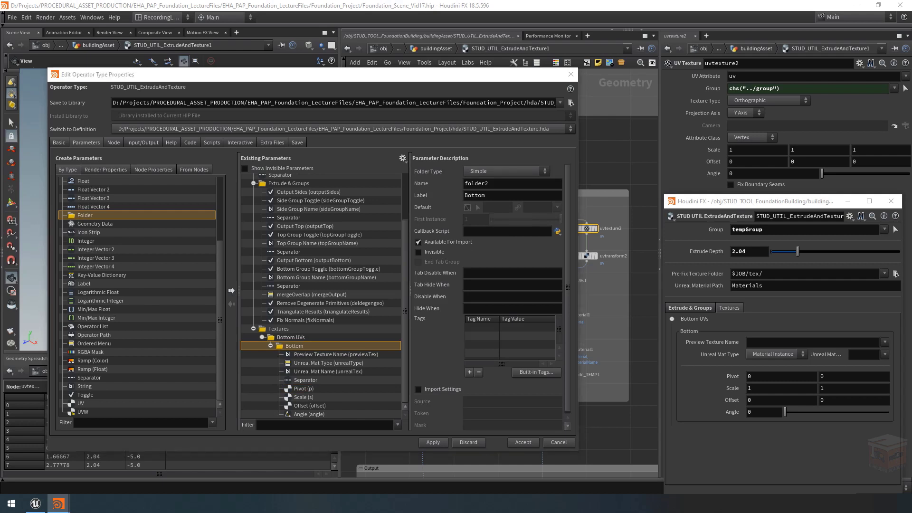
{"action": "left_click", "coordinate": [312, 354]}
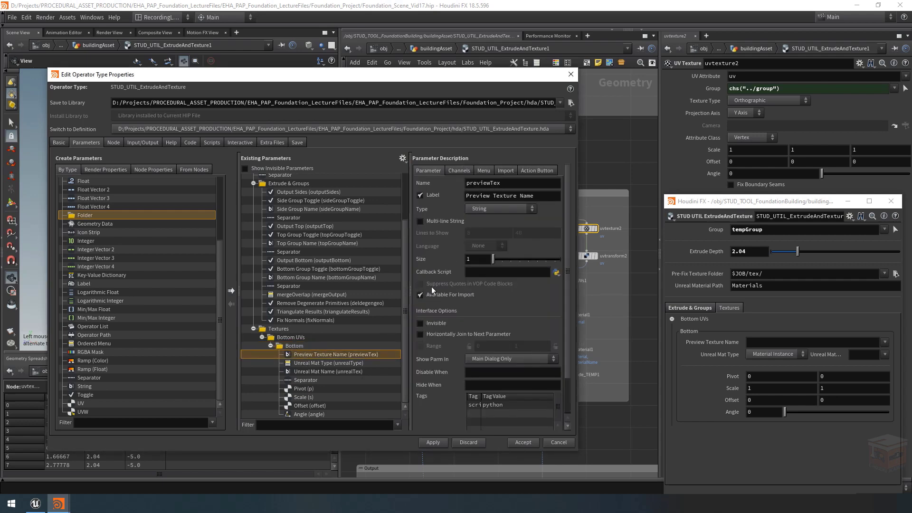
{"action": "left_click", "coordinate": [490, 185]}
{"action": "type", "text": "Btoo"}
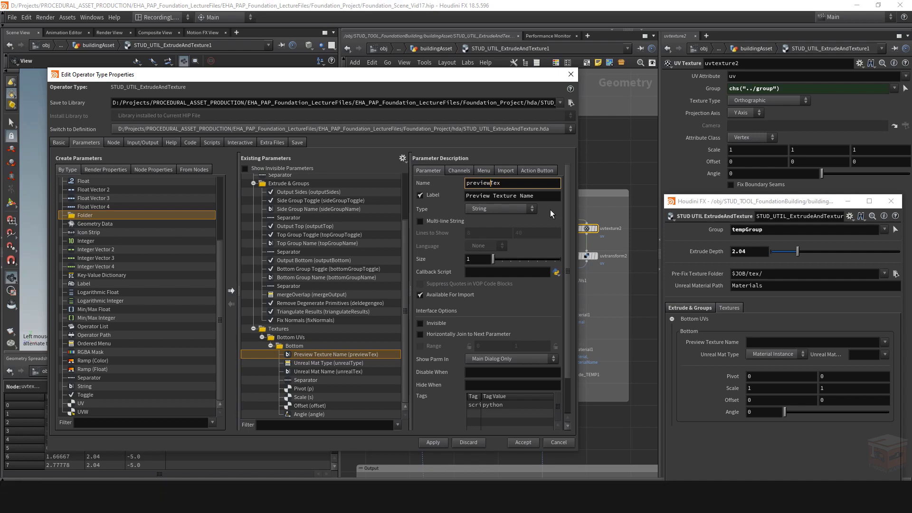
{"action": "key", "text": "BackSpace"}
{"action": "key", "text": "BackSpace"}
{"action": "key", "text": "BackSpace"}
{"action": "key", "text": "BackSpace"}
{"action": "type", "text": "Bottom"}
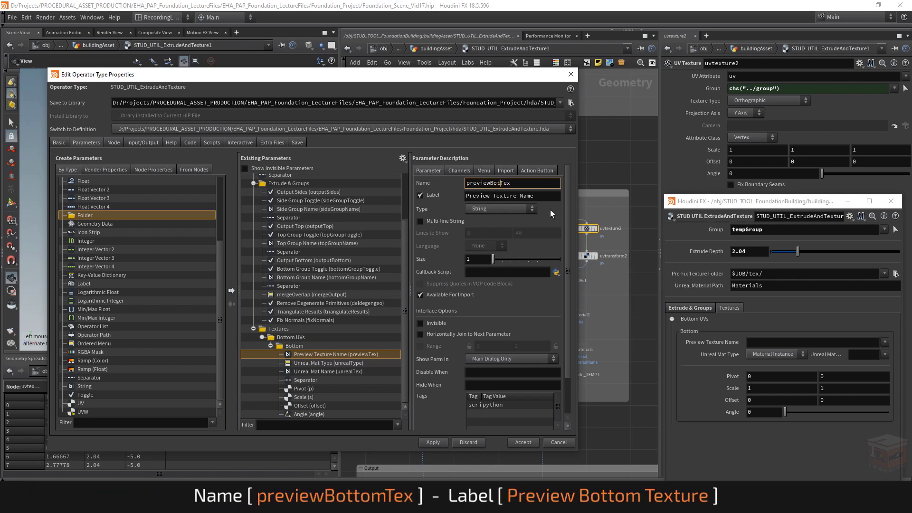
{"action": "key", "text": "Tab"}
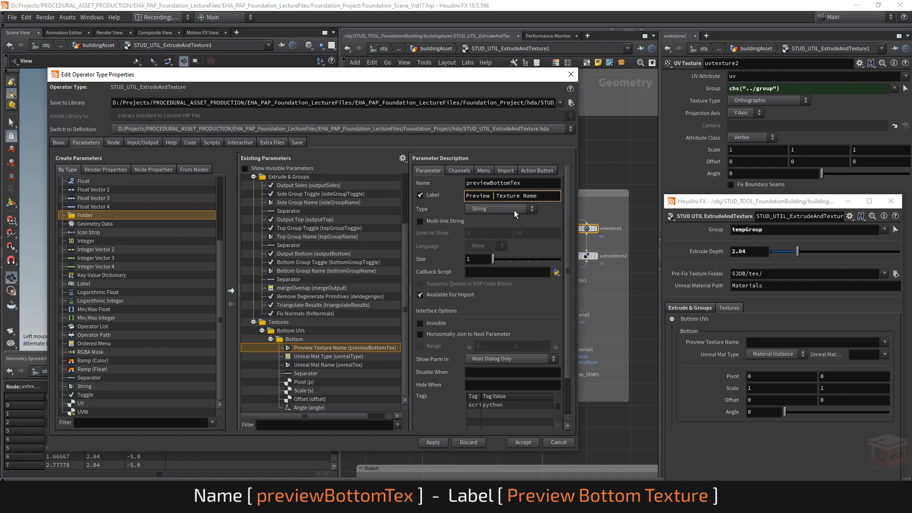
{"action": "left_click_drag", "start_coordinate": [541, 196], "coordinate": [565, 212]}
{"action": "key", "text": "BackSpace"}
{"action": "key", "text": "Return"}
Step: Rename the unrealType parameter to unrealBottomType and label it Unreal Bottom Mat
{"action": "left_click", "coordinate": [321, 357]}
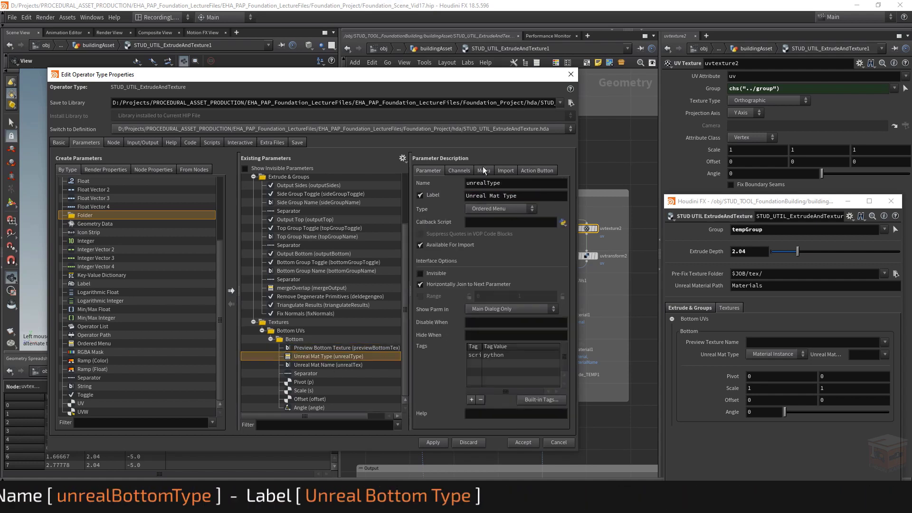
{"action": "left_click", "coordinate": [482, 183]}
{"action": "type", "text": "Bottom"}
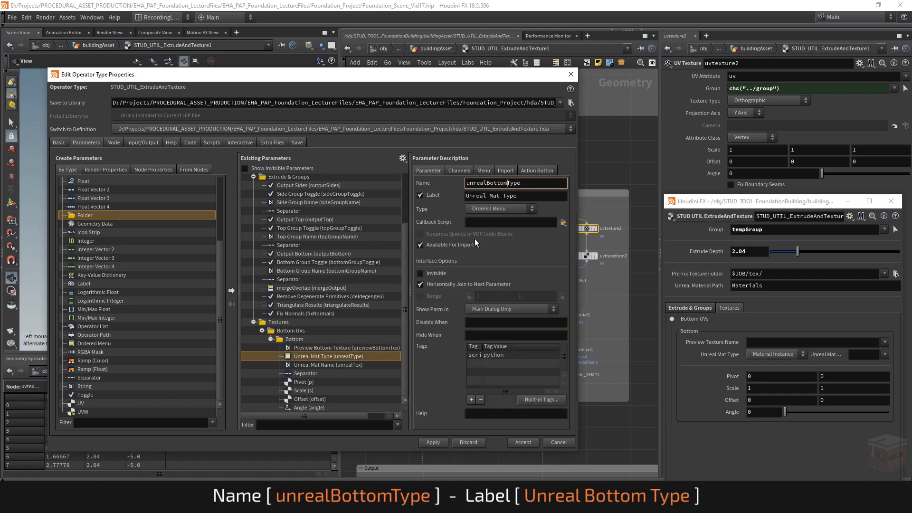
{"action": "left_click", "coordinate": [502, 195]}
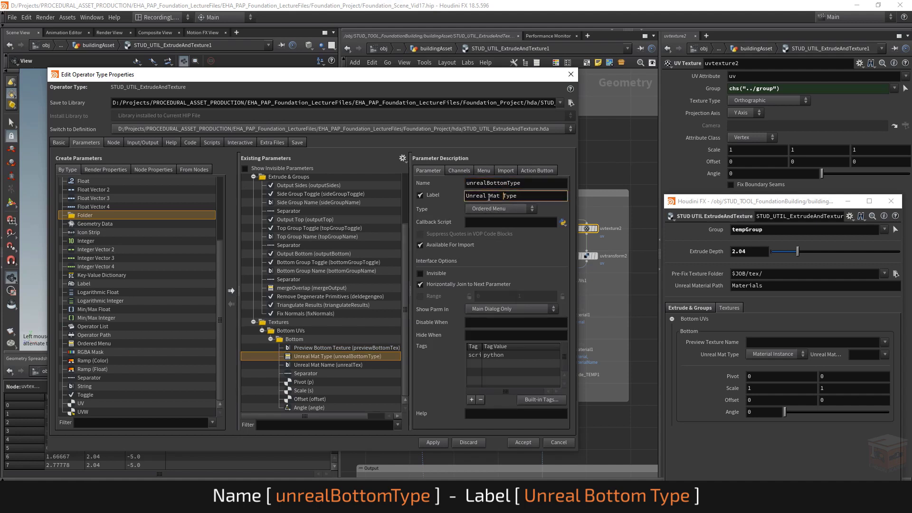
{"action": "left_click", "coordinate": [487, 196]}
{"action": "type", "text": "Bottom"}
{"action": "left_click_drag", "start_coordinate": [539, 200], "coordinate": [525, 199]}
{"action": "key", "text": "BackSpace"}
{"action": "key", "text": "Return"}
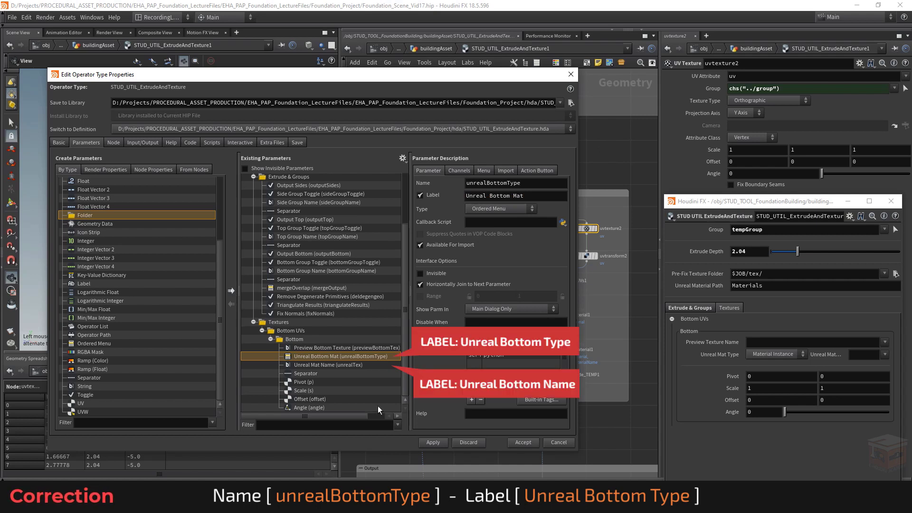
Step: Rename the Bottom folder's unrealTex parameter to unrealBottomTex and label it Unreal Bottom Mat
{"action": "left_click", "coordinate": [324, 365]}
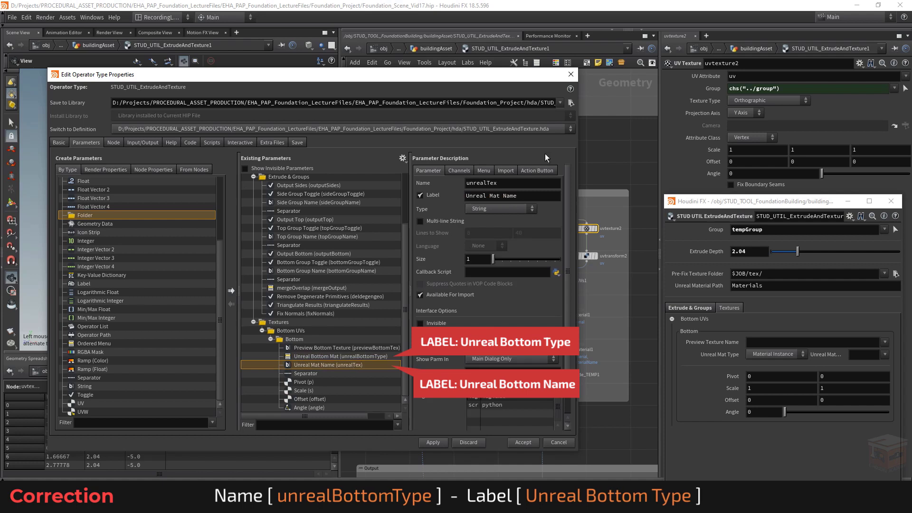
{"action": "left_click", "coordinate": [486, 195]}
{"action": "type", "text": "Bottom"}
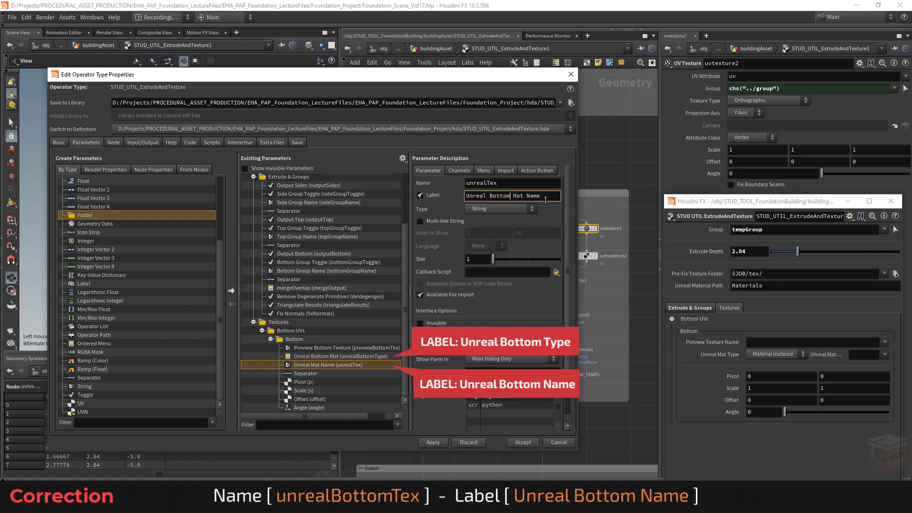
{"action": "left_click_drag", "start_coordinate": [545, 200], "coordinate": [520, 199]}
{"action": "left_click", "coordinate": [493, 183]}
{"action": "type", "text": "Bottom"}
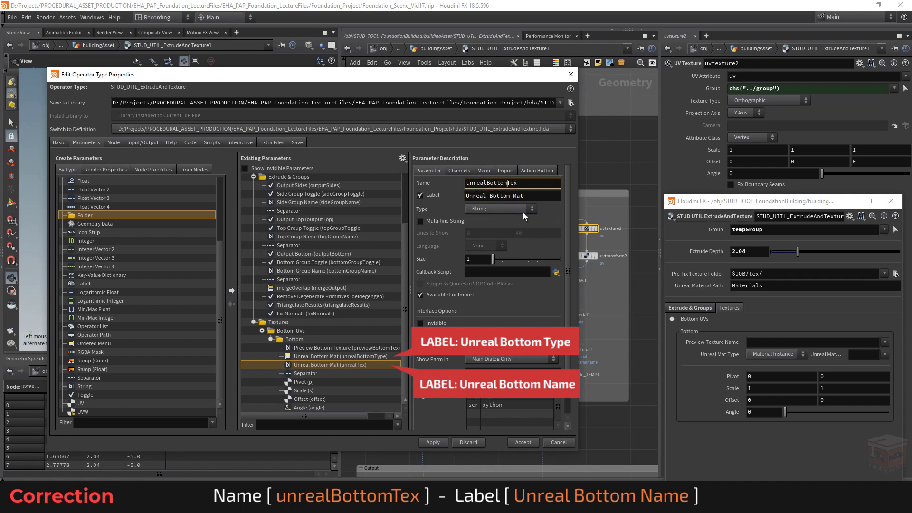
{"action": "key", "text": "Return"}
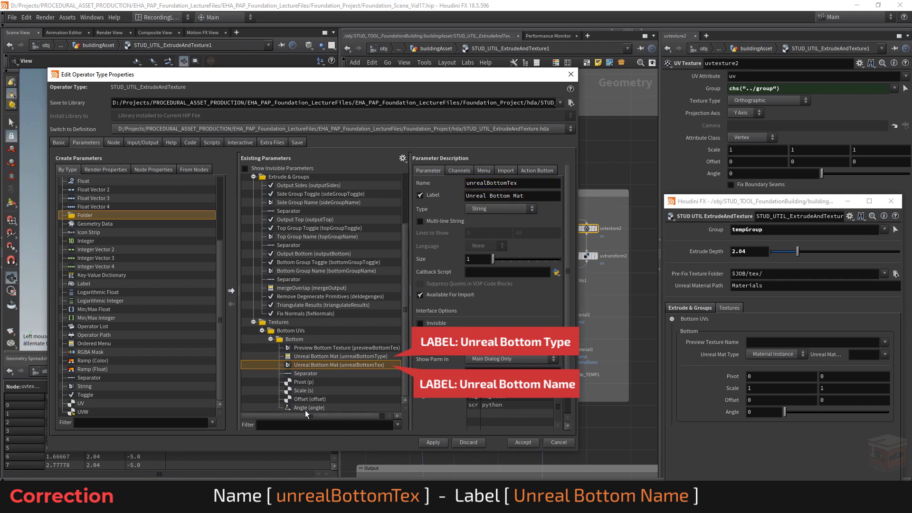
Step: Rename the Pivot parameter in the Bottom folder to bottomPivot and label it Bottom Tex Pivot
{"action": "left_click", "coordinate": [315, 381]}
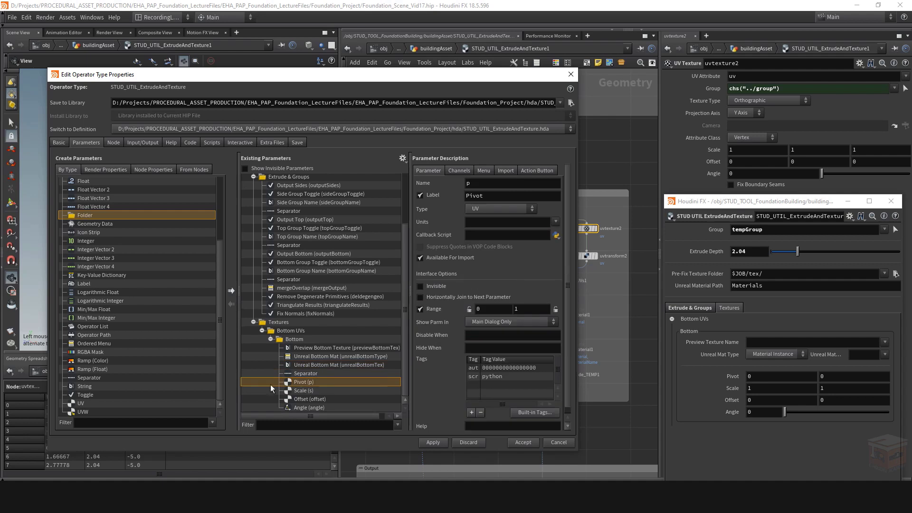
{"action": "double_click", "coordinate": [469, 183]}
{"action": "type", "text": "bo"}
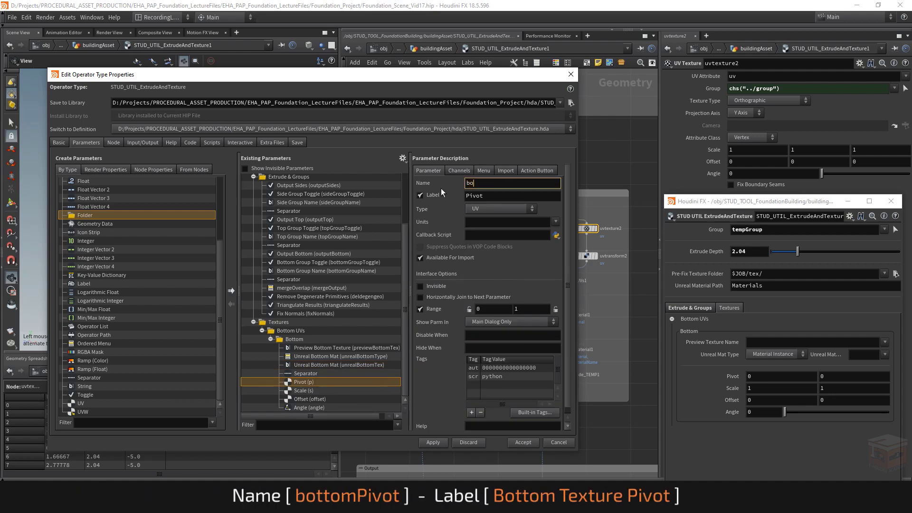
{"action": "type", "text": "ttomPivot"}
{"action": "key", "text": "Tab"}
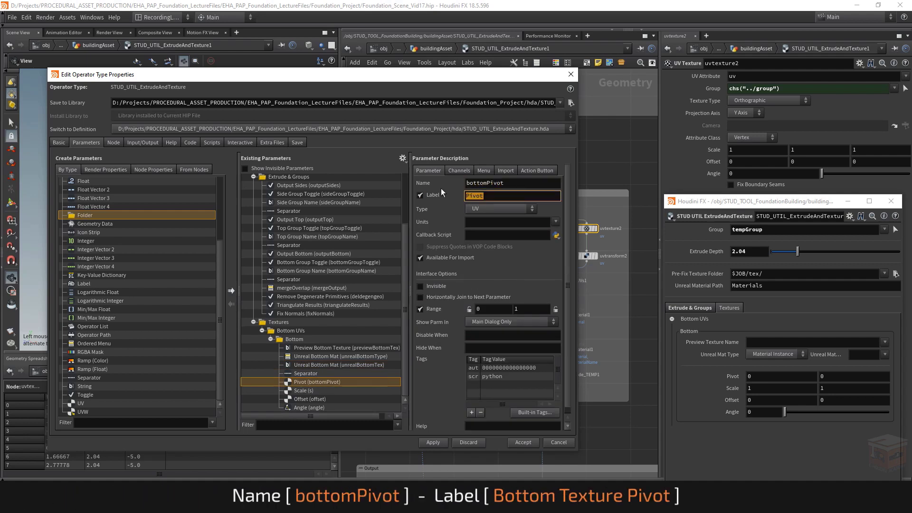
{"action": "type", "text": "Bottom Tex Pivot"}
{"action": "key", "text": "Return"}
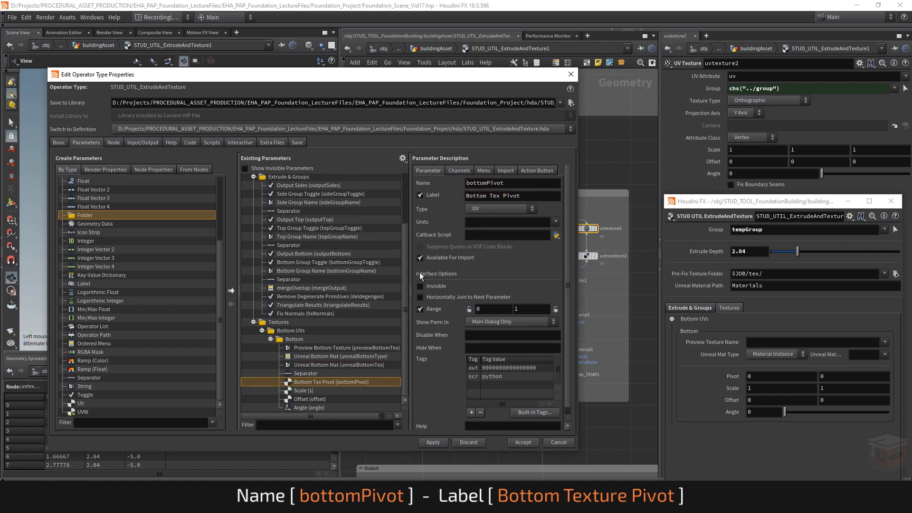
Step: Rename the Scale parameter in the Bottom folder to bottomScale and label it Bottom Texture Scale
{"action": "left_click", "coordinate": [329, 390]}
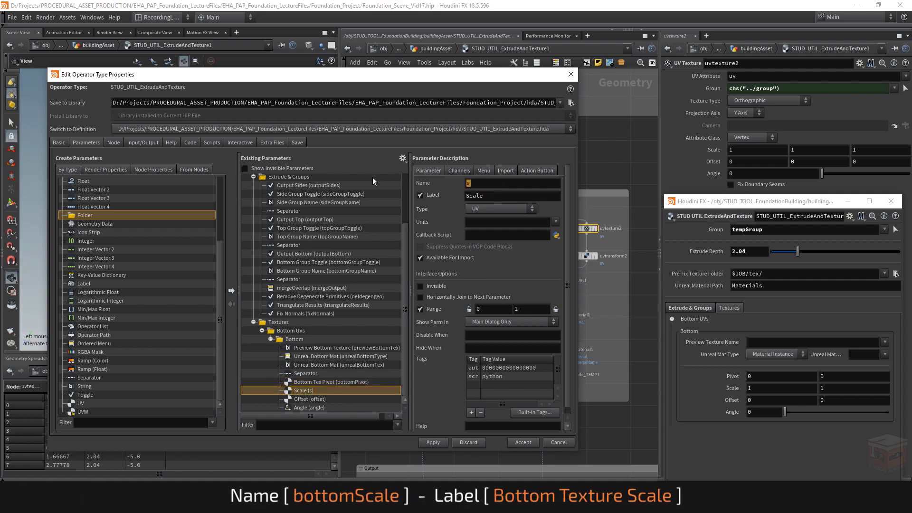
{"action": "type", "text": "bottomScale"}
{"action": "key", "text": "Tab"}
{"action": "type", "text": "Bottom Tex"}
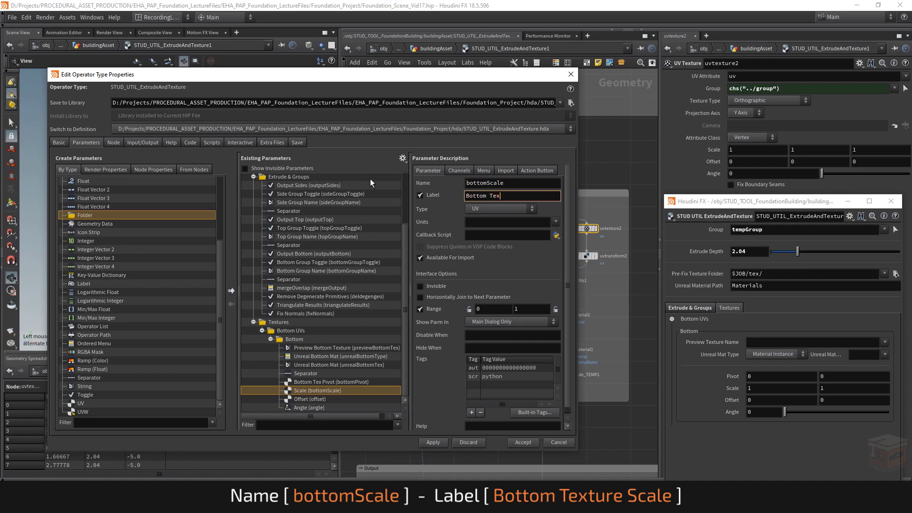
{"action": "type", "text": "ture Scale"}
{"action": "key", "text": "Return"}
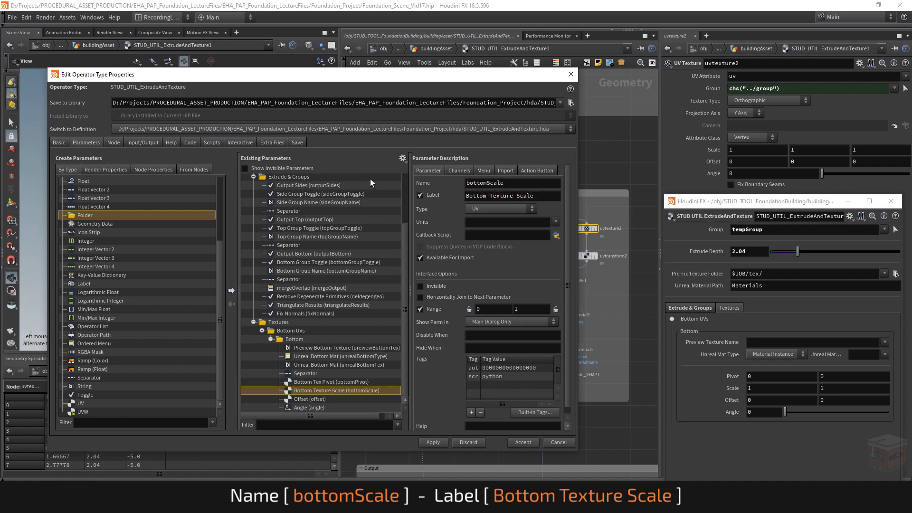
Step: Rename the Offset parameter in the Bottom folder to bottomOffset and label it Bottom Texture Offset
{"action": "left_click", "coordinate": [310, 399]}
{"action": "left_click_drag", "start_coordinate": [493, 183], "coordinate": [424, 182]}
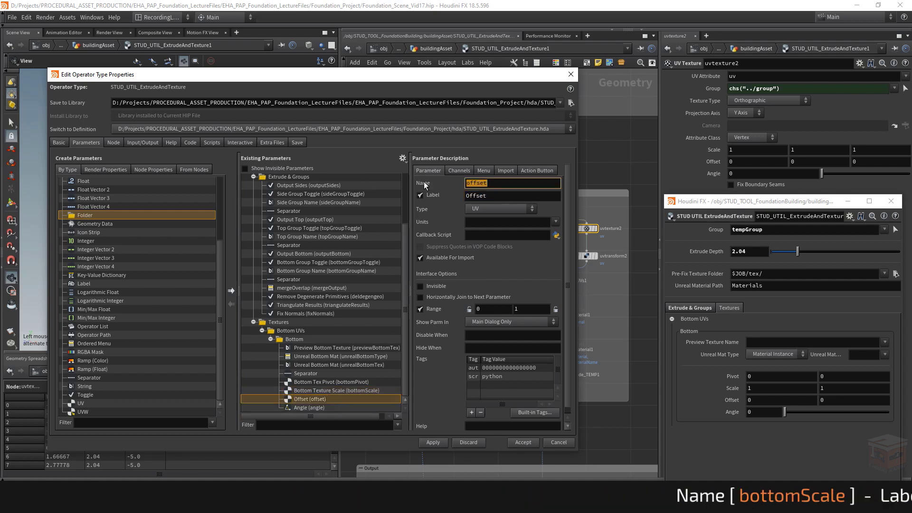
{"action": "type", "text": "bottomO"}
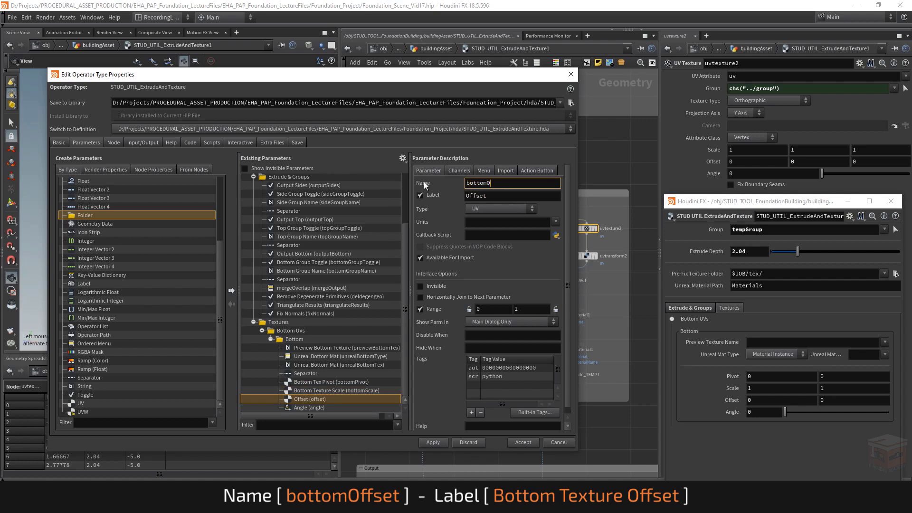
{"action": "type", "text": "ffset"}
{"action": "key", "text": "Tab"}
{"action": "type", "text": "Bot"}
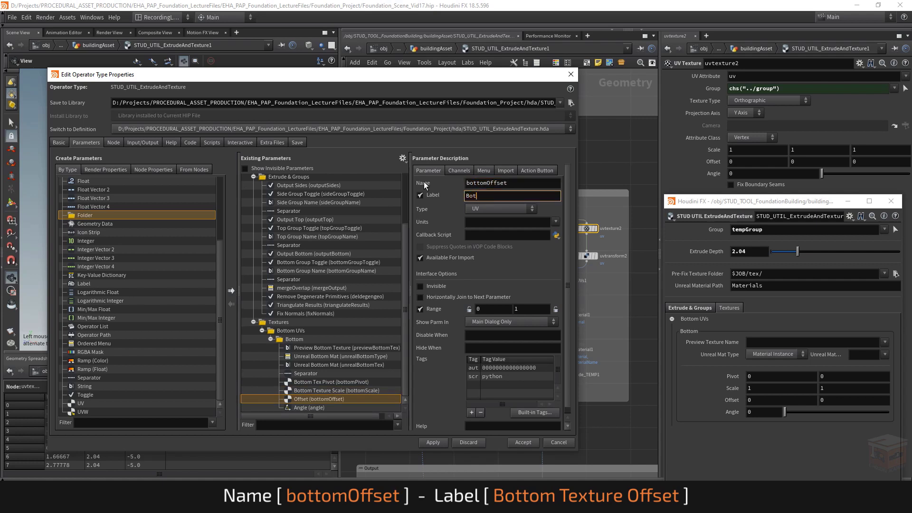
{"action": "type", "text": "tom Texture Offset"}
{"action": "key", "text": "Return"}
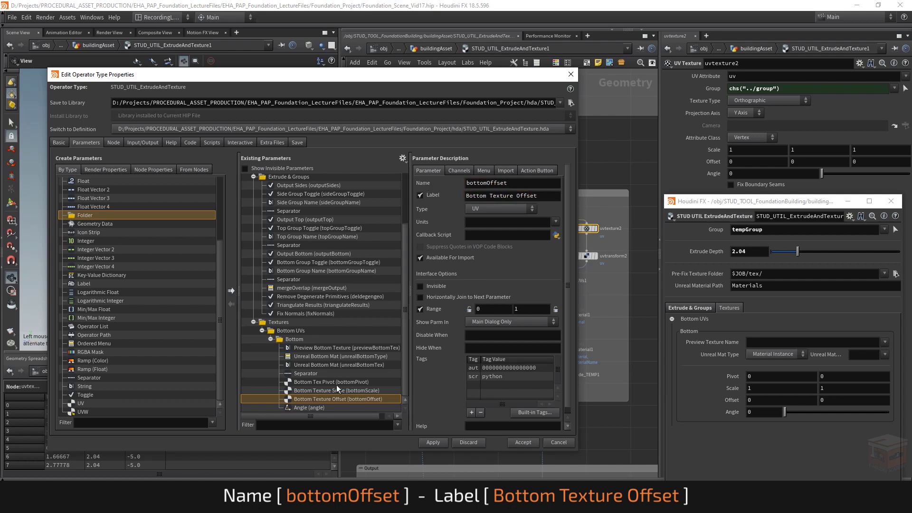
Step: Rename the Angle parameter in the Bottom folder to bottomAngle and label it Bottom Texture Angle
{"action": "left_click", "coordinate": [339, 406]}
{"action": "left_click", "coordinate": [478, 184]}
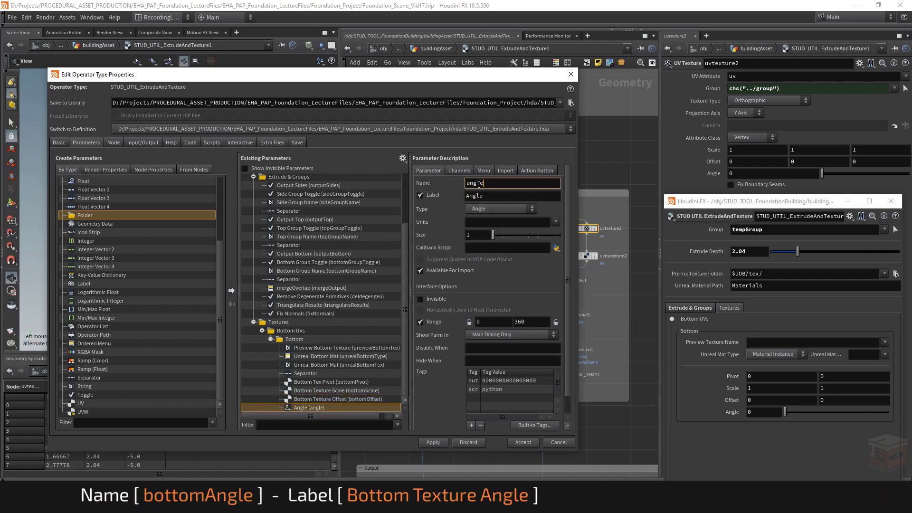
{"action": "key", "text": "Home"}
{"action": "type", "text": "bottom"}
{"action": "key", "text": "Delete"}
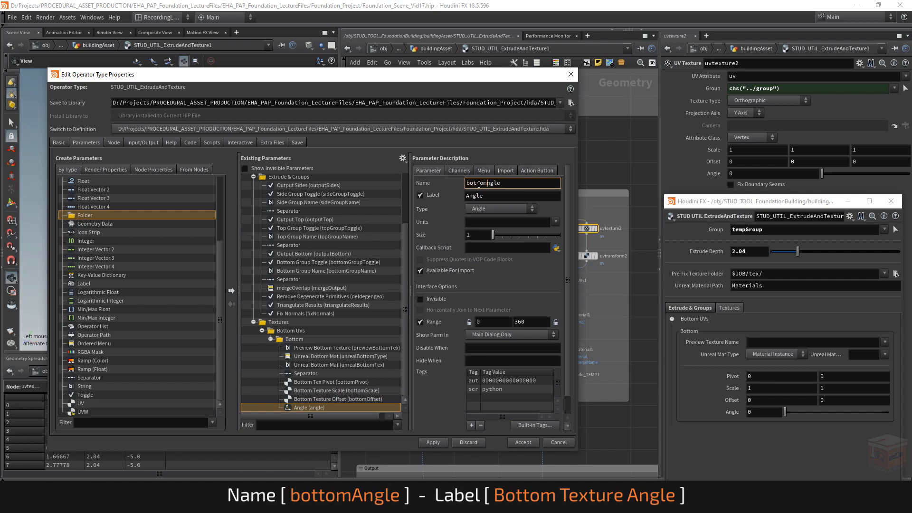
{"action": "type", "text": "A"}
{"action": "key", "text": "Tab"}
{"action": "type", "text": "Bottom Te"}
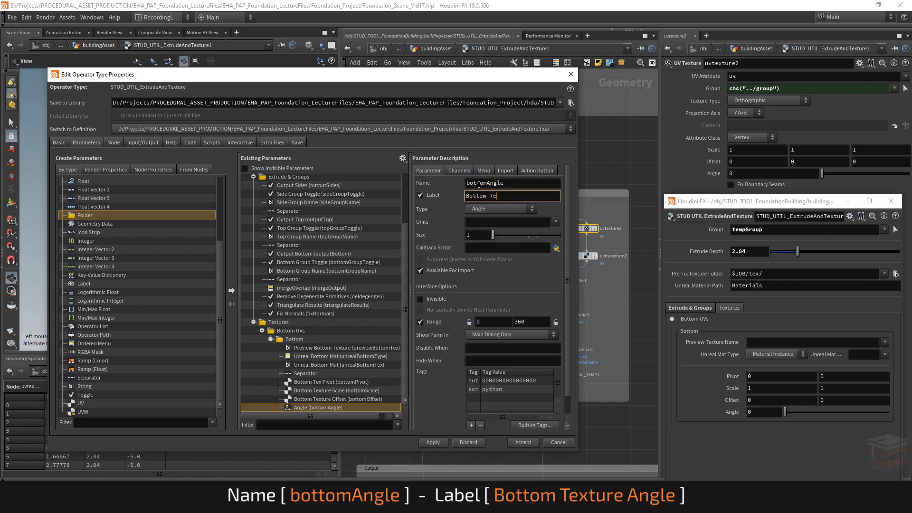
{"action": "type", "text": "xture Angle"}
{"action": "key", "text": "Return"}
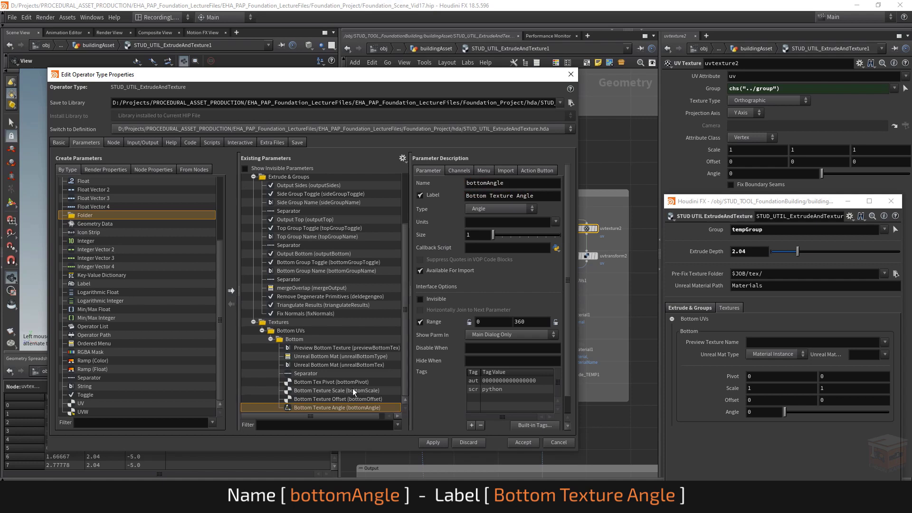
Step: Set the minimum of the bottomOffset parameter's range to -1
{"action": "left_click", "coordinate": [347, 399]}
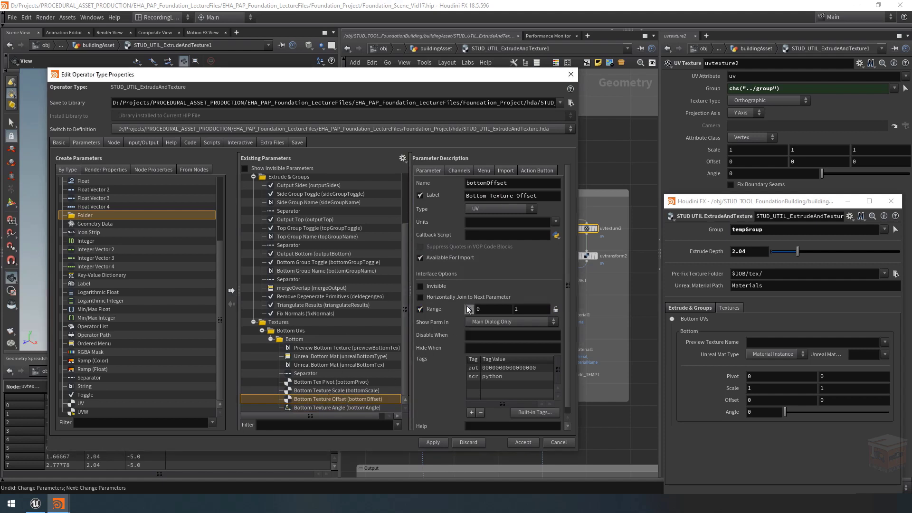
{"action": "type", "text": "-1"}
{"action": "key", "text": "Return"}
Step: Split the scene view into two side-by-side viewports and switch the top-view one to the UV viewport to inspect the UV layout
{"action": "left_click_drag", "start_coordinate": [274, 80], "coordinate": [531, 115]}
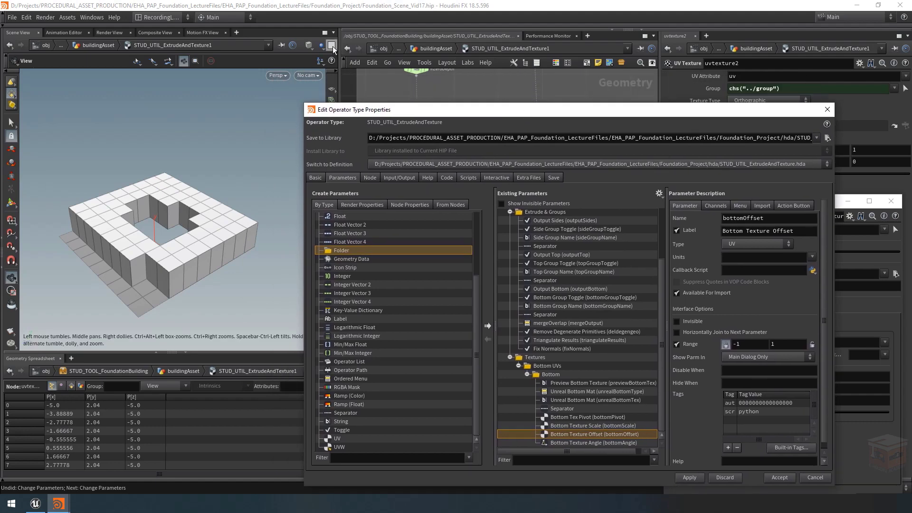
{"action": "left_click", "coordinate": [331, 45]}
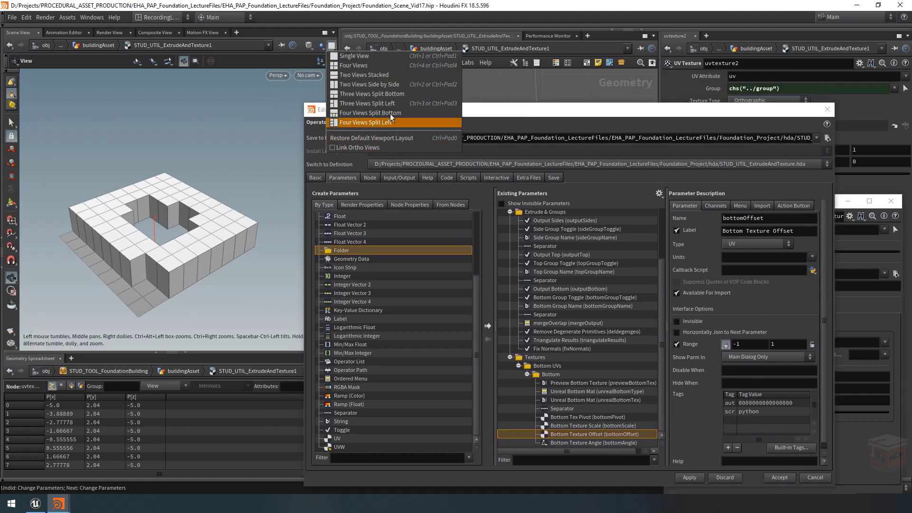
{"action": "left_click", "coordinate": [365, 84]}
{"action": "left_click", "coordinate": [126, 76]}
{"action": "mouse_move", "coordinate": [135, 90]}
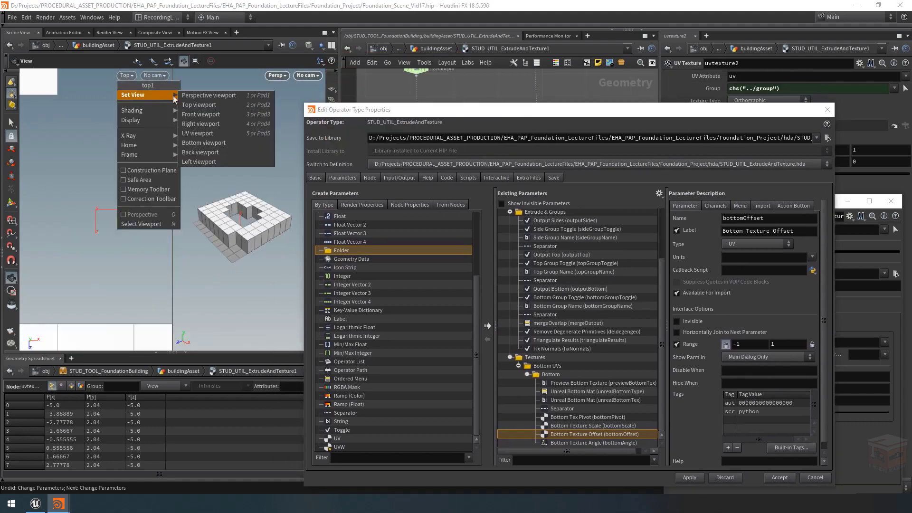
{"action": "left_click", "coordinate": [198, 134]}
{"action": "scroll", "coordinate": [137, 196], "scroll_direction": "up", "scroll_amount": 3}
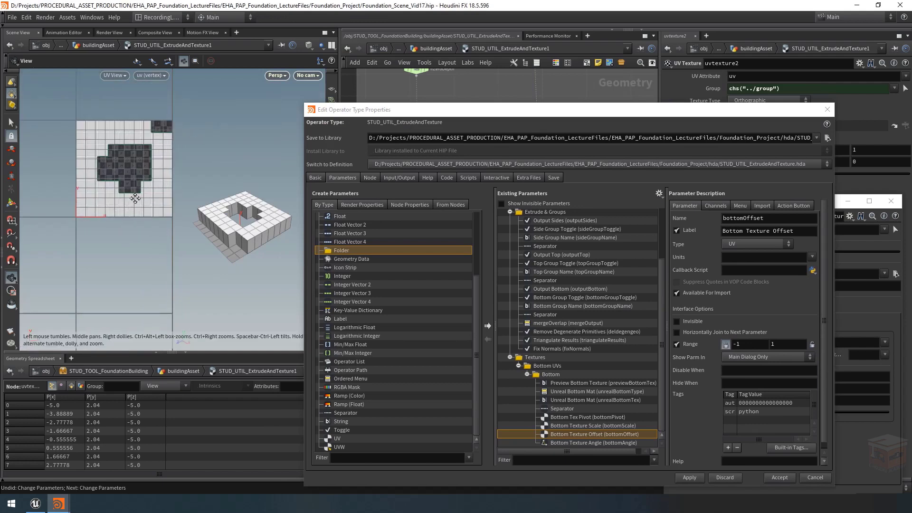
{"action": "middle_click_drag", "start_coordinate": [136, 195], "coordinate": [109, 214]}
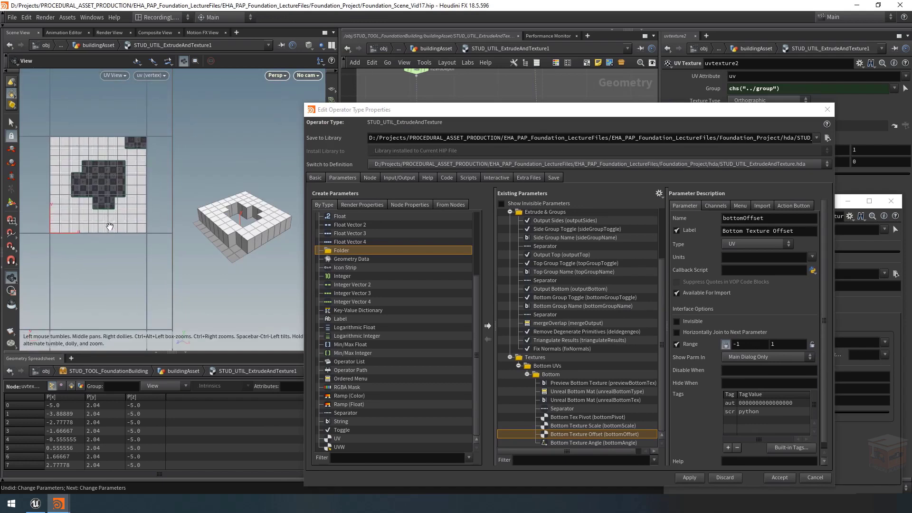
{"action": "scroll", "coordinate": [109, 230], "scroll_direction": "down", "scroll_amount": 3}
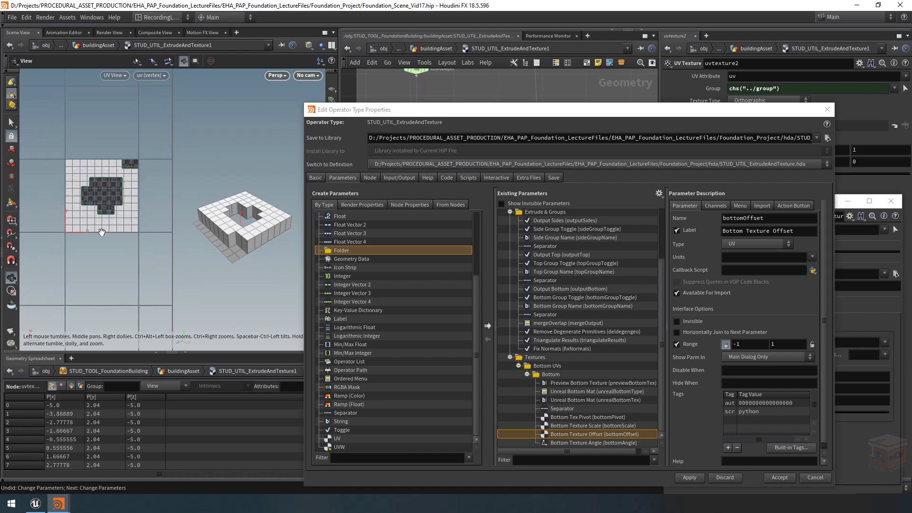
{"action": "middle_click_drag", "start_coordinate": [102, 228], "coordinate": [82, 223]}
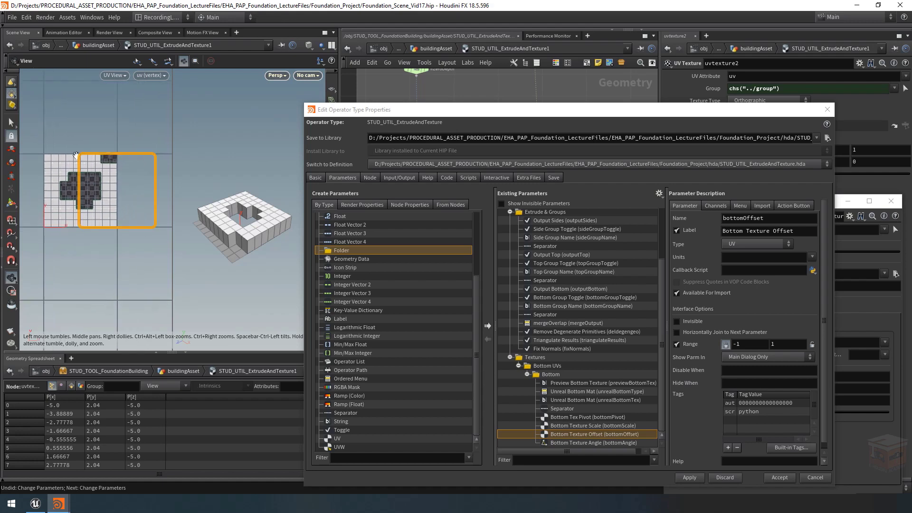
Step: Select the Bottom Texture Scale parameter and apply the edited parameter definitions to the asset
{"action": "left_click_drag", "start_coordinate": [524, 108], "coordinate": [250, 69]}
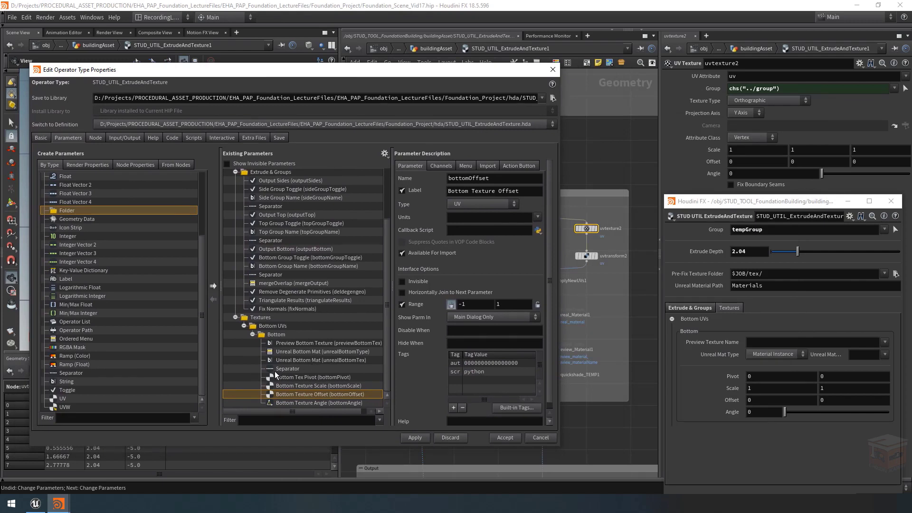
{"action": "left_click", "coordinate": [361, 386]}
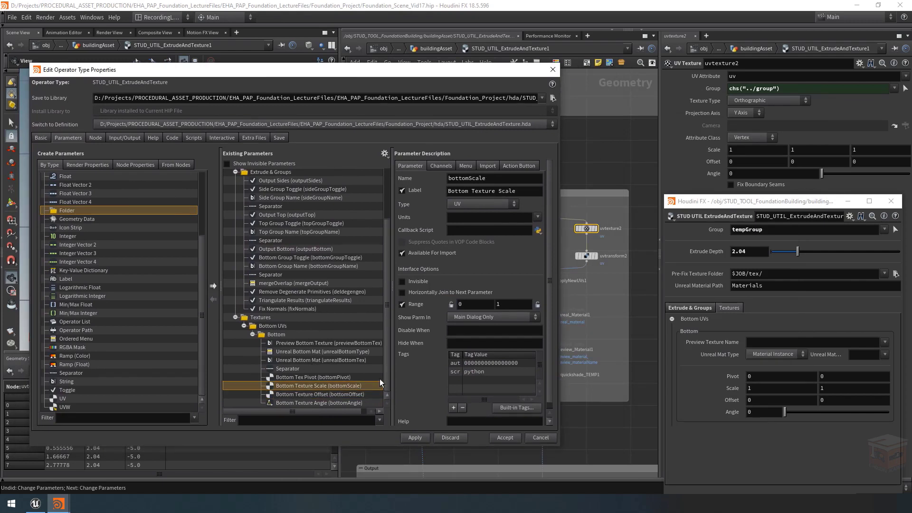
{"action": "left_click", "coordinate": [415, 437]}
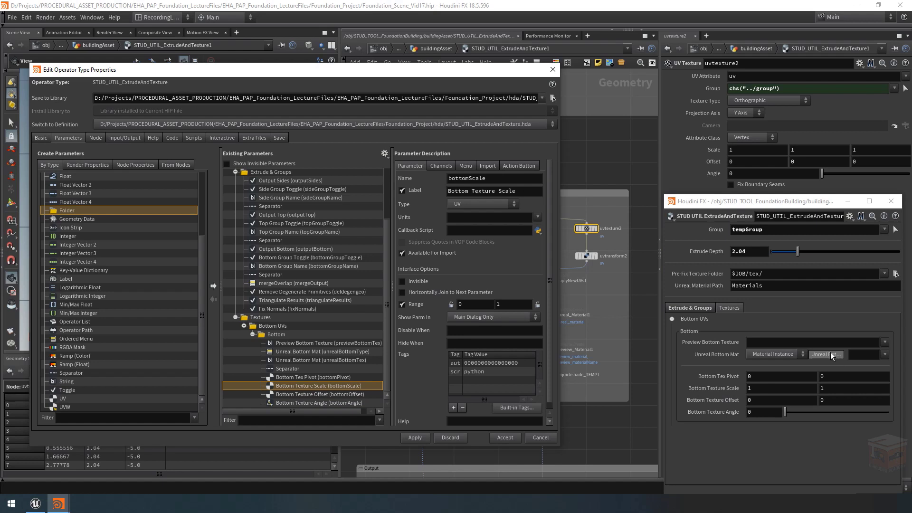
Step: Check the option lists of the asset's Preview Bottom Texture and Unreal Bottom Mat parameters
{"action": "left_click", "coordinate": [885, 342]}
{"action": "left_click", "coordinate": [886, 342]}
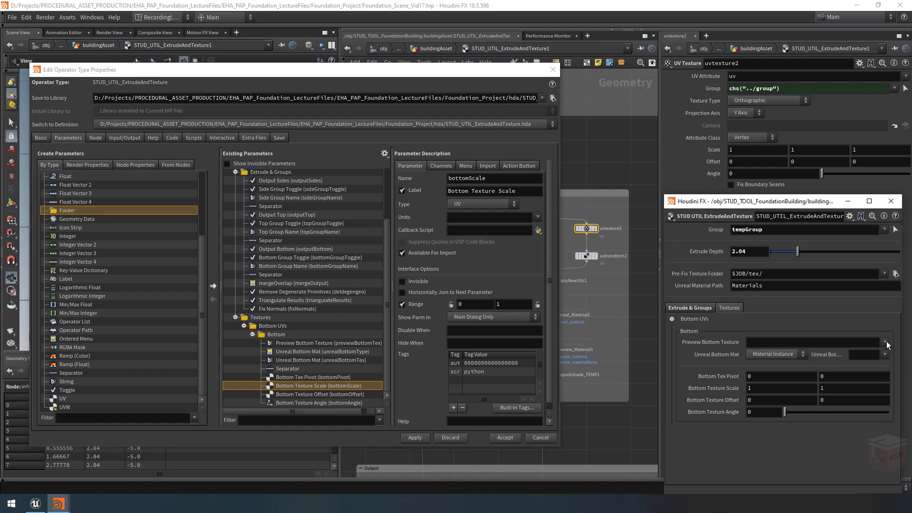
{"action": "left_click", "coordinate": [886, 353]}
{"action": "left_click", "coordinate": [885, 353]}
{"action": "left_click", "coordinate": [786, 356]}
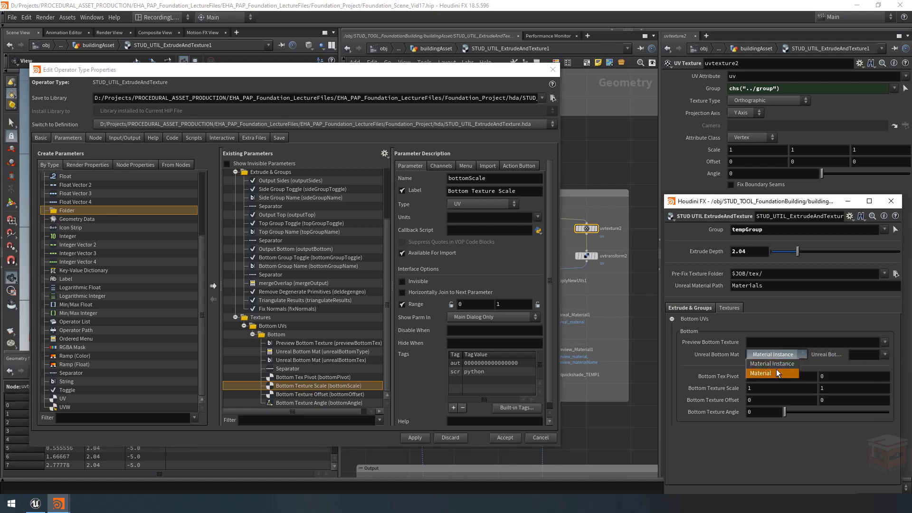
{"action": "left_click", "coordinate": [788, 355]}
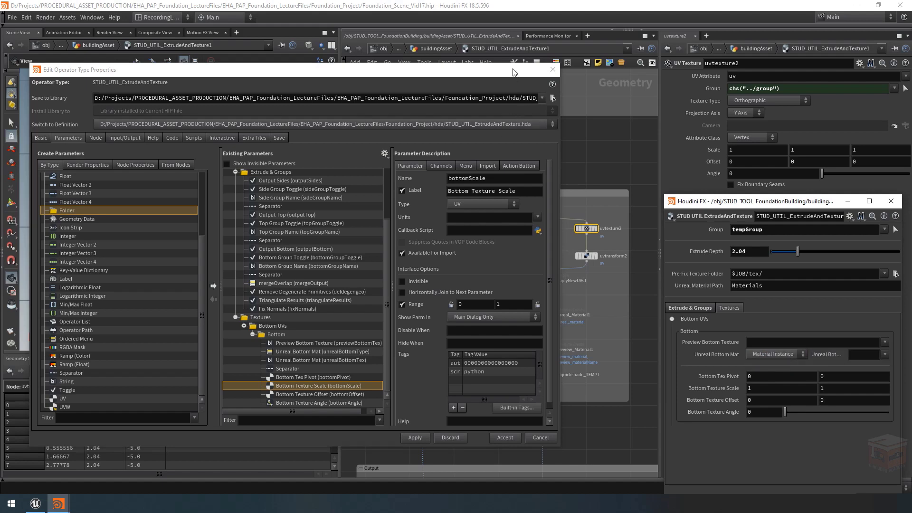
Step: Duplicate the Bottom UVs folder together with its nested Bottom folder and all parameters inside it
{"action": "left_click_drag", "start_coordinate": [515, 71], "coordinate": [284, 127]}
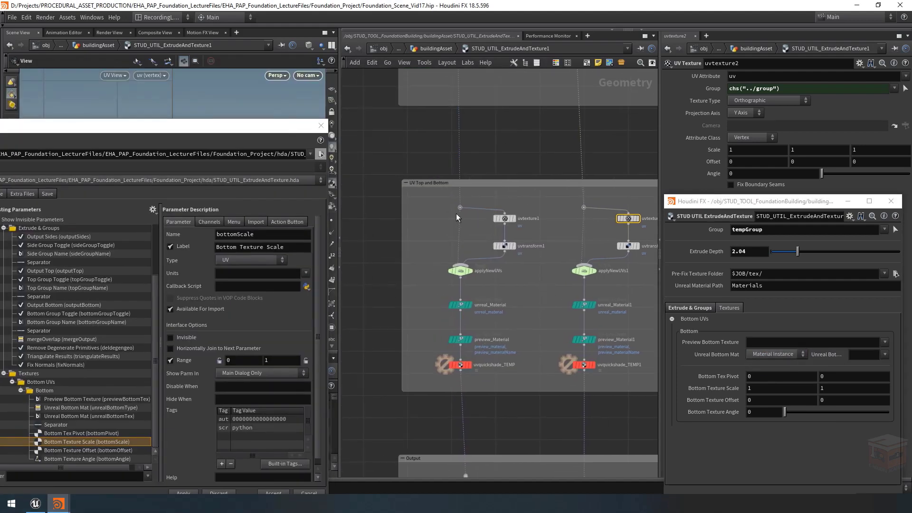
{"action": "left_click", "coordinate": [504, 219]}
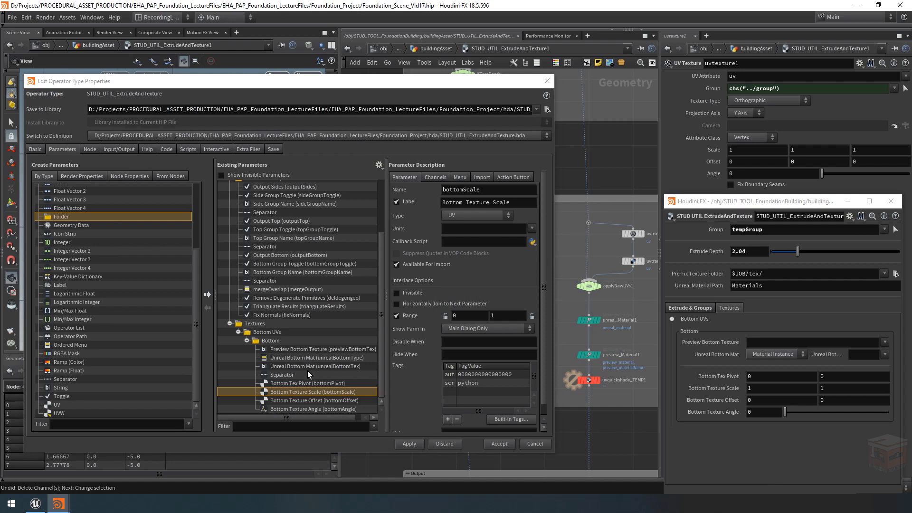
{"action": "left_click", "coordinate": [272, 333]}
{"action": "left_click", "coordinate": [307, 409], "text": "shift"}
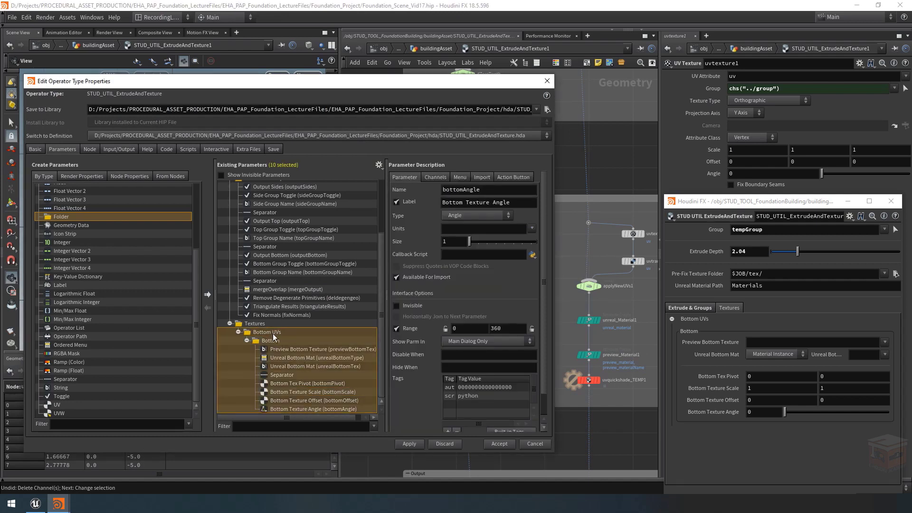
{"action": "key", "text": "ctrl+c"}
{"action": "key", "text": "ctrl+v"}
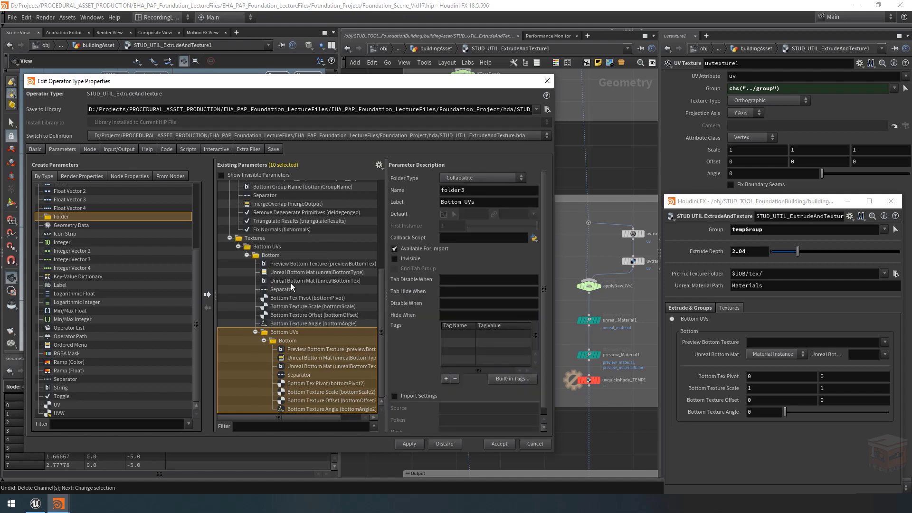
Step: Move the duplicated Bottom UVs folder out of the original so it sits directly under the Textures folder
{"action": "left_click", "coordinate": [284, 331]}
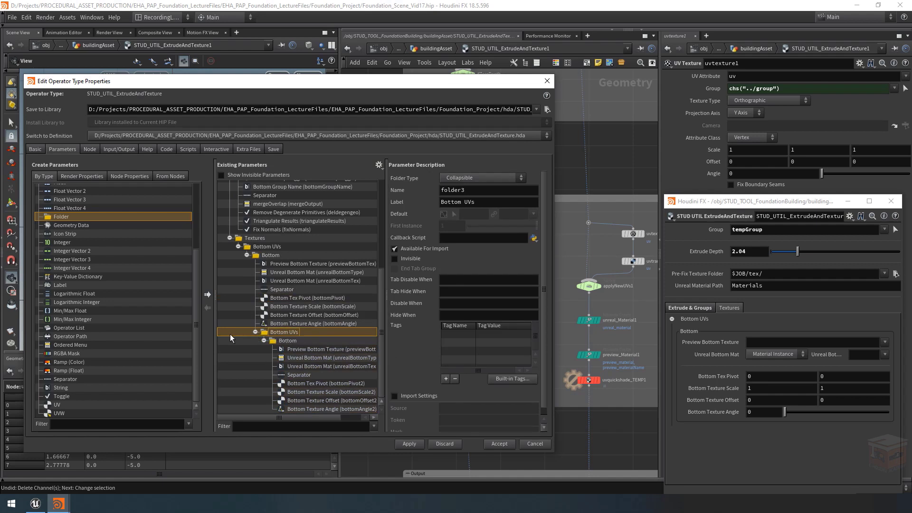
{"action": "left_click_drag", "start_coordinate": [232, 334], "coordinate": [258, 237]}
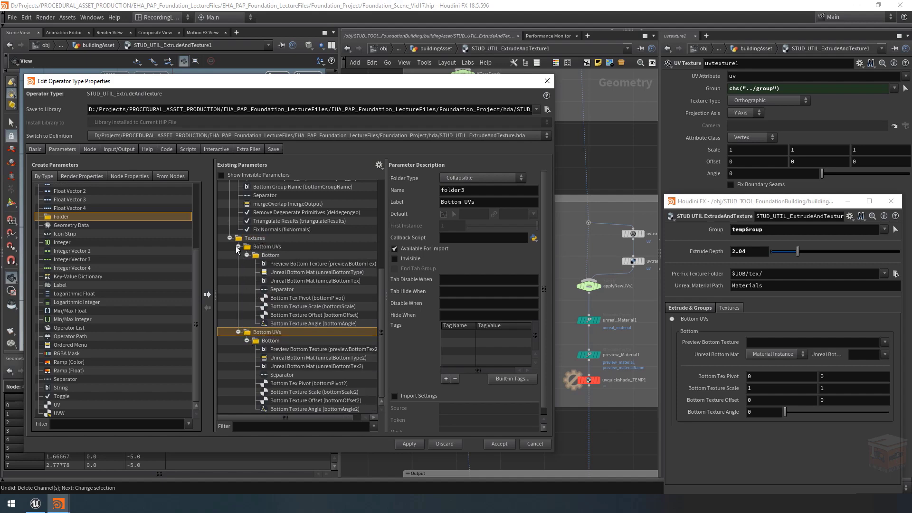
{"action": "left_click", "coordinate": [238, 246]}
{"action": "left_click", "coordinate": [238, 332]}
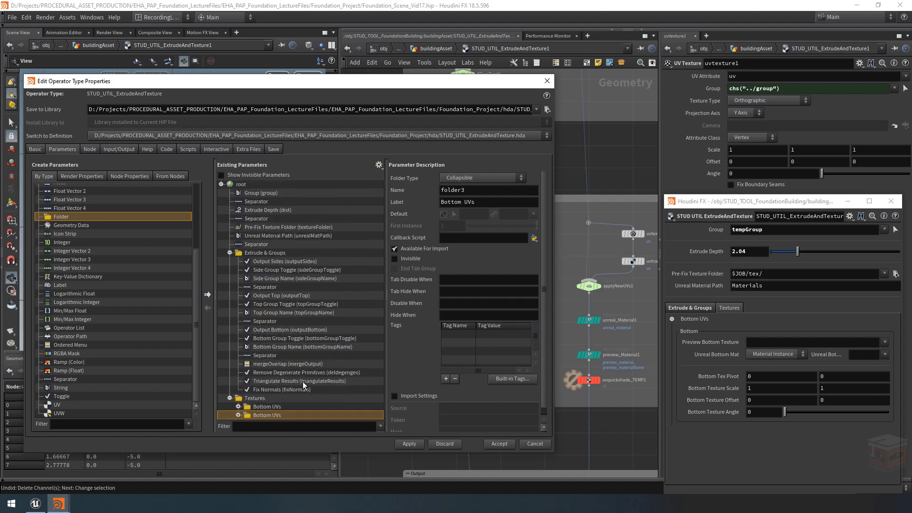
{"action": "left_click", "coordinate": [237, 415]}
{"action": "left_click", "coordinate": [238, 406]}
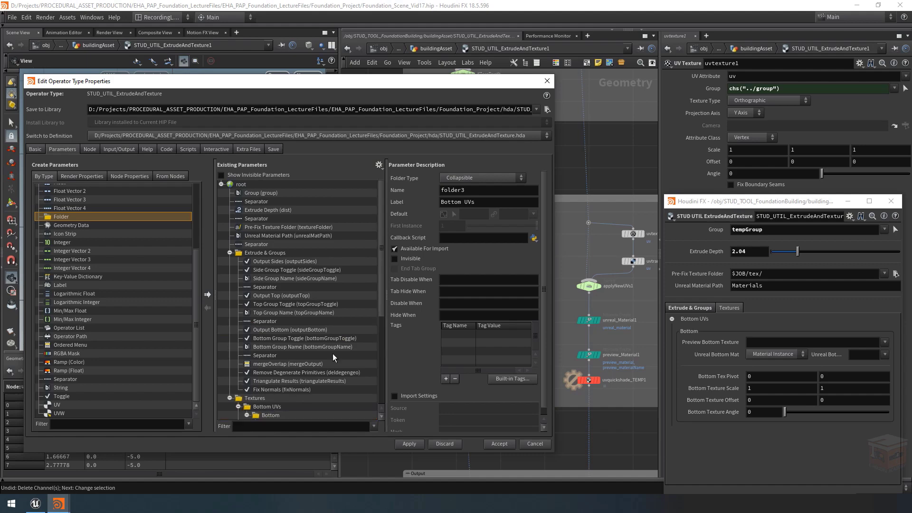
{"action": "scroll", "coordinate": [349, 312], "scroll_direction": "down", "scroll_amount": 6}
Step: Relabel the duplicated collapsible folder as Top UVs and its nested simple folder as Top
{"action": "left_click_drag", "start_coordinate": [387, 372], "coordinate": [400, 372]}
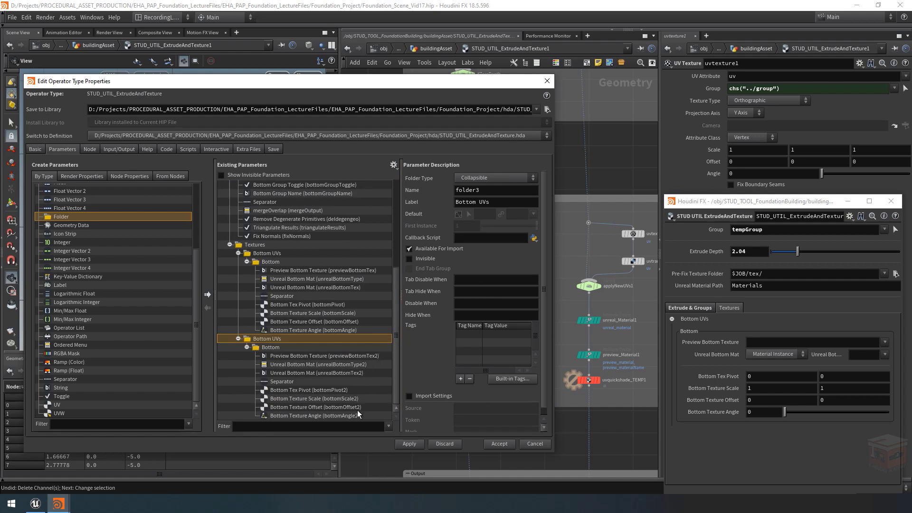
{"action": "double_click", "coordinate": [465, 201]}
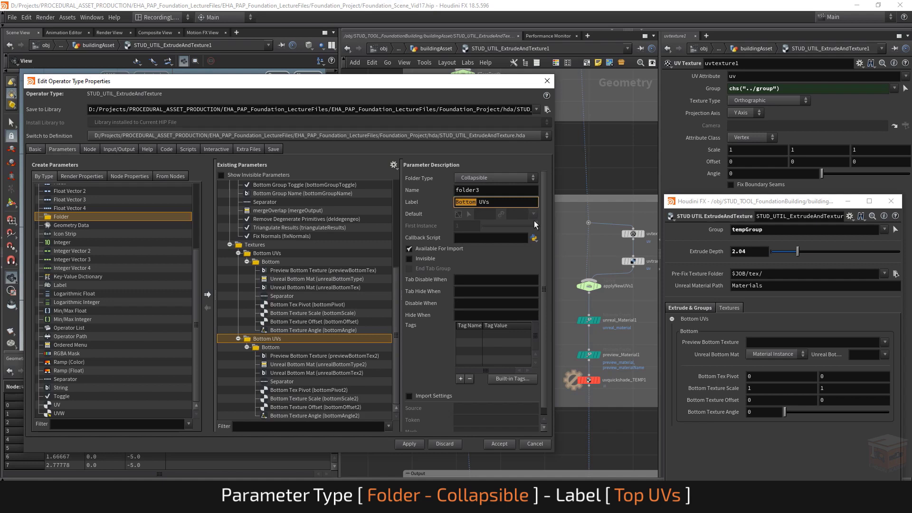
{"action": "type", "text": "Top"}
{"action": "left_click", "coordinate": [273, 347]}
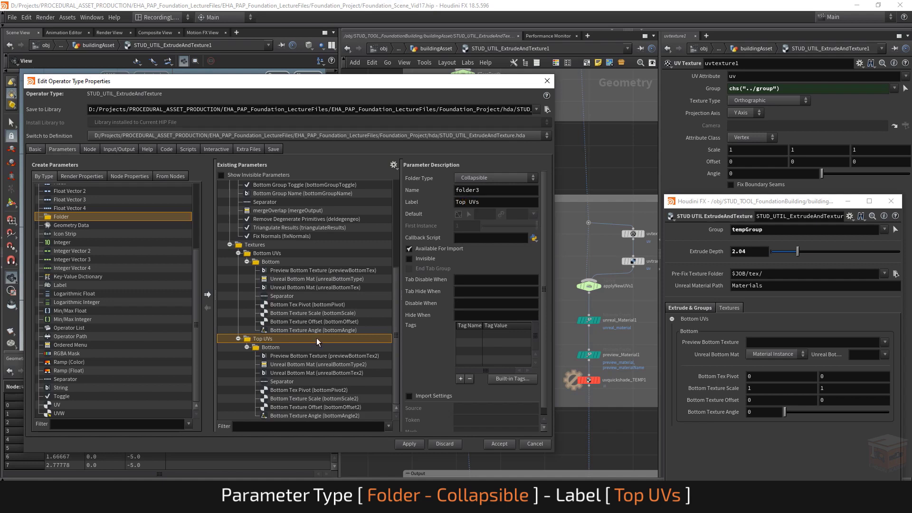
{"action": "double_click", "coordinate": [502, 203]}
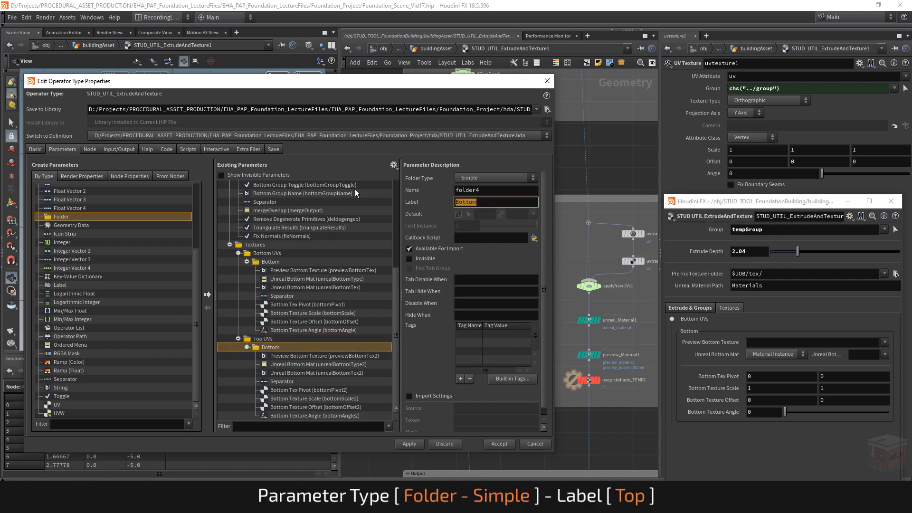
{"action": "type", "text": "Top"}
{"action": "key", "text": "Return"}
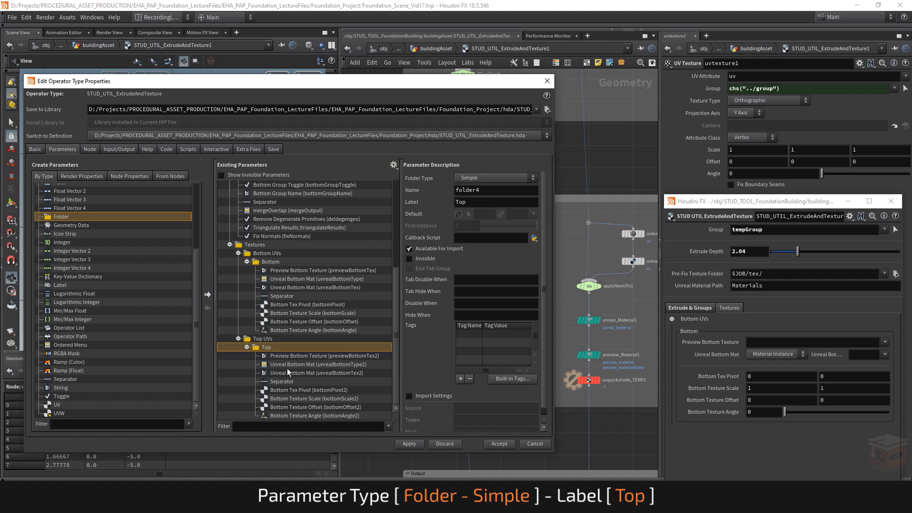
Step: Rename the duplicated preview texture parameter in the Top folder to previewTopTex
{"action": "left_click", "coordinate": [304, 356]}
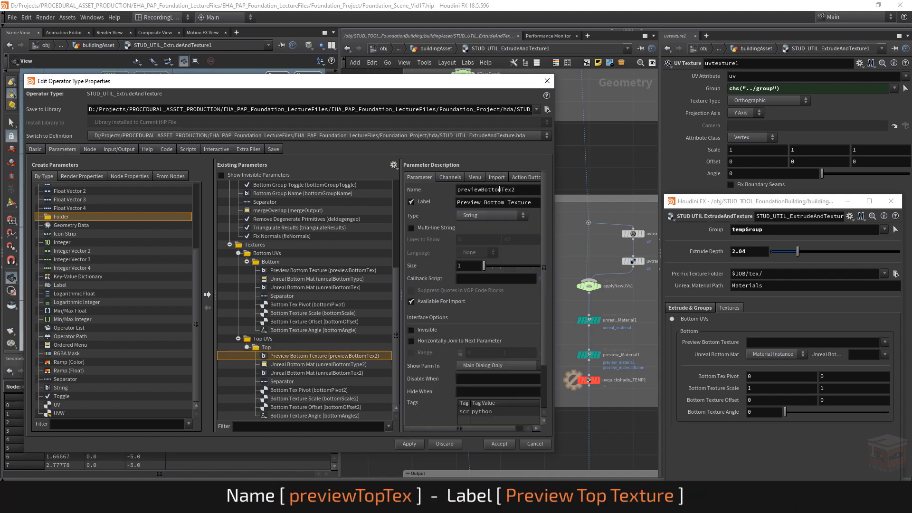
{"action": "double_click", "coordinate": [483, 190]}
{"action": "type", "text": "top"}
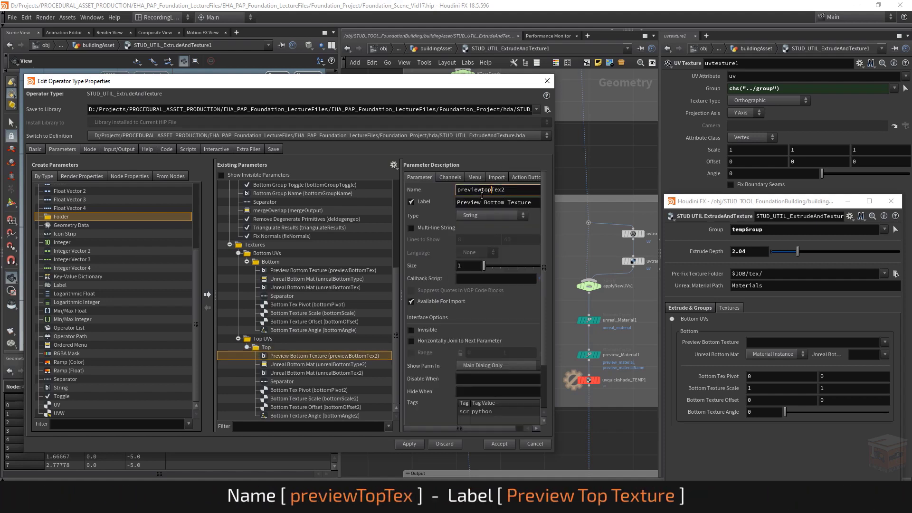
{"action": "key", "text": "Left"}
{"action": "key", "text": "Left"}
{"action": "key", "text": "shift+Left"}
{"action": "type", "text": "T"}
{"action": "key", "text": "Return"}
{"action": "left_click", "coordinate": [517, 189]}
{"action": "key", "text": "BackSpace"}
{"action": "key", "text": "Return"}
Step: Change the label of the previewTopTex parameter to Preview Top Texture
{"action": "left_click_drag", "start_coordinate": [554, 201], "coordinate": [593, 201]}
{"action": "left_click_drag", "start_coordinate": [527, 203], "coordinate": [511, 202]}
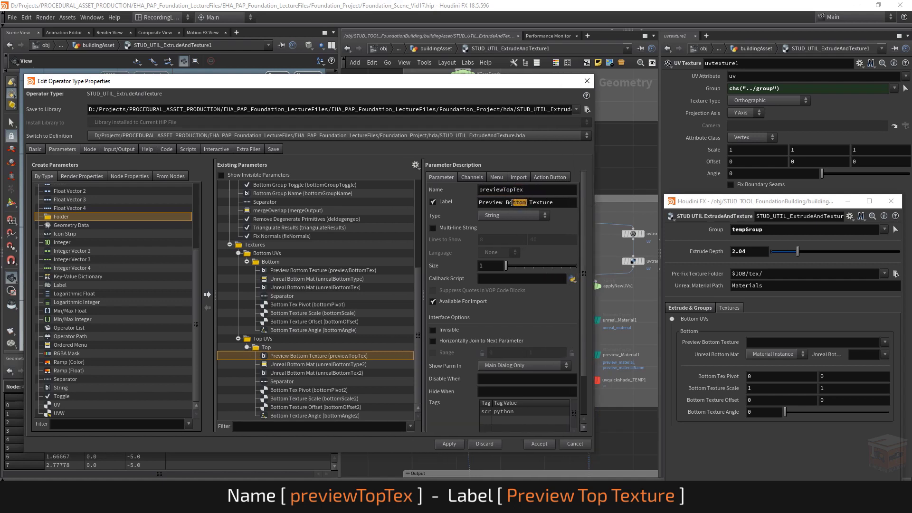
{"action": "type", "text": "Top"}
{"action": "key", "text": "Return"}
Step: Rename the duplicated Unreal material type menu in the Top folder to unrealTopType
{"action": "left_click", "coordinate": [310, 365]}
{"action": "left_click", "coordinate": [484, 188]}
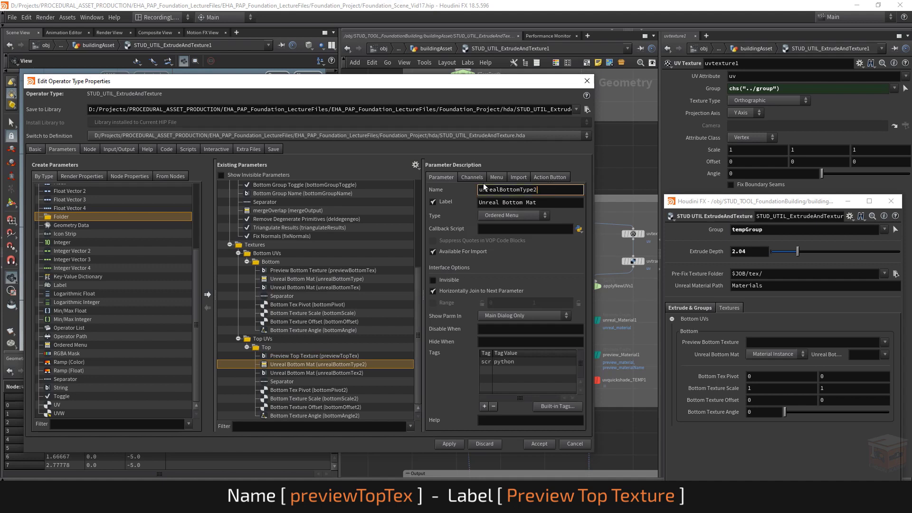
{"action": "key", "text": "BackSpace"}
{"action": "key", "text": "Left"}
{"action": "key", "text": "Left"}
{"action": "key", "text": "Left"}
{"action": "key", "text": "Left"}
{"action": "key", "text": "shift+Left"}
{"action": "key", "text": "shift+Left"}
{"action": "key", "text": "shift+Left"}
{"action": "key", "text": "shift+Left"}
{"action": "key", "text": "shift+Left"}
{"action": "key", "text": "shift+Left"}
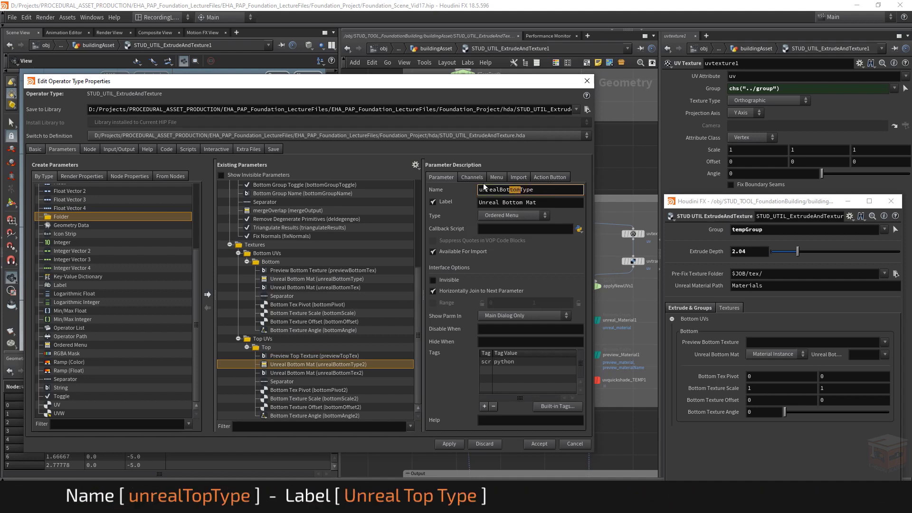
{"action": "type", "text": "Top"}
{"action": "key", "text": "Return"}
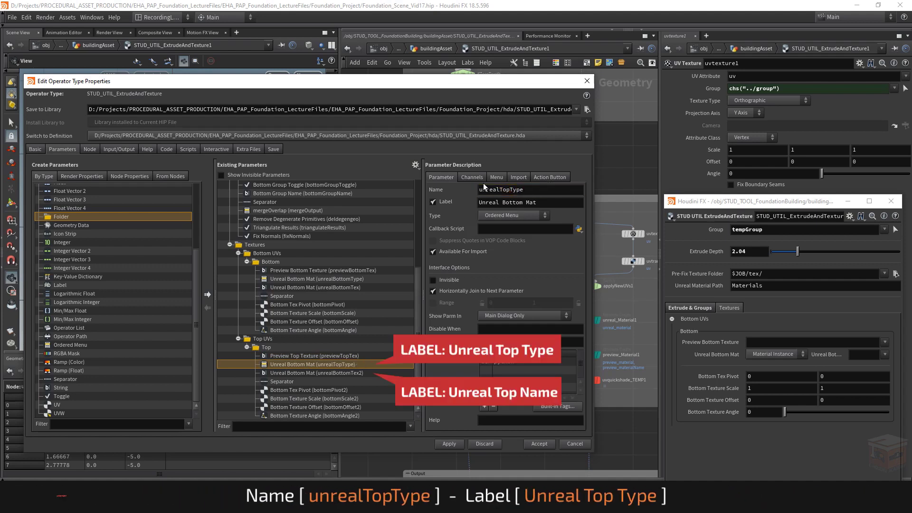
Step: Change the label of the unrealTopType parameter to Unreal Top Mat
{"action": "double_click", "coordinate": [522, 203]}
{"action": "type", "text": "Top"}
{"action": "key", "text": "Return"}
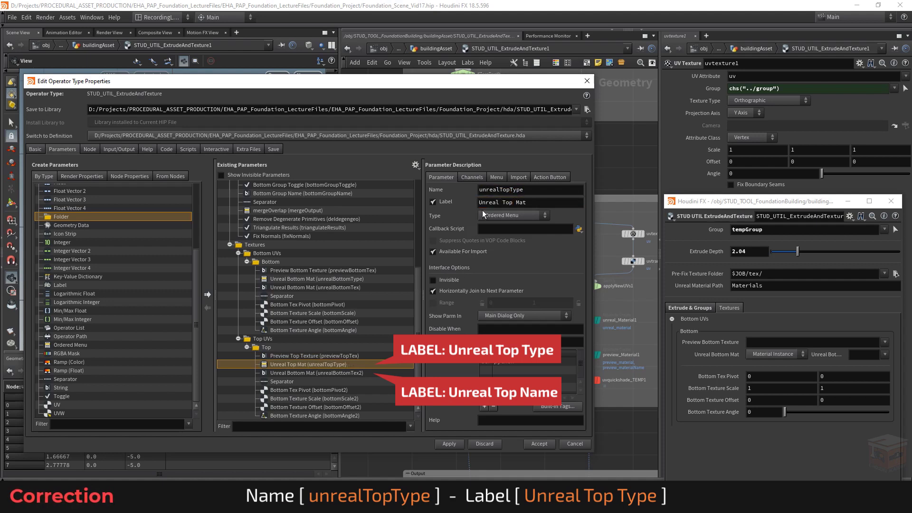
Step: Rename the Top folder's duplicated Unreal material string parameter to unrealTopTex and label it Unreal Top Mat
{"action": "left_click", "coordinate": [335, 374]}
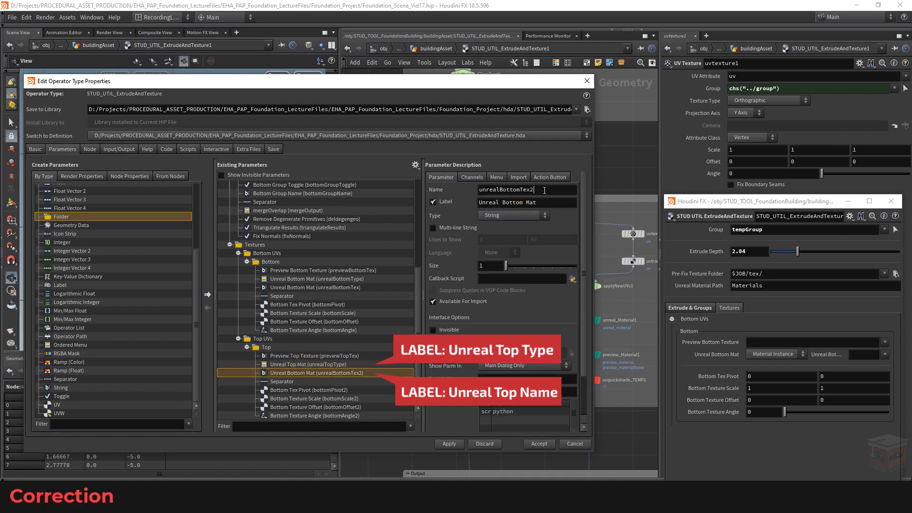
{"action": "key", "text": "BackSpace"}
{"action": "left_click_drag", "start_coordinate": [524, 190], "coordinate": [519, 190]}
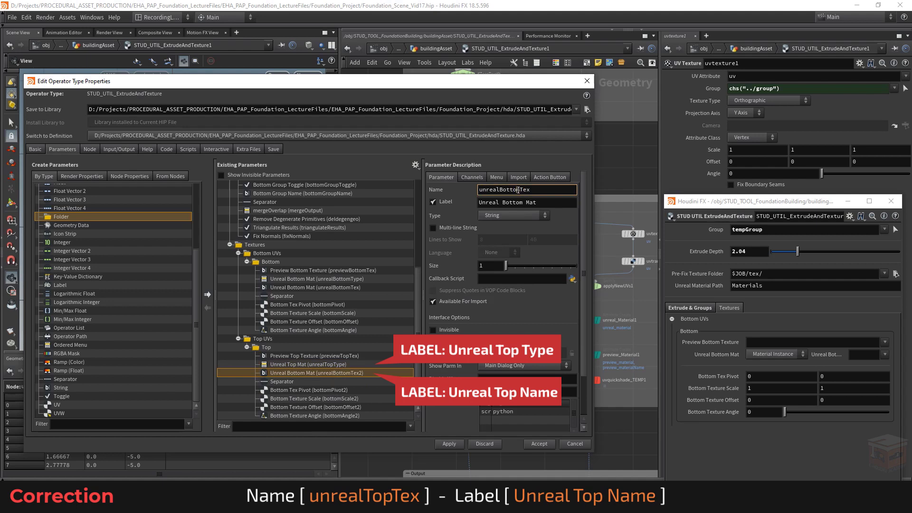
{"action": "key", "text": "Return"}
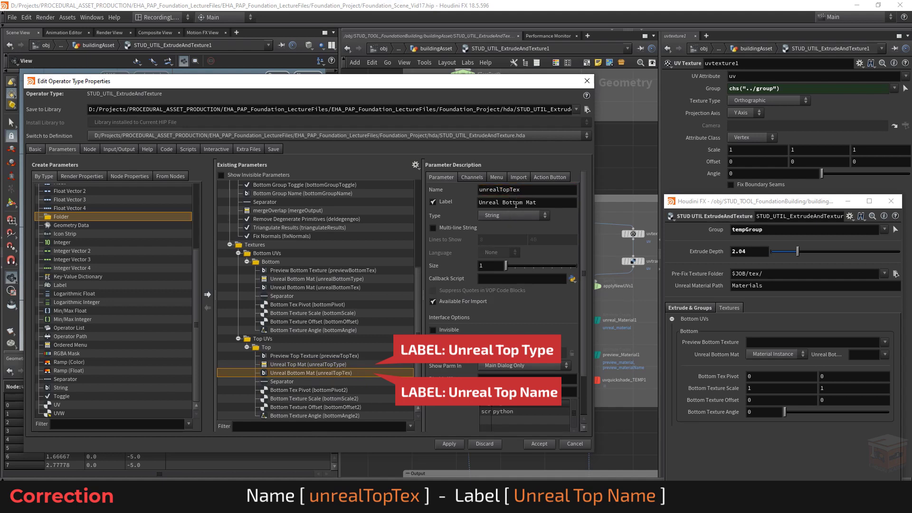
{"action": "double_click", "coordinate": [517, 203]}
{"action": "type", "text": "Top"}
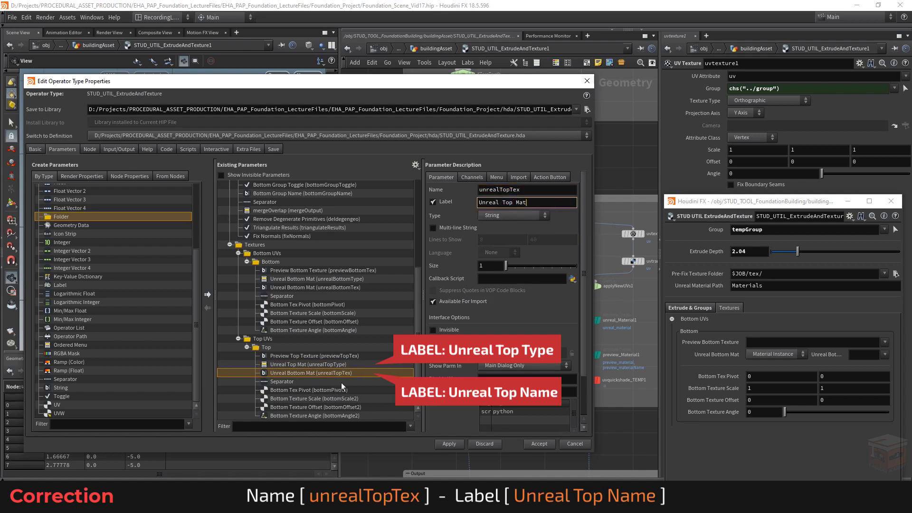
{"action": "left_click", "coordinate": [342, 382]}
Step: Rename the duplicated pivot parameter in the Top folder to topPivot and label it Top Tex Pivot
{"action": "left_click", "coordinate": [342, 391]}
{"action": "left_click", "coordinate": [533, 192]}
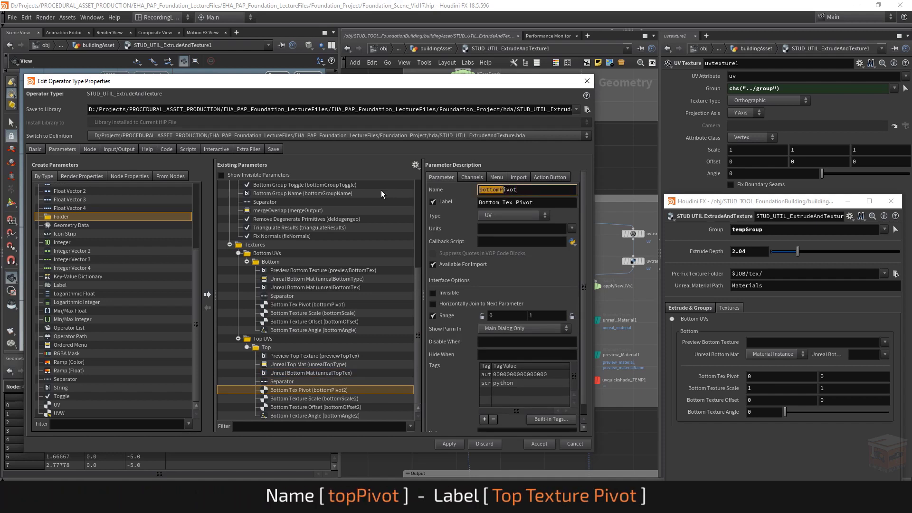
{"action": "type", "text": "top"}
{"action": "key", "text": "Return"}
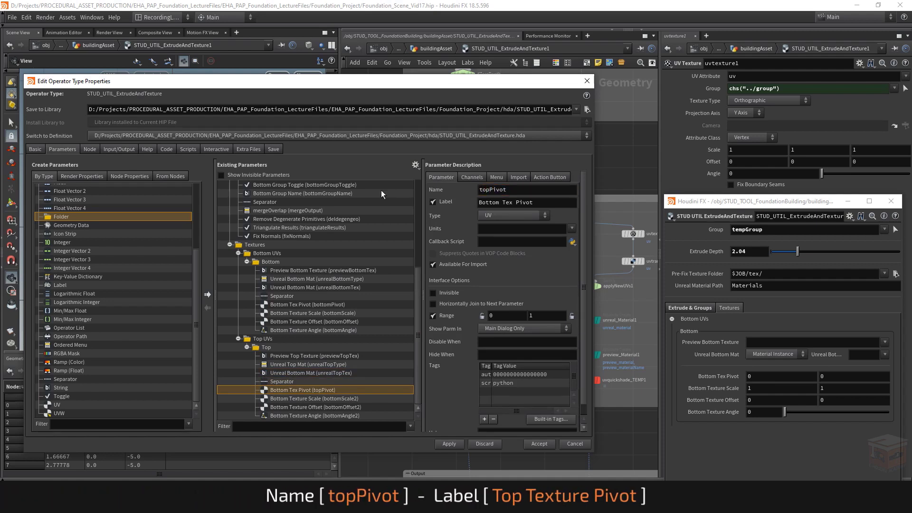
{"action": "double_click", "coordinate": [489, 203]}
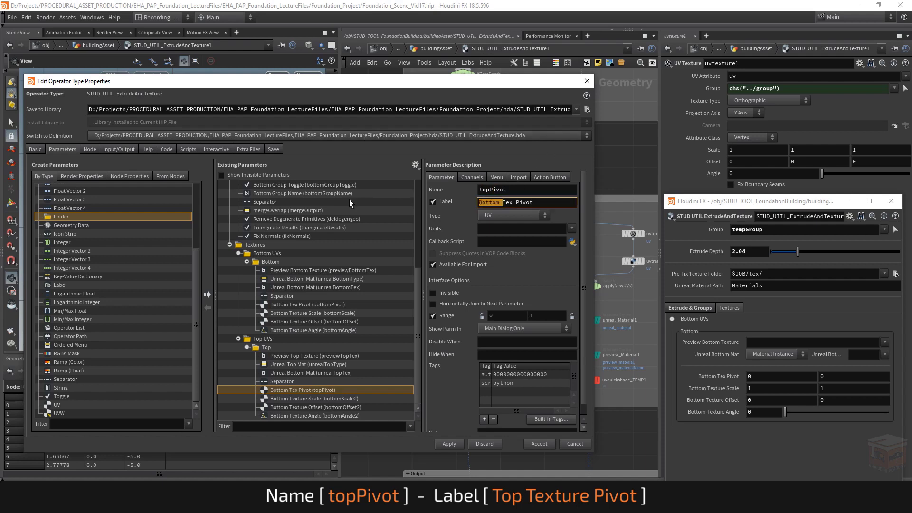
{"action": "type", "text": "Top"}
{"action": "key", "text": "Return"}
Step: Label the duplicated scale parameter in the Top folder Top Texture Scale and rename it topScale
{"action": "left_click", "coordinate": [307, 399]}
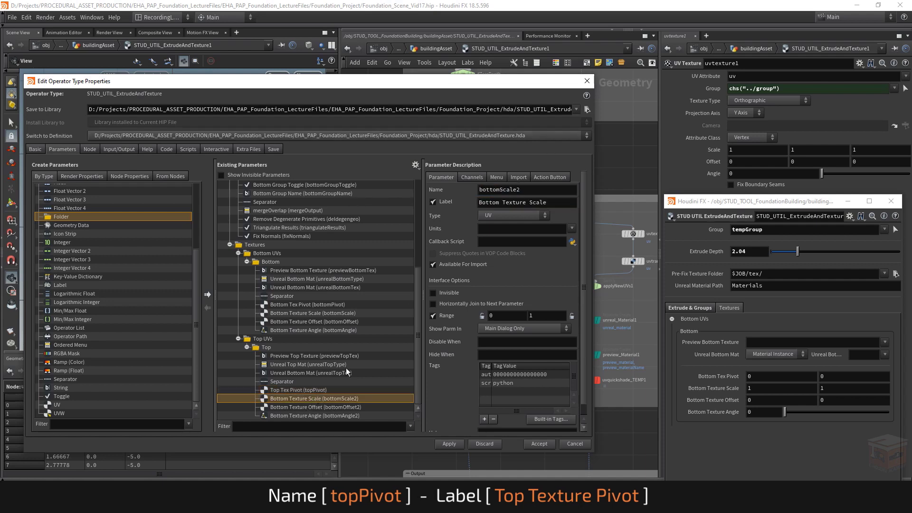
{"action": "double_click", "coordinate": [489, 202]}
{"action": "type", "text": "Top"}
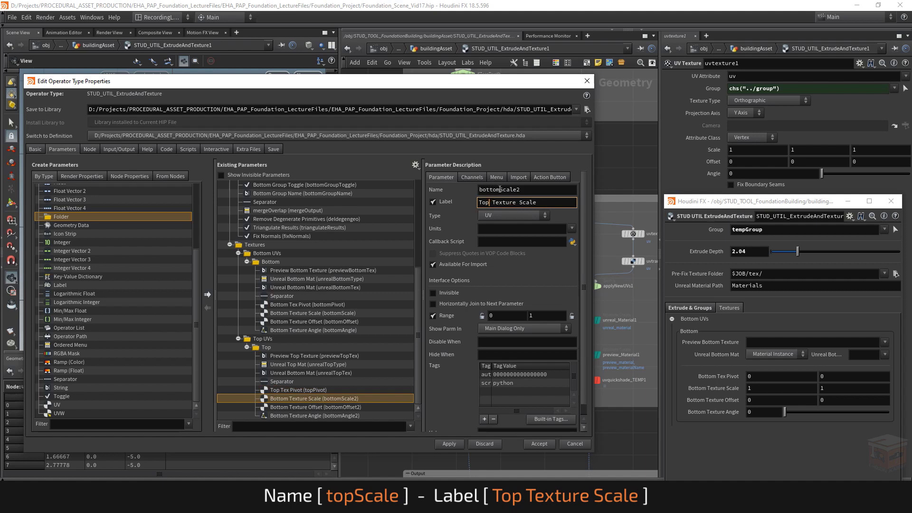
{"action": "key", "text": "Return"}
{"action": "double_click", "coordinate": [489, 189]}
{"action": "type", "text": "top"}
{"action": "key", "text": "End"}
{"action": "key", "text": "BackSpace"}
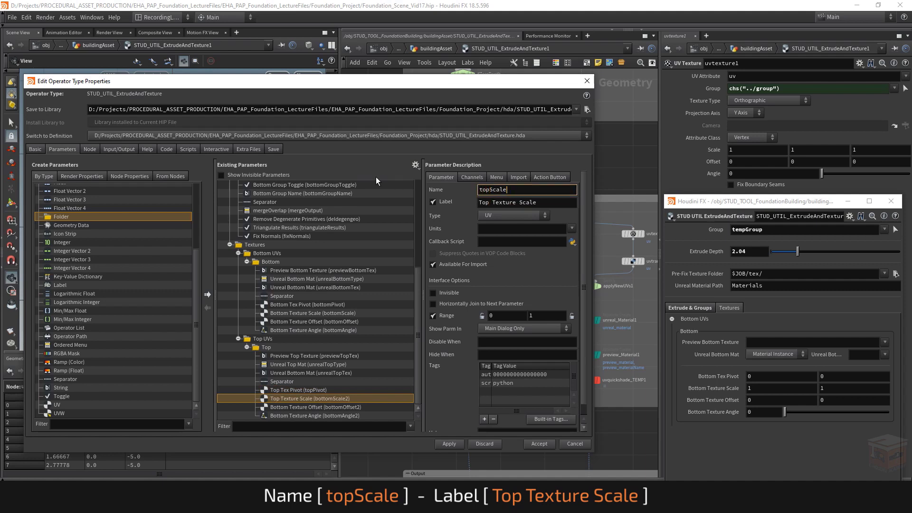
{"action": "key", "text": "Return"}
Step: Rename the duplicated offset parameter in the Top folder to topOffset and label it Top Texture Offset
{"action": "left_click", "coordinate": [317, 407]}
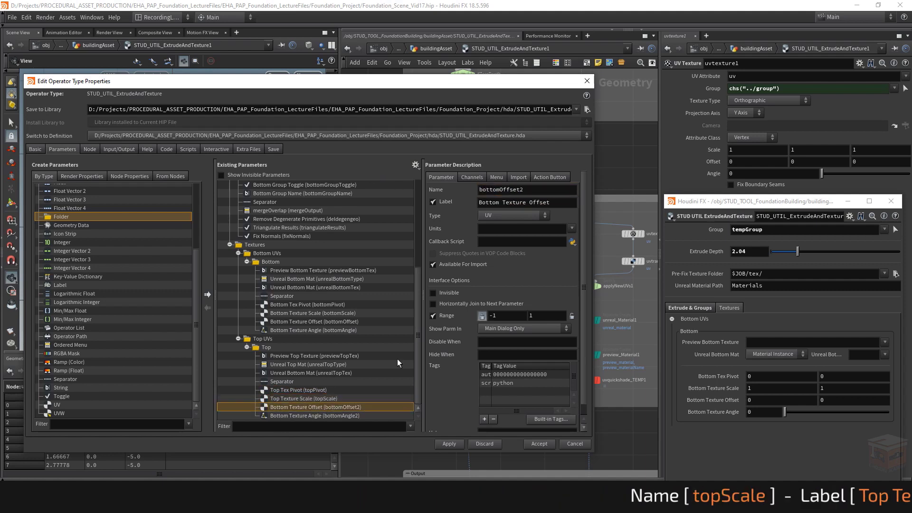
{"action": "double_click", "coordinate": [499, 191]}
{"action": "type", "text": "top"}
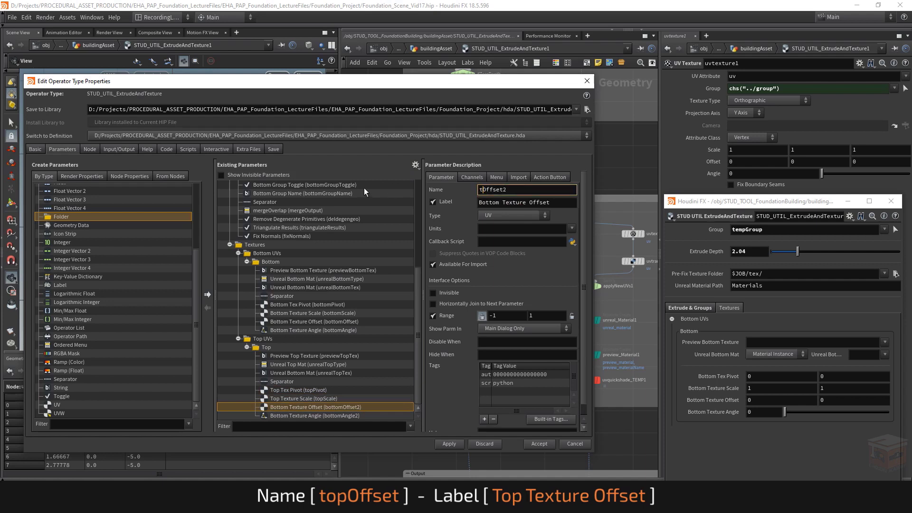
{"action": "key", "text": "End"}
{"action": "key", "text": "BackSpace"}
{"action": "key", "text": "Return"}
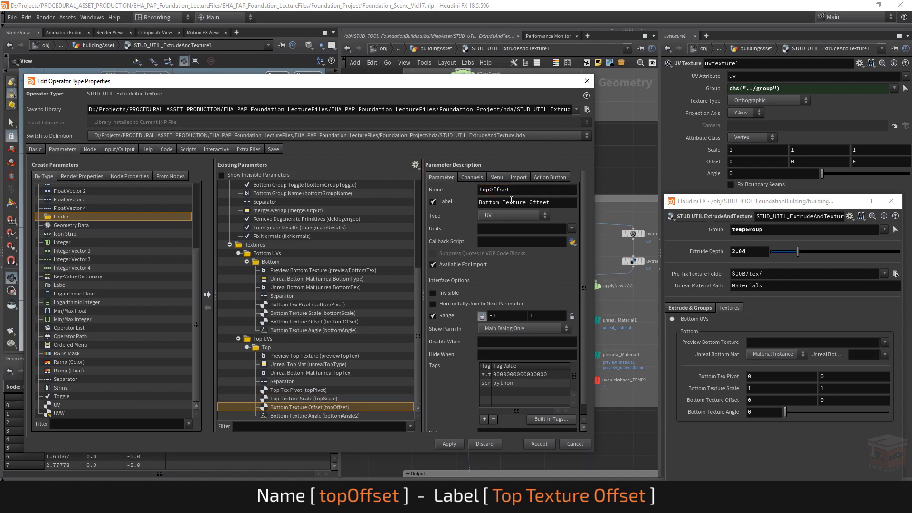
{"action": "left_click_drag", "start_coordinate": [503, 204], "coordinate": [404, 190]}
{"action": "type", "text": "Top"}
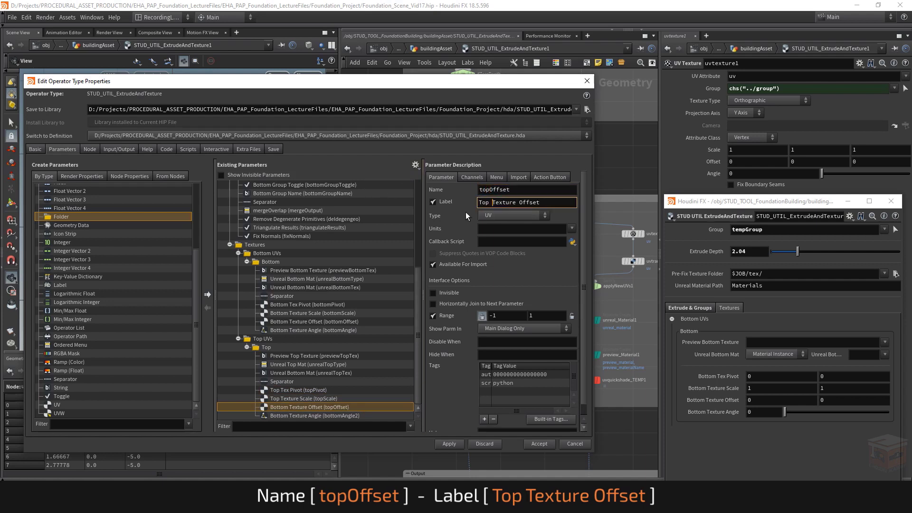
{"action": "key", "text": "Return"}
Step: Rename the duplicated angle parameter in the Top folder to topAngle and label it Top Texture Angle
{"action": "left_click", "coordinate": [331, 417]}
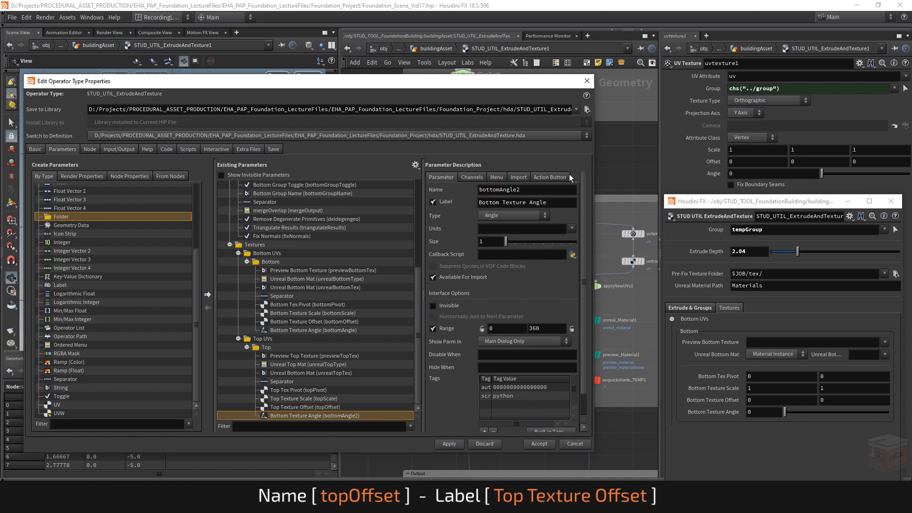
{"action": "left_click_drag", "start_coordinate": [499, 190], "coordinate": [343, 188]}
{"action": "type", "text": "top"}
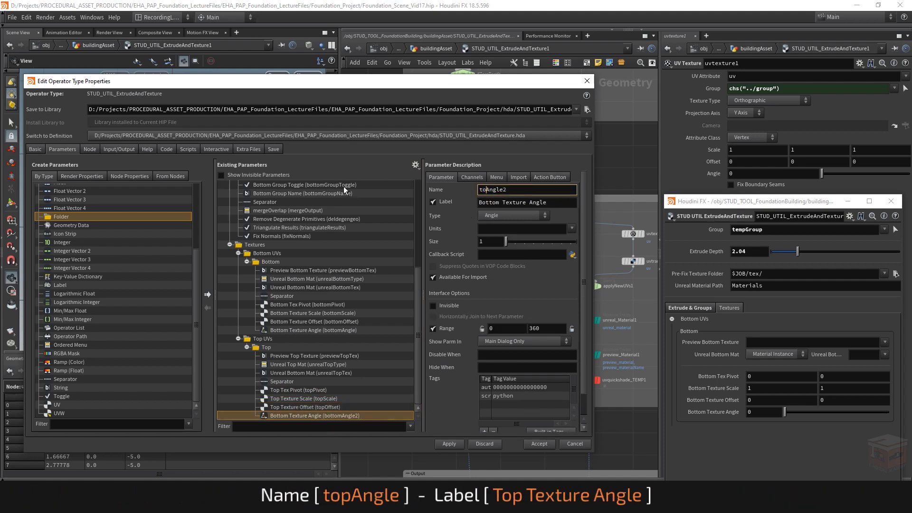
{"action": "key", "text": "End"}
{"action": "key", "text": "BackSpace"}
{"action": "key", "text": "Return"}
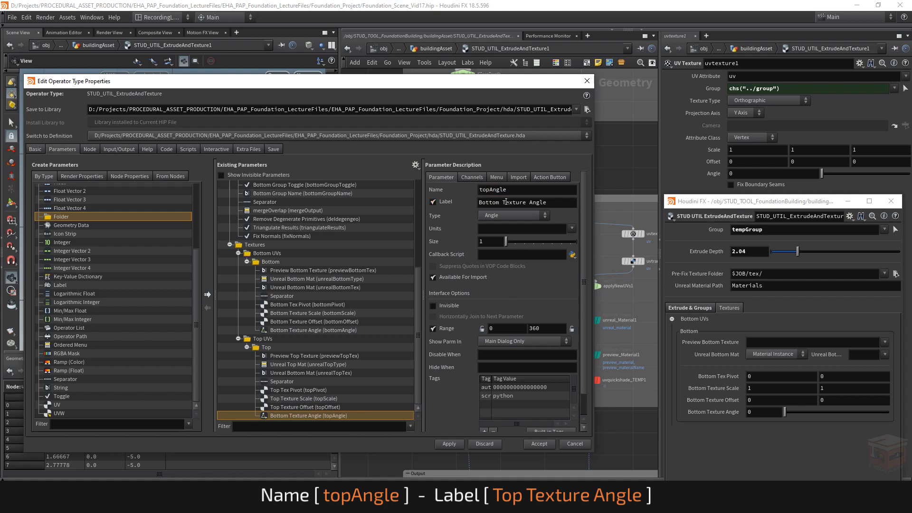
{"action": "double_click", "coordinate": [489, 202]}
{"action": "type", "text": "Top"}
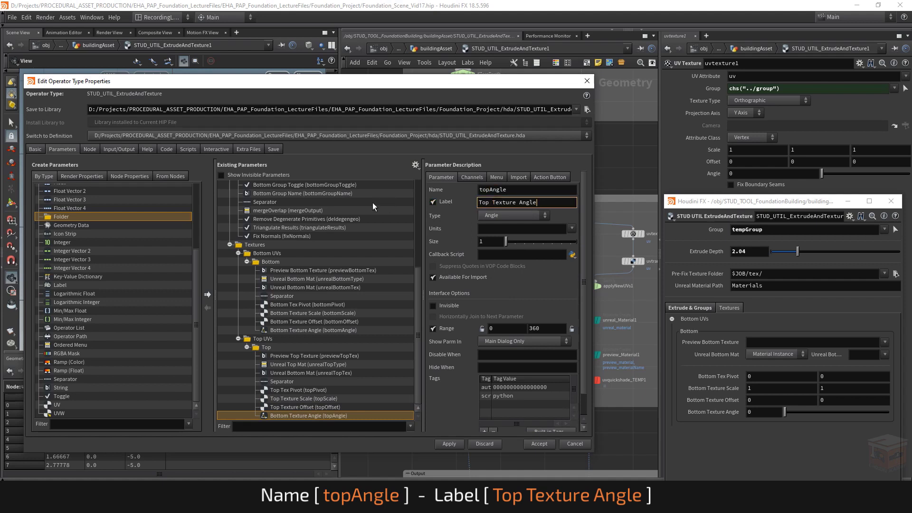
{"action": "key", "text": "Return"}
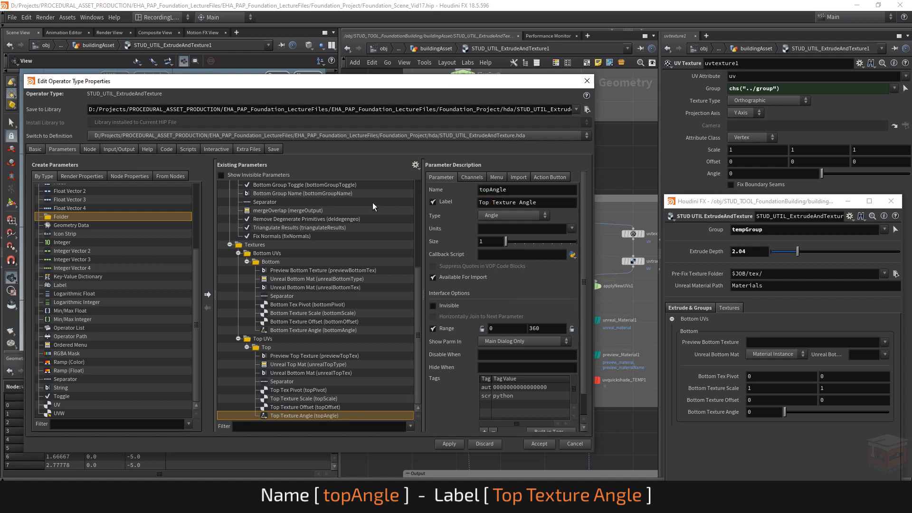
Step: Apply the parameter changes, close the type properties, and expand the asset's Bottom UVs and Top UVs folders
{"action": "left_click", "coordinate": [452, 443]}
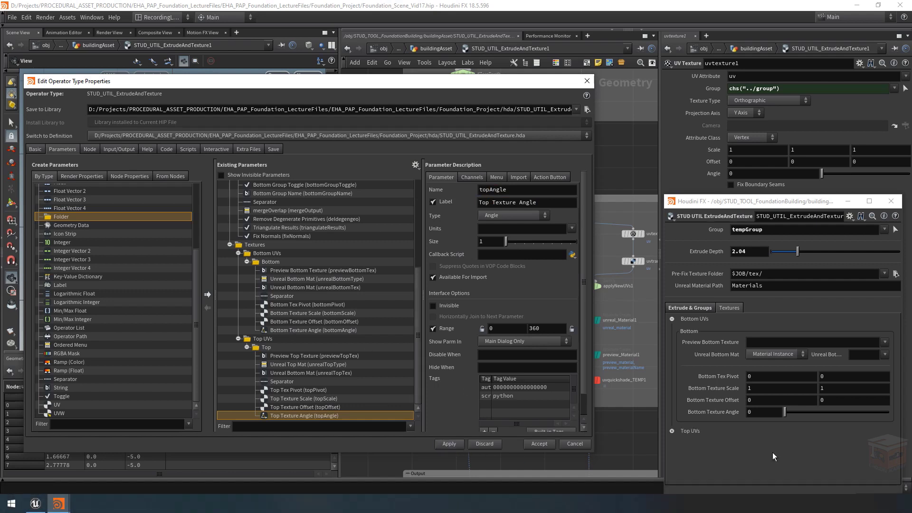
{"action": "left_click", "coordinate": [671, 318]}
{"action": "left_click", "coordinate": [672, 329]}
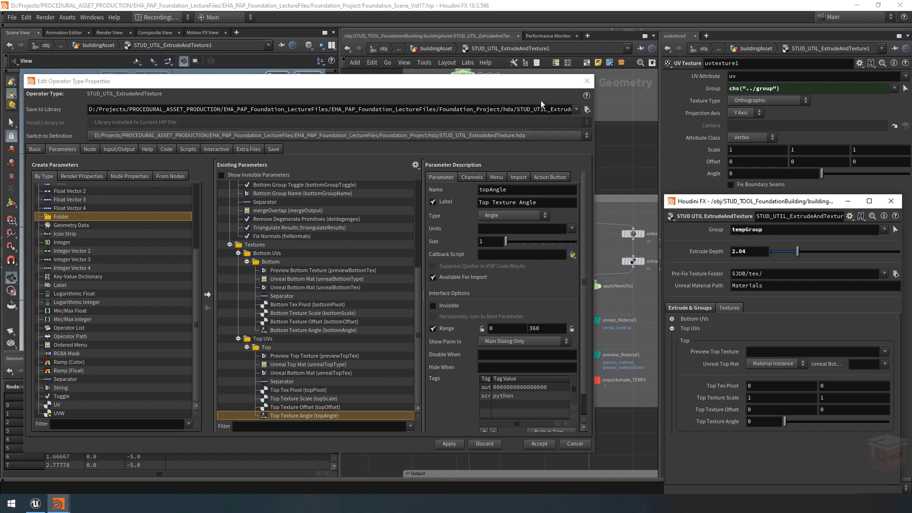
{"action": "left_click", "coordinate": [588, 82]}
{"action": "middle_click_drag", "start_coordinate": [535, 308], "coordinate": [491, 312]}
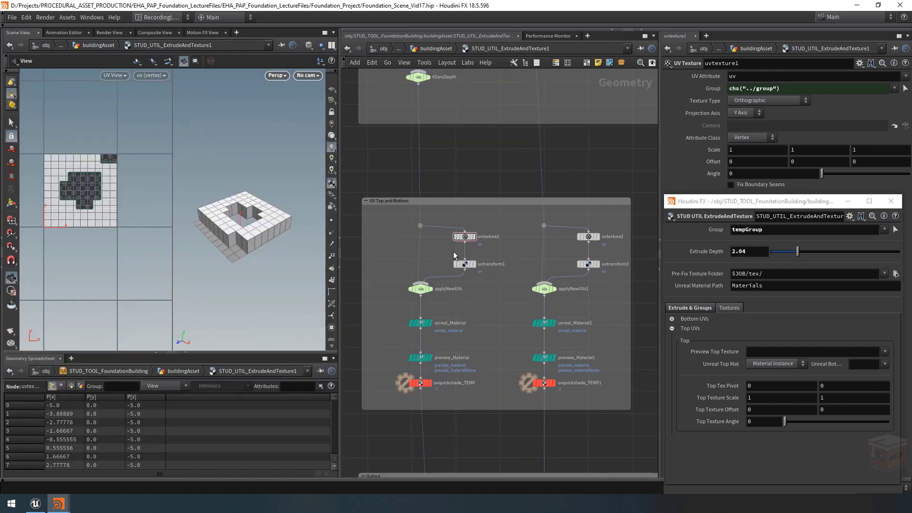
{"action": "left_click", "coordinate": [671, 319]}
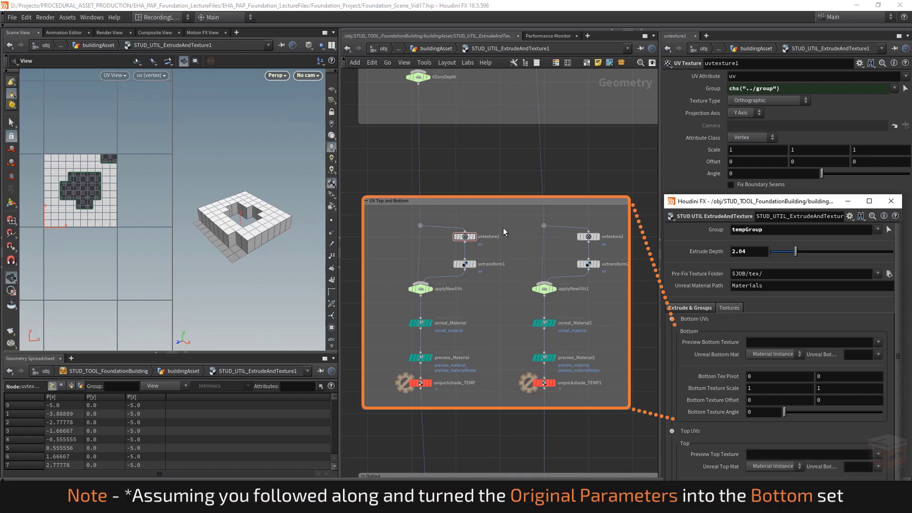
Step: Clear the Group field on uvtexture1 and delete its channel reference
{"action": "left_click", "coordinate": [464, 236]}
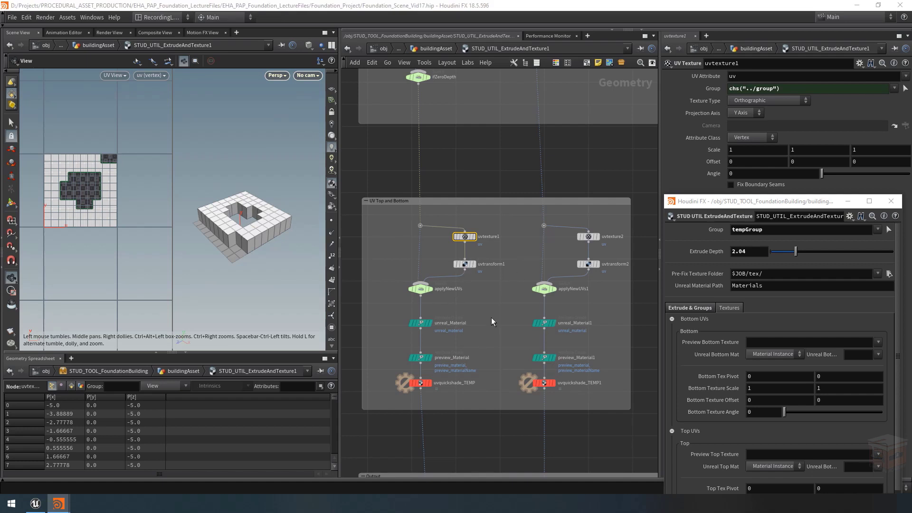
{"action": "scroll", "coordinate": [491, 317], "scroll_direction": "down", "scroll_amount": 5}
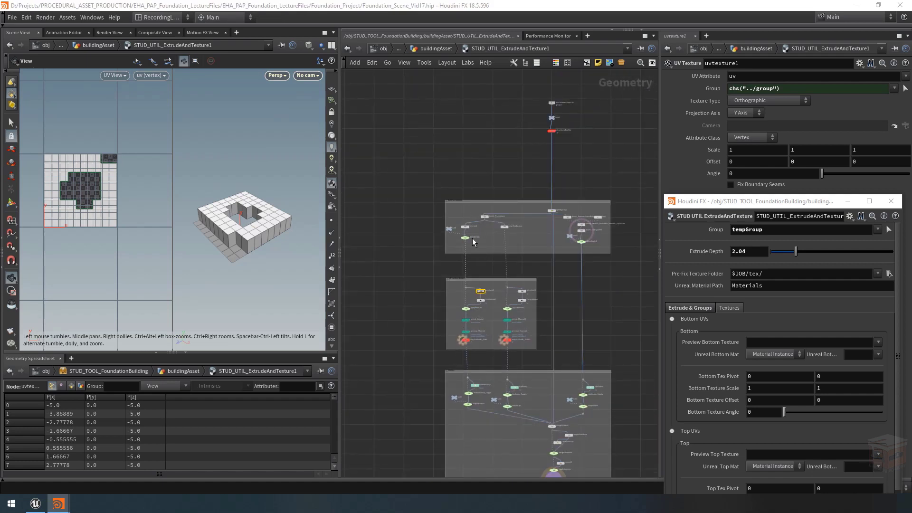
{"action": "scroll", "coordinate": [480, 321], "scroll_direction": "up", "scroll_amount": 5}
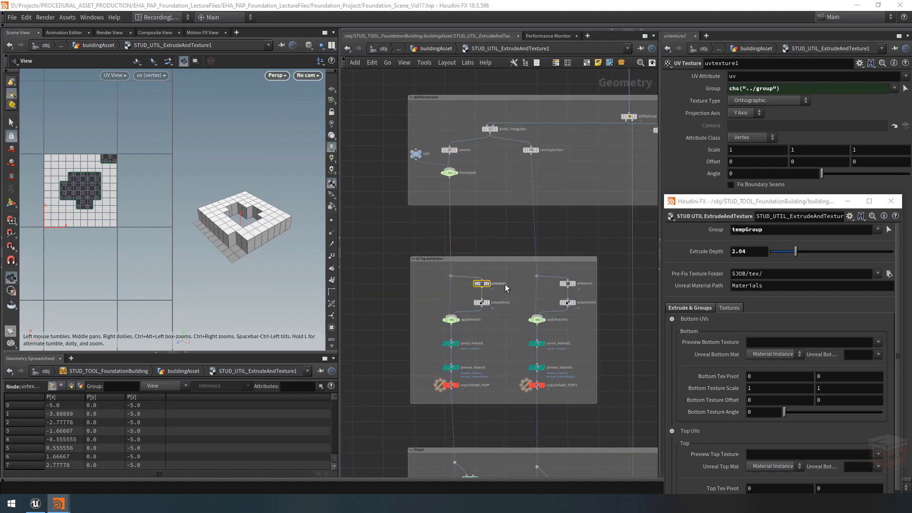
{"action": "scroll", "coordinate": [504, 284], "scroll_direction": "up", "scroll_amount": 2}
{"action": "triple_click", "coordinate": [809, 90]}
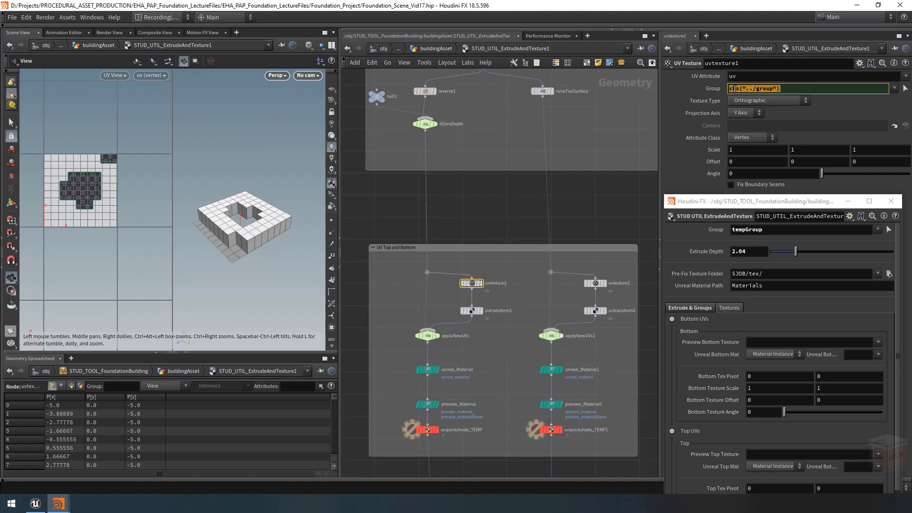
{"action": "key", "text": "BackSpace"}
{"action": "key", "text": "Return"}
{"action": "right_click", "coordinate": [714, 90]}
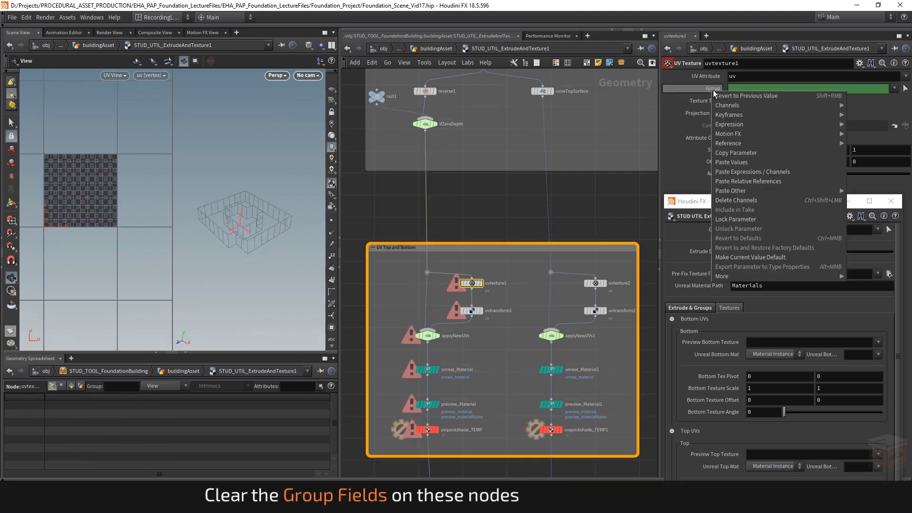
{"action": "left_click", "coordinate": [771, 201]}
Step: Delete the Group channel reference on uvtexture2 and empty its Group field
{"action": "left_click_drag", "start_coordinate": [615, 260], "coordinate": [580, 298]}
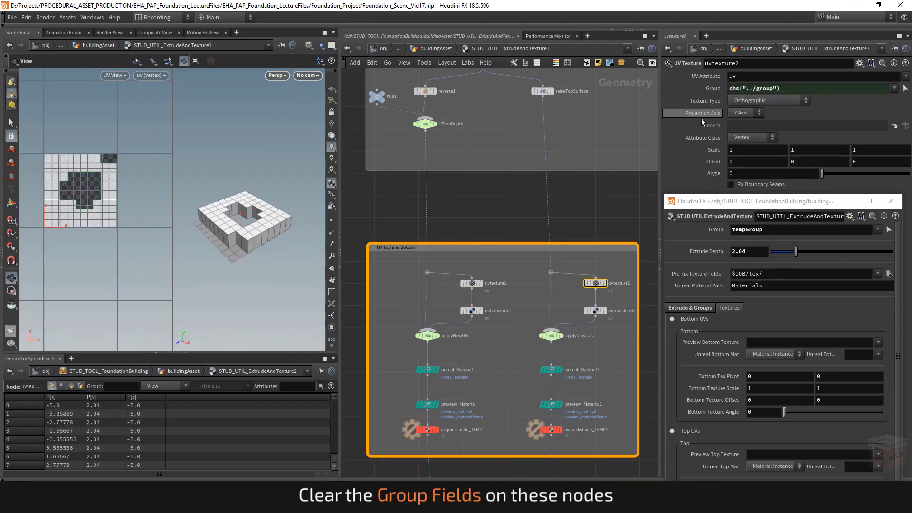
{"action": "right_click", "coordinate": [712, 90]}
{"action": "left_click", "coordinate": [745, 197]}
{"action": "triple_click", "coordinate": [756, 88]}
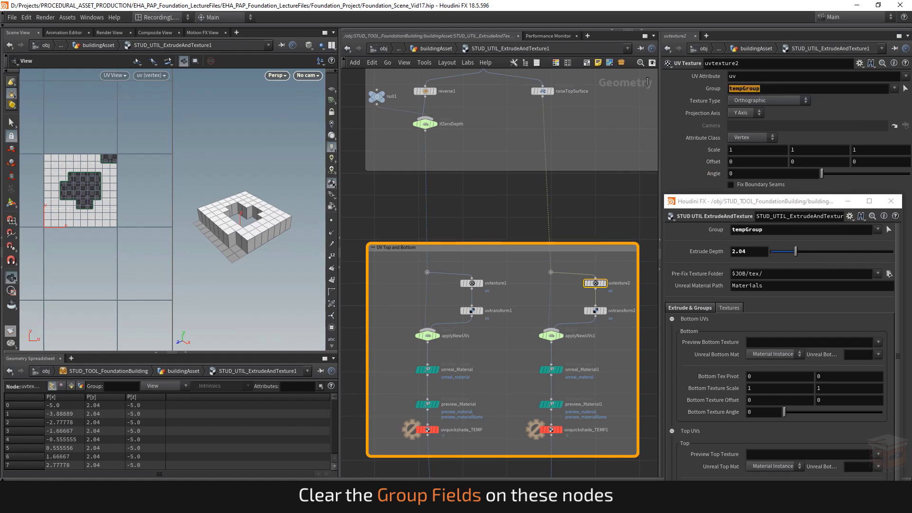
{"action": "key", "text": "BackSpace"}
{"action": "key", "text": "Return"}
Step: Clear the Group fields on the uvtransform2 and uvtransform1 nodes
{"action": "left_click_drag", "start_coordinate": [596, 321], "coordinate": [596, 320]}
{"action": "left_click", "coordinate": [802, 76]}
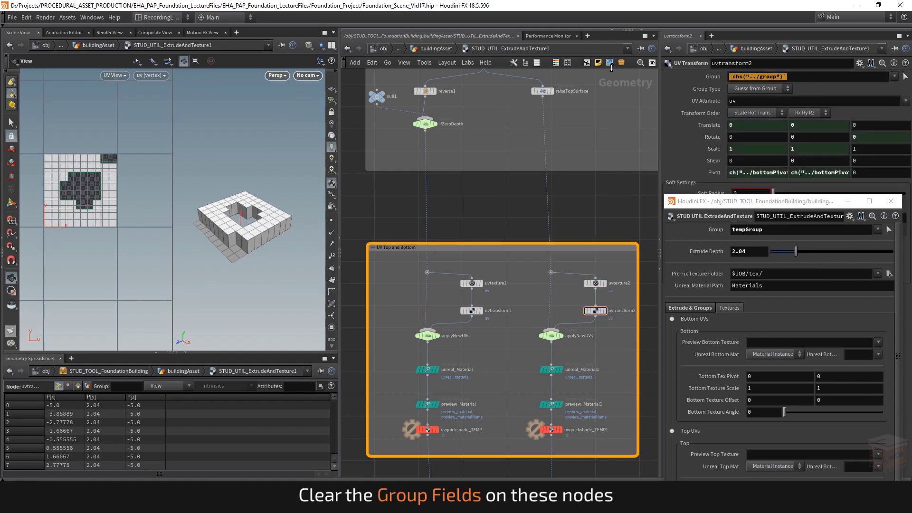
{"action": "left_click_drag", "start_coordinate": [524, 298], "coordinate": [417, 330]}
{"action": "triple_click", "coordinate": [802, 76]}
{"action": "key", "text": "BackSpace"}
{"action": "key", "text": "Return"}
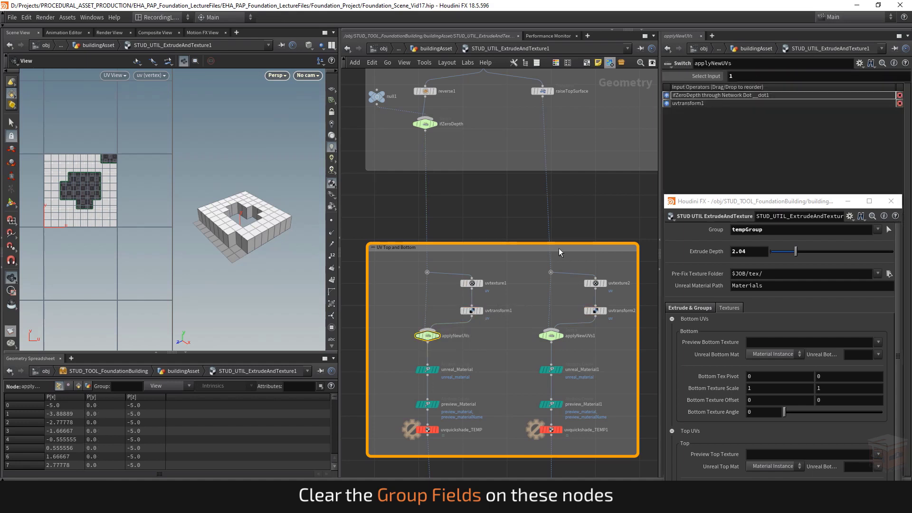
Step: Clear the Group fields on unreal_Material and unreal_Material1
{"action": "left_click_drag", "start_coordinate": [495, 363], "coordinate": [418, 375]}
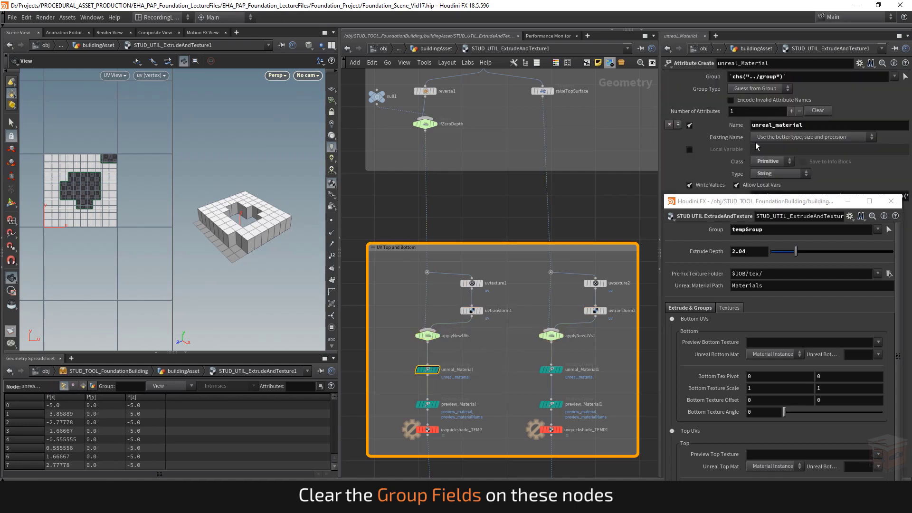
{"action": "left_click_drag", "start_coordinate": [514, 356], "coordinate": [579, 389]}
{"action": "triple_click", "coordinate": [799, 80]}
{"action": "key", "text": "BackSpace"}
{"action": "key", "text": "Return"}
Step: Clear the Group fields on preview_Material and preview_Material1
{"action": "left_click_drag", "start_coordinate": [478, 390], "coordinate": [417, 410]}
{"action": "triple_click", "coordinate": [770, 79]}
{"action": "key", "text": "BackSpace"}
{"action": "key", "text": "Return"}
{"action": "left_click_drag", "start_coordinate": [507, 387], "coordinate": [609, 425]}
{"action": "triple_click", "coordinate": [769, 77]}
{"action": "key", "text": "BackSpace"}
{"action": "key", "text": "Return"}
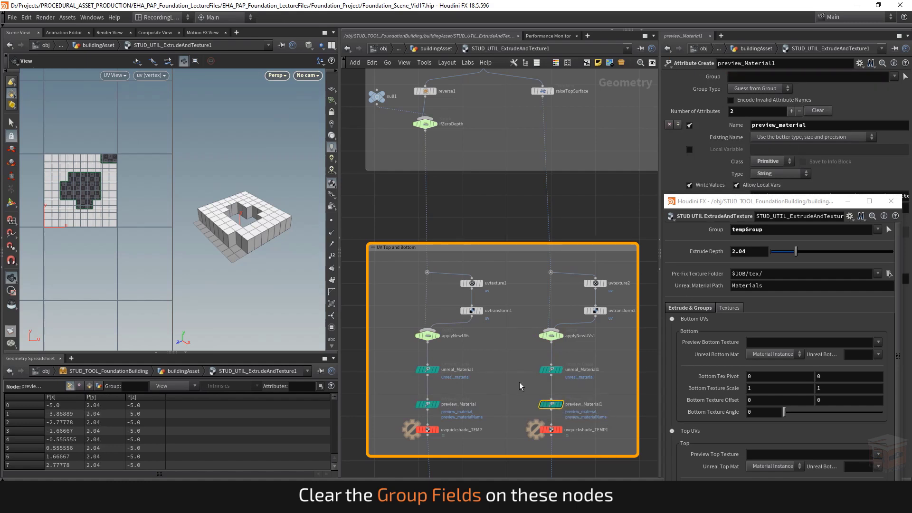
Step: Clear the Group fields on uvquickshade_TEMP and uvquickshade_TEMP1
{"action": "left_click_drag", "start_coordinate": [483, 414], "coordinate": [438, 431]}
{"action": "triple_click", "coordinate": [801, 79]}
{"action": "key", "text": "BackSpace"}
{"action": "key", "text": "Return"}
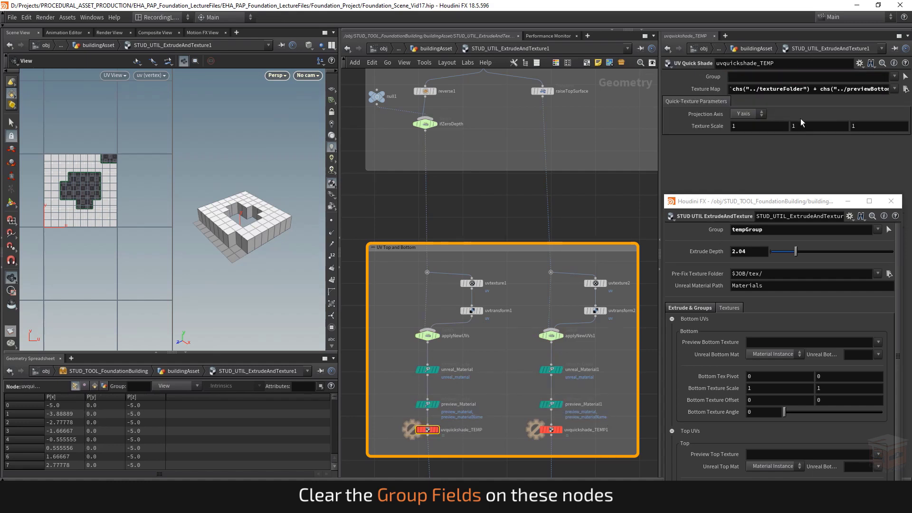
{"action": "left_click_drag", "start_coordinate": [505, 420], "coordinate": [593, 445]}
{"action": "triple_click", "coordinate": [791, 77]}
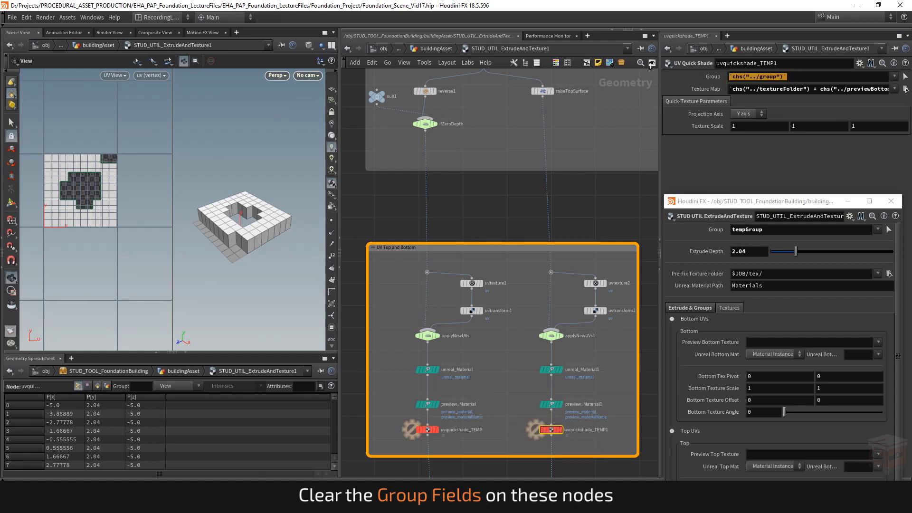
{"action": "key", "text": "BackSpace"}
{"action": "key", "text": "Return"}
{"action": "left_click", "coordinate": [523, 306]}
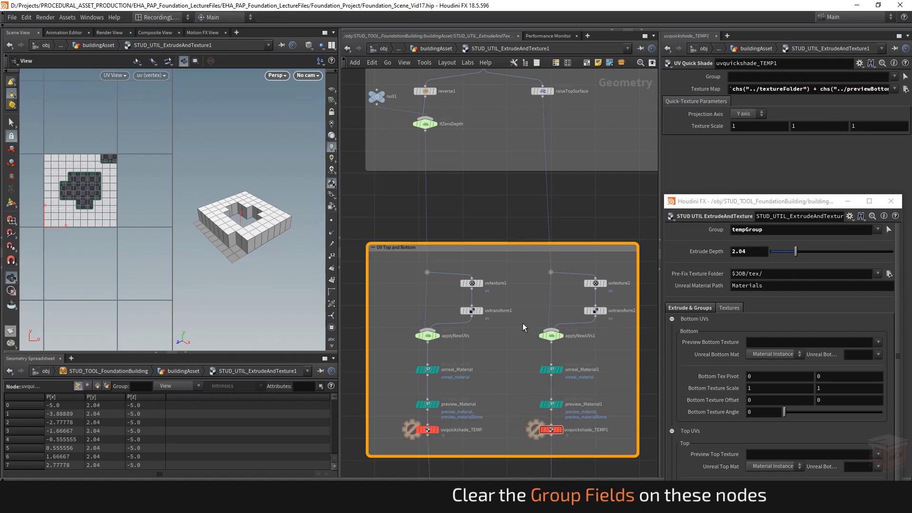
{"action": "middle_click_drag", "start_coordinate": [492, 360], "coordinate": [491, 338]}
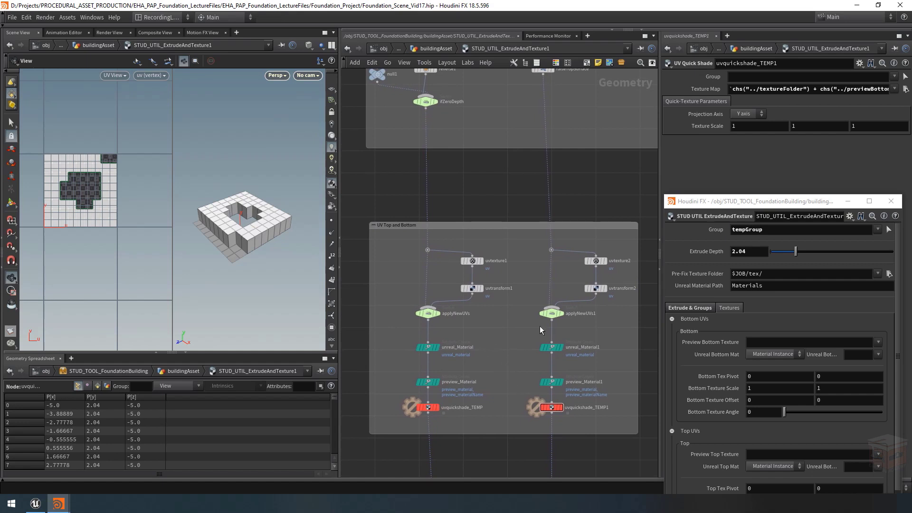
Step: Select uvtransform2 in the top surface's node chain and widen the parameter pane to fit its full expressions
{"action": "middle_click_drag", "start_coordinate": [610, 304], "coordinate": [596, 300]}
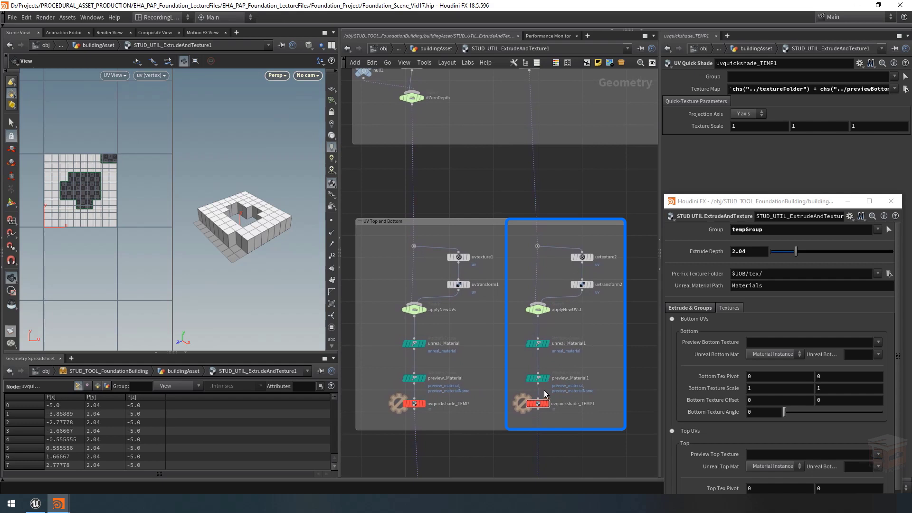
{"action": "left_click_drag", "start_coordinate": [468, 416], "coordinate": [382, 236]}
{"action": "left_click", "coordinate": [497, 324]}
{"action": "left_click_drag", "start_coordinate": [523, 237], "coordinate": [599, 414]}
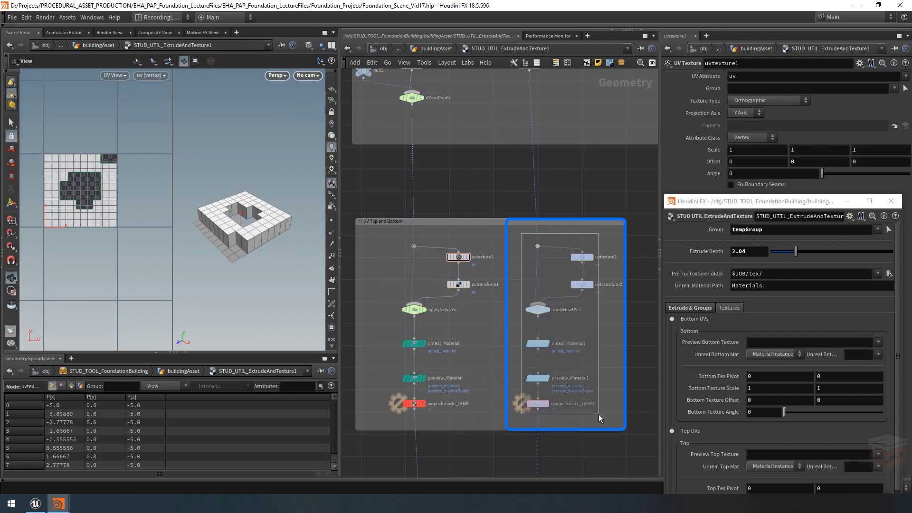
{"action": "left_click_drag", "start_coordinate": [604, 236], "coordinate": [573, 278]}
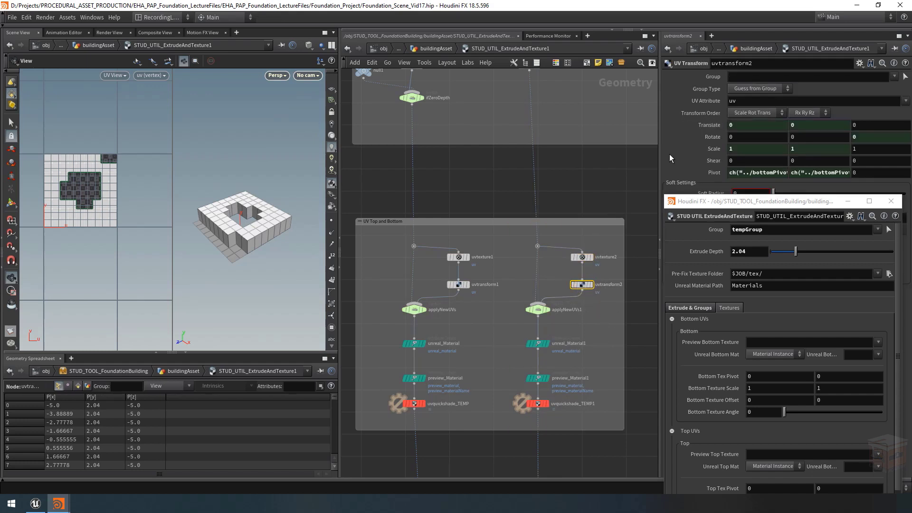
{"action": "left_click_drag", "start_coordinate": [659, 154], "coordinate": [485, 157]}
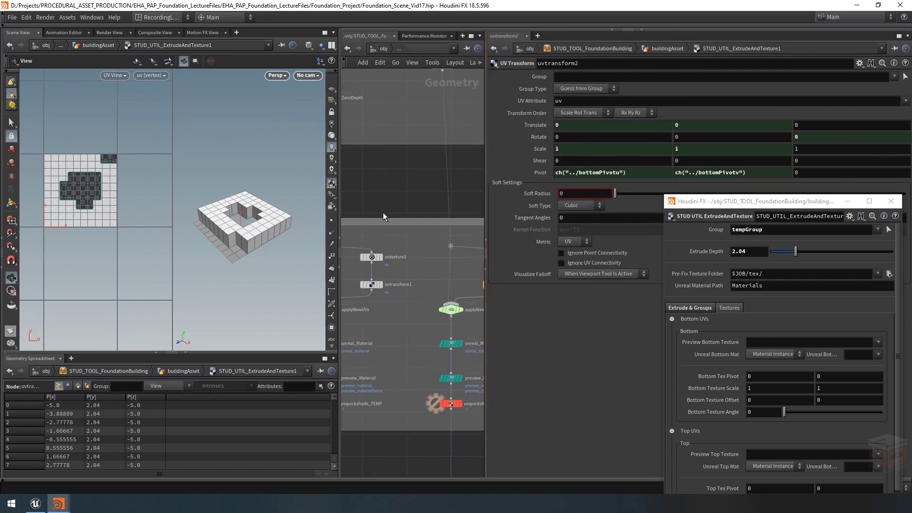
Step: Show the channel expressions for uvtransform2's Translate, Rotate and Scale parameters
{"action": "scroll", "coordinate": [382, 216], "scroll_direction": "down", "scroll_amount": 4}
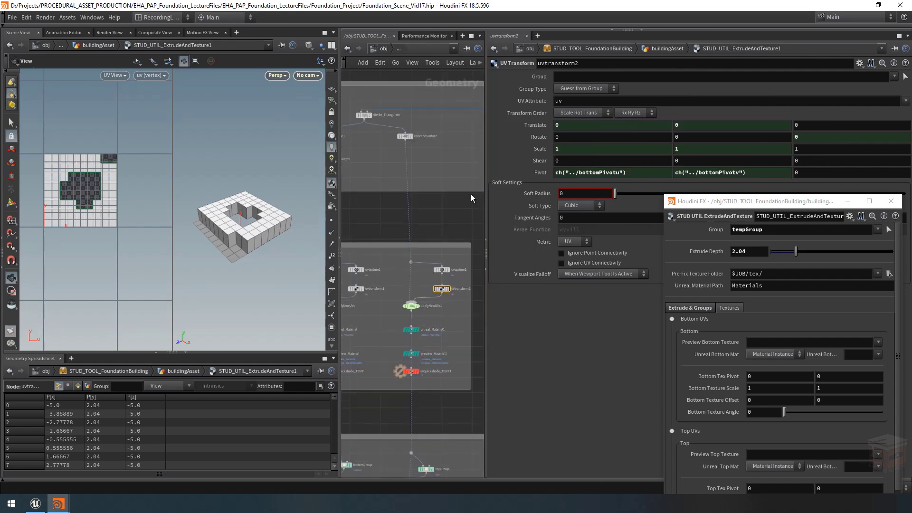
{"action": "mouse_move", "coordinate": [407, 138]}
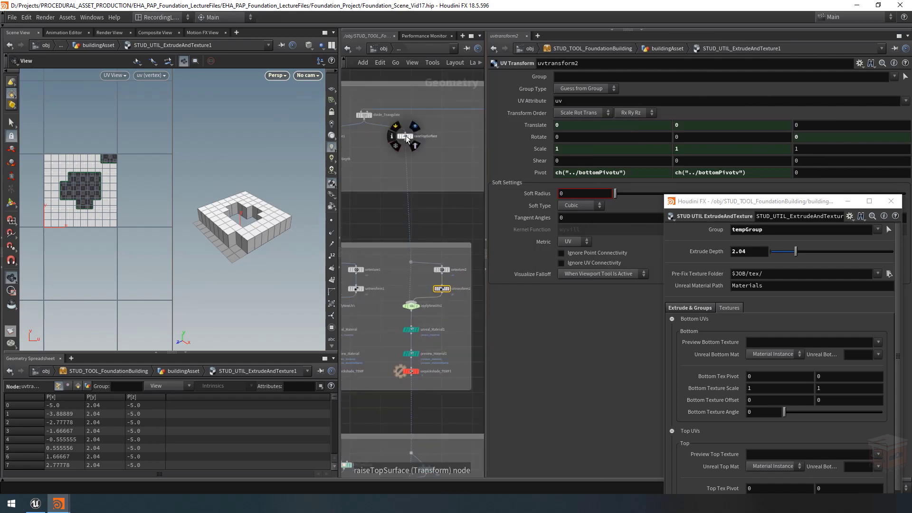
{"action": "middle_click_drag", "start_coordinate": [371, 169], "coordinate": [452, 178]}
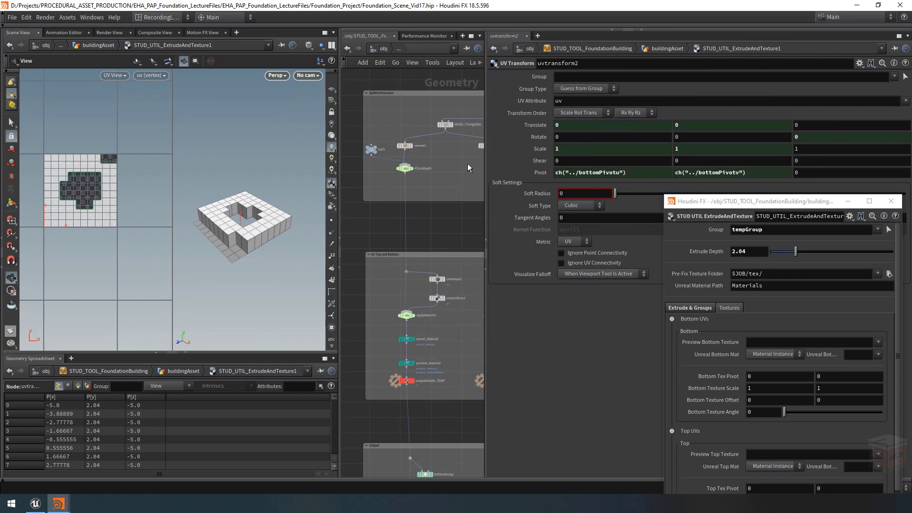
{"action": "scroll", "coordinate": [422, 328], "scroll_direction": "up", "scroll_amount": 4}
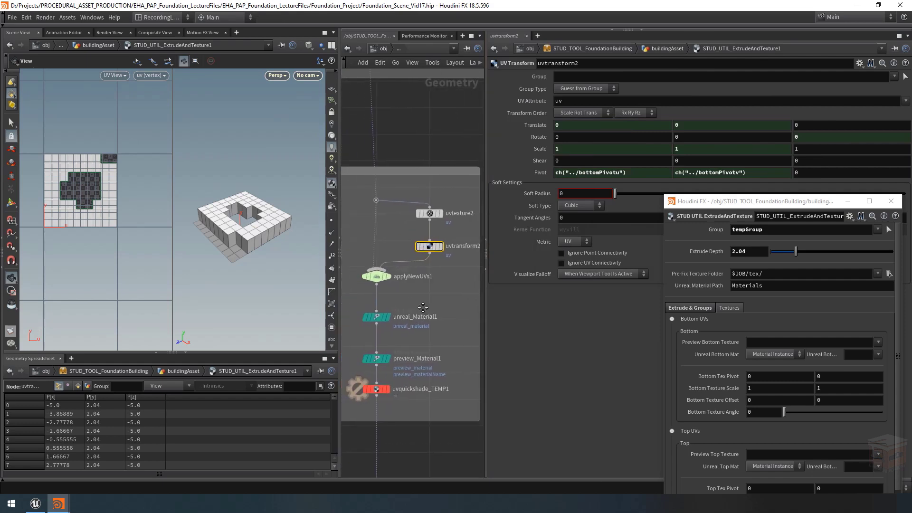
{"action": "scroll", "coordinate": [423, 307], "scroll_direction": "down", "scroll_amount": 2}
{"action": "left_click", "coordinate": [532, 126]}
{"action": "left_click", "coordinate": [528, 150]}
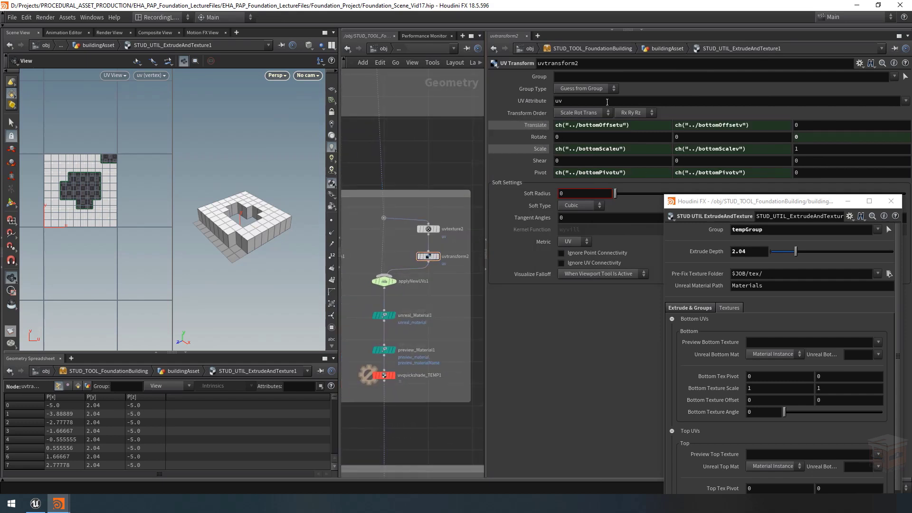
{"action": "left_click_drag", "start_coordinate": [598, 127], "coordinate": [572, 128]}
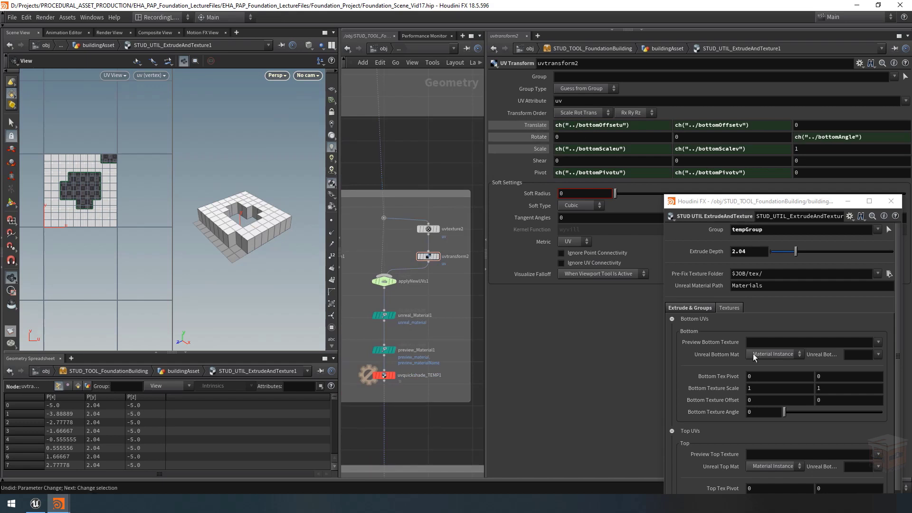
Step: Move the floating asset parameter window lower and collapse its Bottom UVs folder
{"action": "scroll", "coordinate": [753, 353], "scroll_direction": "down", "scroll_amount": 1}
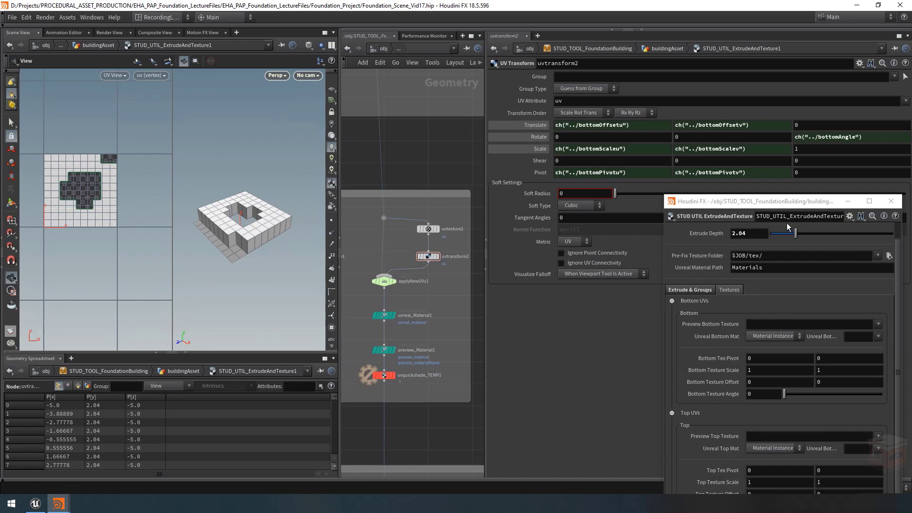
{"action": "left_click_drag", "start_coordinate": [810, 196], "coordinate": [809, 210]}
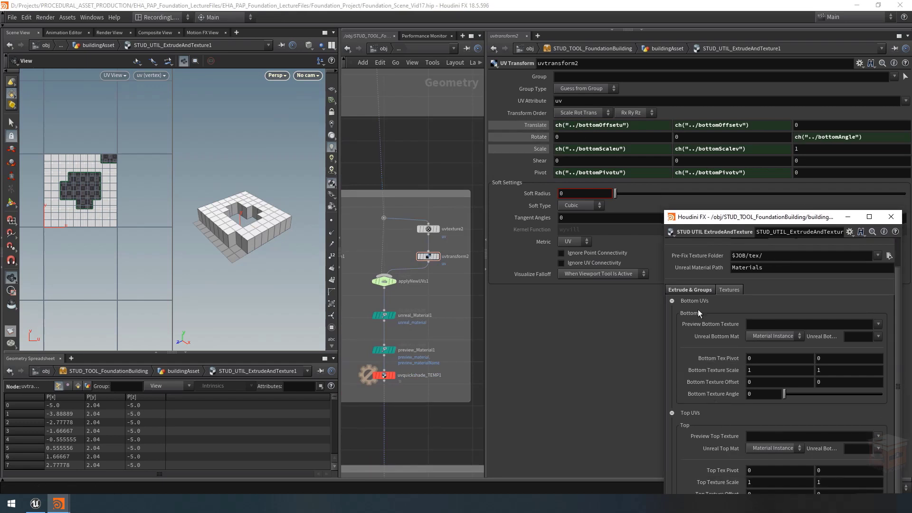
{"action": "left_click", "coordinate": [672, 301]}
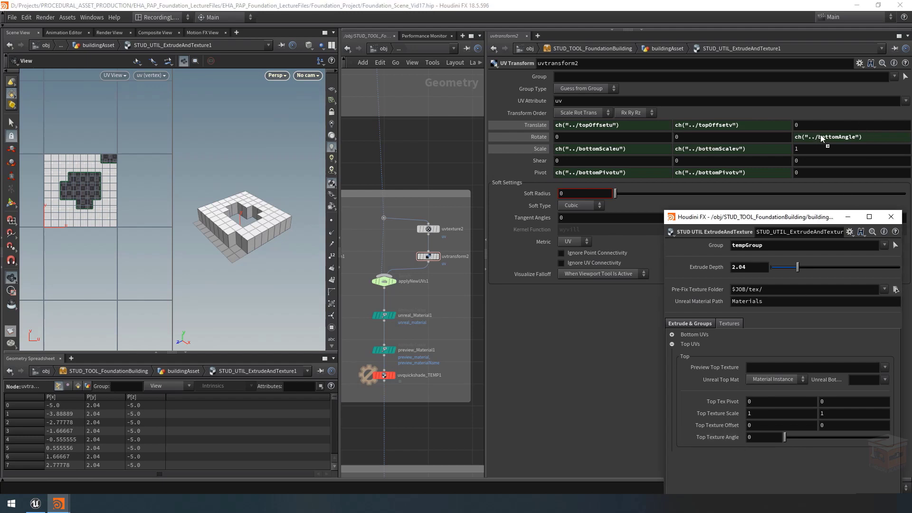
Step: Link uvtransform2's Z rotation, Scale and Pivot to Top Texture Angle, Top Texture Scale and Top Tex Pivot with relative channel references
{"action": "left_click_drag", "start_coordinate": [821, 136], "coordinate": [820, 136]}
{"action": "left_click", "coordinate": [834, 153]}
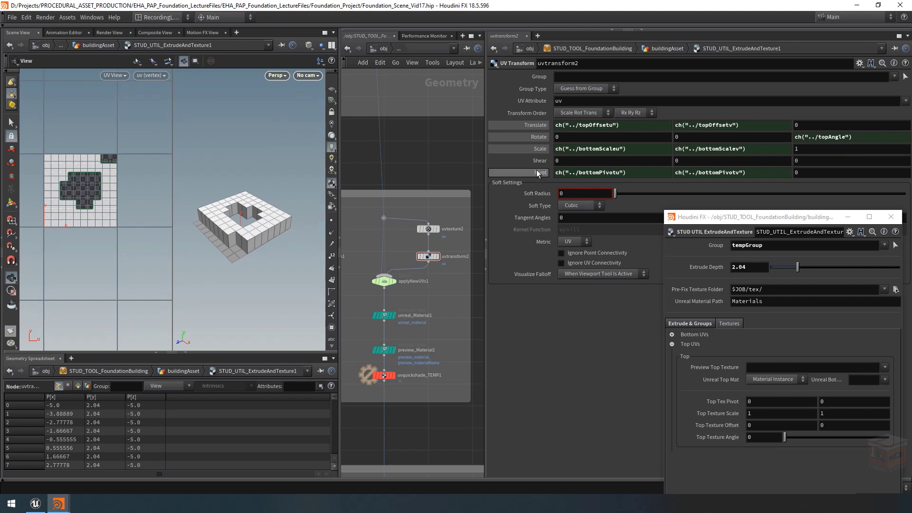
{"action": "left_click_drag", "start_coordinate": [720, 427], "coordinate": [527, 149]}
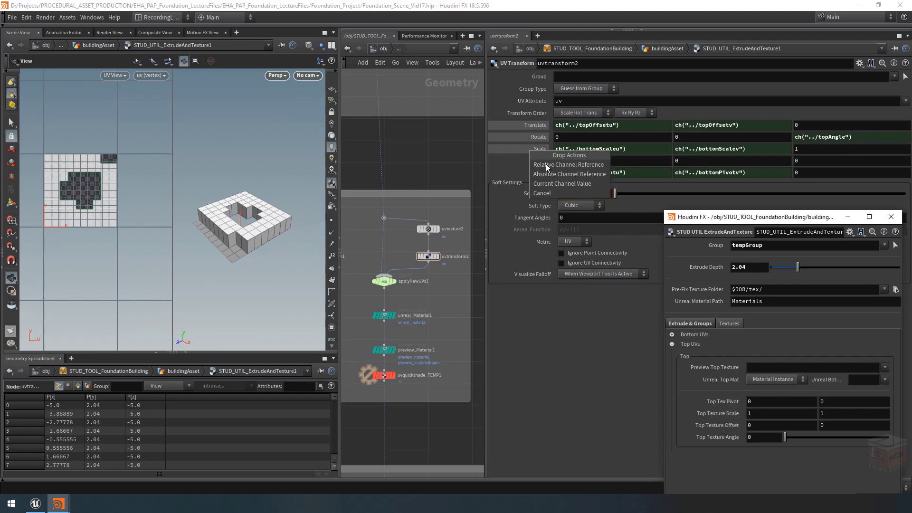
{"action": "left_click", "coordinate": [549, 162]}
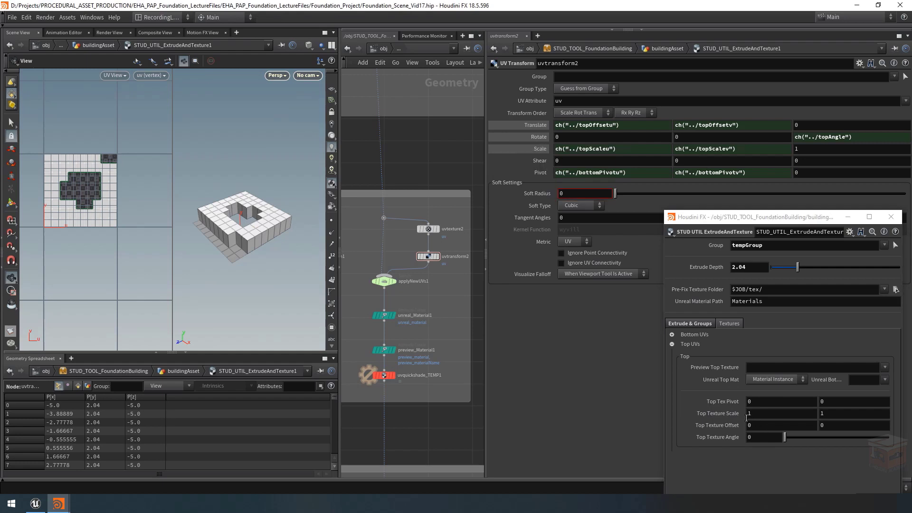
{"action": "left_click_drag", "start_coordinate": [728, 402], "coordinate": [538, 174]}
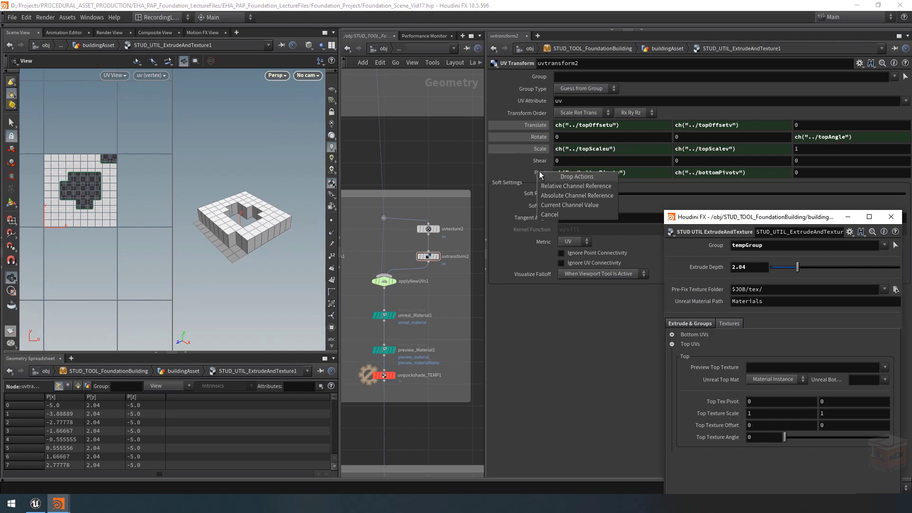
{"action": "left_click", "coordinate": [551, 187]}
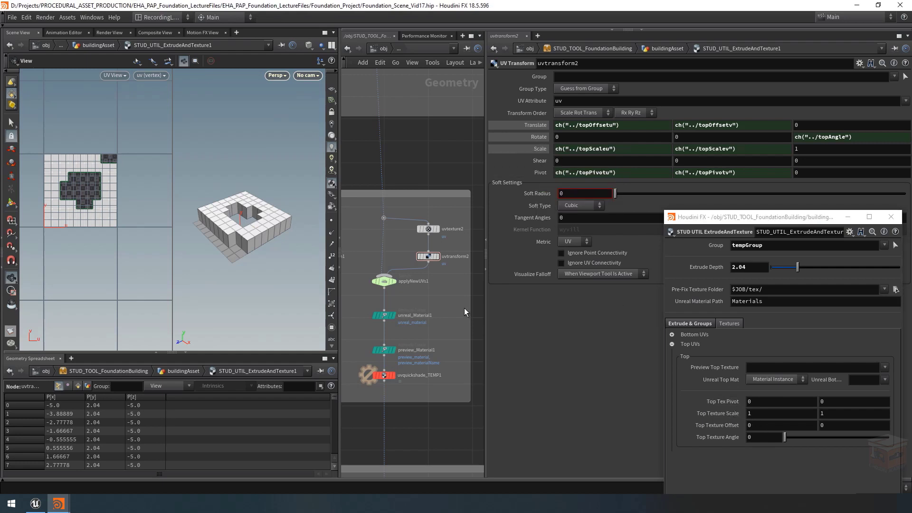
Step: Show evaluated values instead of channel expressions for uvtransform2's Translate, Rotate, Scale and Pivot parameters
{"action": "left_click", "coordinate": [535, 125]}
{"action": "left_click", "coordinate": [537, 149]}
{"action": "left_click", "coordinate": [544, 172]}
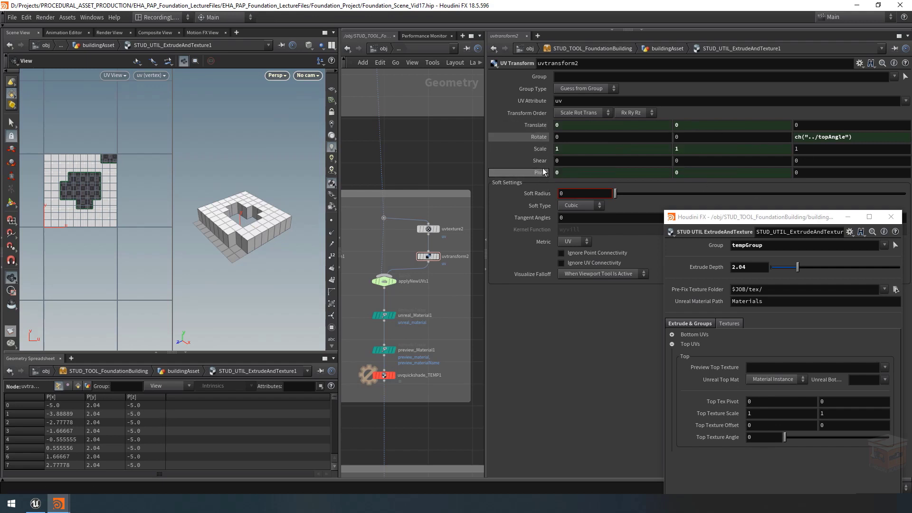
{"action": "left_click", "coordinate": [539, 136]}
Step: Test the links by varying the top texture parameters, including Top Tex Pivot at 0.4, 0.4, and undo the test changes
{"action": "mouse_move", "coordinate": [790, 438]}
{"action": "left_mouse_down"}
{"action": "mouse_move", "coordinate": [836, 435]}
{"action": "mouse_move", "coordinate": [778, 433]}
{"action": "left_mouse_up"}
{"action": "middle_click_drag", "start_coordinate": [725, 429], "coordinate": [753, 400]}
{"action": "key", "text": "ctrl+z"}
{"action": "key", "text": "ctrl+z"}
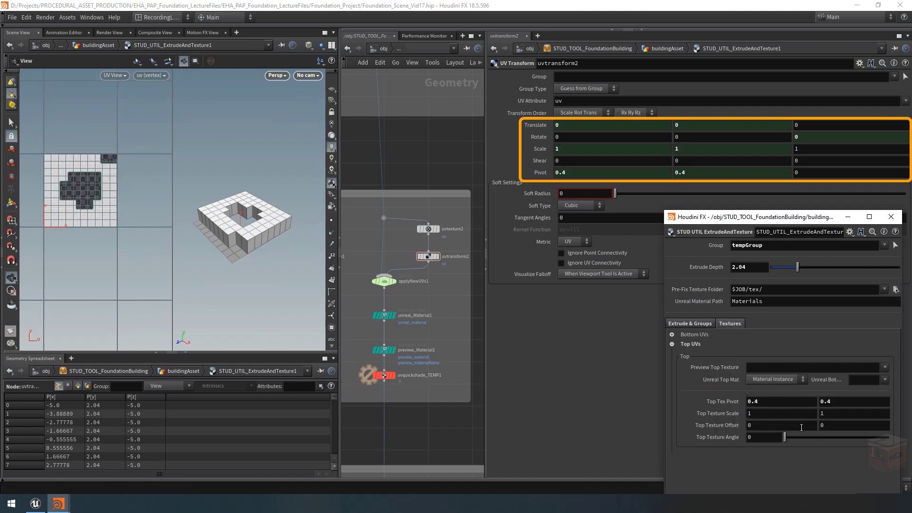
{"action": "key", "text": "ctrl+z"}
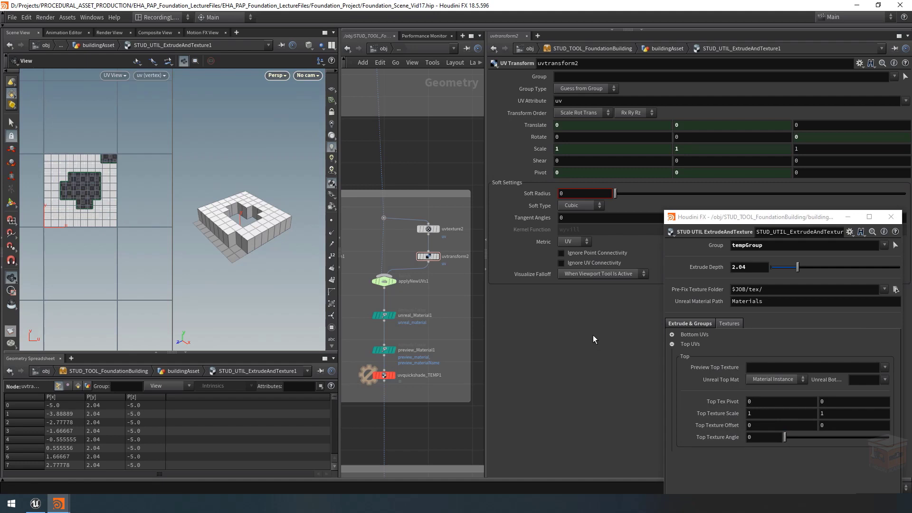
Step: Edit unreal_Material1's String expression so its three Bottom references point to unrealTopType and unrealTopTex, and accept it
{"action": "middle_click_drag", "start_coordinate": [430, 300], "coordinate": [450, 283]}
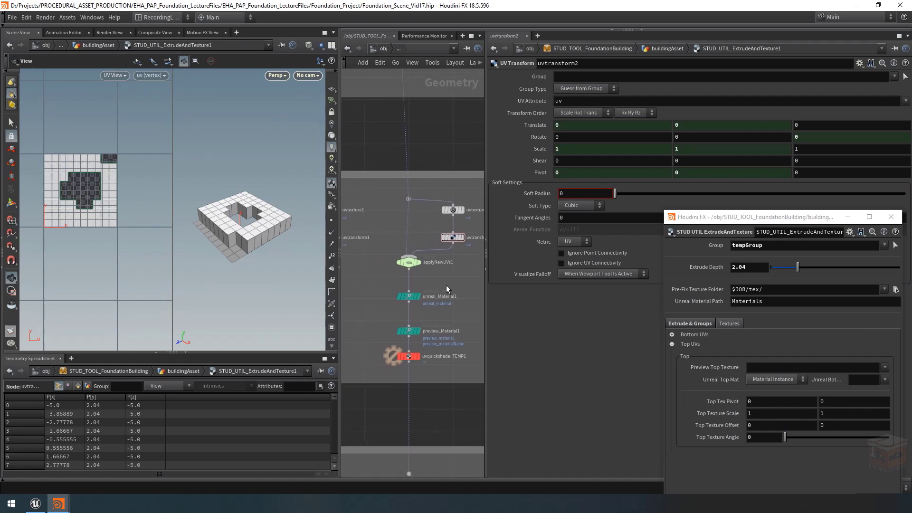
{"action": "left_click", "coordinate": [409, 296]}
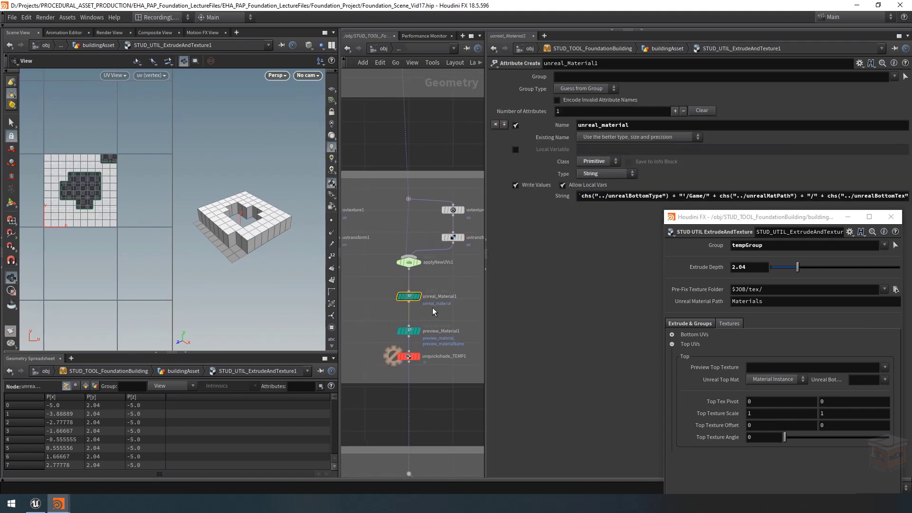
{"action": "left_click", "coordinate": [632, 197]}
{"action": "key", "text": "alt+e"}
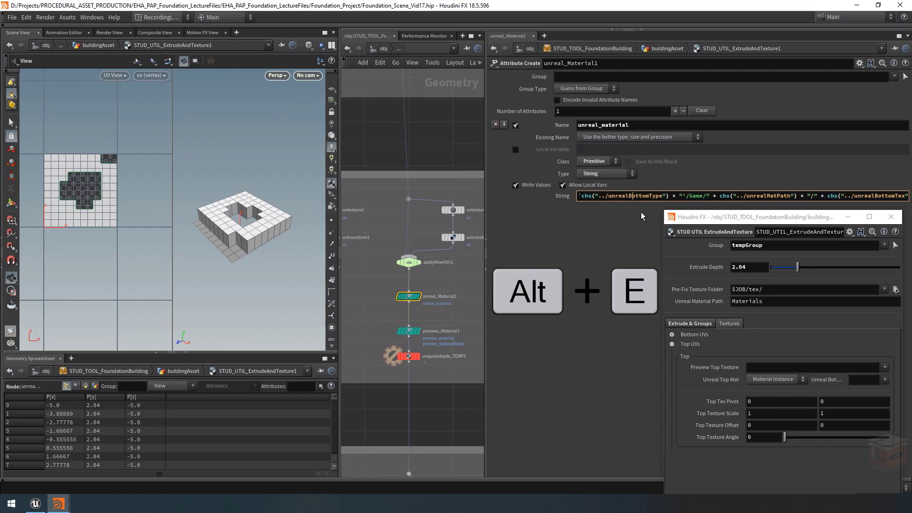
{"action": "left_click_drag", "start_coordinate": [513, 145], "coordinate": [115, 145]}
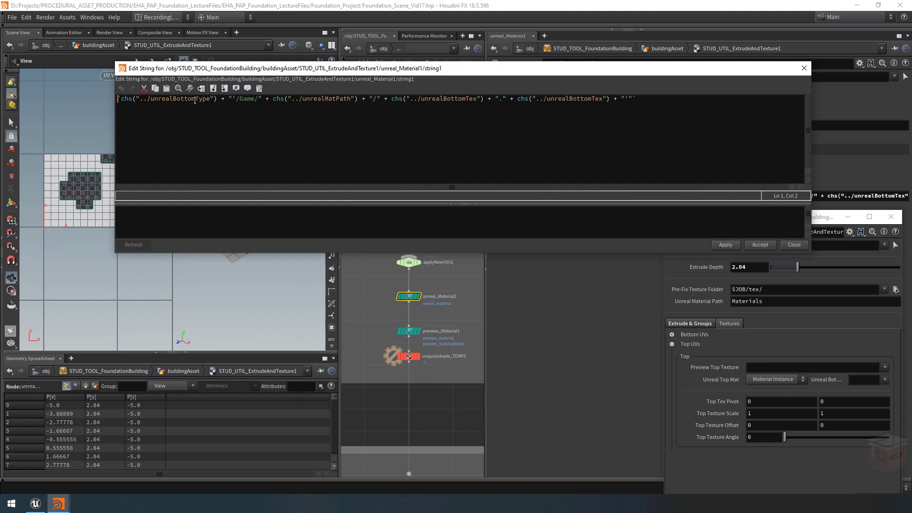
{"action": "left_click_drag", "start_coordinate": [195, 100], "coordinate": [174, 100]}
{"action": "type", "text": "Top"}
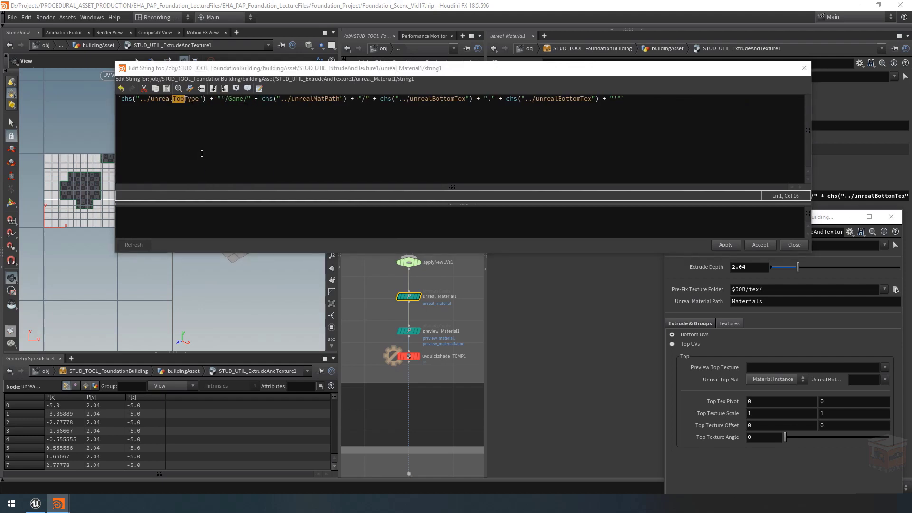
{"action": "double_click", "coordinate": [450, 99]}
{"action": "type", "text": "Top"}
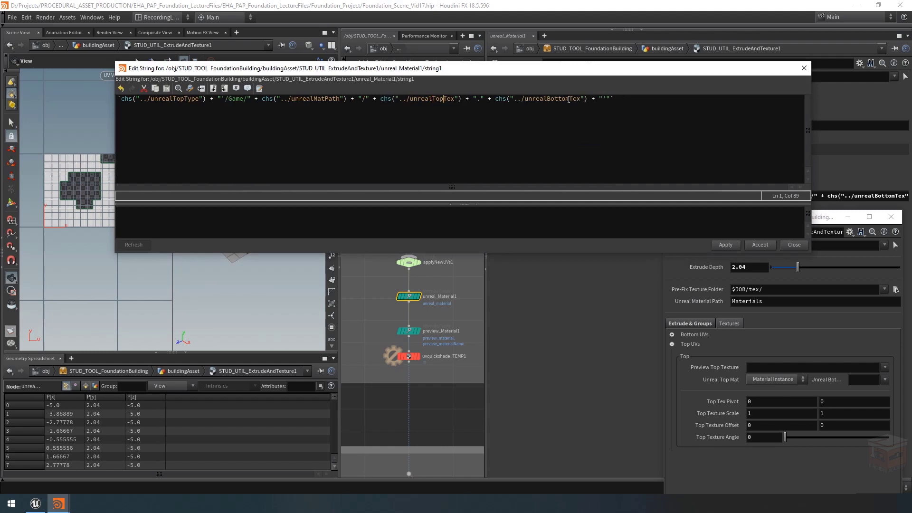
{"action": "left_click_drag", "start_coordinate": [569, 99], "coordinate": [547, 102]}
{"action": "type", "text": "Top"}
{"action": "left_click", "coordinate": [759, 245]}
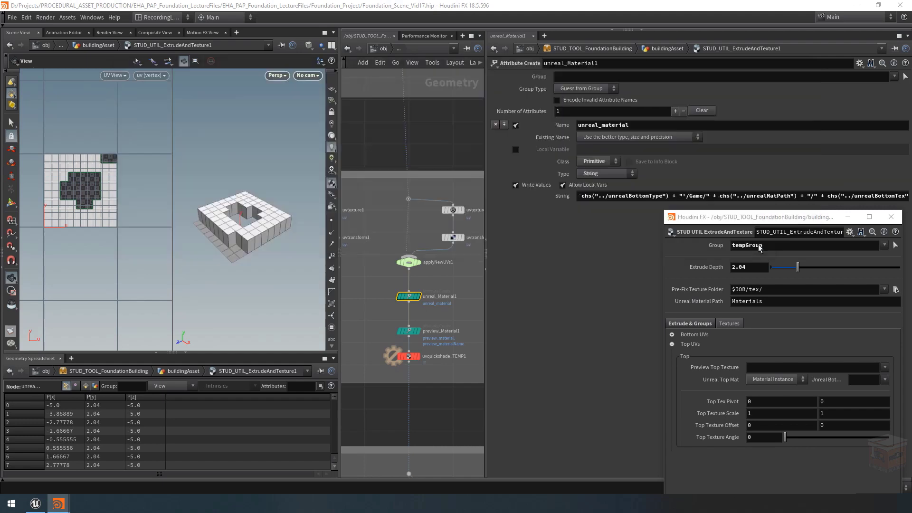
Step: Show unreal_Material1's evaluated string and set the top preview texture to Tiling_ConcreteWall_BaseColor.png with Unreal material M_Tiling_ConcreteWall_Inst
{"action": "left_click", "coordinate": [552, 198]}
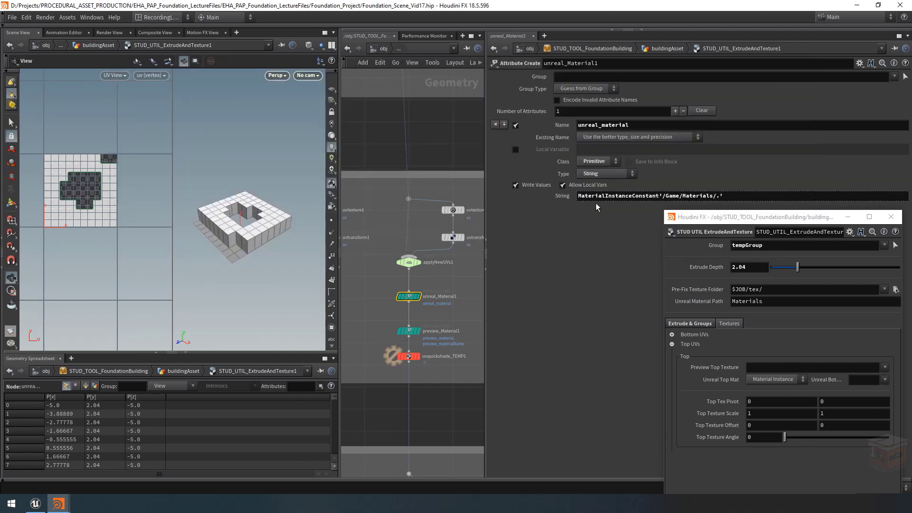
{"action": "left_click", "coordinate": [884, 368]}
{"action": "left_click", "coordinate": [861, 380]}
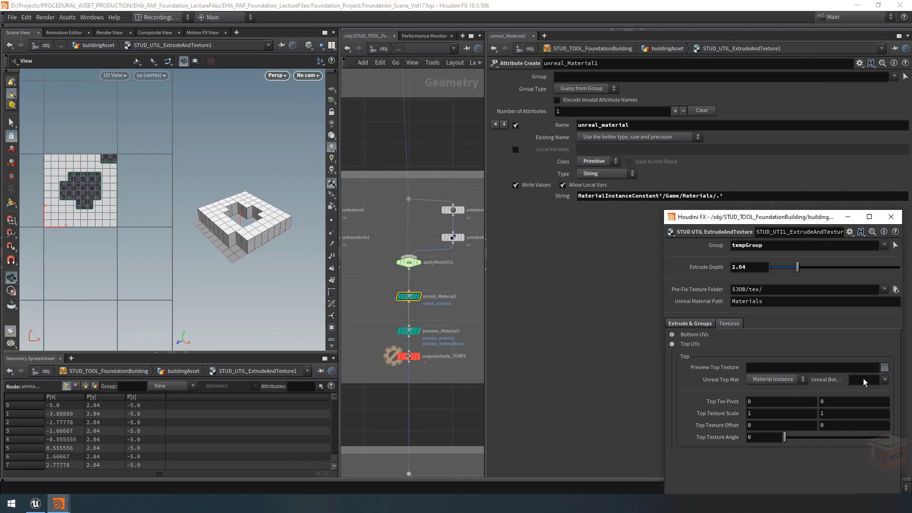
{"action": "left_click", "coordinate": [884, 380]}
{"action": "left_click", "coordinate": [839, 247]}
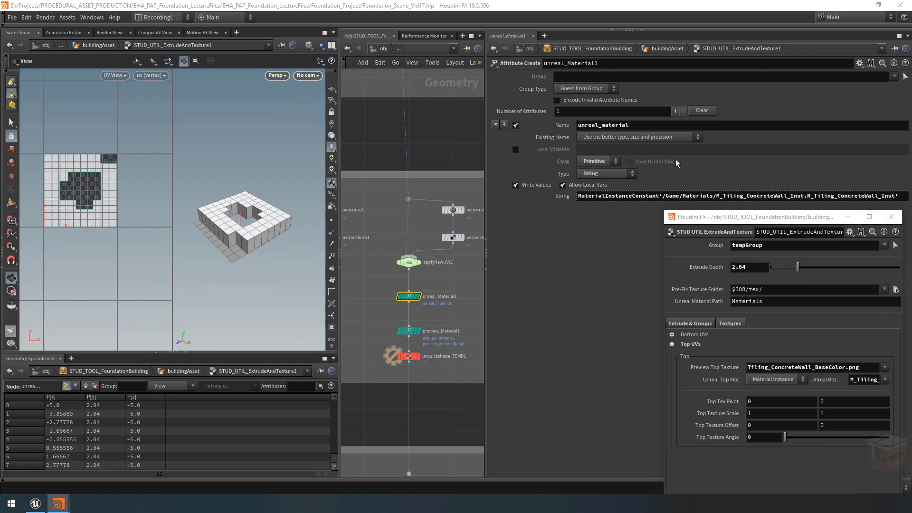
Step: Switch the Unreal Top Mat type to Material and back to Material Instance to test the string
{"action": "left_click", "coordinate": [787, 384]}
{"action": "left_click", "coordinate": [766, 397]}
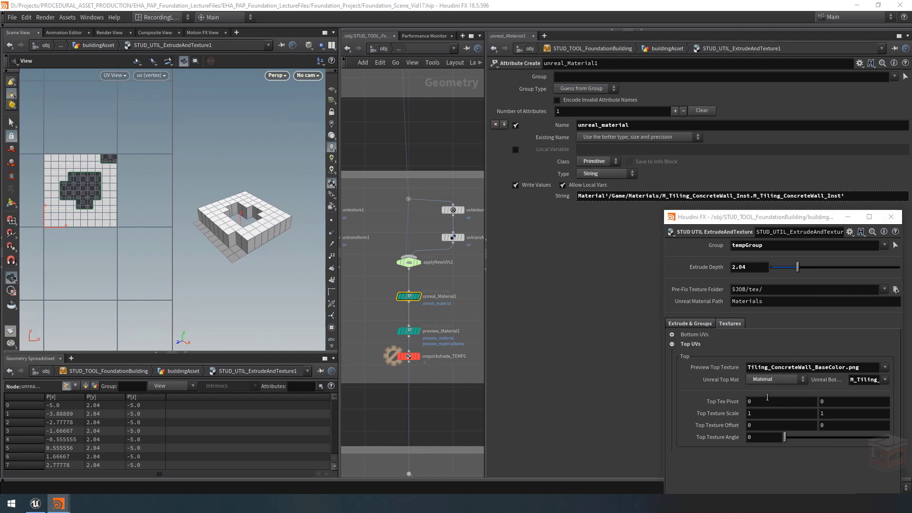
{"action": "left_click", "coordinate": [772, 381]}
{"action": "left_click", "coordinate": [771, 388]}
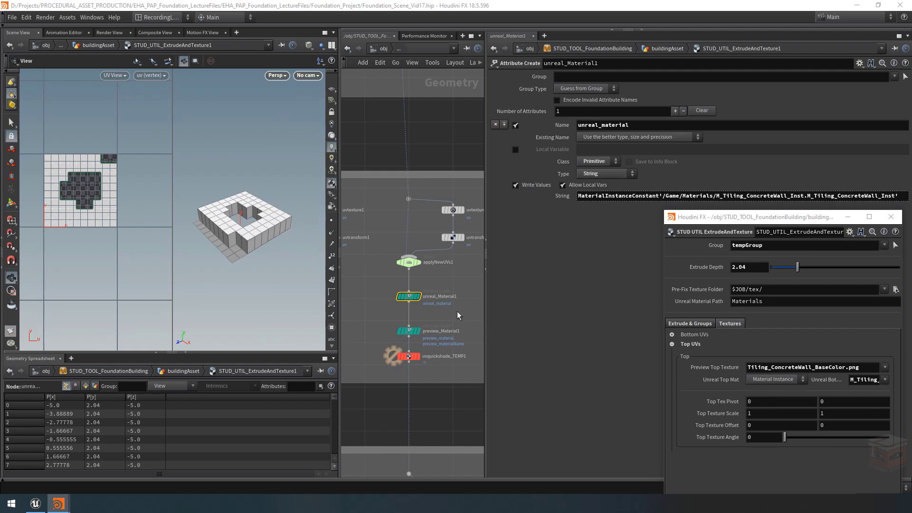
Step: Replace previewBottomTex with previewTopTex in both String expressions of preview_Material1, moving the floating parameter window out of the way
{"action": "left_click", "coordinate": [442, 330]}
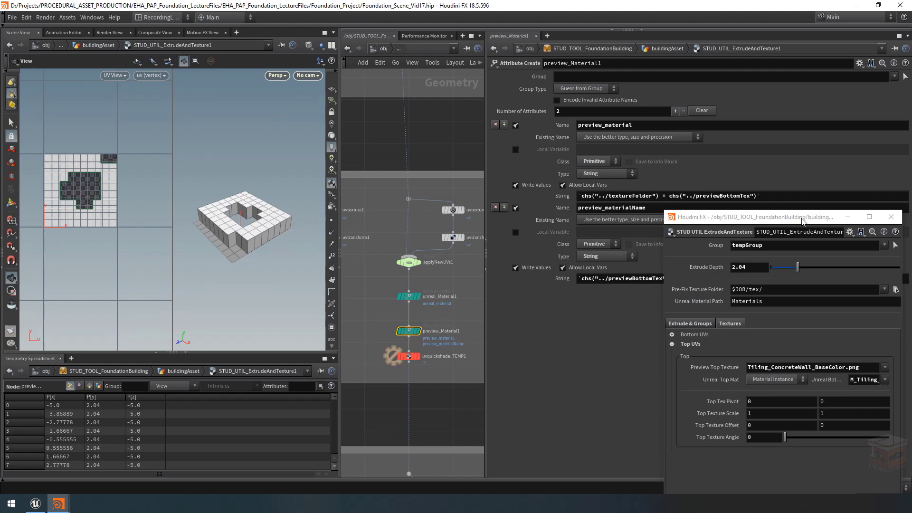
{"action": "left_click_drag", "start_coordinate": [808, 217], "coordinate": [809, 324]}
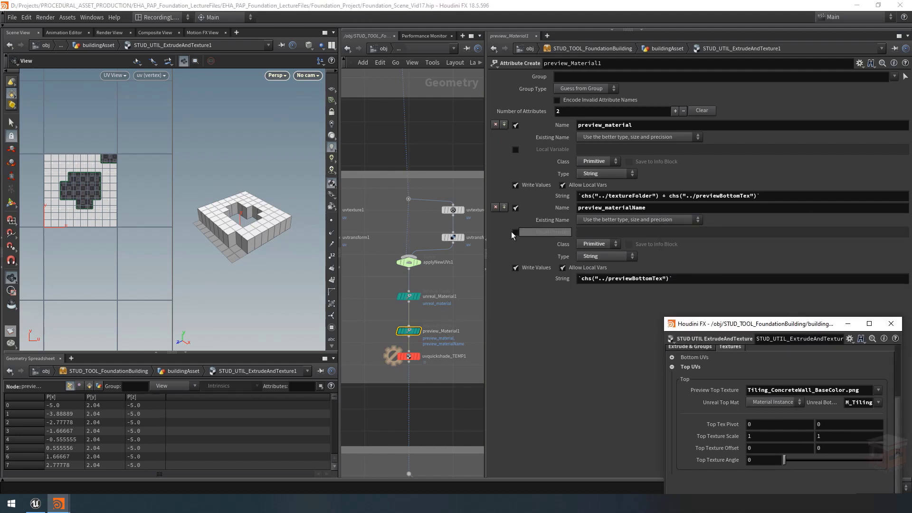
{"action": "left_click_drag", "start_coordinate": [739, 195], "coordinate": [720, 199]}
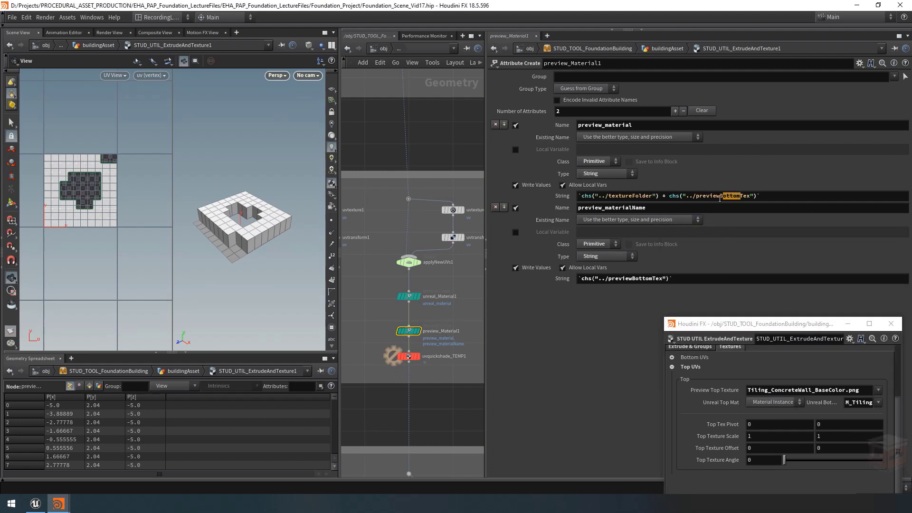
{"action": "type", "text": "Top"}
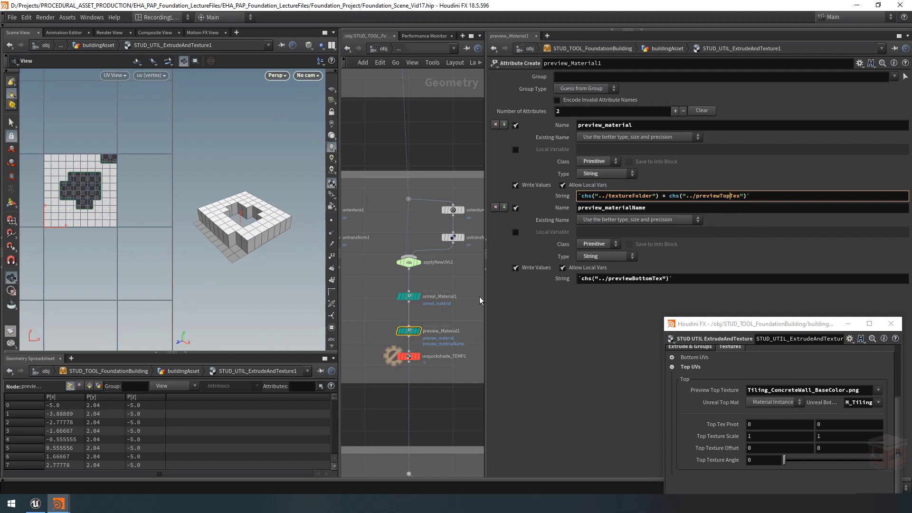
{"action": "left_click", "coordinate": [471, 314]}
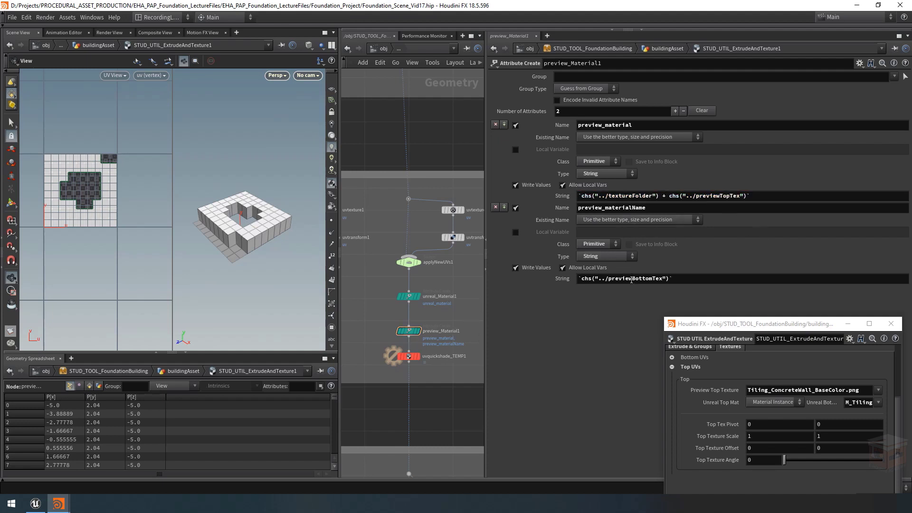
{"action": "left_click_drag", "start_coordinate": [631, 281], "coordinate": [657, 280]}
{"action": "type", "text": "Top"}
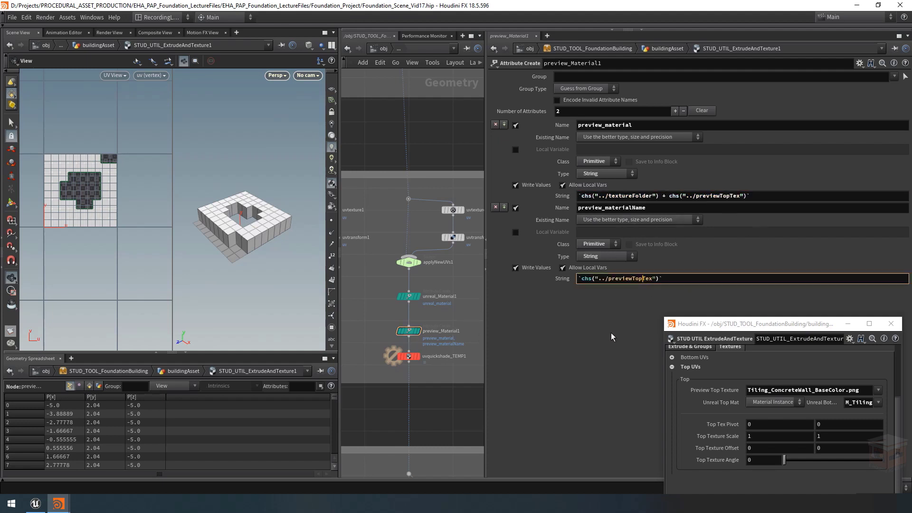
{"action": "left_click", "coordinate": [474, 278]}
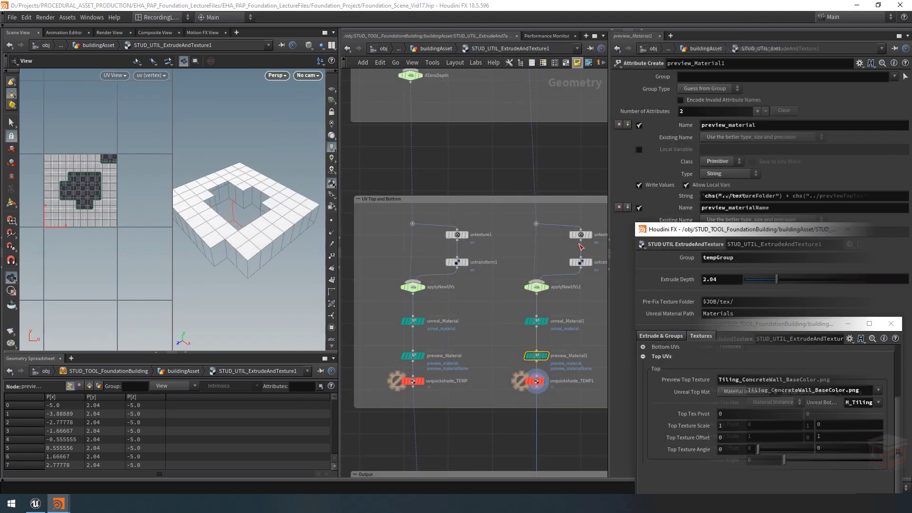
Step: Change the Texture Map expression of uvquickshade_TEMP1 to reference previewTopTex instead of previewBottomTex
{"action": "left_click", "coordinate": [536, 380]}
{"action": "middle_click_drag", "start_coordinate": [555, 396], "coordinate": [512, 388]}
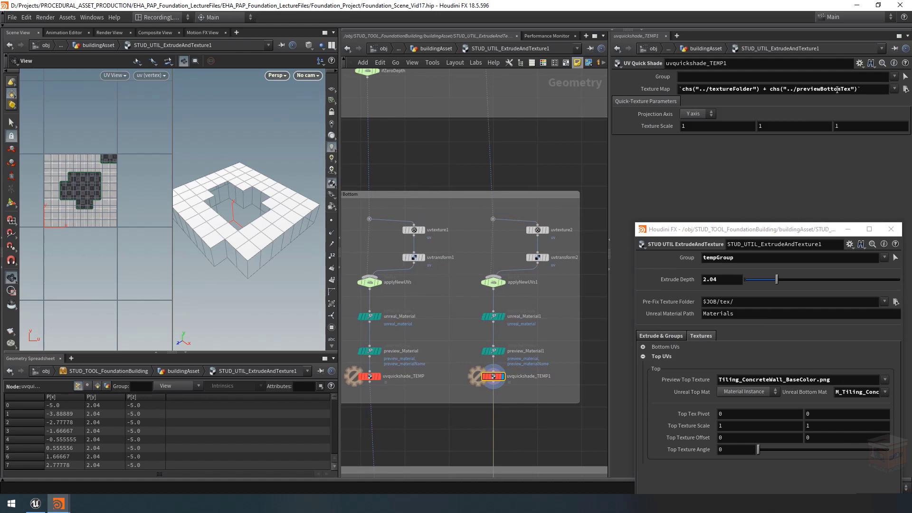
{"action": "left_click_drag", "start_coordinate": [840, 89], "coordinate": [820, 89]}
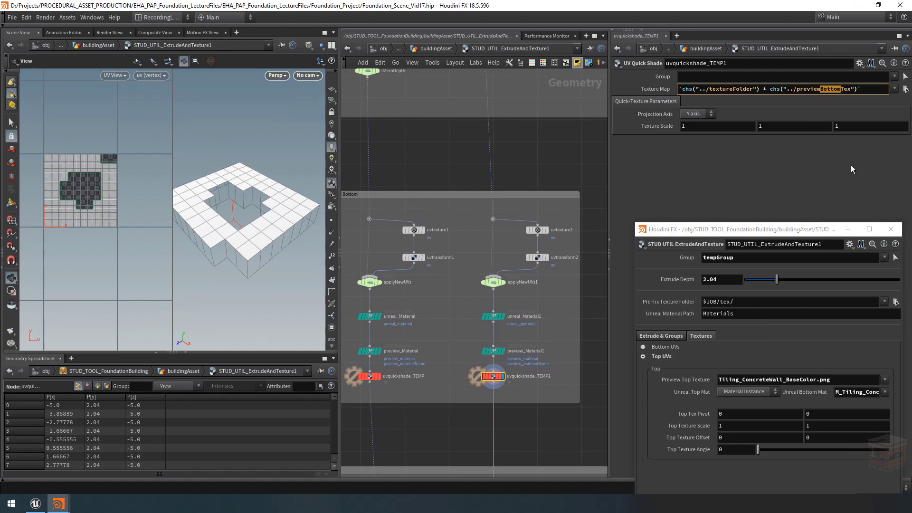
{"action": "type", "text": "Top"}
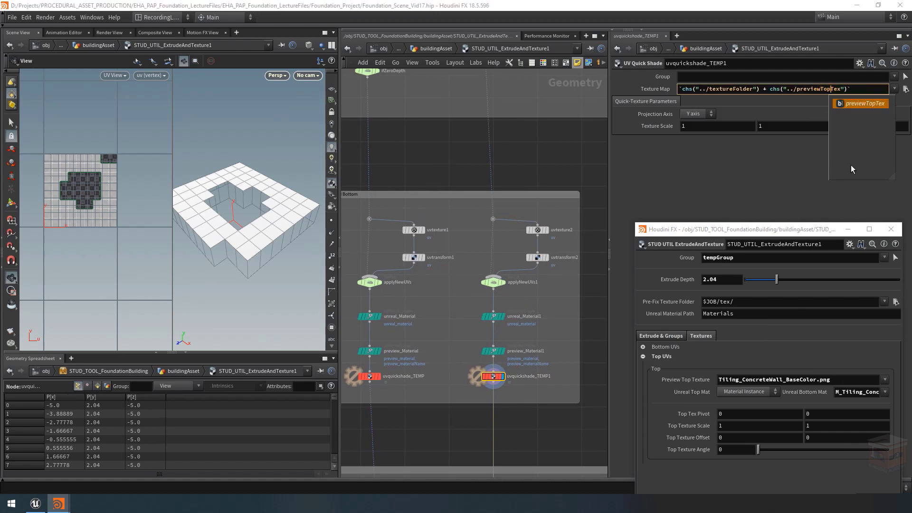
{"action": "key", "text": "Return"}
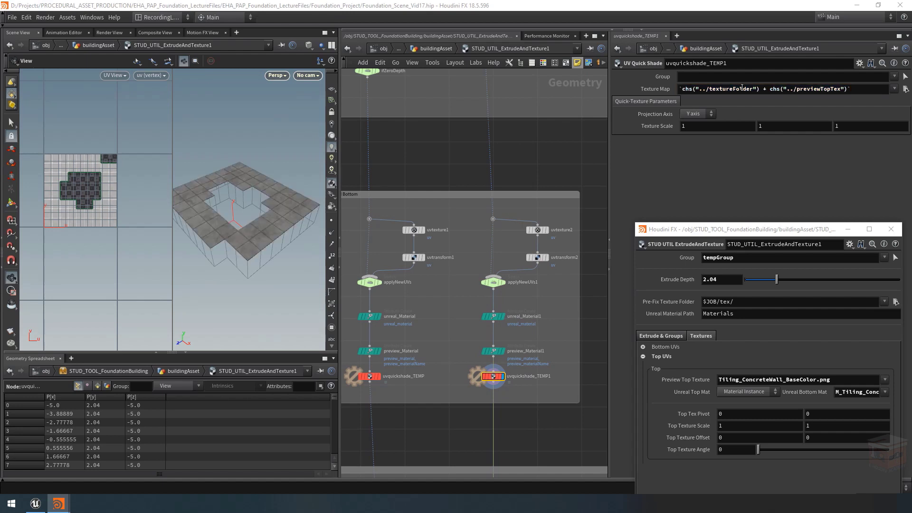
Step: Widen the scene viewport to inspect the textured top surface and move the floating asset parameter window higher
{"action": "left_click_drag", "start_coordinate": [261, 217], "coordinate": [247, 213]}
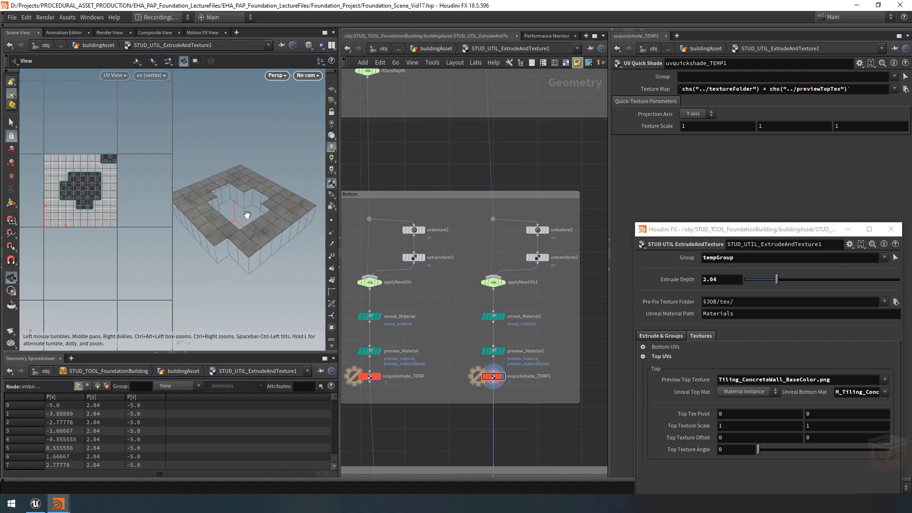
{"action": "left_click_drag", "start_coordinate": [340, 217], "coordinate": [385, 218]}
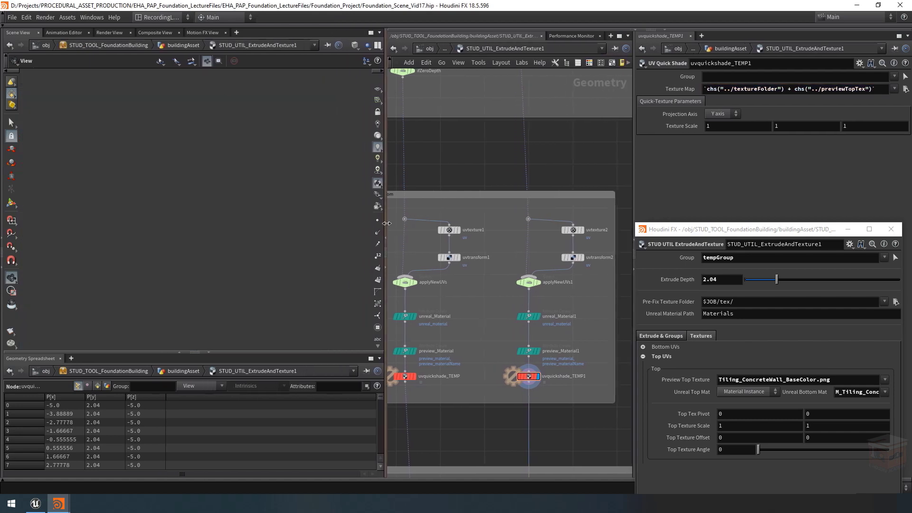
{"action": "scroll", "coordinate": [534, 272], "scroll_direction": "down", "scroll_amount": 3}
{"action": "middle_click_drag", "start_coordinate": [485, 190], "coordinate": [501, 195]}
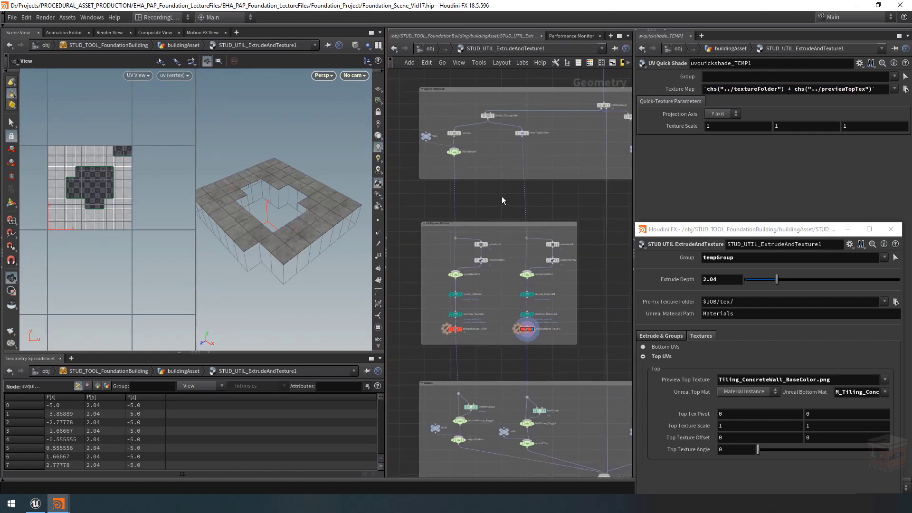
{"action": "left_click_drag", "start_coordinate": [755, 231], "coordinate": [742, 193]}
{"action": "right_click_drag", "start_coordinate": [301, 221], "coordinate": [295, 232]}
Step: Test the top texture parameters on the previewed top surface and undo the test changes
{"action": "middle_click_drag", "start_coordinate": [692, 392], "coordinate": [785, 415]}
{"action": "key", "text": "ctrl+z"}
{"action": "key", "text": "ctrl+z"}
{"action": "key", "text": "ctrl+z"}
{"action": "key", "text": "ctrl+z"}
Step: In the asset's type properties, lock the upper range limit of 1 on Top Texture Offset and Bottom Texture Offset, and accept the changes
{"action": "left_click", "coordinate": [633, 209]}
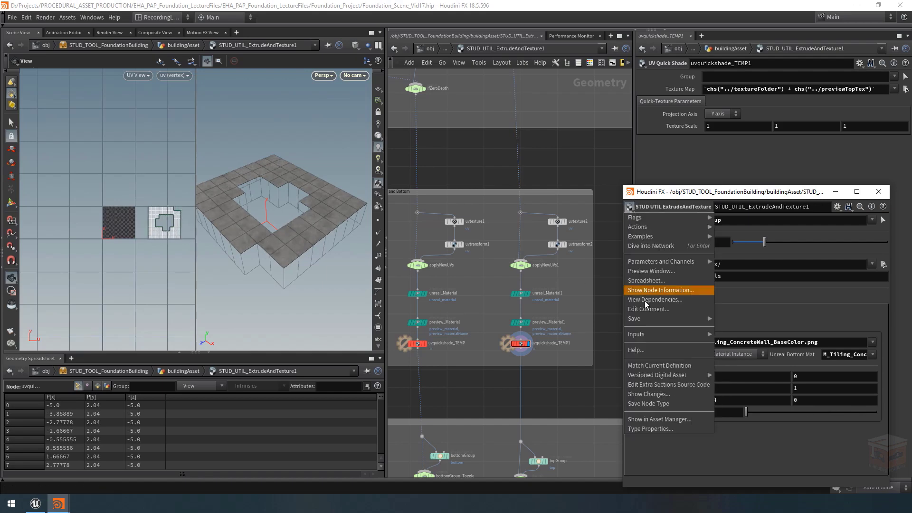
{"action": "left_click", "coordinate": [667, 433]}
{"action": "scroll", "coordinate": [319, 322], "scroll_direction": "down", "scroll_amount": 6}
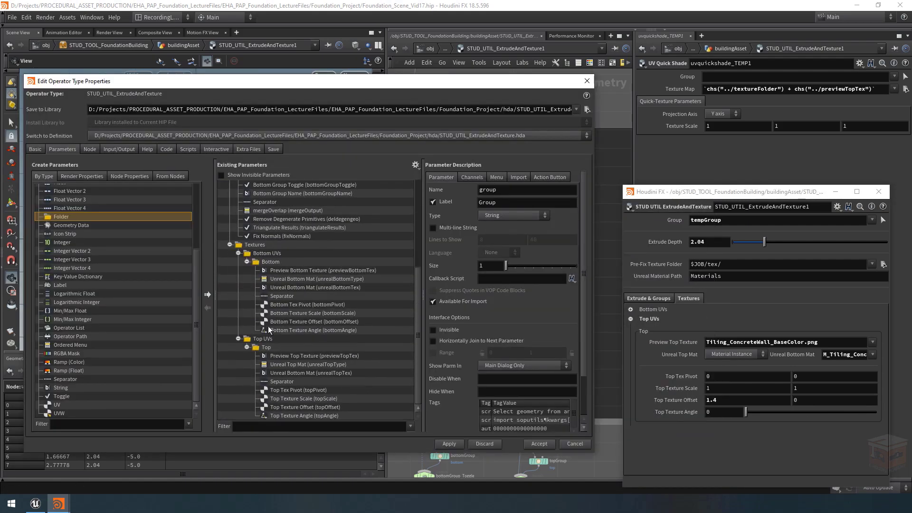
{"action": "left_click", "coordinate": [288, 408]}
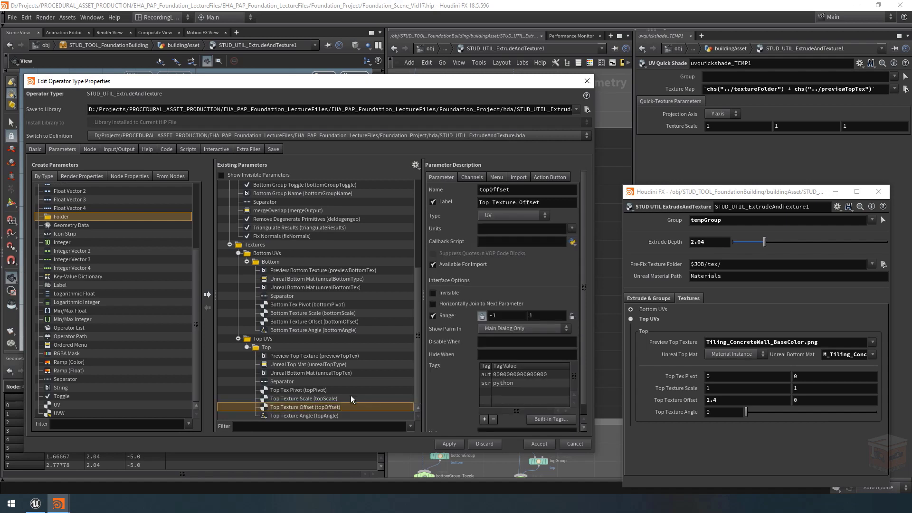
{"action": "left_click", "coordinate": [572, 316]}
{"action": "left_click", "coordinate": [304, 322]}
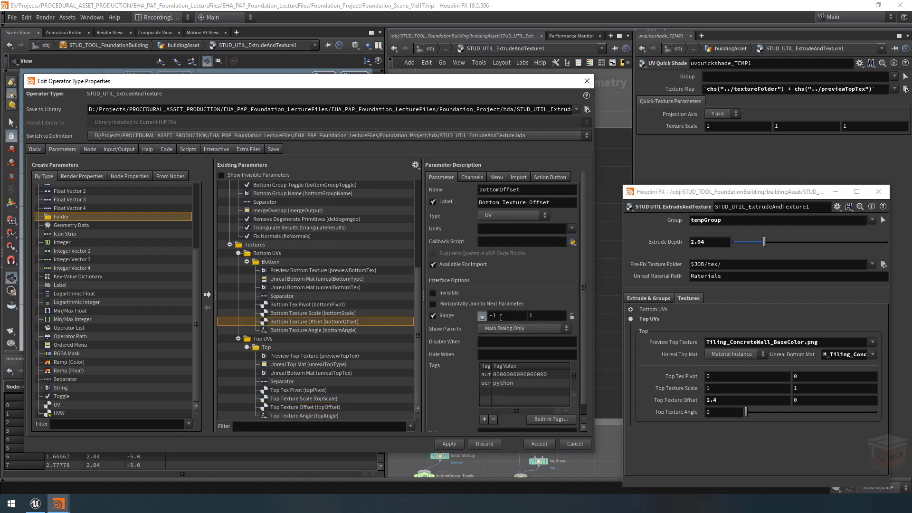
{"action": "left_click", "coordinate": [572, 316]}
{"action": "left_click", "coordinate": [530, 446]}
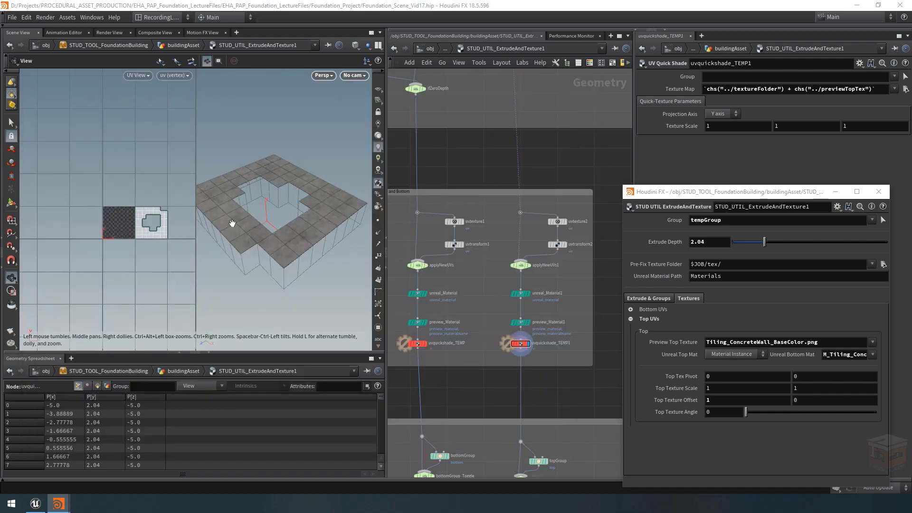
Step: Test the limits of the Top Texture Offset values and set the offset back to 0
{"action": "mouse_move", "coordinate": [706, 408]}
{"action": "middle_mouse_down"}
{"action": "mouse_move", "coordinate": [596, 385]}
{"action": "mouse_move", "coordinate": [736, 398]}
{"action": "mouse_move", "coordinate": [599, 387]}
{"action": "mouse_move", "coordinate": [707, 399]}
{"action": "mouse_move", "coordinate": [656, 403]}
{"action": "mouse_move", "coordinate": [723, 402]}
{"action": "mouse_move", "coordinate": [684, 401]}
{"action": "mouse_move", "coordinate": [707, 404]}
{"action": "middle_mouse_up"}
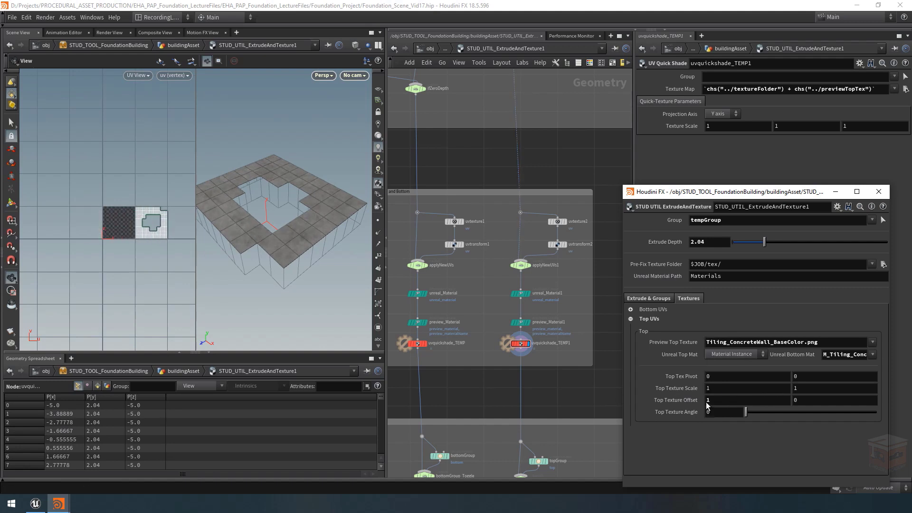
{"action": "middle_click_drag", "start_coordinate": [815, 403], "coordinate": [836, 402]}
{"action": "middle_click_drag", "start_coordinate": [908, 408], "coordinate": [708, 403]}
{"action": "left_click_drag", "start_coordinate": [821, 402], "coordinate": [718, 415]}
{"action": "type", "text": "0"}
{"action": "key", "text": "Return"}
{"action": "middle_click", "coordinate": [716, 399]}
{"action": "type", "text": "0"}
{"action": "key", "text": "Return"}
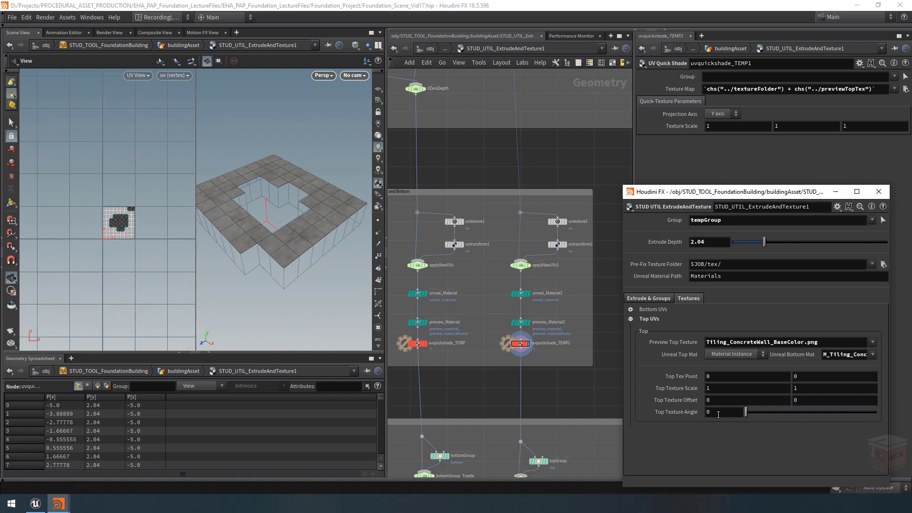
Step: Examine how the top surface's UV layout in the UV view maps onto the foundation in the 3D view
{"action": "left_click_drag", "start_coordinate": [271, 198], "coordinate": [275, 202]}
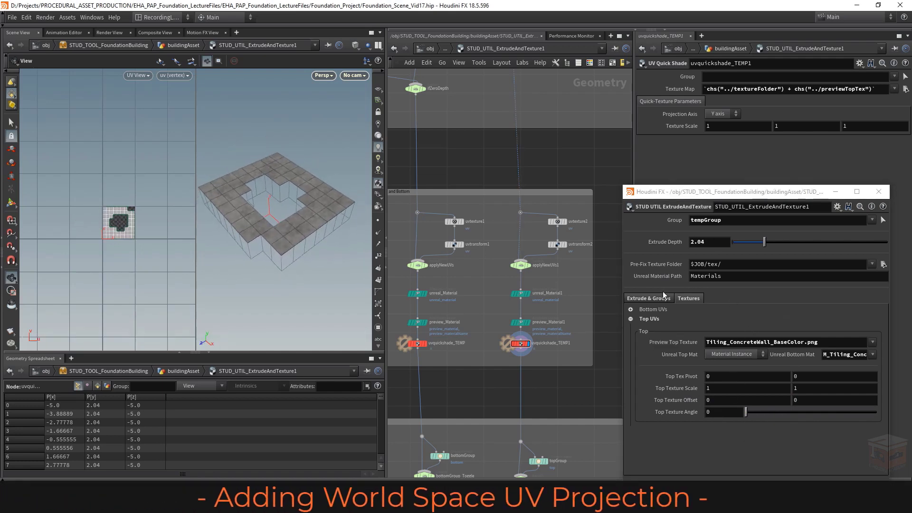
{"action": "middle_click_drag", "start_coordinate": [495, 285], "coordinate": [503, 291]}
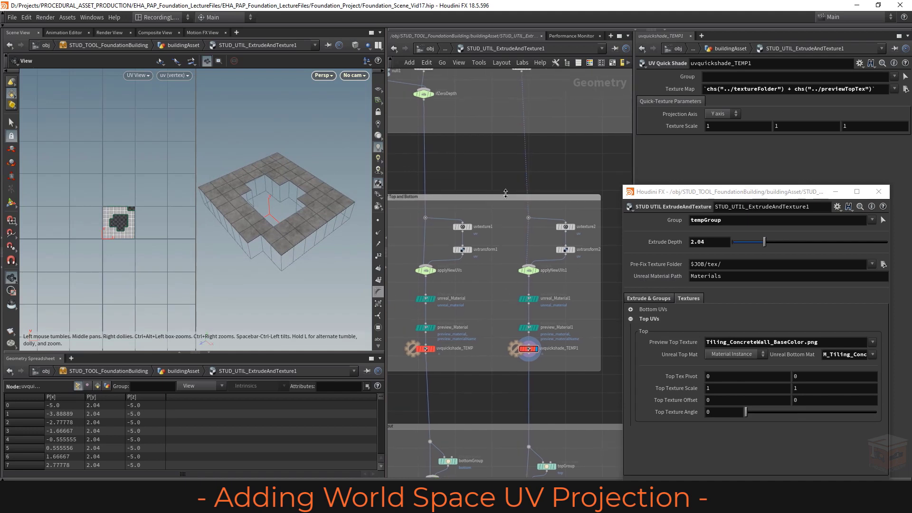
{"action": "right_click_drag", "start_coordinate": [279, 194], "coordinate": [316, 199]}
{"action": "left_click_drag", "start_coordinate": [300, 177], "coordinate": [301, 208]}
{"action": "right_click_drag", "start_coordinate": [124, 224], "coordinate": [253, 234]}
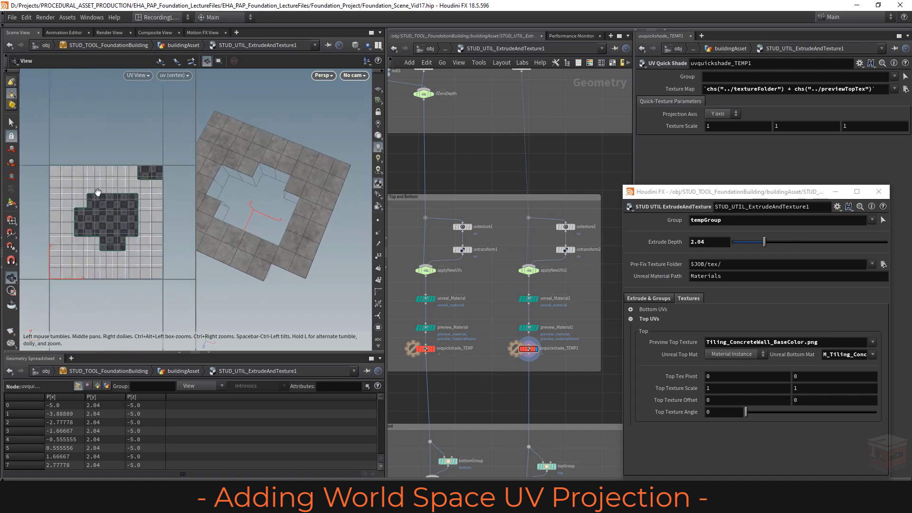
{"action": "mouse_move", "coordinate": [298, 213]}
{"action": "left_mouse_down"}
{"action": "mouse_move", "coordinate": [270, 209]}
{"action": "mouse_move", "coordinate": [281, 213]}
{"action": "left_mouse_up"}
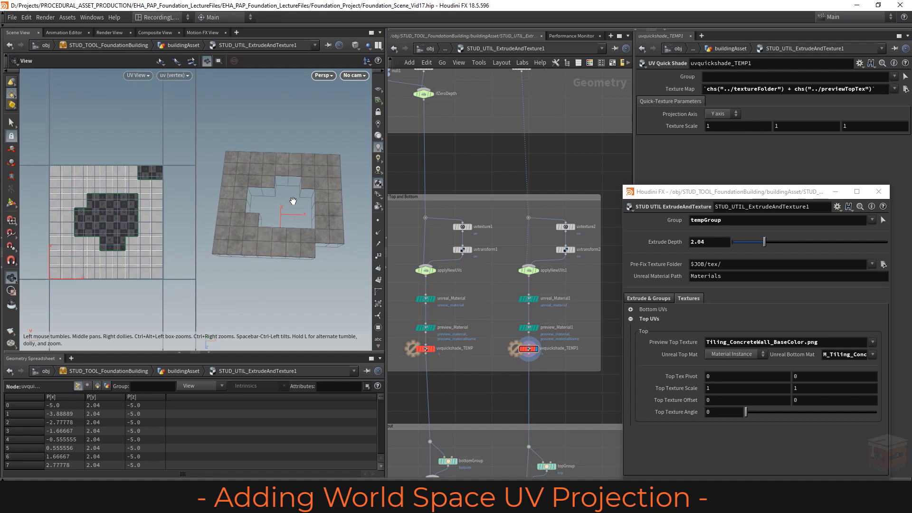
{"action": "mouse_move", "coordinate": [241, 179]}
{"action": "right_mouse_down"}
{"action": "mouse_move", "coordinate": [266, 180]}
{"action": "mouse_move", "coordinate": [275, 194]}
{"action": "mouse_move", "coordinate": [273, 175]}
{"action": "mouse_move", "coordinate": [230, 175]}
{"action": "right_mouse_up"}
{"action": "middle_click_drag", "start_coordinate": [285, 209], "coordinate": [252, 172]}
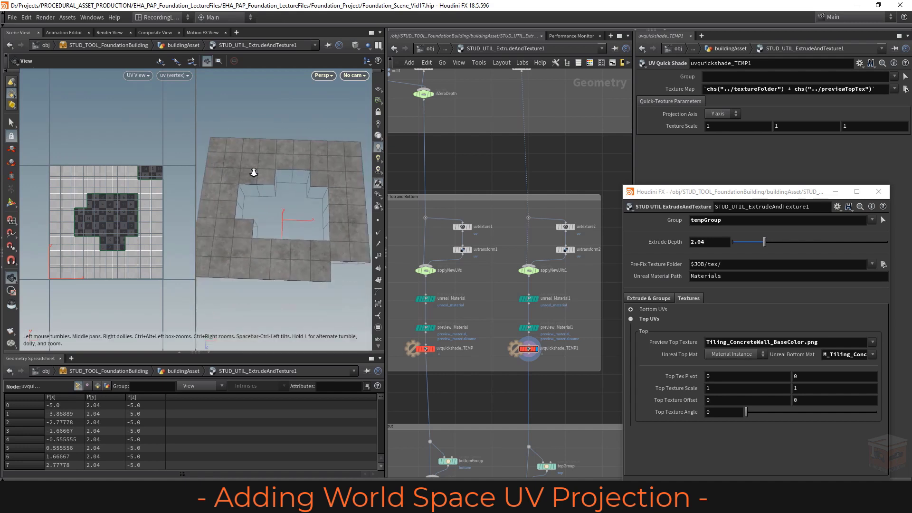
{"action": "left_click_drag", "start_coordinate": [252, 172], "coordinate": [331, 191]}
{"action": "middle_click_drag", "start_coordinate": [328, 194], "coordinate": [321, 205]}
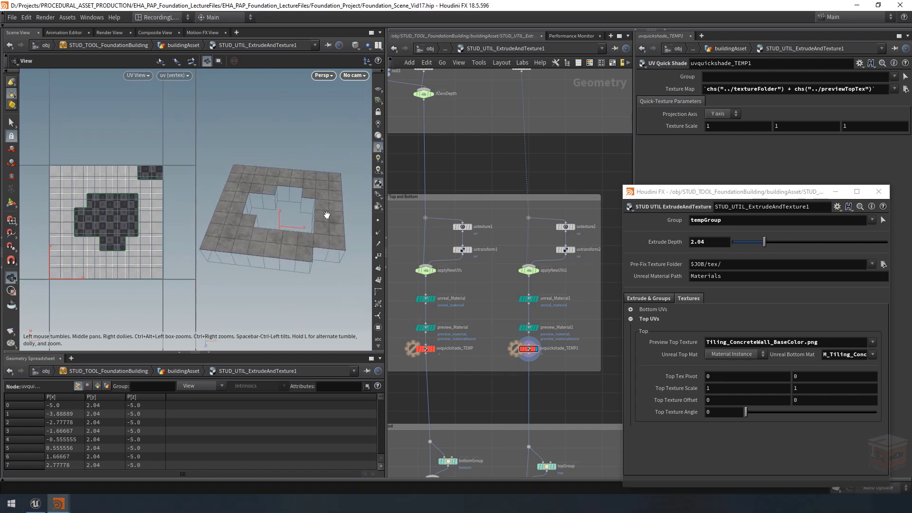
{"action": "left_click_drag", "start_coordinate": [284, 233], "coordinate": [291, 227]}
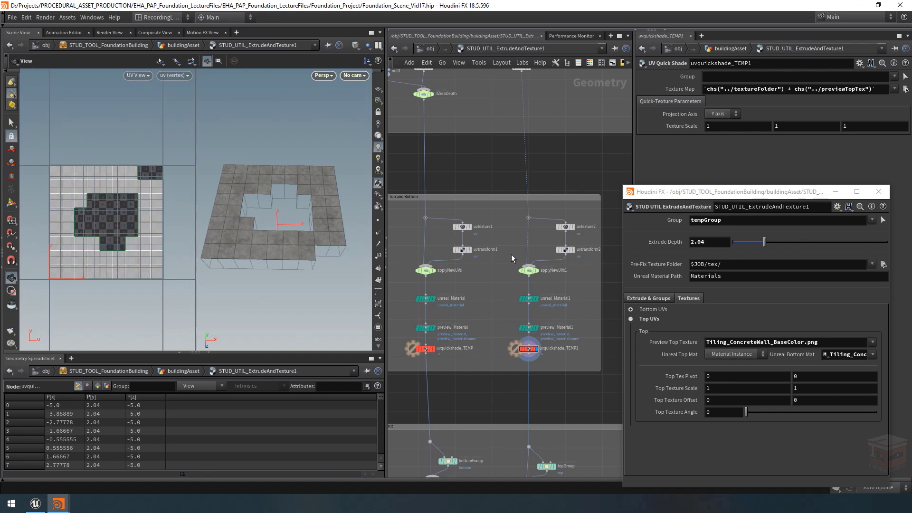
Step: Add a UV Project node in the top chain, wired from the dot above into the applyNewUVs1 switch
{"action": "scroll", "coordinate": [511, 254], "scroll_direction": "up", "scroll_amount": 5}
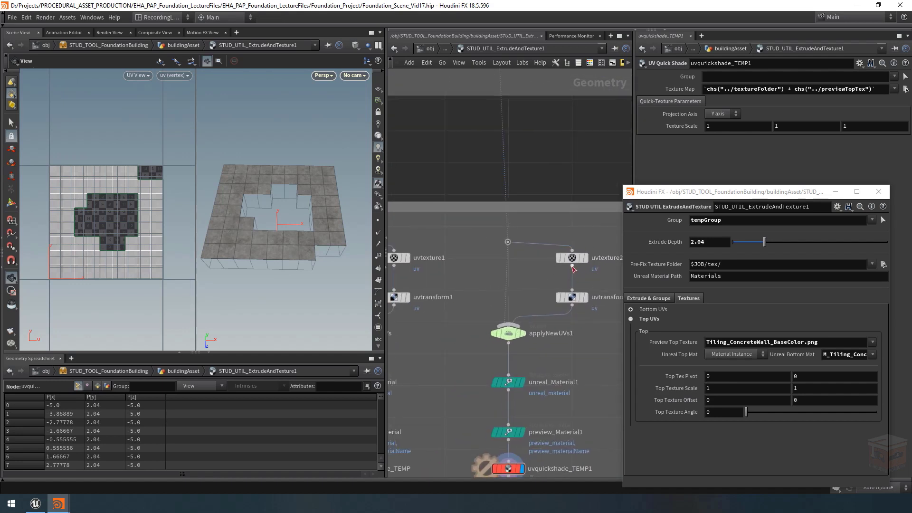
{"action": "middle_click_drag", "start_coordinate": [532, 278], "coordinate": [524, 272]}
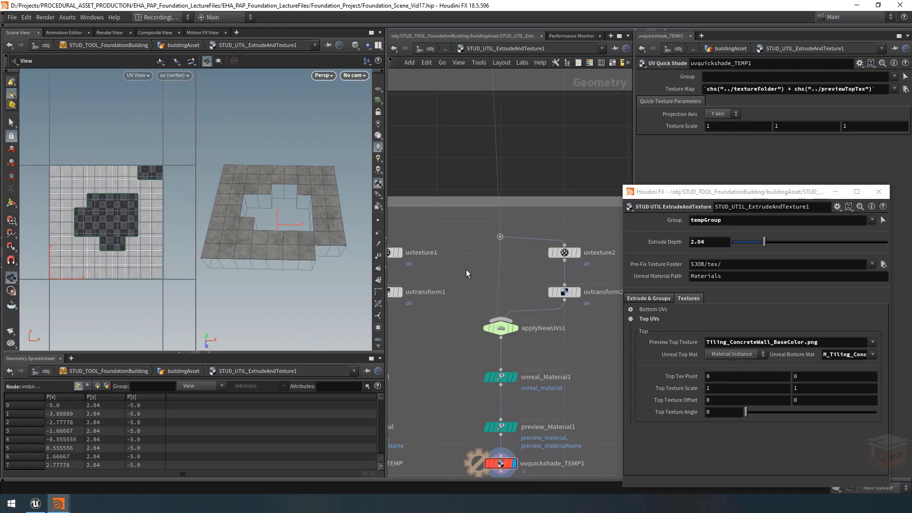
{"action": "key", "text": "Tab"}
{"action": "type", "text": "uvprojec"}
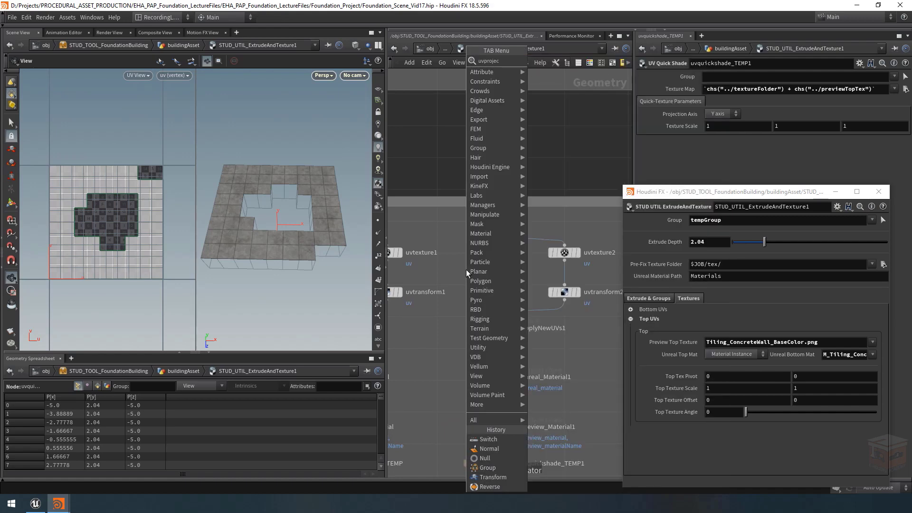
{"action": "key", "text": "Return"}
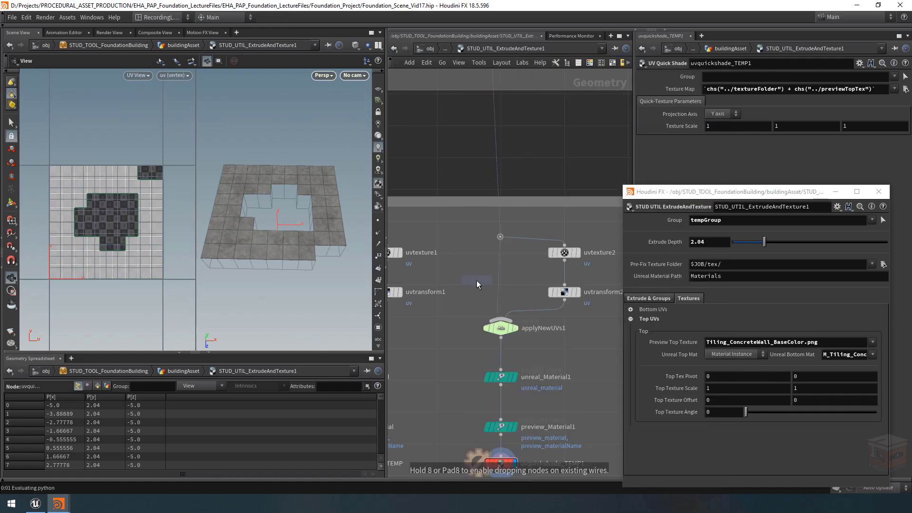
{"action": "left_click", "coordinate": [478, 281]}
{"action": "left_click_drag", "start_coordinate": [512, 271], "coordinate": [493, 277]}
{"action": "middle_click_drag", "start_coordinate": [522, 294], "coordinate": [496, 296]}
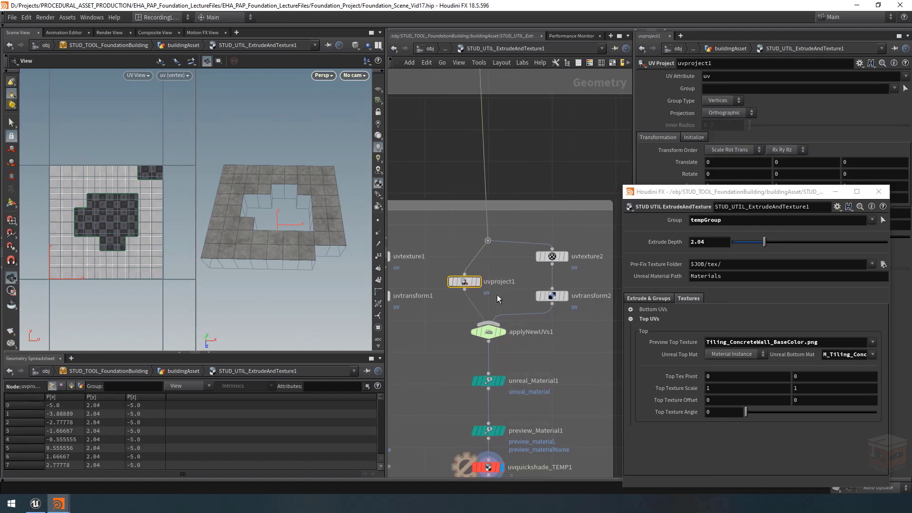
Step: Rename the new UV Project node as uvproject_Top
{"action": "double_click", "coordinate": [513, 283]}
{"action": "key", "text": "BackSpace"}
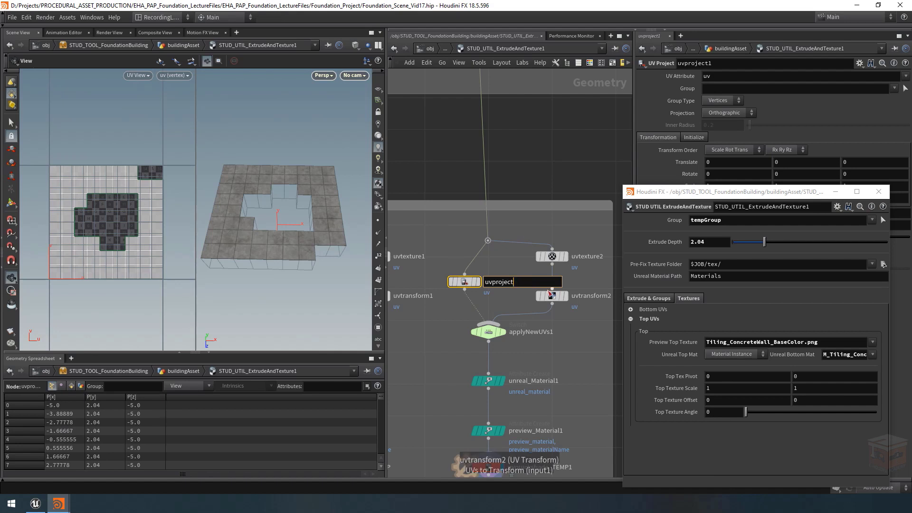
{"action": "key", "text": "Return"}
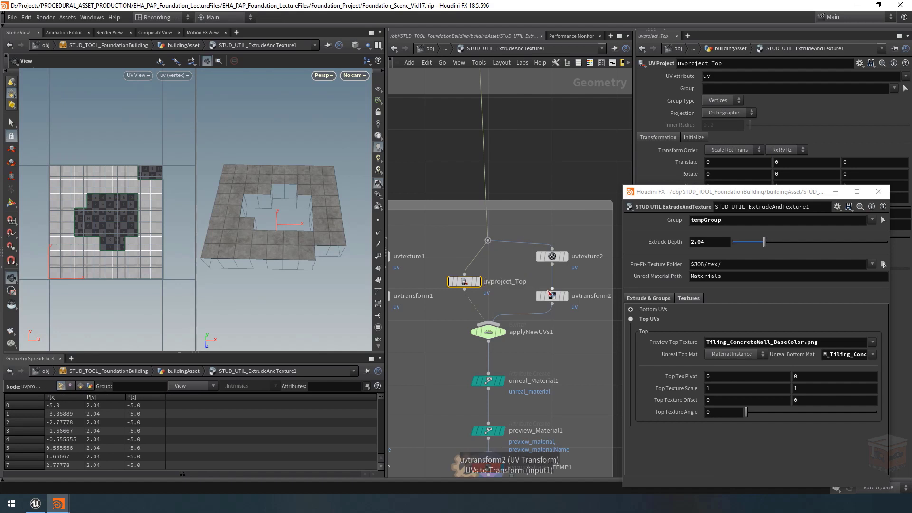
Step: Minimize the floating parameter window, display uvproject_Top with its projection handle, and set its X rotation to 90
{"action": "left_click", "coordinate": [835, 192]}
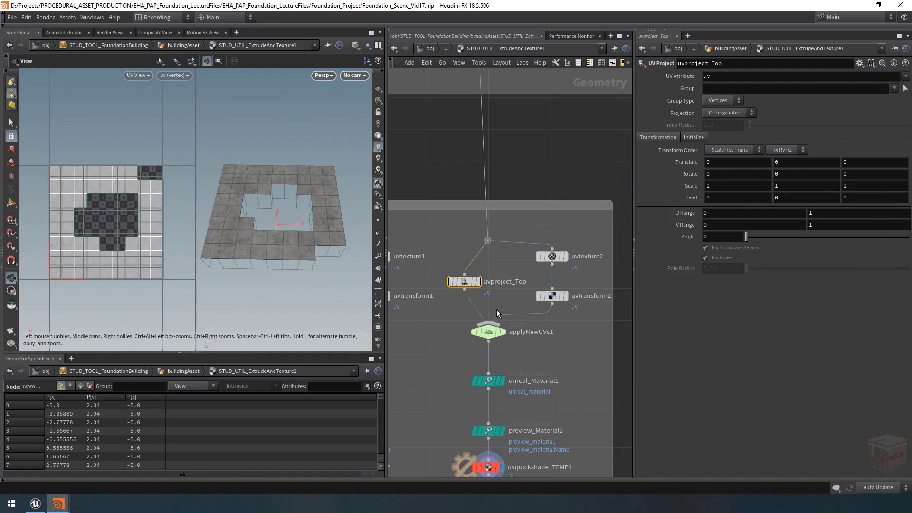
{"action": "left_click", "coordinate": [476, 281]}
{"action": "left_click_drag", "start_coordinate": [254, 200], "coordinate": [198, 185]}
{"action": "key", "text": "Return"}
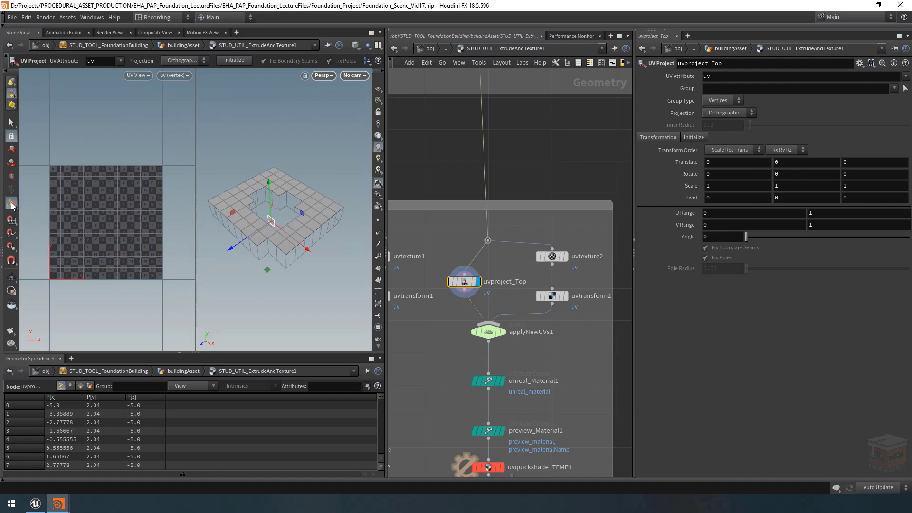
{"action": "left_click_drag", "start_coordinate": [281, 227], "coordinate": [295, 205], "text": "alt"}
{"action": "key", "text": "Return"}
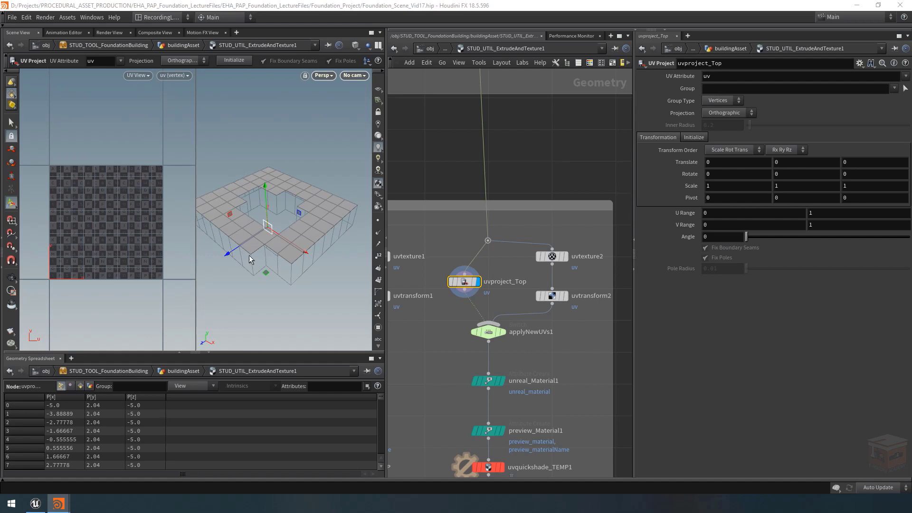
{"action": "left_click_drag", "start_coordinate": [249, 255], "coordinate": [267, 226], "text": "alt"}
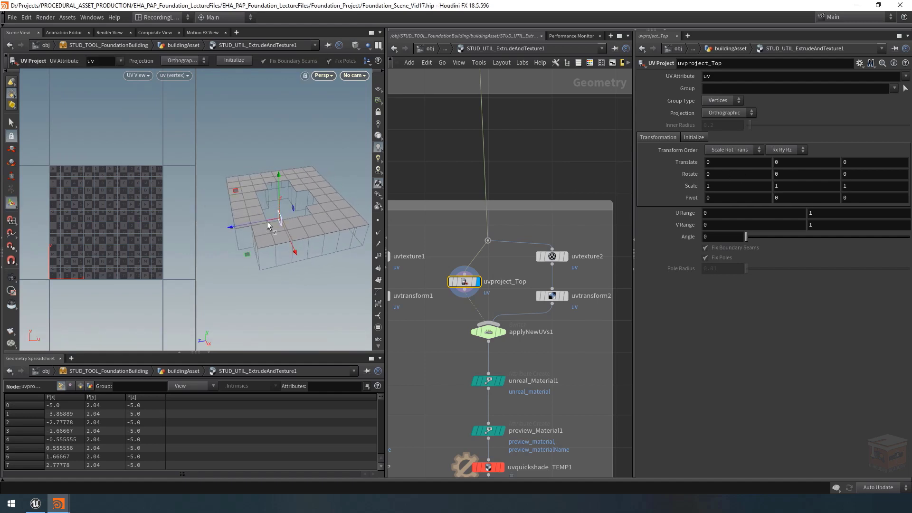
{"action": "left_click_drag", "start_coordinate": [720, 175], "coordinate": [666, 172]}
{"action": "type", "text": "90"}
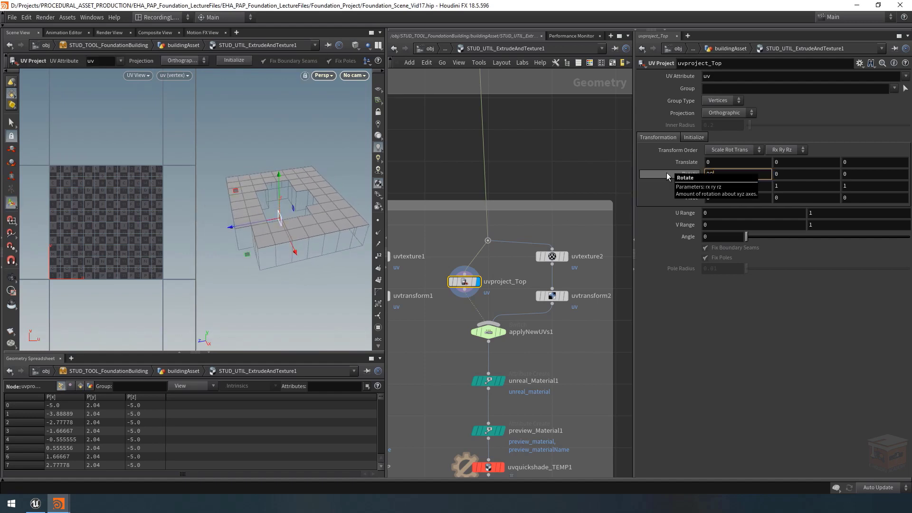
{"action": "key", "text": "Return"}
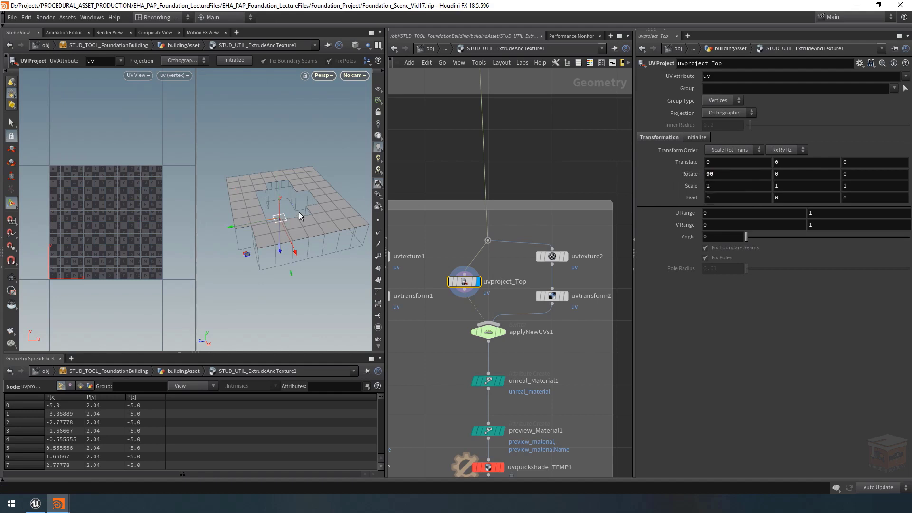
Step: Display uvquickshade_TEMP1 and set applyNewUVs1's Select Input to 0 to preview the projected UVs on the top surface
{"action": "middle_click_drag", "start_coordinate": [572, 367], "coordinate": [560, 306]}
{"action": "left_click", "coordinate": [502, 396]}
{"action": "left_click", "coordinate": [487, 395]}
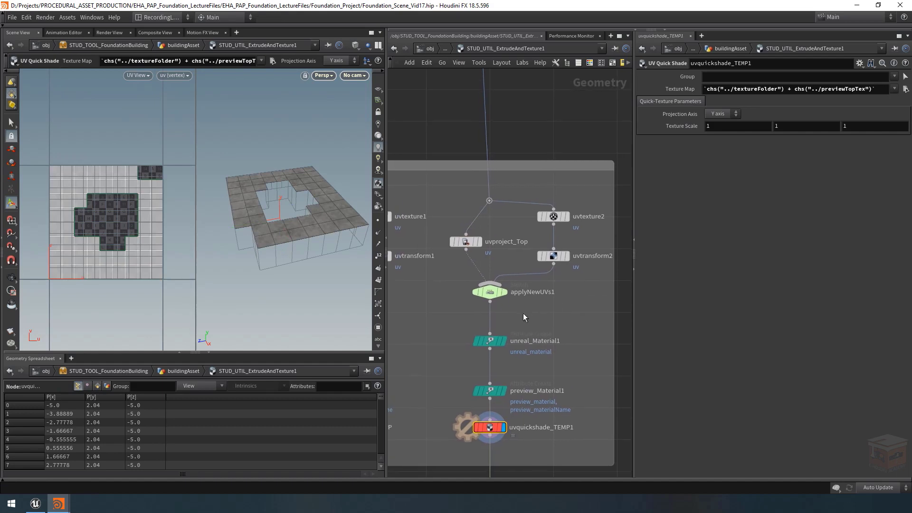
{"action": "left_click", "coordinate": [490, 291]}
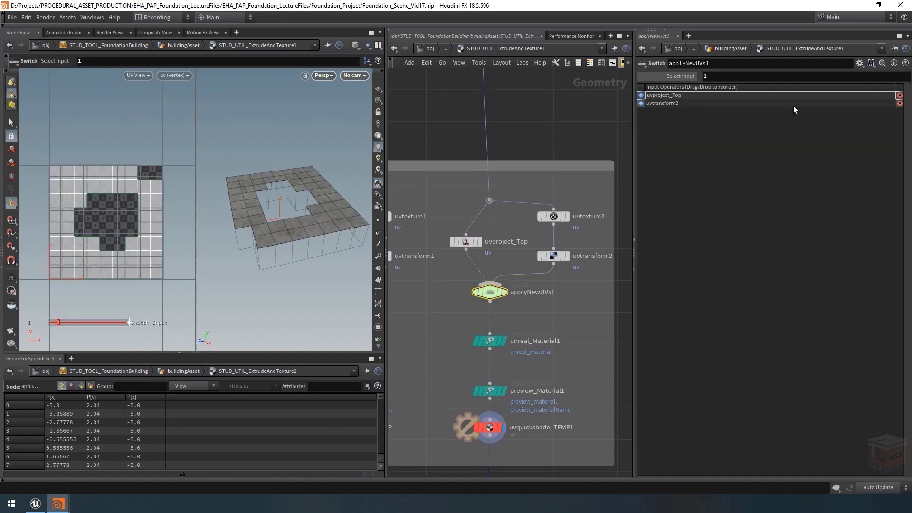
{"action": "left_click_drag", "start_coordinate": [751, 78], "coordinate": [749, 76]}
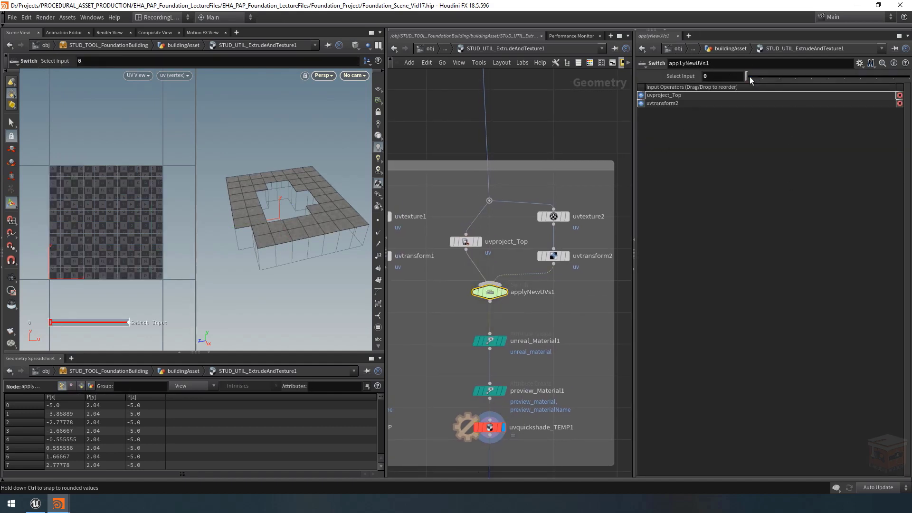
{"action": "right_click_drag", "start_coordinate": [237, 204], "coordinate": [422, 218], "text": "alt"}
{"action": "left_click_drag", "start_coordinate": [306, 225], "coordinate": [296, 228], "text": "alt"}
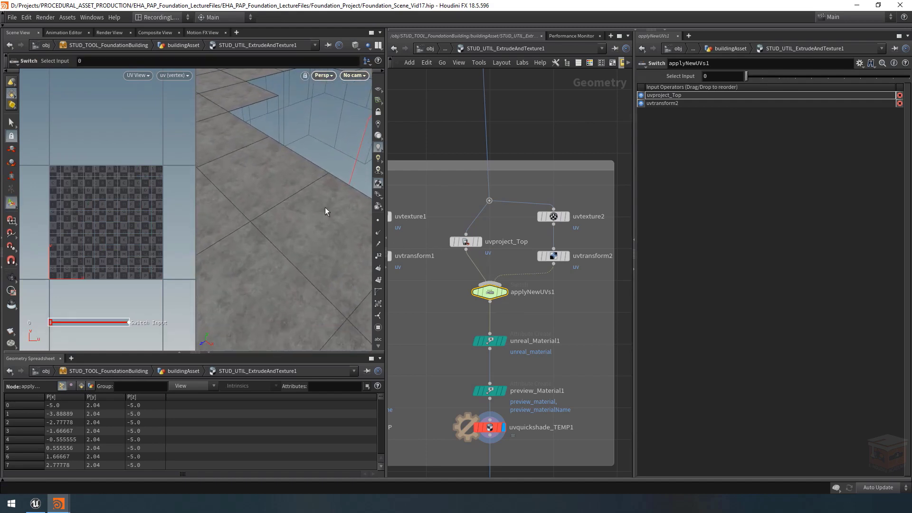
{"action": "middle_click_drag", "start_coordinate": [323, 226], "coordinate": [298, 225]}
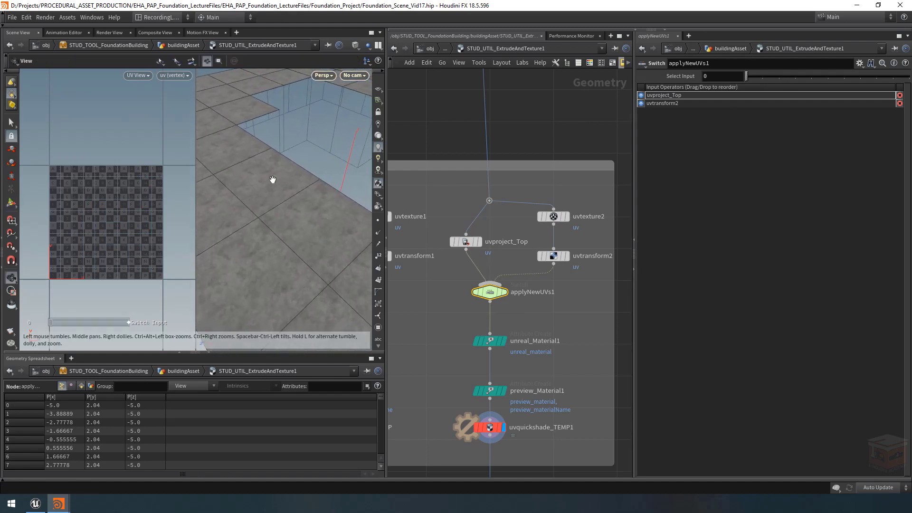
{"action": "right_click_drag", "start_coordinate": [313, 213], "coordinate": [143, 189]}
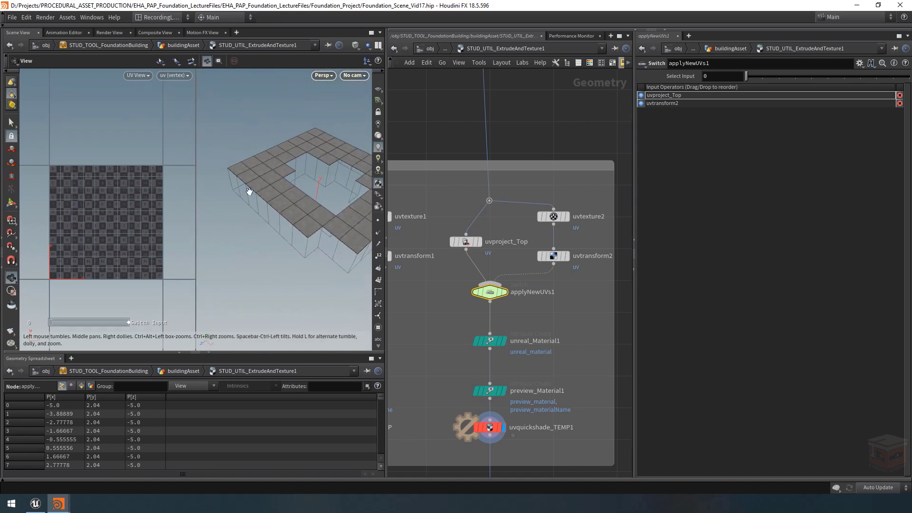
{"action": "left_click_drag", "start_coordinate": [248, 191], "coordinate": [269, 194]}
Step: Show uvproject_Top's projection handle in the viewport and bring back the floating asset parameter window
{"action": "key", "text": "Return"}
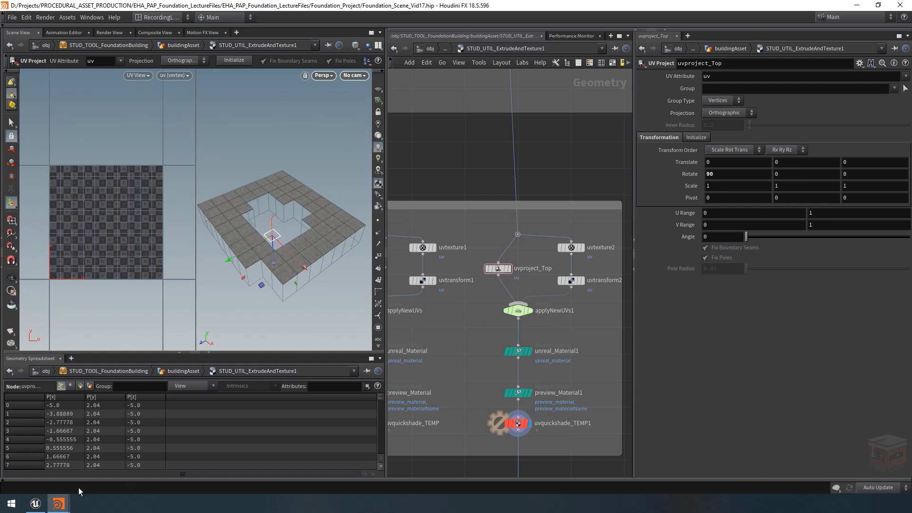
{"action": "mouse_move", "coordinate": [59, 503]}
{"action": "left_click", "coordinate": [138, 466]}
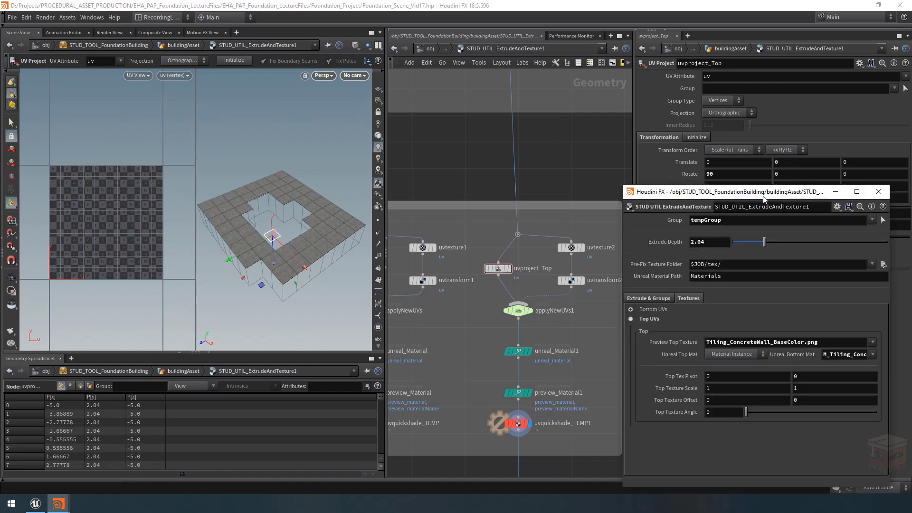
Step: Link uvproject_Top's Scale to Top Texture Scale with a relative reference, test the scale at 4.9, and undo the test
{"action": "left_click_drag", "start_coordinate": [763, 199], "coordinate": [769, 223]}
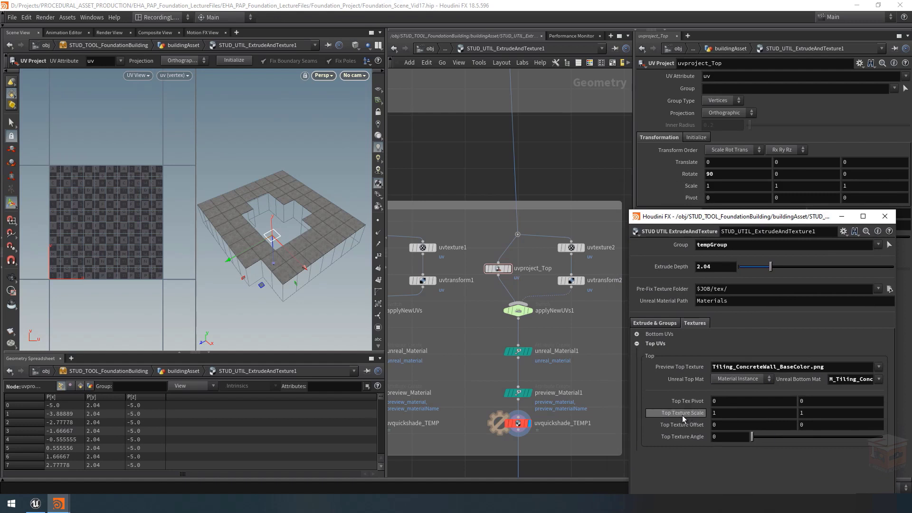
{"action": "right_click", "coordinate": [682, 416]}
{"action": "left_click", "coordinate": [708, 364]}
{"action": "right_click", "coordinate": [690, 186]}
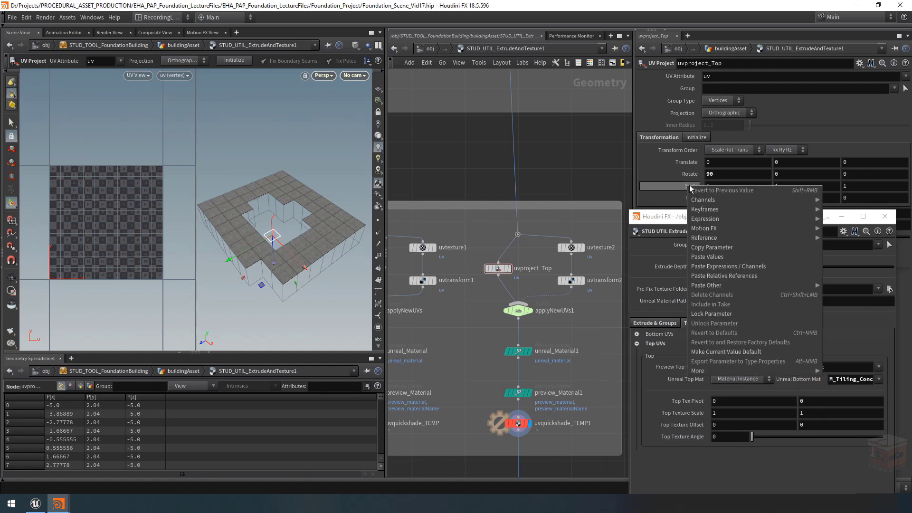
{"action": "left_click", "coordinate": [738, 276]}
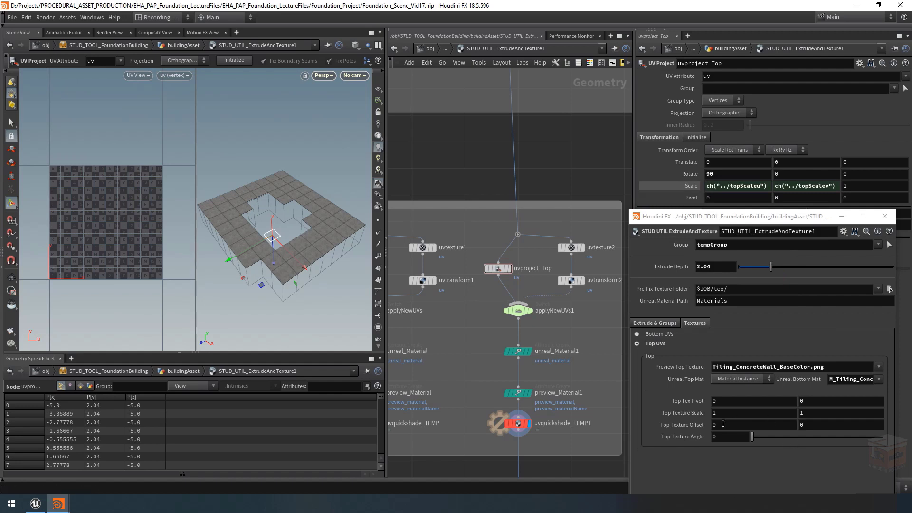
{"action": "middle_click_drag", "start_coordinate": [687, 412], "coordinate": [670, 420]}
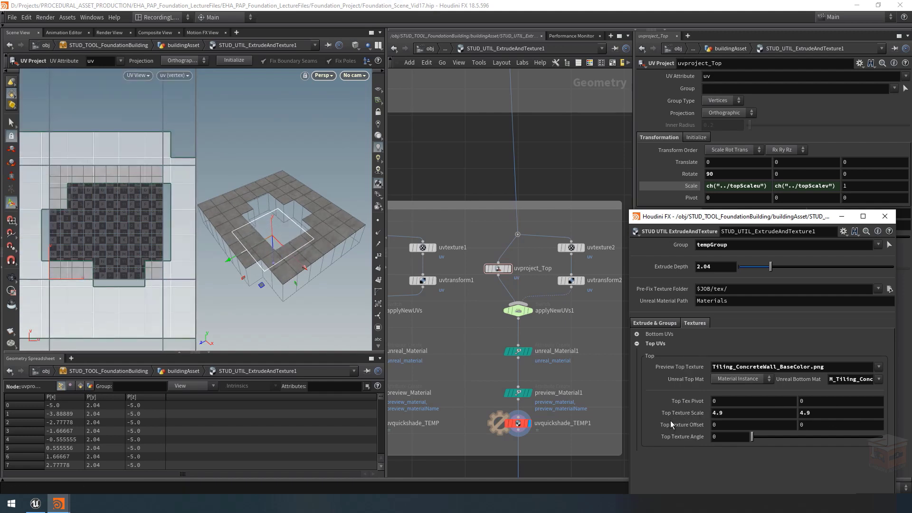
{"action": "key", "text": "ctrl+z"}
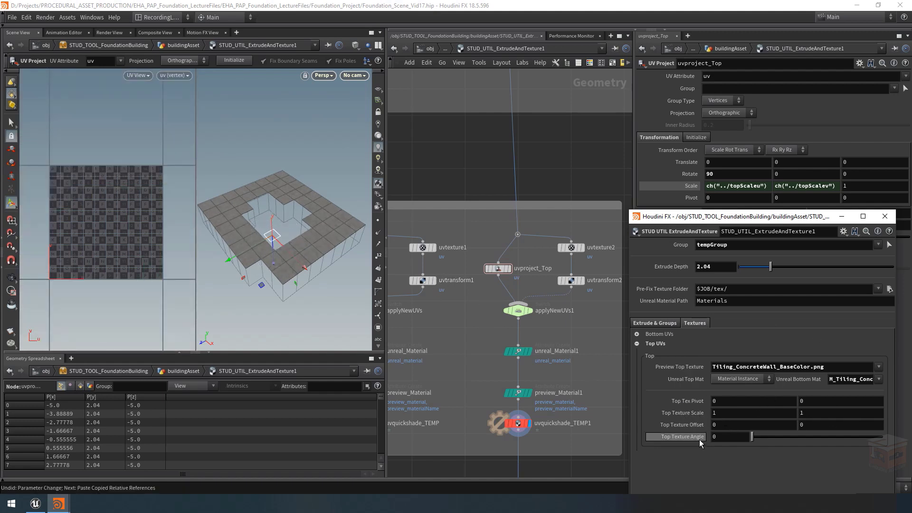
Step: Link uvproject_Top's Y rotation to Top Texture Angle with a relative reference and test the texture controls at a Top Texture Scale of 2.8
{"action": "right_click", "coordinate": [687, 438]}
{"action": "left_click", "coordinate": [720, 363]}
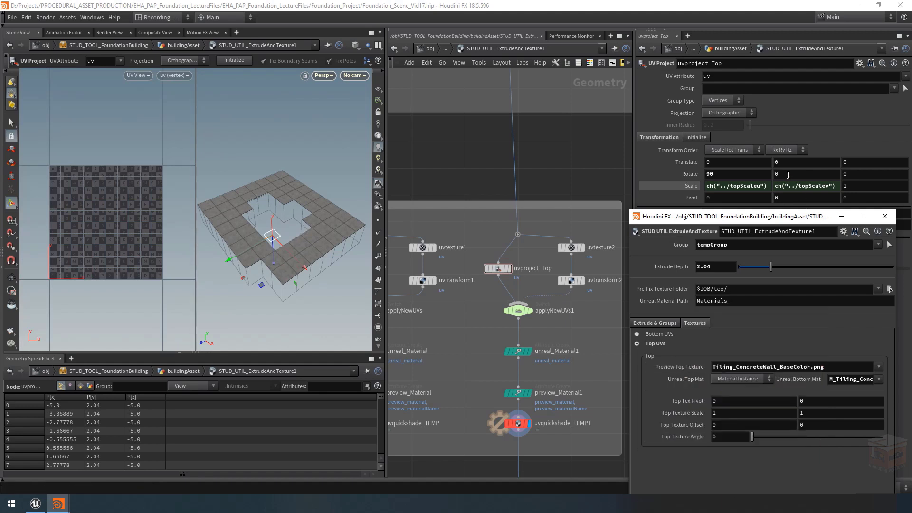
{"action": "middle_click_drag", "start_coordinate": [785, 176], "coordinate": [851, 156]}
{"action": "key", "text": "ctrl+z"}
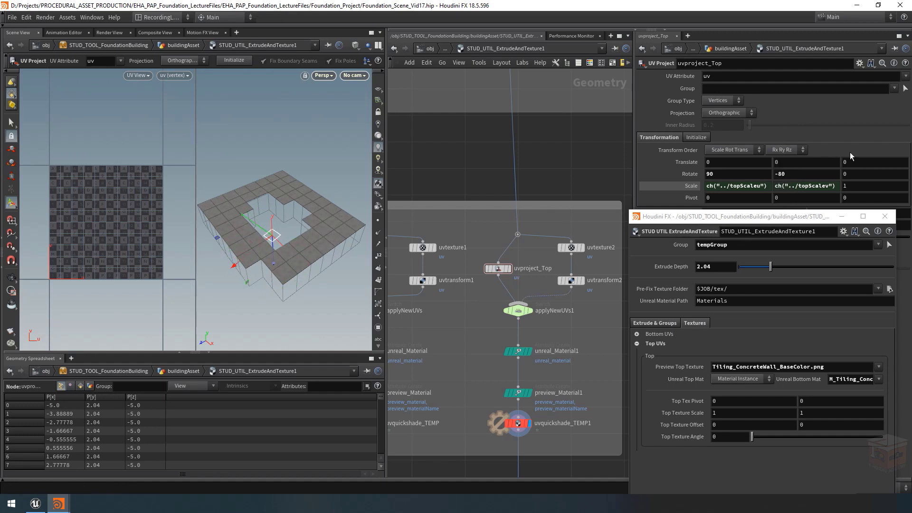
{"action": "right_click", "coordinate": [791, 172]}
{"action": "left_click", "coordinate": [804, 261]}
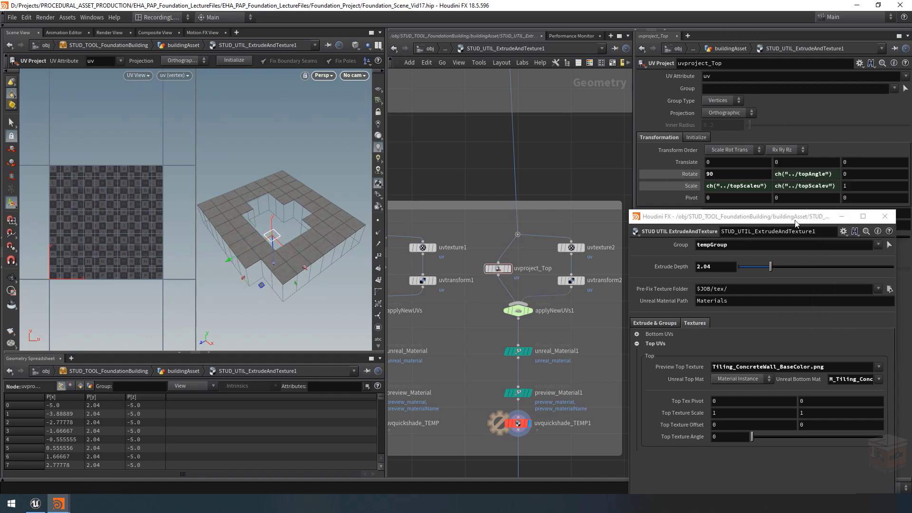
{"action": "left_click_drag", "start_coordinate": [762, 438], "coordinate": [728, 449]}
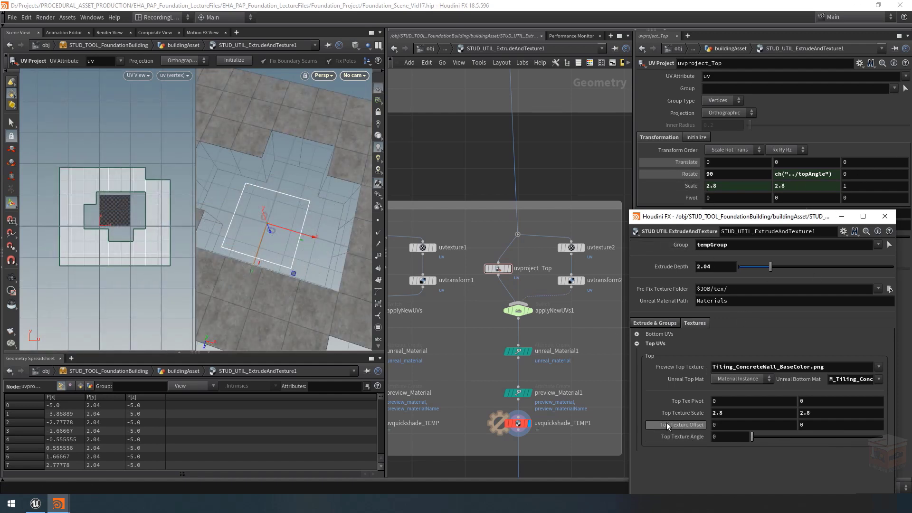
Step: Link uvproject_Top's X Translate to the first Top Texture Offset component with a relative reference
{"action": "right_click", "coordinate": [726, 426]}
{"action": "left_click", "coordinate": [755, 364]}
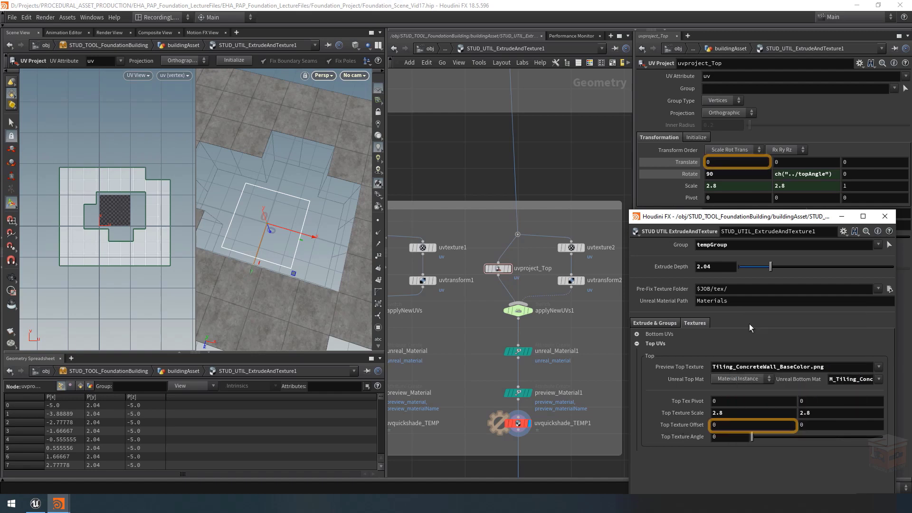
{"action": "right_click", "coordinate": [718, 164]}
{"action": "left_click", "coordinate": [760, 253]}
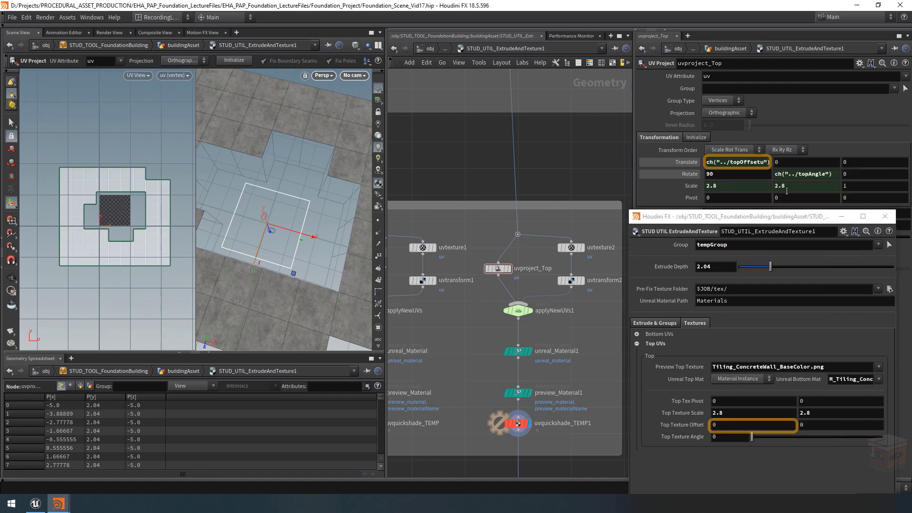
{"action": "left_click", "coordinate": [748, 162]}
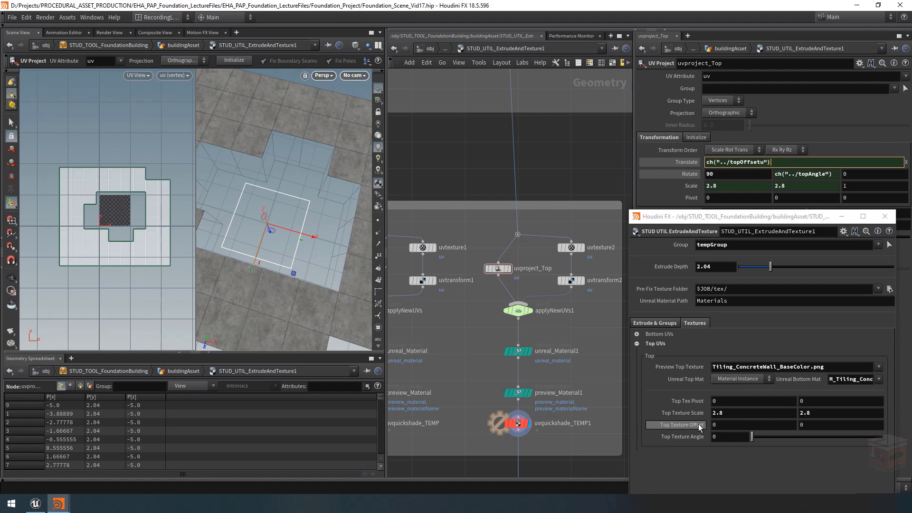
Step: Link uvproject_Top's Y Translate to the second Top Texture Offset component with a relative reference
{"action": "right_click", "coordinate": [814, 423]}
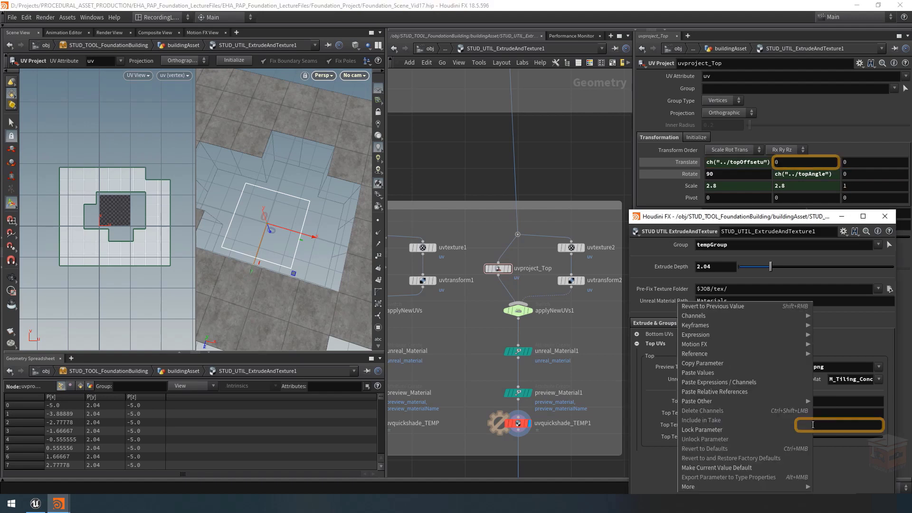
{"action": "left_click", "coordinate": [727, 362]}
{"action": "left_click", "coordinate": [861, 162]}
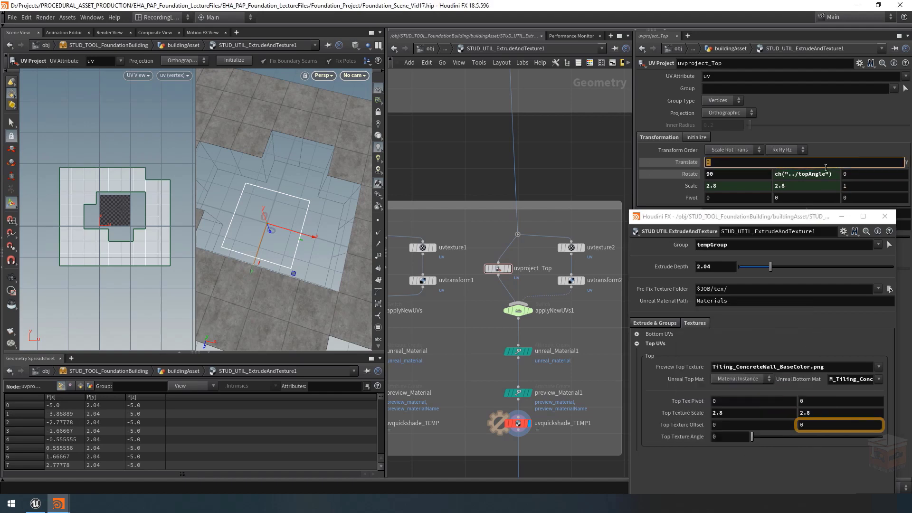
{"action": "right_click", "coordinate": [825, 162]}
{"action": "left_click", "coordinate": [876, 177]}
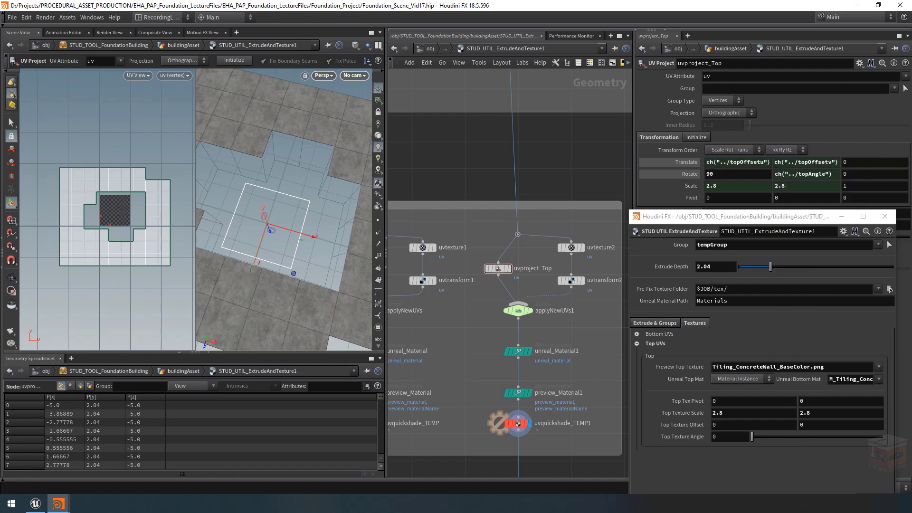
Step: Try a first Top Texture Offset value of 0.58 to check the projection's movement, and undo the change
{"action": "left_click_drag", "start_coordinate": [295, 227], "coordinate": [297, 206], "text": "alt"}
{"action": "right_click_drag", "start_coordinate": [297, 206], "coordinate": [258, 204], "text": "alt"}
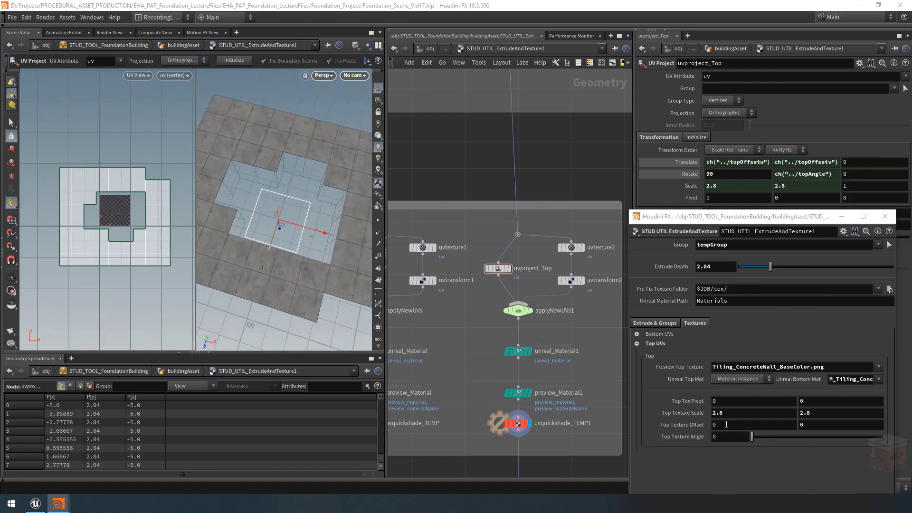
{"action": "middle_click_drag", "start_coordinate": [723, 424], "coordinate": [717, 460]}
{"action": "key", "text": "ctrl+z"}
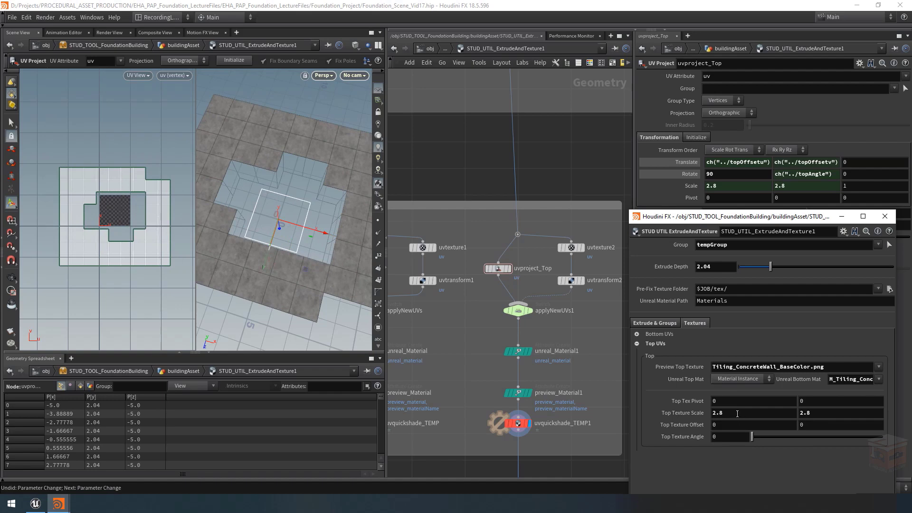
{"action": "middle_click_drag", "start_coordinate": [717, 423], "coordinate": [703, 437]}
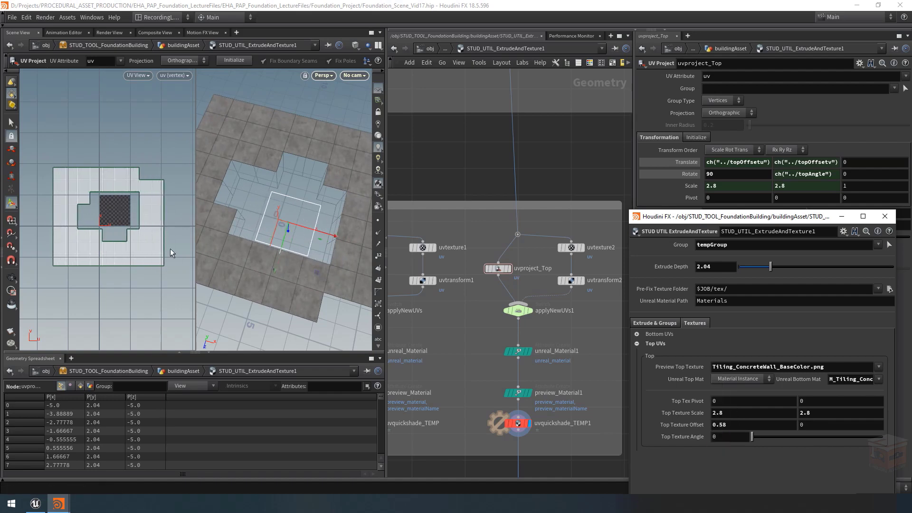
{"action": "left_click_drag", "start_coordinate": [294, 151], "coordinate": [290, 210], "text": "alt"}
{"action": "key", "text": "ctrl+z"}
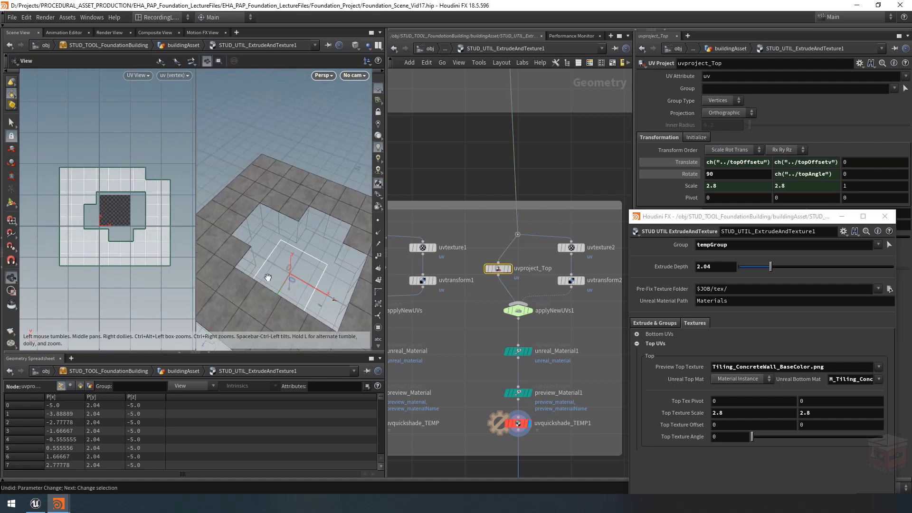
Step: Set Preview Top Texture to Granite Floor Tiles and inspect the tiles on the top surface
{"action": "middle_click_drag", "start_coordinate": [266, 278], "coordinate": [274, 218], "text": "alt"}
{"action": "right_click_drag", "start_coordinate": [274, 218], "coordinate": [280, 247], "text": "alt"}
{"action": "middle_click_drag", "start_coordinate": [294, 238], "coordinate": [323, 228], "text": "alt"}
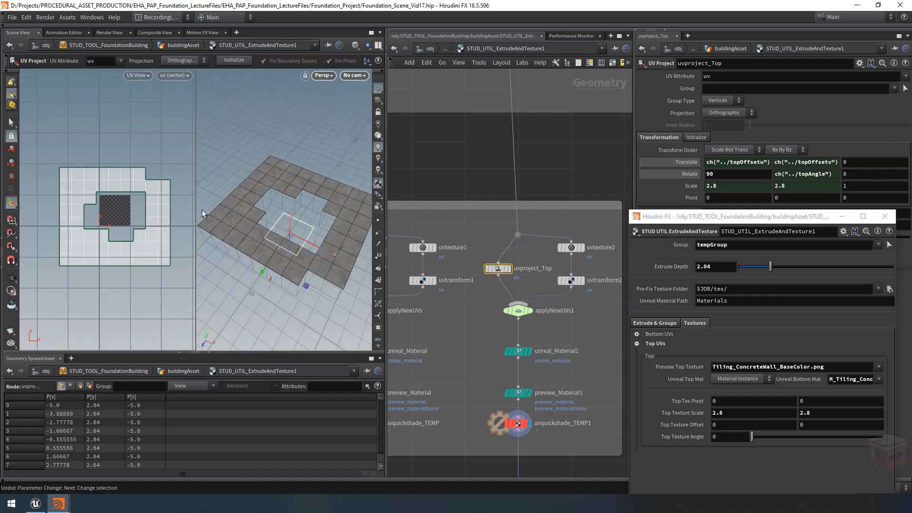
{"action": "right_click_drag", "start_coordinate": [268, 225], "coordinate": [330, 201], "text": "alt"}
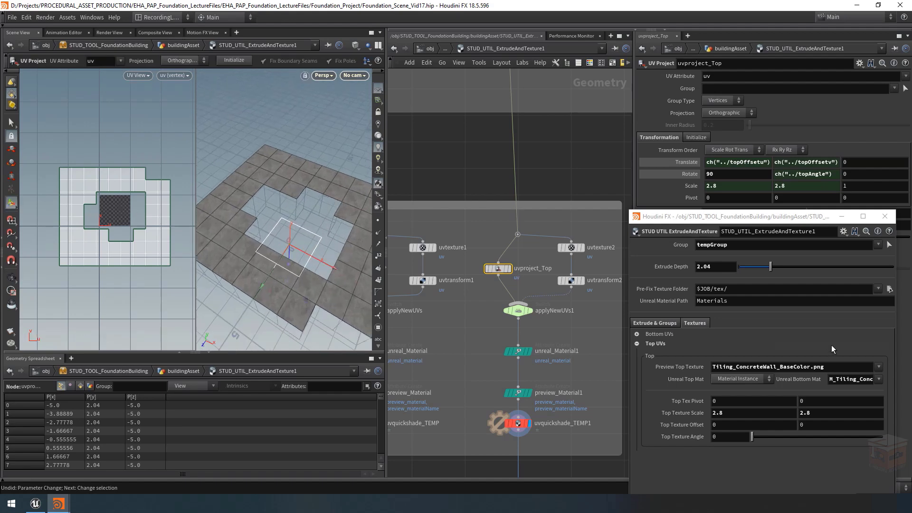
{"action": "left_click", "coordinate": [880, 368]}
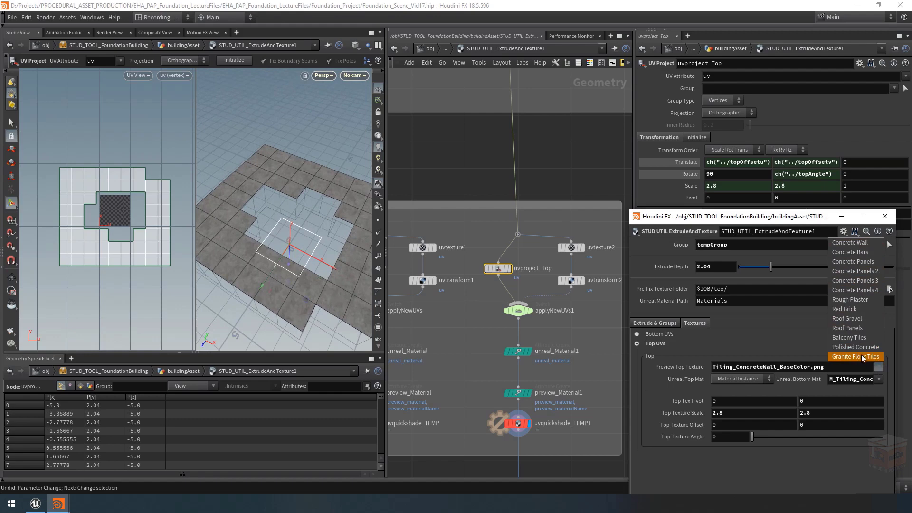
{"action": "left_click", "coordinate": [845, 358]}
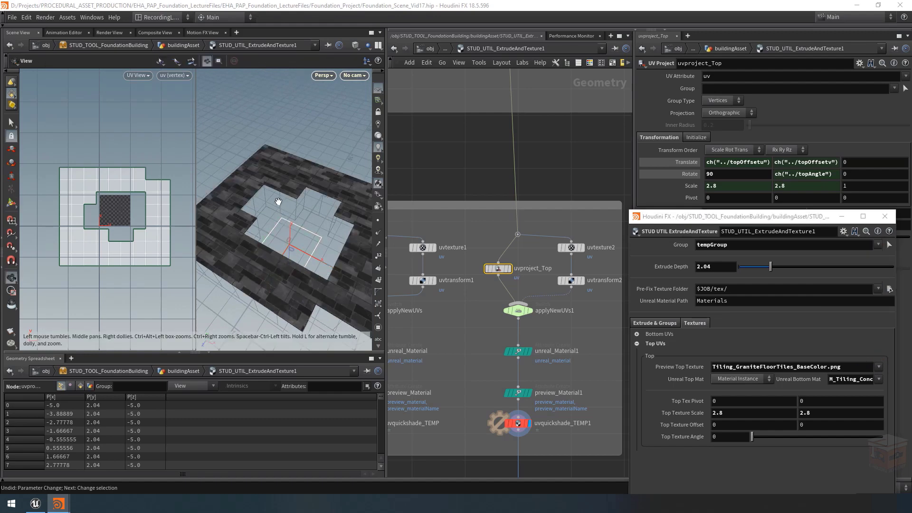
{"action": "mouse_move", "coordinate": [285, 182]}
{"action": "middle_mouse_down", "text": "alt"}
{"action": "mouse_move", "coordinate": [271, 189]}
{"action": "mouse_move", "coordinate": [251, 180]}
{"action": "mouse_move", "coordinate": [291, 192]}
{"action": "middle_mouse_up", "text": "alt"}
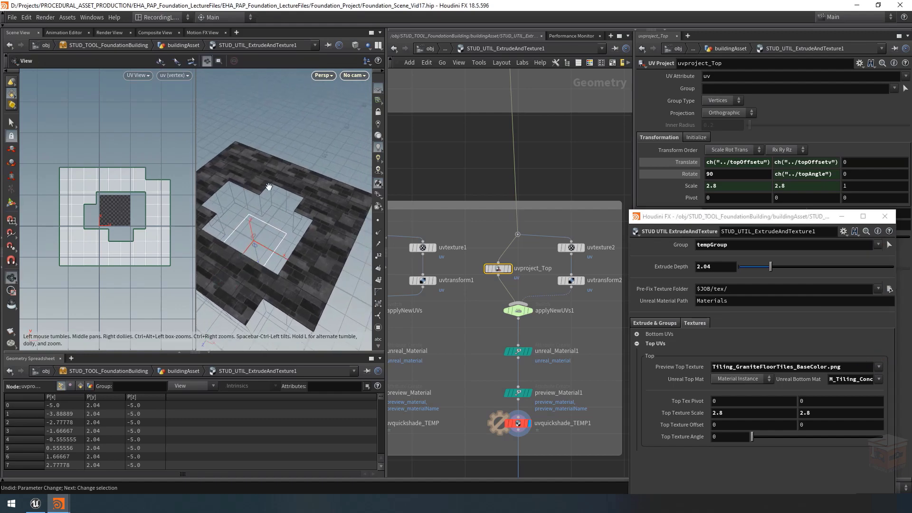
{"action": "left_click_drag", "start_coordinate": [292, 196], "coordinate": [291, 193], "text": "alt"}
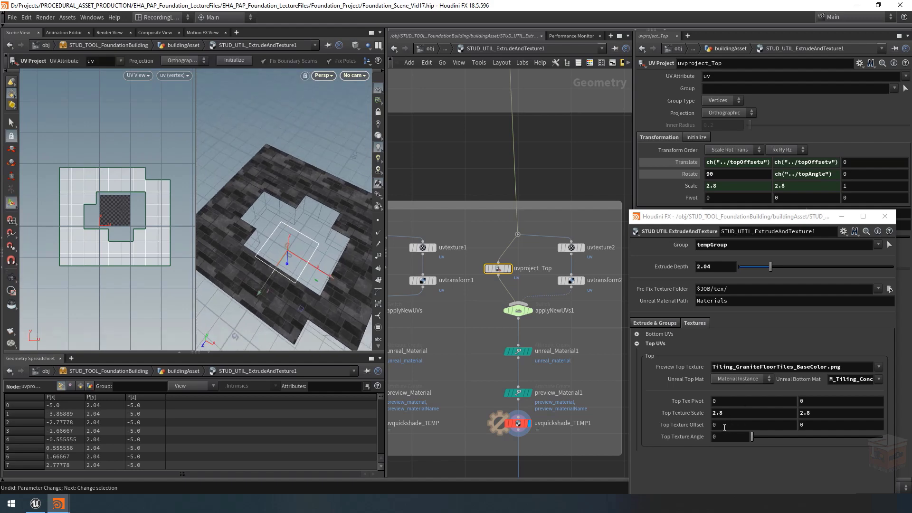
Step: Try a first Top Texture Offset value of -0.16 on the granite tiles and reset it to 0
{"action": "middle_click_drag", "start_coordinate": [724, 427], "coordinate": [552, 425]}
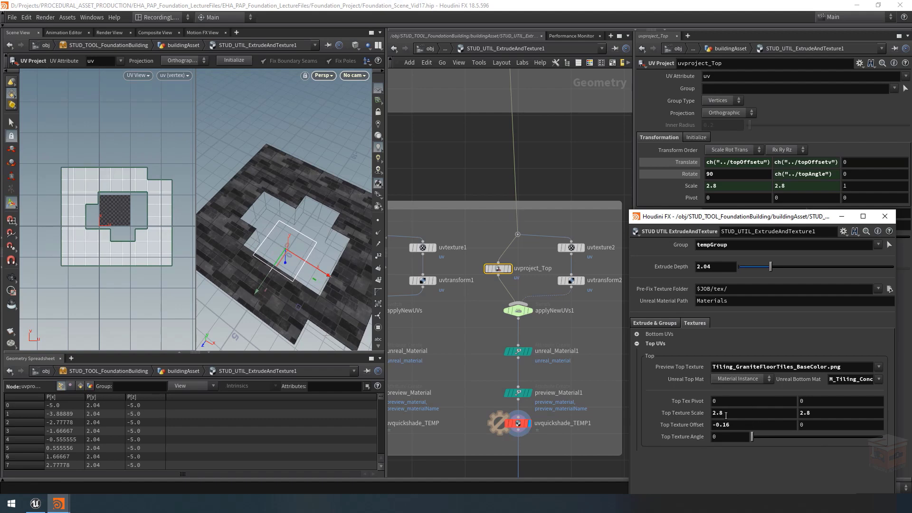
{"action": "left_click_drag", "start_coordinate": [733, 424], "coordinate": [640, 418]}
{"action": "type", "text": "0"}
{"action": "key", "text": "Return"}
Step: Set both components of Top Texture Scale to 1
{"action": "double_click", "coordinate": [754, 413]}
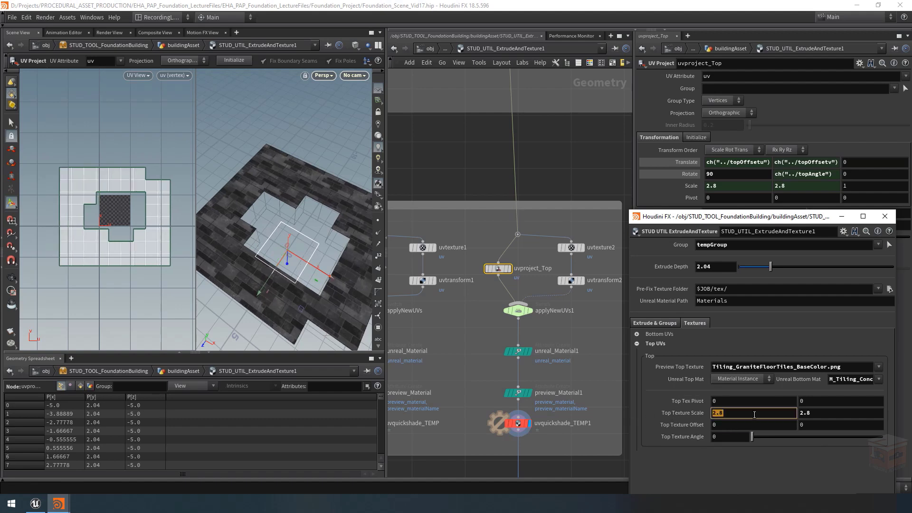
{"action": "type", "text": "1"}
{"action": "key", "text": "Tab"}
{"action": "type", "text": "1"}
{"action": "key", "text": "Return"}
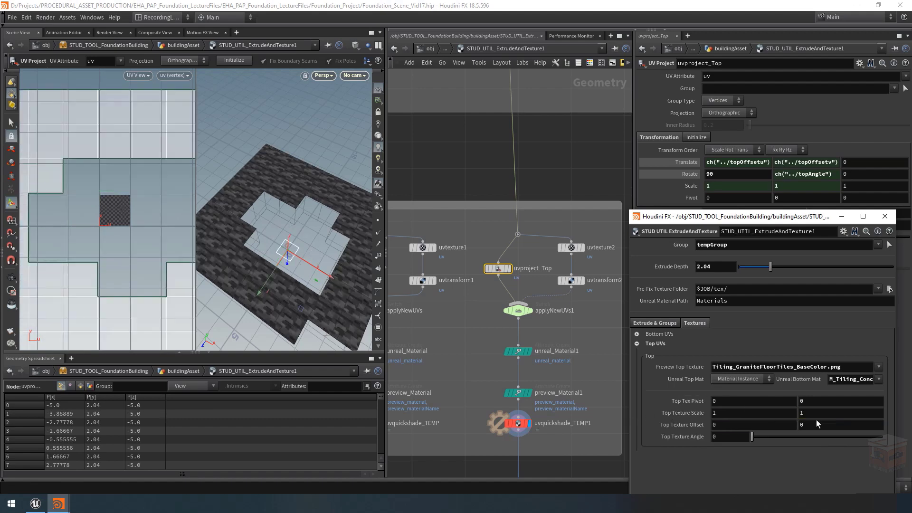
Step: Try a first Top Texture Offset value of 1 on a close-up of the tiles and restore the default
{"action": "left_click_drag", "start_coordinate": [293, 185], "coordinate": [307, 197], "text": "alt"}
{"action": "right_click_drag", "start_coordinate": [307, 198], "coordinate": [476, 217], "text": "alt"}
{"action": "left_click_drag", "start_coordinate": [314, 221], "coordinate": [291, 225], "text": "alt"}
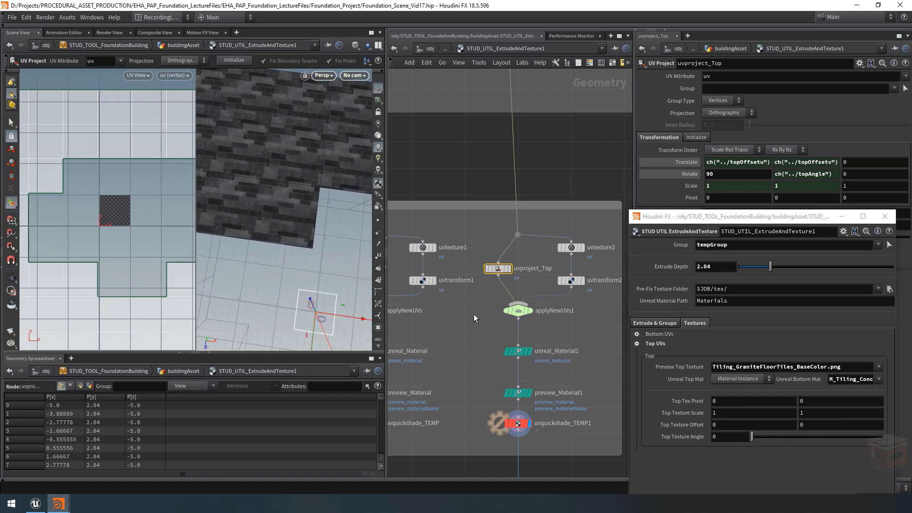
{"action": "left_click", "coordinate": [731, 425]}
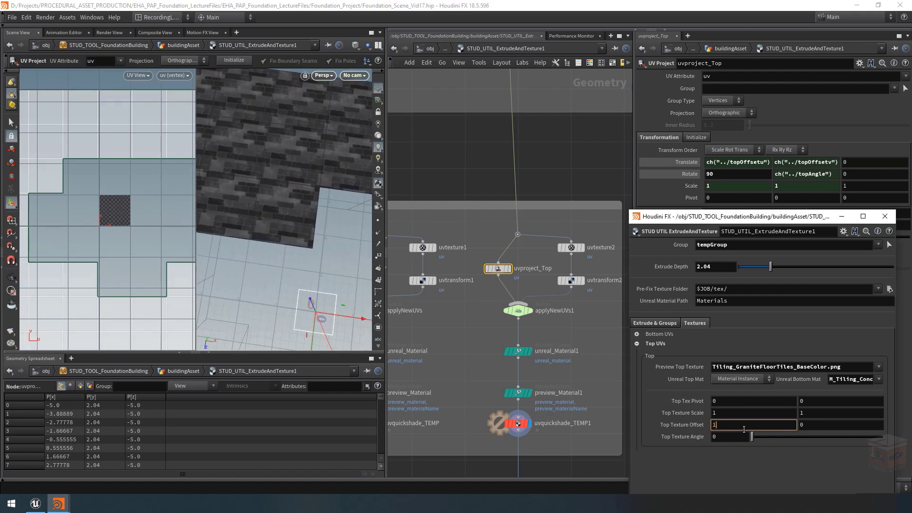
{"action": "type", "text": "1"}
{"action": "key", "text": "Return"}
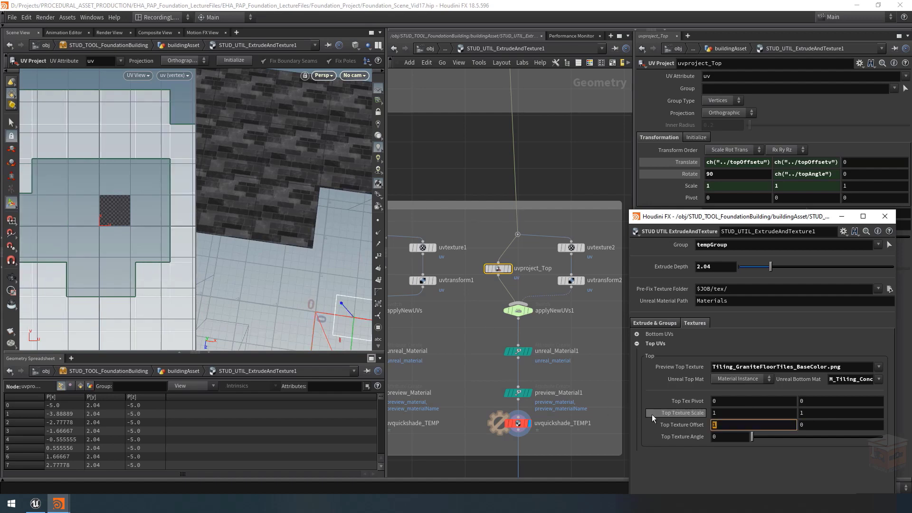
{"action": "middle_click", "coordinate": [689, 422], "text": "ctrl"}
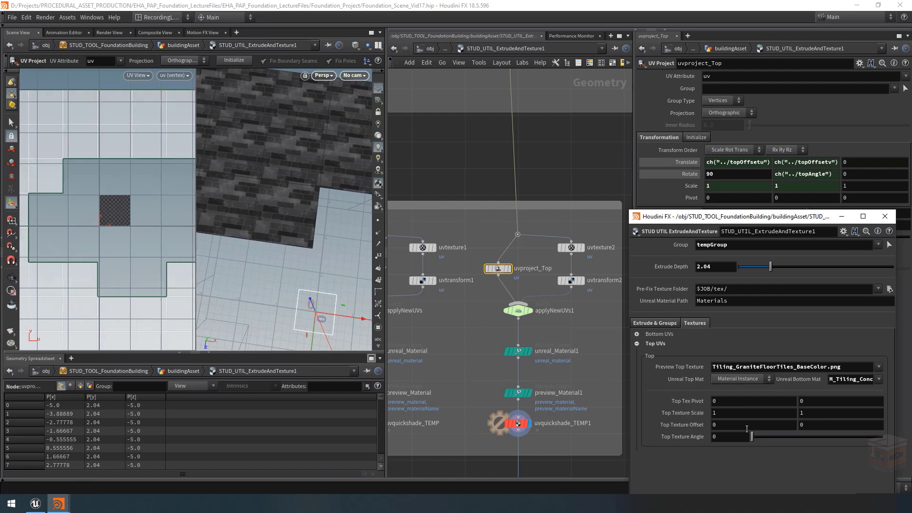
Step: Set the first Top Texture Offset component to -1 and check the shifted layout in the UV view
{"action": "left_click", "coordinate": [727, 425]}
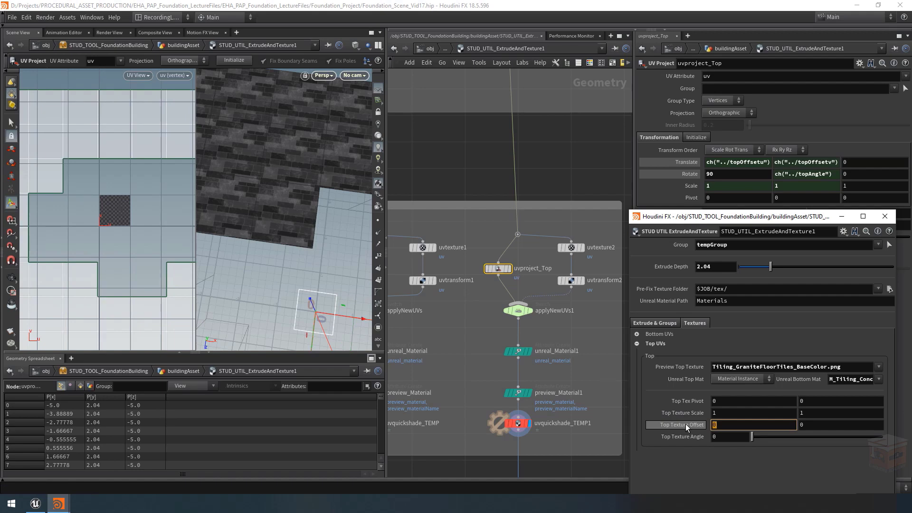
{"action": "type", "text": "1"}
{"action": "key", "text": "Return"}
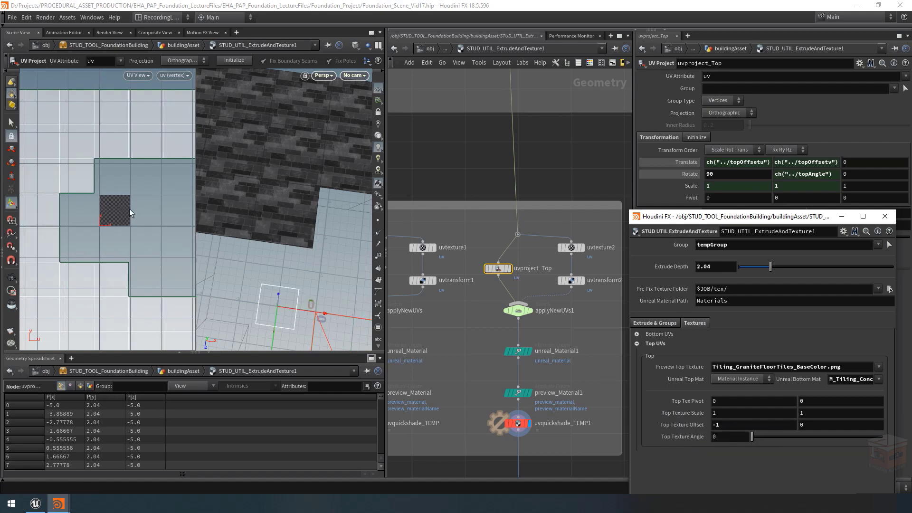
{"action": "scroll", "coordinate": [129, 217], "scroll_direction": "down", "scroll_amount": 5}
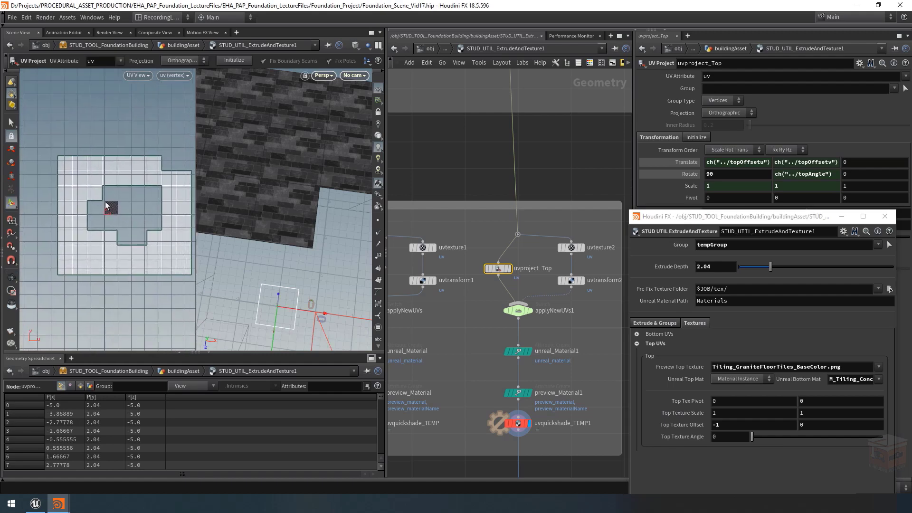
Step: Reset the first Top Texture Offset component to 0
{"action": "left_click", "coordinate": [735, 413]}
{"action": "double_click", "coordinate": [745, 426]}
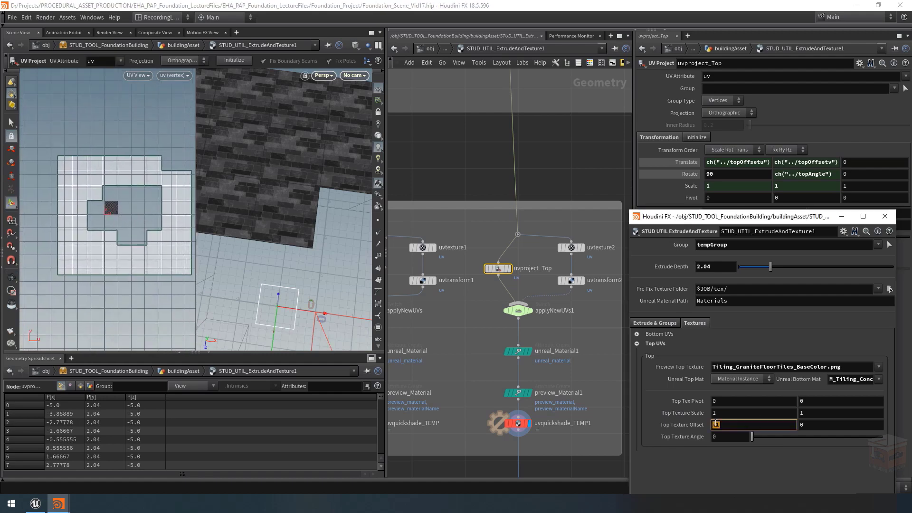
{"action": "type", "text": "0"}
{"action": "key", "text": "Return"}
Step: Set both components of Top Texture Scale to 1.5
{"action": "double_click", "coordinate": [741, 413]}
{"action": "type", "text": "1.5"}
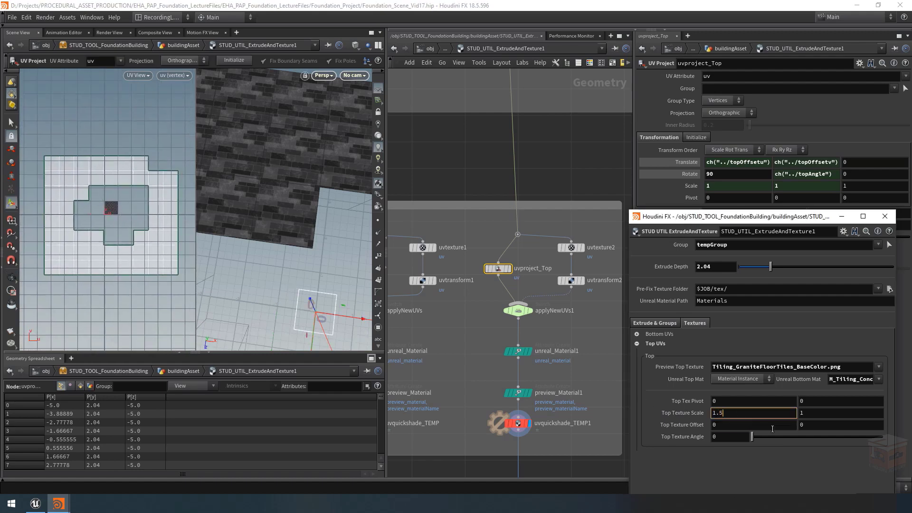
{"action": "key", "text": "Tab"}
{"action": "type", "text": "1.5"}
{"action": "key", "text": "Return"}
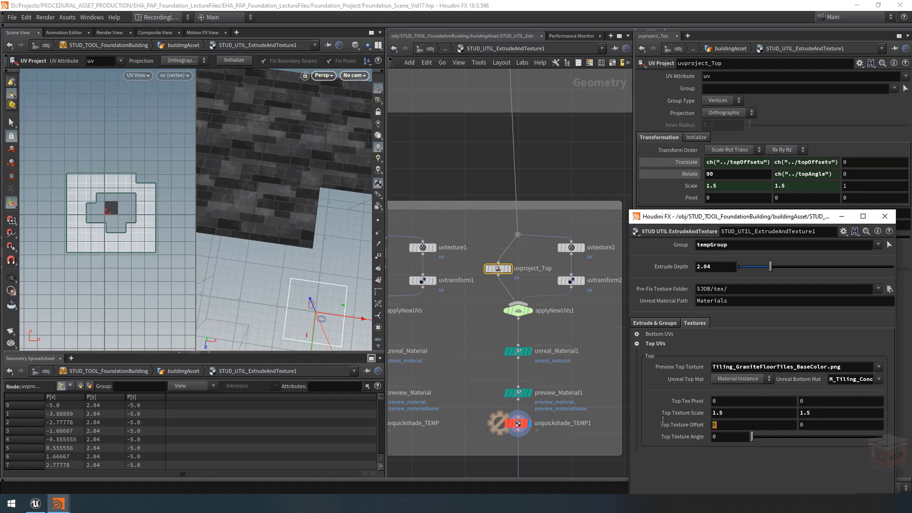
Step: Try a first Top Texture Offset value of 1 at the enlarged texture scale and return it to 0
{"action": "left_click", "coordinate": [731, 424]}
{"action": "type", "text": "1"}
{"action": "key", "text": "Return"}
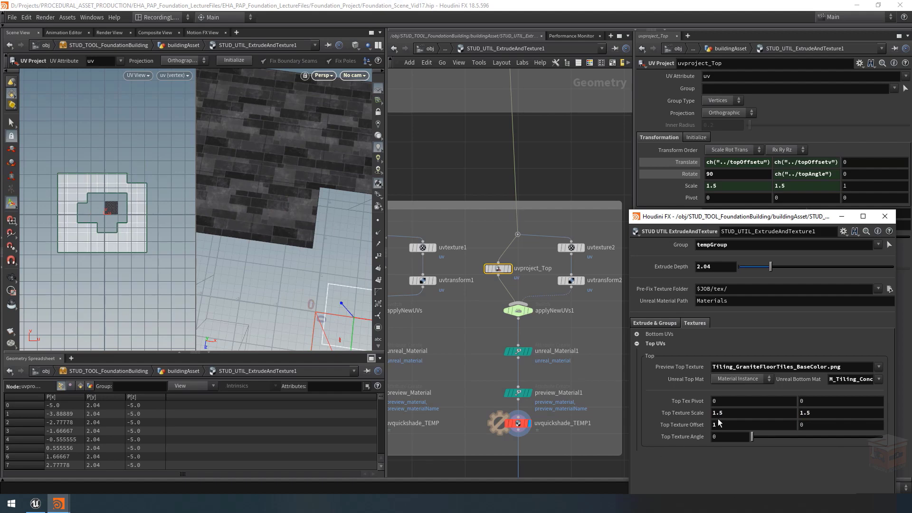
{"action": "type", "text": "0"}
{"action": "key", "text": "Return"}
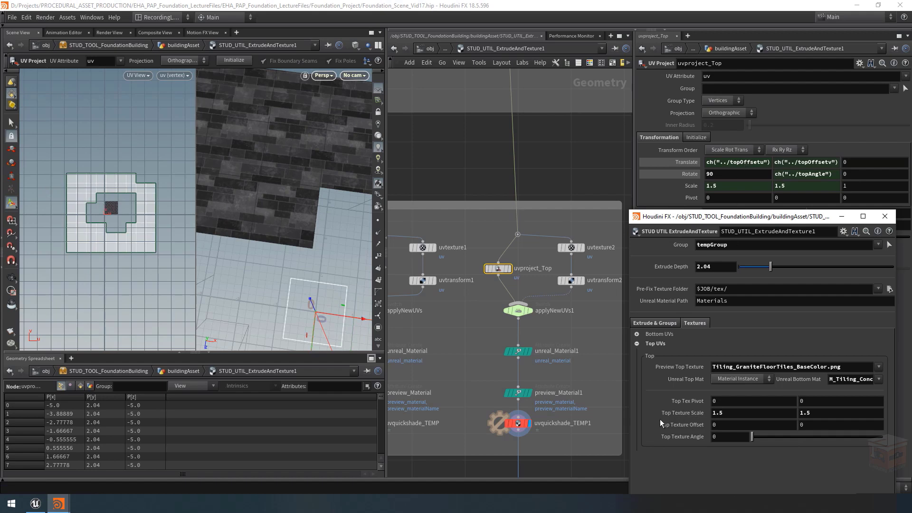
Step: Multiply the topOffsetu expression in uvproject_Top's first Translate component by a relative reference to the first Top Texture Scale component
{"action": "right_click", "coordinate": [723, 411]}
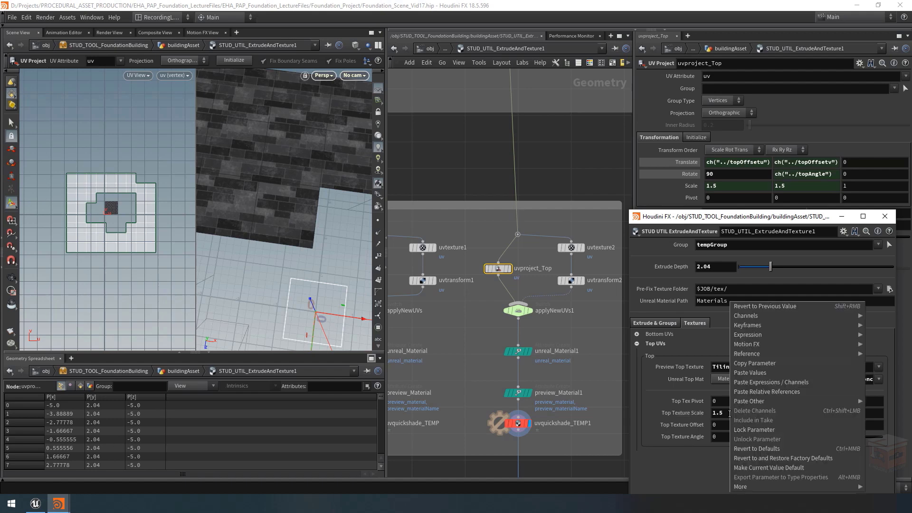
{"action": "left_click", "coordinate": [768, 363]}
{"action": "left_click", "coordinate": [708, 162]}
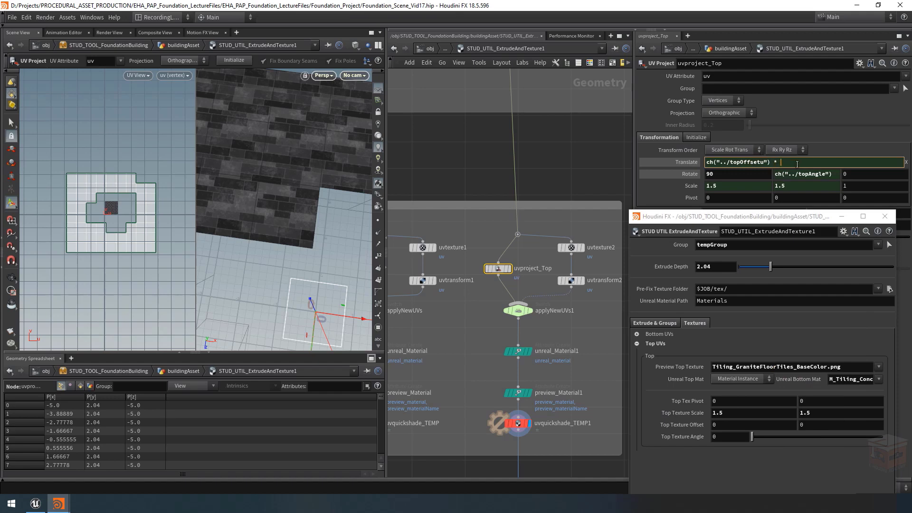
{"action": "type", "text": "*"}
{"action": "right_click", "coordinate": [792, 161]}
{"action": "left_click", "coordinate": [849, 253]}
{"action": "key", "text": "Return"}
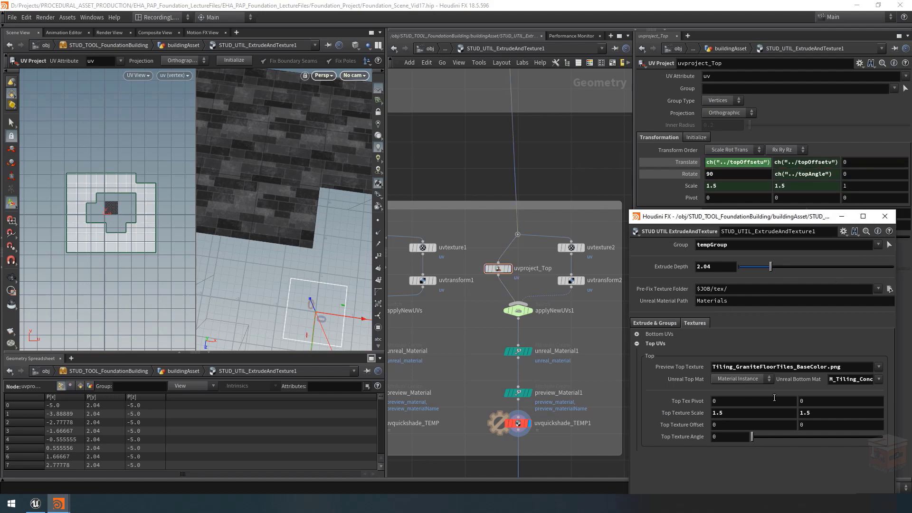
Step: Multiply the topOffsetv expression in uvproject_Top's second Translate component by a relative reference to the second Top Texture Scale component
{"action": "right_click", "coordinate": [813, 414]}
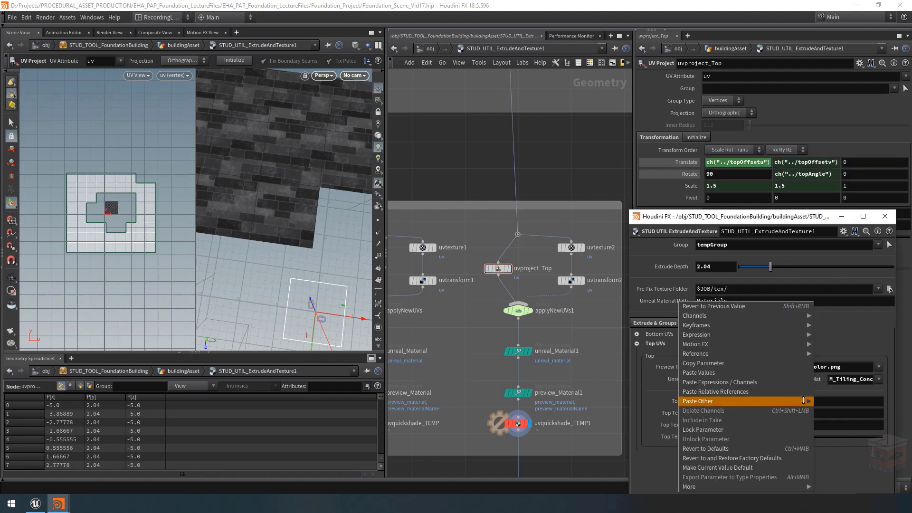
{"action": "left_click", "coordinate": [725, 363]}
{"action": "left_click", "coordinate": [781, 162]}
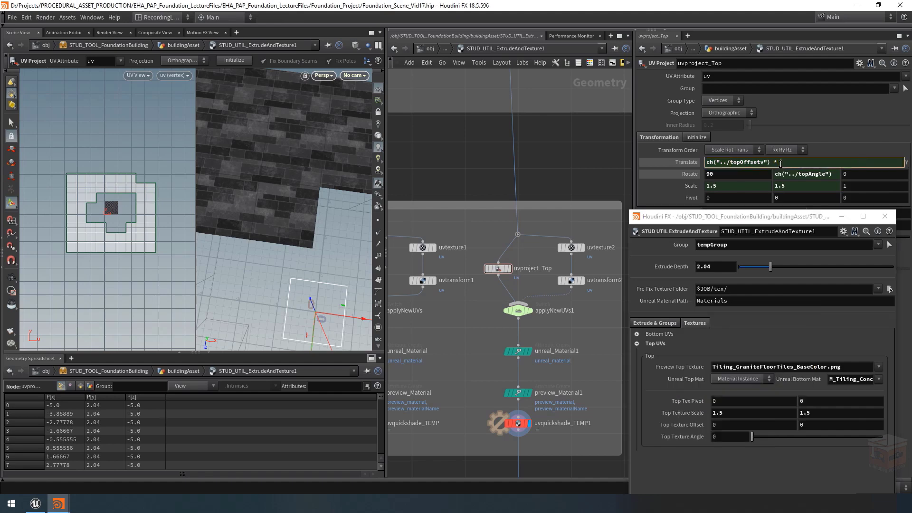
{"action": "right_click", "coordinate": [776, 160]}
{"action": "left_click", "coordinate": [841, 254]}
{"action": "key", "text": "Return"}
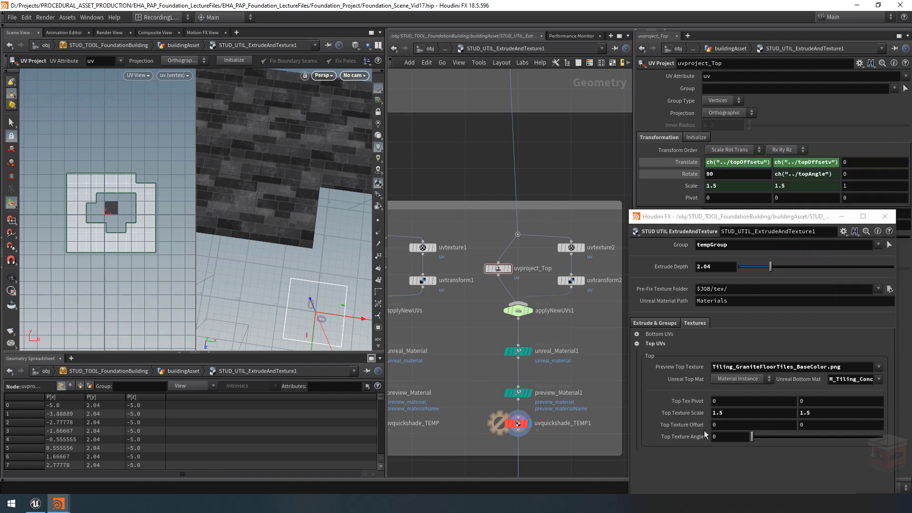
Step: Set the first Top Texture Offset component to 1 to test the scale-multiplied translation
{"action": "middle_click_drag", "start_coordinate": [722, 426], "coordinate": [828, 441]}
{"action": "middle_click_drag", "start_coordinate": [657, 435], "coordinate": [807, 440]}
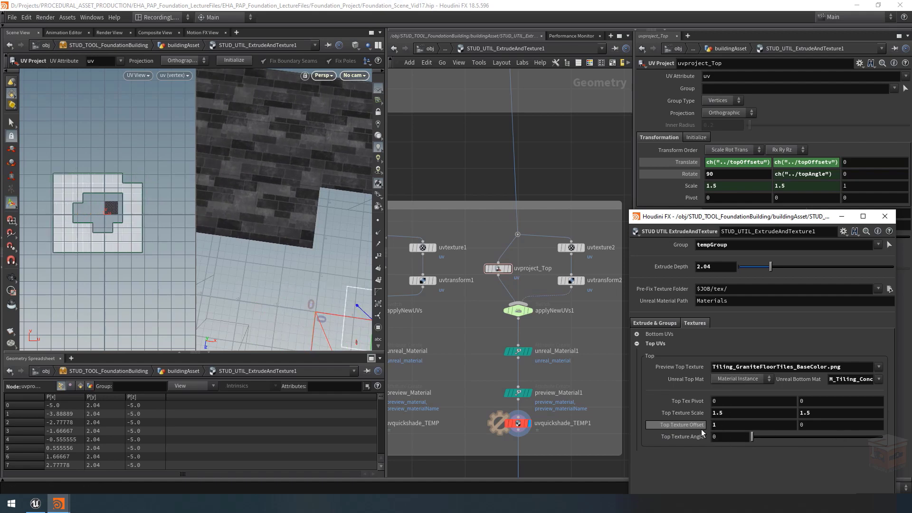
{"action": "key", "text": "ctrl+z"}
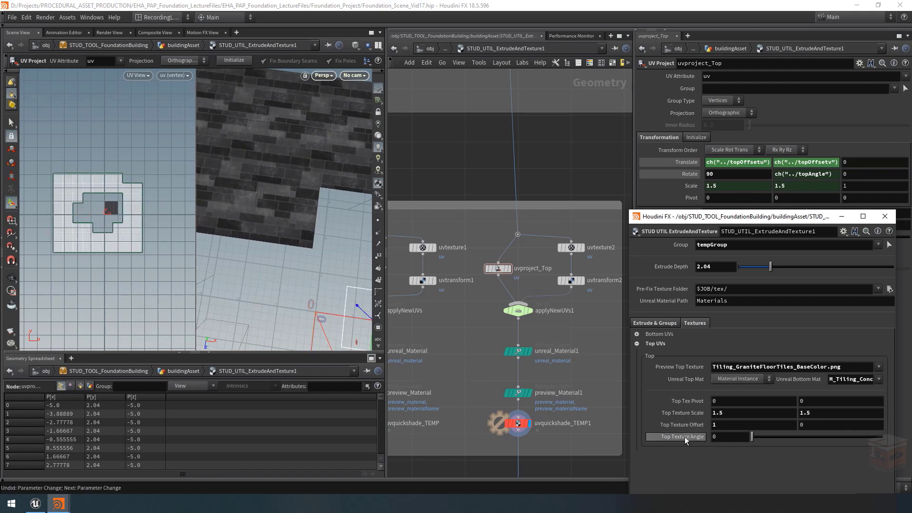
Step: Try a Top Texture Angle of 10 with the offset applied and undo it
{"action": "left_click", "coordinate": [731, 437]}
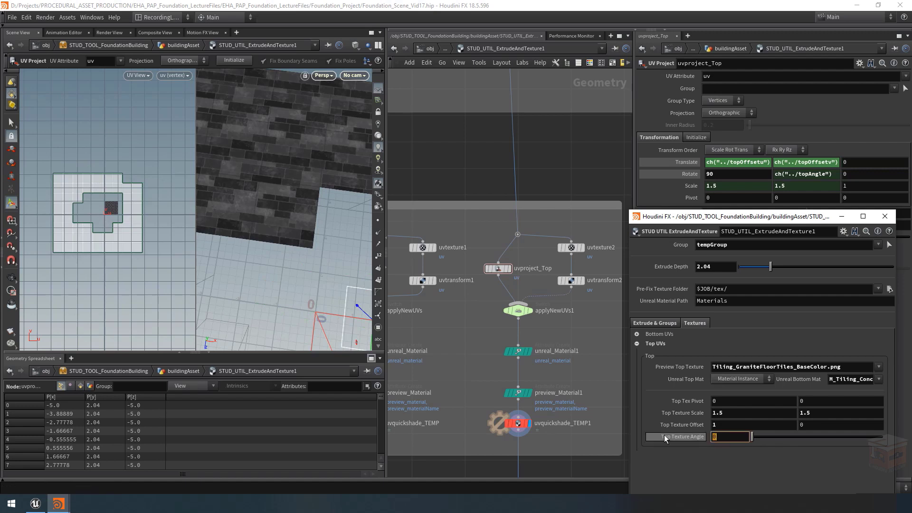
{"action": "type", "text": "1"}
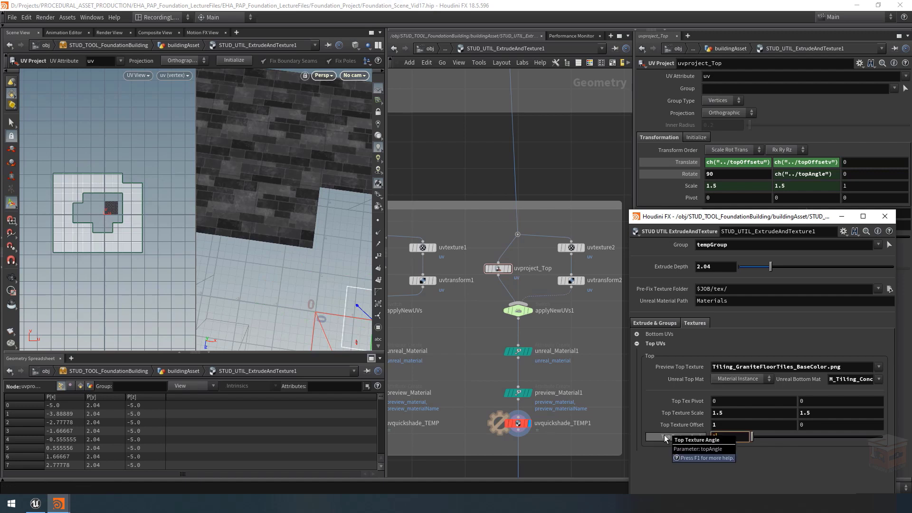
{"action": "type", "text": "0"}
{"action": "key", "text": "Return"}
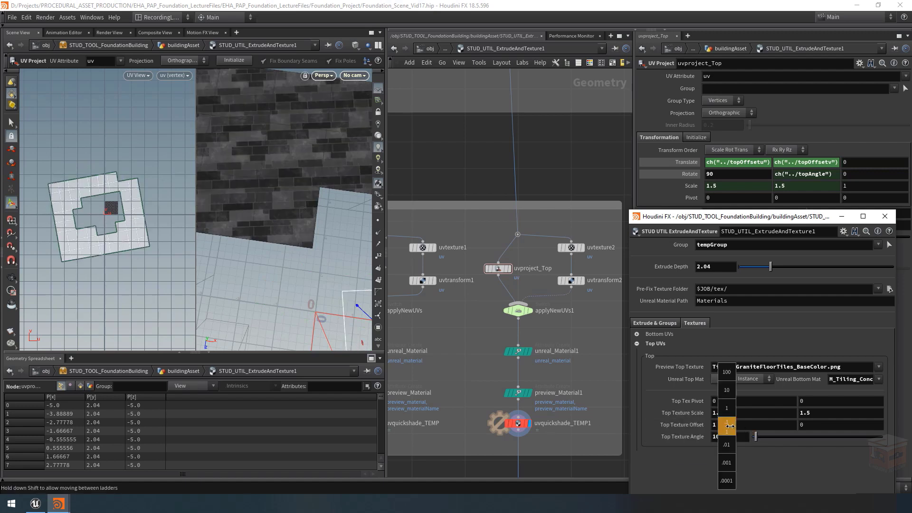
{"action": "mouse_move", "coordinate": [726, 435]}
{"action": "middle_mouse_down"}
{"action": "mouse_move", "coordinate": [726, 427]}
{"action": "mouse_move", "coordinate": [712, 427]}
{"action": "mouse_move", "coordinate": [741, 426]}
{"action": "mouse_move", "coordinate": [726, 428]}
{"action": "mouse_move", "coordinate": [727, 463]}
{"action": "mouse_move", "coordinate": [739, 425]}
{"action": "middle_mouse_up"}
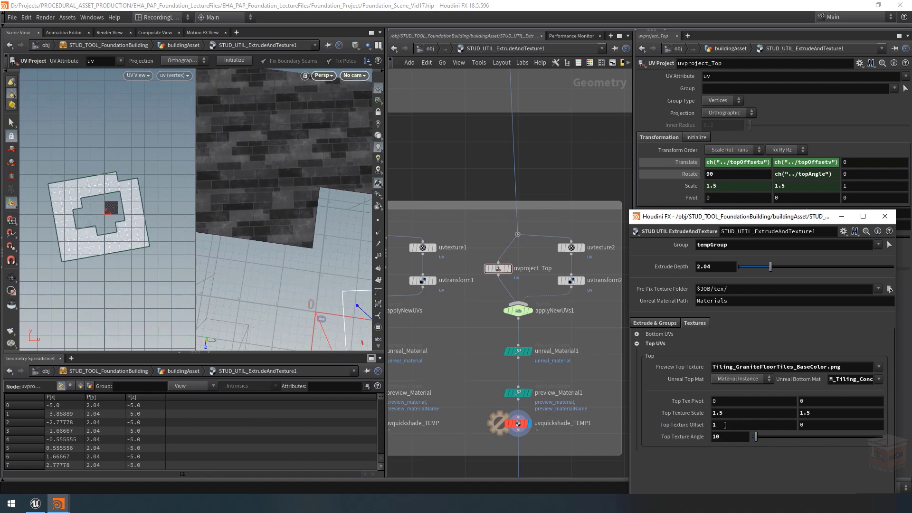
{"action": "key", "text": "ctrl+z"}
{"action": "key", "text": "ctrl+z"}
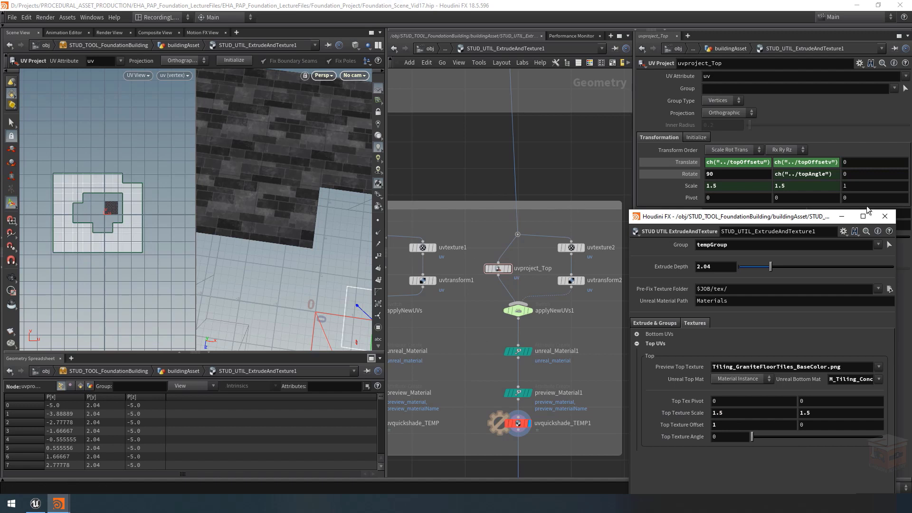
Step: Change uvproject_Top's transform order to Scale Trans Rot and test it with a Top Texture Angle of 53
{"action": "left_click", "coordinate": [726, 151]}
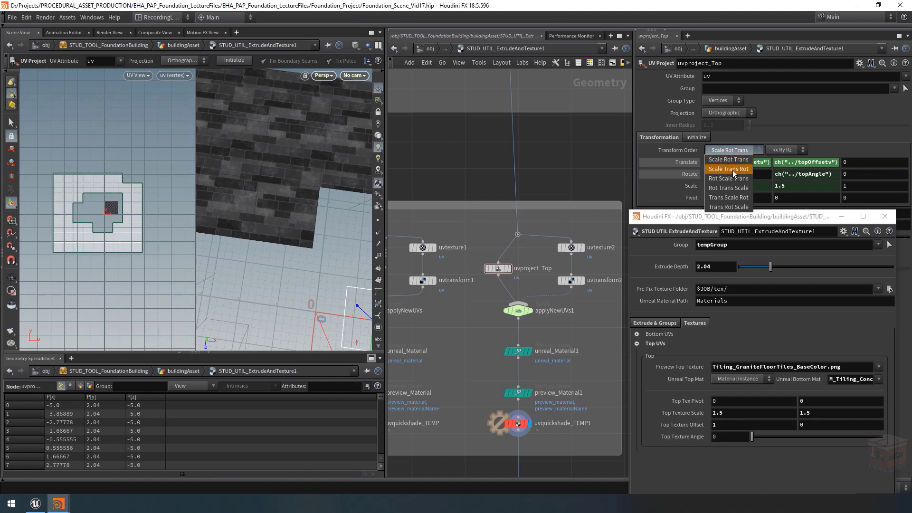
{"action": "left_click", "coordinate": [740, 170]}
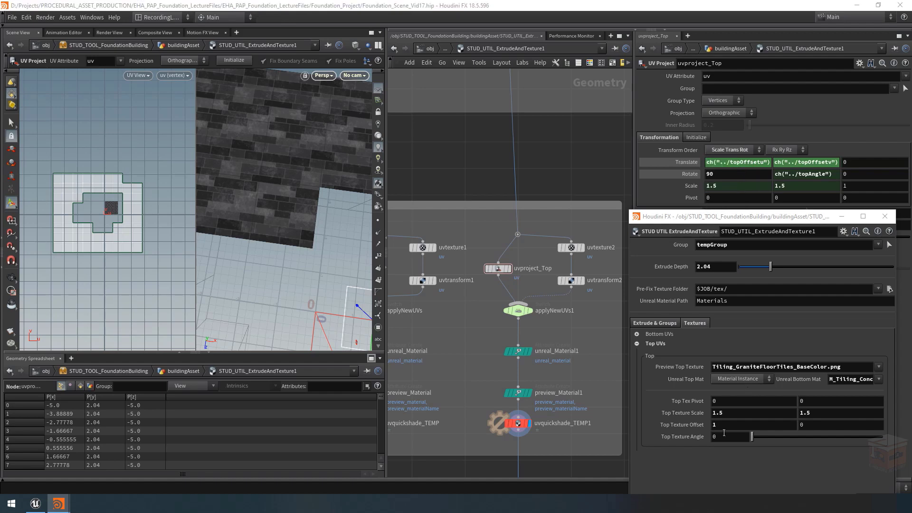
{"action": "left_click_drag", "start_coordinate": [751, 436], "coordinate": [771, 436]}
{"action": "mouse_move", "coordinate": [720, 425]}
{"action": "middle_mouse_down"}
{"action": "mouse_move", "coordinate": [672, 419]}
{"action": "mouse_move", "coordinate": [618, 434]}
{"action": "mouse_move", "coordinate": [721, 427]}
{"action": "middle_mouse_up"}
{"action": "right_click_drag", "start_coordinate": [323, 226], "coordinate": [225, 212], "text": "alt"}
{"action": "middle_click_drag", "start_coordinate": [315, 238], "coordinate": [290, 219], "text": "alt"}
{"action": "right_click_drag", "start_coordinate": [289, 219], "coordinate": [248, 204], "text": "alt"}
{"action": "middle_click_drag", "start_coordinate": [341, 233], "coordinate": [305, 210], "text": "alt"}
{"action": "mouse_move", "coordinate": [305, 210]}
{"action": "left_mouse_down", "text": "alt"}
{"action": "mouse_move", "coordinate": [297, 205]}
{"action": "mouse_move", "coordinate": [306, 213]}
{"action": "left_mouse_up", "text": "alt"}
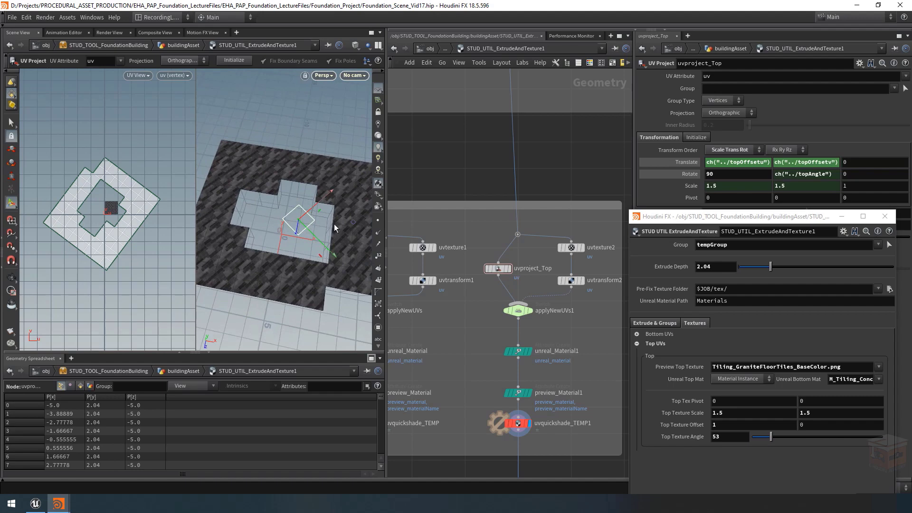
Step: Set the Top Texture Angle to 83 and check the rotated granite tiles on the whole top surface
{"action": "left_click_drag", "start_coordinate": [755, 216], "coordinate": [757, 231]}
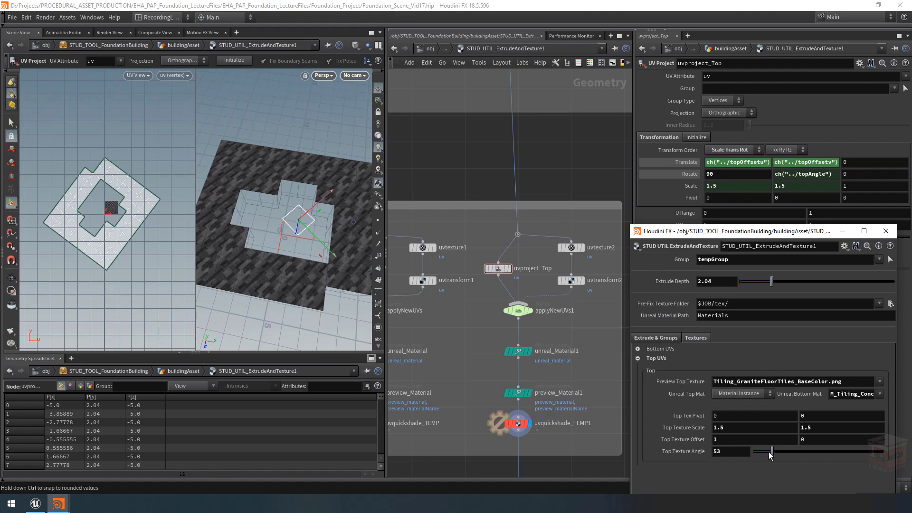
{"action": "mouse_move", "coordinate": [772, 451]}
{"action": "left_mouse_down"}
{"action": "mouse_move", "coordinate": [749, 454]}
{"action": "mouse_move", "coordinate": [838, 457]}
{"action": "mouse_move", "coordinate": [728, 455]}
{"action": "mouse_move", "coordinate": [862, 451]}
{"action": "mouse_move", "coordinate": [756, 452]}
{"action": "mouse_move", "coordinate": [815, 450]}
{"action": "mouse_move", "coordinate": [783, 459]}
{"action": "left_mouse_up"}
{"action": "middle_click_drag", "start_coordinate": [291, 249], "coordinate": [317, 246], "text": "alt"}
{"action": "scroll", "coordinate": [309, 267], "scroll_direction": "down", "scroll_amount": 3}
{"action": "key", "text": "Return"}
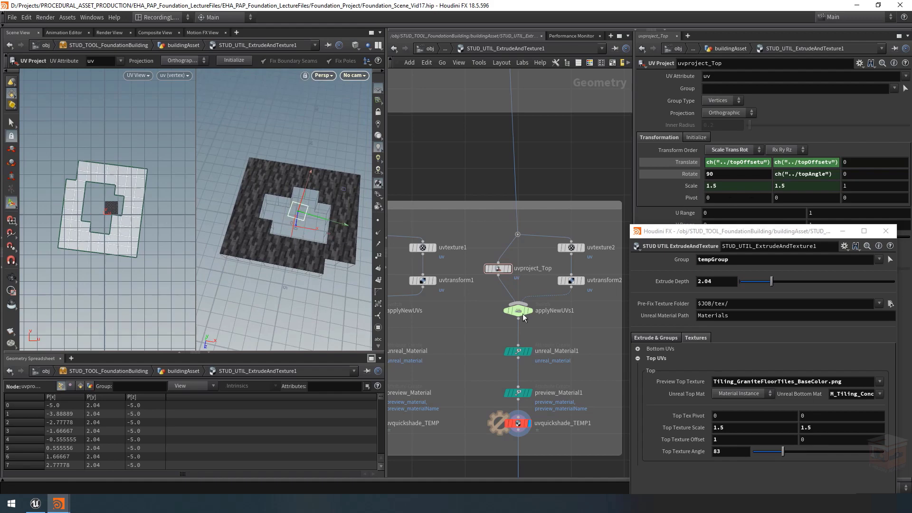
Step: Select the cleanScaleAndRot Attribute Delete node near the network input and display its output
{"action": "key", "text": "h"}
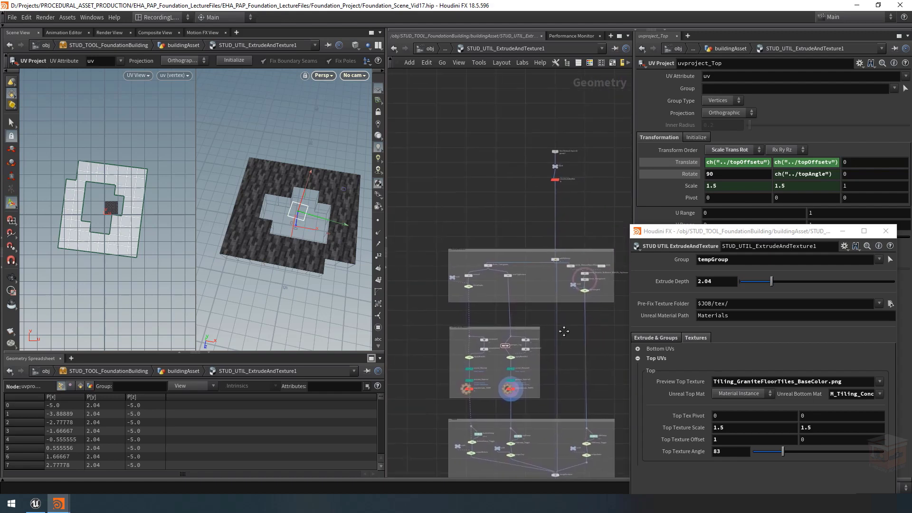
{"action": "scroll", "coordinate": [544, 171], "scroll_direction": "up", "scroll_amount": 5}
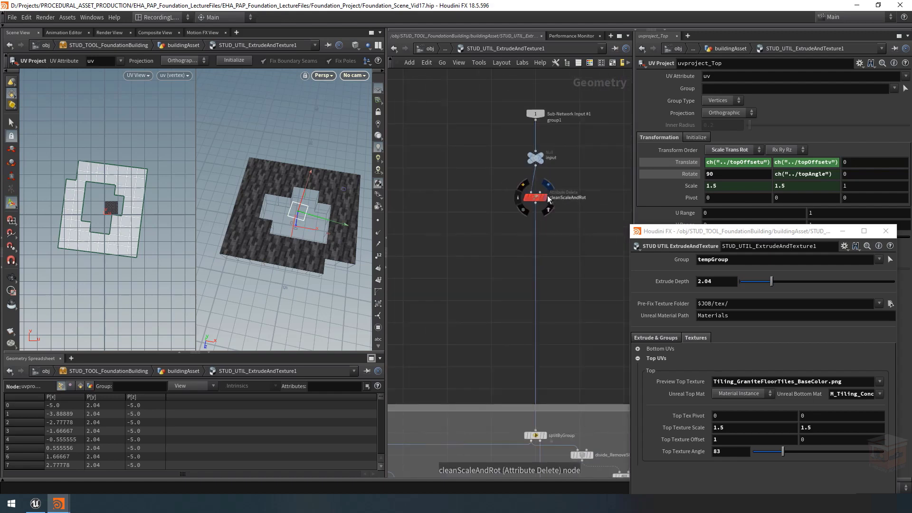
{"action": "left_click", "coordinate": [537, 202]}
{"action": "left_click", "coordinate": [535, 201]}
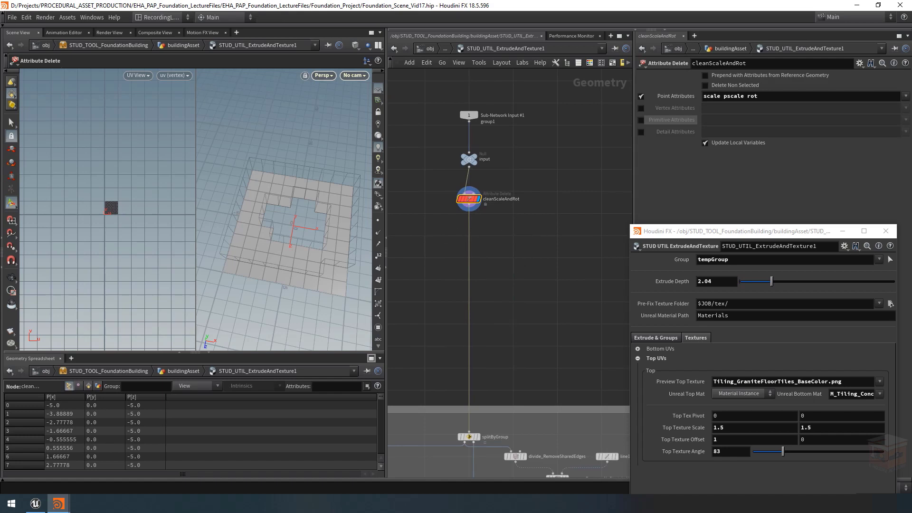
Step: Insert a Null node into the wire between cleanScaleAndRot and splitByGroup
{"action": "scroll", "coordinate": [494, 270], "scroll_direction": "down", "scroll_amount": 6}
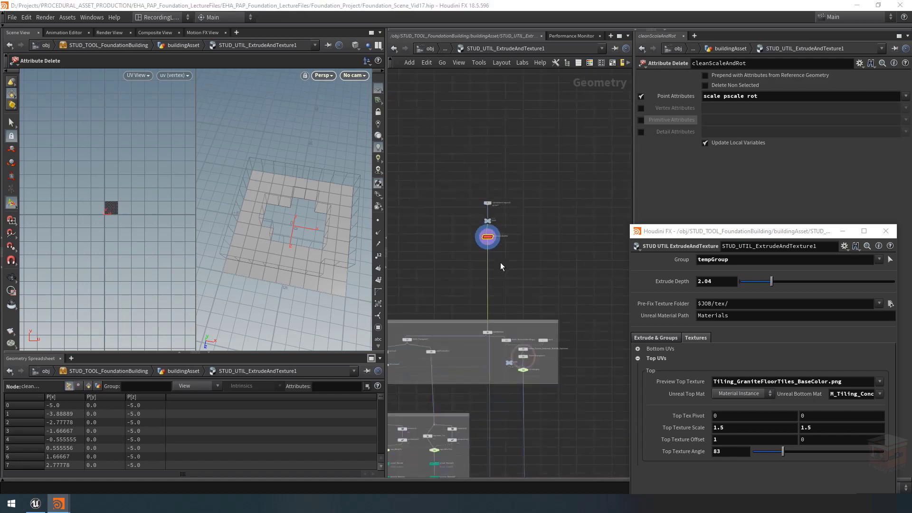
{"action": "middle_click_drag", "start_coordinate": [475, 306], "coordinate": [531, 263]}
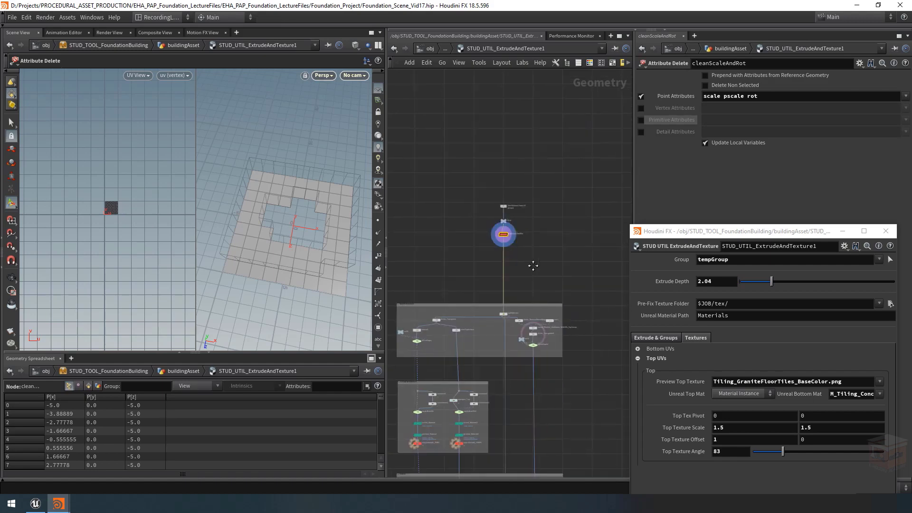
{"action": "scroll", "coordinate": [517, 243], "scroll_direction": "up", "scroll_amount": 3}
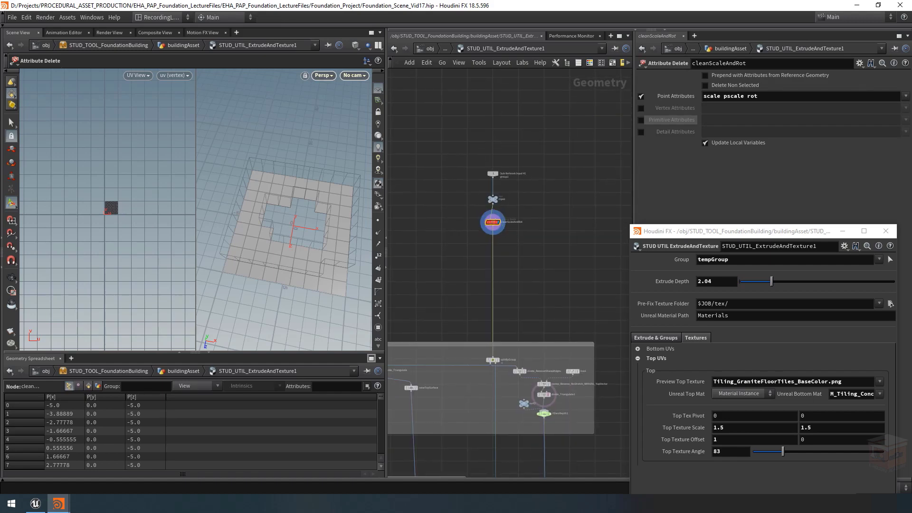
{"action": "left_click", "coordinate": [890, 304]}
{"action": "scroll", "coordinate": [496, 258], "scroll_direction": "up", "scroll_amount": 5}
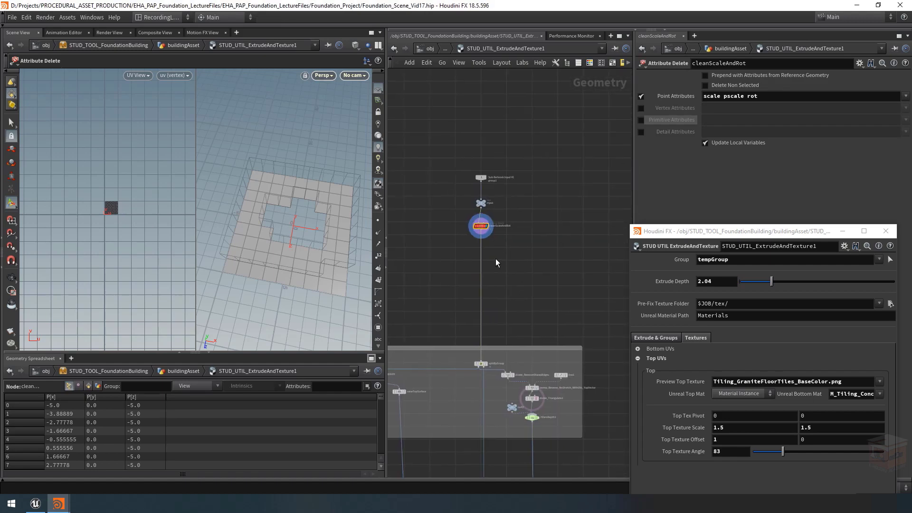
{"action": "middle_click_drag", "start_coordinate": [531, 260], "coordinate": [529, 261]}
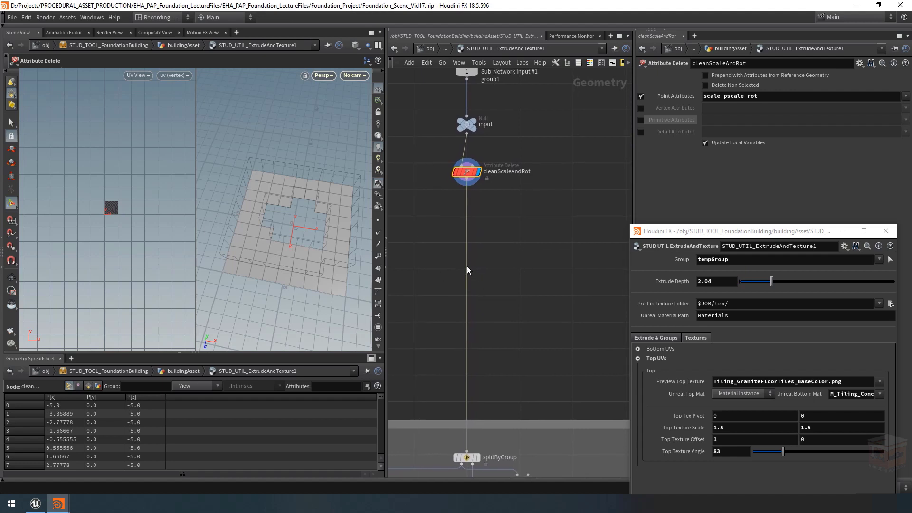
{"action": "key", "text": "Tab"}
{"action": "type", "text": "null"}
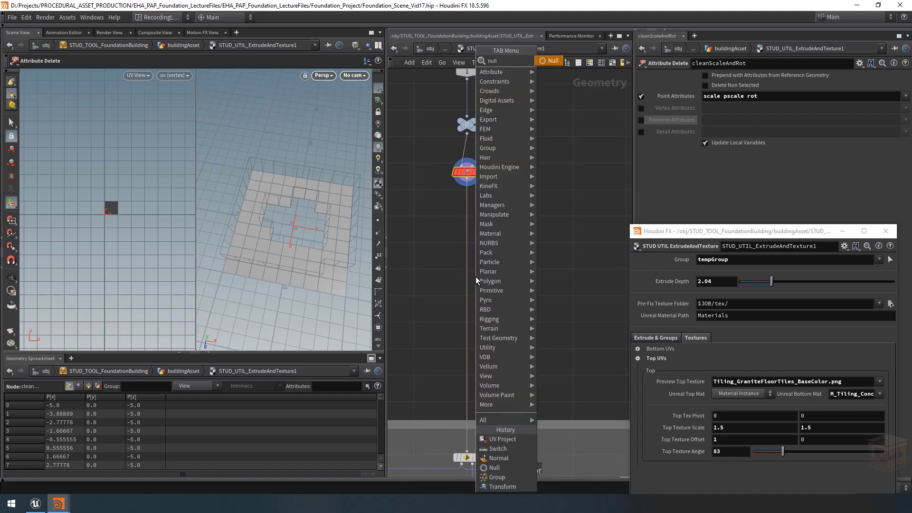
{"action": "key", "text": "Return"}
{"action": "left_click", "coordinate": [480, 273]}
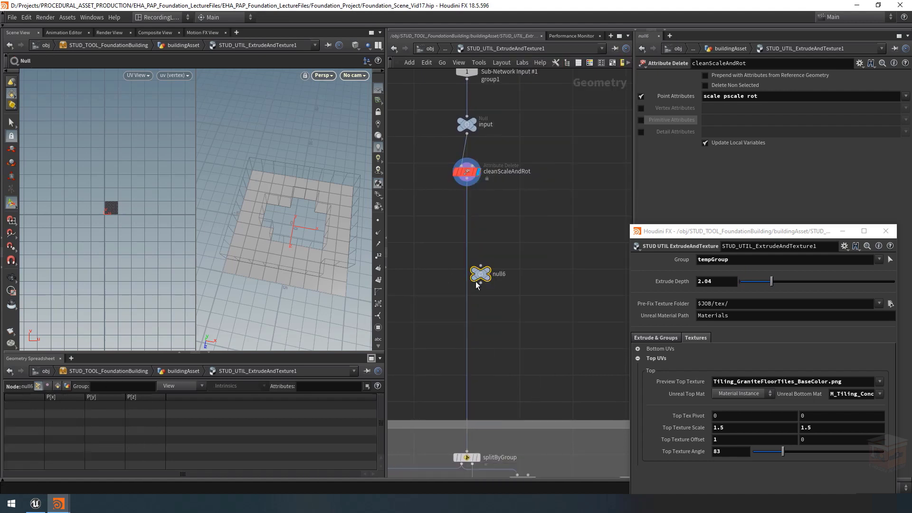
{"action": "mouse_move", "coordinate": [468, 288]}
{"action": "left_mouse_down"}
{"action": "mouse_move", "coordinate": [480, 275]}
{"action": "mouse_move", "coordinate": [471, 276]}
{"action": "left_mouse_up"}
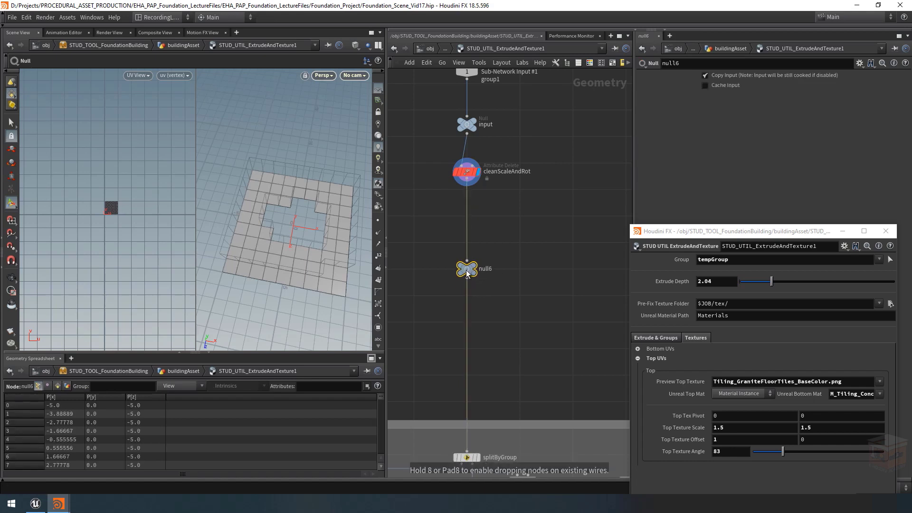
{"action": "scroll", "coordinate": [476, 264], "scroll_direction": "down", "scroll_amount": 6}
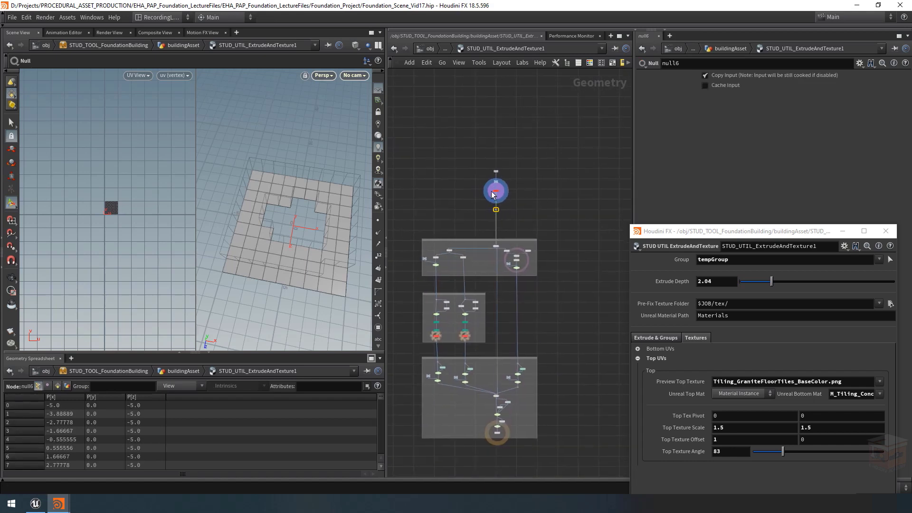
{"action": "scroll", "coordinate": [497, 193], "scroll_direction": "up", "scroll_amount": 6}
{"action": "scroll", "coordinate": [515, 253], "scroll_direction": "down", "scroll_amount": 5}
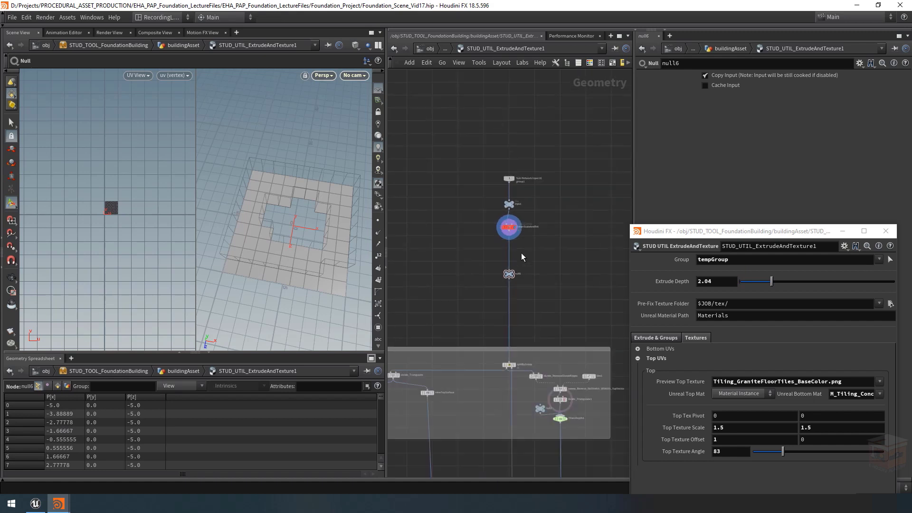
{"action": "middle_click_drag", "start_coordinate": [527, 266], "coordinate": [555, 191]}
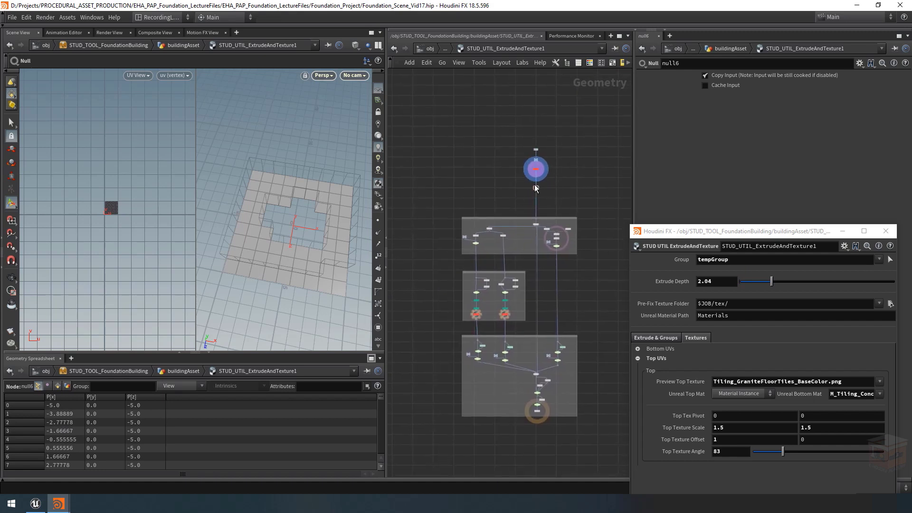
{"action": "mouse_move", "coordinate": [537, 187]}
{"action": "middle_click_drag", "start_coordinate": [558, 187], "coordinate": [561, 188]}
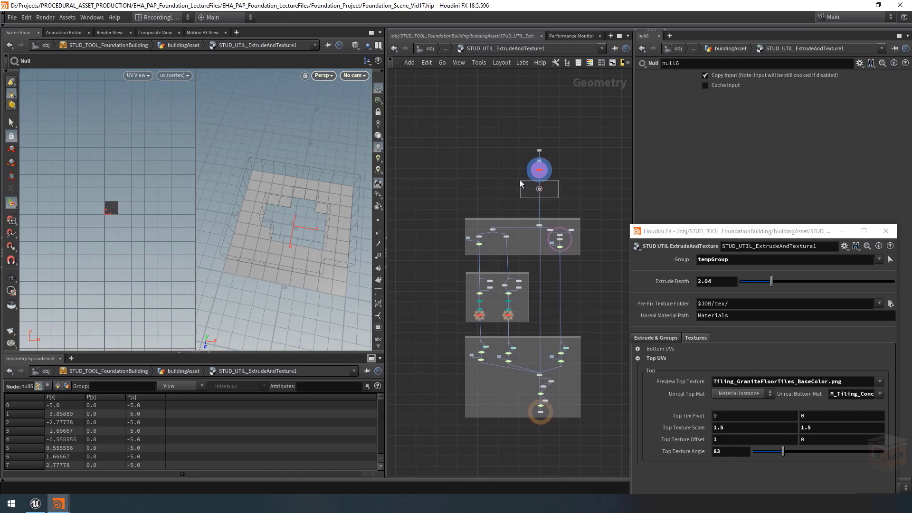
{"action": "left_click_drag", "start_coordinate": [519, 179], "coordinate": [510, 175]}
{"action": "mouse_move", "coordinate": [541, 192]}
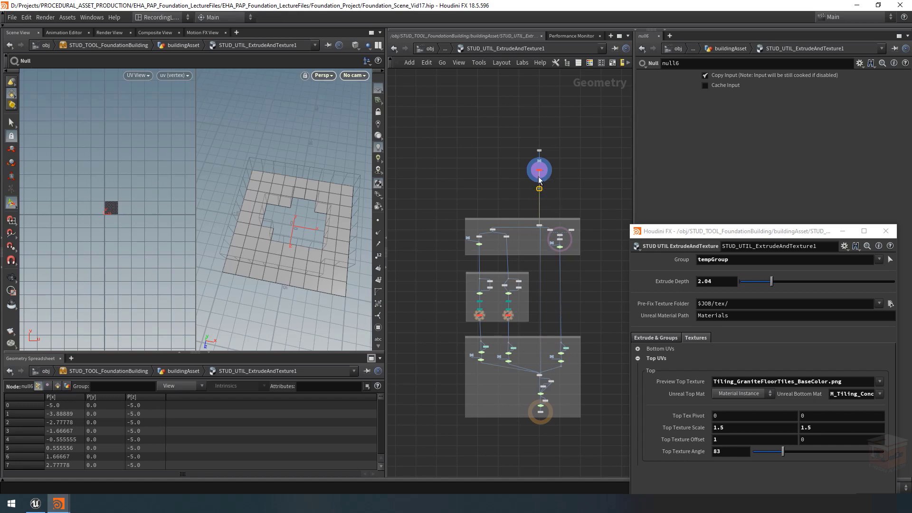
{"action": "scroll", "coordinate": [539, 176], "scroll_direction": "up", "scroll_amount": 6}
{"action": "middle_click_drag", "start_coordinate": [583, 216], "coordinate": [548, 242]}
{"action": "scroll", "coordinate": [524, 251], "scroll_direction": "down", "scroll_amount": 3}
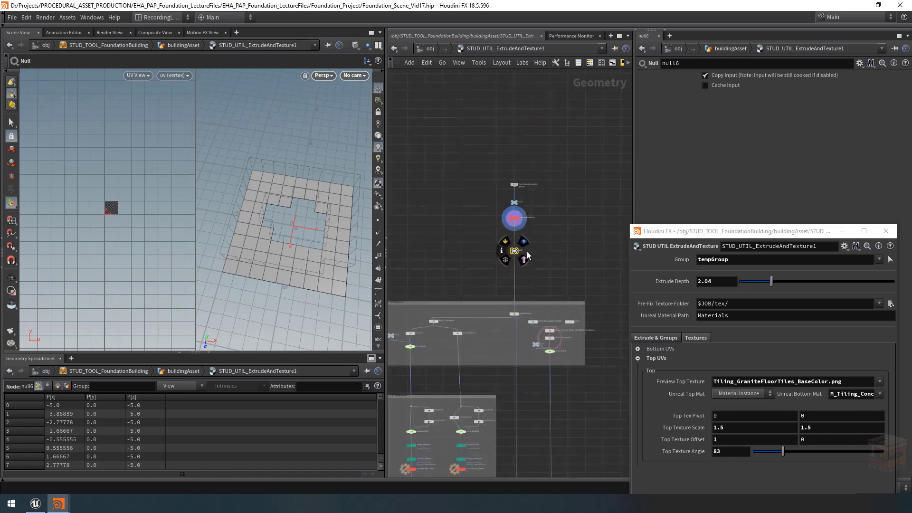
{"action": "key", "text": "h"}
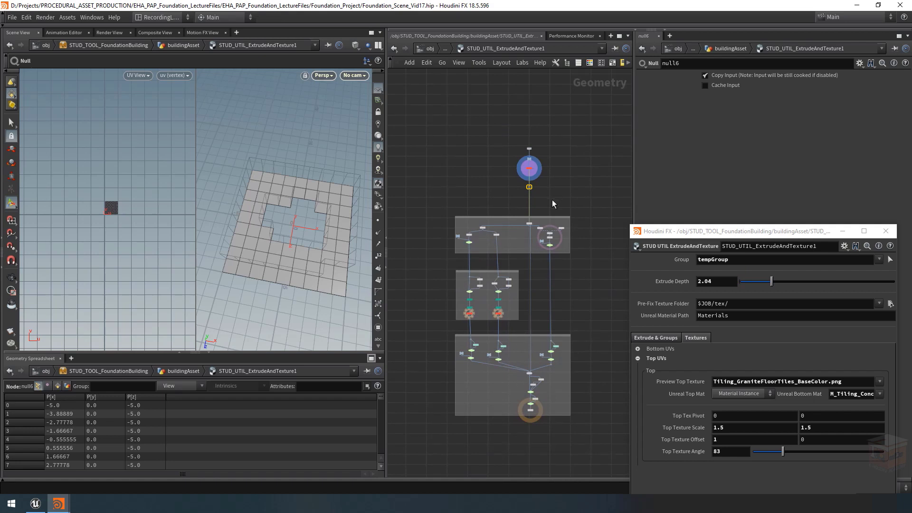
{"action": "middle_click_drag", "start_coordinate": [556, 190], "coordinate": [566, 255]}
{"action": "scroll", "coordinate": [522, 246], "scroll_direction": "up", "scroll_amount": 6}
{"action": "middle_click_drag", "start_coordinate": [602, 287], "coordinate": [540, 298]}
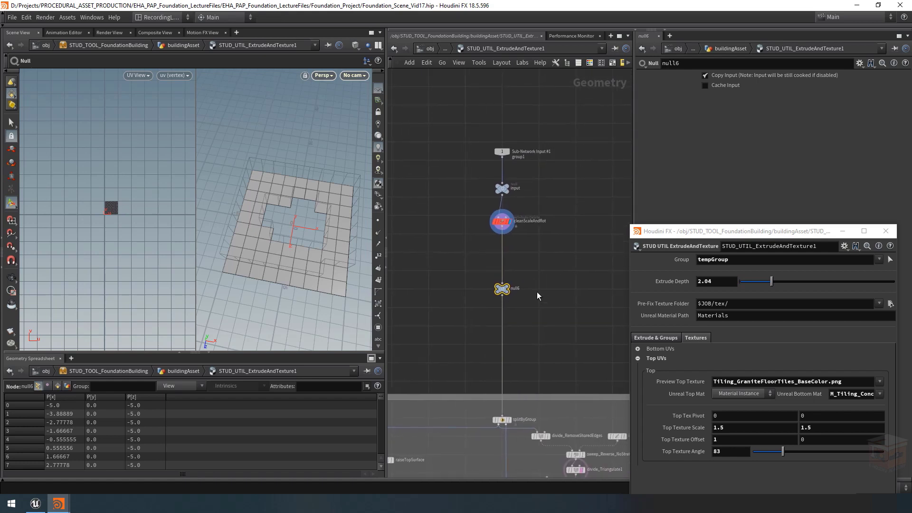
Step: Color the Null node between cleanScaleAndRot and splitByGroup blue
{"action": "scroll", "coordinate": [537, 292], "scroll_direction": "up", "scroll_amount": 1}
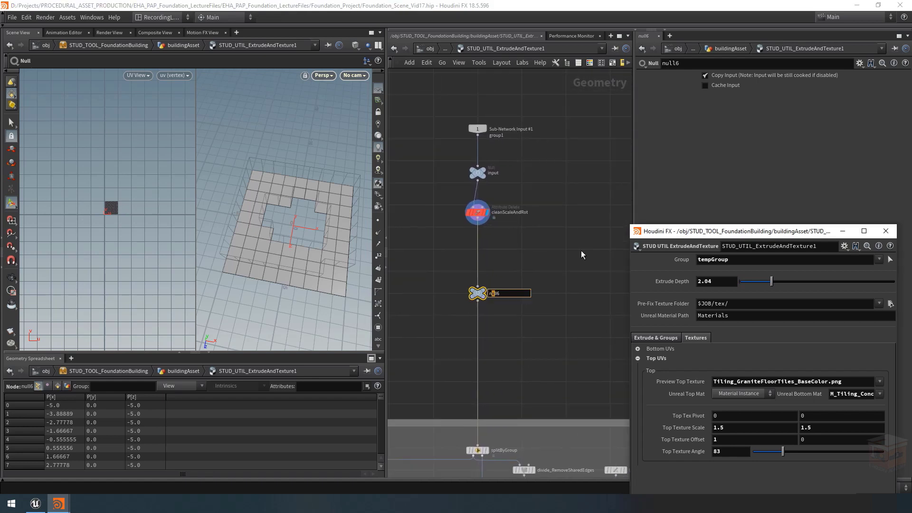
{"action": "left_click", "coordinate": [527, 258]}
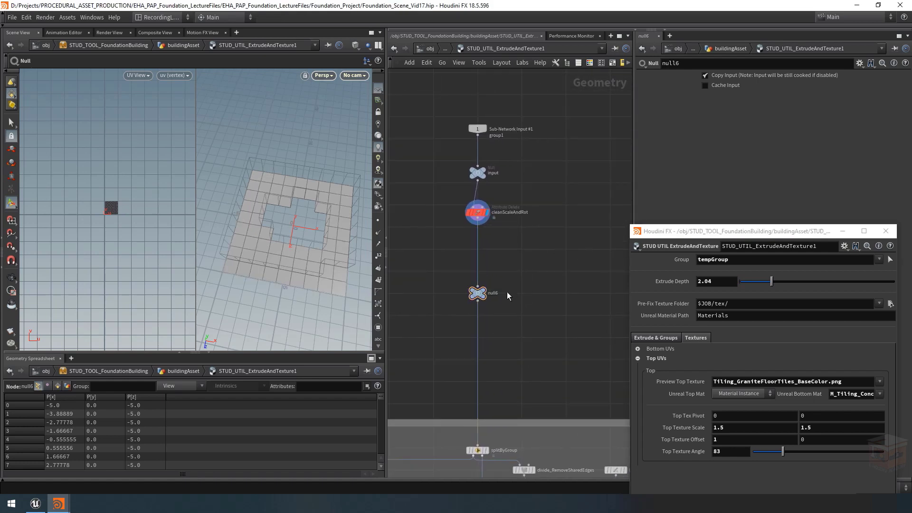
{"action": "key", "text": "ctrl+z"}
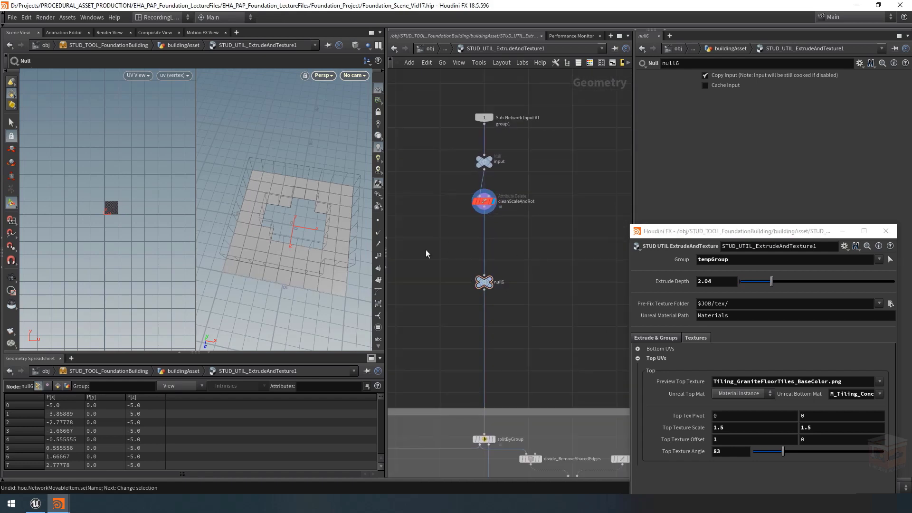
{"action": "left_click_drag", "start_coordinate": [524, 261], "coordinate": [418, 327]}
{"action": "left_click", "coordinate": [589, 63]}
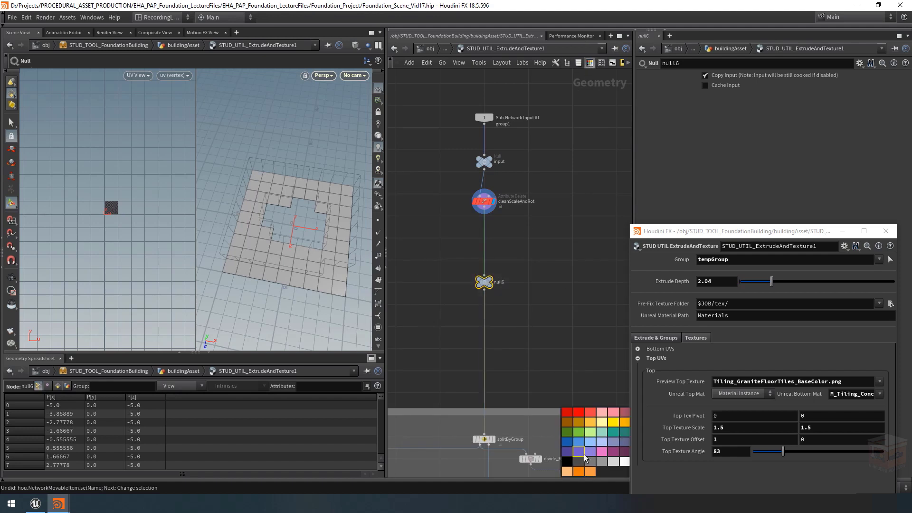
{"action": "left_click", "coordinate": [571, 446]}
Step: Rename the blue Null node below cleanScaleAndRot as textureCoords
{"action": "scroll", "coordinate": [501, 280], "scroll_direction": "up", "scroll_amount": 2}
{"action": "double_click", "coordinate": [498, 284]}
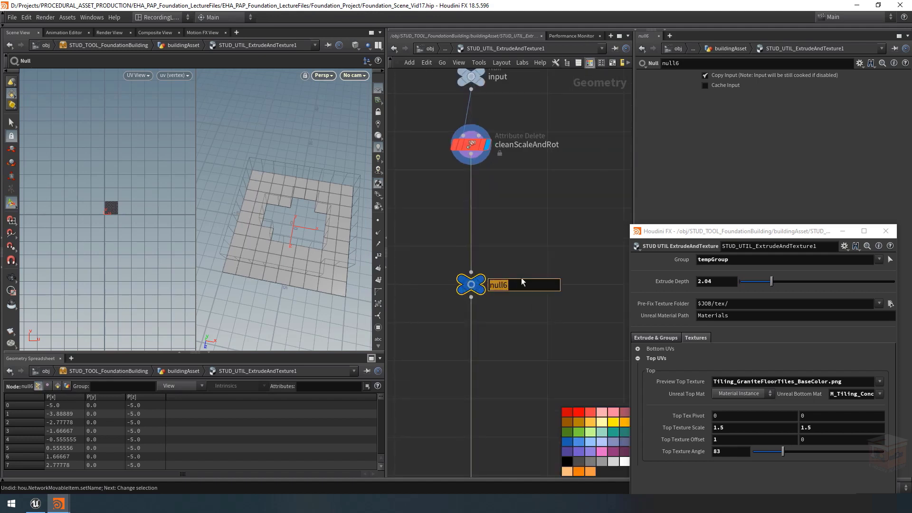
{"action": "type", "text": "textureCoords"}
{"action": "key", "text": "Return"}
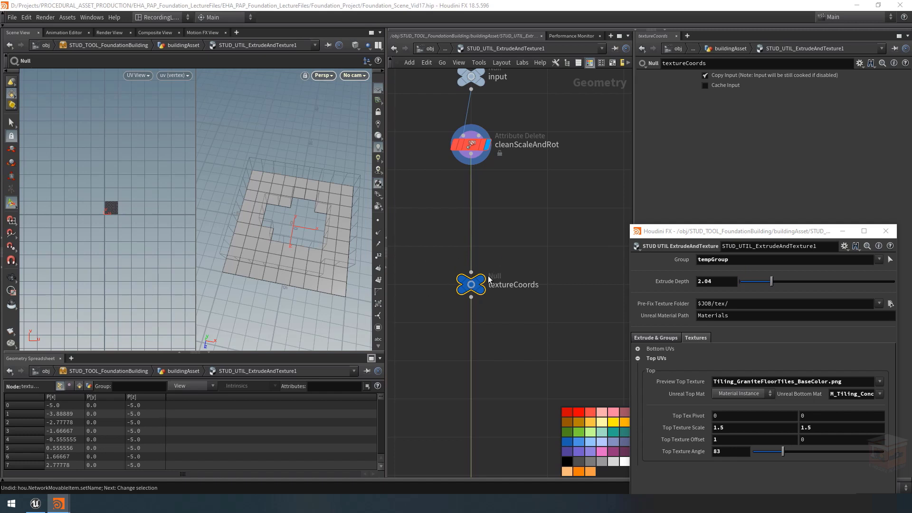
{"action": "mouse_move", "coordinate": [485, 283]}
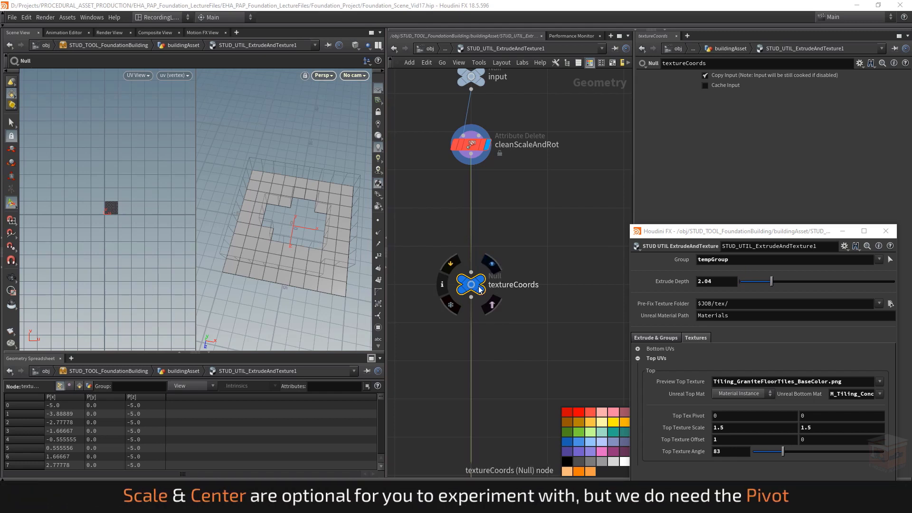
{"action": "scroll", "coordinate": [477, 286], "scroll_direction": "down", "scroll_amount": 5}
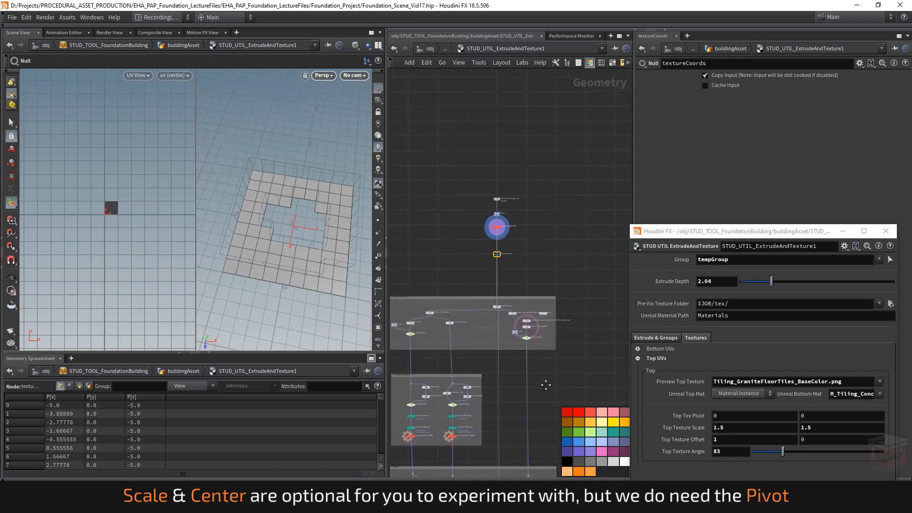
{"action": "scroll", "coordinate": [470, 261], "scroll_direction": "up", "scroll_amount": 5}
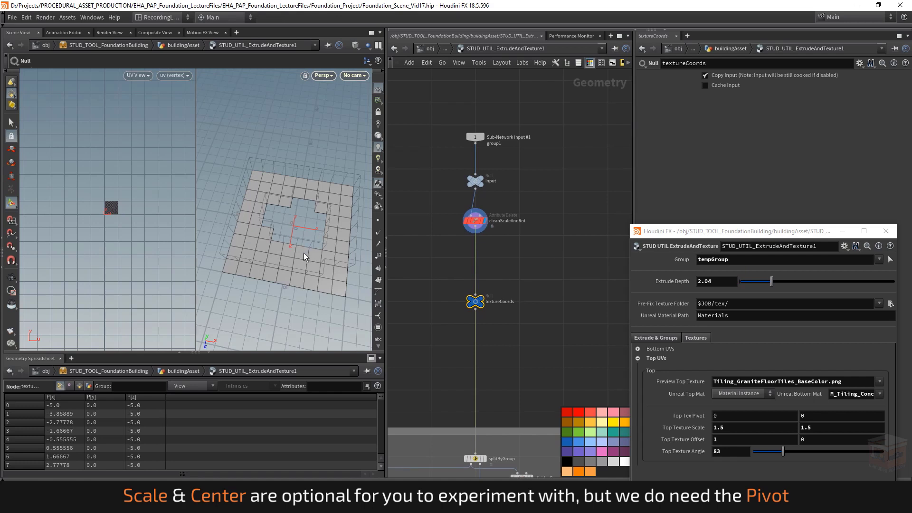
{"action": "key", "text": "alt+n"}
{"action": "left_click", "coordinate": [558, 278]}
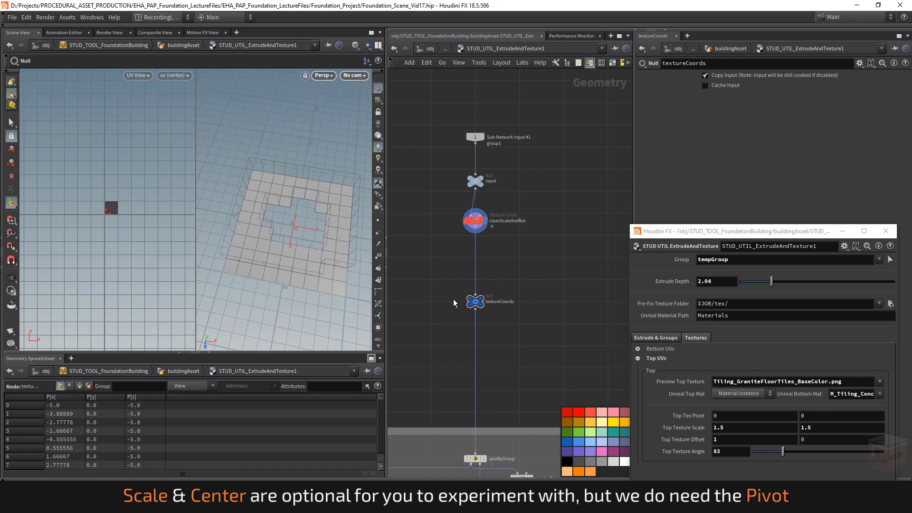
Step: Minimize the floating parameter window and make textureCoords' Copy Input and Cache Input parameters invisible in its parameter interface
{"action": "left_click", "coordinate": [842, 232]}
{"action": "left_click", "coordinate": [859, 63]}
{"action": "left_click", "coordinate": [807, 74]}
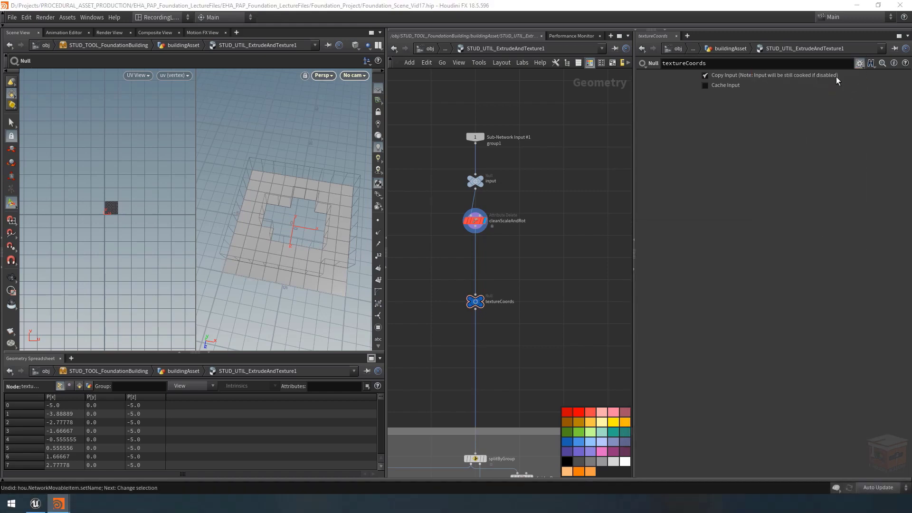
{"action": "left_click_drag", "start_coordinate": [572, 12], "coordinate": [455, 60]}
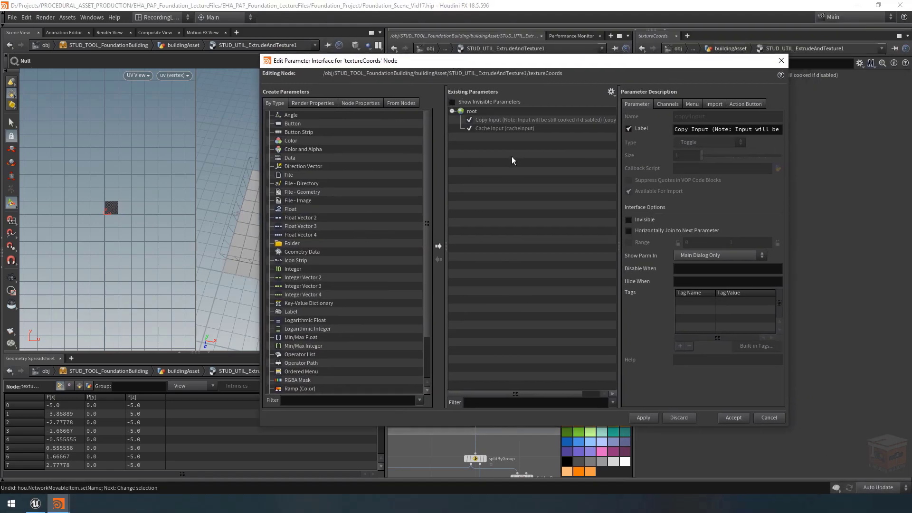
{"action": "left_click", "coordinate": [497, 119]}
{"action": "left_click", "coordinate": [504, 128], "text": "shift"}
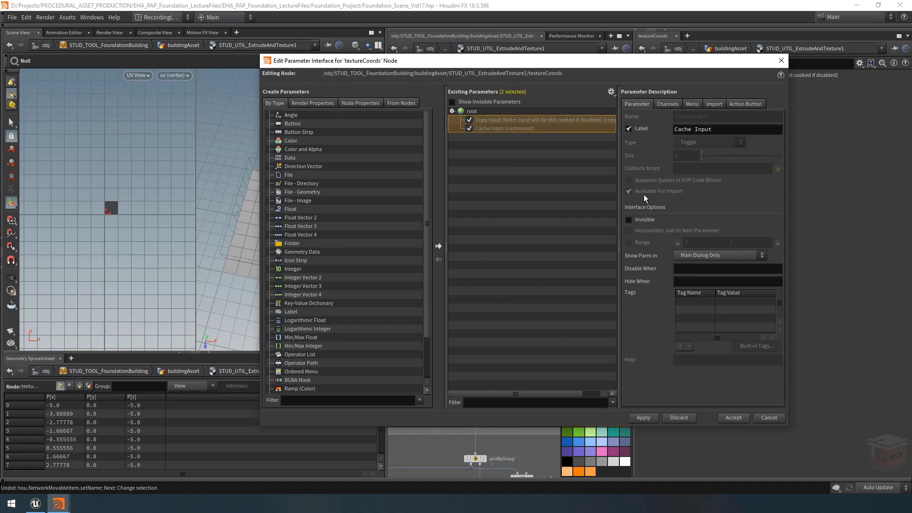
{"action": "left_click", "coordinate": [636, 219]}
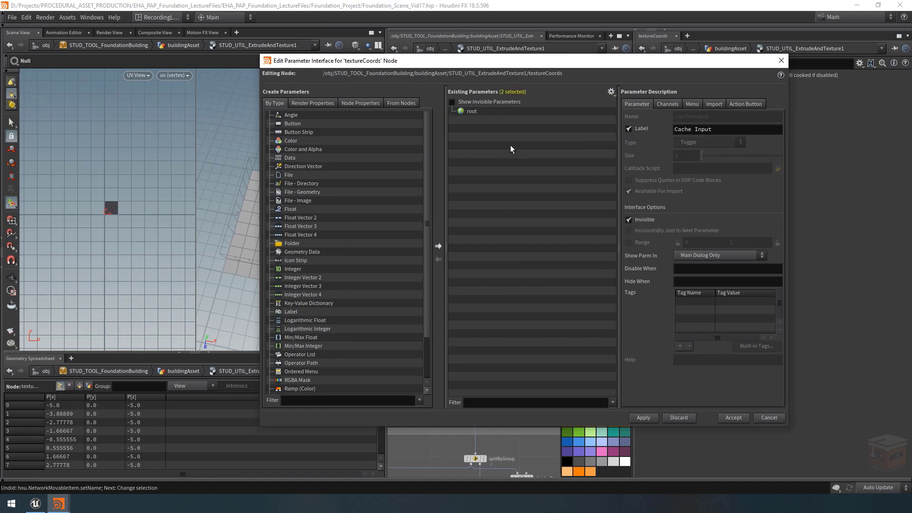
Step: Add three Float Vector 3 parameters to textureCoords and name the first texturePivot with the label Texture Pivot
{"action": "left_click_drag", "start_coordinate": [289, 227], "coordinate": [537, 183]}
{"action": "left_click_drag", "start_coordinate": [306, 230], "coordinate": [486, 146]}
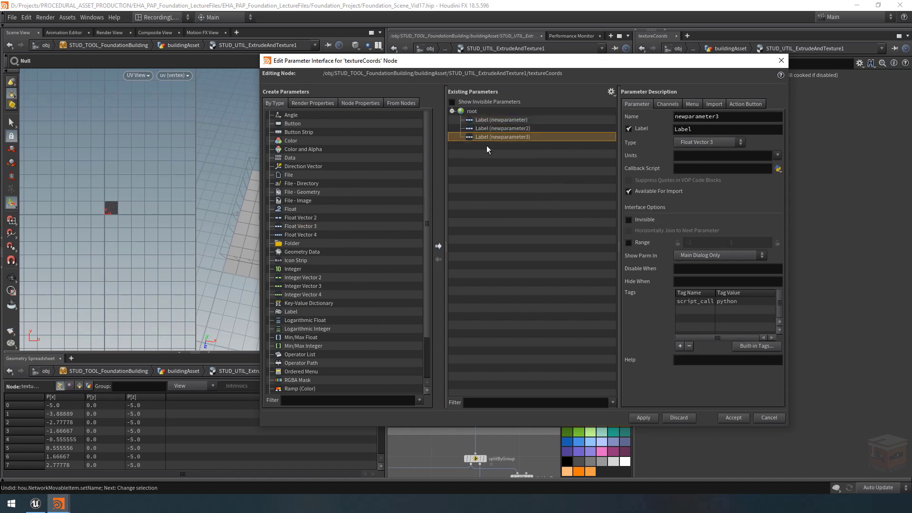
{"action": "left_click", "coordinate": [502, 120]}
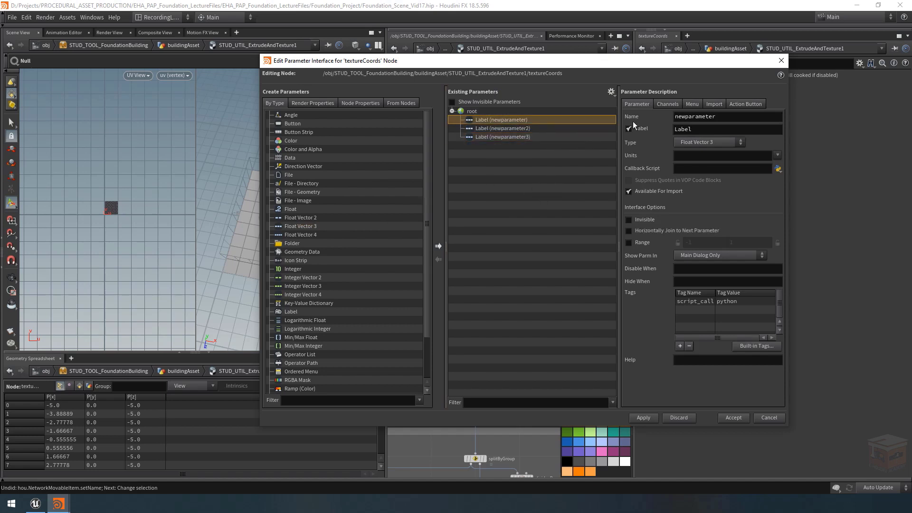
{"action": "double_click", "coordinate": [729, 119]}
{"action": "type", "text": "texture"}
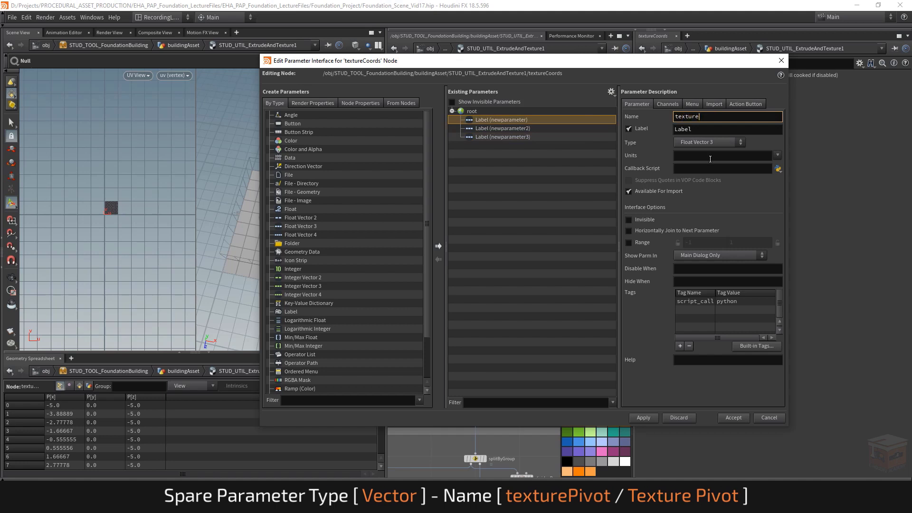
{"action": "type", "text": "Pivot"}
{"action": "key", "text": "Tab"}
{"action": "type", "text": "Texture "}
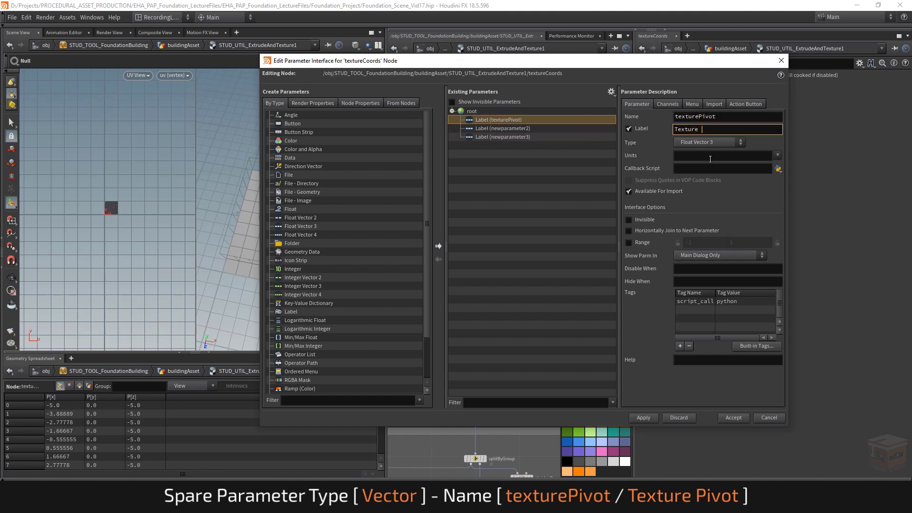
{"action": "type", "text": "Pivot"}
{"action": "key", "text": "Return"}
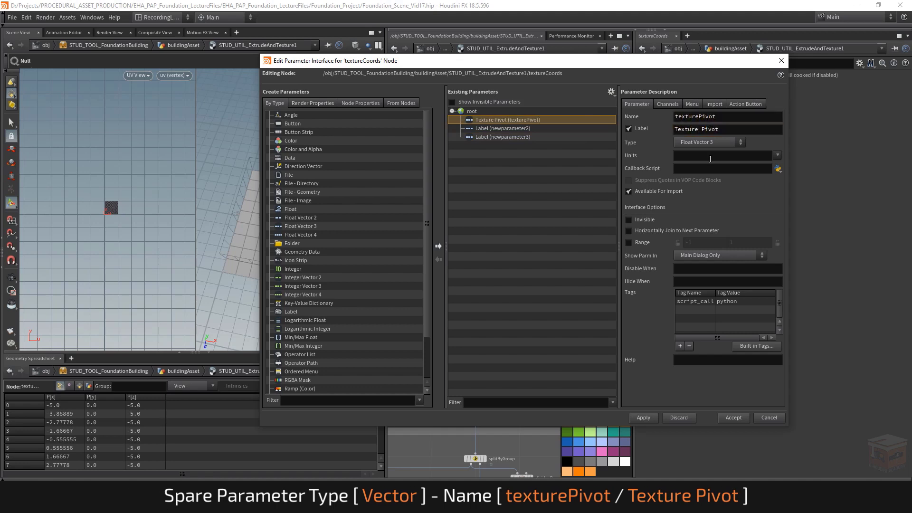
Step: Name the second vector parameter textureScale and label it Texture Scale
{"action": "left_click", "coordinate": [504, 129]}
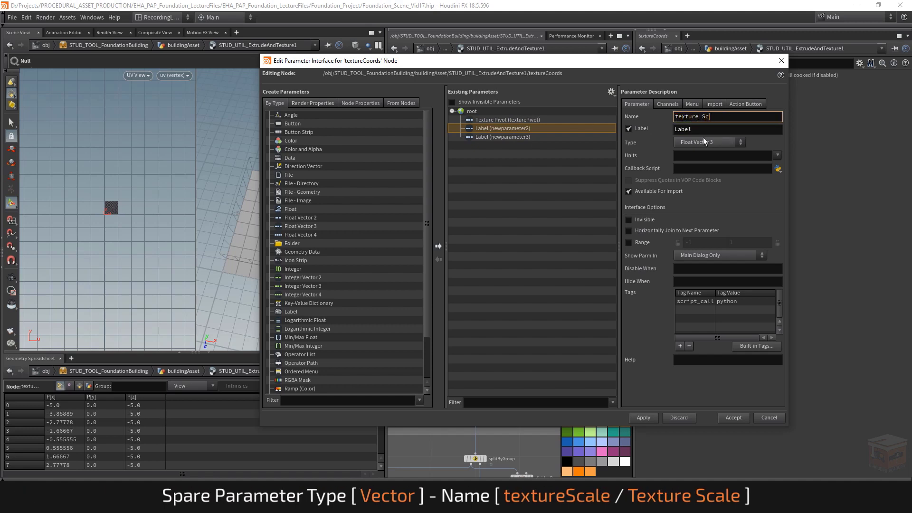
{"action": "type", "text": "e"}
{"action": "key", "text": "Tab"}
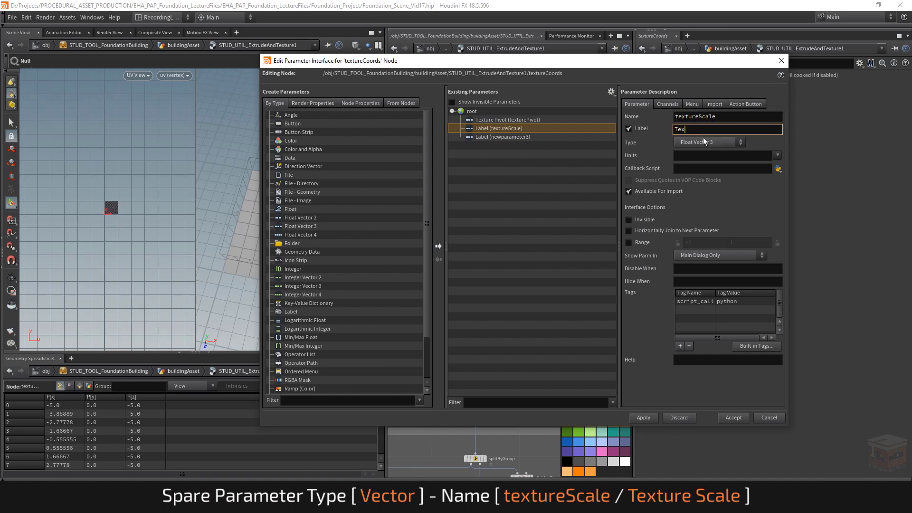
{"action": "type", "text": "Texture Scale"}
{"action": "key", "text": "Return"}
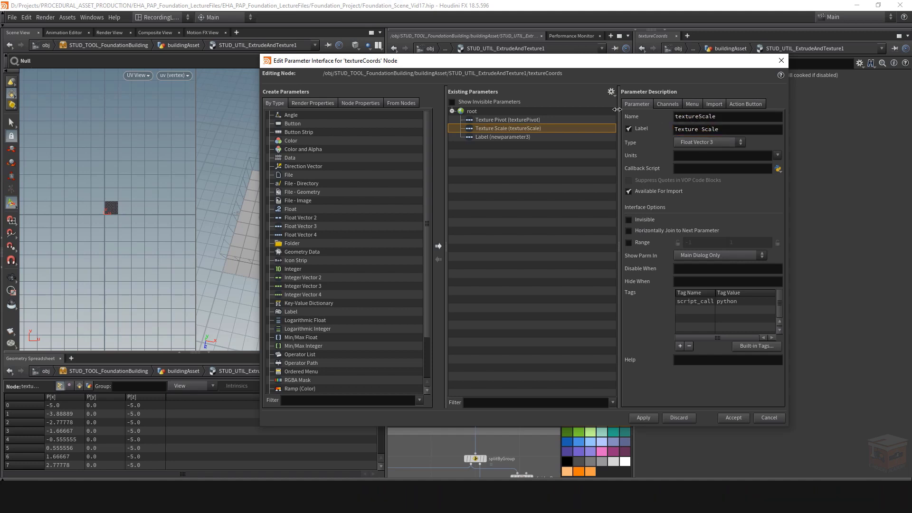
Step: Name the third vector parameter textureCenter with the label Texture Center, and accept the parameter interface changes
{"action": "left_click", "coordinate": [503, 138]}
{"action": "double_click", "coordinate": [702, 116]}
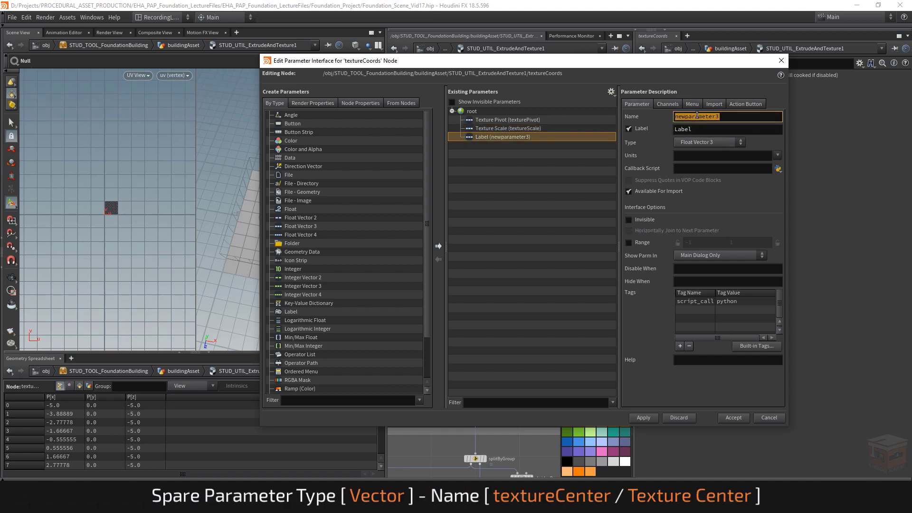
{"action": "type", "text": "textureCenter"}
{"action": "key", "text": "Tab"}
{"action": "type", "text": "Te"}
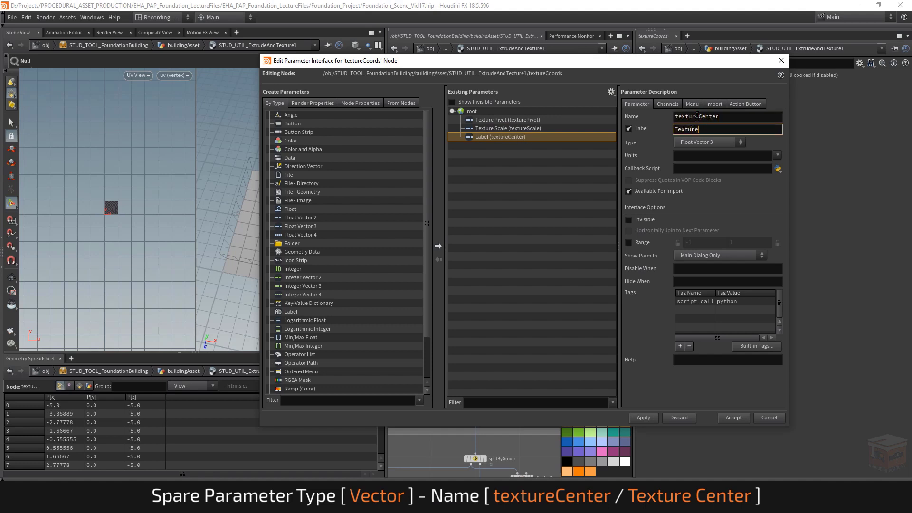
{"action": "key", "text": "Return"}
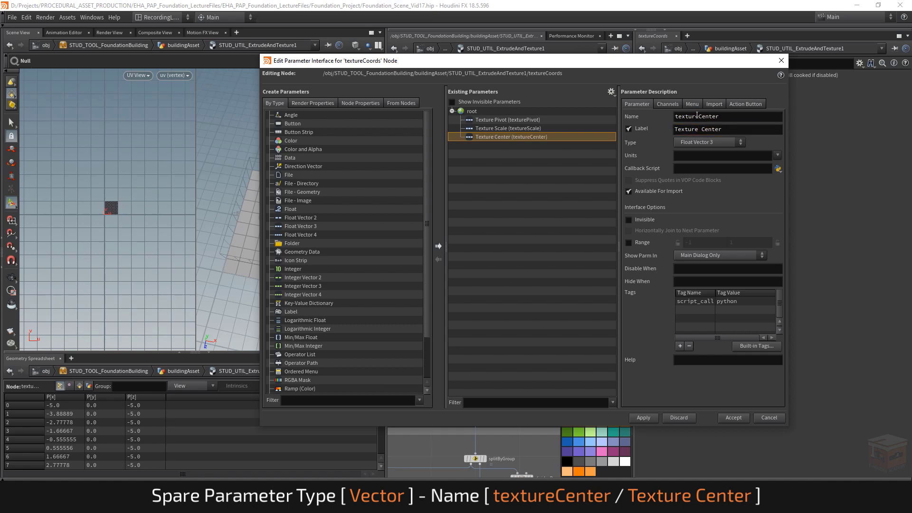
{"action": "left_click", "coordinate": [646, 418]}
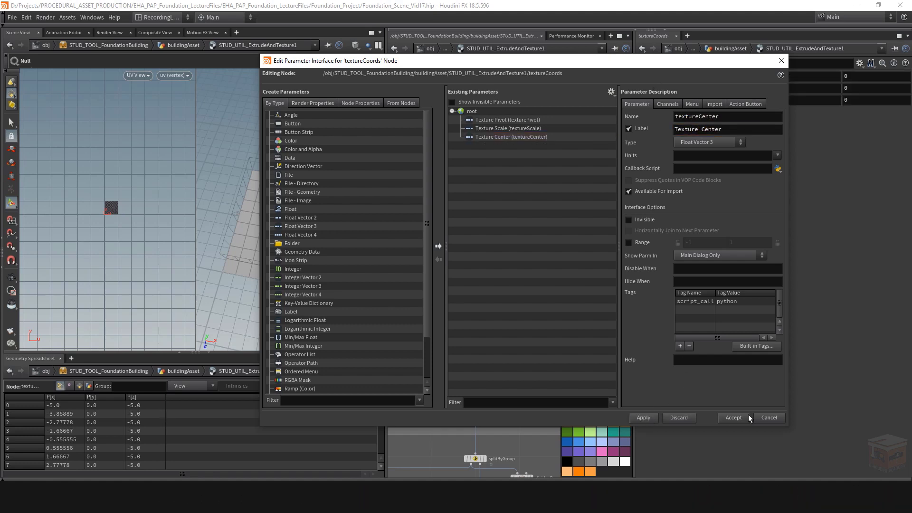
{"action": "left_click", "coordinate": [747, 417]}
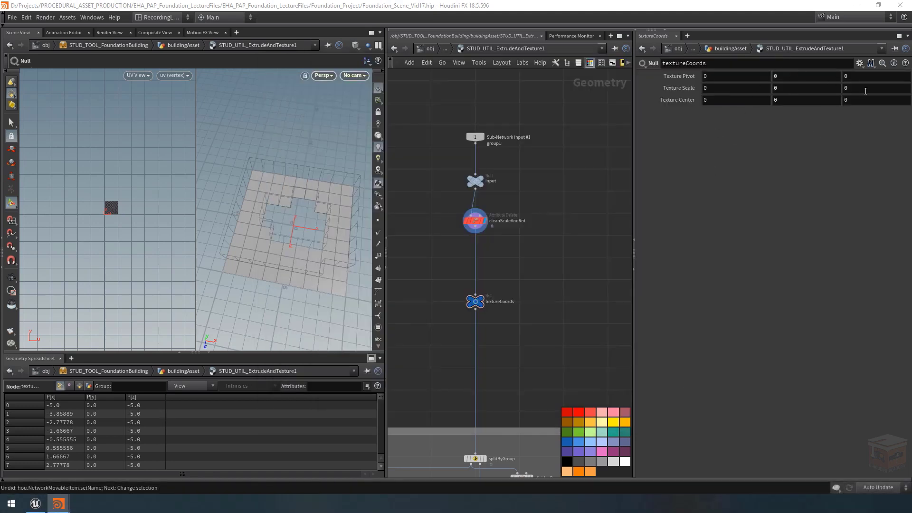
{"action": "middle_click_drag", "start_coordinate": [532, 262], "coordinate": [520, 260]}
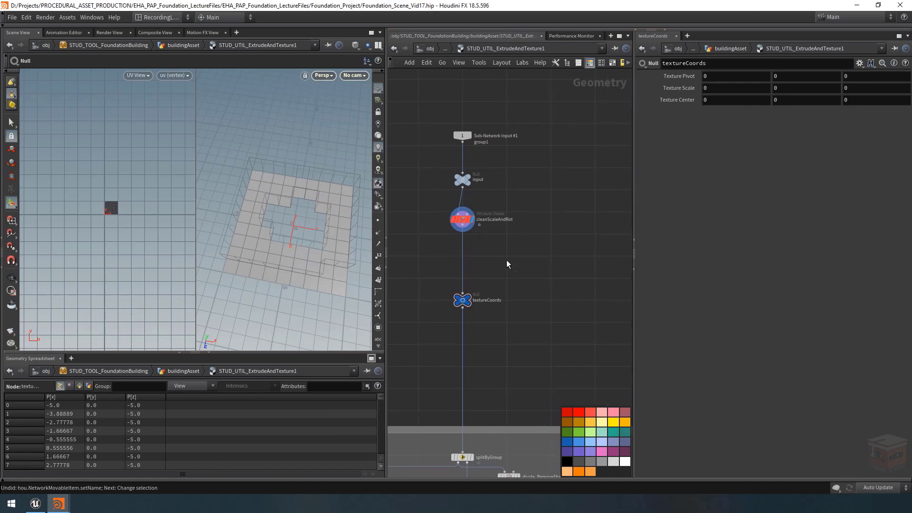
{"action": "middle_click_drag", "start_coordinate": [509, 258], "coordinate": [538, 209]}
{"action": "scroll", "coordinate": [509, 253], "scroll_direction": "down", "scroll_amount": 4}
{"action": "scroll", "coordinate": [552, 331], "scroll_direction": "up", "scroll_amount": 5}
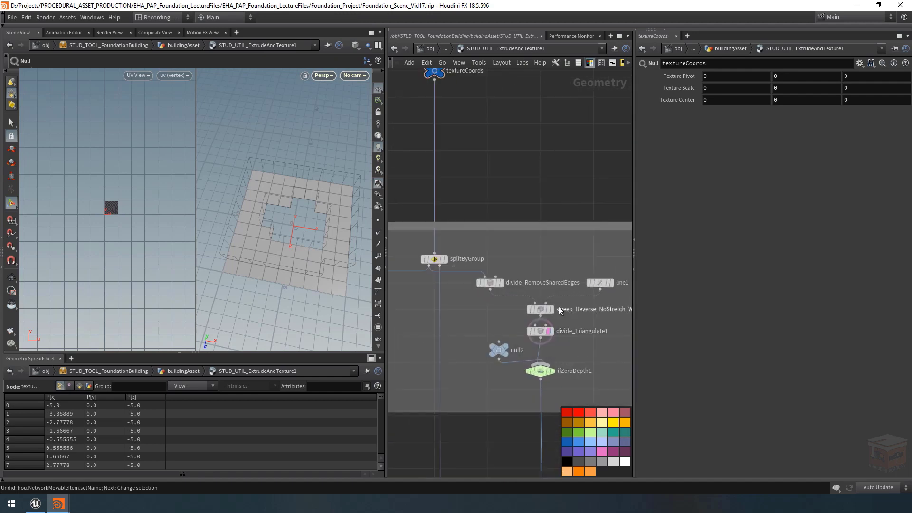
Step: Examine the output of the reverse sweep node and the cleanScaleAndRot node in the viewport and network
{"action": "left_click", "coordinate": [551, 309]}
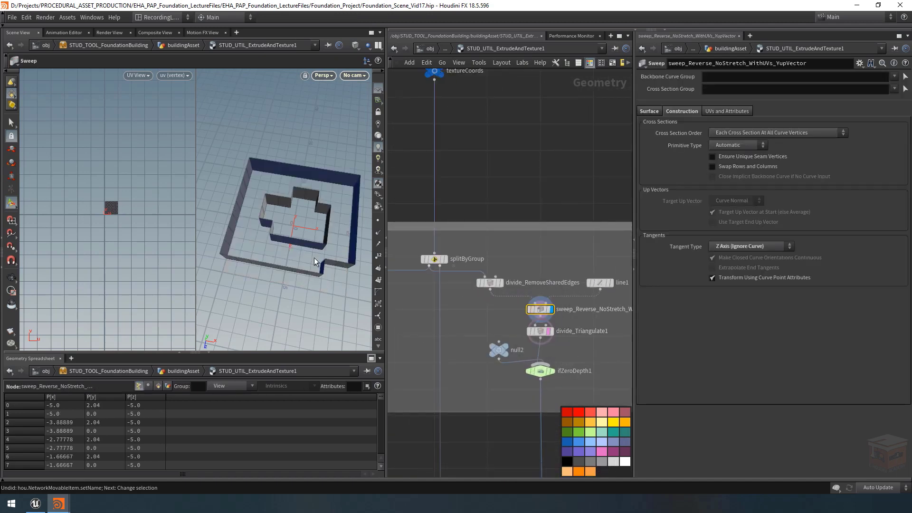
{"action": "left_click_drag", "start_coordinate": [309, 259], "coordinate": [274, 229]}
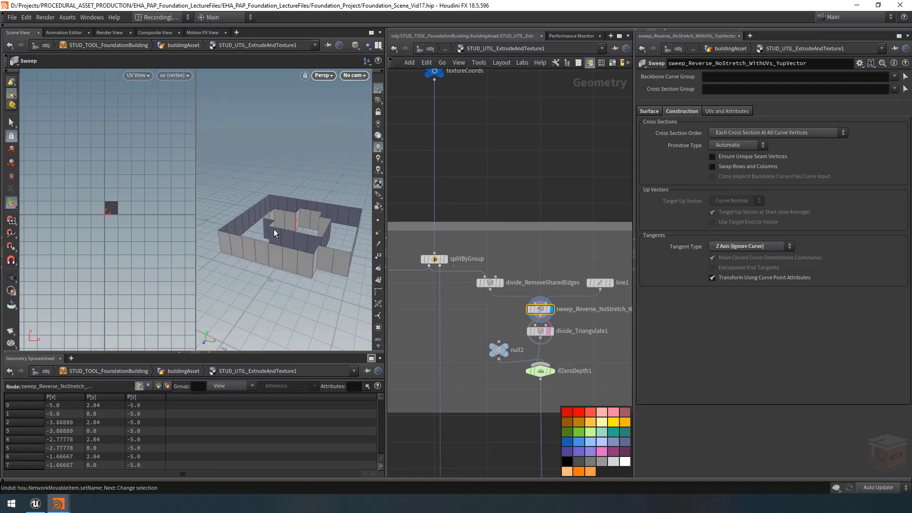
{"action": "middle_click_drag", "start_coordinate": [529, 148], "coordinate": [504, 228]}
{"action": "scroll", "coordinate": [519, 181], "scroll_direction": "down", "scroll_amount": 3}
{"action": "middle_click_drag", "start_coordinate": [512, 184], "coordinate": [514, 232]}
{"action": "scroll", "coordinate": [482, 218], "scroll_direction": "up", "scroll_amount": 3}
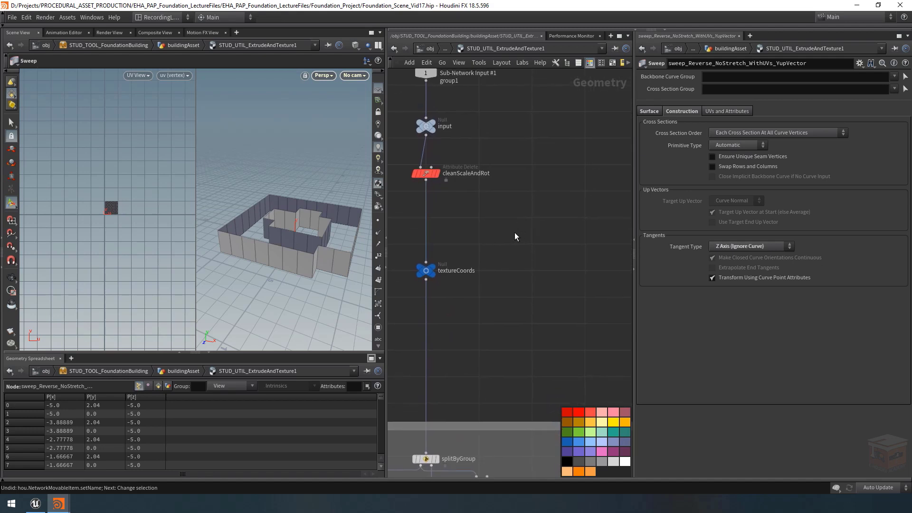
{"action": "left_click", "coordinate": [438, 175]}
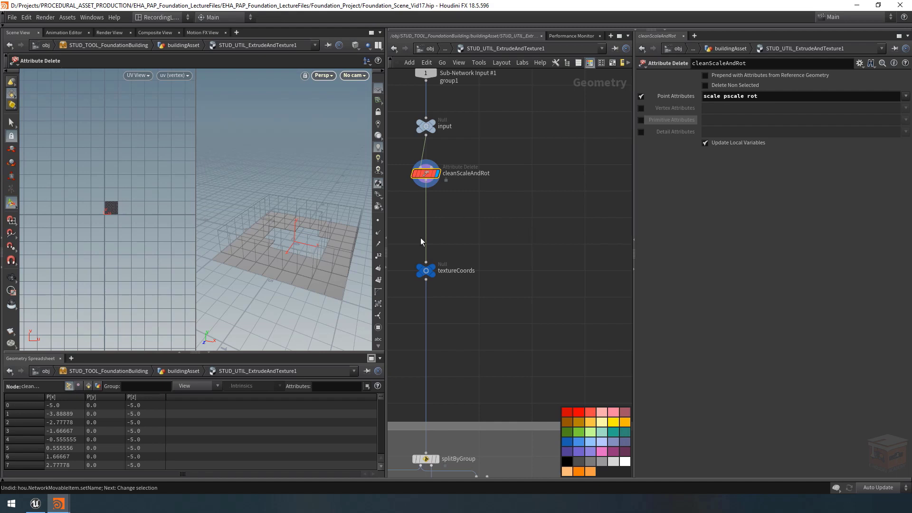
{"action": "scroll", "coordinate": [454, 250], "scroll_direction": "down", "scroll_amount": 4}
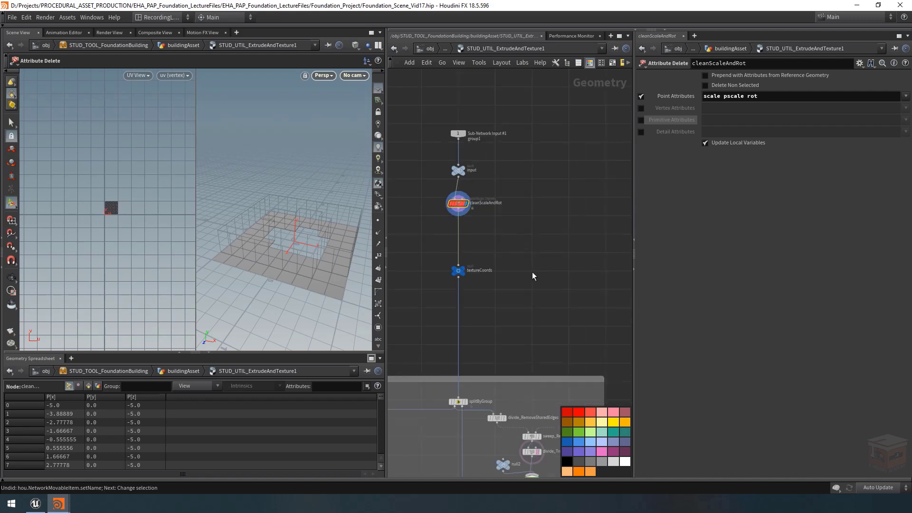
{"action": "scroll", "coordinate": [514, 204], "scroll_direction": "up", "scroll_amount": 5}
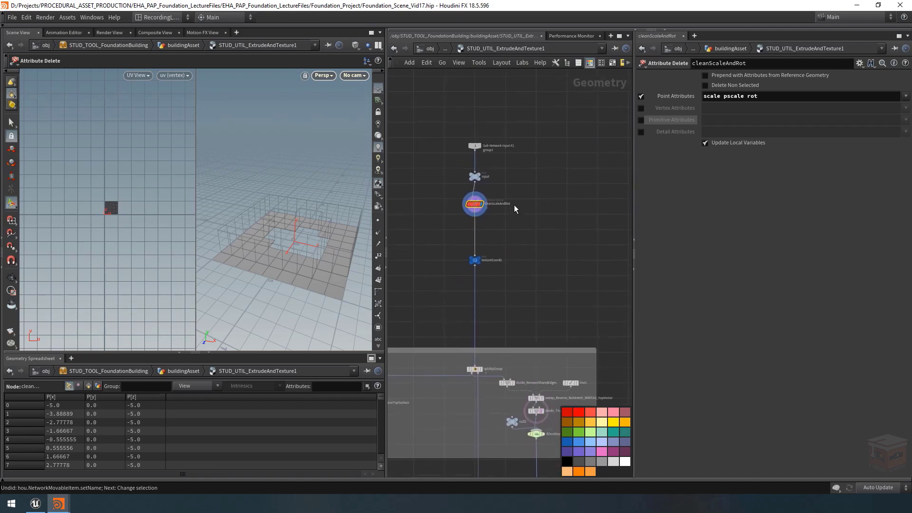
Step: Add a Copy and Transform node fed by cleanScaleAndRot and display its output
{"action": "key", "text": "Tab"}
{"action": "type", "text": "copy"}
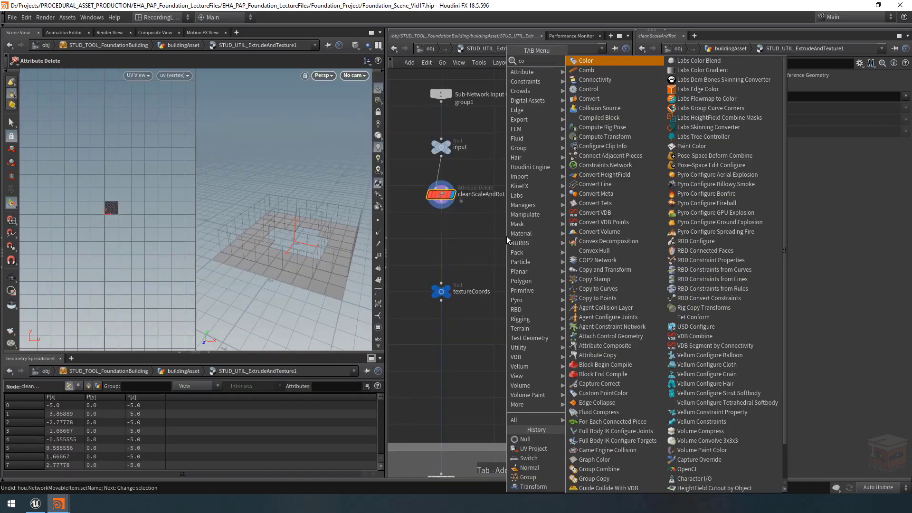
{"action": "key", "text": "Down"}
{"action": "key", "text": "Down"}
{"action": "key", "text": "Down"}
{"action": "key", "text": "Down"}
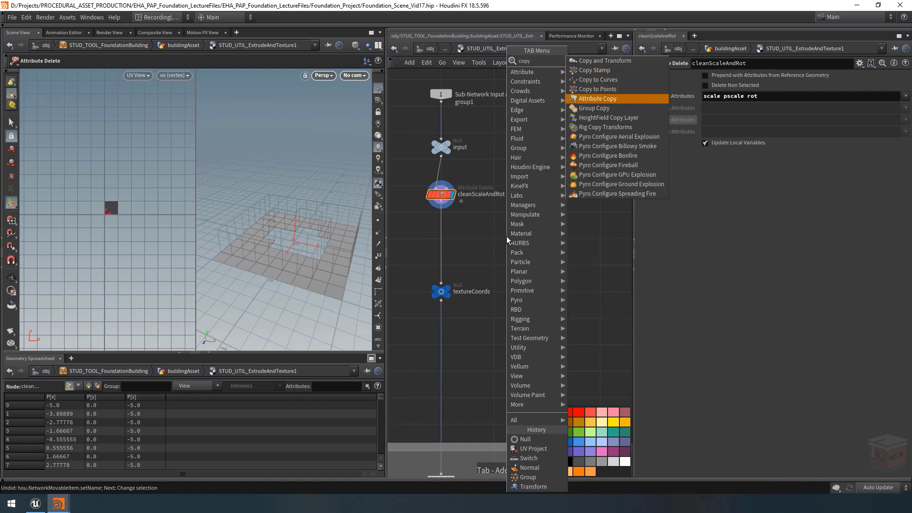
{"action": "key", "text": "Up"}
{"action": "key", "text": "Up"}
{"action": "key", "text": "Up"}
{"action": "key", "text": "Up"}
{"action": "key", "text": "Return"}
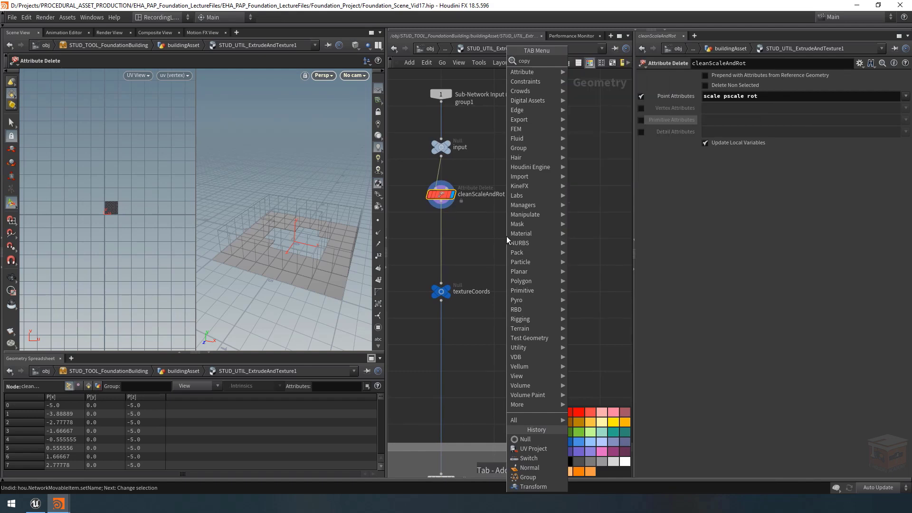
{"action": "left_click", "coordinate": [515, 230]}
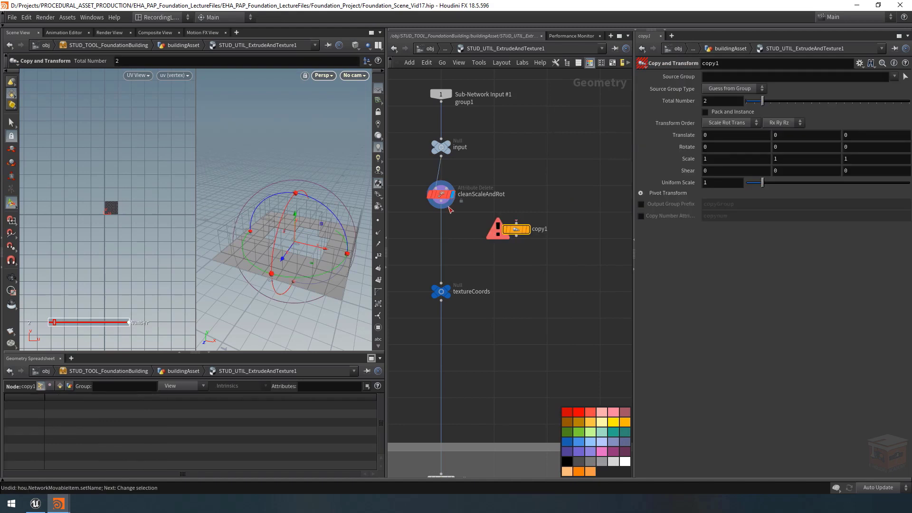
{"action": "left_click", "coordinate": [529, 232]}
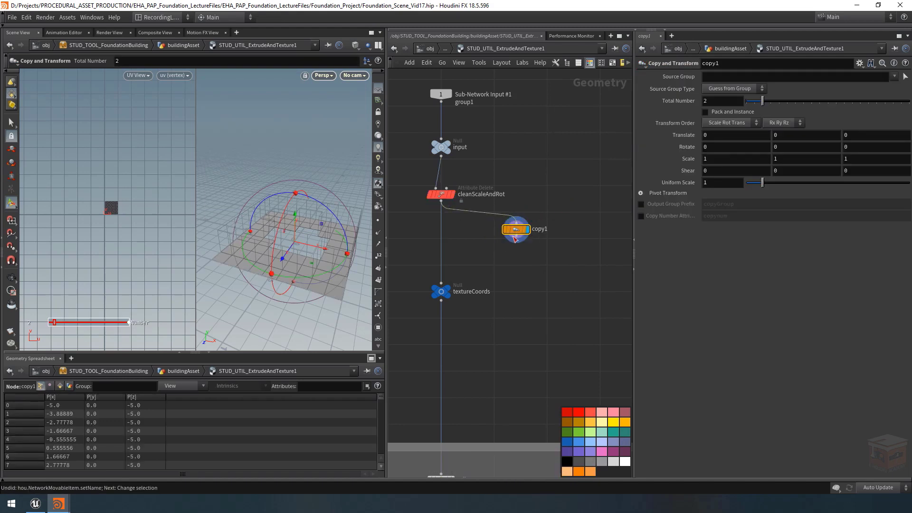
Step: Link copy1's Y translation to the asset's Extrude Depth with the relative reference ch("../dist")
{"action": "mouse_move", "coordinate": [316, 248]}
{"action": "left_mouse_down", "text": "alt"}
{"action": "mouse_move", "coordinate": [305, 238]}
{"action": "mouse_move", "coordinate": [319, 226]}
{"action": "mouse_move", "coordinate": [315, 249]}
{"action": "left_mouse_up", "text": "alt"}
{"action": "key", "text": "Return"}
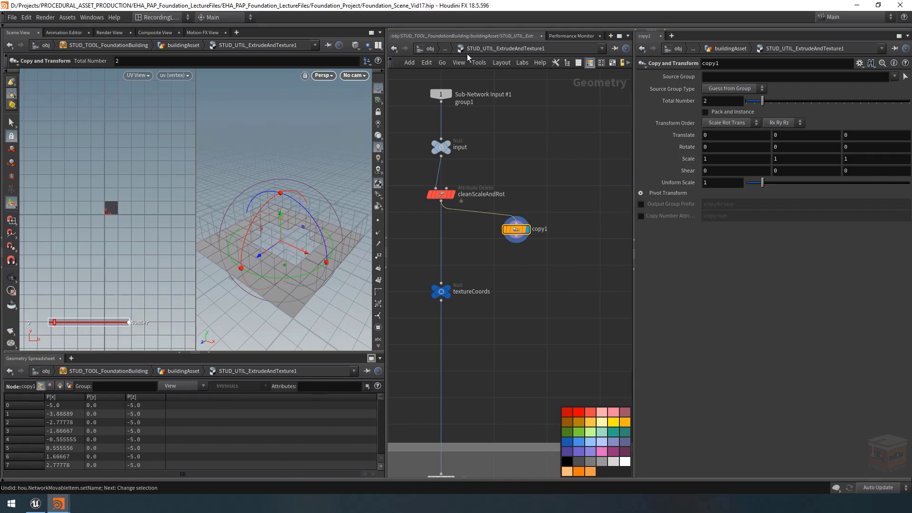
{"action": "mouse_move", "coordinate": [58, 503]}
{"action": "left_click", "coordinate": [127, 456]}
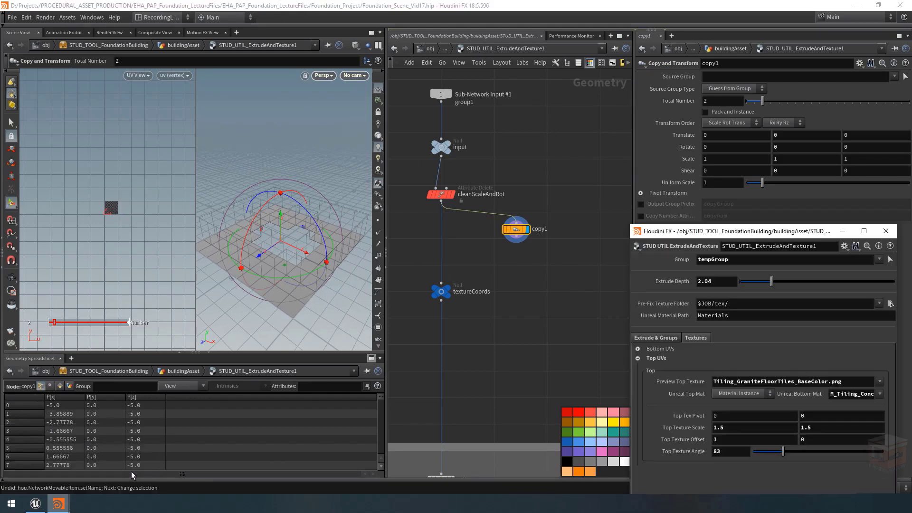
{"action": "right_click", "coordinate": [671, 282]}
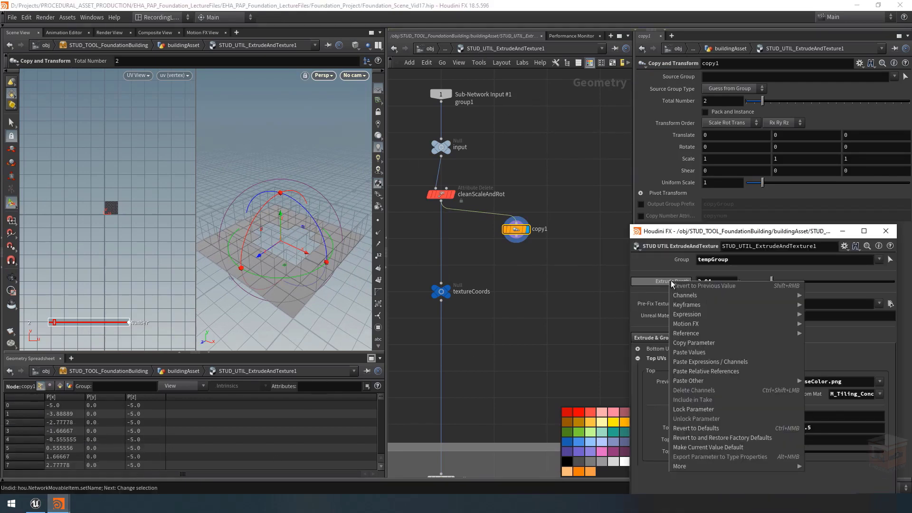
{"action": "left_click", "coordinate": [693, 342]}
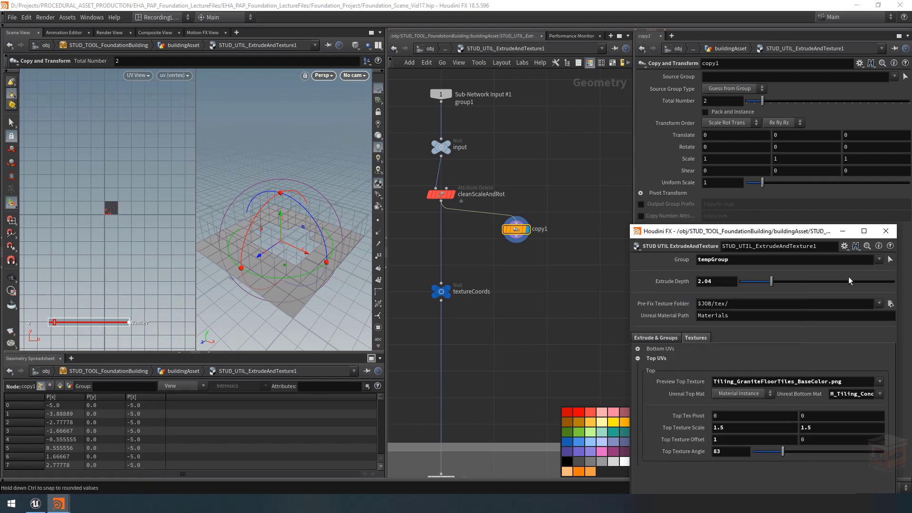
{"action": "left_click", "coordinate": [843, 233]}
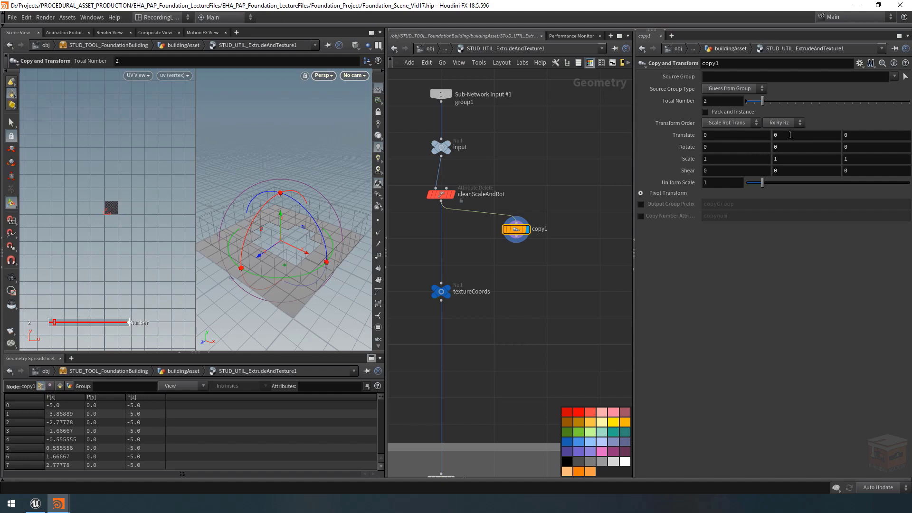
{"action": "right_click", "coordinate": [790, 135]}
{"action": "left_click", "coordinate": [839, 225]}
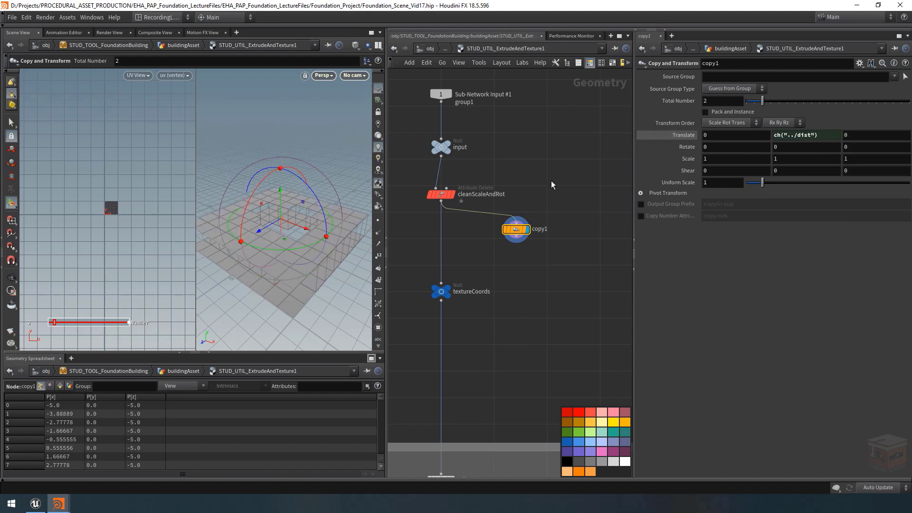
Step: Activate the View tool and inspect the two stacked footprint copies in the 3D view
{"action": "left_click_drag", "start_coordinate": [276, 264], "coordinate": [294, 209], "text": "alt"}
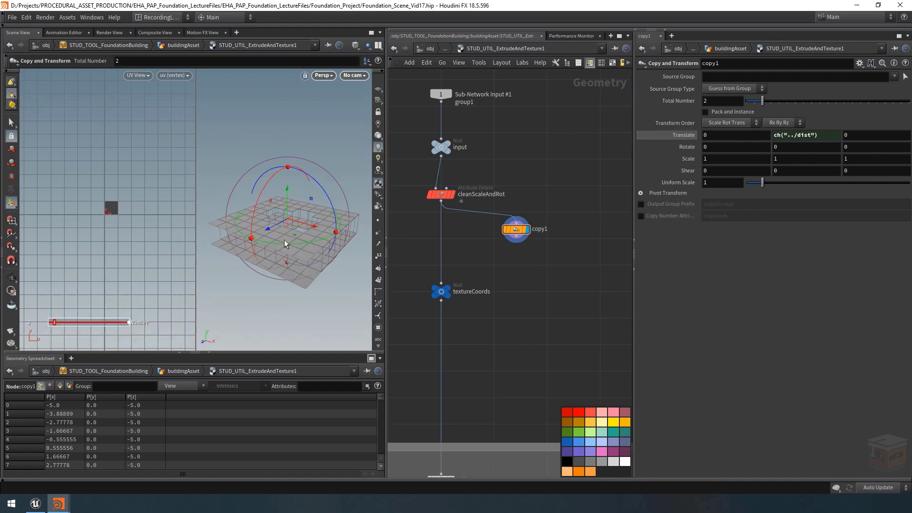
{"action": "left_click_drag", "start_coordinate": [285, 243], "coordinate": [300, 230], "text": "alt"}
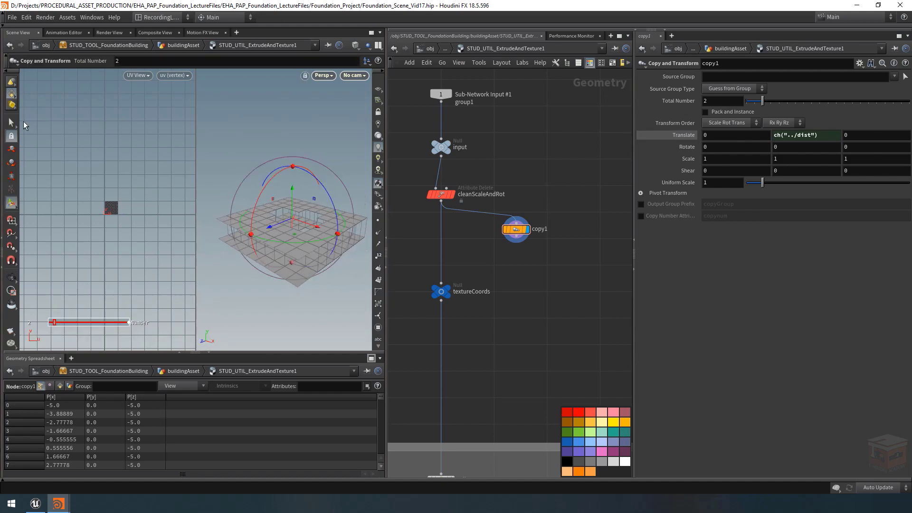
{"action": "left_click", "coordinate": [11, 278]}
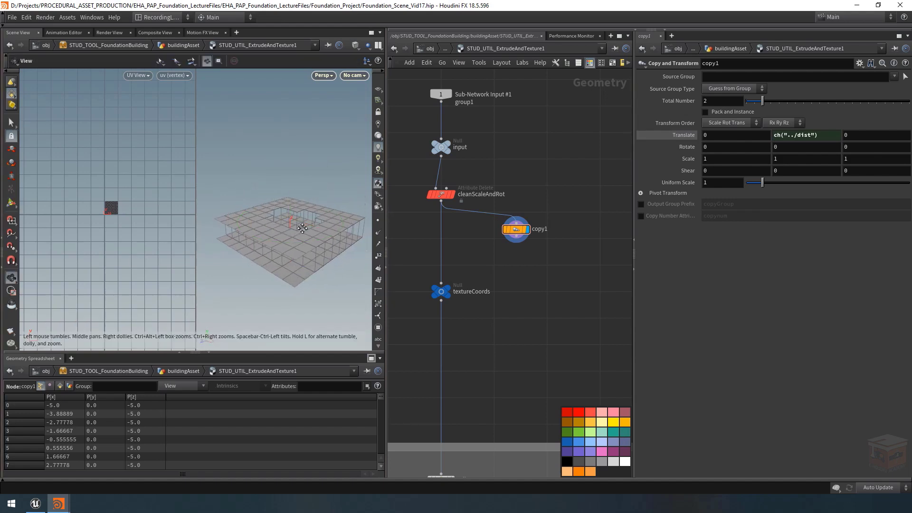
{"action": "mouse_move", "coordinate": [302, 228]}
{"action": "left_mouse_down"}
{"action": "mouse_move", "coordinate": [286, 212]}
{"action": "mouse_move", "coordinate": [303, 230]}
{"action": "left_mouse_up"}
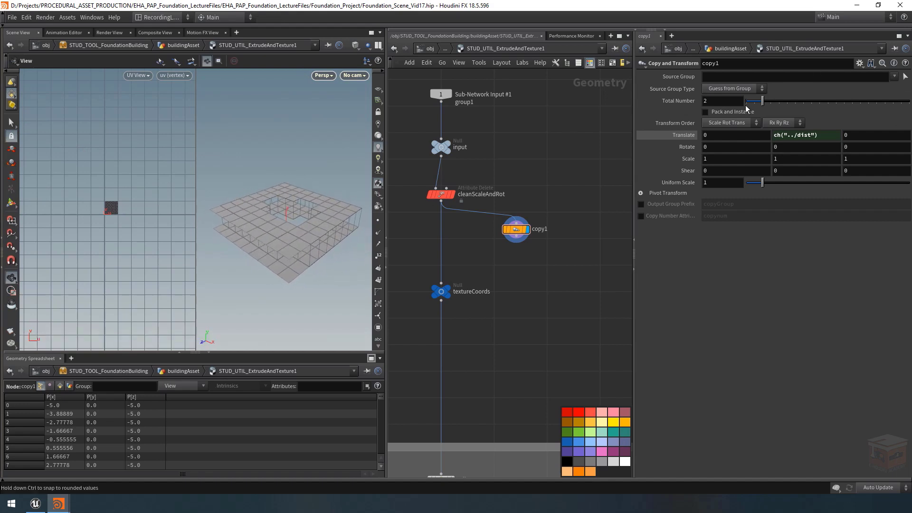
{"action": "left_click_drag", "start_coordinate": [758, 105], "coordinate": [762, 104]}
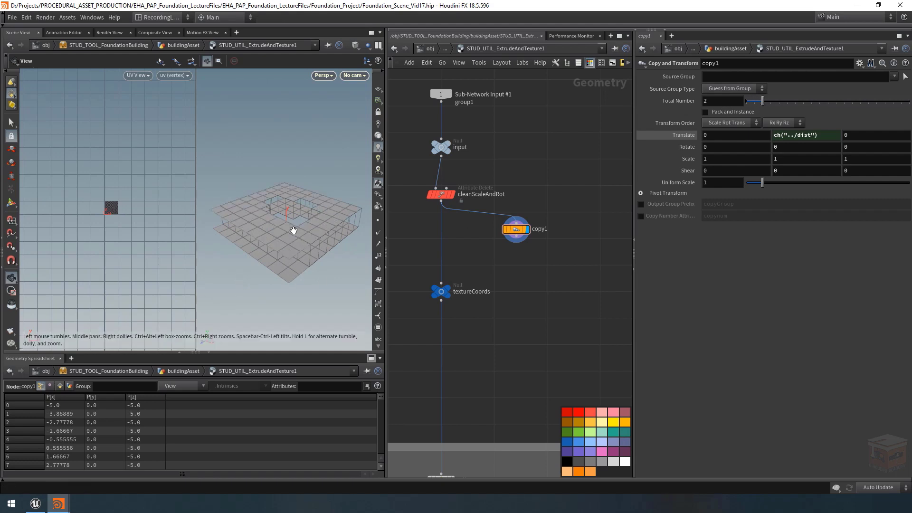
Step: Add a Bound node below copy1, connected to its output, and display the bounding box
{"action": "scroll", "coordinate": [584, 252], "scroll_direction": "up", "scroll_amount": 2}
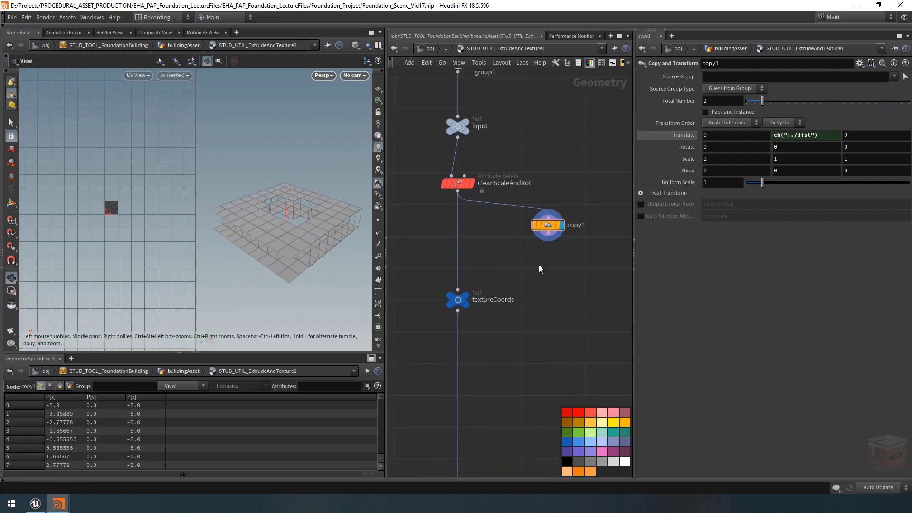
{"action": "key", "text": "Tab"}
{"action": "type", "text": "bound"}
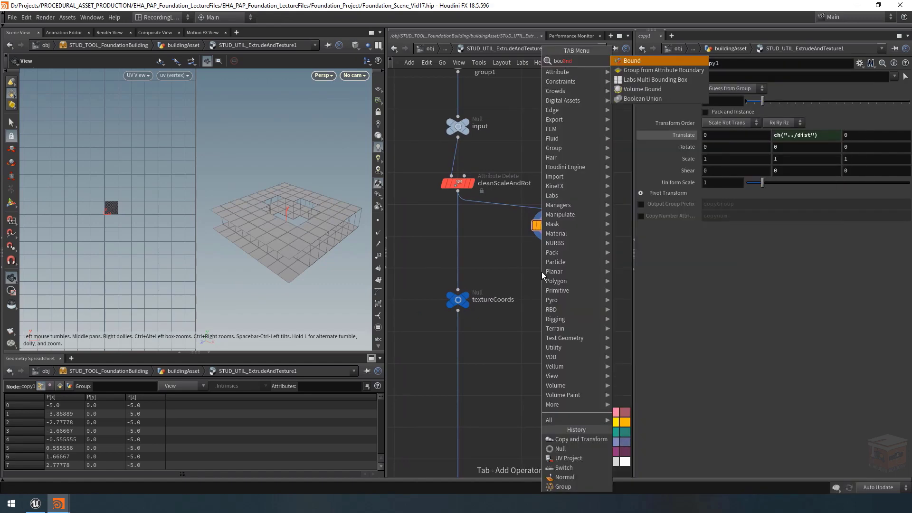
{"action": "key", "text": "Return"}
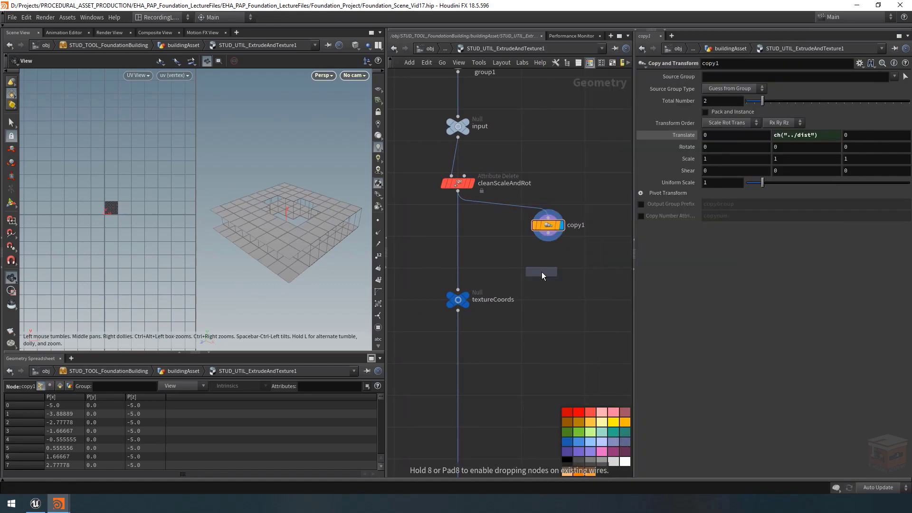
{"action": "left_click", "coordinate": [548, 265]}
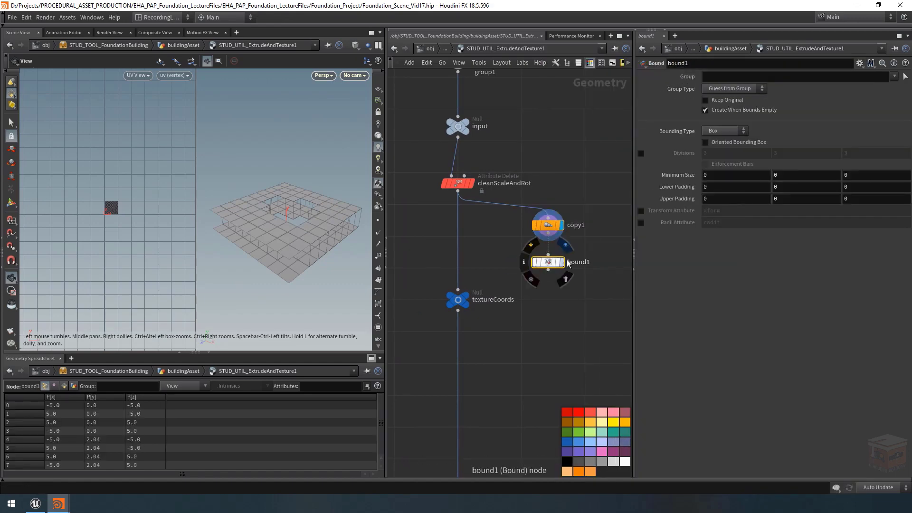
{"action": "left_click", "coordinate": [562, 262]}
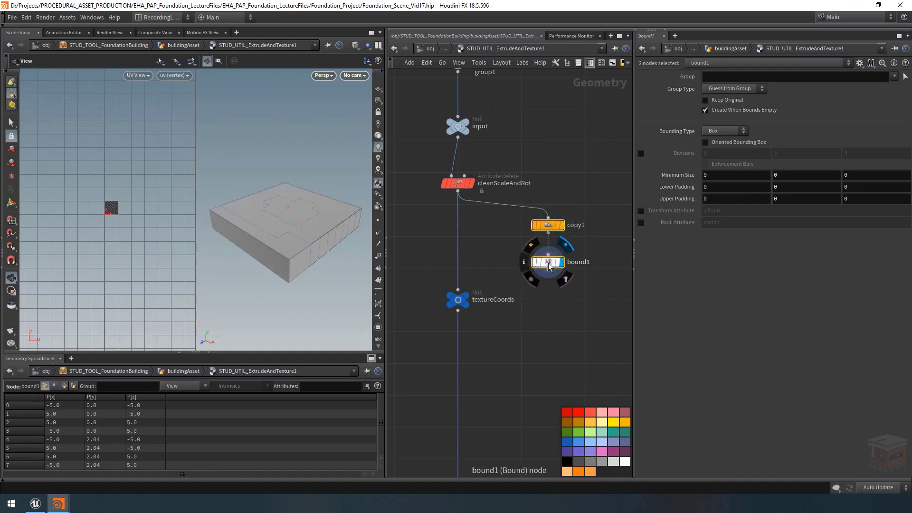
Step: Color bound1 dark blue, adjust its position together with copy1, and align textureCoords level with it
{"action": "left_click_drag", "start_coordinate": [548, 263], "coordinate": [545, 268]}
{"action": "left_click", "coordinate": [546, 269]}
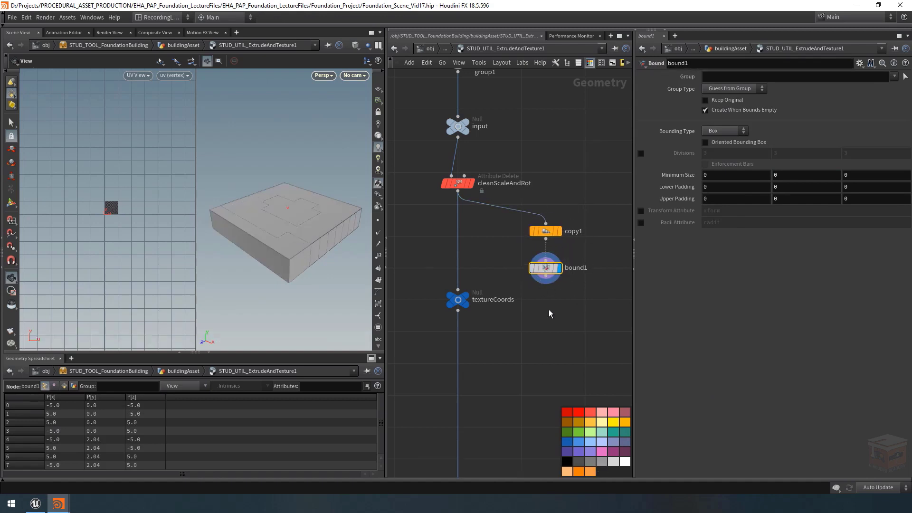
{"action": "left_click", "coordinate": [566, 442]}
{"action": "left_click_drag", "start_coordinate": [458, 300], "coordinate": [458, 268]}
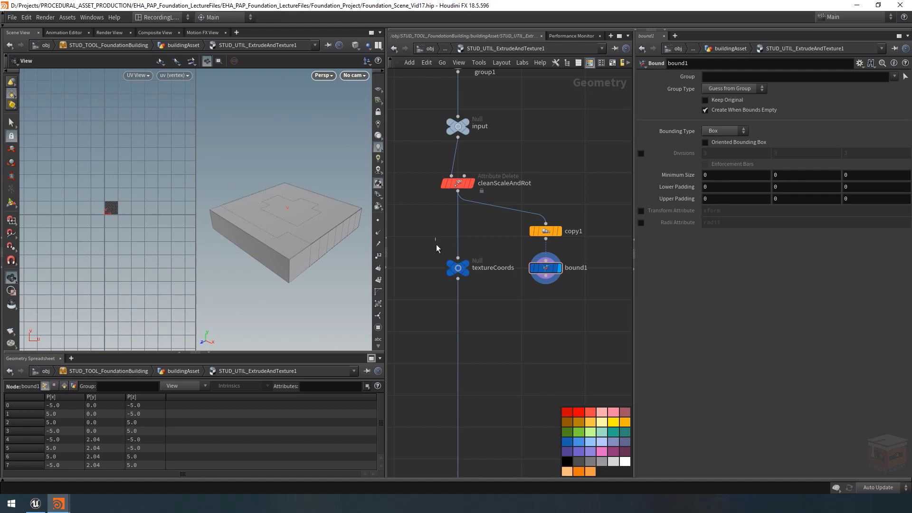
Step: Add a spare input to textureCoords, point it to ../bound1, and display the textureCoords node
{"action": "left_click", "coordinate": [456, 268]}
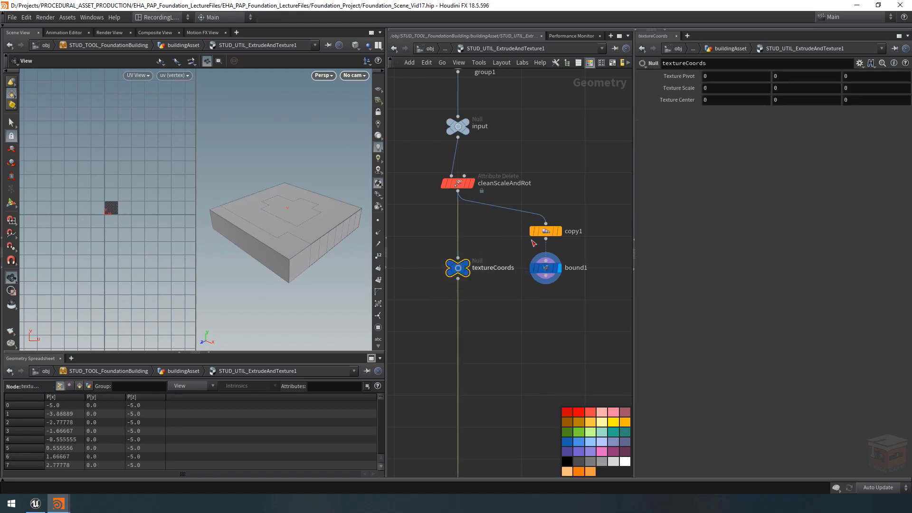
{"action": "left_click", "coordinate": [859, 63]}
{"action": "left_click", "coordinate": [781, 140]}
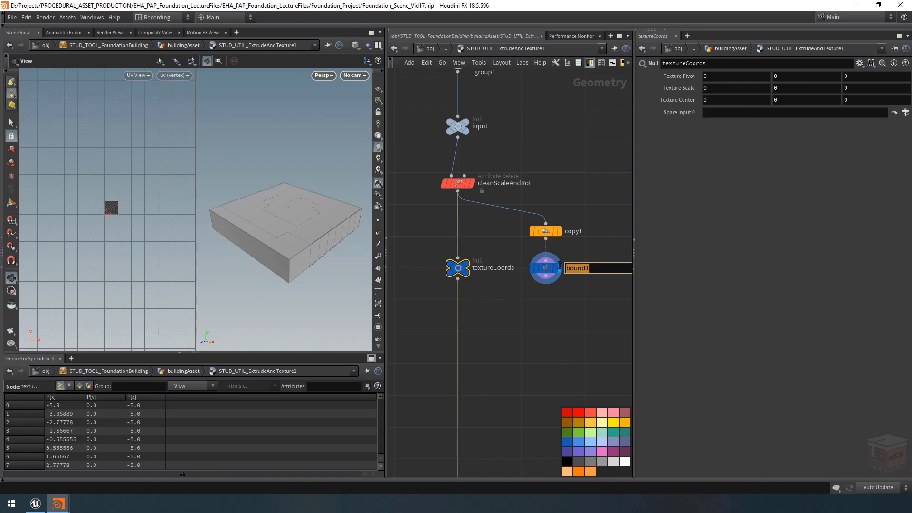
{"action": "left_click", "coordinate": [737, 117]}
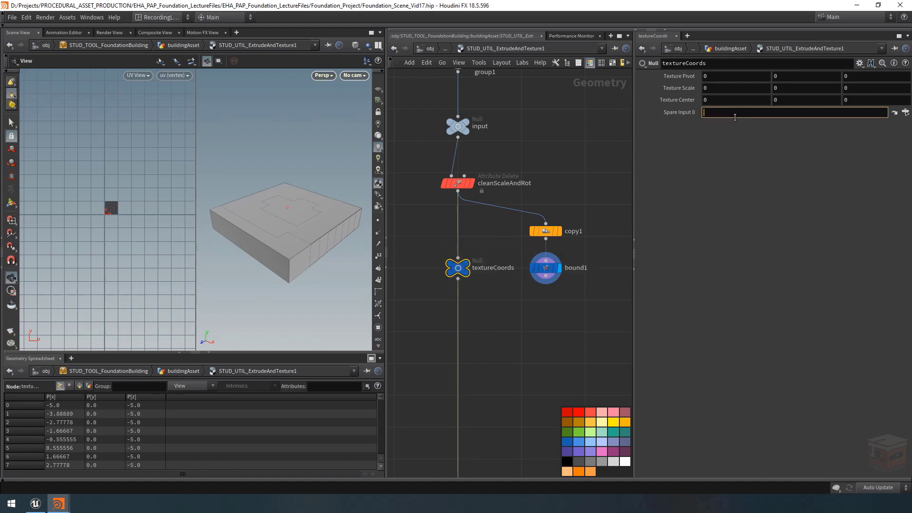
{"action": "type", "text": "../bound1"}
{"action": "key", "text": "Return"}
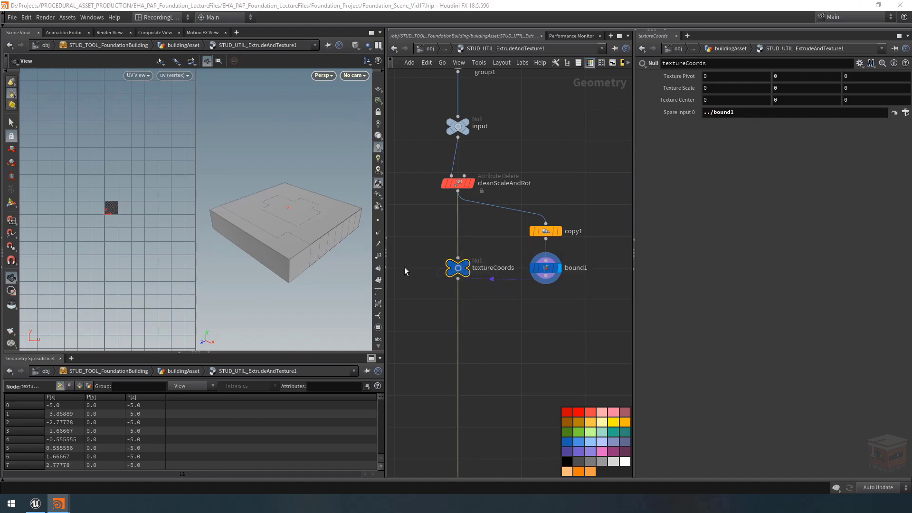
{"action": "left_click", "coordinate": [466, 265]}
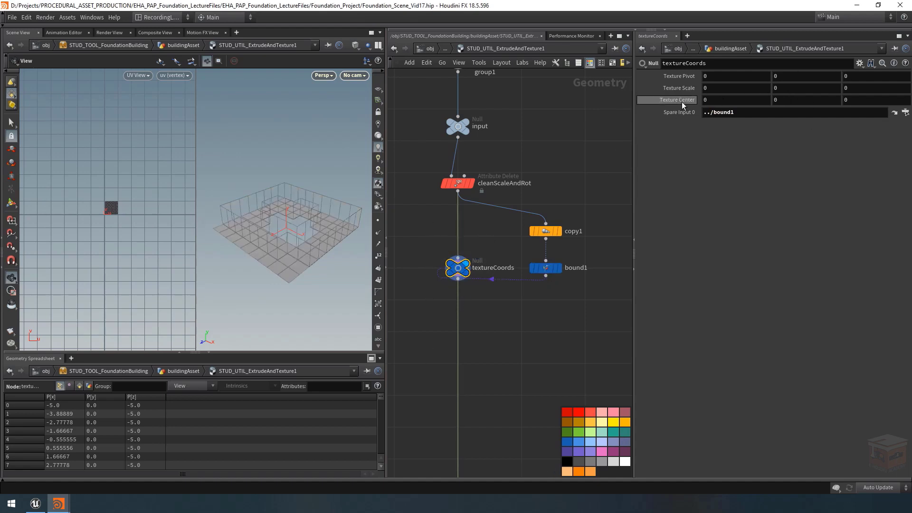
{"action": "mouse_move", "coordinate": [553, 266]}
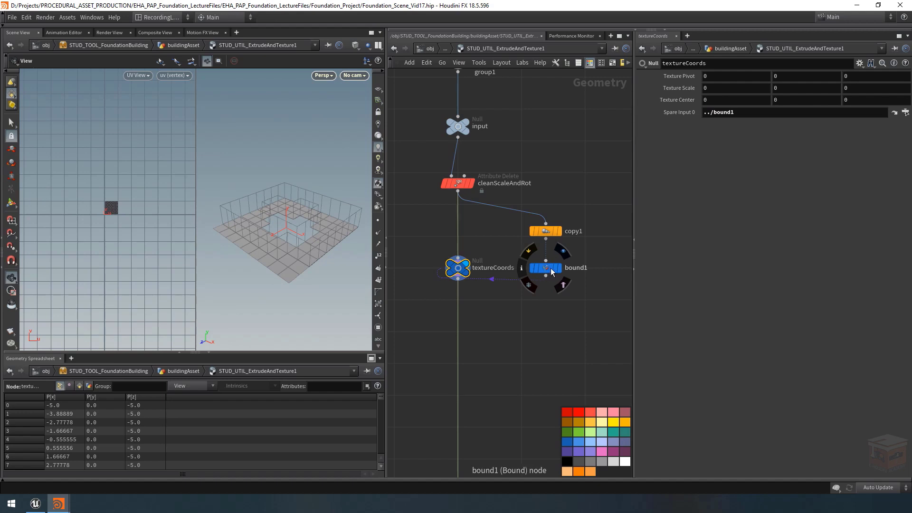
Step: Set the X component of textureCoords' Texture Center to the expression centroid(-1,D_X)
{"action": "left_click", "coordinate": [677, 100]}
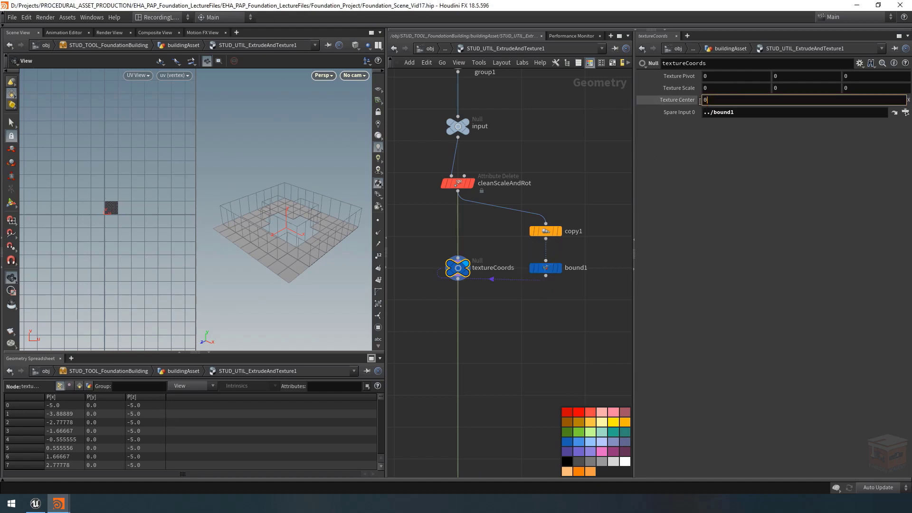
{"action": "left_click_drag", "start_coordinate": [709, 100], "coordinate": [687, 101]}
{"action": "type", "text": "centroid()"}
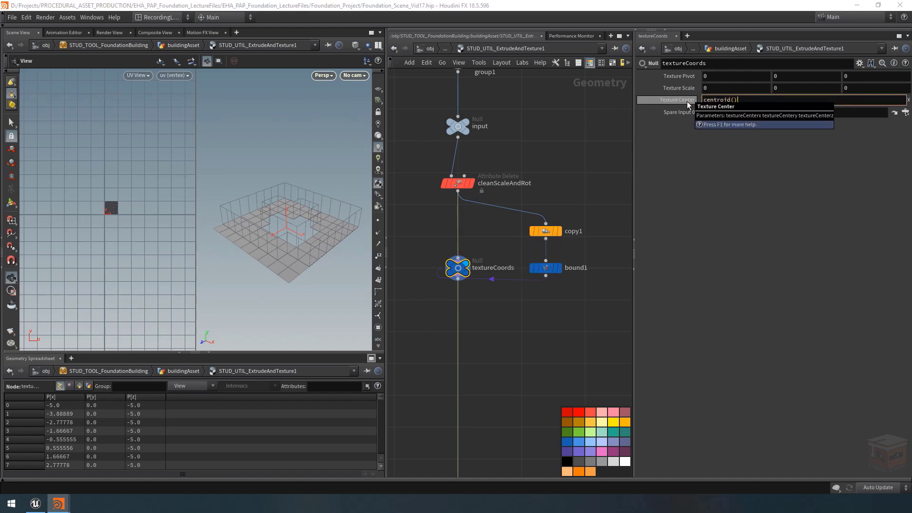
{"action": "type", "text": "-1"}
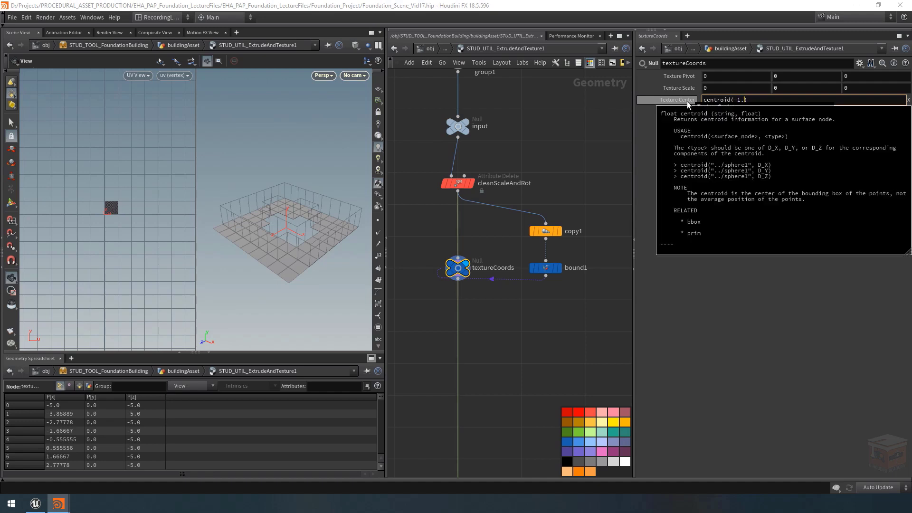
{"action": "type", "text": ","}
{"action": "key", "text": "Return"}
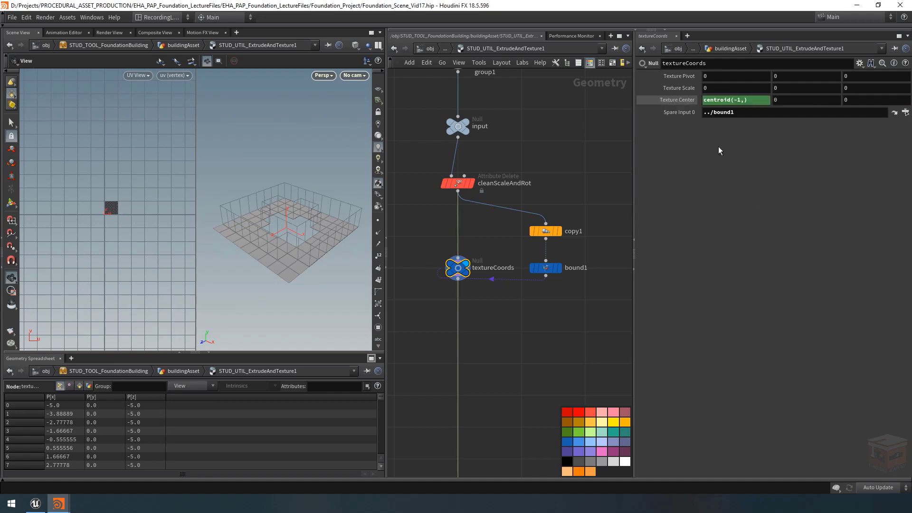
{"action": "left_click", "coordinate": [742, 102]}
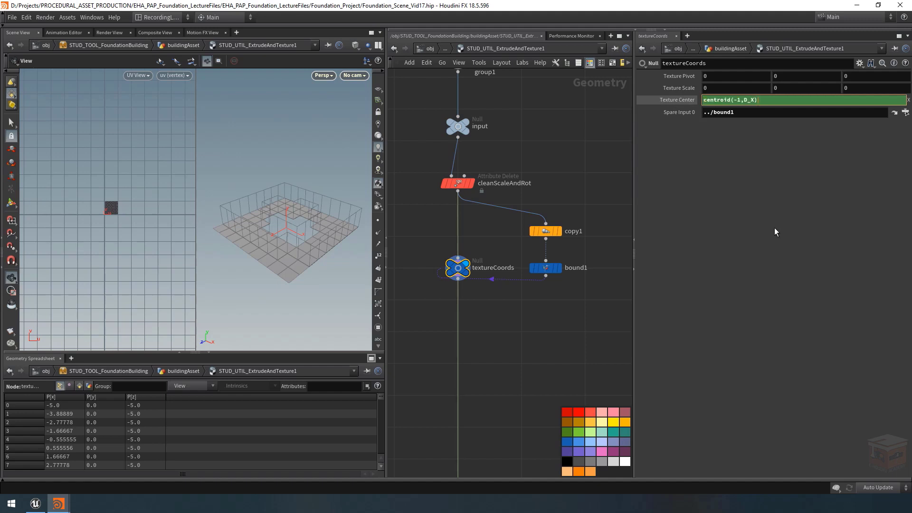
{"action": "key", "text": "Return"}
Step: Copy the centroid expression into Texture Center's Y and Z components as centroid(-1,D_Y) and centroid(-1,D_Z), and show the evaluated values
{"action": "left_click", "coordinate": [759, 100]}
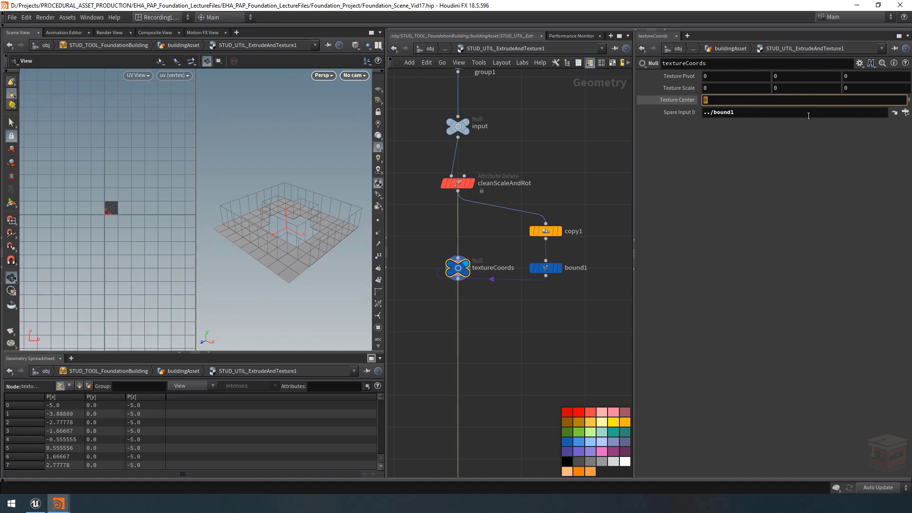
{"action": "left_click", "coordinate": [754, 101]}
{"action": "key", "text": "Return"}
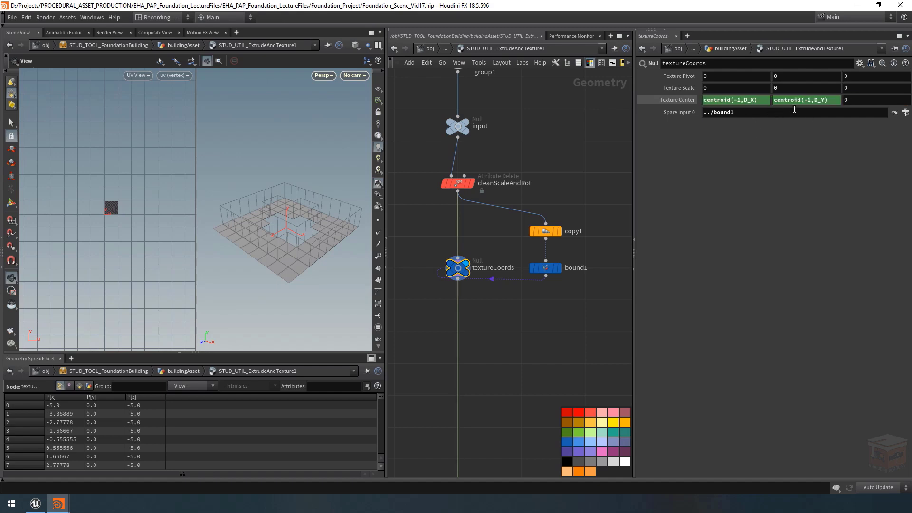
{"action": "key", "text": "ctrl+z"}
{"action": "left_click", "coordinate": [887, 99]}
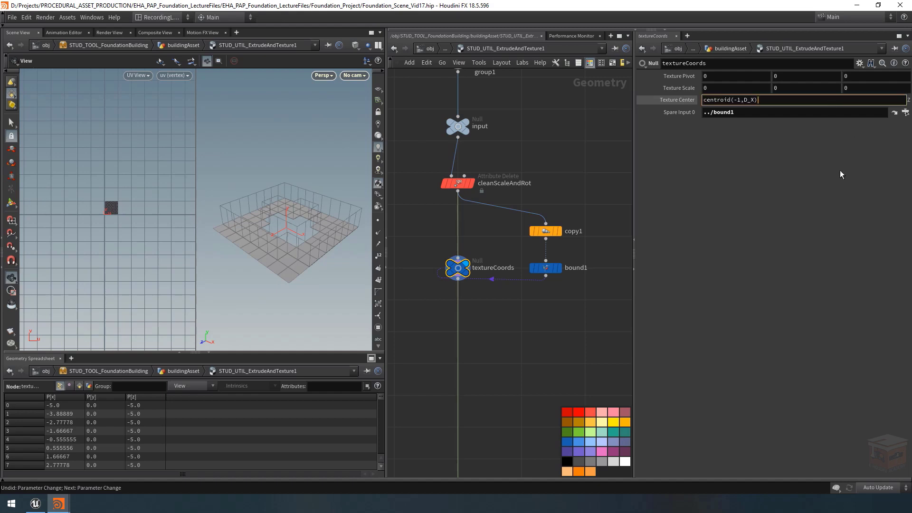
{"action": "key", "text": "Return"}
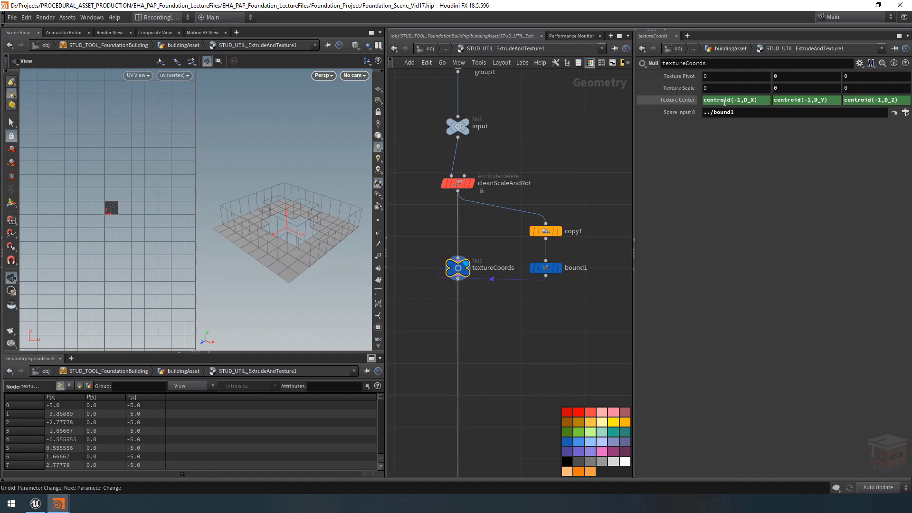
{"action": "left_click", "coordinate": [676, 100]}
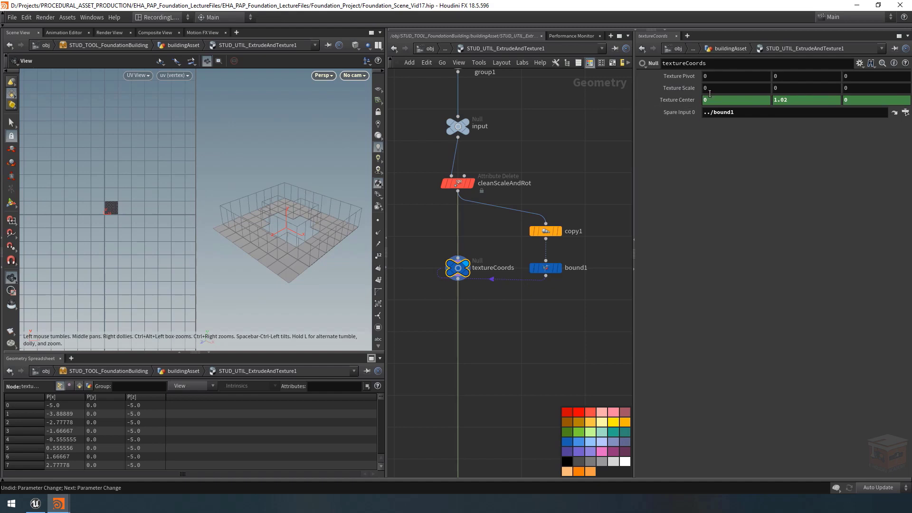
Step: Set the X component of Texture Scale to the expression bbox(-1,D_XSIZE)
{"action": "left_click", "coordinate": [720, 88]}
{"action": "type", "text": "bbox("}
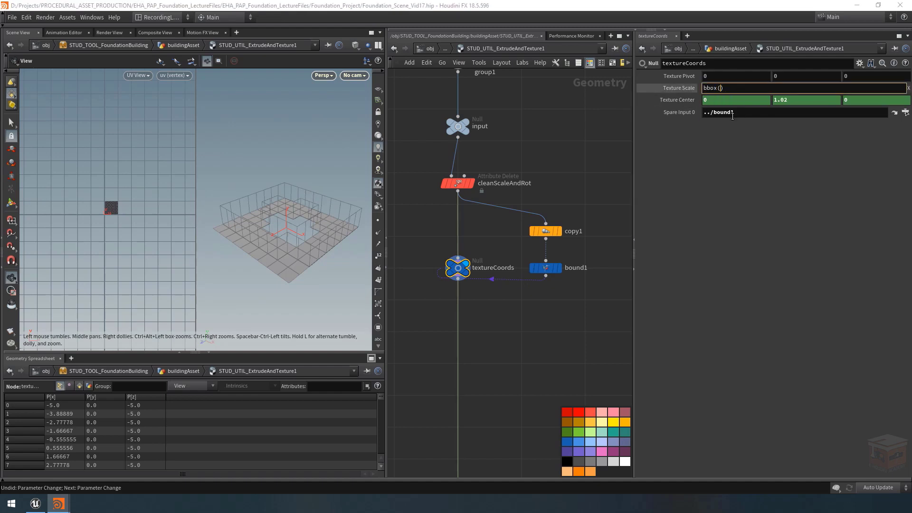
{"action": "type", "text": "-1"}
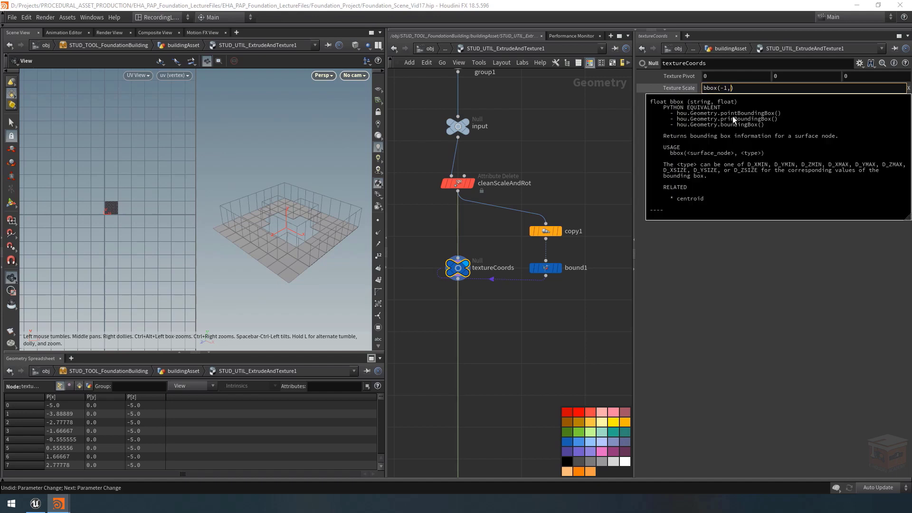
{"action": "type", "text": ",D_"}
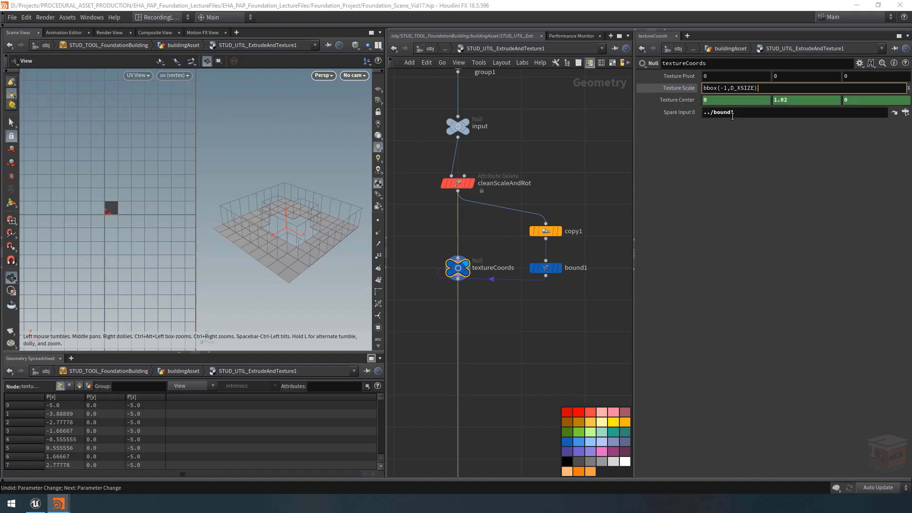
{"action": "type", "text": "XSIZE"}
{"action": "key", "text": "Return"}
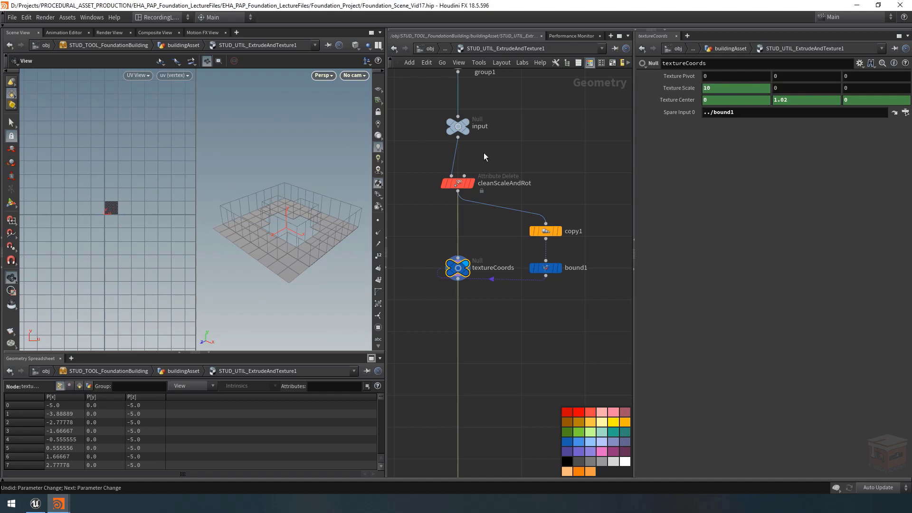
Step: Copy the bbox expression into Texture Scale's Y and Z components as bbox(-1,D_YSIZE) and bbox(-1,D_ZSIZE), and show the evaluated values
{"action": "left_click", "coordinate": [679, 87]}
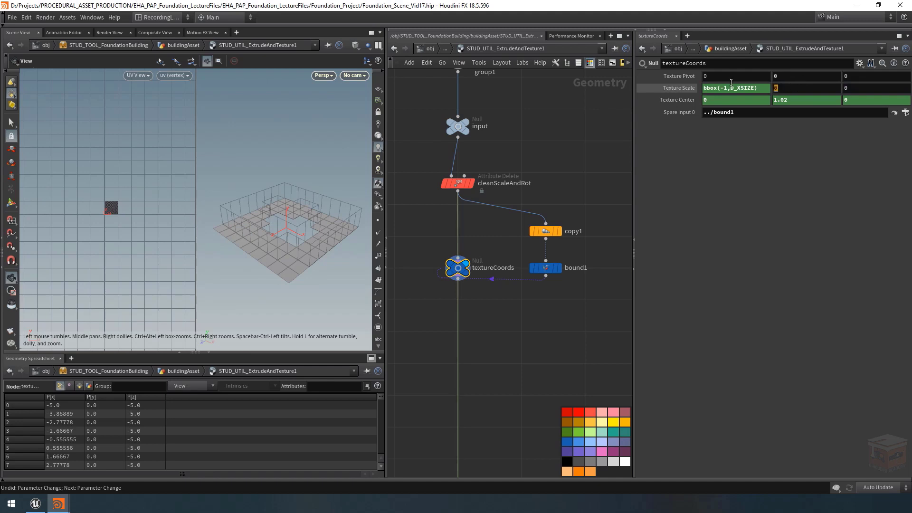
{"action": "left_click", "coordinate": [733, 86]}
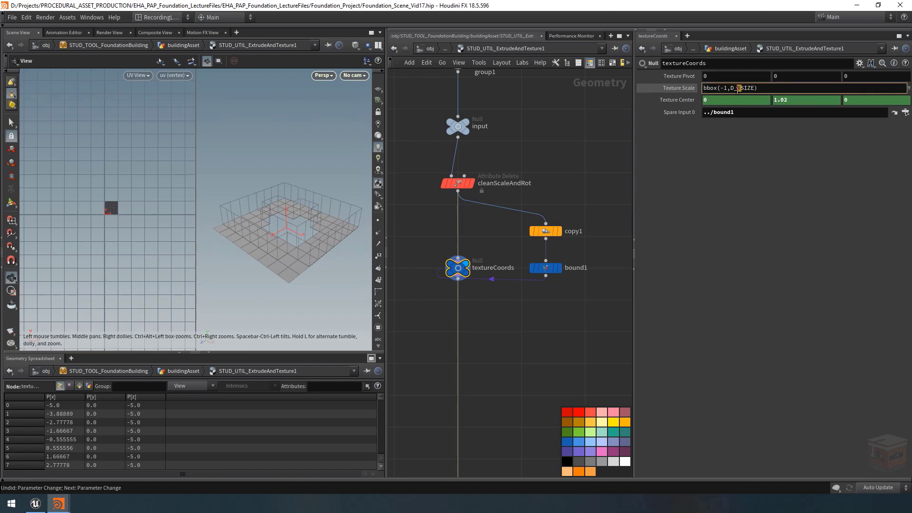
{"action": "type", "text": "Y"}
{"action": "key", "text": "Return"}
{"action": "type", "text": "bbox(-1,D_XSIZE)"}
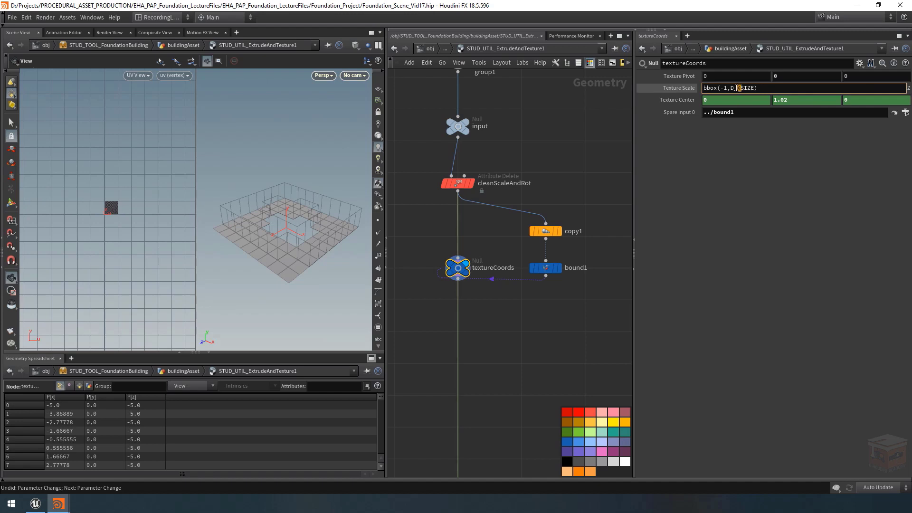
{"action": "type", "text": "Z"}
{"action": "key", "text": "Return"}
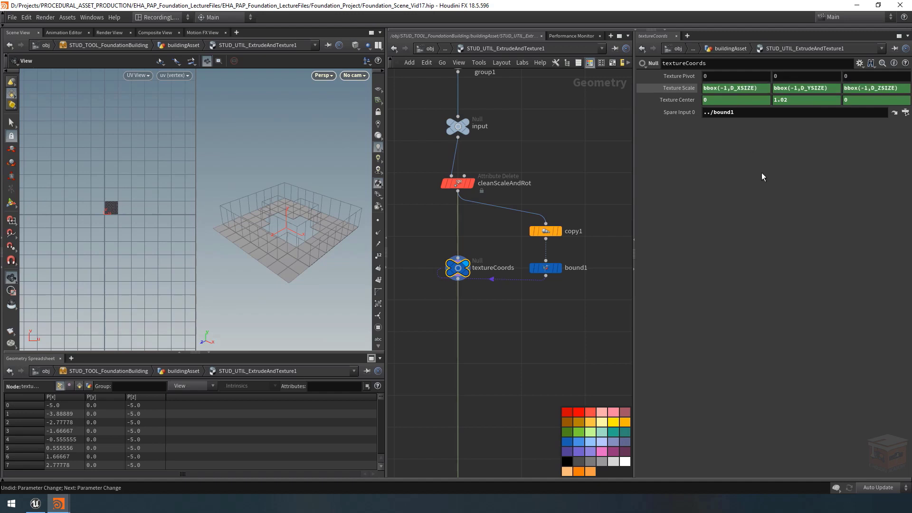
{"action": "left_click", "coordinate": [680, 90]}
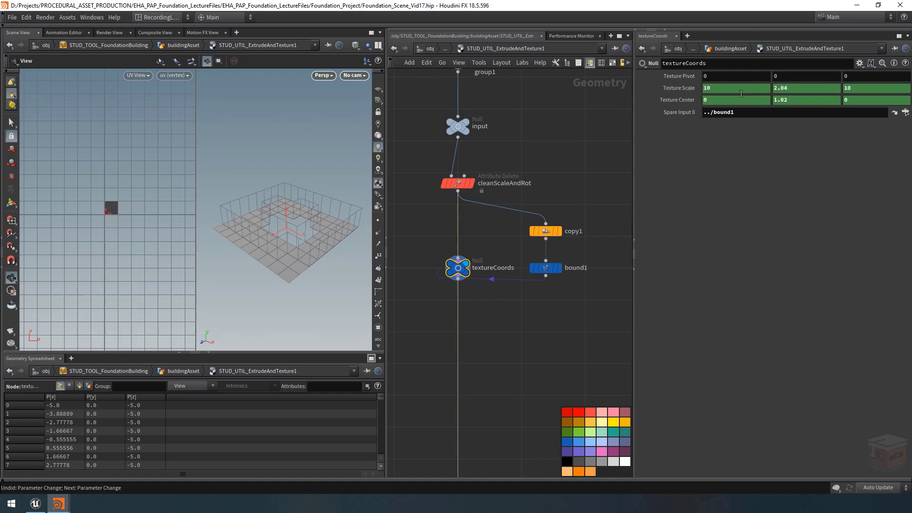
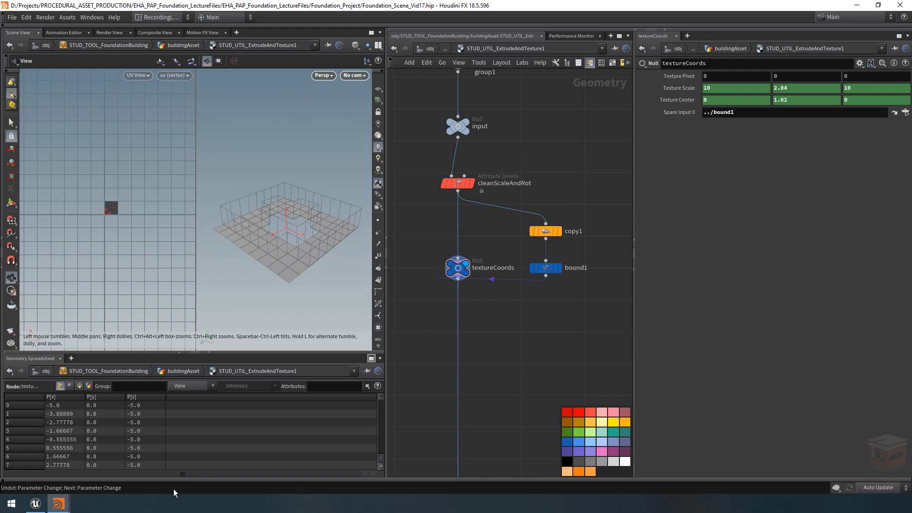
Step: Open the type properties of STUD_UTIL_ExtrudeAndTexture and add an Ordered Menu parameter at the start of the Textures folder
{"action": "mouse_move", "coordinate": [59, 506]}
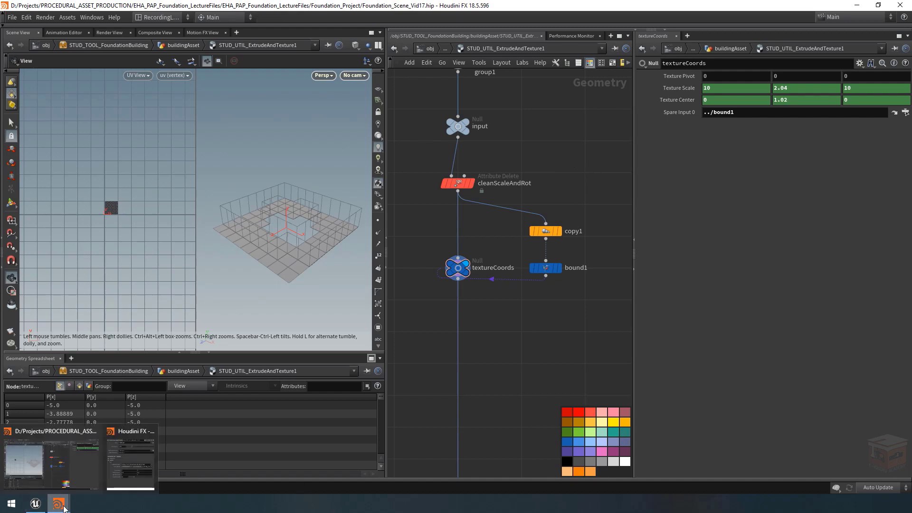
{"action": "left_click", "coordinate": [115, 472]}
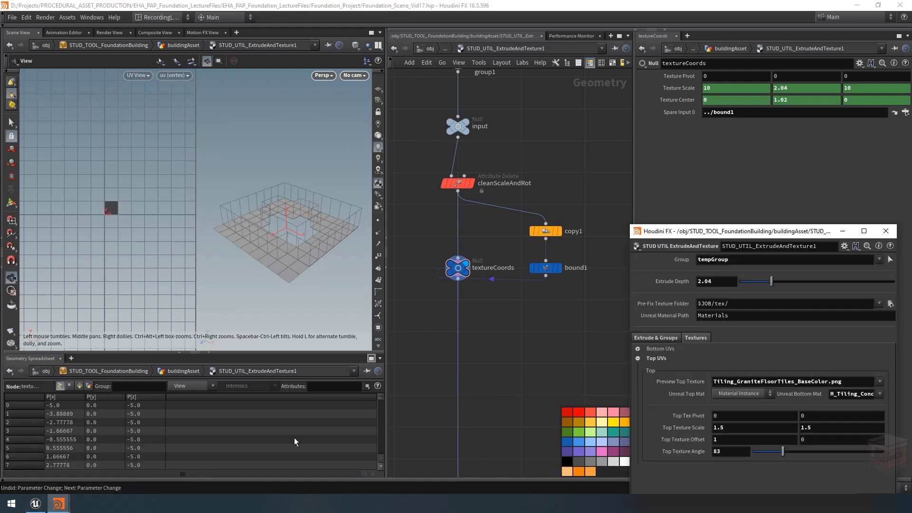
{"action": "left_click", "coordinate": [635, 248]}
{"action": "left_click", "coordinate": [657, 468]}
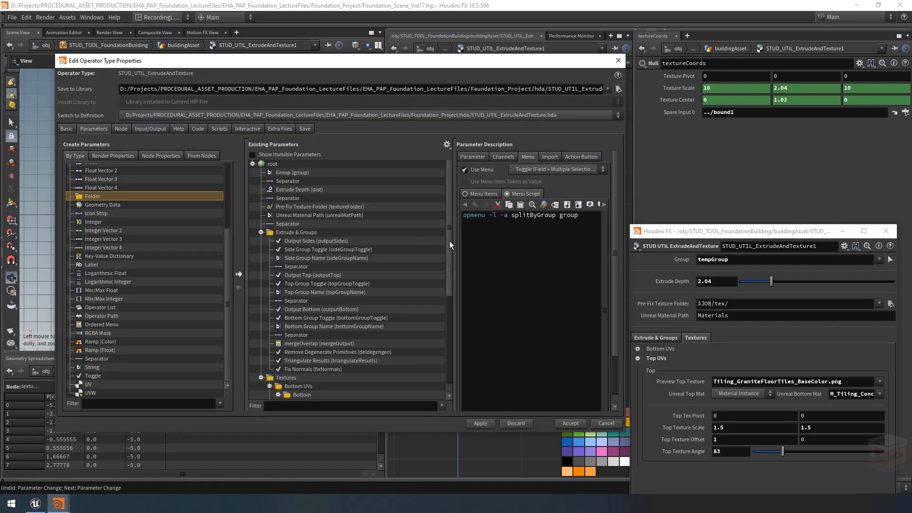
{"action": "scroll", "coordinate": [342, 285], "scroll_direction": "down", "scroll_amount": 6}
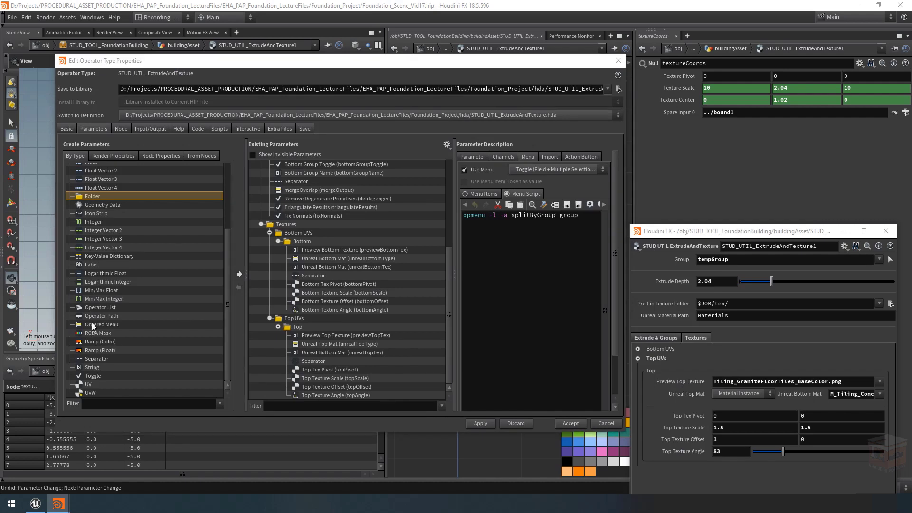
{"action": "left_click_drag", "start_coordinate": [92, 323], "coordinate": [290, 226]}
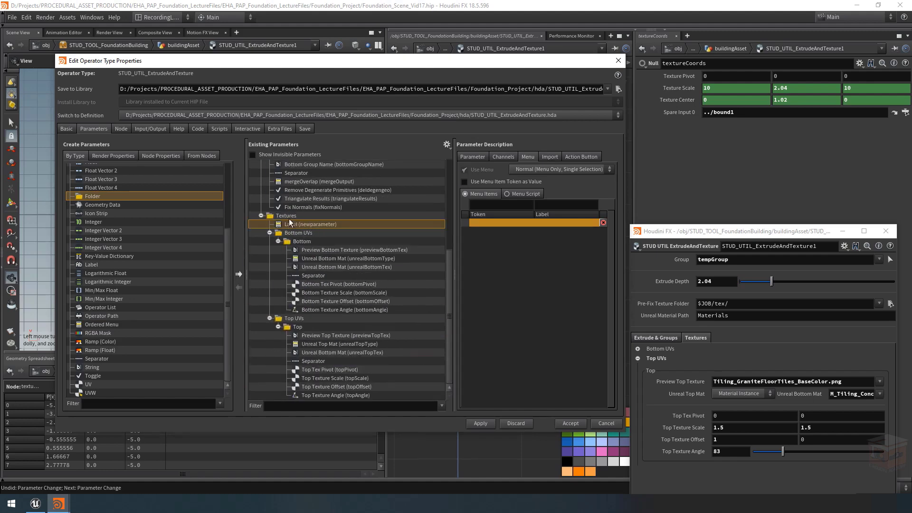
Step: Name the new ordered menu parameter texturePivot and label it Texture Pivot
{"action": "left_click", "coordinate": [279, 242]}
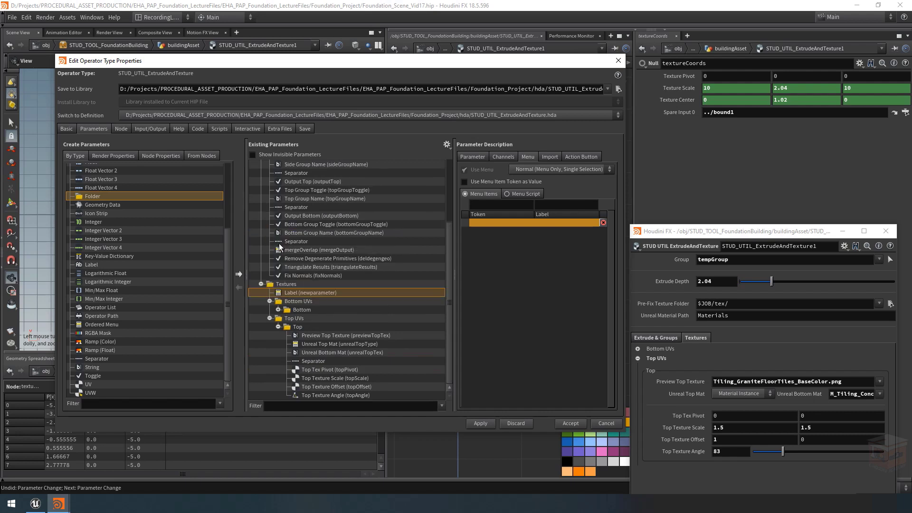
{"action": "left_click", "coordinate": [279, 326]}
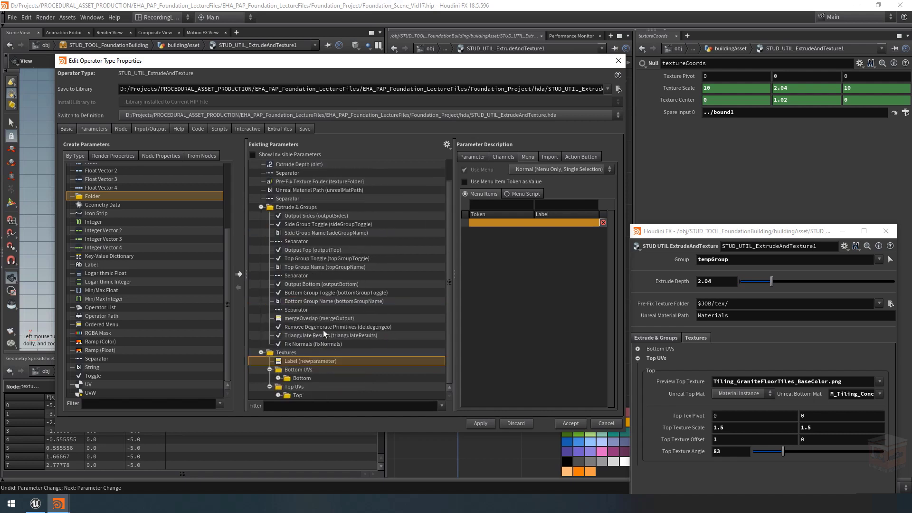
{"action": "left_click", "coordinate": [469, 157]}
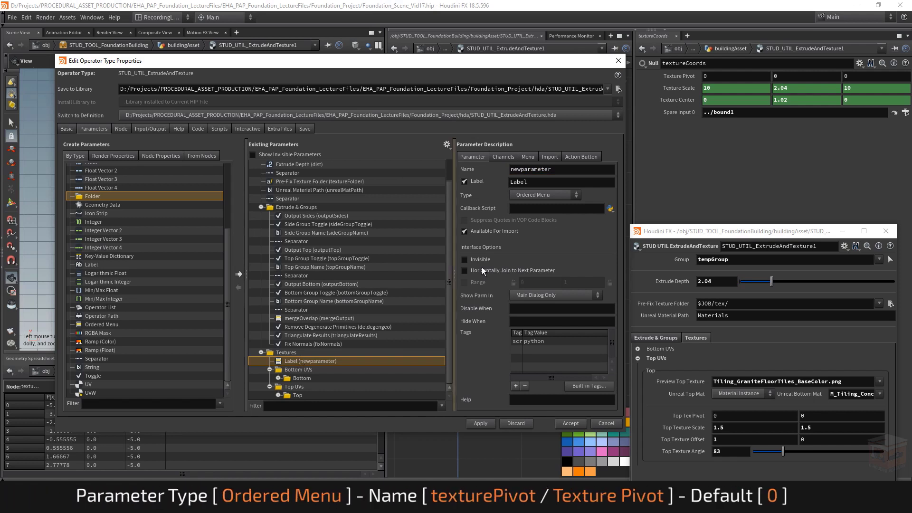
{"action": "left_click_drag", "start_coordinate": [564, 171], "coordinate": [437, 170]}
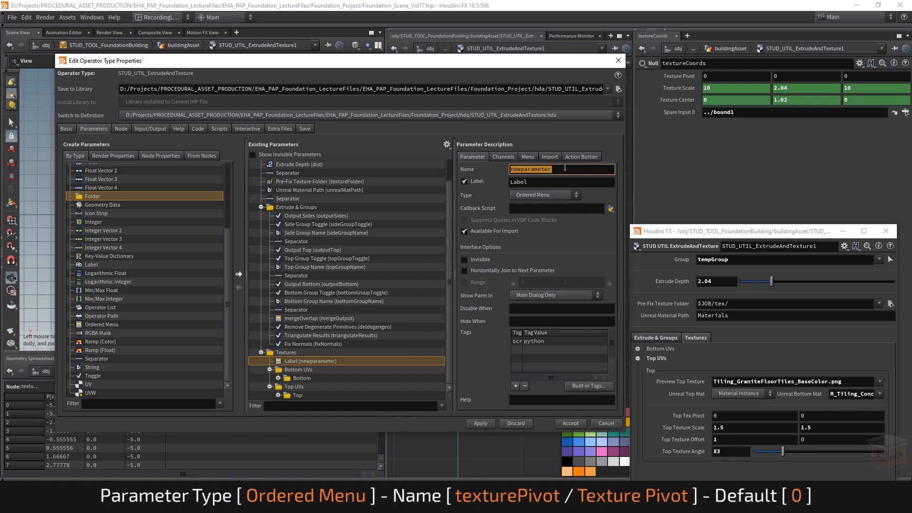
{"action": "type", "text": "texturePivot"}
{"action": "key", "text": "Tab"}
{"action": "type", "text": "T"}
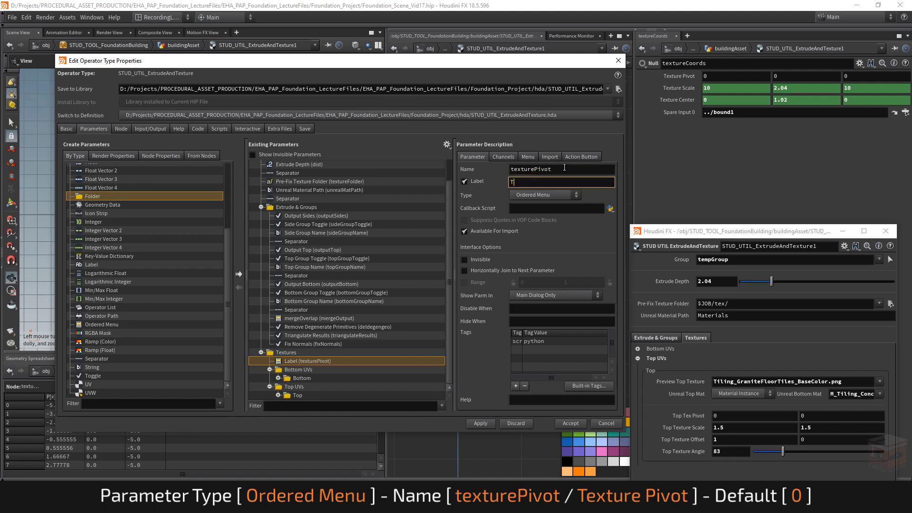
{"action": "type", "text": "exture Pivot"}
{"action": "key", "text": "Return"}
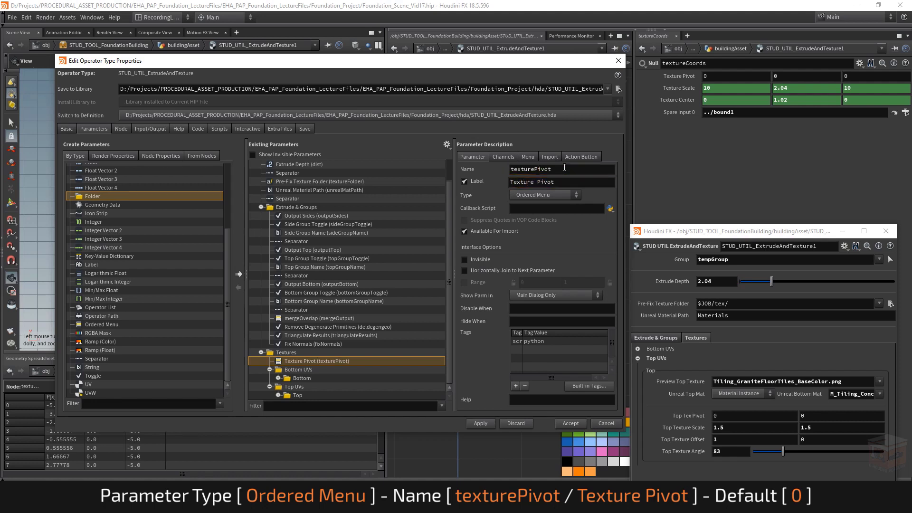
Step: Give the texturePivot menu the items 0 World Center and 1 Object Corner, and apply the changes to the asset
{"action": "left_click", "coordinate": [527, 156]}
{"action": "left_click", "coordinate": [516, 222]}
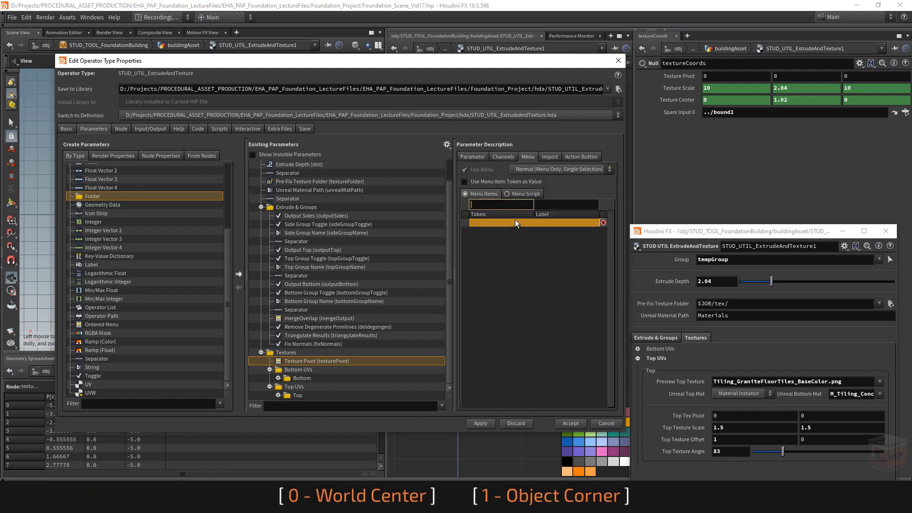
{"action": "type", "text": "0"}
{"action": "key", "text": "Tab"}
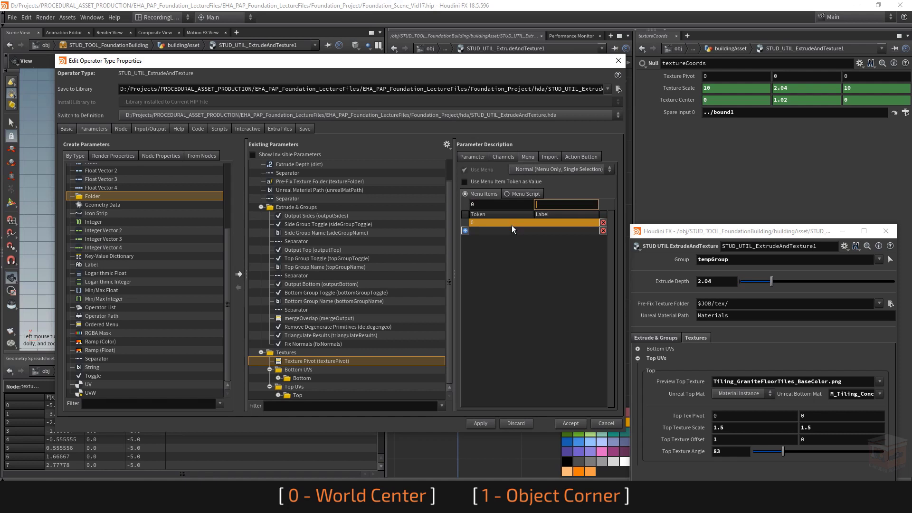
{"action": "type", "text": "World Center"}
{"action": "key", "text": "Return"}
{"action": "type", "text": "1"}
{"action": "left_click", "coordinate": [548, 231]}
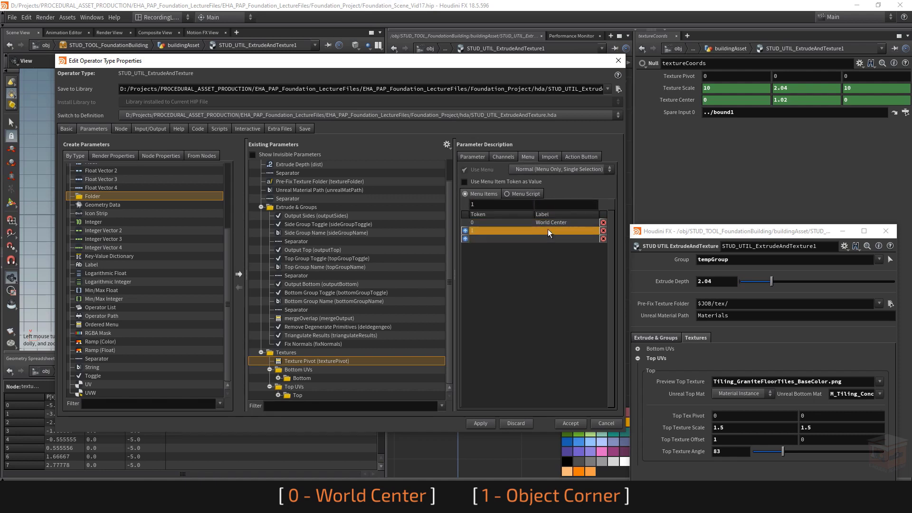
{"action": "left_click", "coordinate": [545, 204]}
{"action": "type", "text": "Object Corner"}
{"action": "key", "text": "Return"}
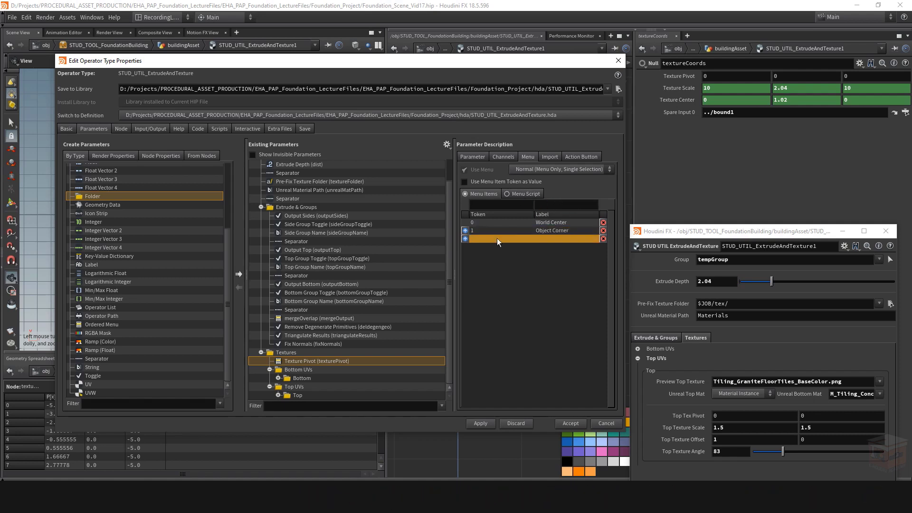
{"action": "left_click", "coordinate": [480, 428]}
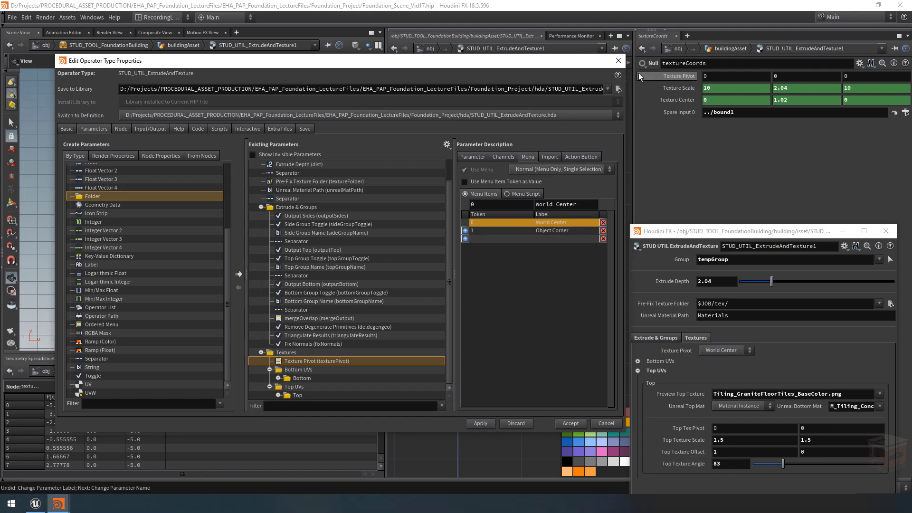
{"action": "left_click", "coordinate": [617, 60]}
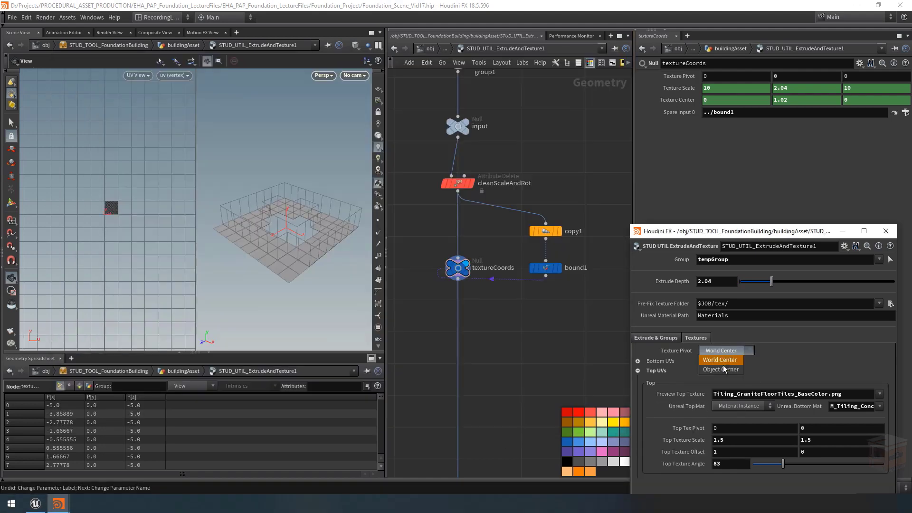
Step: Reference the asset's Texture Pivot parameter in the X component of textureCoords' Texture Pivot
{"action": "left_click_drag", "start_coordinate": [266, 157], "coordinate": [337, 104]}
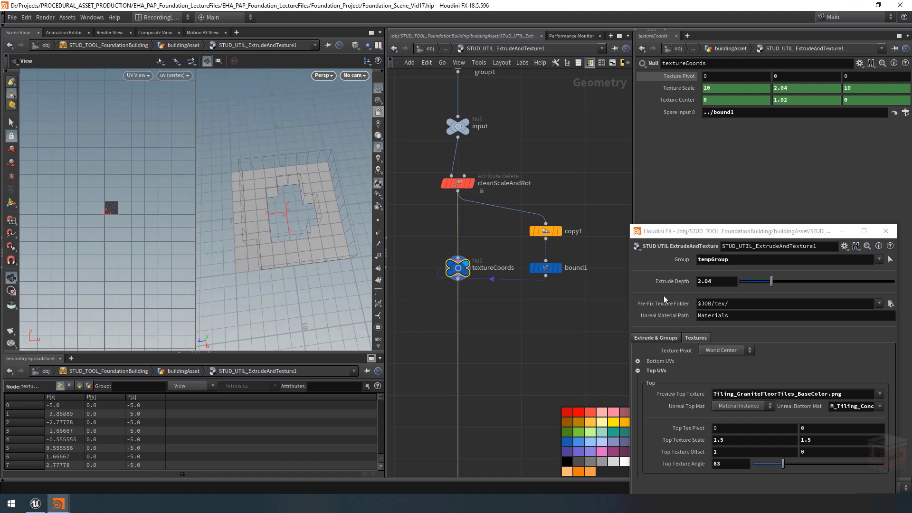
{"action": "right_click", "coordinate": [684, 352]}
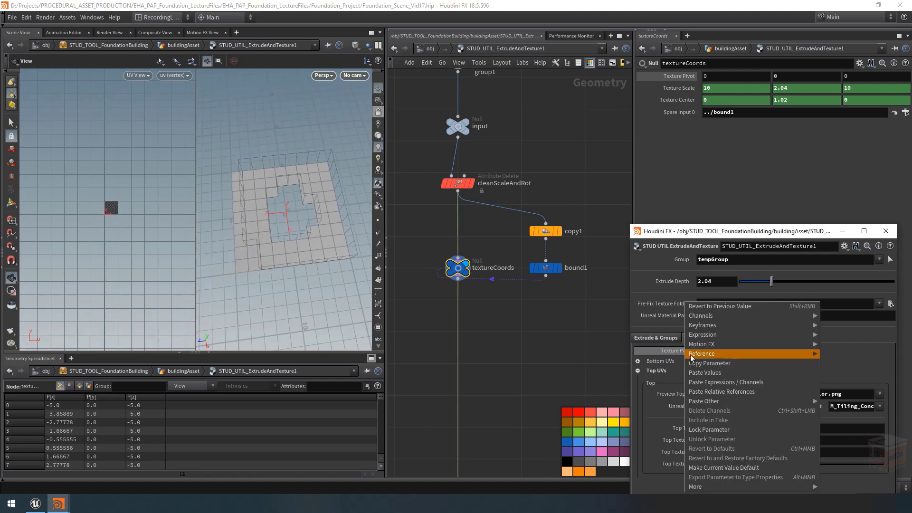
{"action": "left_click", "coordinate": [717, 364]}
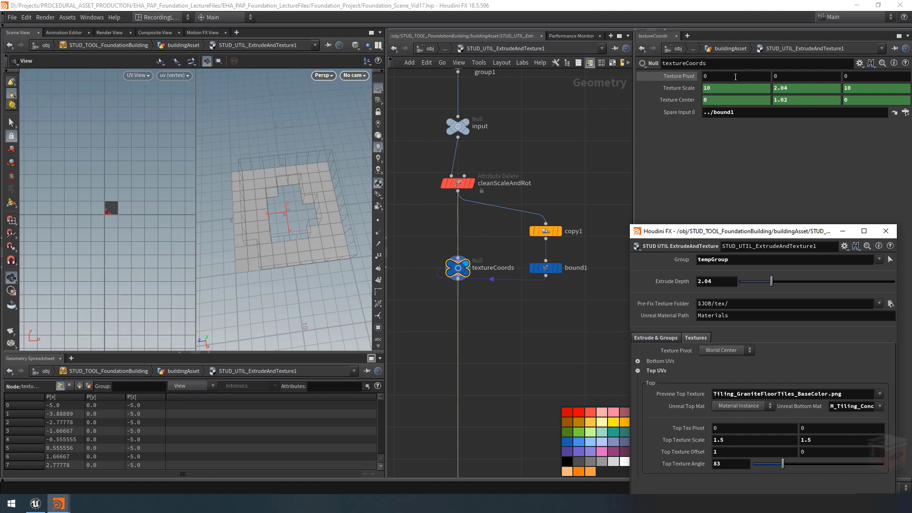
{"action": "right_click", "coordinate": [708, 76]}
{"action": "left_click", "coordinate": [736, 177]}
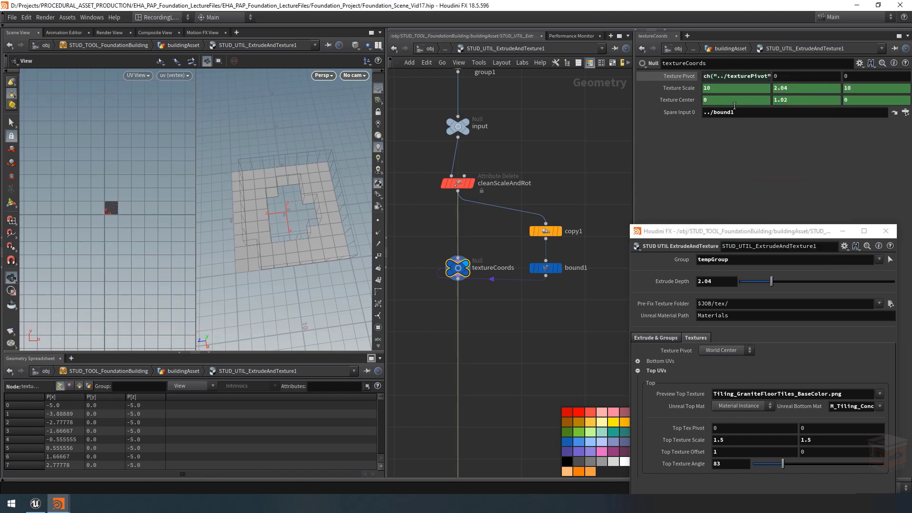
Step: Extend the X pivot reference to the expression if( ch("../texturePivot") == 0, 0, bbox(-1,D_XMIN) )
{"action": "left_click", "coordinate": [748, 76]}
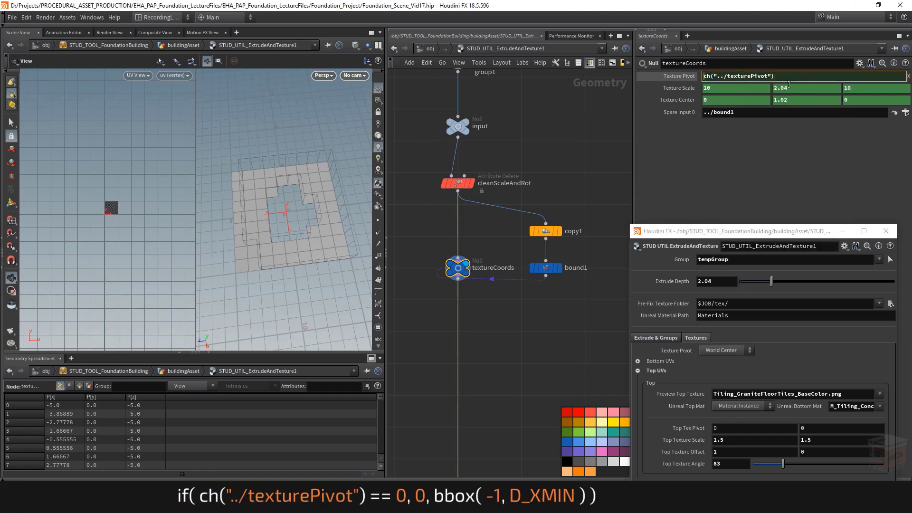
{"action": "key", "text": "Home"}
{"action": "type", "text": "if("}
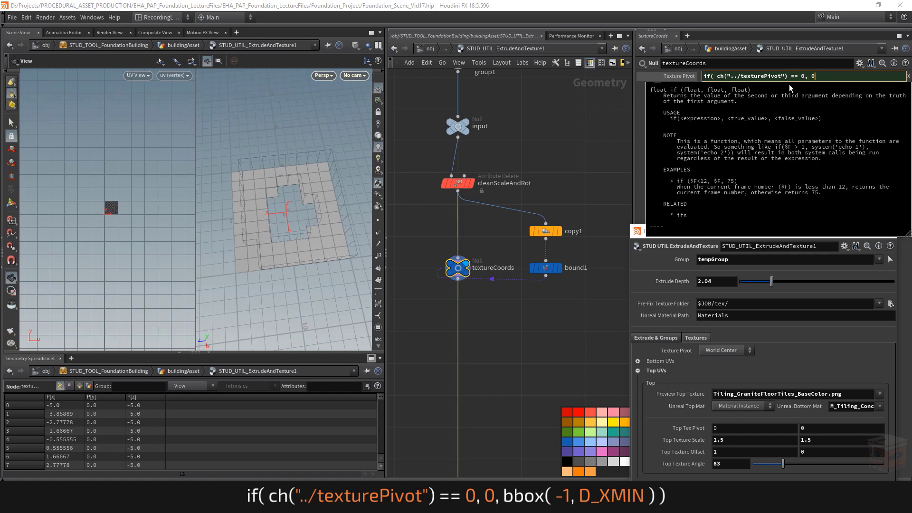
{"action": "type", "text": "== 0, 0, bbox"}
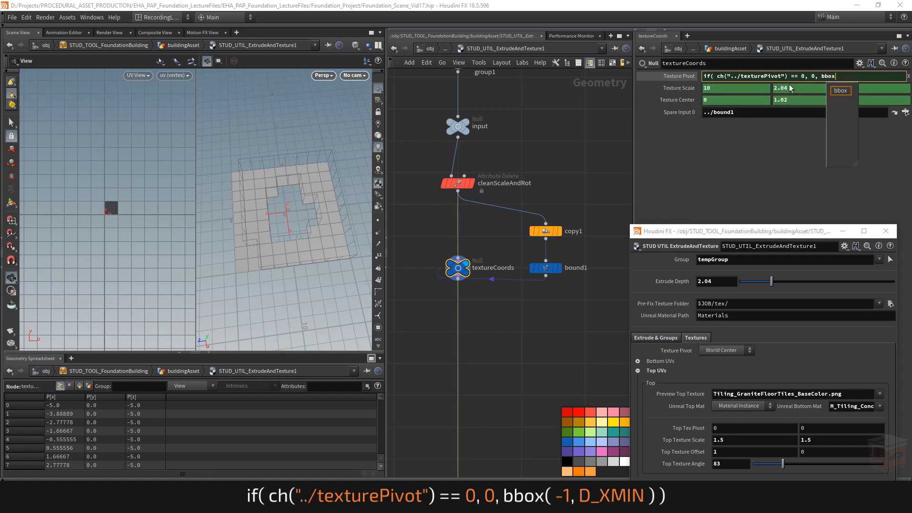
{"action": "type", "text": "()-1"}
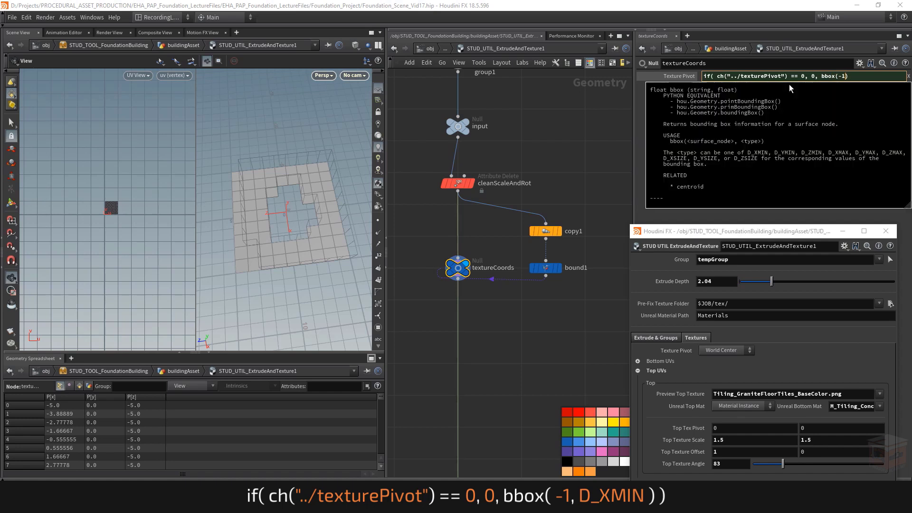
{"action": "type", "text": ",D_XMIN"}
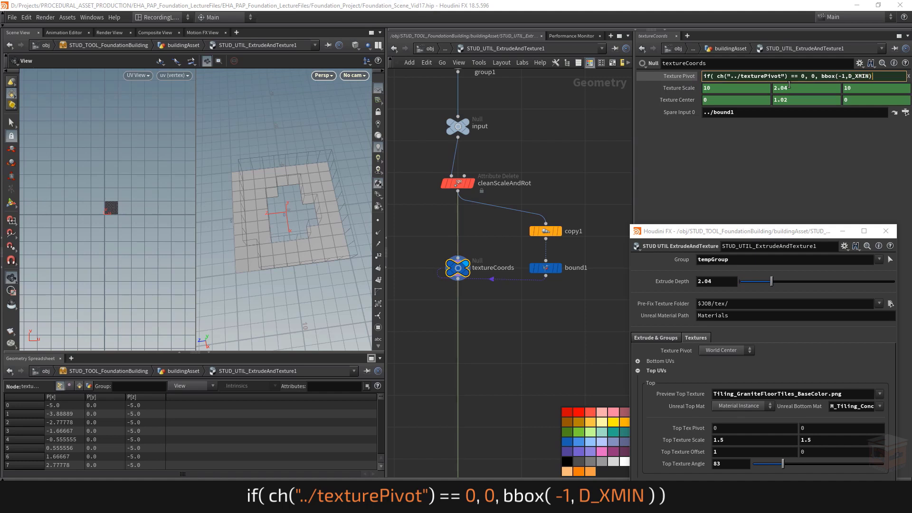
{"action": "type", "text": ") )"}
{"action": "key", "text": "Return"}
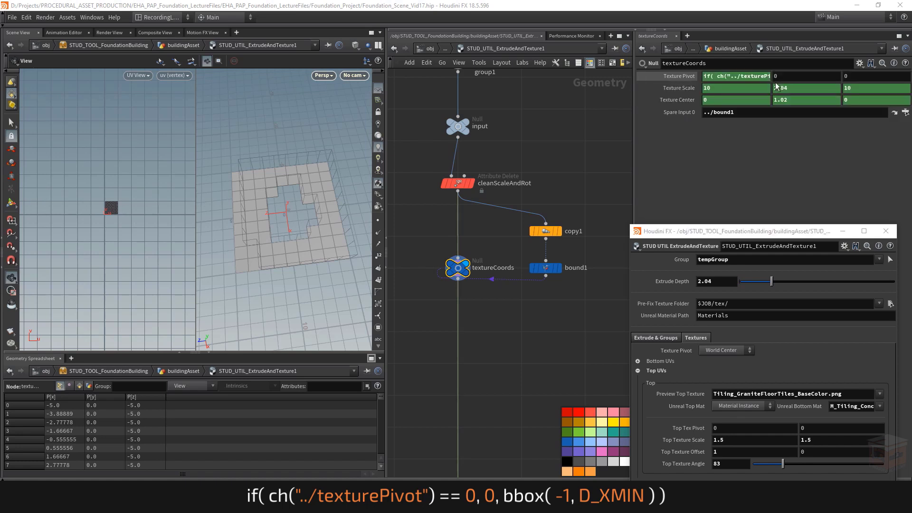
Step: Show textureCoords' evaluated Texture Pivot values and set the asset's Texture Pivot menu to Object Corner
{"action": "left_click", "coordinate": [682, 79]}
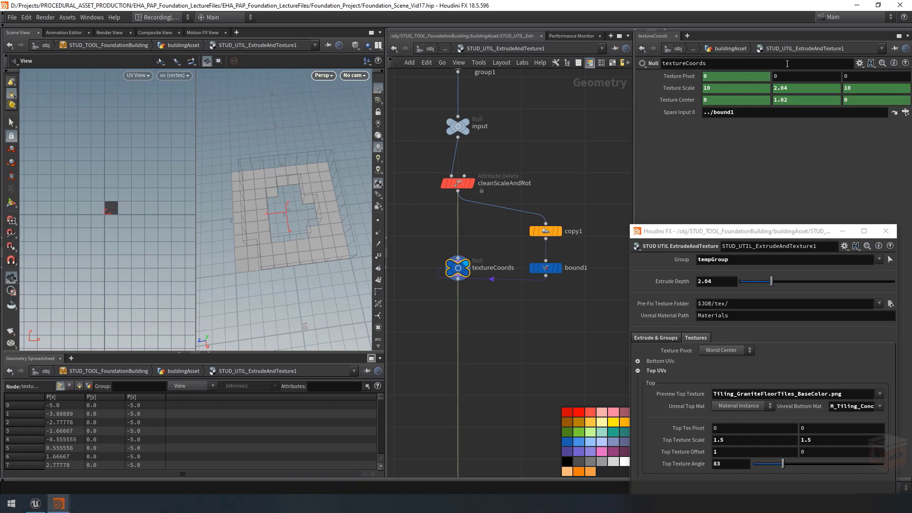
{"action": "left_click", "coordinate": [727, 350]}
{"action": "left_click", "coordinate": [720, 368]}
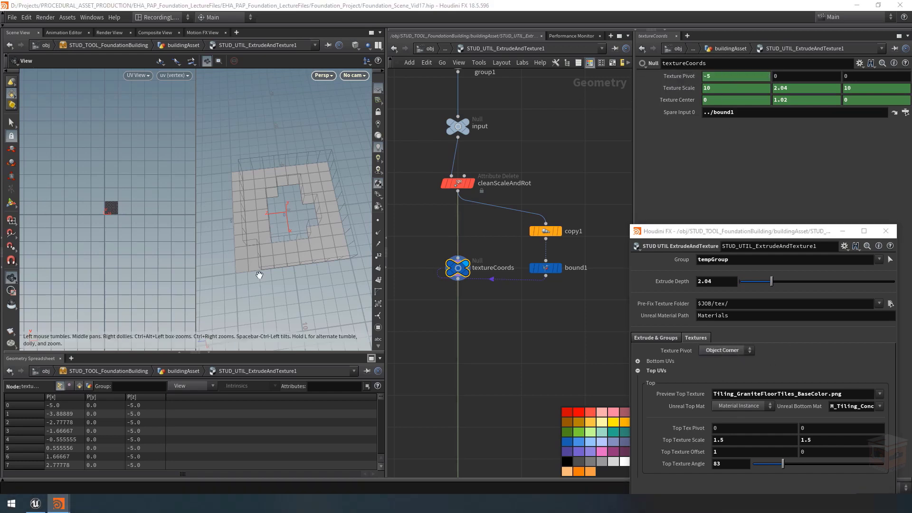
Step: Copy the X pivot expression into Texture Pivot's Y and Z components, replacing D_XMIN with D_YMIN for Y and the Z-axis minimum for Z
{"action": "left_click", "coordinate": [754, 75]}
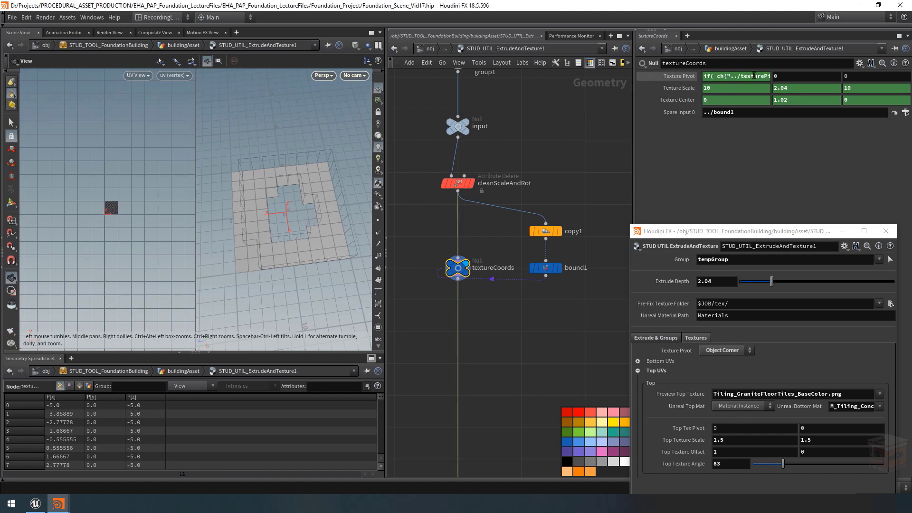
{"action": "left_click", "coordinate": [750, 78]}
{"action": "left_click_drag", "start_coordinate": [887, 77], "coordinate": [592, 68]}
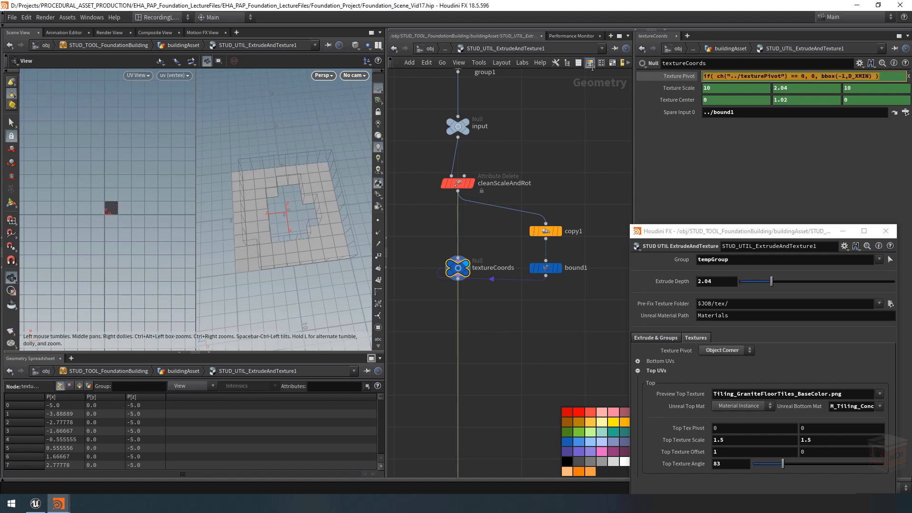
{"action": "left_click", "coordinate": [691, 172]}
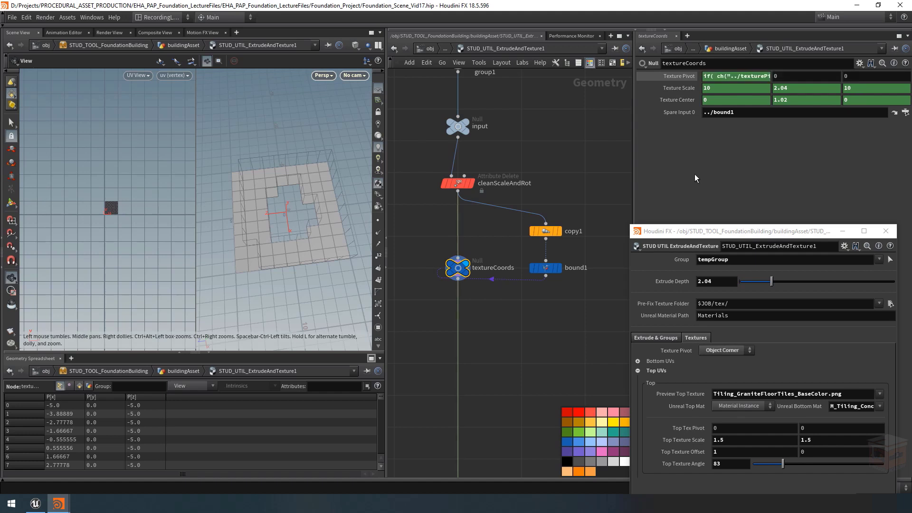
{"action": "left_click", "coordinate": [791, 75]}
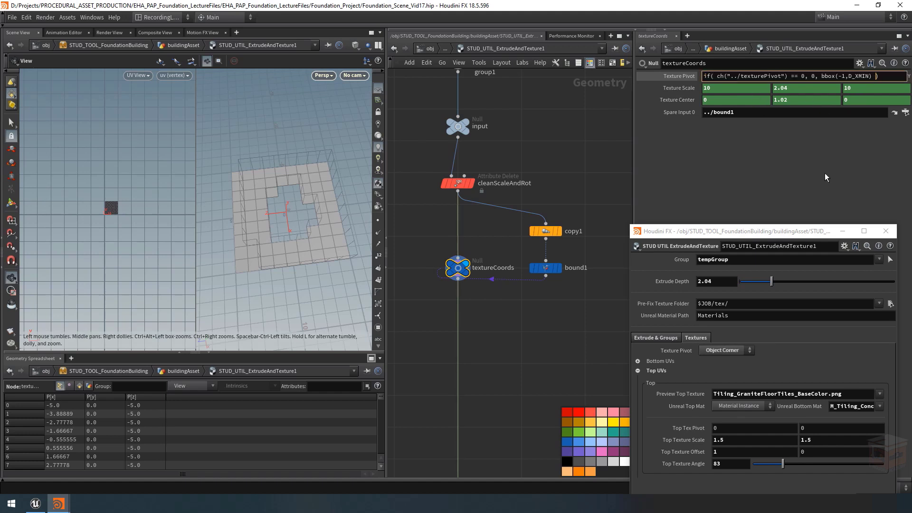
{"action": "key", "text": "BackSpace"}
{"action": "type", "text": "Y"}
{"action": "key", "text": "Return"}
{"action": "left_click", "coordinate": [847, 72]}
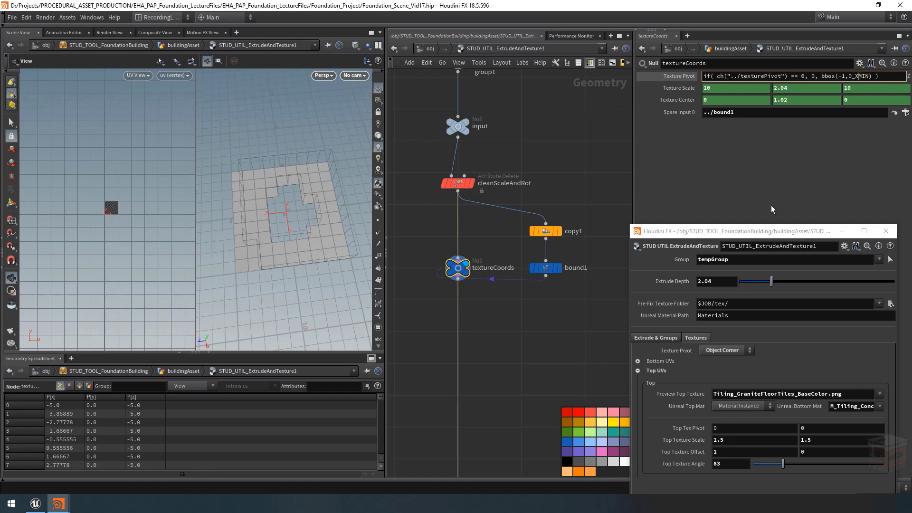
{"action": "key", "text": "Return"}
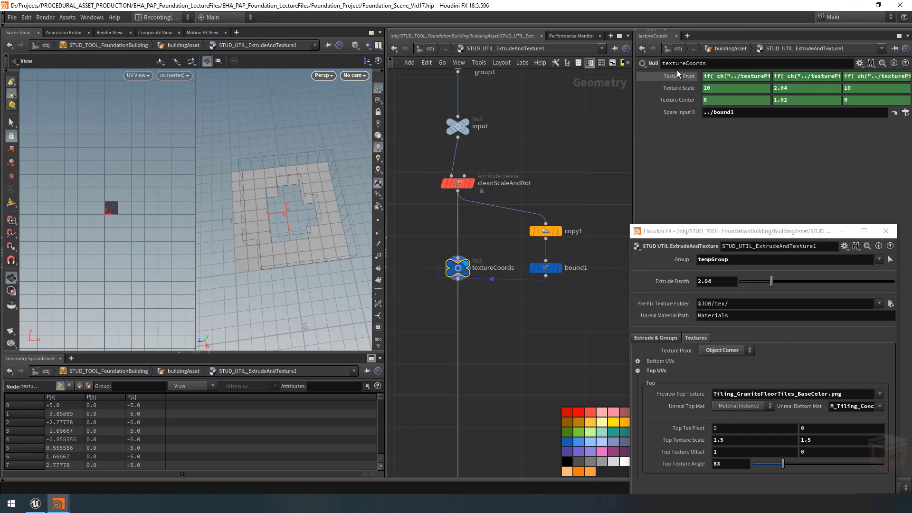
Step: Show textureCoords' evaluated Texture Pivot values and inspect the matching object corner in the 3D view
{"action": "left_click", "coordinate": [678, 74]}
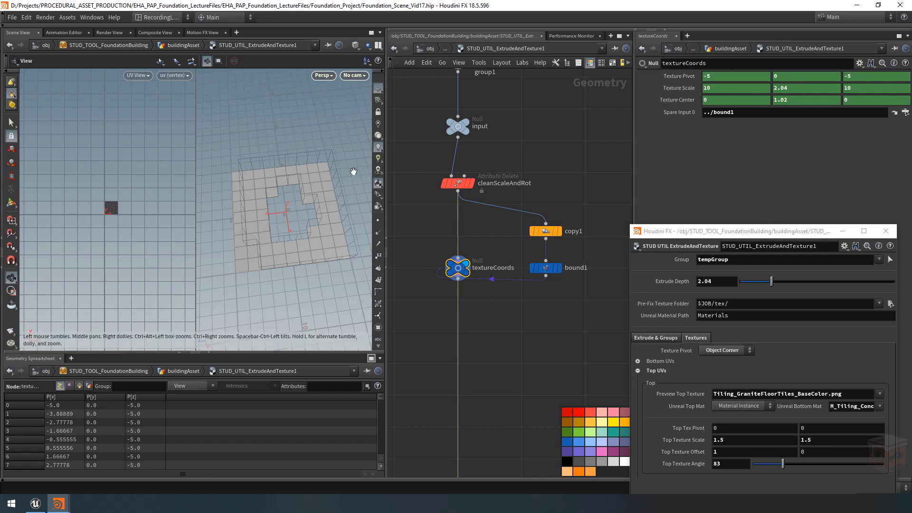
{"action": "left_click_drag", "start_coordinate": [305, 179], "coordinate": [334, 176]}
{"action": "middle_click_drag", "start_coordinate": [325, 171], "coordinate": [270, 178]}
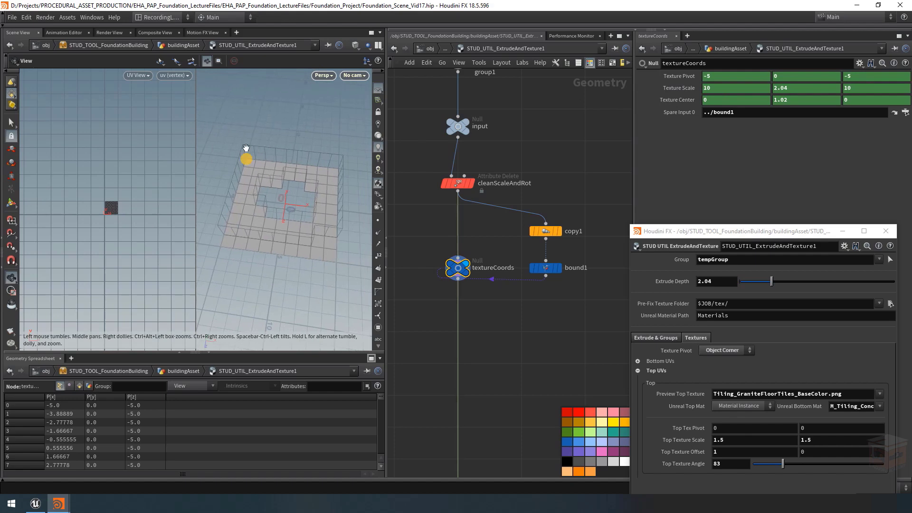
Step: Locate the uvproject_Top node in the texturing section of the network and show its parameters
{"action": "scroll", "coordinate": [520, 334], "scroll_direction": "down", "scroll_amount": 6}
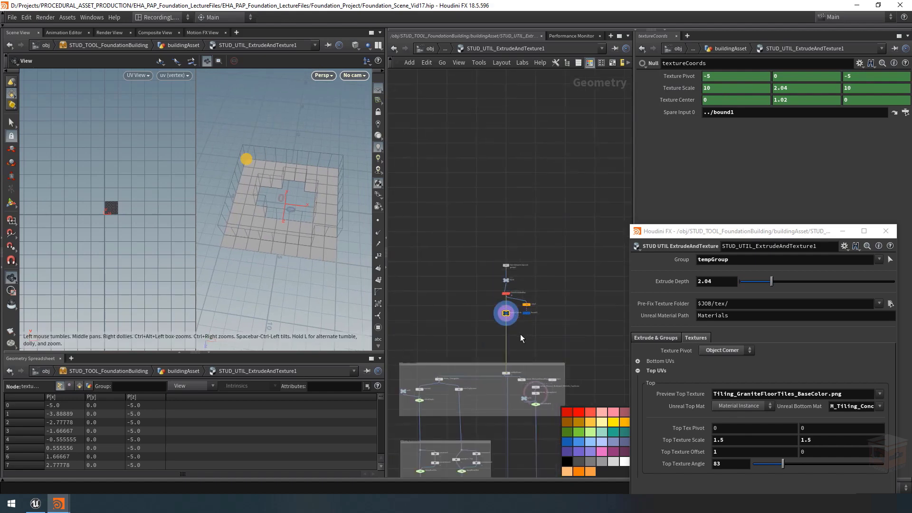
{"action": "middle_click_drag", "start_coordinate": [520, 334], "coordinate": [599, 197]}
{"action": "scroll", "coordinate": [517, 311], "scroll_direction": "up", "scroll_amount": 8}
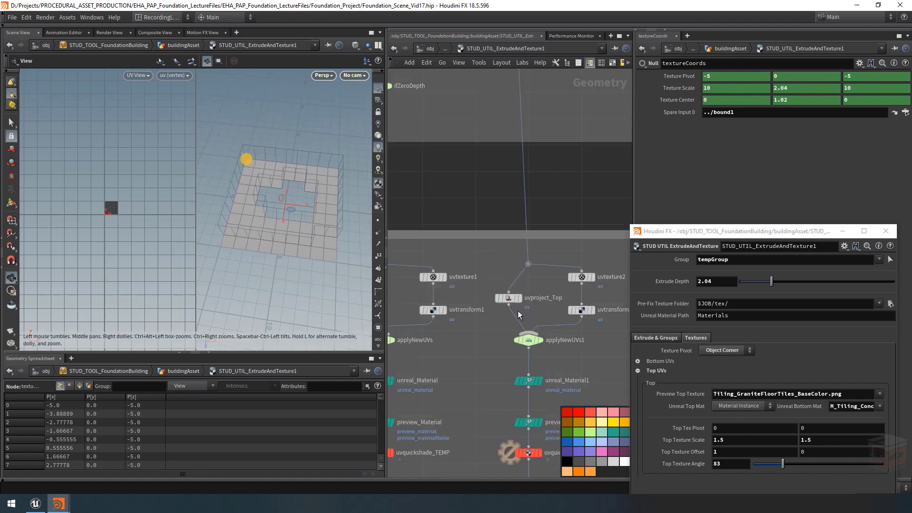
{"action": "left_click", "coordinate": [508, 298]}
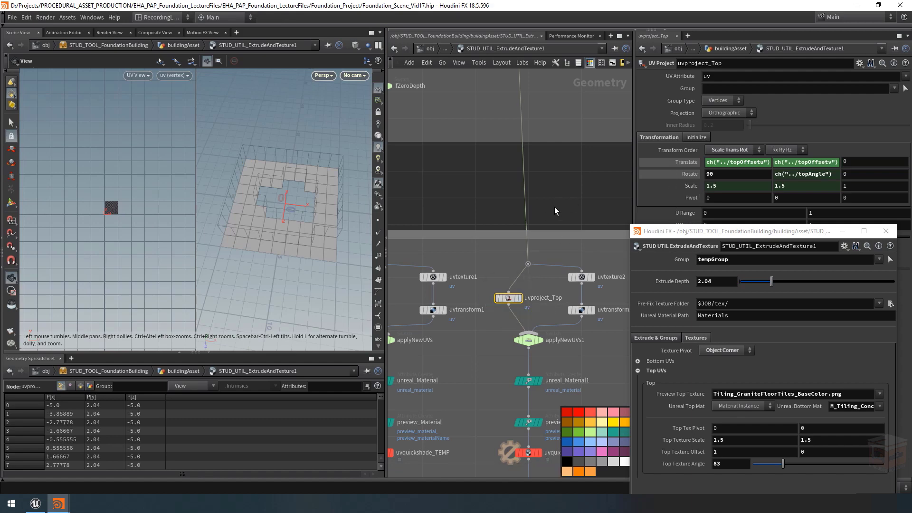
Step: Open textureCoords' parameters in a floating window and place it over the viewport, with uvproject_Top's parameters still displayed
{"action": "scroll", "coordinate": [554, 206], "scroll_direction": "down", "scroll_amount": 7}
{"action": "middle_click_drag", "start_coordinate": [587, 184], "coordinate": [511, 248]}
{"action": "scroll", "coordinate": [519, 156], "scroll_direction": "up", "scroll_amount": 4}
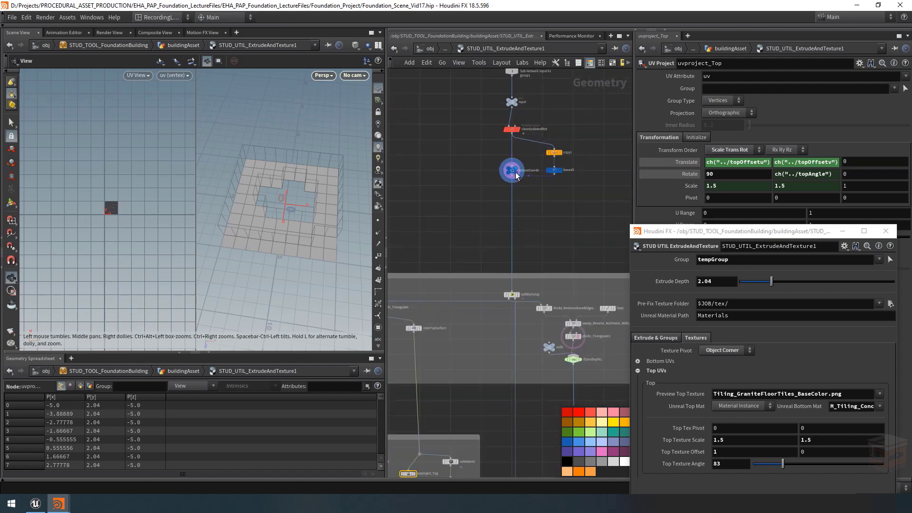
{"action": "right_click", "coordinate": [511, 172]}
{"action": "mouse_move", "coordinate": [576, 204]}
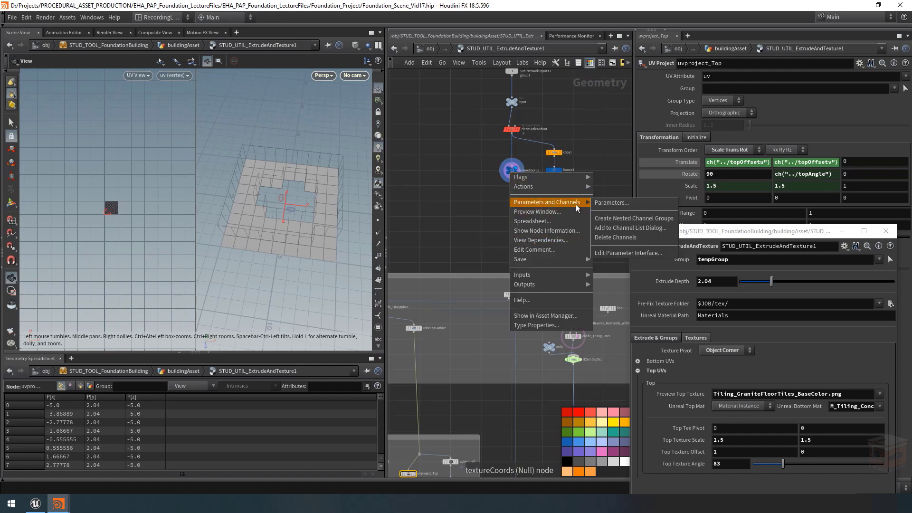
{"action": "left_click", "coordinate": [607, 202]}
{"action": "left_click_drag", "start_coordinate": [632, 22], "coordinate": [176, 67]}
{"action": "scroll", "coordinate": [479, 204], "scroll_direction": "down", "scroll_amount": 2}
{"action": "middle_click_drag", "start_coordinate": [480, 205], "coordinate": [576, 77]}
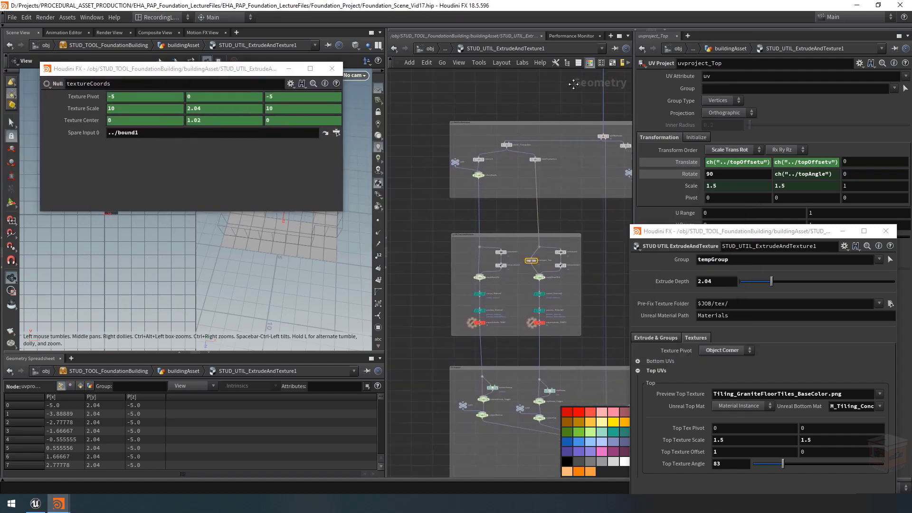
{"action": "scroll", "coordinate": [536, 267], "scroll_direction": "up", "scroll_amount": 5}
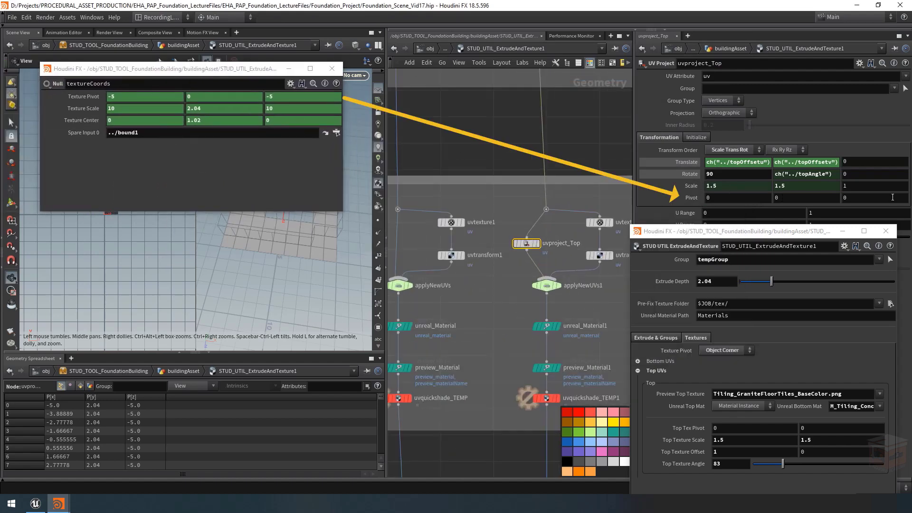
Step: Link all three Pivot components of uvproject_Top to textureCoords' Texture Pivot with relative references and show the evaluated values
{"action": "left_click", "coordinate": [247, 98]}
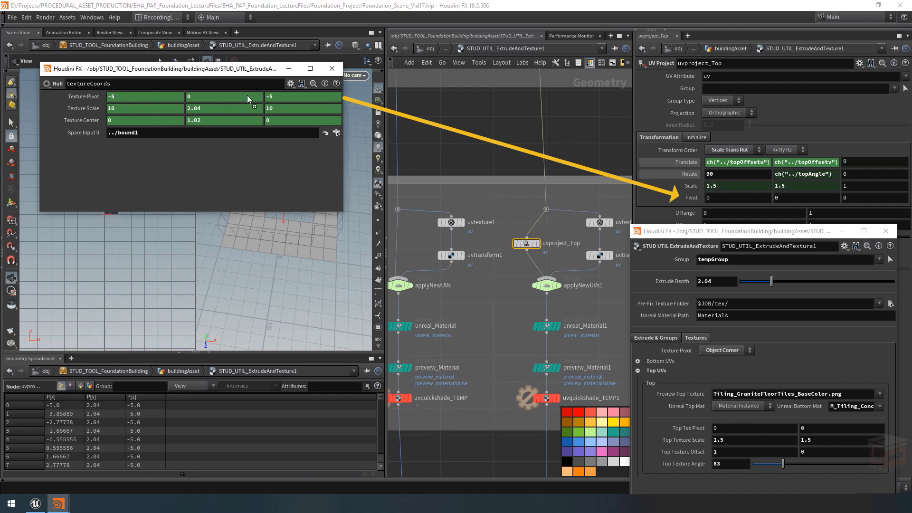
{"action": "right_click", "coordinate": [696, 200]}
{"action": "left_click", "coordinate": [712, 211]}
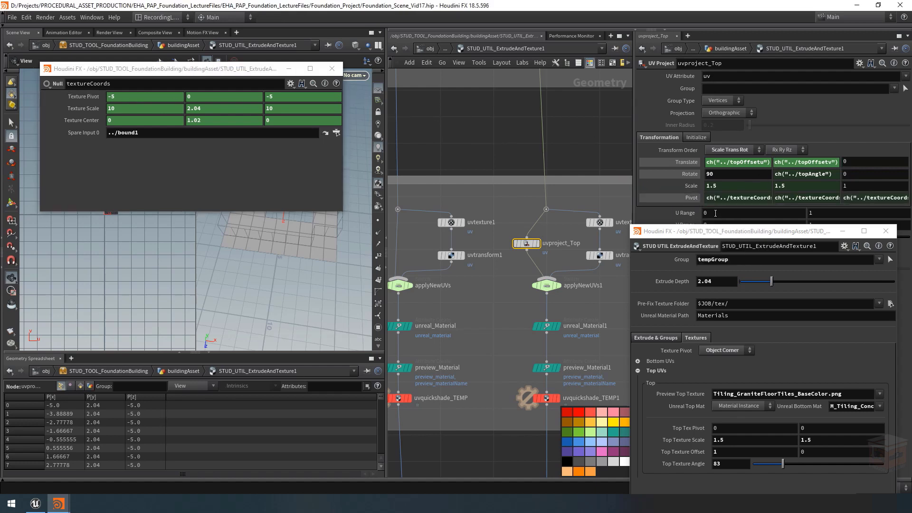
{"action": "left_click", "coordinate": [690, 197]}
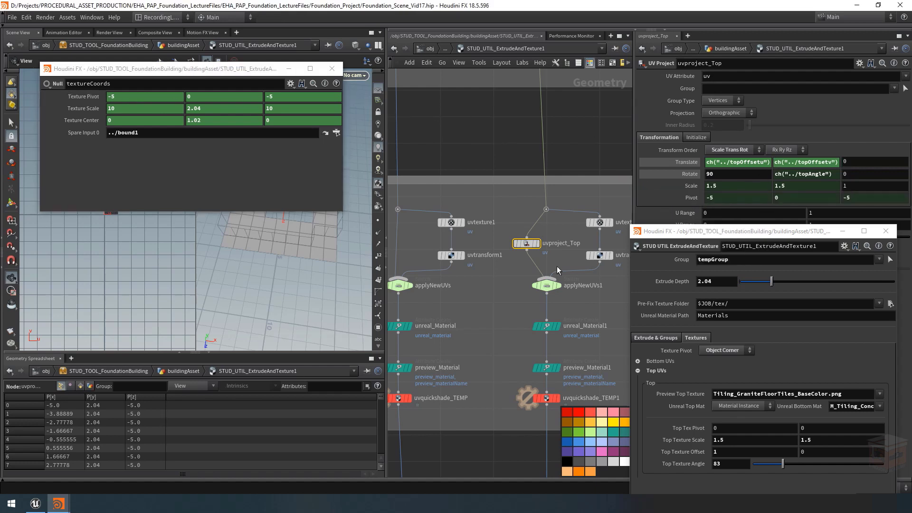
Step: Turn on dependency links for selected nodes and view the link between textureCoords and uvproject_Top
{"action": "left_click", "coordinate": [459, 62]}
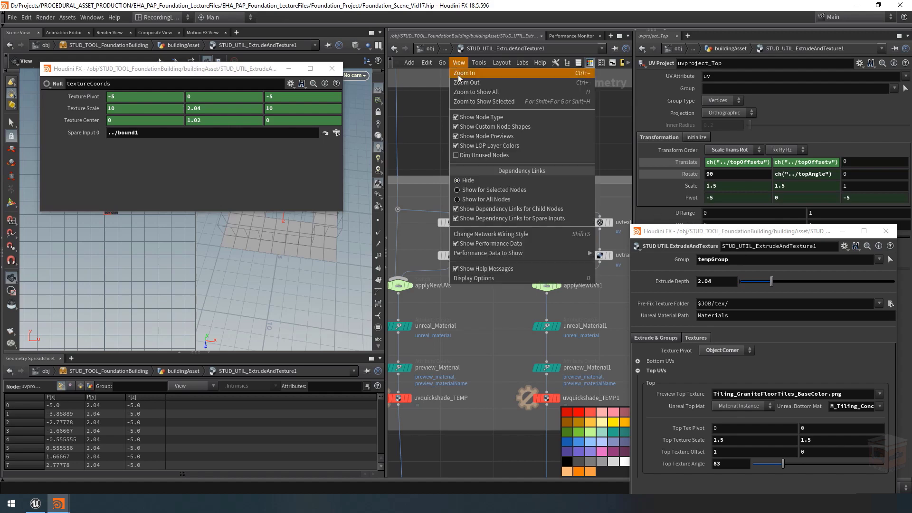
{"action": "left_click", "coordinate": [493, 183]}
{"action": "scroll", "coordinate": [521, 231], "scroll_direction": "down", "scroll_amount": 5}
{"action": "middle_click_drag", "start_coordinate": [559, 90], "coordinate": [518, 142]}
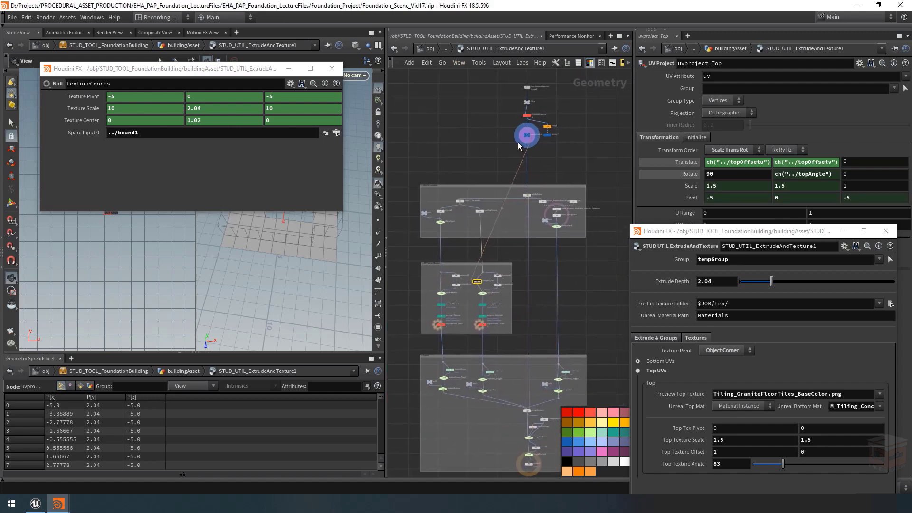
{"action": "scroll", "coordinate": [518, 133], "scroll_direction": "up", "scroll_amount": 5}
{"action": "scroll", "coordinate": [521, 145], "scroll_direction": "down", "scroll_amount": 6}
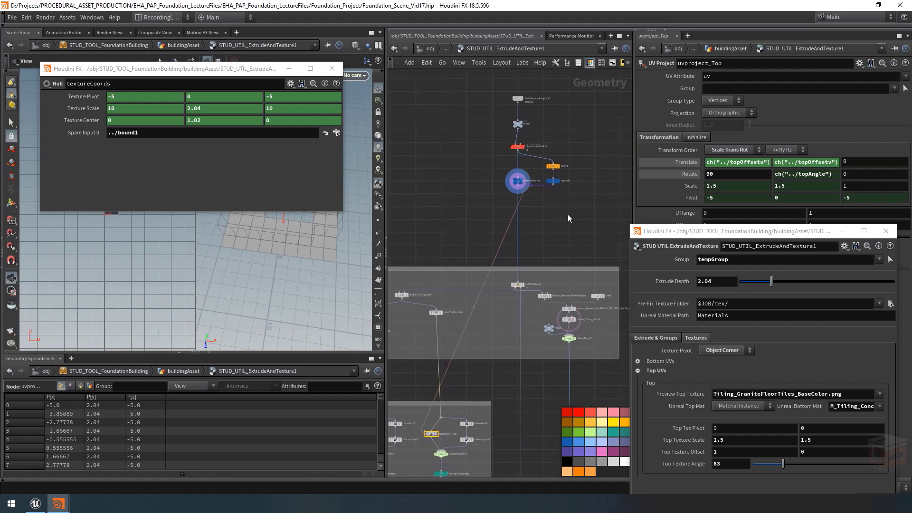
Step: Enclose cleanScaleAndRot, copy1, bound1 and textureCoords in a new network box
{"action": "left_click_drag", "start_coordinate": [568, 214], "coordinate": [499, 139]}
{"action": "scroll", "coordinate": [547, 167], "scroll_direction": "down", "scroll_amount": 2}
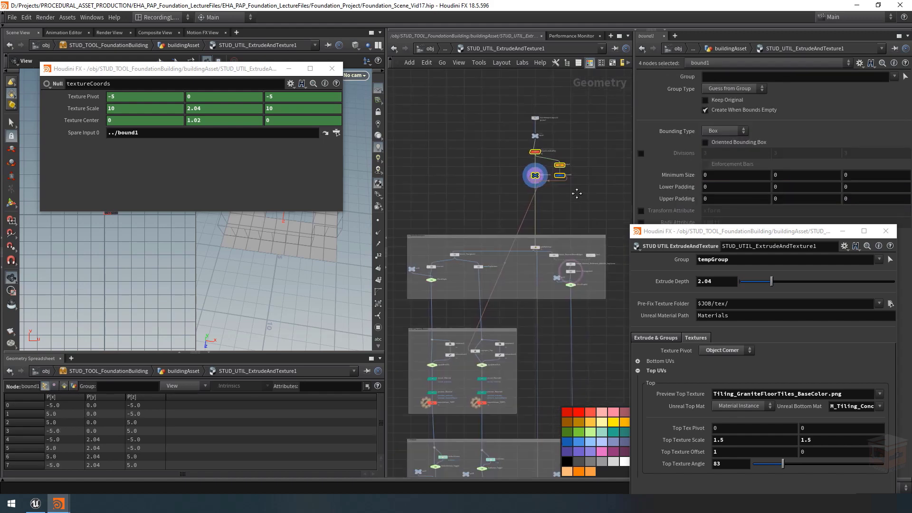
{"action": "middle_click_drag", "start_coordinate": [599, 88], "coordinate": [616, 71]}
{"action": "key", "text": "shift+o"}
{"action": "left_click", "coordinate": [590, 187]}
{"action": "scroll", "coordinate": [553, 154], "scroll_direction": "up", "scroll_amount": 5}
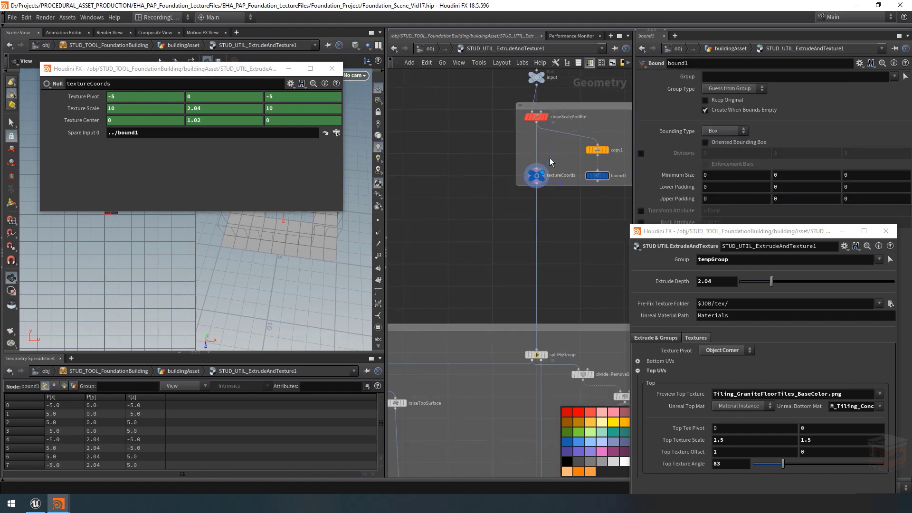
Step: Examine the whole network layout and the dependency links of textureCoords around the new network box
{"action": "scroll", "coordinate": [566, 236], "scroll_direction": "down", "scroll_amount": 3}
{"action": "middle_click_drag", "start_coordinate": [567, 236], "coordinate": [541, 253]}
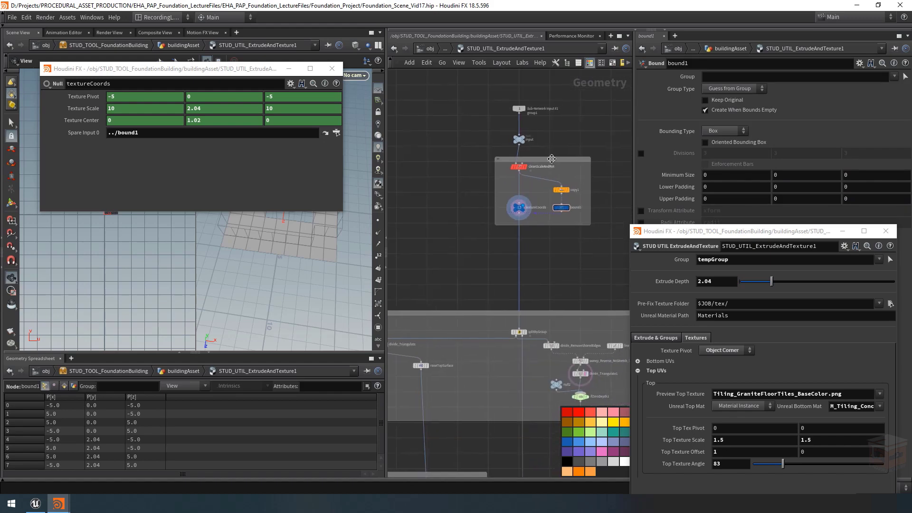
{"action": "scroll", "coordinate": [557, 154], "scroll_direction": "up", "scroll_amount": 3}
{"action": "left_click_drag", "start_coordinate": [557, 154], "coordinate": [557, 150]}
{"action": "scroll", "coordinate": [504, 199], "scroll_direction": "down", "scroll_amount": 4}
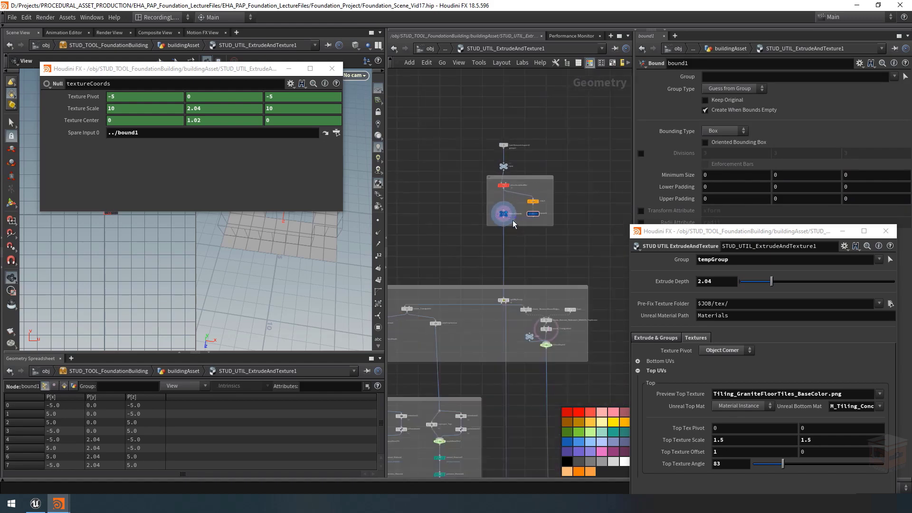
{"action": "middle_click_drag", "start_coordinate": [512, 220], "coordinate": [621, 113]}
{"action": "scroll", "coordinate": [536, 308], "scroll_direction": "up", "scroll_amount": 5}
{"action": "scroll", "coordinate": [537, 309], "scroll_direction": "down", "scroll_amount": 6}
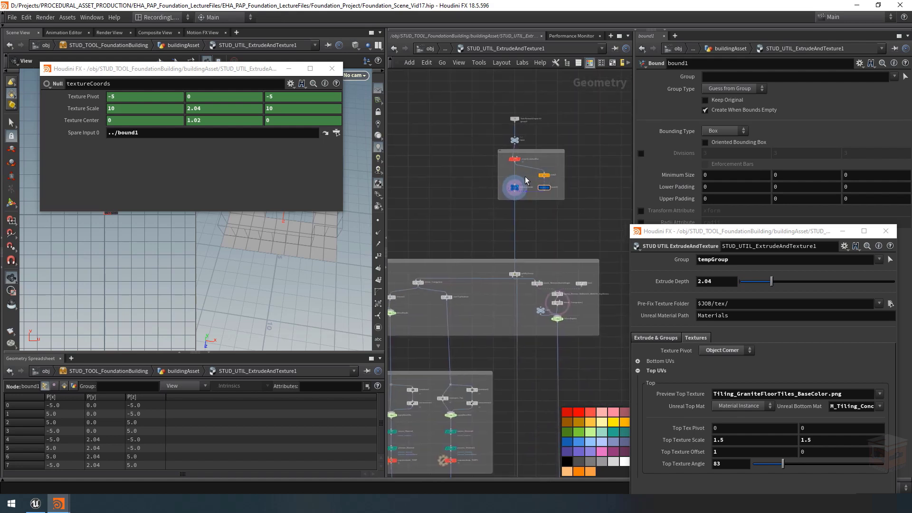
{"action": "left_click", "coordinate": [514, 188]}
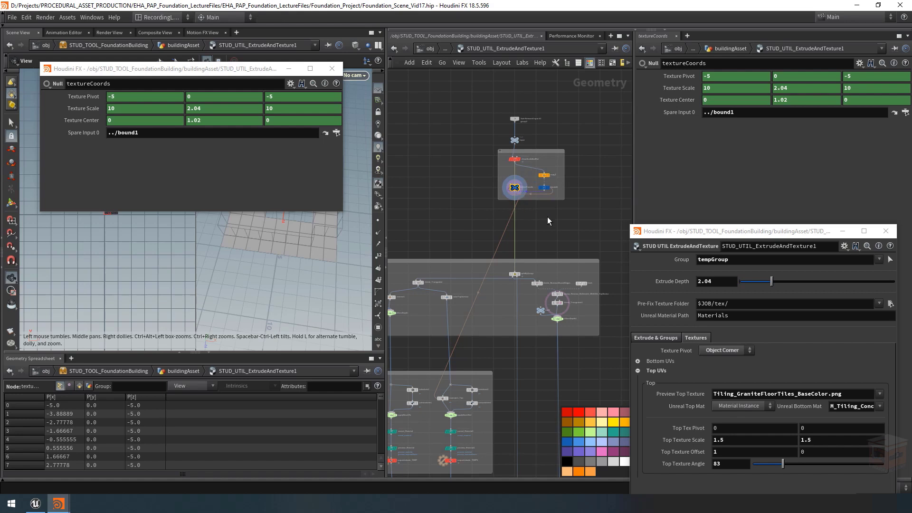
{"action": "key", "text": "h"}
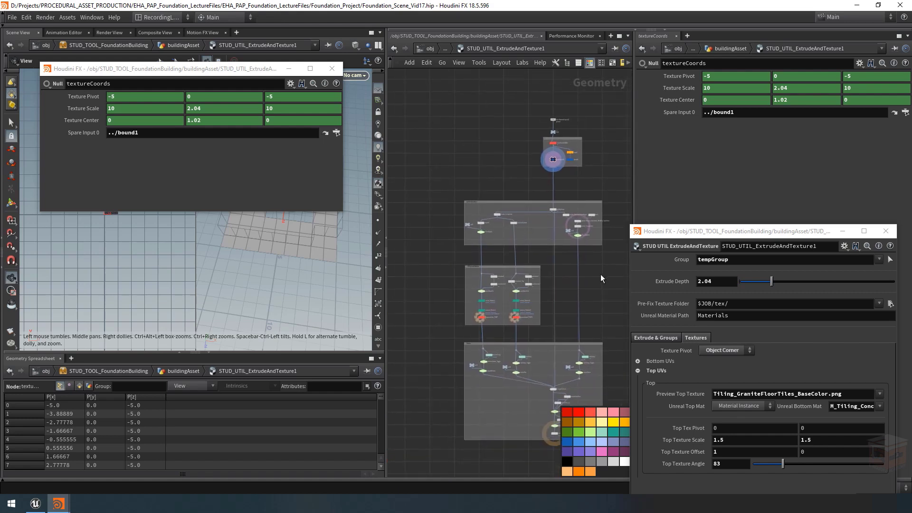
{"action": "middle_click_drag", "start_coordinate": [600, 274], "coordinate": [600, 277]}
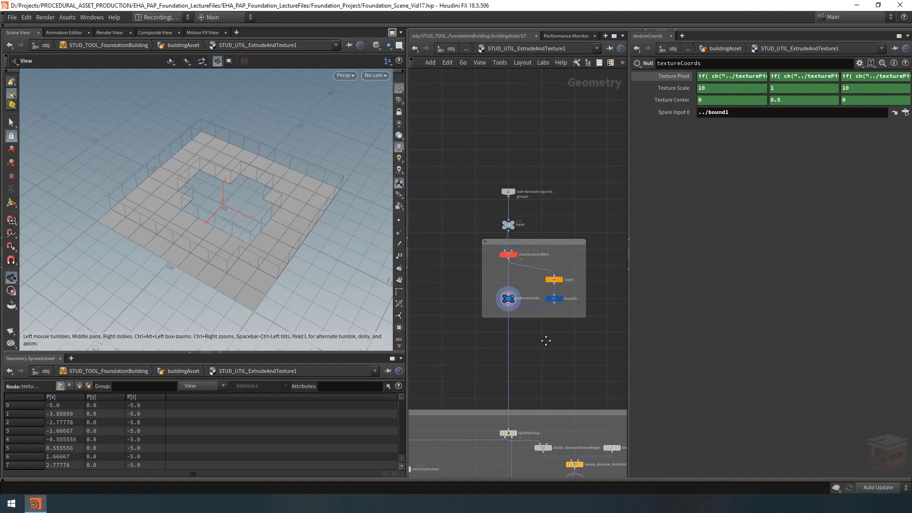
{"action": "scroll", "coordinate": [530, 281], "scroll_direction": "up", "scroll_amount": 5}
{"action": "scroll", "coordinate": [534, 296], "scroll_direction": "down", "scroll_amount": 1}
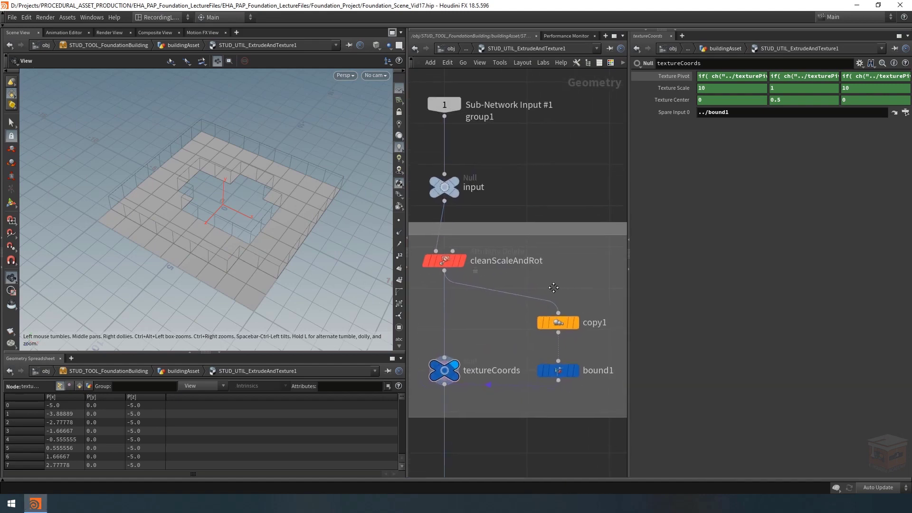
{"action": "scroll", "coordinate": [549, 283], "scroll_direction": "down", "scroll_amount": 1}
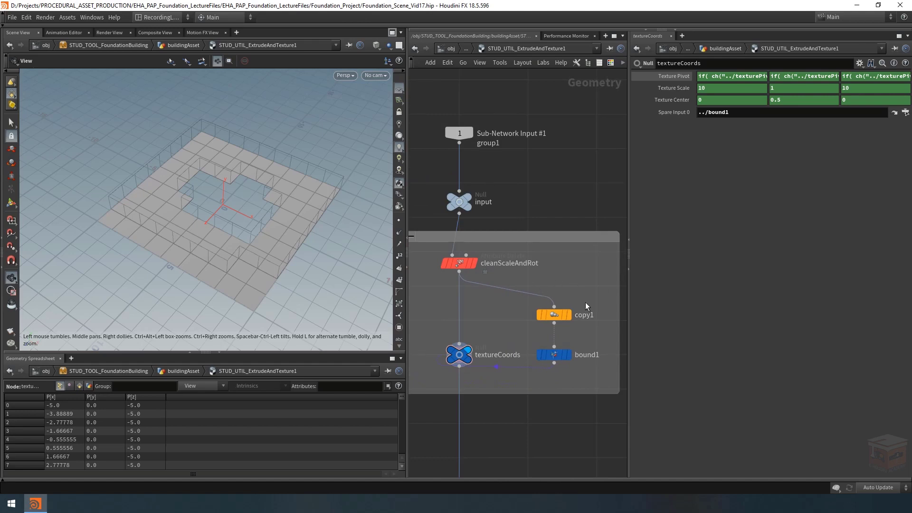
{"action": "left_click_drag", "start_coordinate": [274, 224], "coordinate": [275, 225]}
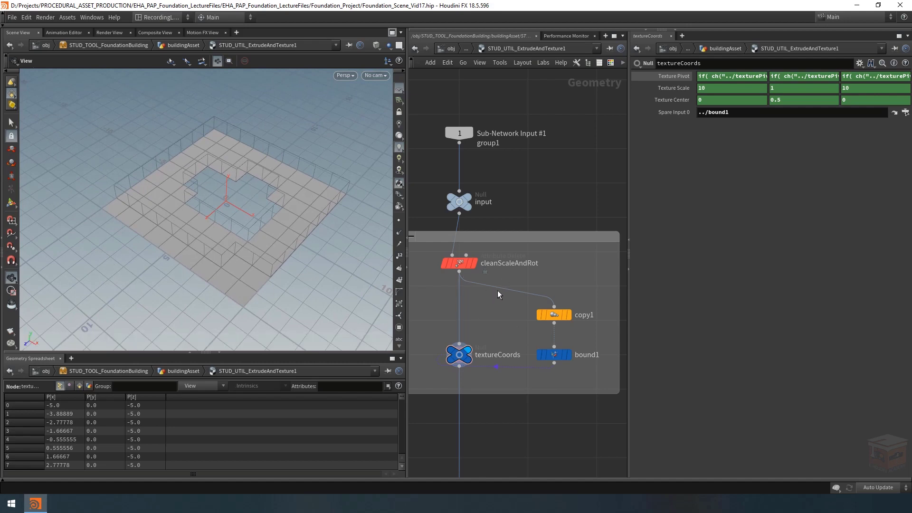
Step: Insert a Blast node between cleanScaleAndRot and copy1 inside the network box
{"action": "scroll", "coordinate": [497, 290], "scroll_direction": "down", "scroll_amount": 5}
{"action": "middle_click_drag", "start_coordinate": [539, 356], "coordinate": [513, 362]}
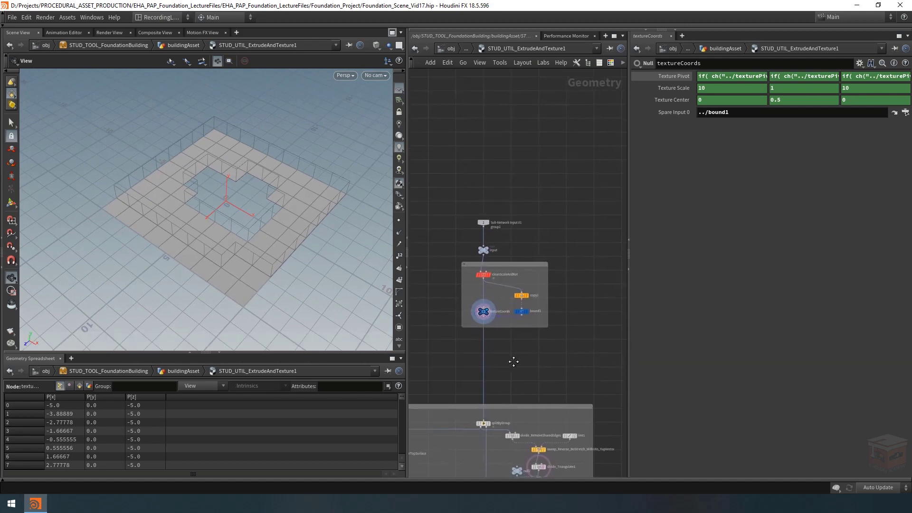
{"action": "scroll", "coordinate": [506, 285], "scroll_direction": "up", "scroll_amount": 5}
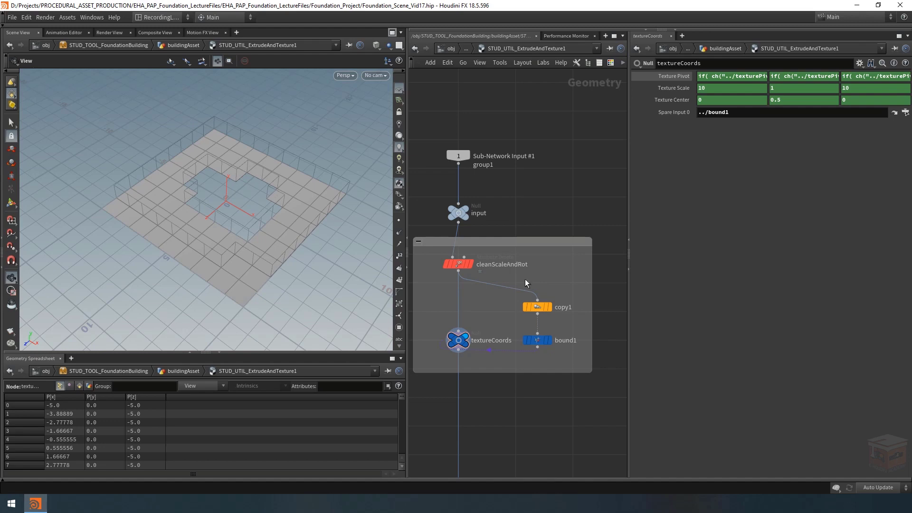
{"action": "key", "text": "Tab"}
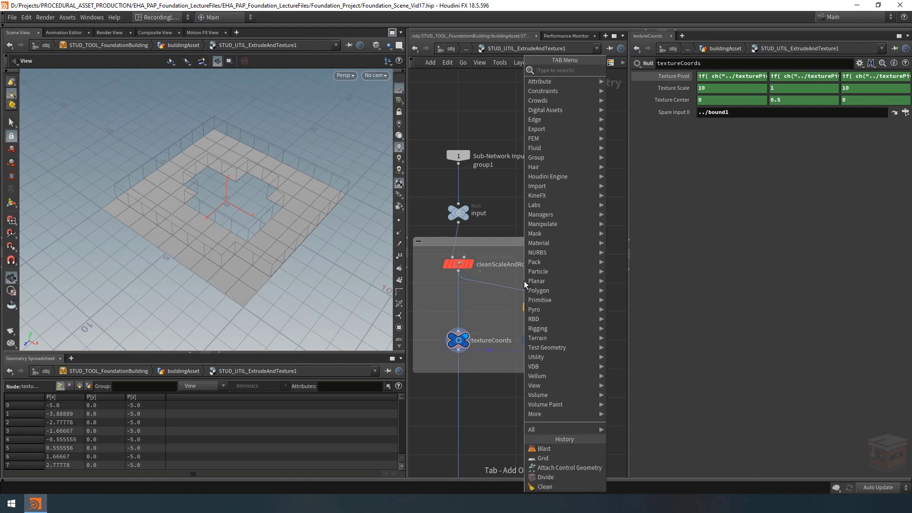
{"action": "type", "text": "bla"}
{"action": "key", "text": "Return"}
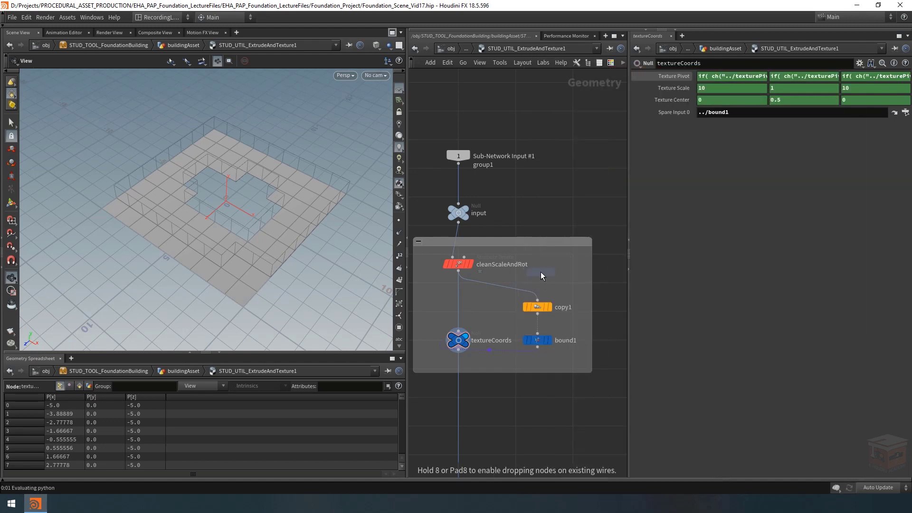
{"action": "left_click", "coordinate": [540, 272]}
{"action": "left_click_drag", "start_coordinate": [543, 270], "coordinate": [541, 277]}
Step: Rename the new Blast node to isolateGroup and colour it red
{"action": "double_click", "coordinate": [566, 279]}
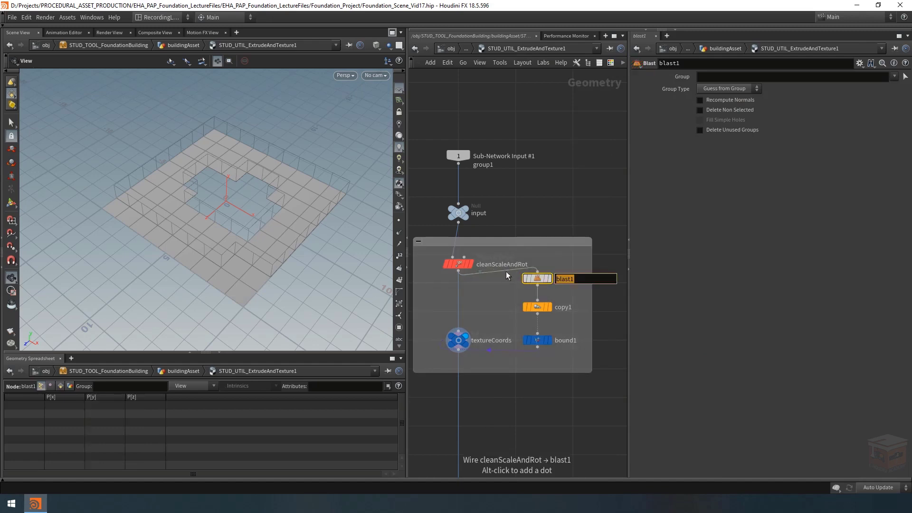
{"action": "type", "text": "isoalt"}
{"action": "key", "text": "BackSpace"}
{"action": "key", "text": "BackSpace"}
{"action": "key", "text": "BackSpace"}
{"action": "type", "text": "lateGroup"}
{"action": "key", "text": "Return"}
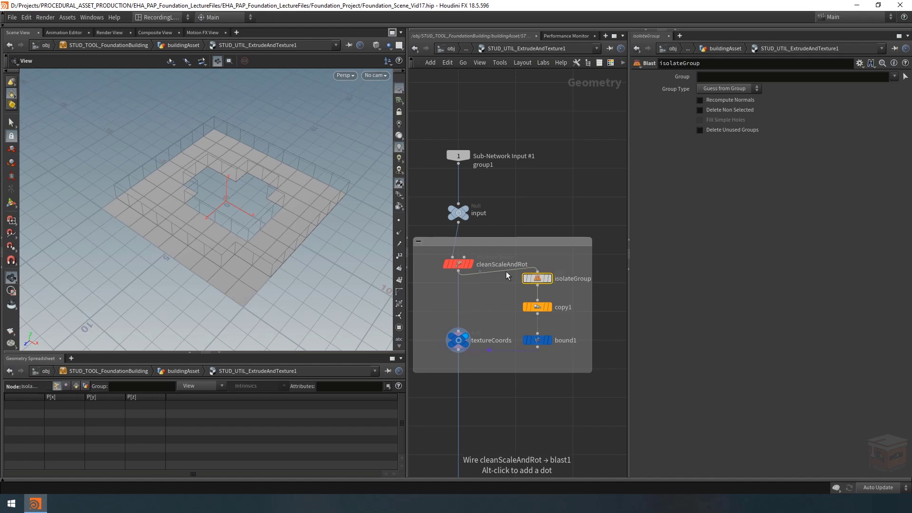
{"action": "left_click", "coordinate": [611, 62]}
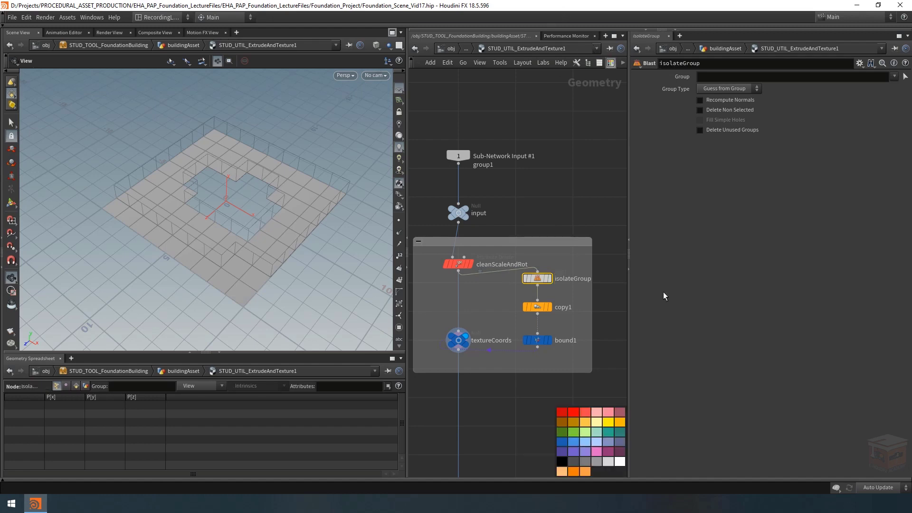
{"action": "left_click", "coordinate": [585, 412]}
Step: Open the STUD_UTIL_ExtrudeAndTexture1 asset's parameters in a floating window and place it below the isolateGroup parameters
{"action": "right_click", "coordinate": [507, 48]}
{"action": "mouse_move", "coordinate": [553, 140]}
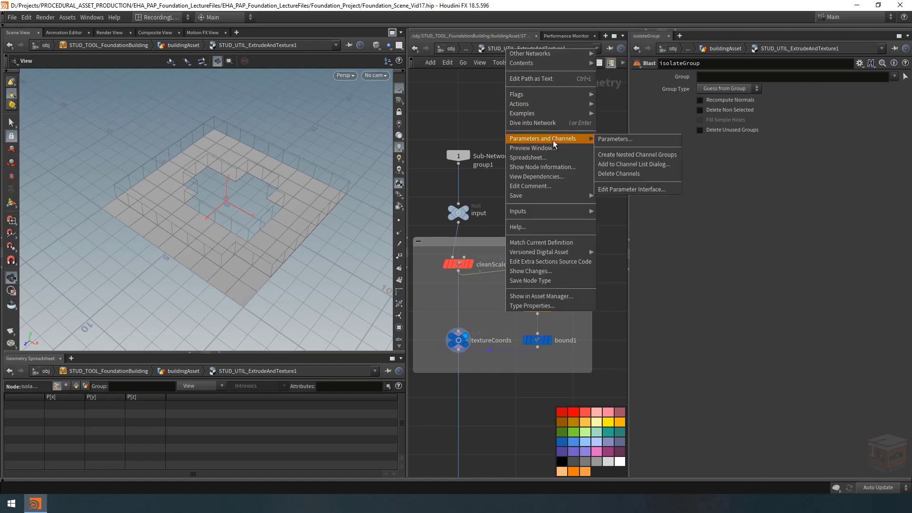
{"action": "left_click", "coordinate": [620, 139]}
{"action": "left_click_drag", "start_coordinate": [599, 4], "coordinate": [730, 145]}
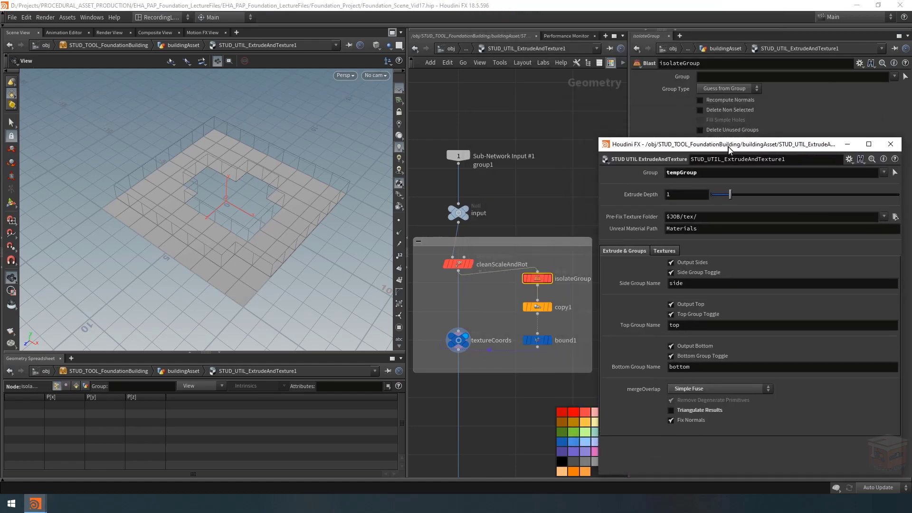
Step: Link isolateGroup's Group to the asset's Group parameter with chs("../group") and enable Delete Non Selected
{"action": "left_click_drag", "start_coordinate": [650, 174], "coordinate": [722, 109]}
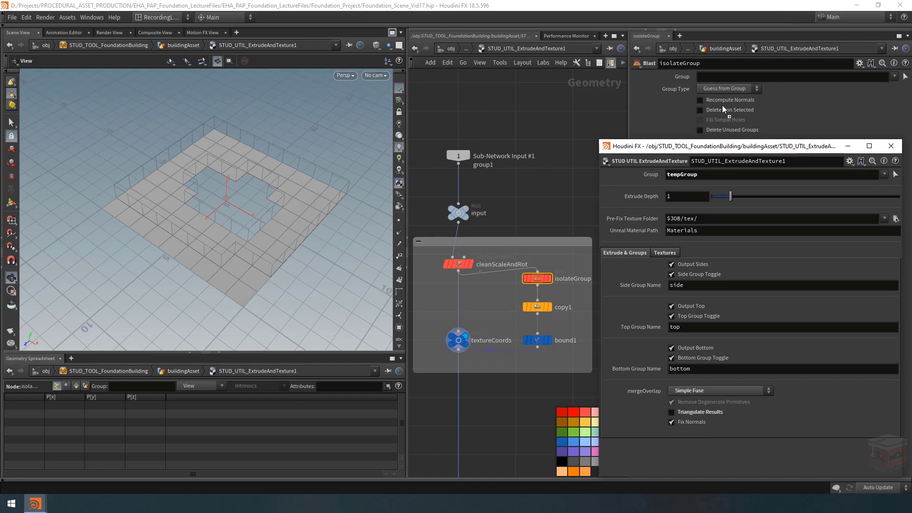
{"action": "left_click_drag", "start_coordinate": [708, 75], "coordinate": [709, 75]}
{"action": "left_click", "coordinate": [734, 91]}
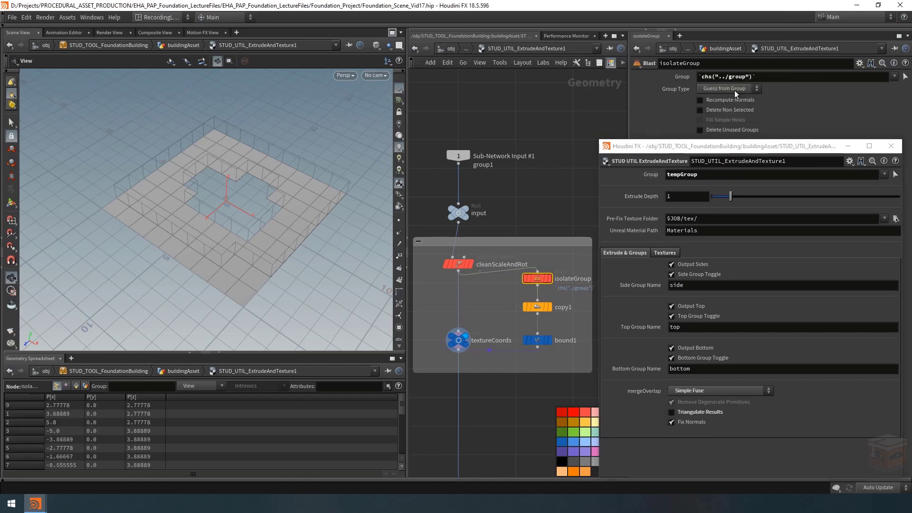
{"action": "left_click", "coordinate": [851, 147]}
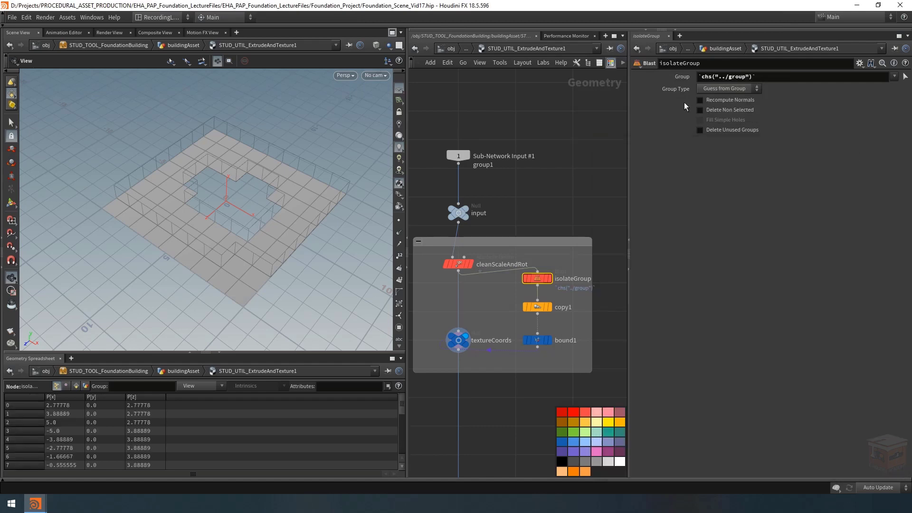
{"action": "left_click", "coordinate": [716, 112]}
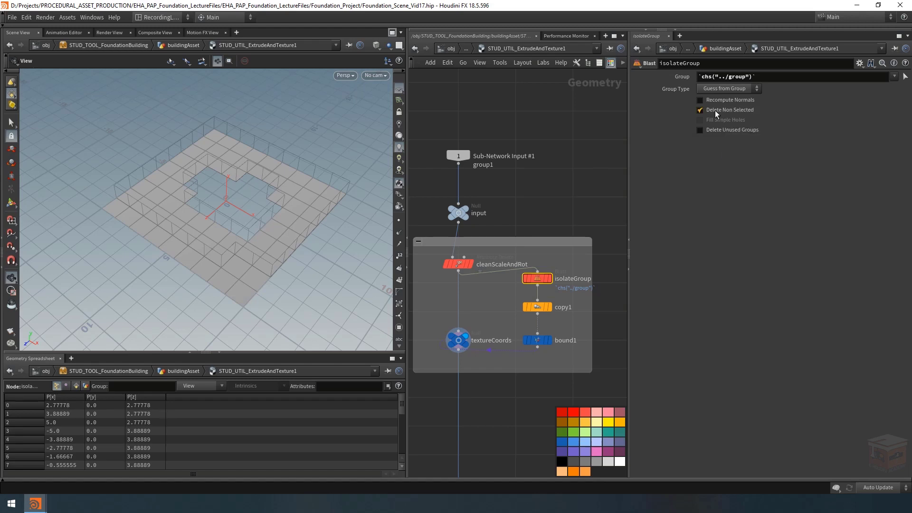
Step: Display isolateGroup and bound1 in turn to check the isolated geometry and its bounding box
{"action": "left_click", "coordinate": [549, 278]}
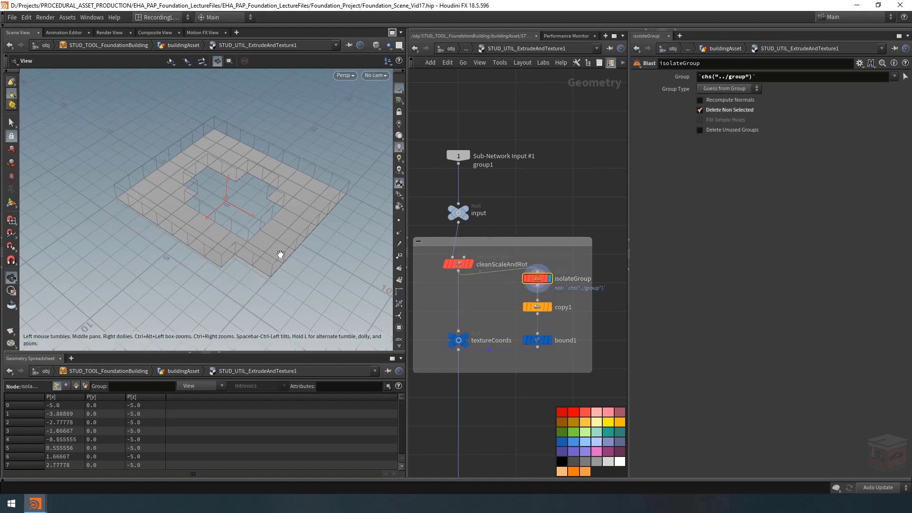
{"action": "left_click_drag", "start_coordinate": [280, 254], "coordinate": [197, 164]}
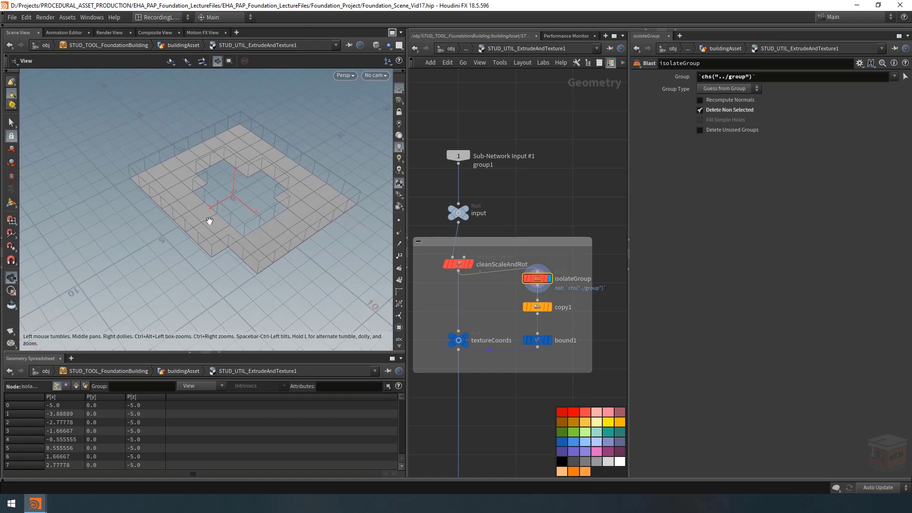
{"action": "left_click", "coordinate": [552, 344]}
{"action": "left_click_drag", "start_coordinate": [258, 249], "coordinate": [146, 141]}
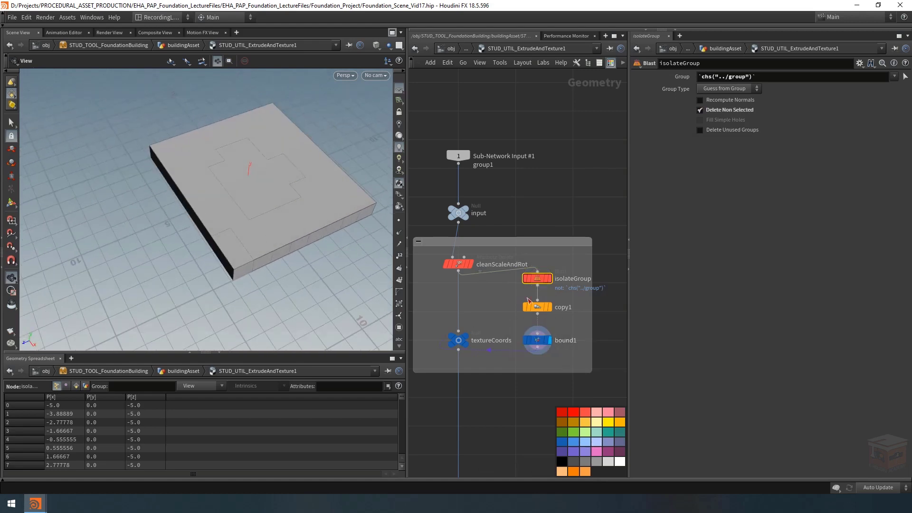
Step: Move the sub-network input, input and cleanScaleAndRot nodes upward to leave more room above isolateGroup
{"action": "mouse_move", "coordinate": [525, 280]}
{"action": "left_click_drag", "start_coordinate": [491, 285], "coordinate": [443, 135]}
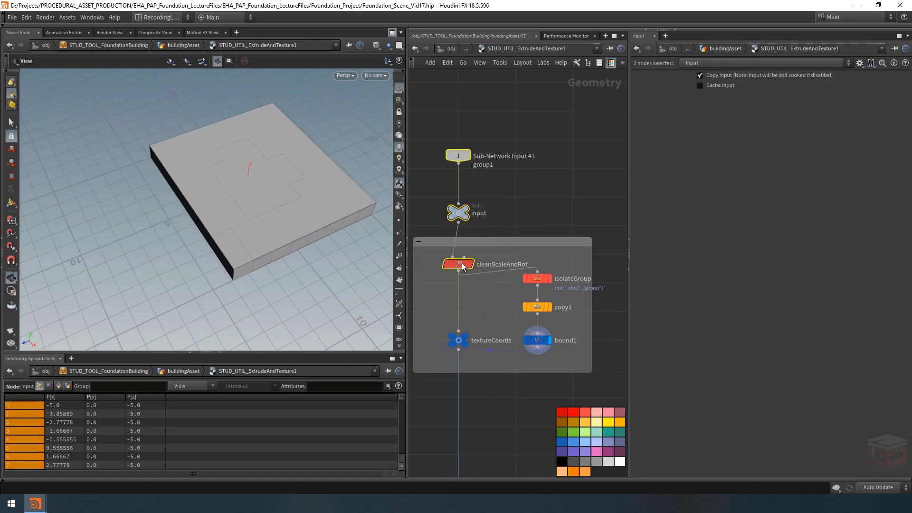
{"action": "left_click_drag", "start_coordinate": [463, 267], "coordinate": [464, 244]}
{"action": "left_click", "coordinate": [508, 223]}
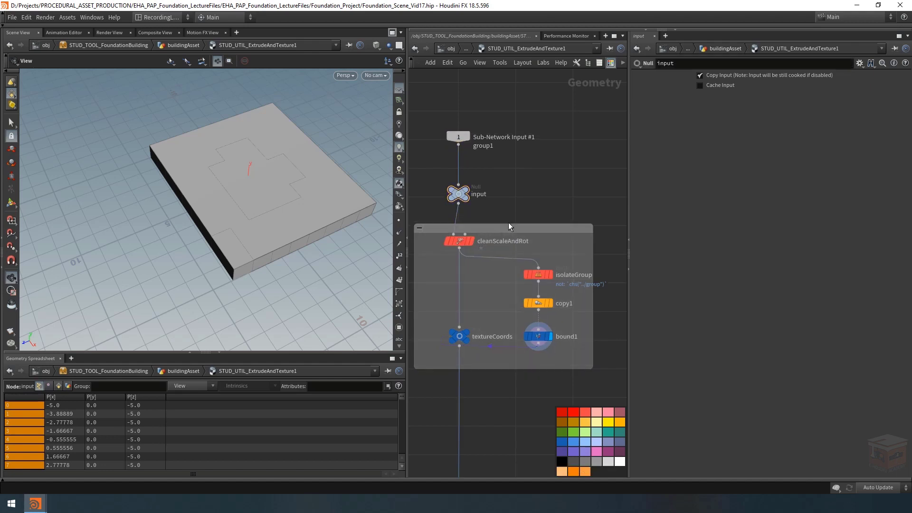
{"action": "scroll", "coordinate": [565, 199], "scroll_direction": "down", "scroll_amount": 3}
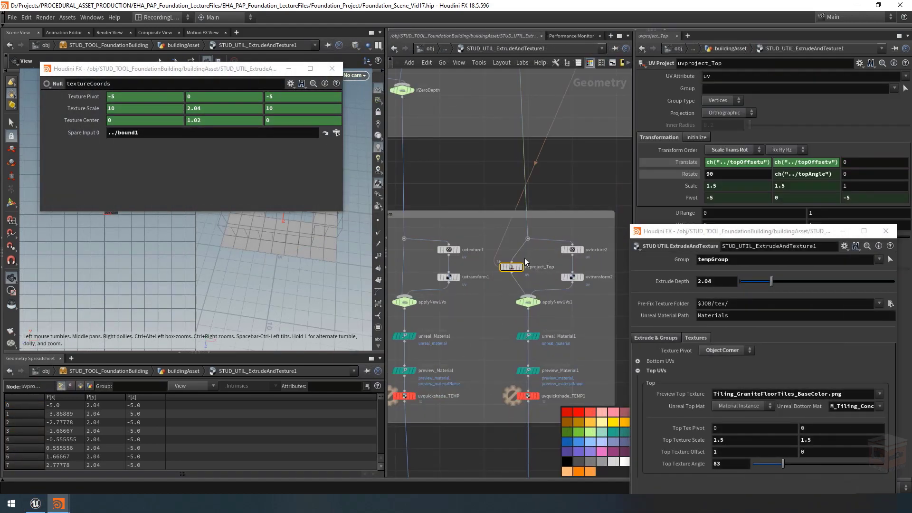
Step: Minimise the floating textureCoords parameters and display uvquickshade_TEMP1 to preview the top texture
{"action": "left_click", "coordinate": [288, 69]}
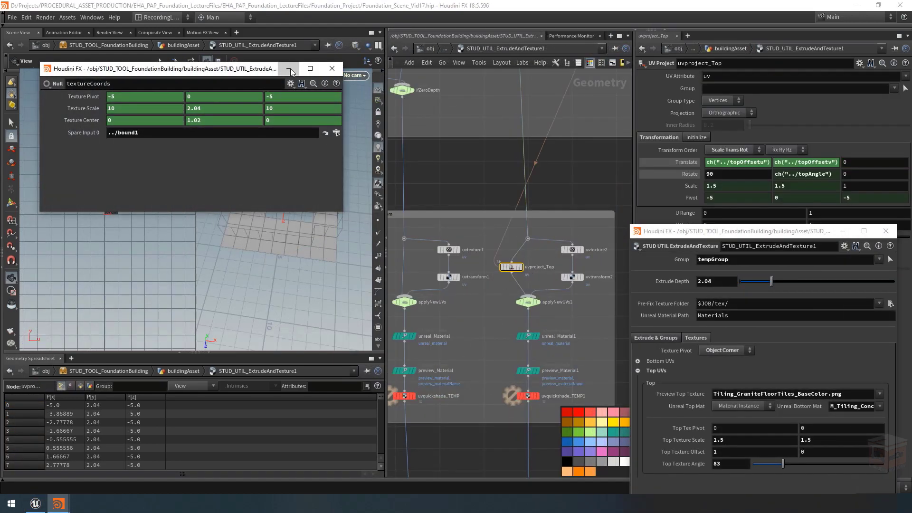
{"action": "middle_click", "coordinate": [538, 396]}
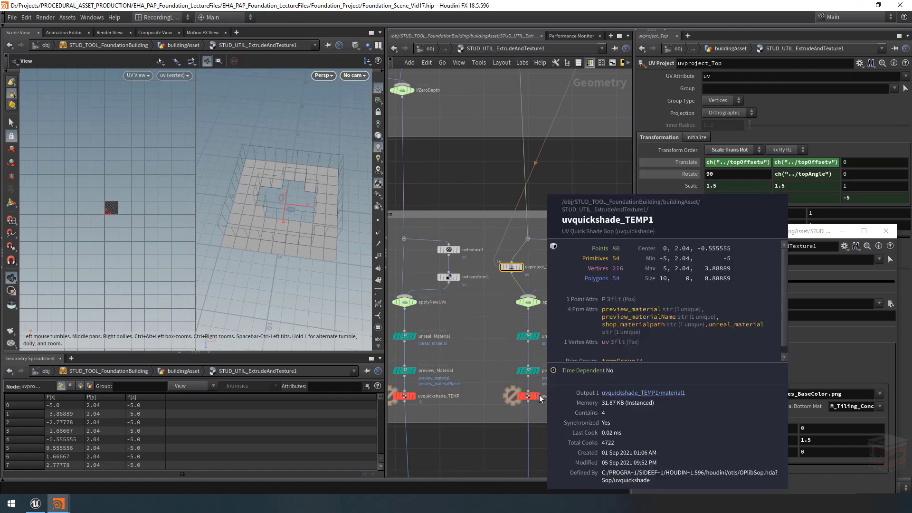
{"action": "left_click", "coordinate": [538, 396]}
{"action": "left_click", "coordinate": [527, 396]}
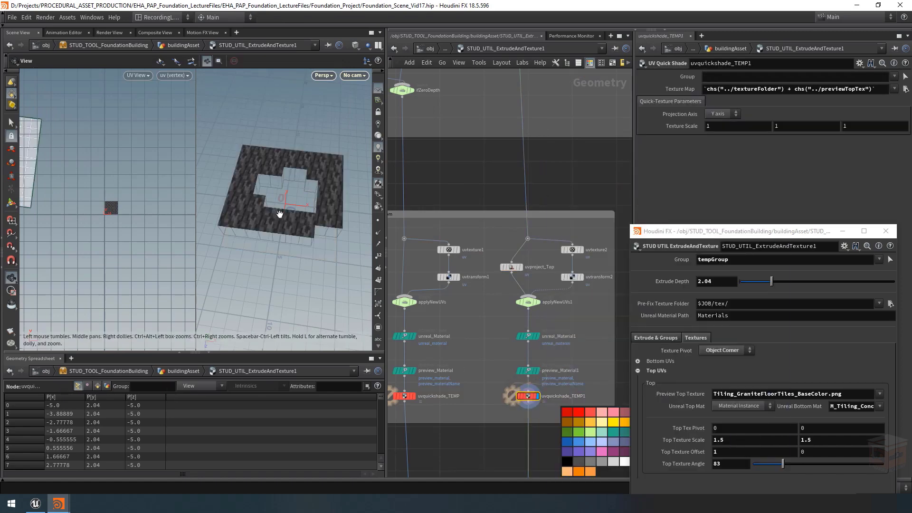
{"action": "left_click_drag", "start_coordinate": [291, 219], "coordinate": [389, 250]}
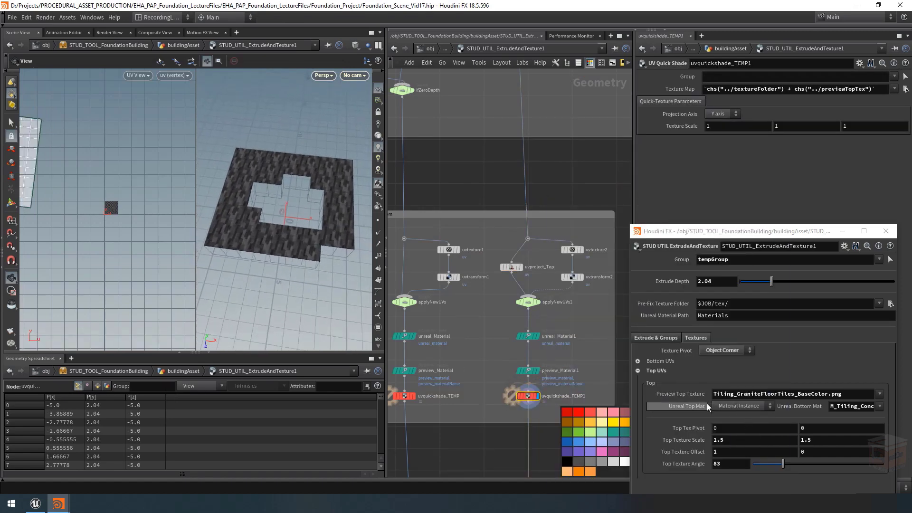
Step: Try a top texture angle of 78 and a top texture scale of 2 by 2.4 with the Object Corner pivot
{"action": "left_click", "coordinate": [734, 349]}
{"action": "left_click", "coordinate": [719, 371]}
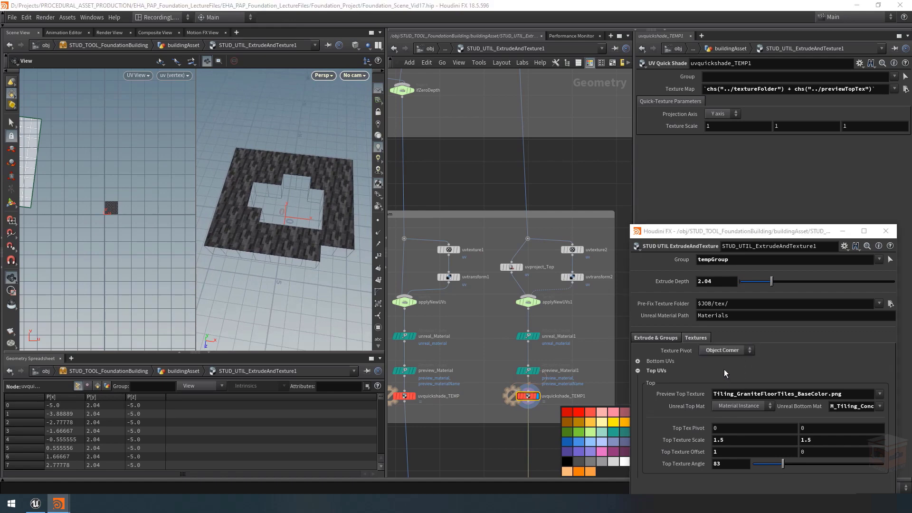
{"action": "mouse_move", "coordinate": [782, 464]}
{"action": "left_mouse_down"}
{"action": "mouse_move", "coordinate": [737, 466]}
{"action": "mouse_move", "coordinate": [902, 466]}
{"action": "mouse_move", "coordinate": [728, 477]}
{"action": "mouse_move", "coordinate": [845, 472]}
{"action": "mouse_move", "coordinate": [780, 472]}
{"action": "left_mouse_up"}
{"action": "middle_click_drag", "start_coordinate": [77, 210], "coordinate": [104, 209]}
{"action": "scroll", "coordinate": [137, 211], "scroll_direction": "down", "scroll_amount": 2}
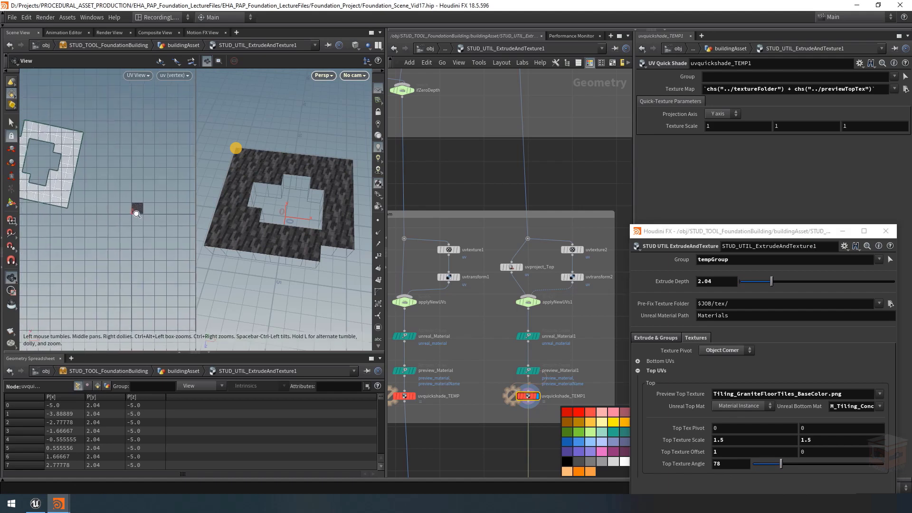
{"action": "middle_click_drag", "start_coordinate": [731, 440], "coordinate": [736, 441]}
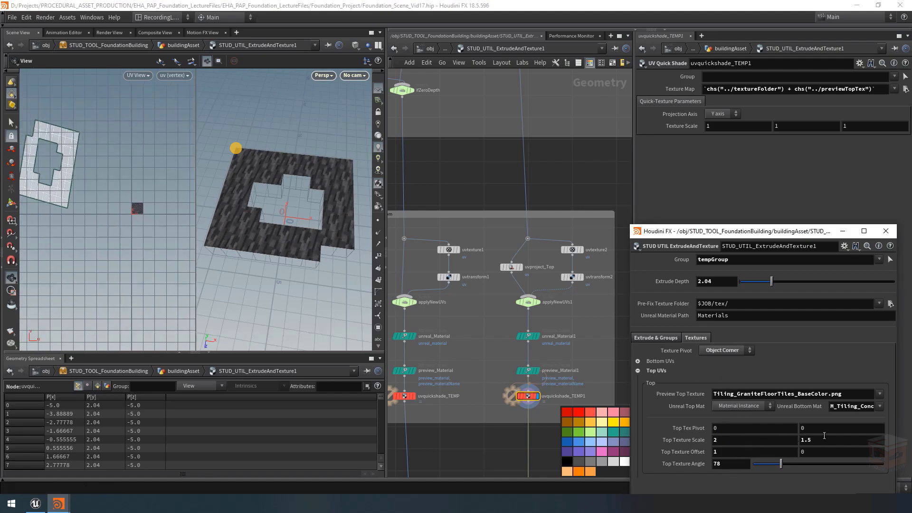
{"action": "mouse_move", "coordinate": [824, 435]}
{"action": "middle_mouse_down"}
{"action": "mouse_move", "coordinate": [866, 429]}
{"action": "mouse_move", "coordinate": [824, 441]}
{"action": "middle_mouse_up"}
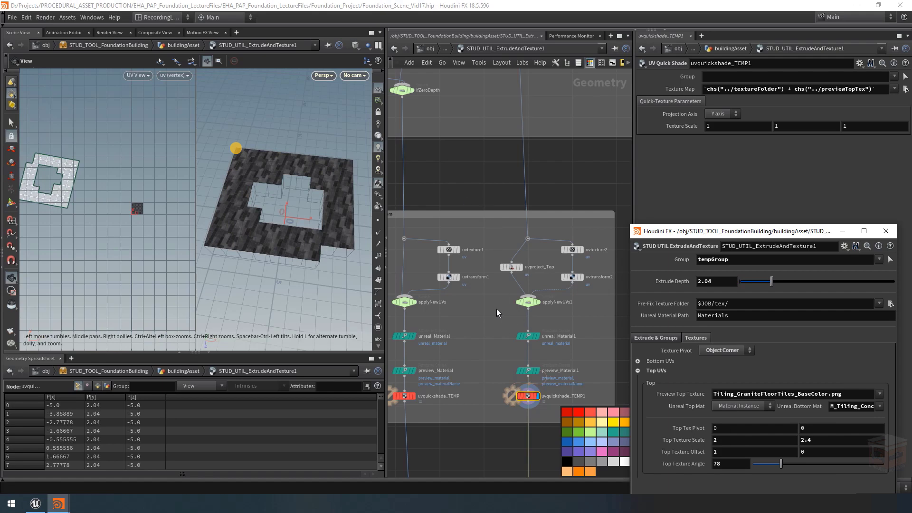
Step: Reset the top texture scale to 1 by 1, the offset to 0, 0 and the angle to 0
{"action": "middle_click_drag", "start_coordinate": [497, 309], "coordinate": [488, 317]}
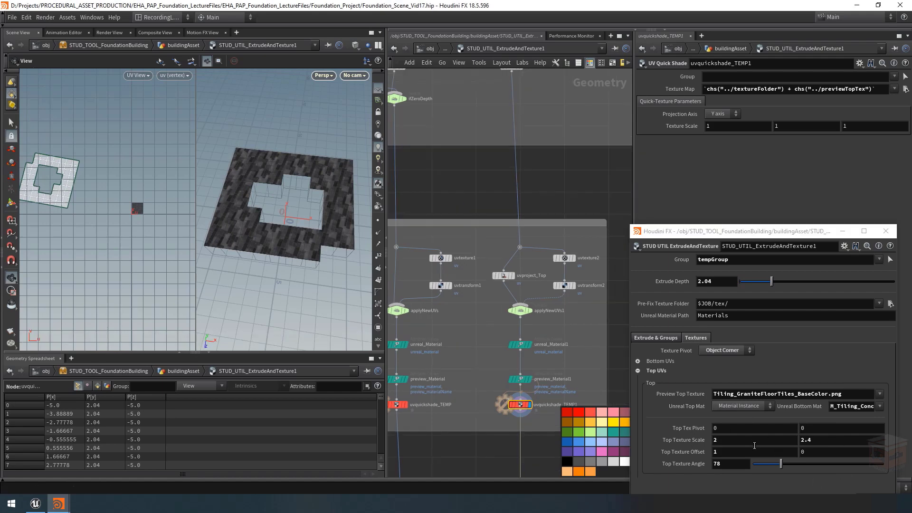
{"action": "left_click_drag", "start_coordinate": [753, 442], "coordinate": [651, 436]}
{"action": "type", "text": "1"}
{"action": "key", "text": "Tab"}
{"action": "type", "text": "1"}
{"action": "key", "text": "Tab"}
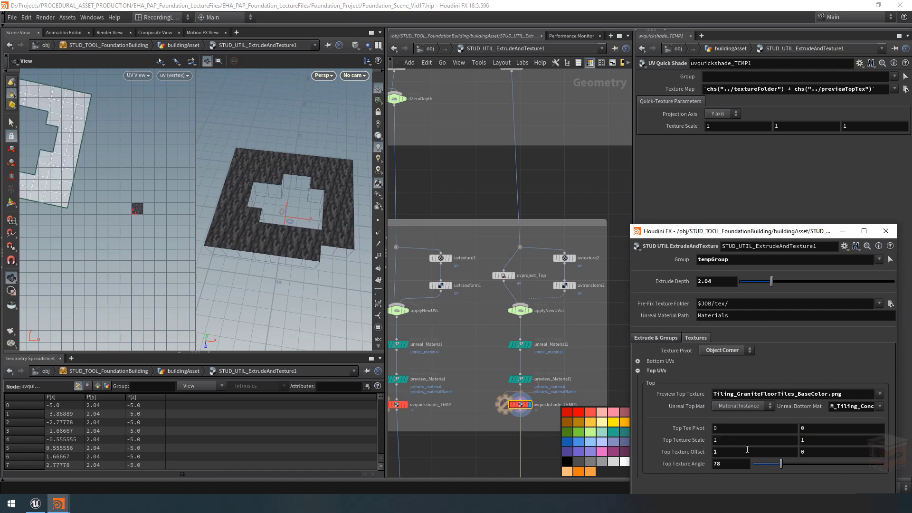
{"action": "type", "text": "0"}
{"action": "key", "text": "Tab"}
{"action": "type", "text": "0"}
{"action": "key", "text": "Return"}
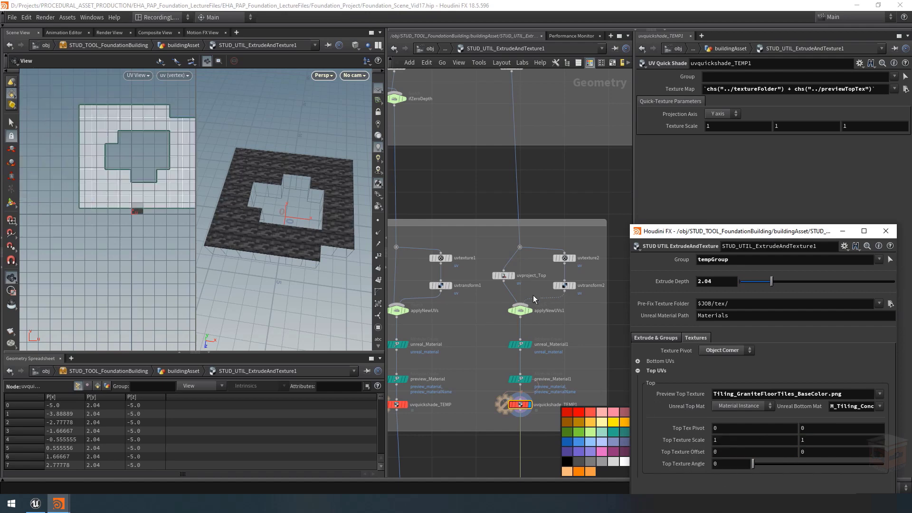
Step: Show the applyNewUVs1 switch's parameters and open the STUD_UTIL_ExtrudeAndTexture type properties at the Top UVs parameters
{"action": "mouse_move", "coordinate": [521, 319]}
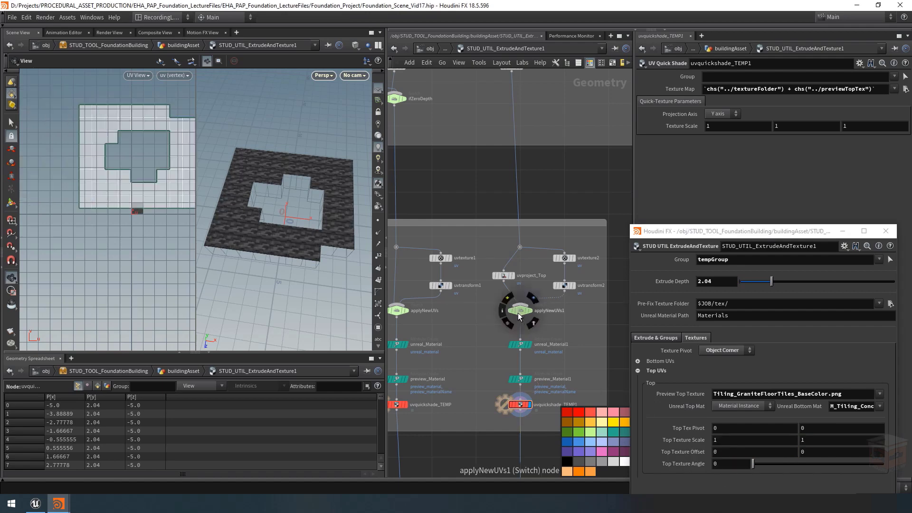
{"action": "left_click", "coordinate": [520, 309]}
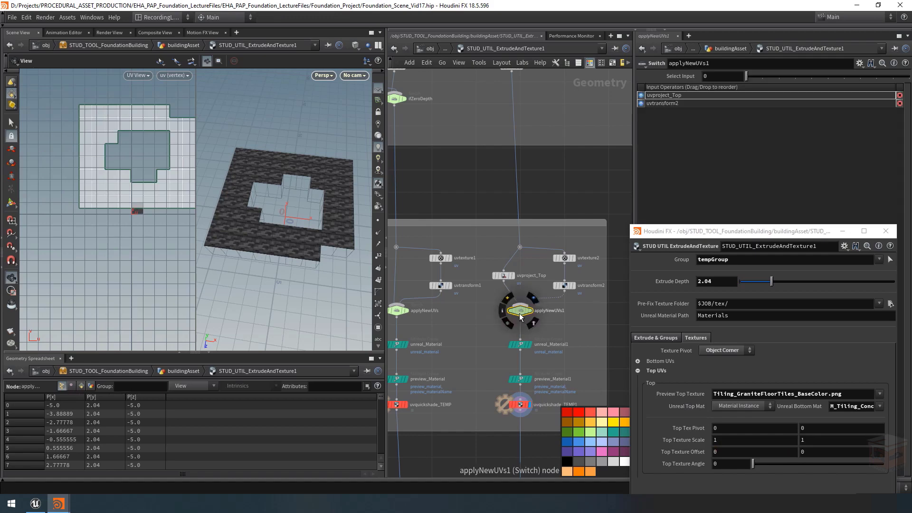
{"action": "left_click", "coordinate": [637, 246]}
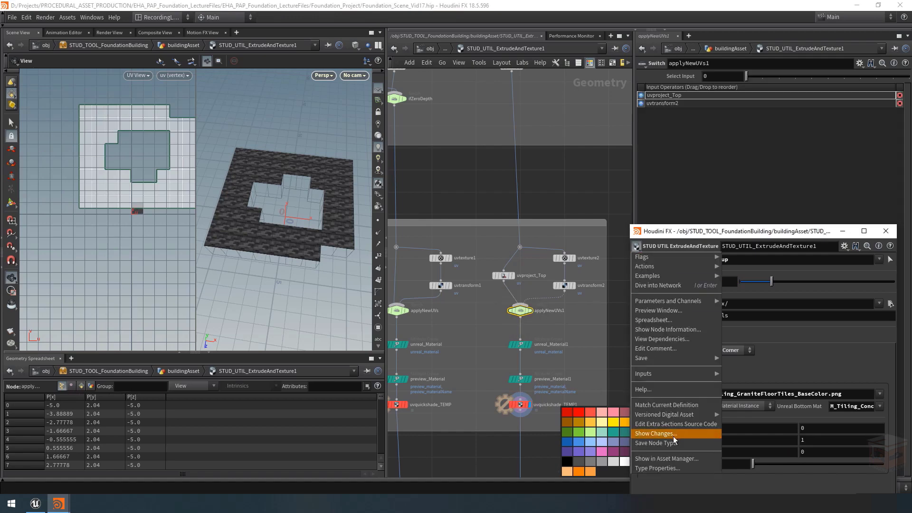
{"action": "left_click", "coordinate": [679, 468]}
{"action": "left_click_drag", "start_coordinate": [415, 65], "coordinate": [369, 59]}
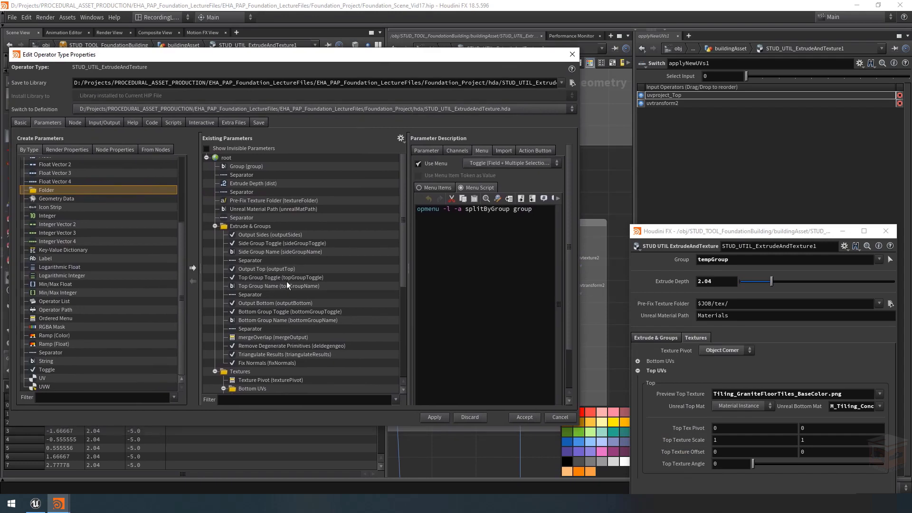
{"action": "scroll", "coordinate": [334, 256], "scroll_direction": "down", "scroll_amount": 6}
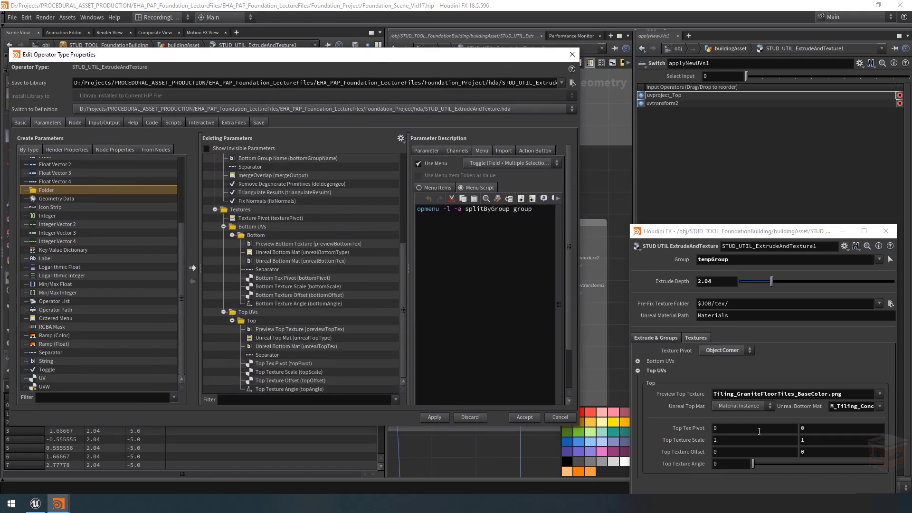
Step: Add applyNewUVs1's Select Input parameter to the asset's Top folder below Unreal Bottom Mat, with a new separator above it
{"action": "key", "text": "ctrl+z"}
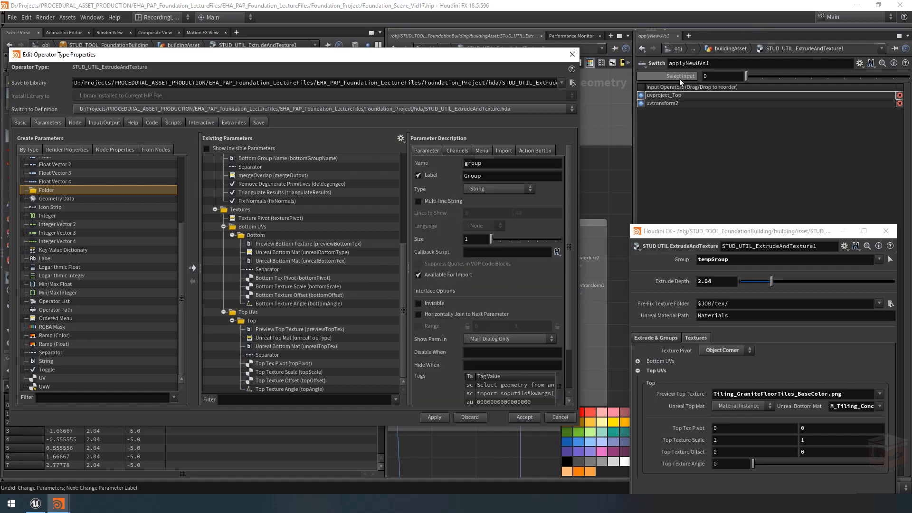
{"action": "left_click_drag", "start_coordinate": [511, 57], "coordinate": [360, 90]}
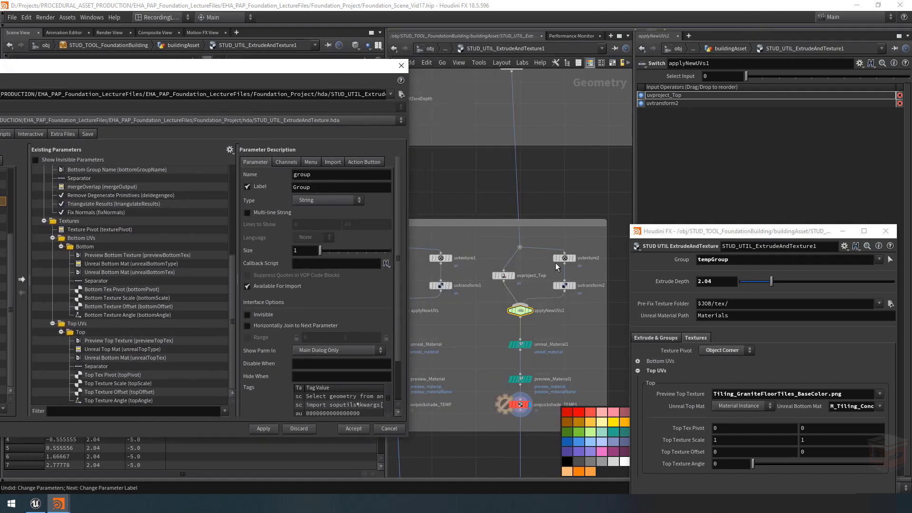
{"action": "left_click_drag", "start_coordinate": [315, 71], "coordinate": [509, 52]}
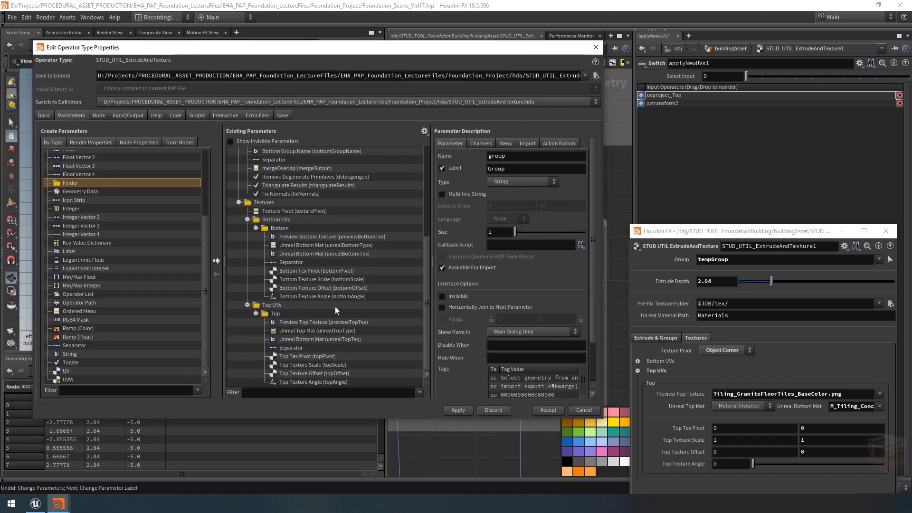
{"action": "left_click_drag", "start_coordinate": [680, 77], "coordinate": [294, 344]}
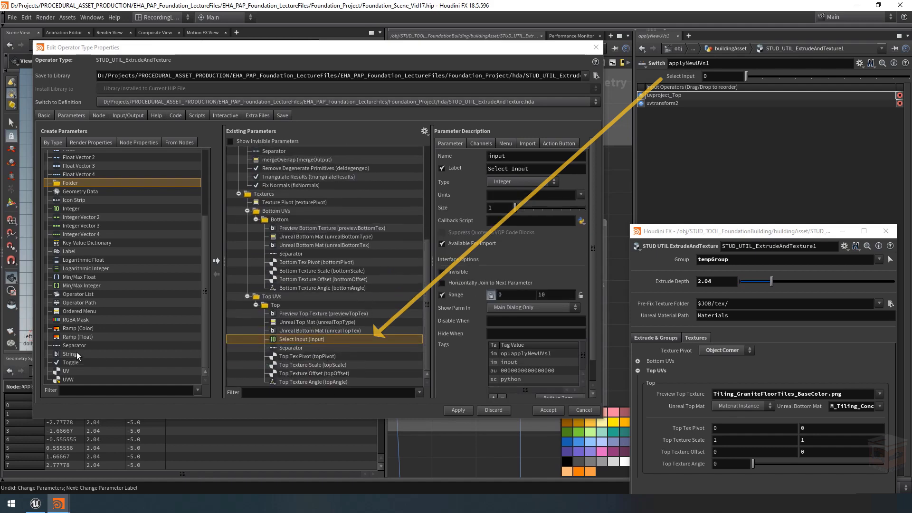
{"action": "left_click_drag", "start_coordinate": [74, 345], "coordinate": [304, 333]}
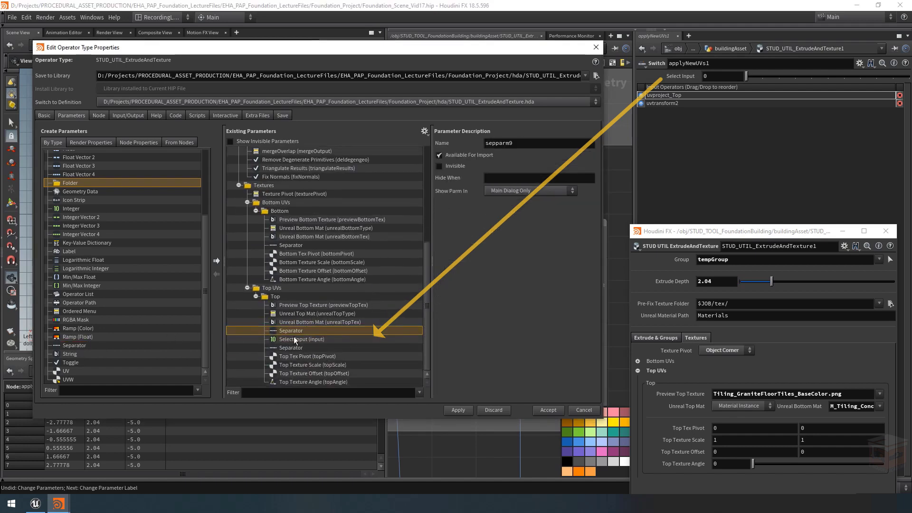
Step: Change the type of the Select Input parameter in the Top folder to Ordered Menu
{"action": "left_click", "coordinate": [311, 340]}
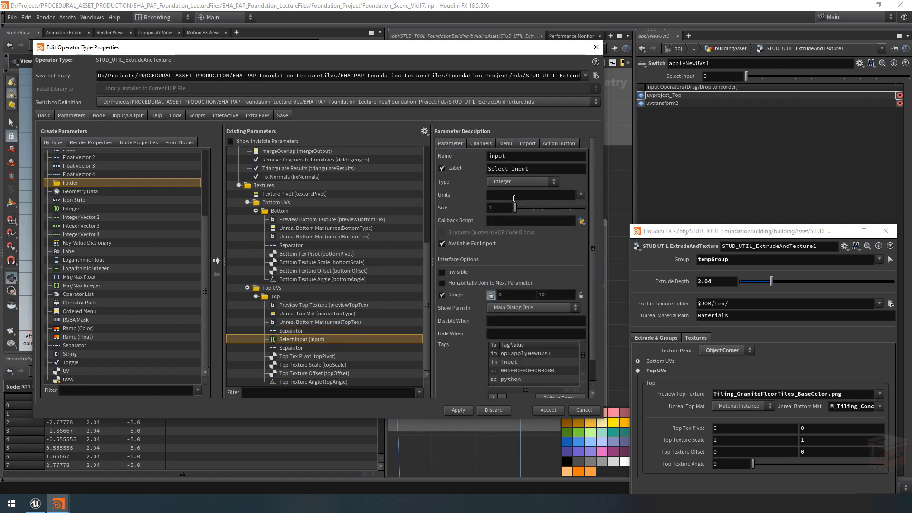
{"action": "left_click", "coordinate": [506, 181]}
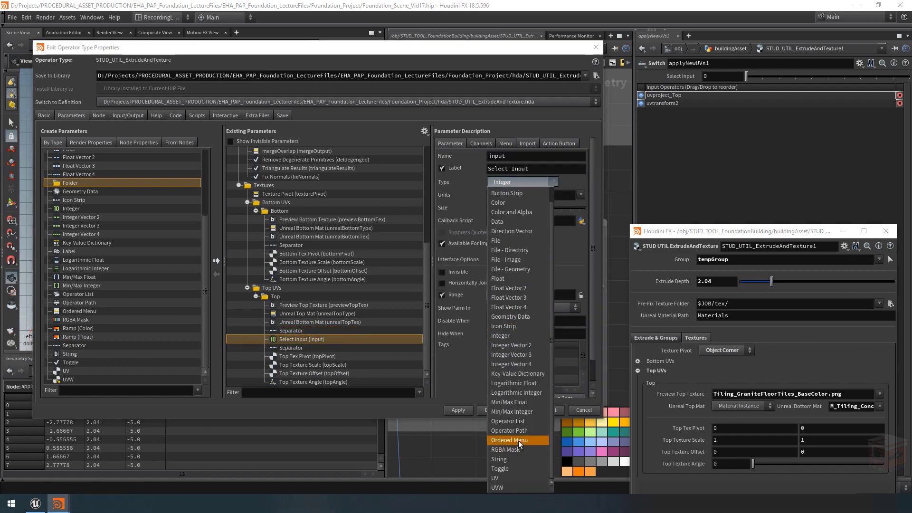
{"action": "left_click", "coordinate": [517, 440]}
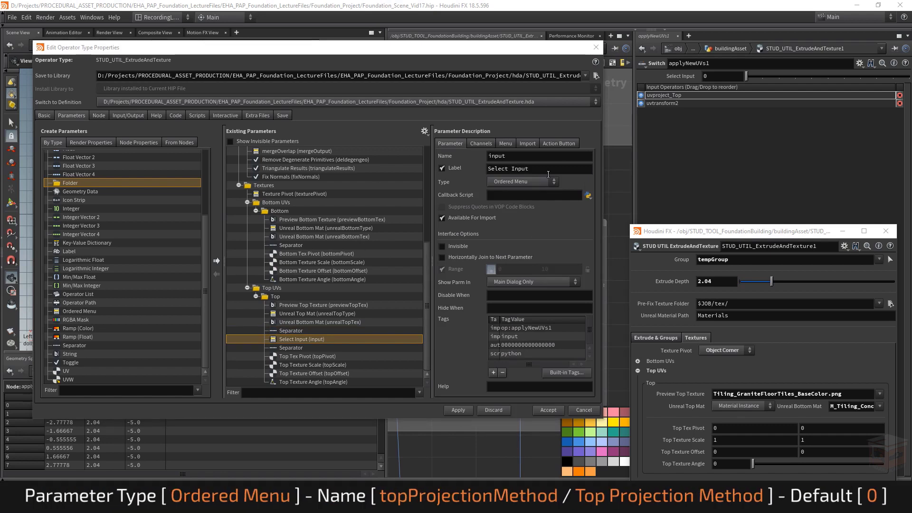
Step: Give the new ordered menu parameter the name topProjectionMethod and the label Top Projection Method
{"action": "double_click", "coordinate": [496, 156]}
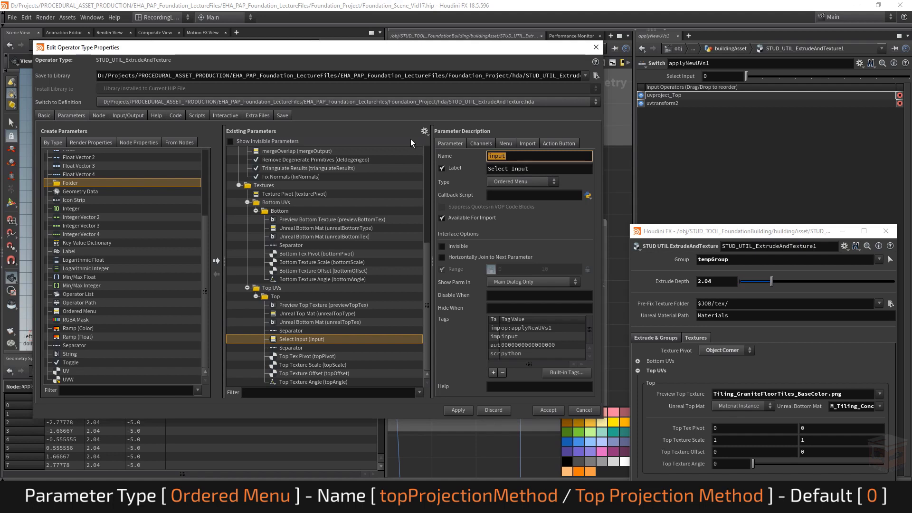
{"action": "type", "text": "topProjectionMethod"}
{"action": "key", "text": "Tab"}
{"action": "type", "text": "Top Por"}
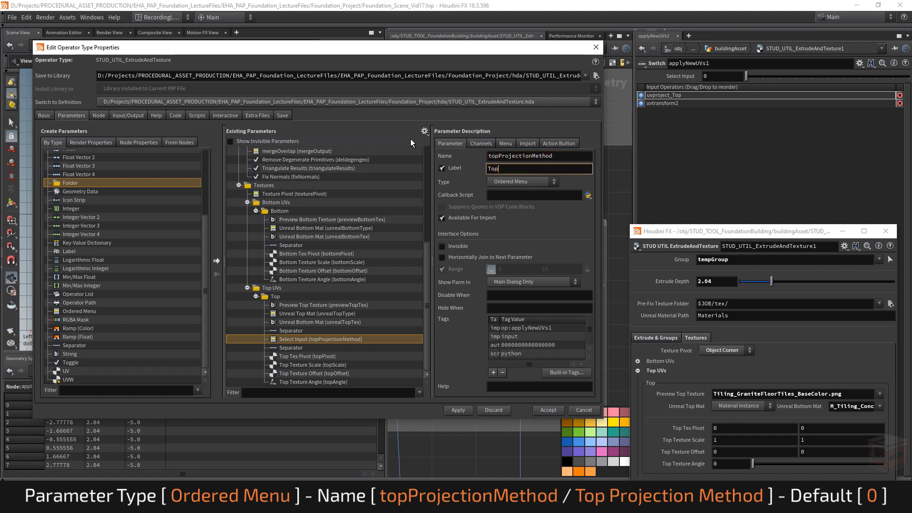
{"action": "key", "text": "BackSpace"}
{"action": "key", "text": "BackSpace"}
{"action": "type", "text": "rojection Method"}
{"action": "key", "text": "Return"}
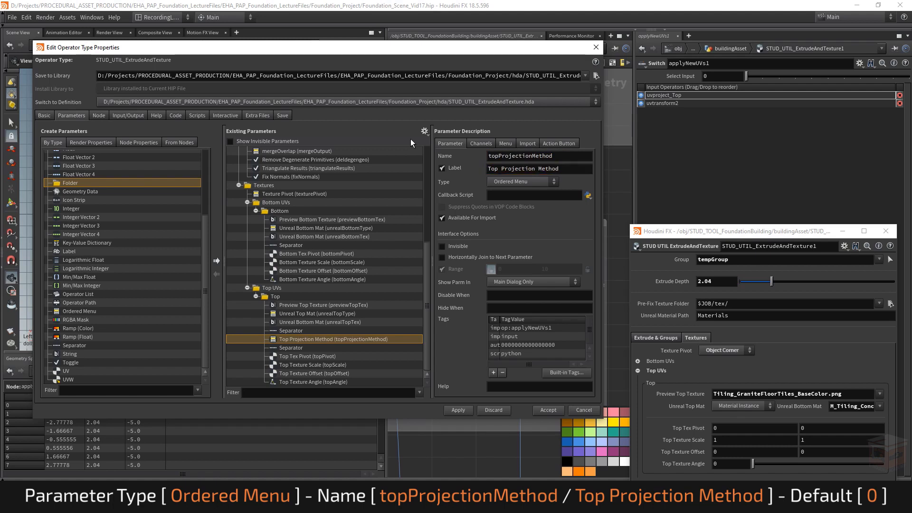
Step: Add a menu item with token 0 and label Ortogonal Projection to the Top Projection Method parameter
{"action": "left_click", "coordinate": [508, 144]}
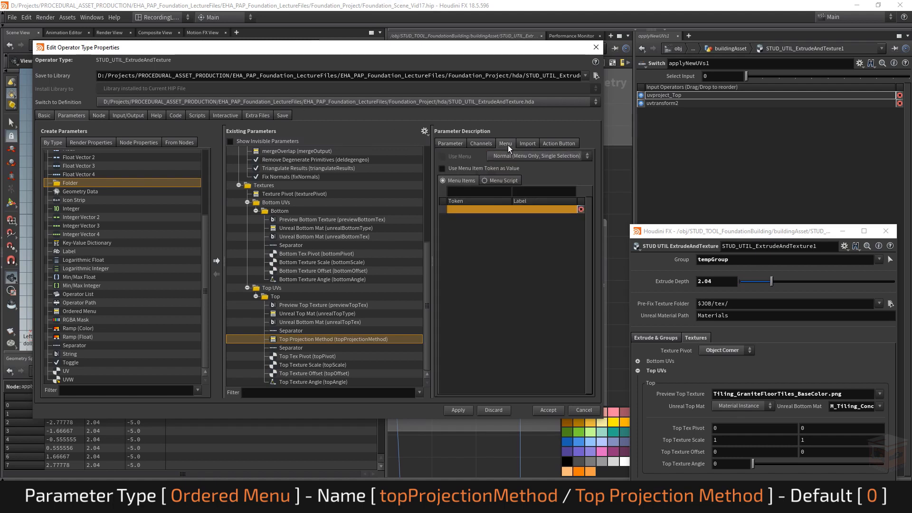
{"action": "left_click", "coordinate": [454, 144]}
{"action": "left_click", "coordinate": [505, 143]}
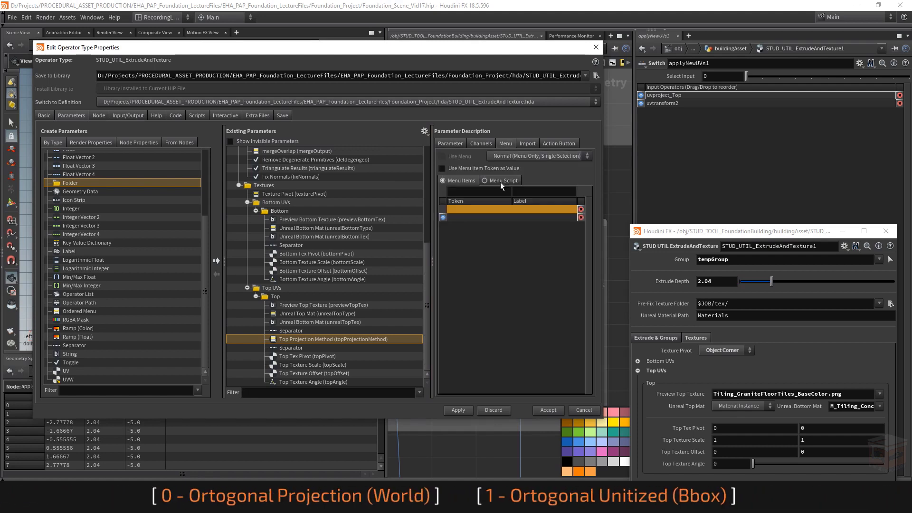
{"action": "left_click", "coordinate": [484, 196]}
{"action": "type", "text": "0"}
{"action": "key", "text": "Tab"}
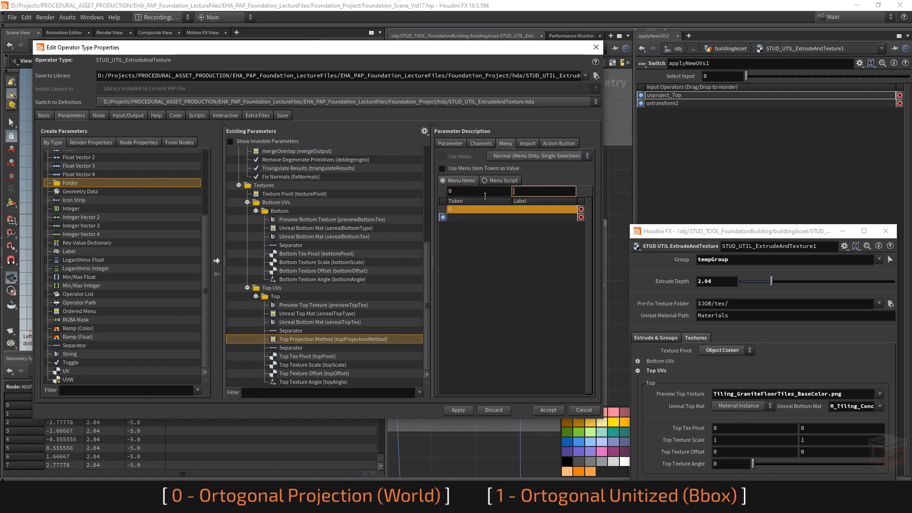
{"action": "type", "text": "Orto"}
{"action": "type", "text": "gonal"}
{"action": "type", "text": " Projection"}
{"action": "key", "text": "Return"}
{"action": "key", "text": "ctrl+c"}
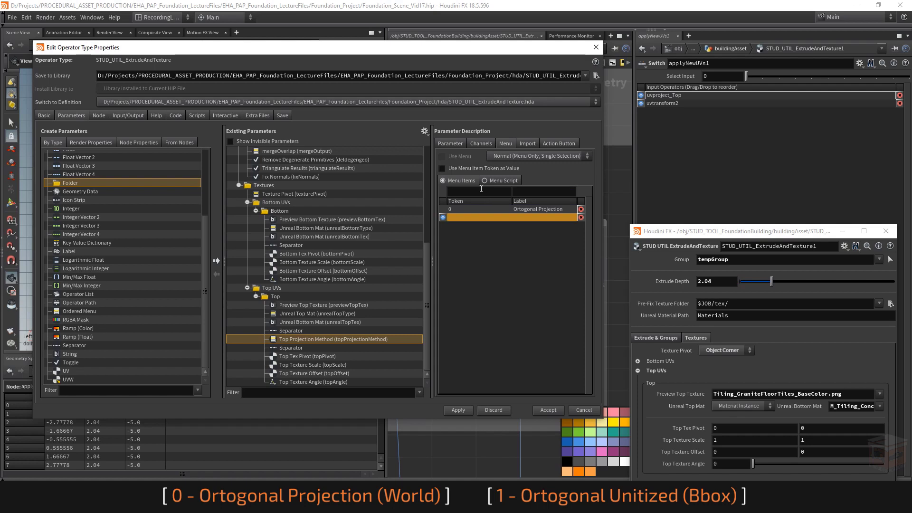
Step: Add a second menu item with token 1 and label Ortogonal Unitized to the Top Projection Method parameter
{"action": "left_click", "coordinate": [477, 190]}
{"action": "type", "text": "1"}
{"action": "key", "text": "Tab"}
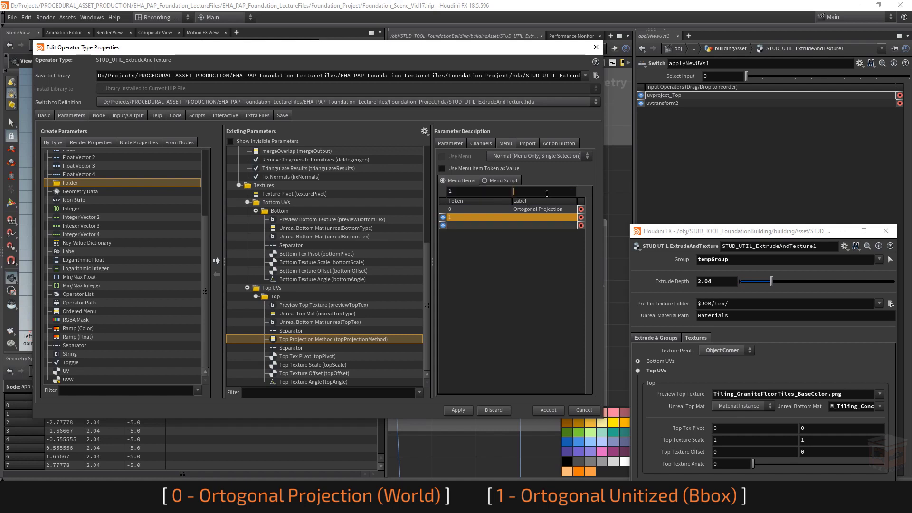
{"action": "key", "text": "ctrl+v"}
{"action": "key", "text": "BackSpace"}
{"action": "key", "text": "BackSpace"}
{"action": "type", "text": "Unitized"}
{"action": "key", "text": "Return"}
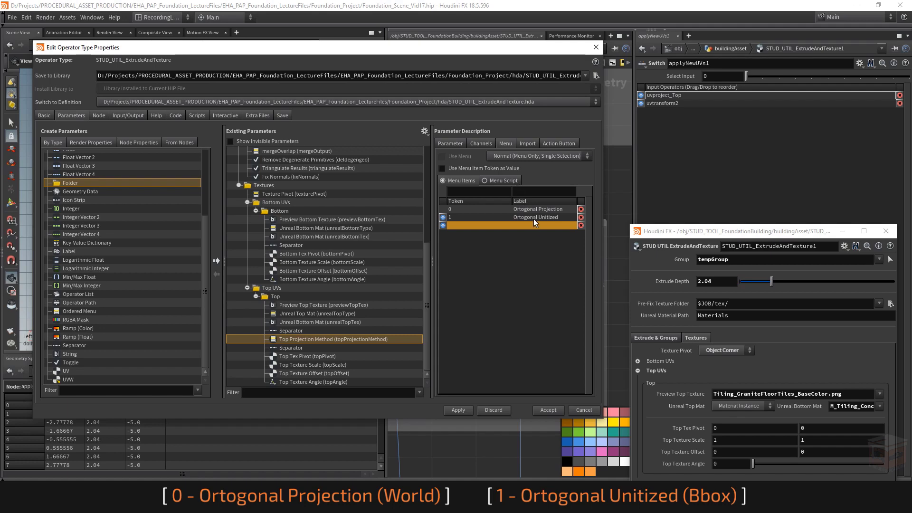
Step: Reposition the type properties window and apply the new Top Projection Method menu to the asset
{"action": "left_click_drag", "start_coordinate": [527, 46], "coordinate": [531, 68]}
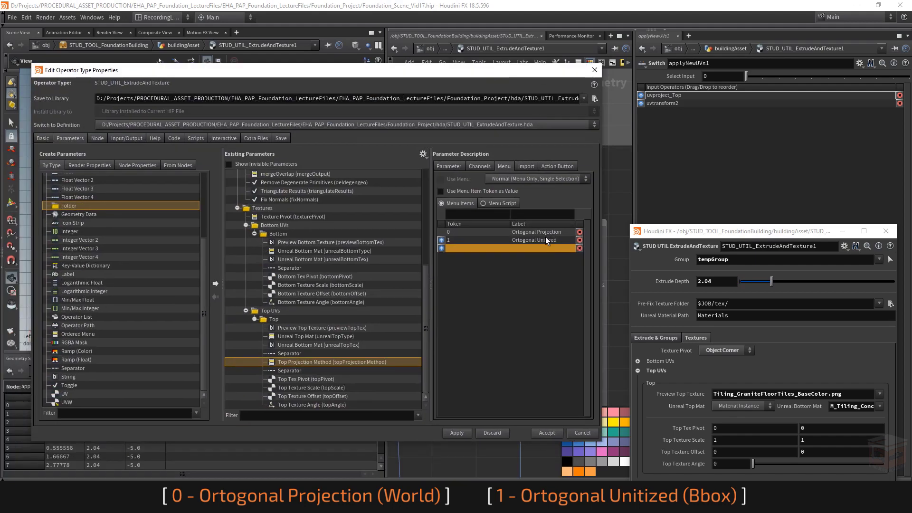
{"action": "left_click_drag", "start_coordinate": [531, 76], "coordinate": [562, 67]}
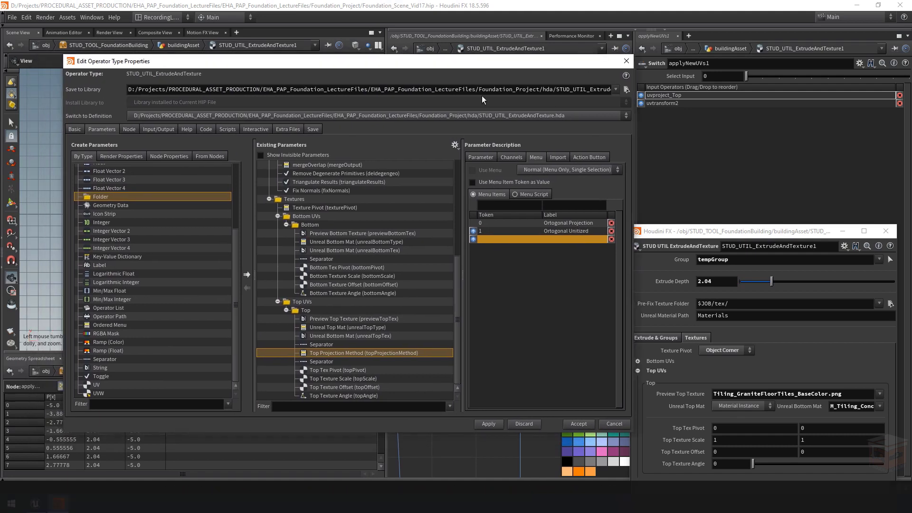
{"action": "left_click", "coordinate": [489, 157]}
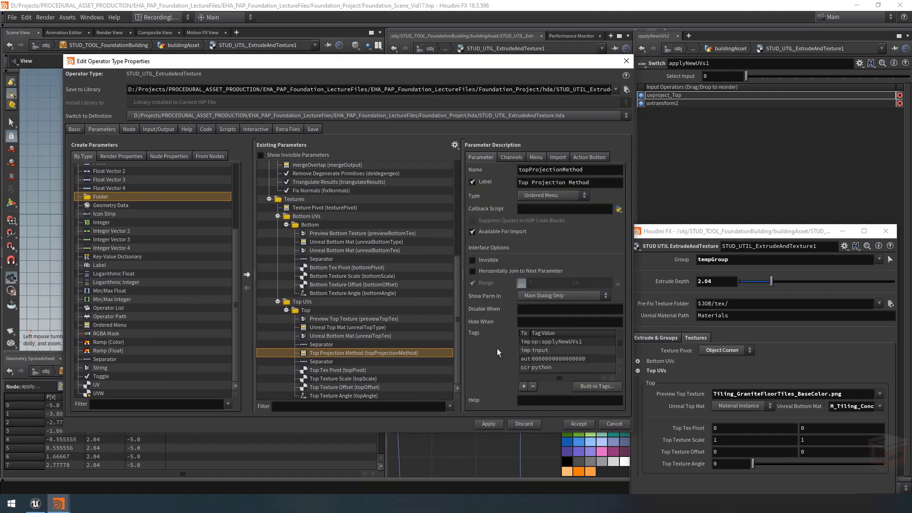
{"action": "left_click", "coordinate": [490, 424]}
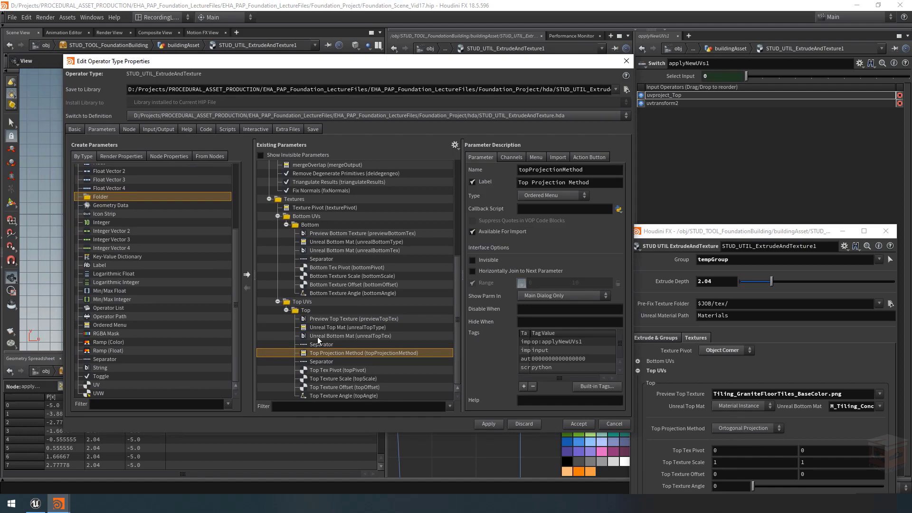
Step: Correct the label of the unrealTopTex parameter to Unreal Top Mat
{"action": "left_click", "coordinate": [338, 335]}
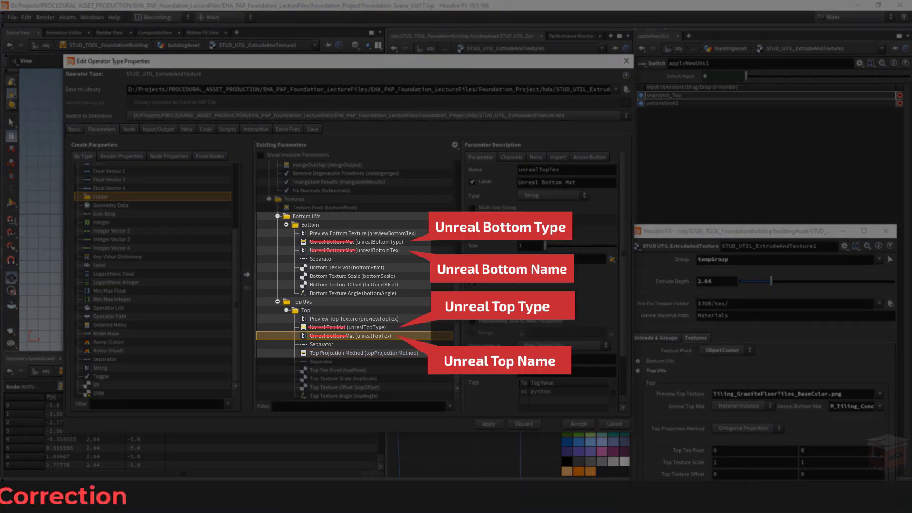
{"action": "double_click", "coordinate": [553, 182]}
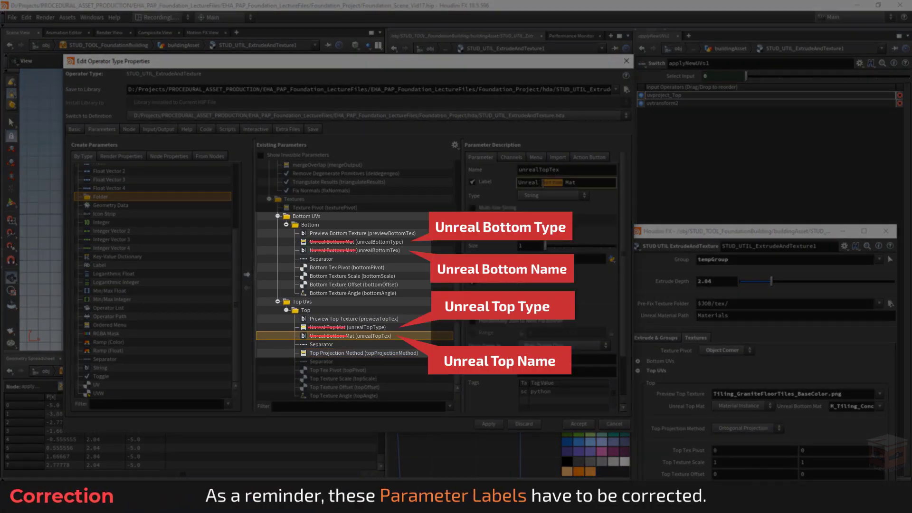
{"action": "type", "text": "Top"}
{"action": "key", "text": "Return"}
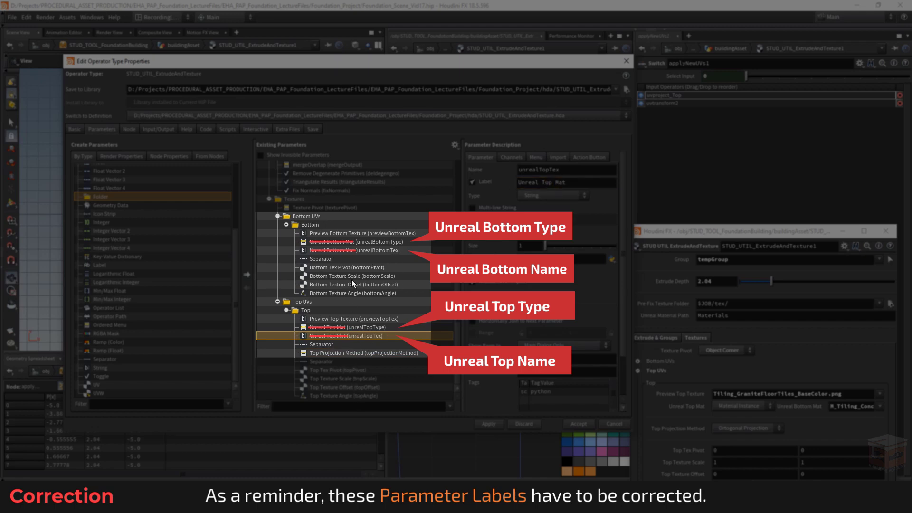
Step: Copy the separator and Top Projection Method parameter from the Top folder into the Bottom folder, below unrealBottomTex
{"action": "left_click", "coordinate": [331, 353]}
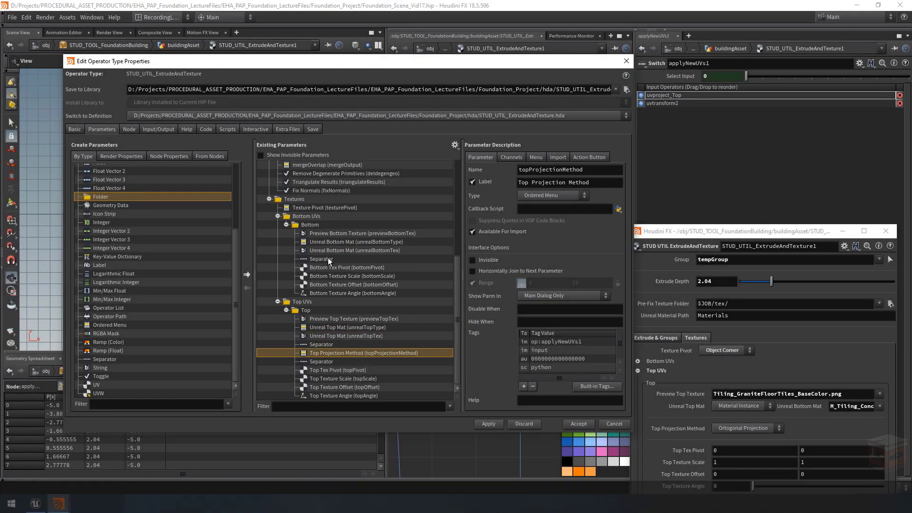
{"action": "left_click", "coordinate": [335, 344], "text": "shift"}
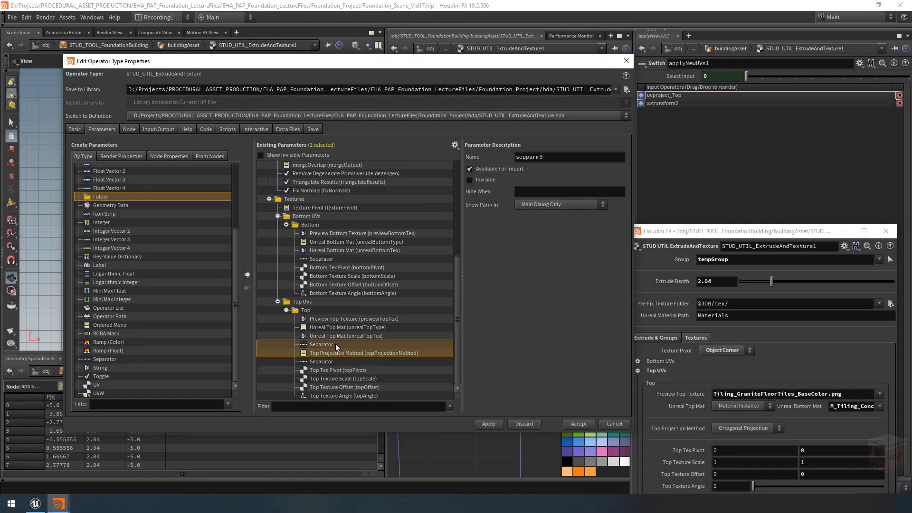
{"action": "left_click", "coordinate": [334, 252]}
{"action": "key", "text": "ctrl+v"}
Step: Relabel the copied menu in the Bottom folder Bottom Projection Method and rename it bottomProjectionMethod
{"action": "left_click", "coordinate": [341, 249]}
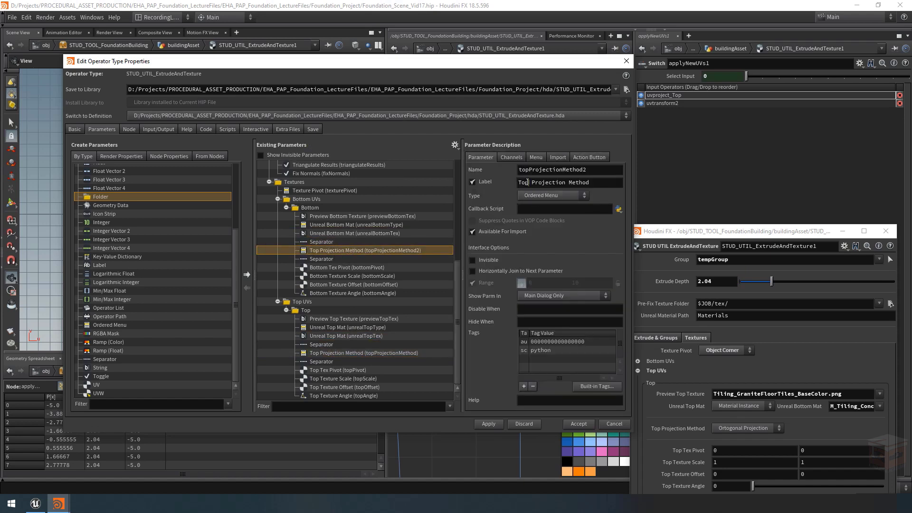
{"action": "double_click", "coordinate": [527, 182]}
{"action": "type", "text": "Bottom"}
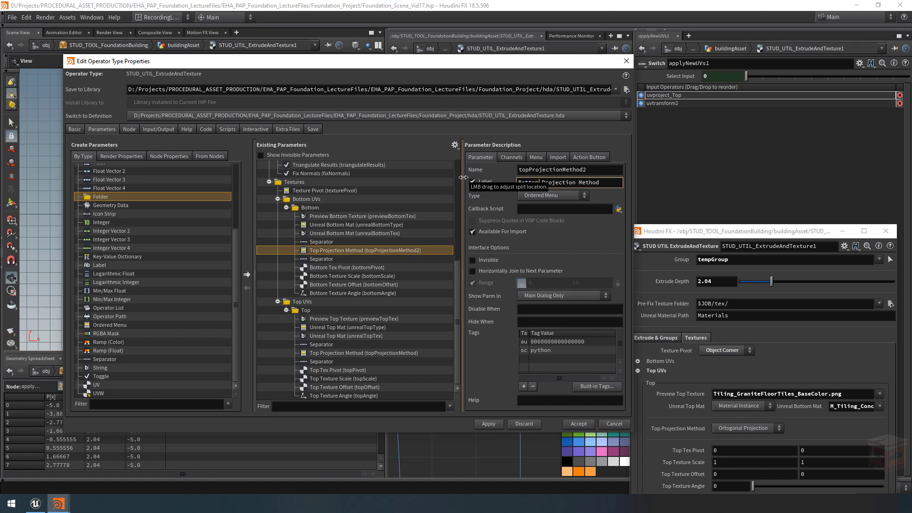
{"action": "left_click_drag", "start_coordinate": [530, 169], "coordinate": [476, 169]}
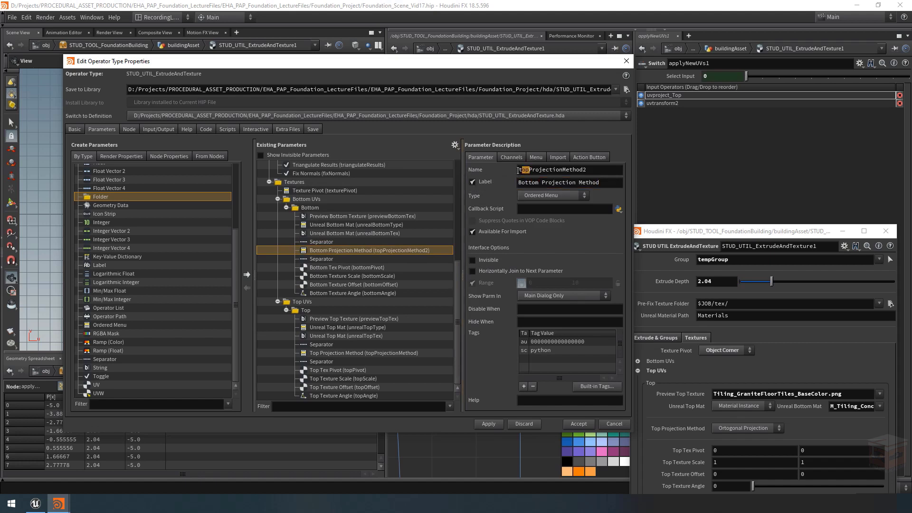
{"action": "type", "text": "bottom"}
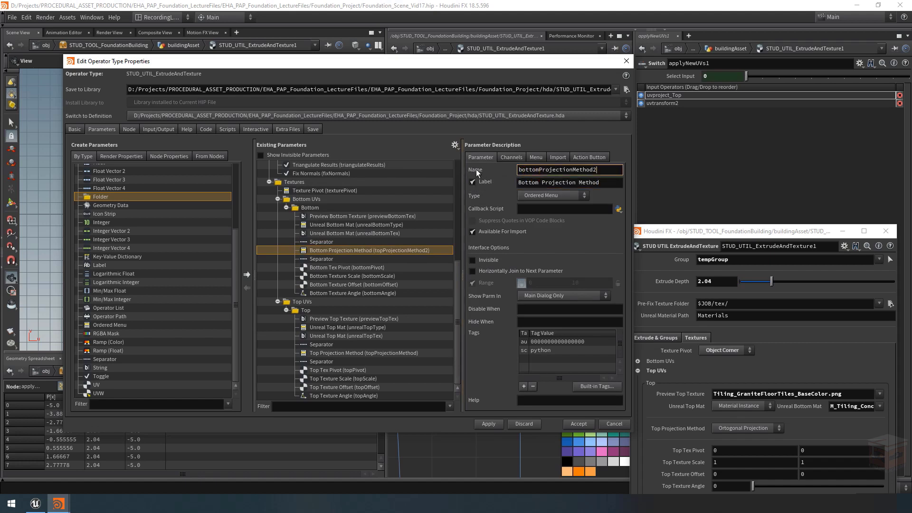
{"action": "key", "text": "End"}
{"action": "key", "text": "BackSpace"}
{"action": "key", "text": "Return"}
Step: Review the menu and channel settings of bottomProjectionMethod, then apply and accept the type property changes
{"action": "left_click", "coordinate": [537, 156]}
{"action": "left_click", "coordinate": [482, 158]}
{"action": "left_click", "coordinate": [510, 157]}
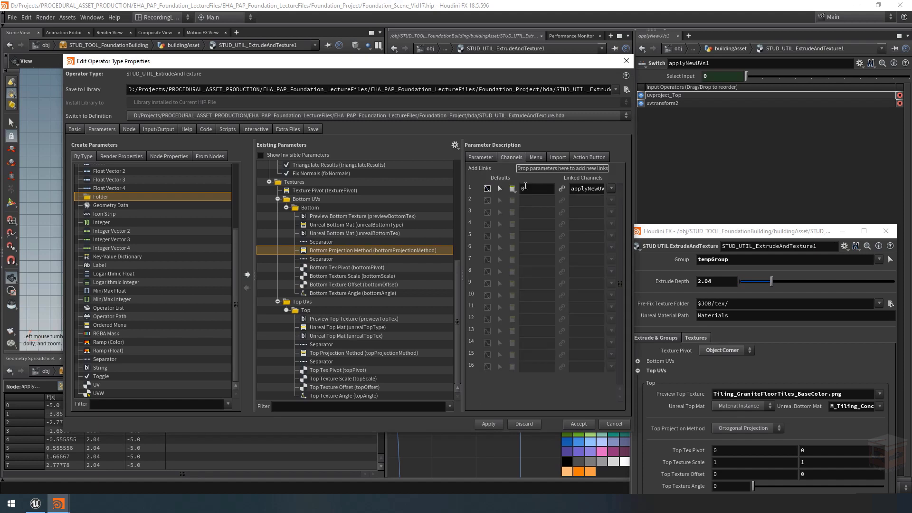
{"action": "left_click", "coordinate": [489, 157]}
{"action": "left_click", "coordinate": [340, 353]}
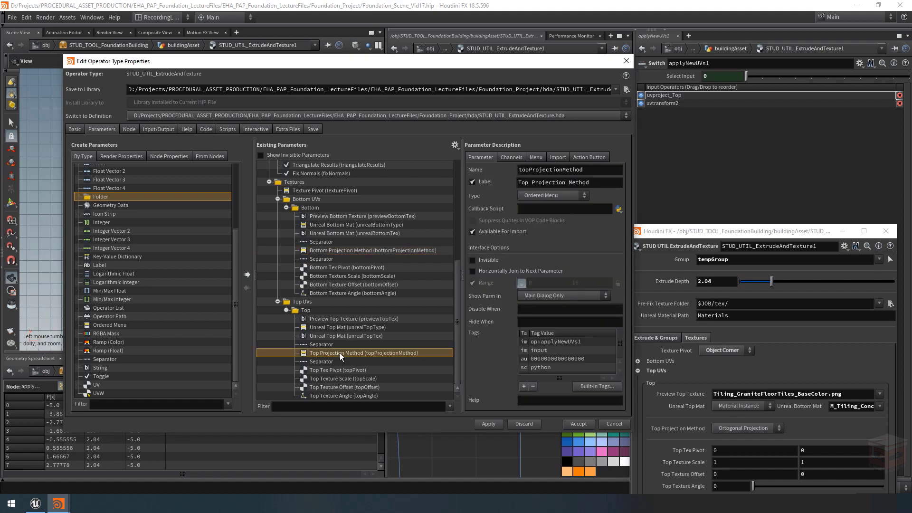
{"action": "left_click", "coordinate": [495, 423]}
{"action": "left_click", "coordinate": [576, 424]}
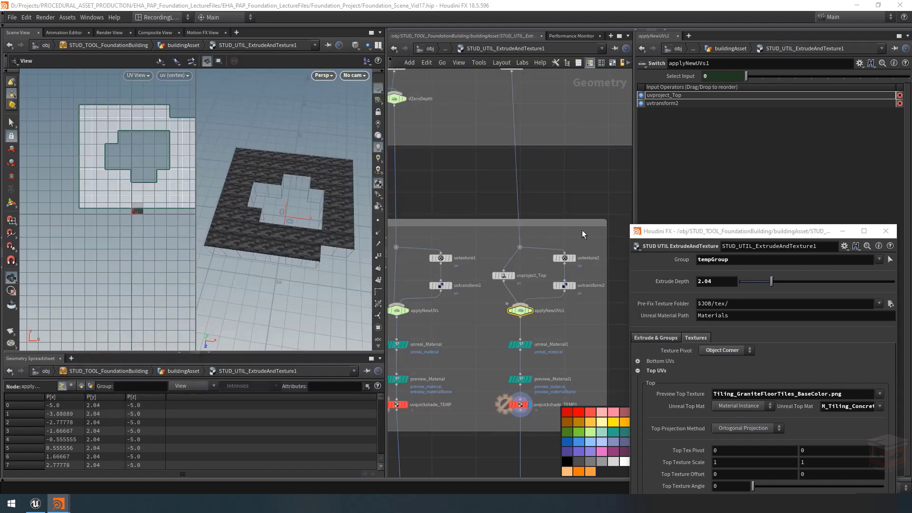
Step: Rename the applyNewUVs1 switch node TopProjectionMode and show the expression behind its Select Input
{"action": "right_click", "coordinate": [680, 431]}
{"action": "left_click", "coordinate": [700, 364]}
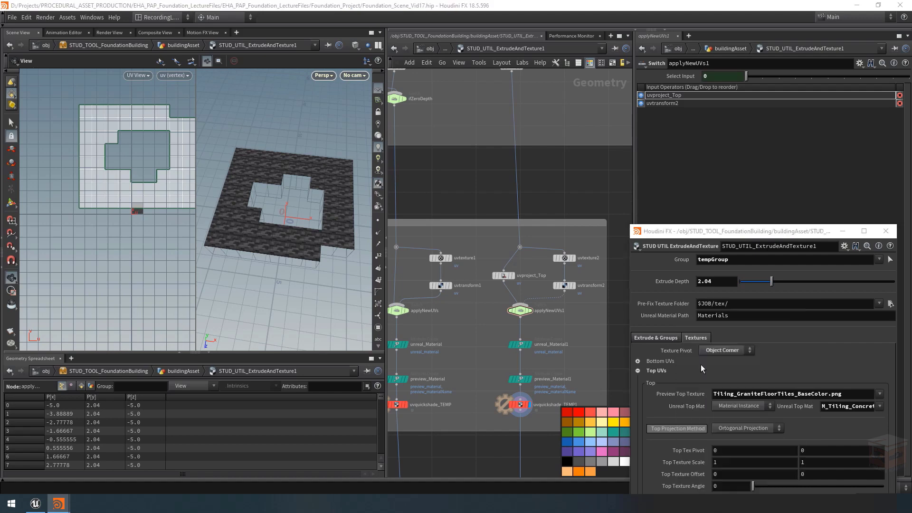
{"action": "scroll", "coordinate": [552, 315], "scroll_direction": "up", "scroll_amount": 3}
{"action": "double_click", "coordinate": [569, 312]}
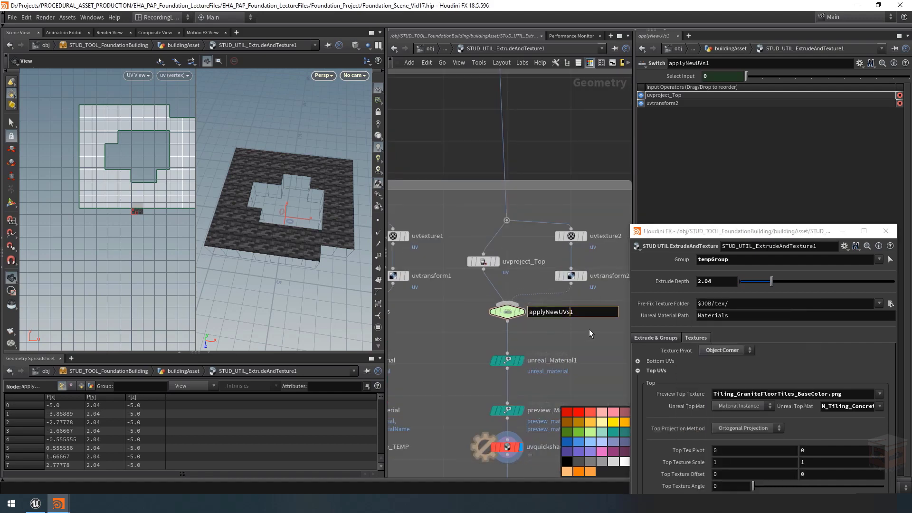
{"action": "key", "text": "ctrl+a"}
{"action": "key", "text": "BackSpace"}
{"action": "type", "text": "TopProjectionMode"}
{"action": "key", "text": "Return"}
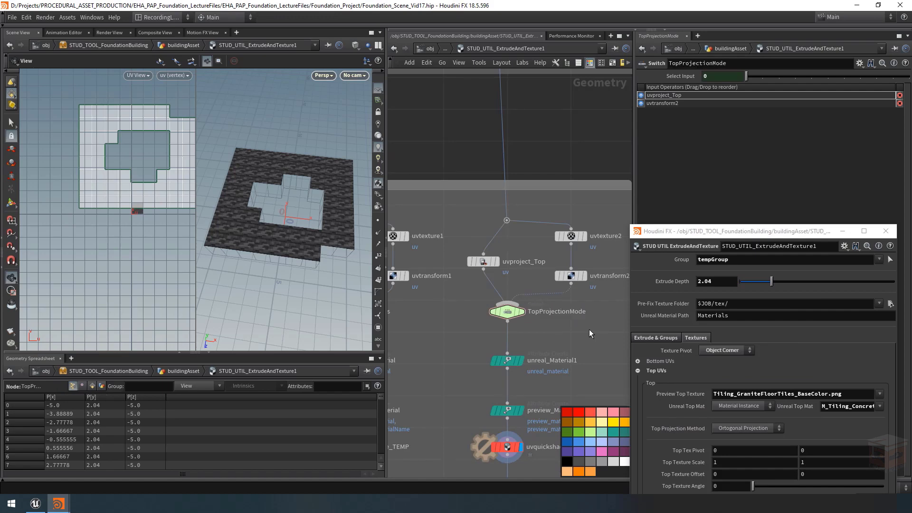
{"action": "left_click_drag", "start_coordinate": [585, 332], "coordinate": [499, 306]}
{"action": "left_click", "coordinate": [680, 79]}
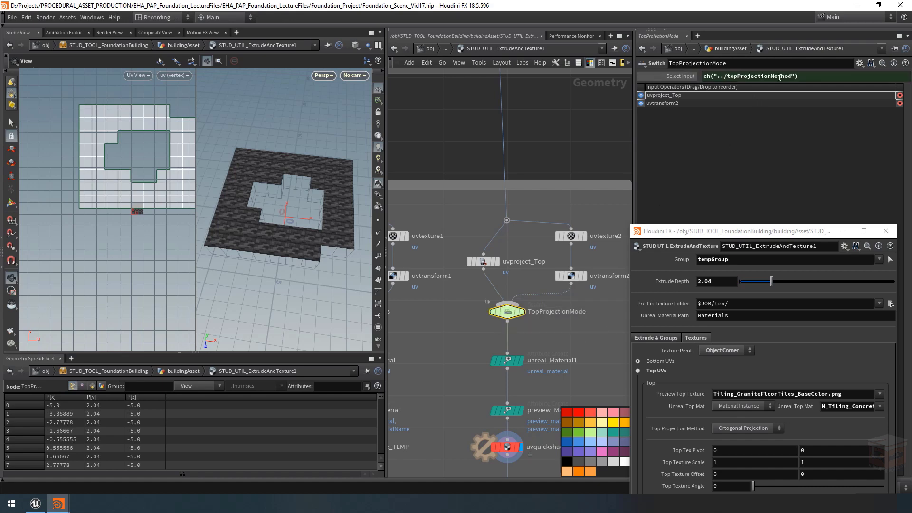
Step: Rename the applyNewUVs switch node in the bottom branch BottomProjectionMode, reusing the name of the TopProjectionMode node
{"action": "scroll", "coordinate": [548, 339], "scroll_direction": "down", "scroll_amount": 2}
{"action": "middle_click_drag", "start_coordinate": [549, 339], "coordinate": [601, 325]}
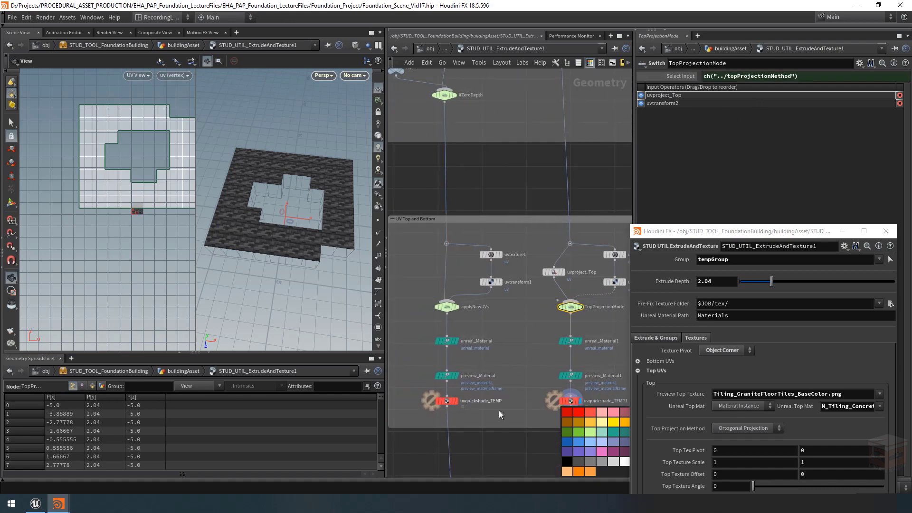
{"action": "middle_click_drag", "start_coordinate": [484, 334], "coordinate": [500, 325]}
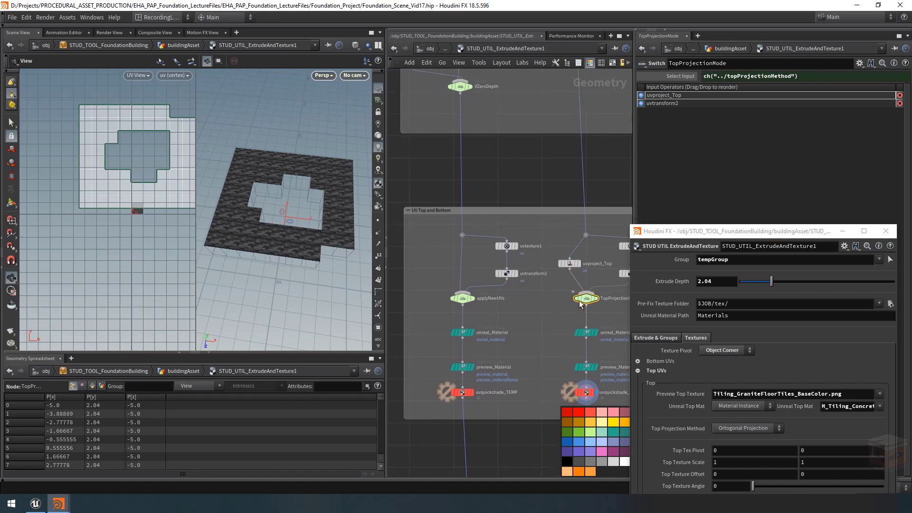
{"action": "key", "text": "ctrl+c"}
{"action": "left_click", "coordinate": [486, 300]}
{"action": "key", "text": "ctrl+v"}
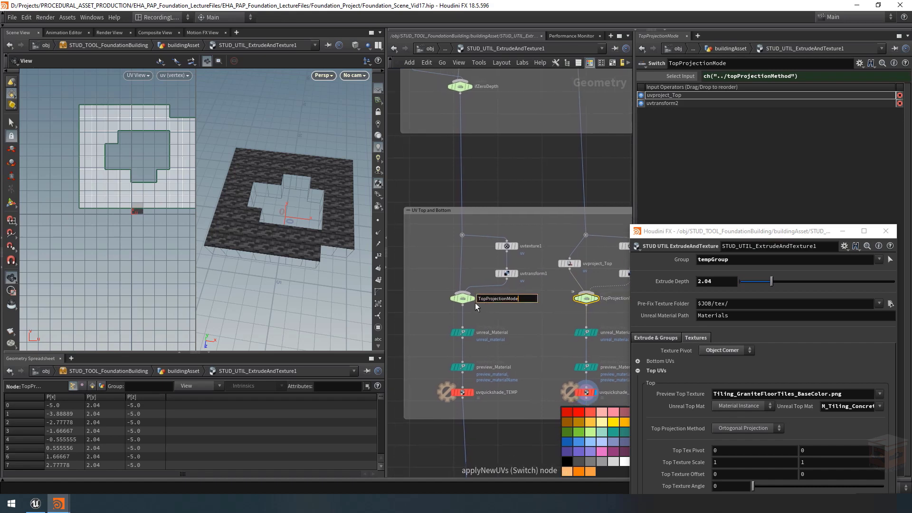
{"action": "key", "text": "BackSpace"}
{"action": "key", "text": "BackSpace"}
{"action": "key", "text": "BackSpace"}
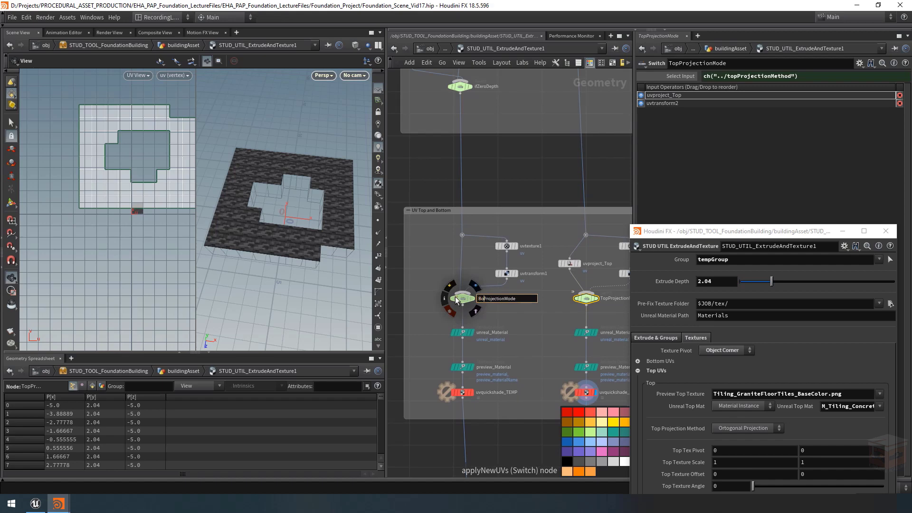
{"action": "type", "text": "Bottom"}
{"action": "key", "text": "Return"}
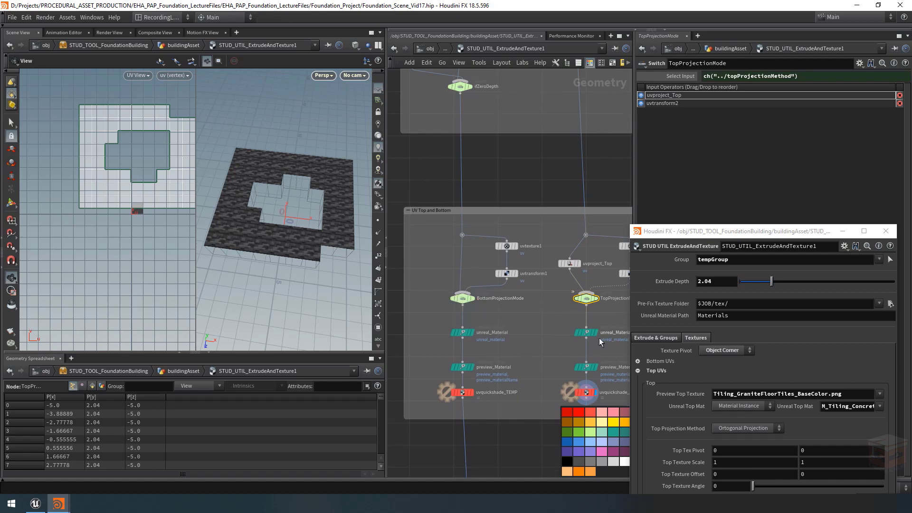
Step: Copy the asset's Bottom Projection Method parameter and paste it as a relative reference into BottomProjectionMode's Select Input
{"action": "left_click", "coordinate": [637, 371]}
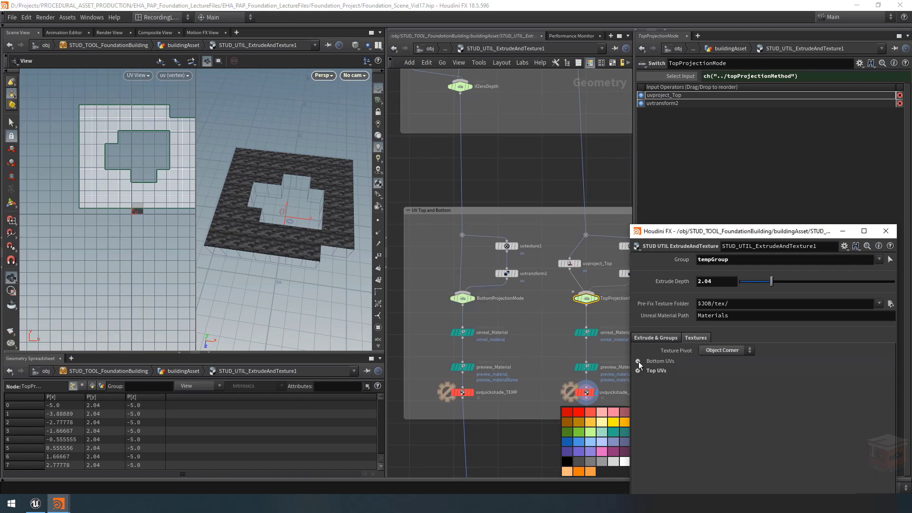
{"action": "left_click", "coordinate": [638, 361]}
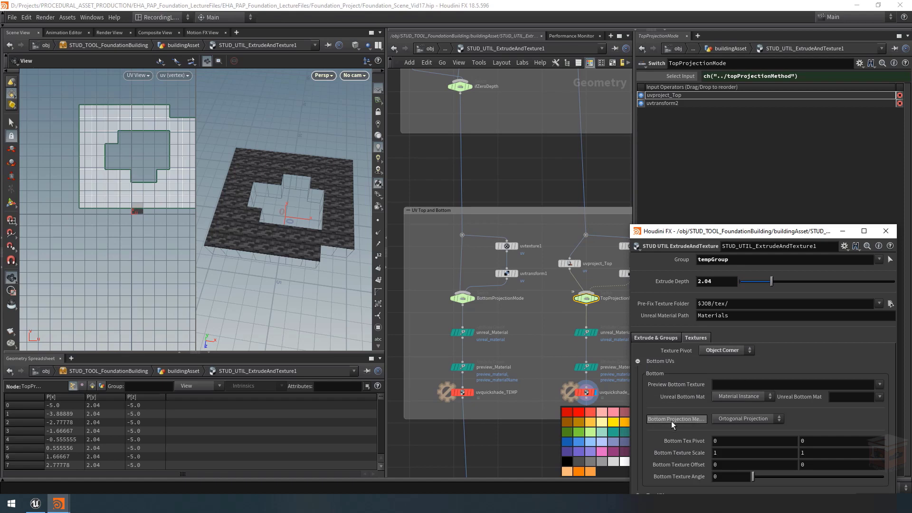
{"action": "right_click", "coordinate": [690, 419]}
{"action": "left_click", "coordinate": [715, 363]}
{"action": "left_click", "coordinate": [462, 298]}
{"action": "right_click", "coordinate": [729, 75]}
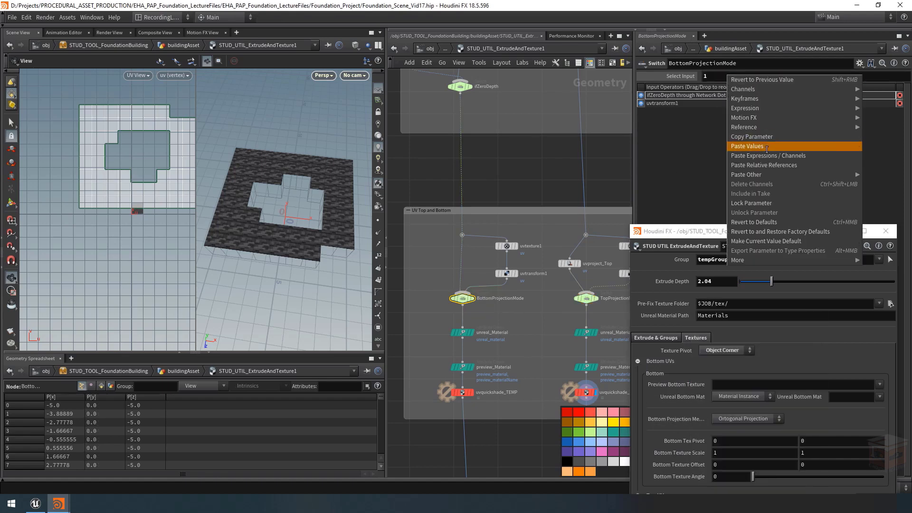
{"action": "left_click", "coordinate": [771, 166]}
{"action": "left_click", "coordinate": [681, 77]}
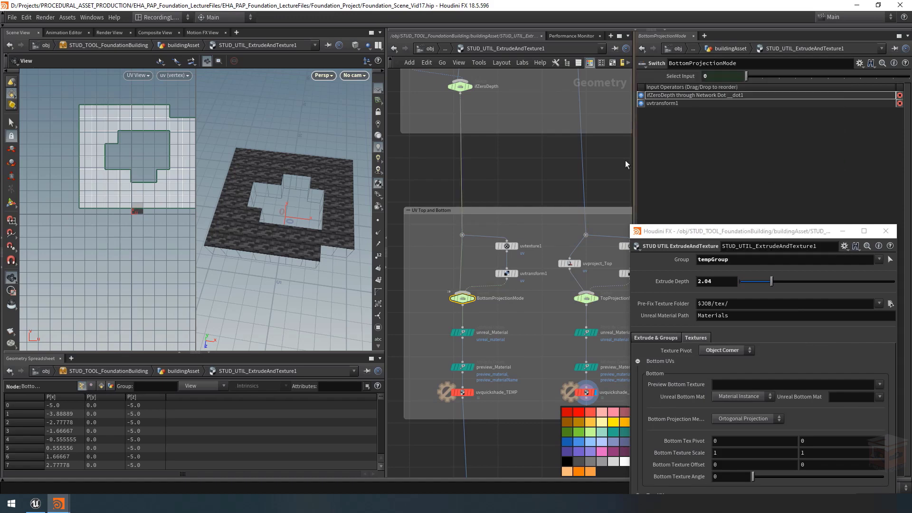
Step: Copy uvproject_Top into the bottom branch ahead of BottomProjectionMode and rename the copy uvproject_Bottom
{"action": "middle_click_drag", "start_coordinate": [607, 225], "coordinate": [580, 228]}
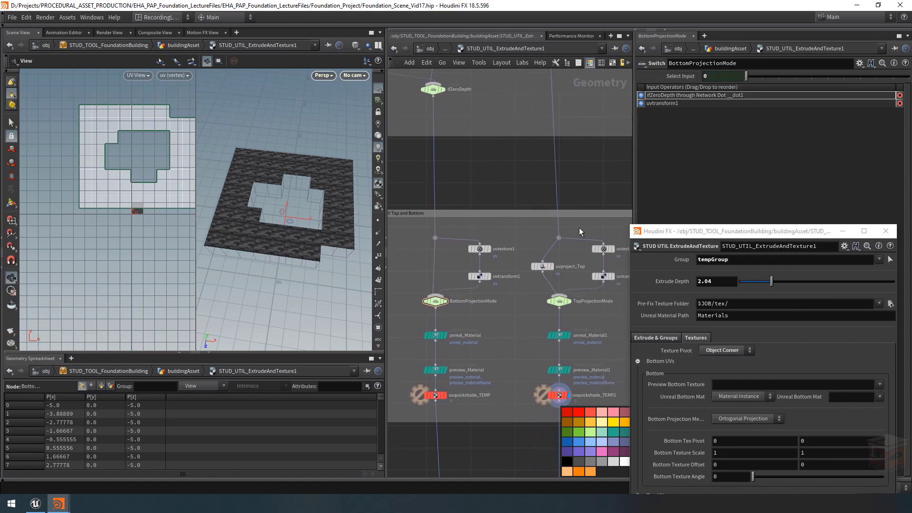
{"action": "left_click", "coordinate": [545, 265]}
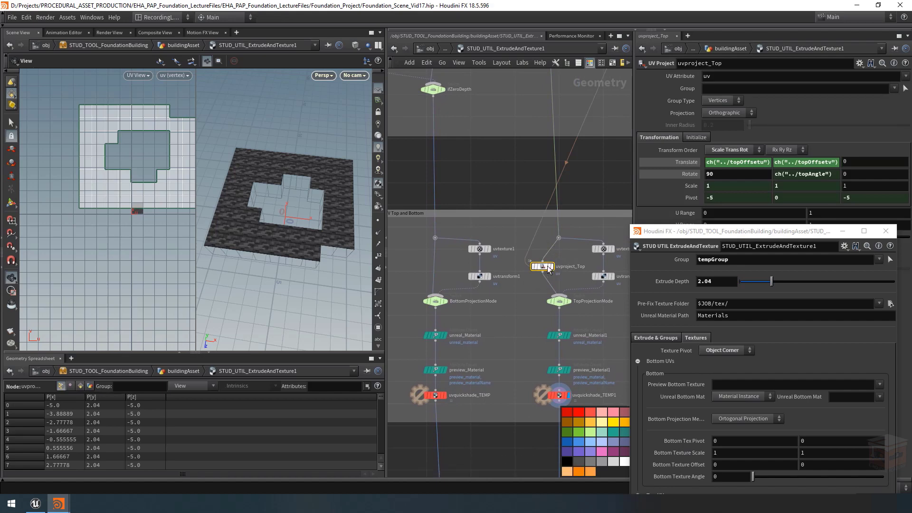
{"action": "key", "text": "ctrl+c"}
{"action": "middle_click_drag", "start_coordinate": [534, 260], "coordinate": [592, 263]}
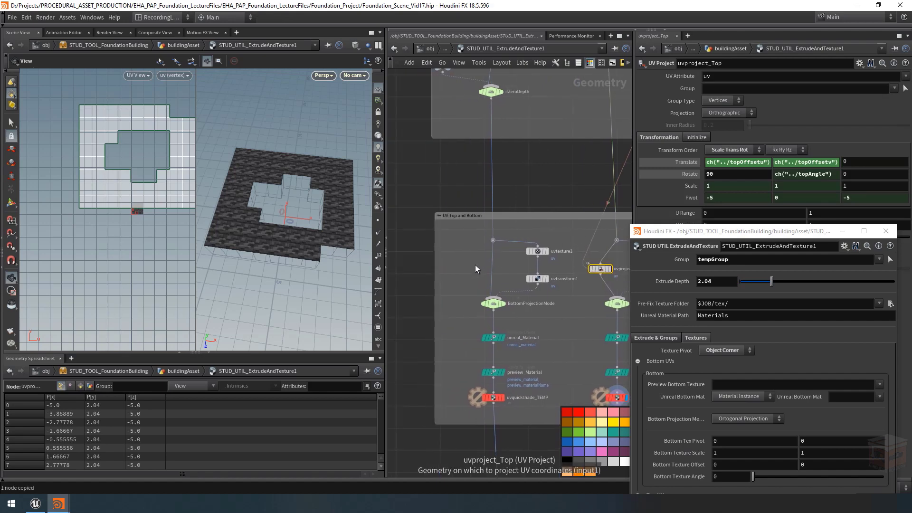
{"action": "key", "text": "ctrl+v"}
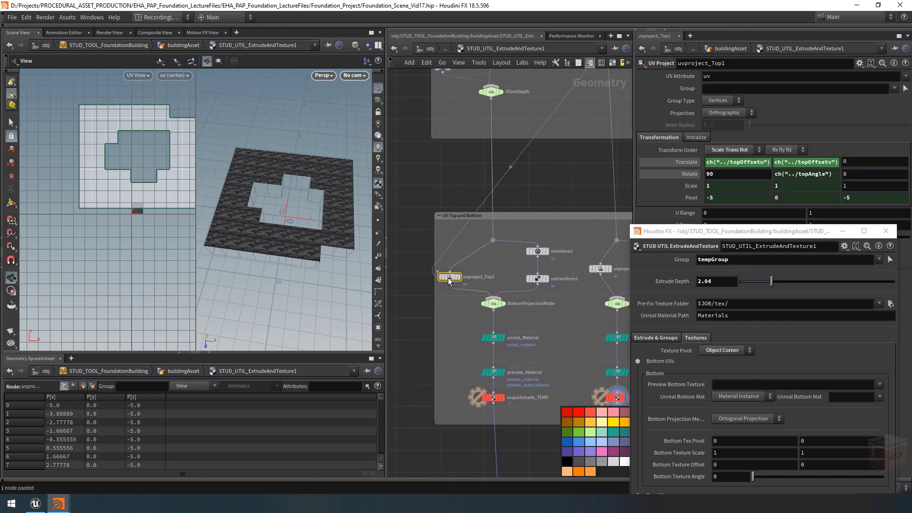
{"action": "left_click_drag", "start_coordinate": [448, 280], "coordinate": [545, 273]}
{"action": "left_click", "coordinate": [506, 271]}
{"action": "type", "text": "Bottom"}
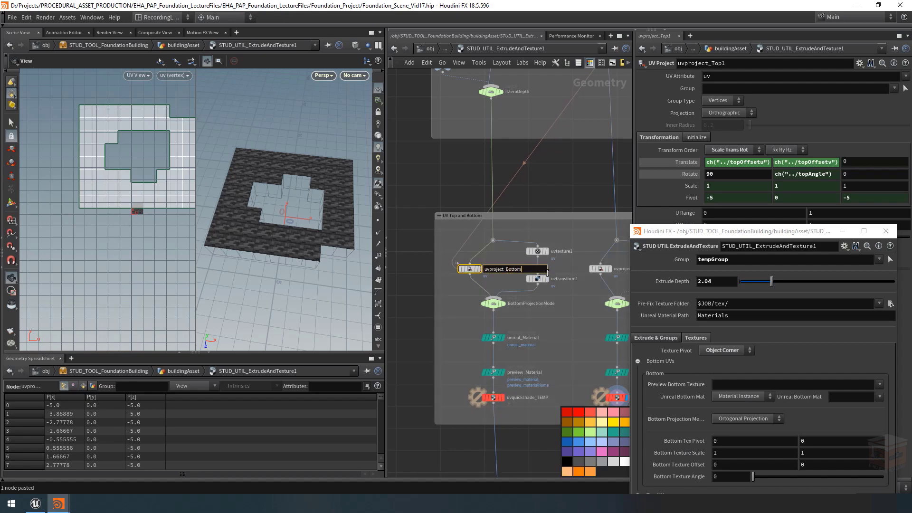
{"action": "key", "text": "Return"}
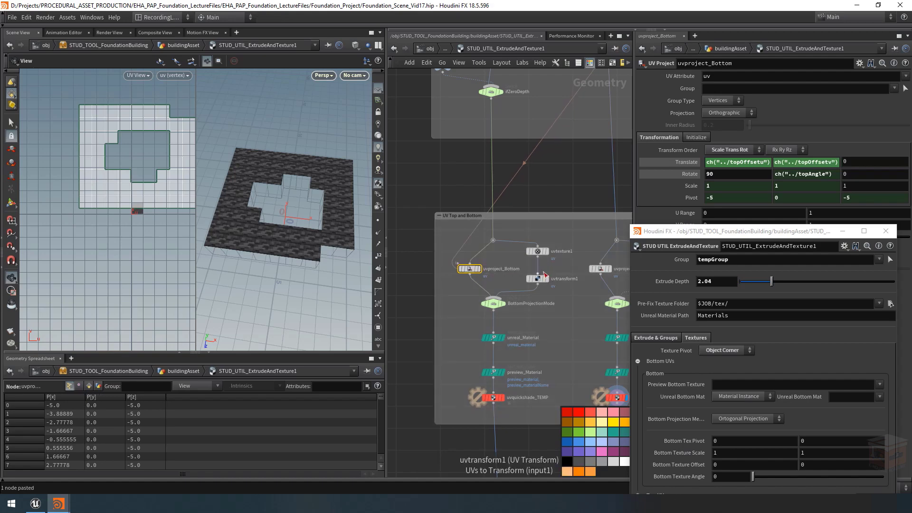
Step: Show uvproject_Bottom's transformation expressions and make the first Translate expression reference bottomOffsetu and bottomScaleu
{"action": "left_click_drag", "start_coordinate": [634, 181], "coordinate": [532, 181]}
{"action": "left_click", "coordinate": [588, 186]}
{"action": "left_click", "coordinate": [587, 197]}
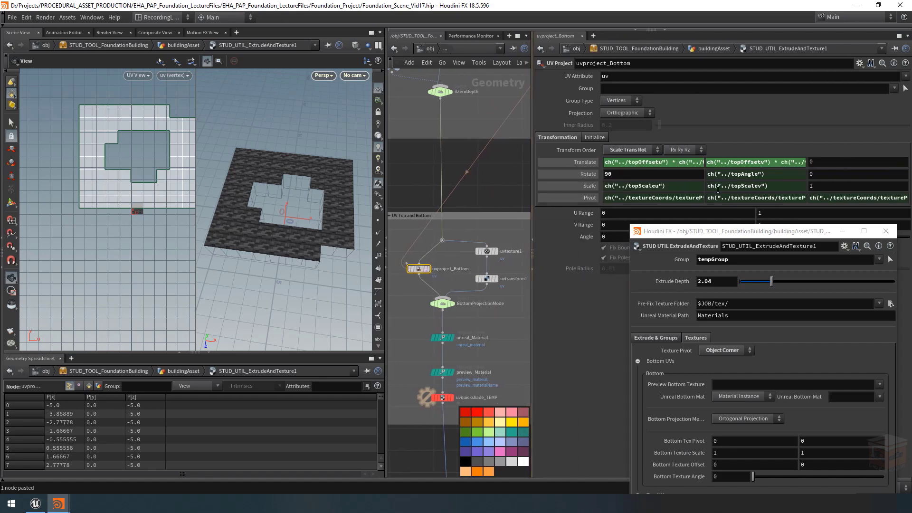
{"action": "left_click", "coordinate": [640, 162]}
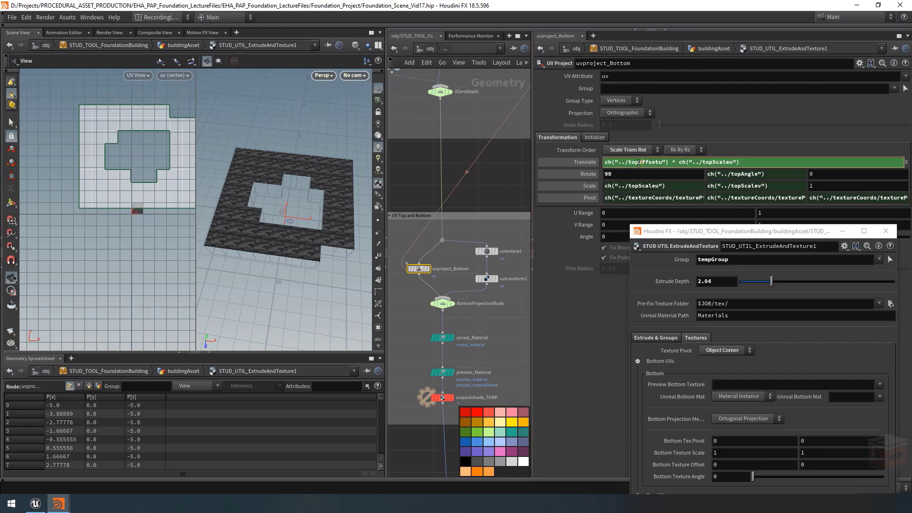
{"action": "left_click_drag", "start_coordinate": [640, 163], "coordinate": [627, 163]}
{"action": "type", "text": "bottom"}
{"action": "key", "text": "shift+Left"}
{"action": "key", "text": "shift+Left"}
{"action": "key", "text": "shift+Left"}
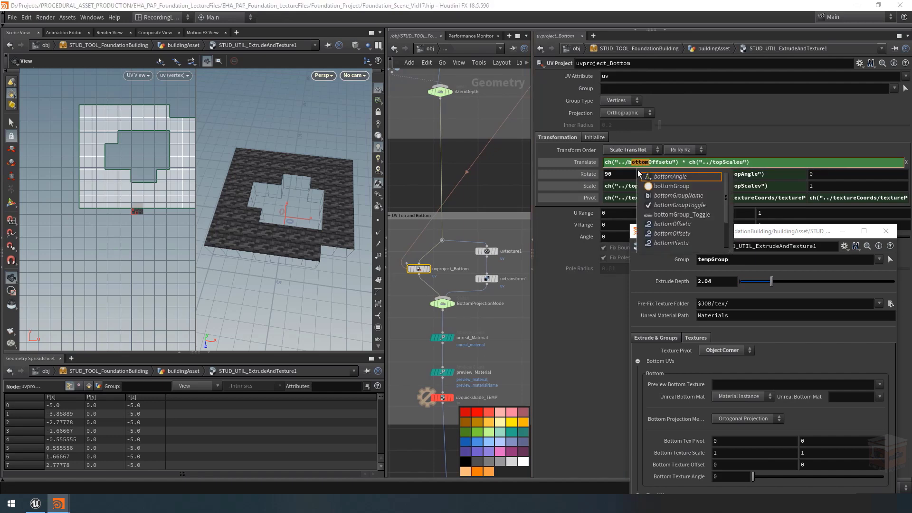
{"action": "left_click", "coordinate": [721, 163]}
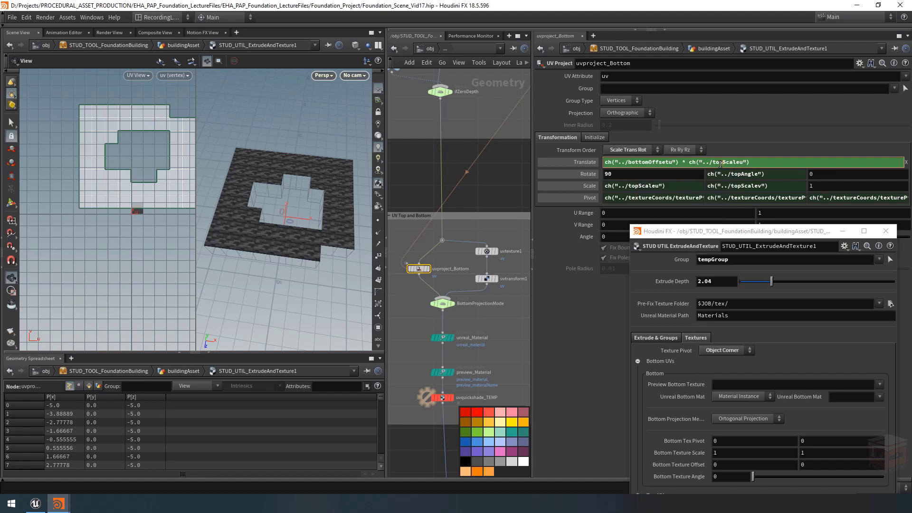
{"action": "left_click_drag", "start_coordinate": [722, 163], "coordinate": [713, 163]}
{"action": "key", "text": "ctrl+v"}
{"action": "left_click", "coordinate": [614, 293]}
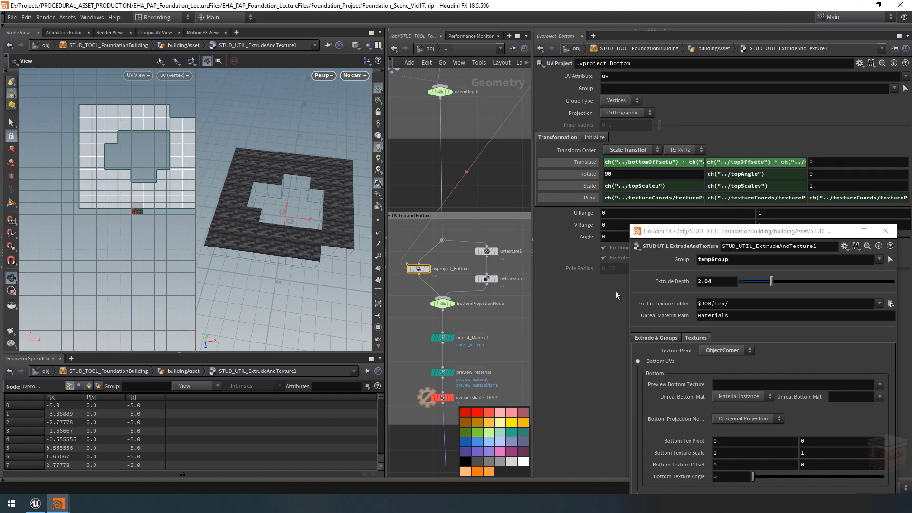
Step: Make uvproject_Bottom's second Translate expression reference bottomOffsetv and its second Rotate expression reference bottomAngle
{"action": "left_click", "coordinate": [784, 162]}
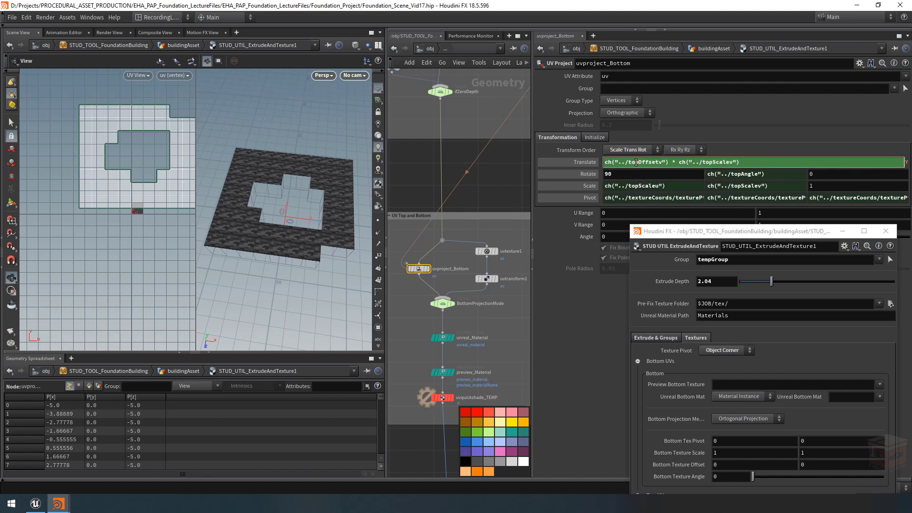
{"action": "left_click_drag", "start_coordinate": [636, 163], "coordinate": [626, 162]}
{"action": "key", "text": "ctrl+v"}
{"action": "key", "text": "Return"}
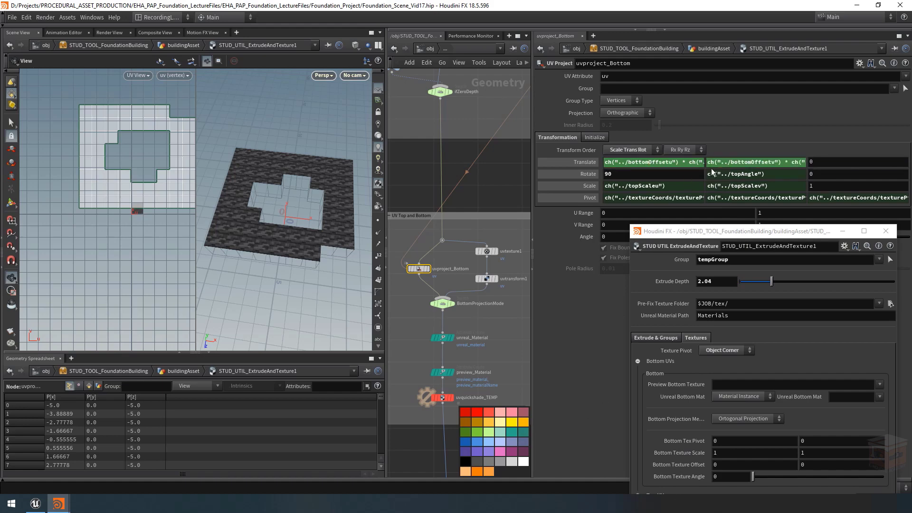
{"action": "left_click_drag", "start_coordinate": [742, 174], "coordinate": [731, 174]}
{"action": "key", "text": "ctrl+v"}
{"action": "key", "text": "Return"}
Step: Change the first two Scale expressions of uvproject_Bottom to reference bottomScaleu and bottomScalev
{"action": "left_click", "coordinate": [638, 186]}
{"action": "left_click_drag", "start_coordinate": [639, 185], "coordinate": [626, 187]}
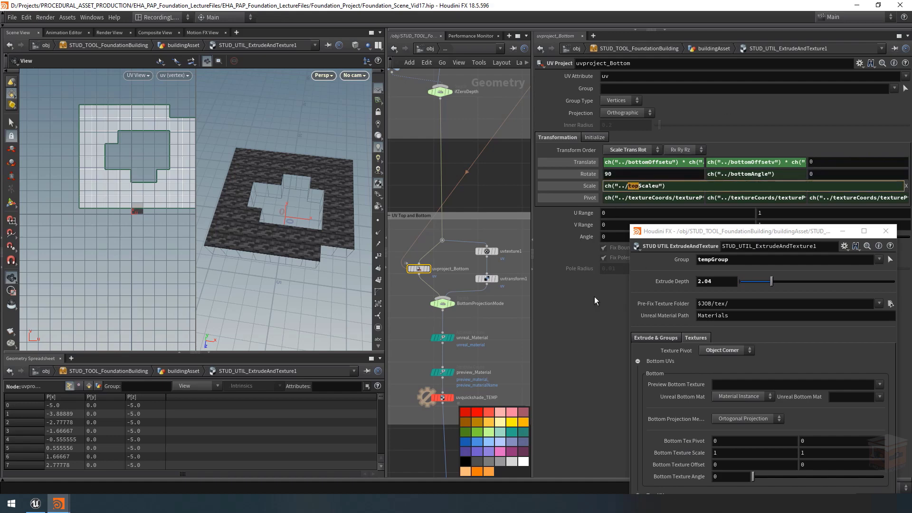
{"action": "key", "text": "ctrl+v"}
{"action": "key", "text": "Return"}
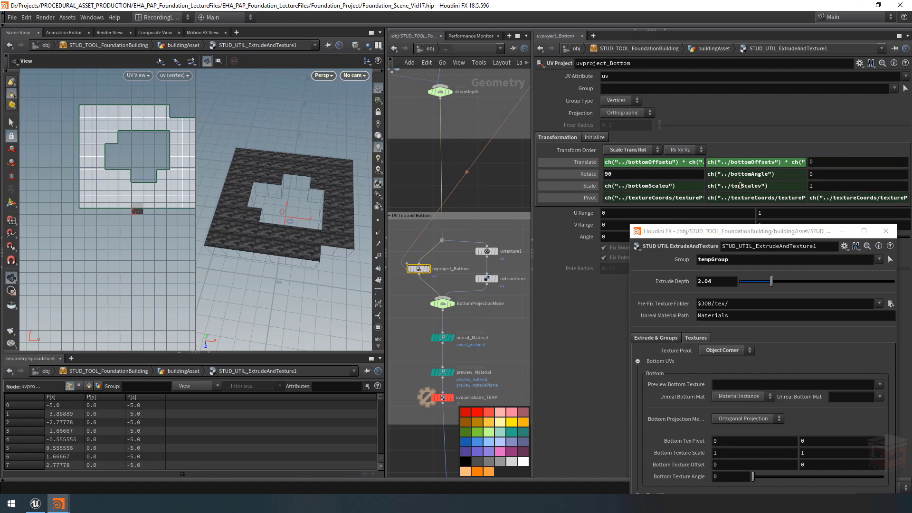
{"action": "left_click_drag", "start_coordinate": [740, 186], "coordinate": [730, 186]}
{"action": "key", "text": "ctrl+v"}
{"action": "key", "text": "Return"}
Step: Check the three Pivot expressions of uvproject_Bottom for their textureCoords references, then minimize the floating asset parameter window
{"action": "left_click", "coordinate": [667, 198]}
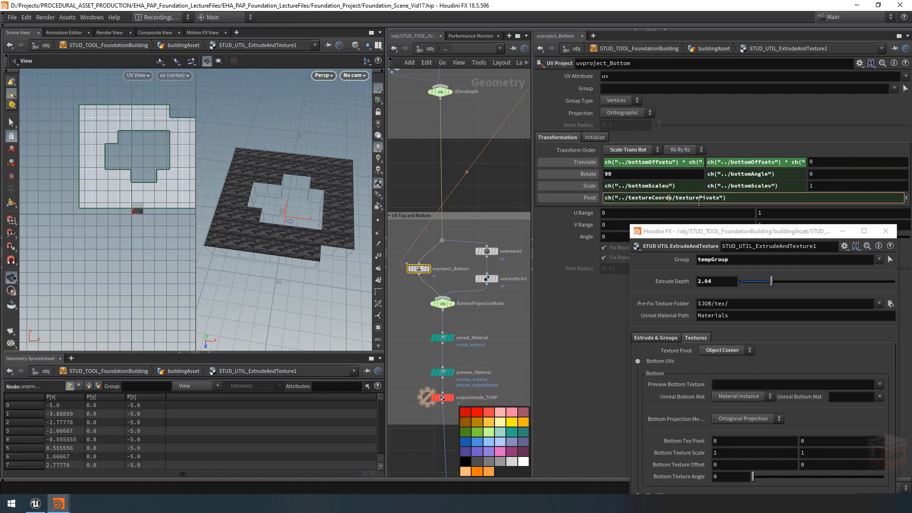
{"action": "key", "text": "Return"}
{"action": "left_click", "coordinate": [774, 197]}
{"action": "key", "text": "Return"}
{"action": "left_click", "coordinate": [864, 196]}
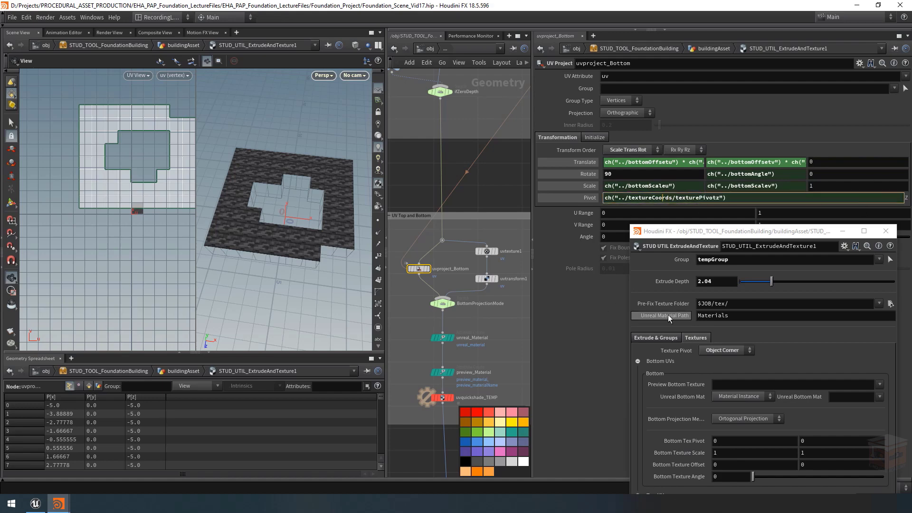
{"action": "left_click", "coordinate": [594, 335]}
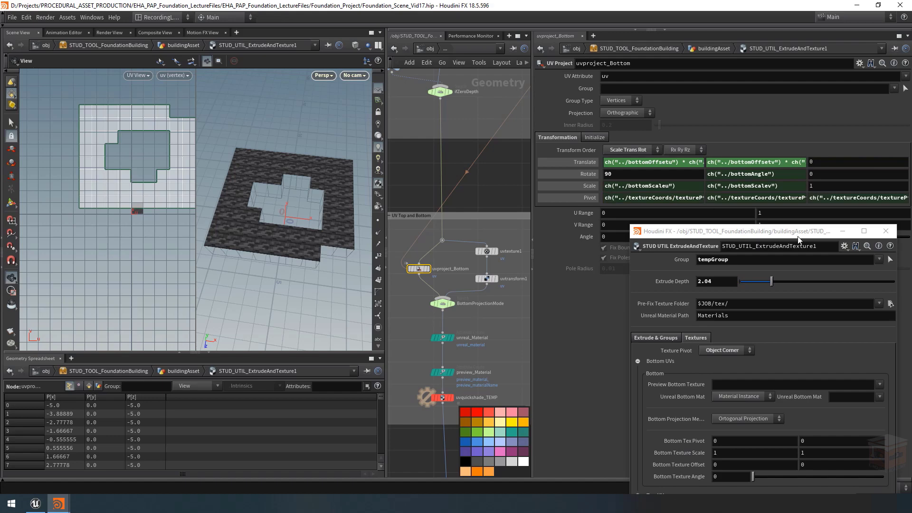
{"action": "left_click", "coordinate": [842, 232]}
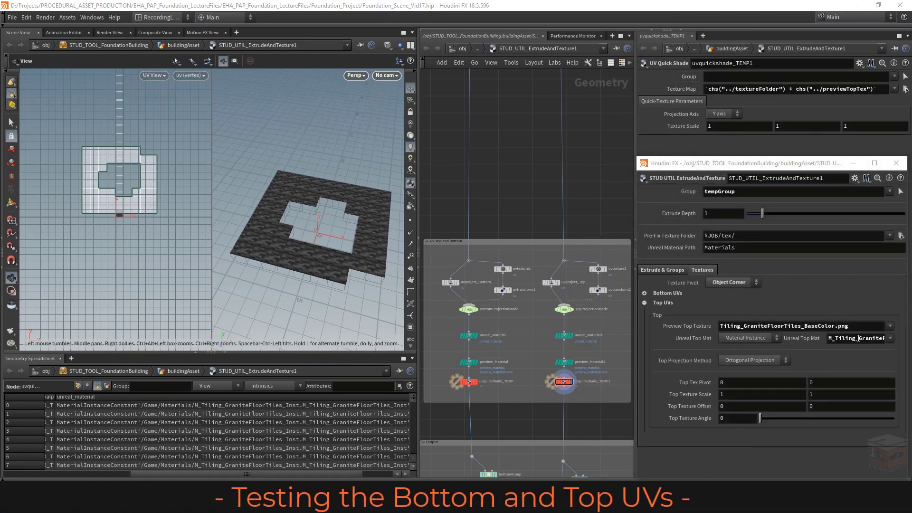
Step: Test the top preview texture with Concrete Panels 3, Concrete Panels and Granite Floor Tiles, checking the preview_materialName and unreal_material attributes in the geometry spreadsheet
{"action": "left_click", "coordinate": [890, 326]}
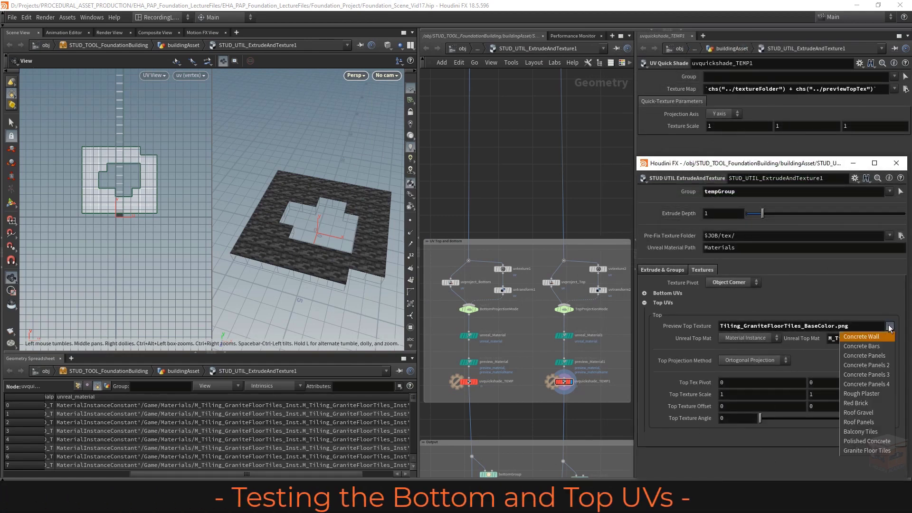
{"action": "left_click", "coordinate": [865, 376]}
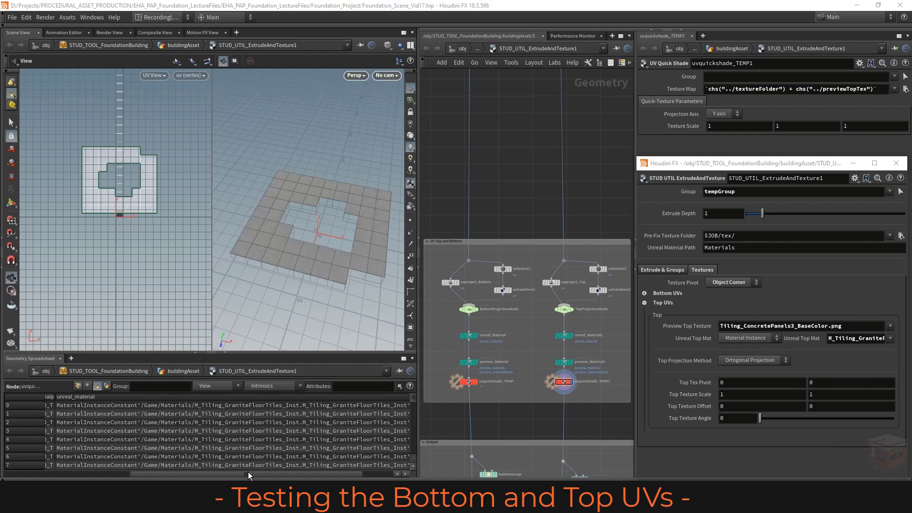
{"action": "left_click_drag", "start_coordinate": [250, 471], "coordinate": [70, 466]}
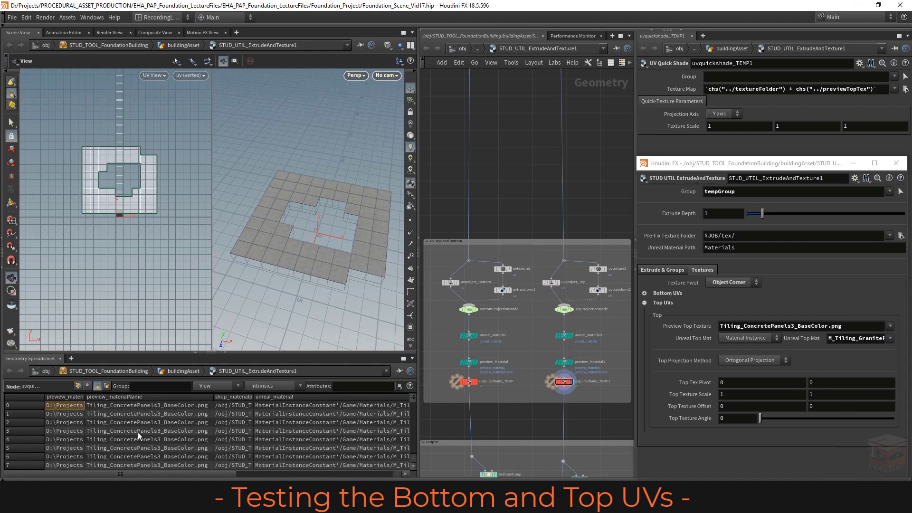
{"action": "left_click", "coordinate": [890, 326]}
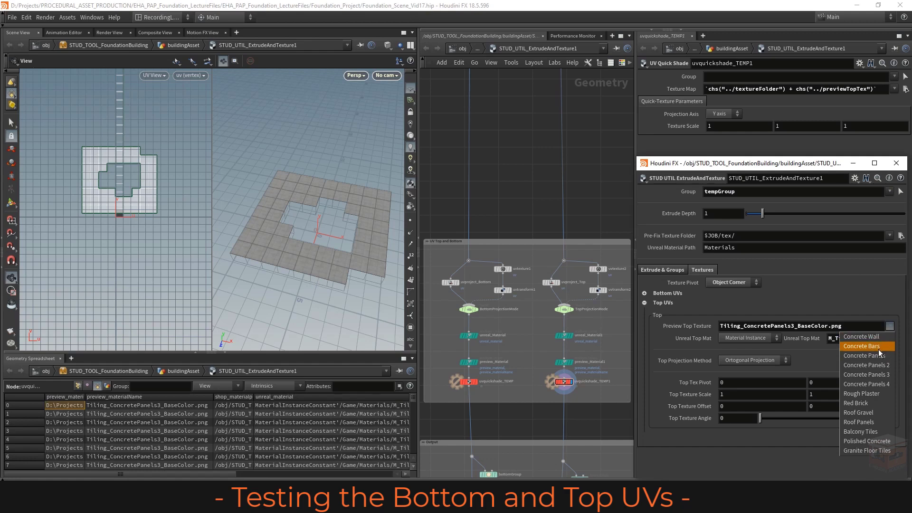
{"action": "left_click", "coordinate": [879, 355]}
{"action": "left_click", "coordinate": [889, 326]}
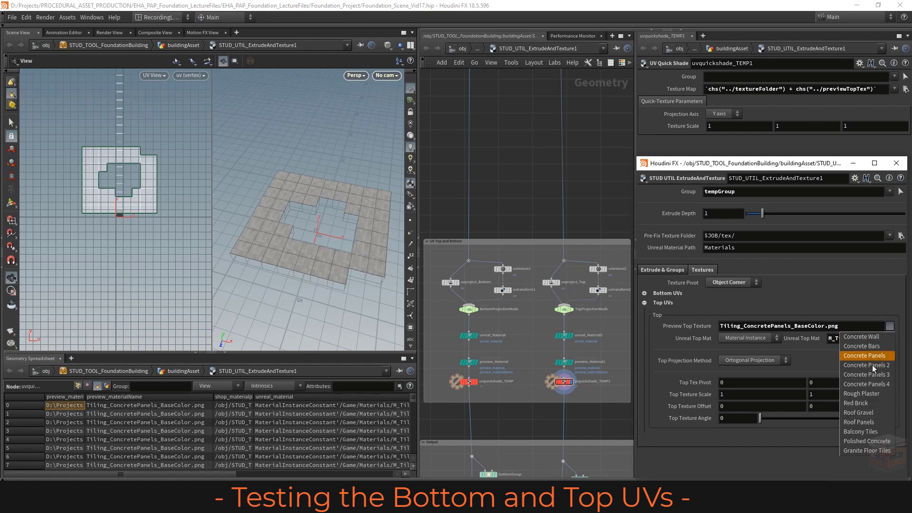
{"action": "left_click", "coordinate": [864, 449]}
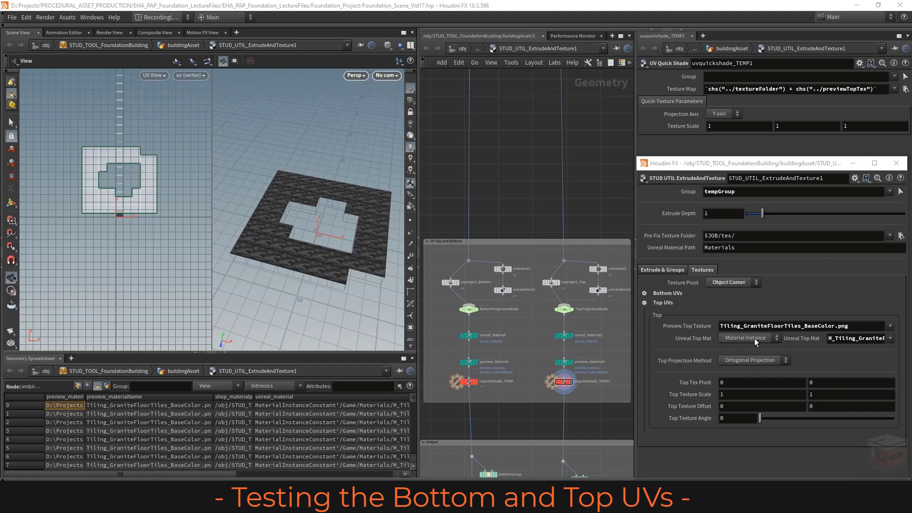
{"action": "left_click_drag", "start_coordinate": [221, 474], "coordinate": [346, 470]}
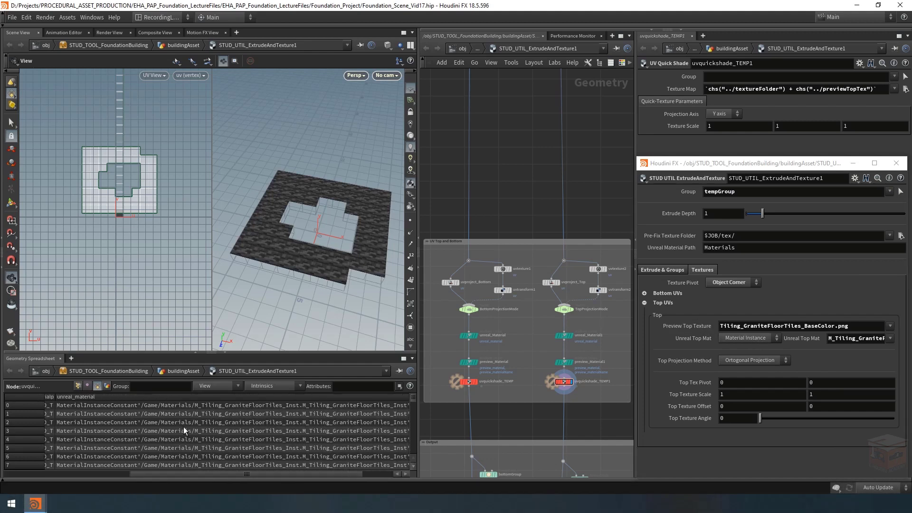
Step: Test Material and Material Instance for the Unreal top material, plus Concrete Panels 4 and Granite Floor Tiles, checking unreal_material in the geometry spreadsheet
{"action": "left_click", "coordinate": [763, 339]}
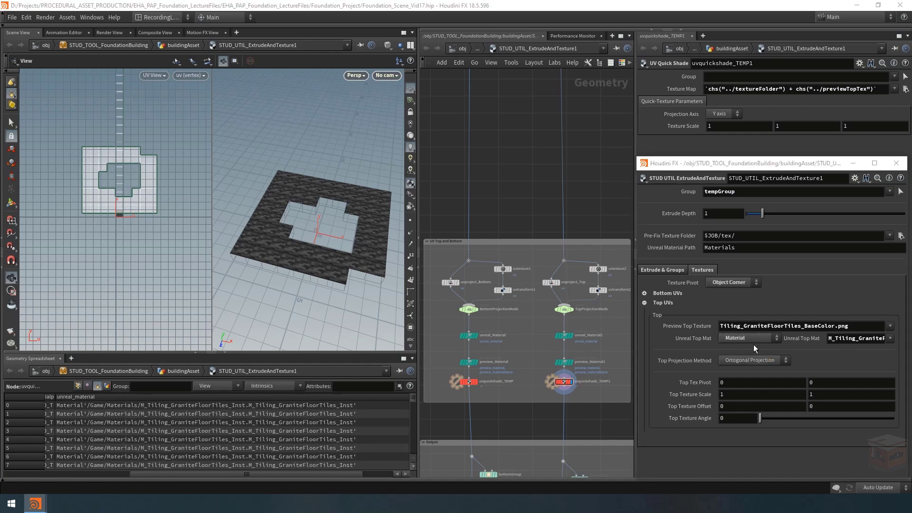
{"action": "left_click", "coordinate": [759, 339]}
{"action": "left_click", "coordinate": [890, 338]}
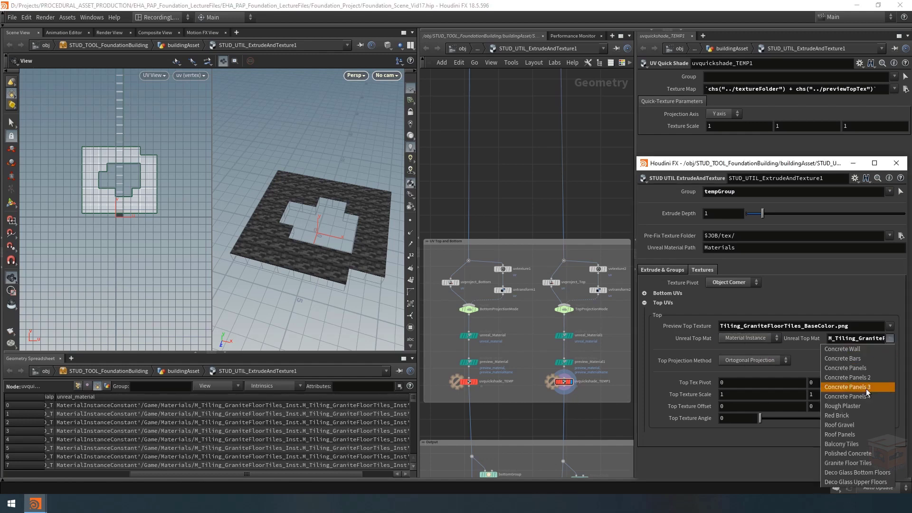
{"action": "left_click", "coordinate": [865, 388]}
{"action": "left_click", "coordinate": [889, 338]}
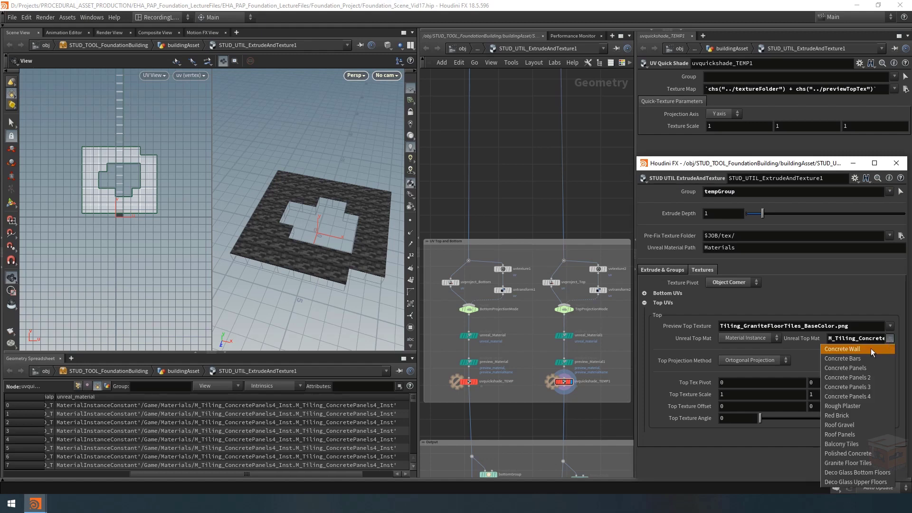
{"action": "left_click", "coordinate": [865, 458]}
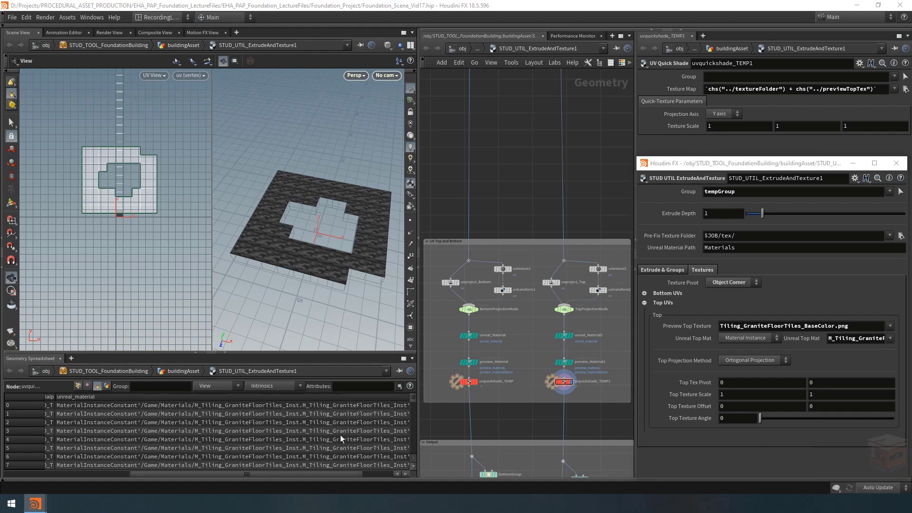
{"action": "left_click_drag", "start_coordinate": [338, 474], "coordinate": [178, 463]}
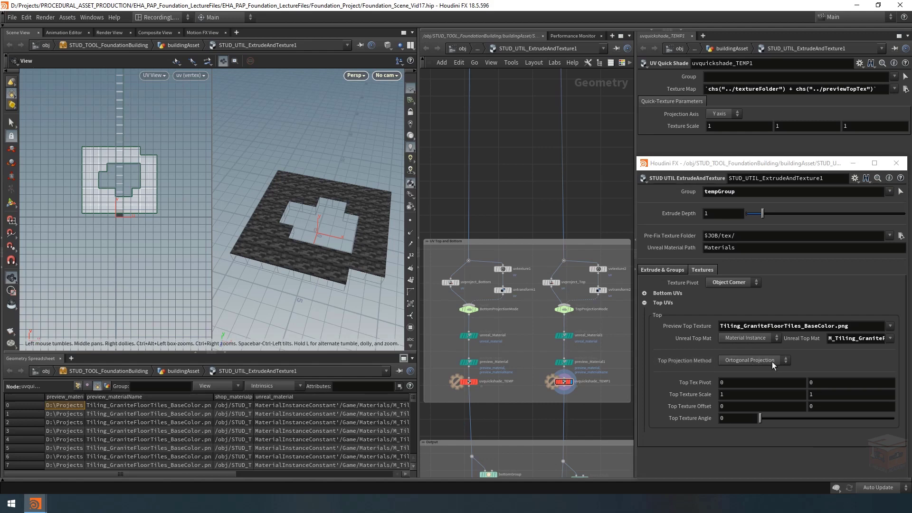
Step: Switch the Top Projection Method to Ortogonal Unitized and set the Top Texture Scale to 2 in both directions
{"action": "left_click", "coordinate": [755, 358]}
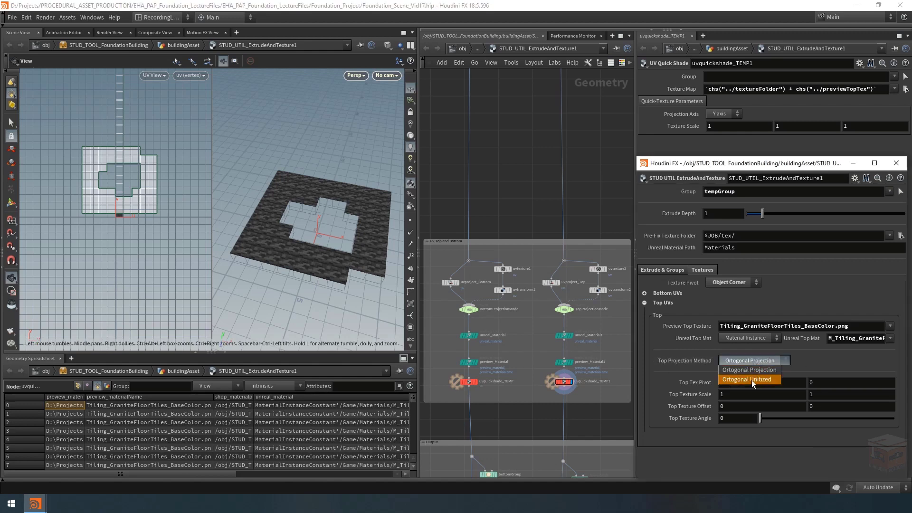
{"action": "left_click", "coordinate": [753, 379]}
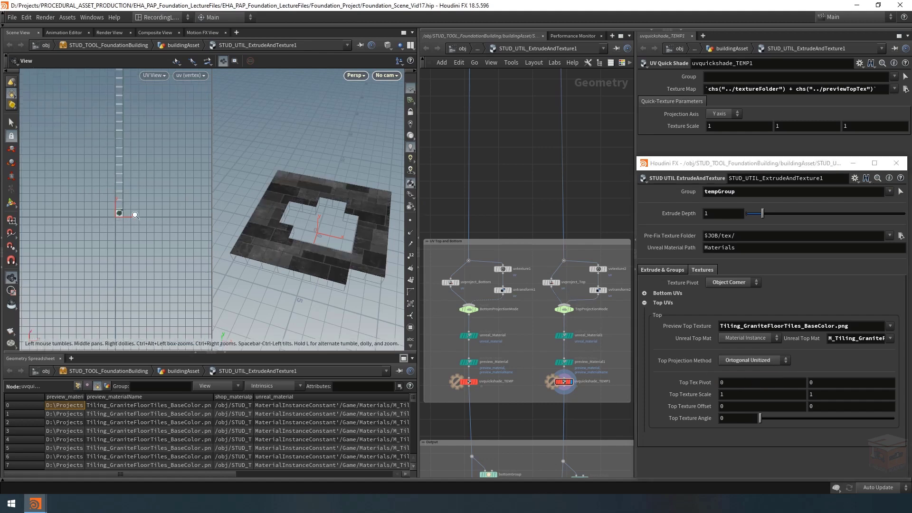
{"action": "scroll", "coordinate": [71, 199], "scroll_direction": "up", "scroll_amount": 5}
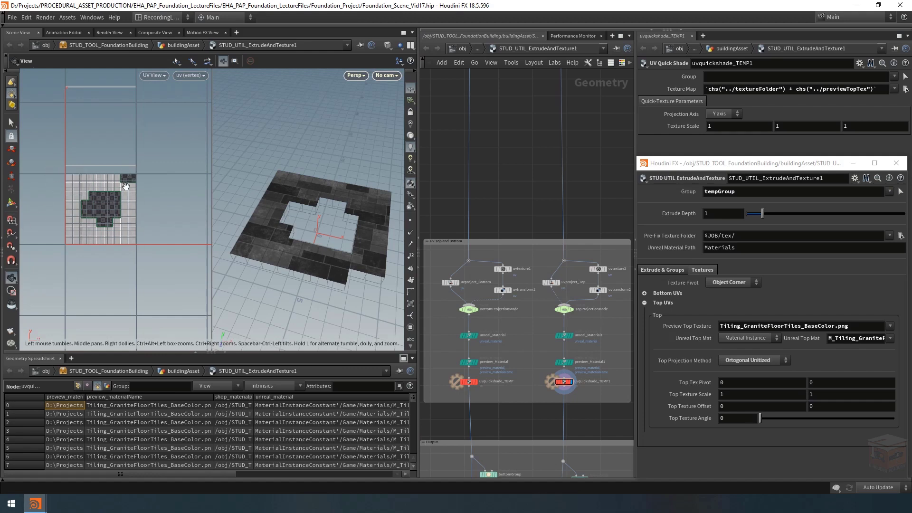
{"action": "double_click", "coordinate": [742, 396]}
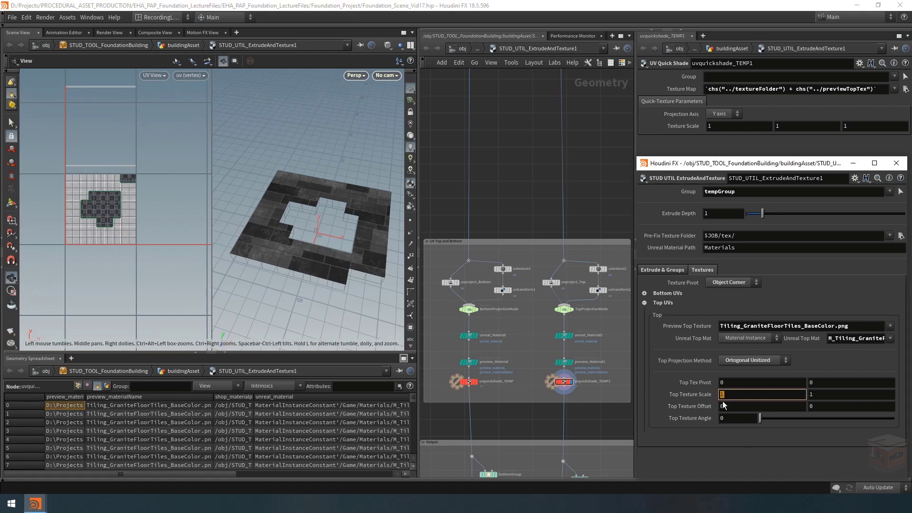
{"action": "type", "text": "2"}
{"action": "key", "text": "Return"}
{"action": "double_click", "coordinate": [813, 396]}
{"action": "type", "text": "2"}
{"action": "key", "text": "Return"}
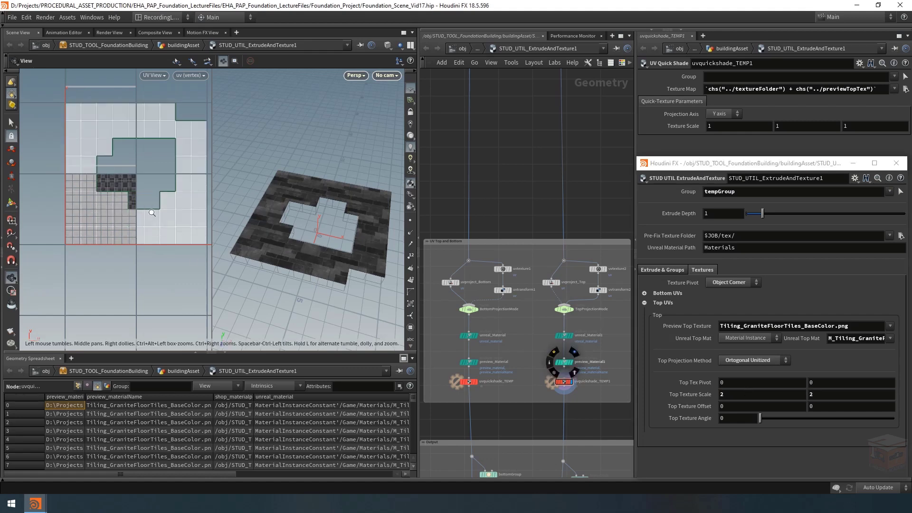
Step: Set the Top Tex Pivot to 0.5 and 0.5 and compare the UV layout with the textured model
{"action": "scroll", "coordinate": [152, 212], "scroll_direction": "down", "scroll_amount": 2}
{"action": "middle_click_drag", "start_coordinate": [126, 216], "coordinate": [118, 223]}
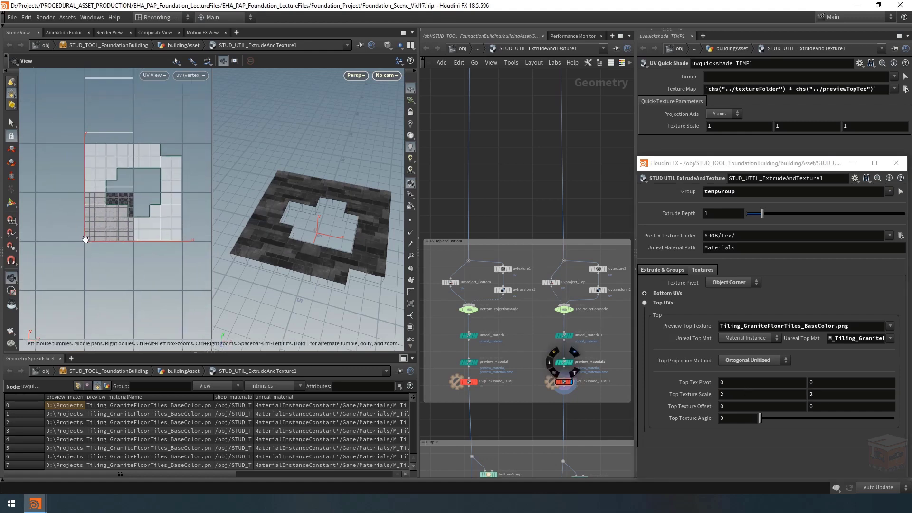
{"action": "double_click", "coordinate": [736, 382]}
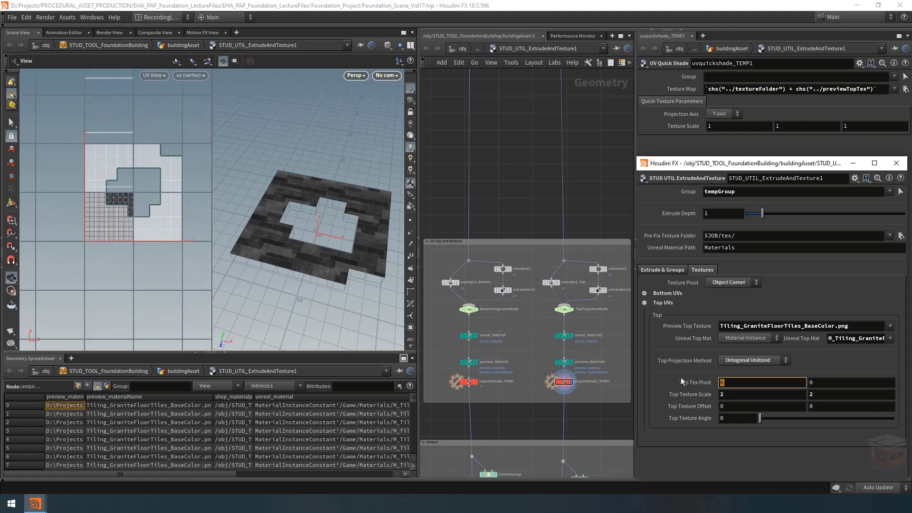
{"action": "type", "text": "0.5"}
{"action": "key", "text": "Return"}
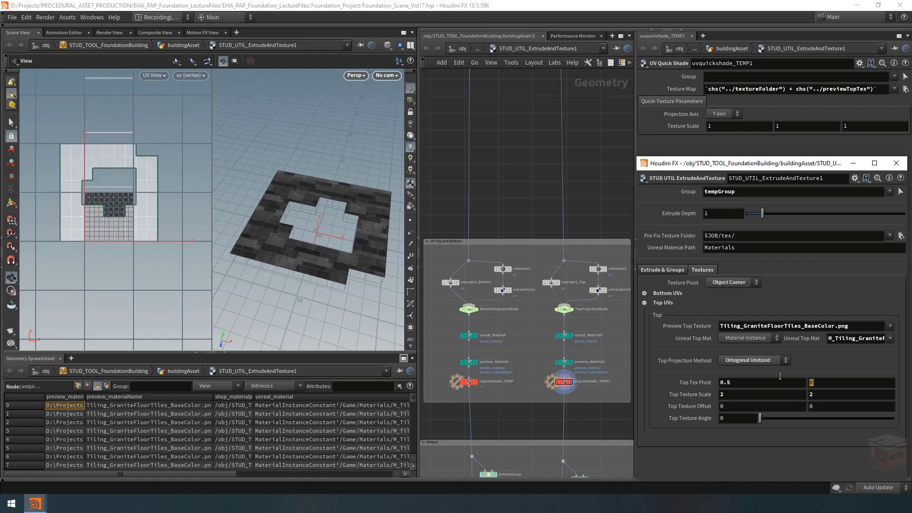
{"action": "type", "text": "0.5"}
{"action": "key", "text": "Return"}
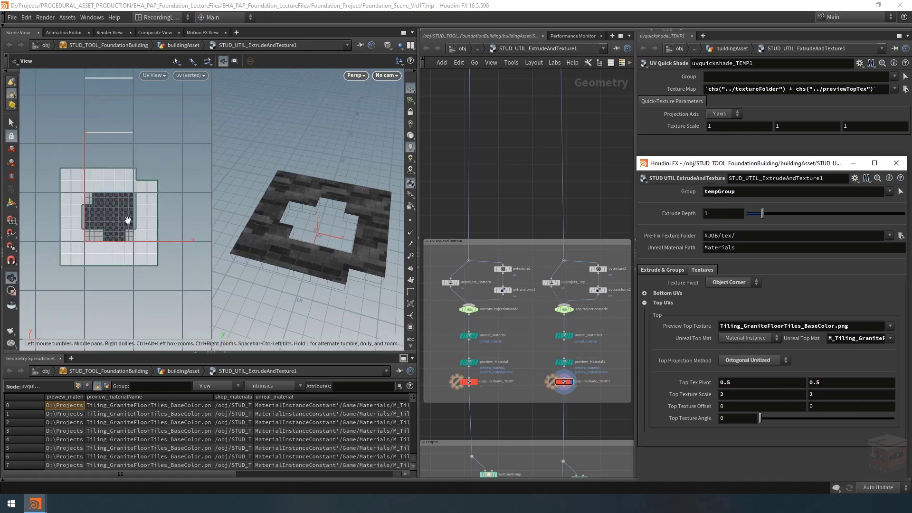
{"action": "left_click_drag", "start_coordinate": [350, 246], "coordinate": [282, 194]}
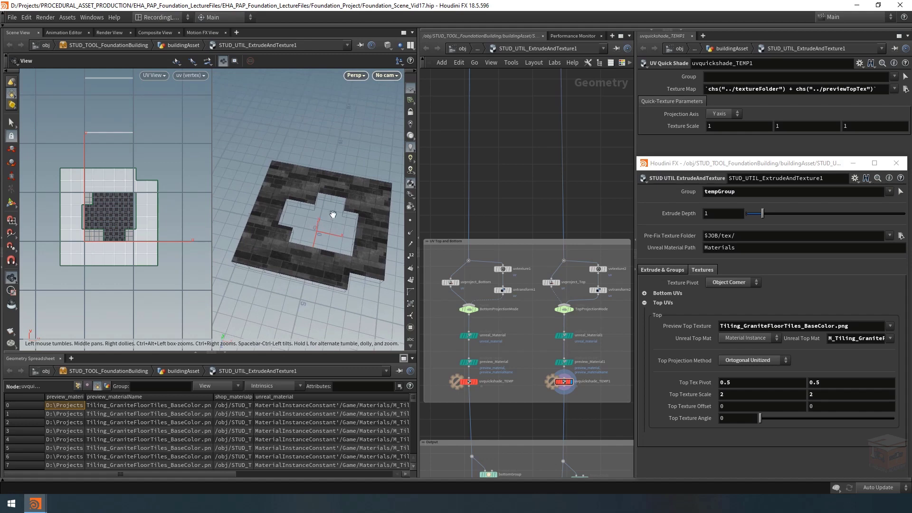
Step: Reset the Top Tex Pivot to 0 and 0 and the Top Texture Scale to 1 and 1
{"action": "middle_click_drag", "start_coordinate": [728, 391], "coordinate": [760, 388]}
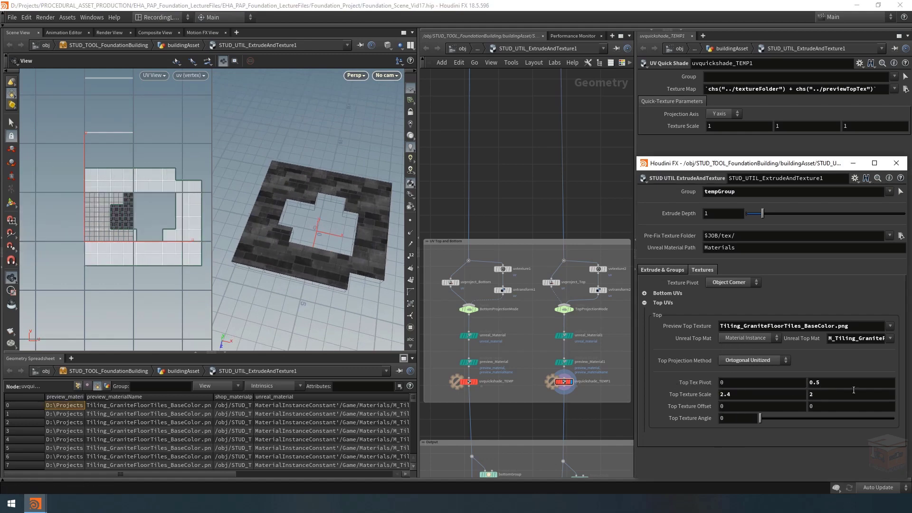
{"action": "type", "text": "0"}
{"action": "key", "text": "Return"}
{"action": "left_click_drag", "start_coordinate": [845, 384], "coordinate": [668, 399]}
{"action": "type", "text": "1"}
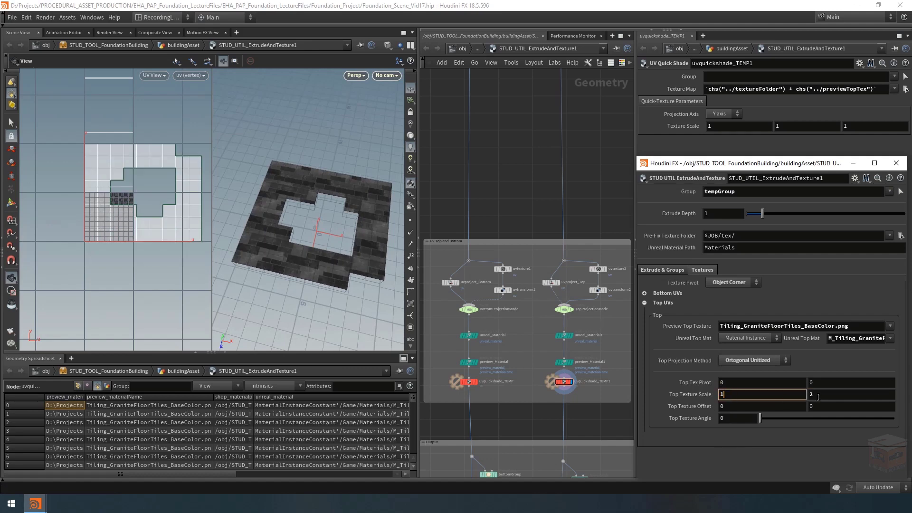
{"action": "key", "text": "Tab"}
{"action": "type", "text": "1"}
{"action": "key", "text": "Return"}
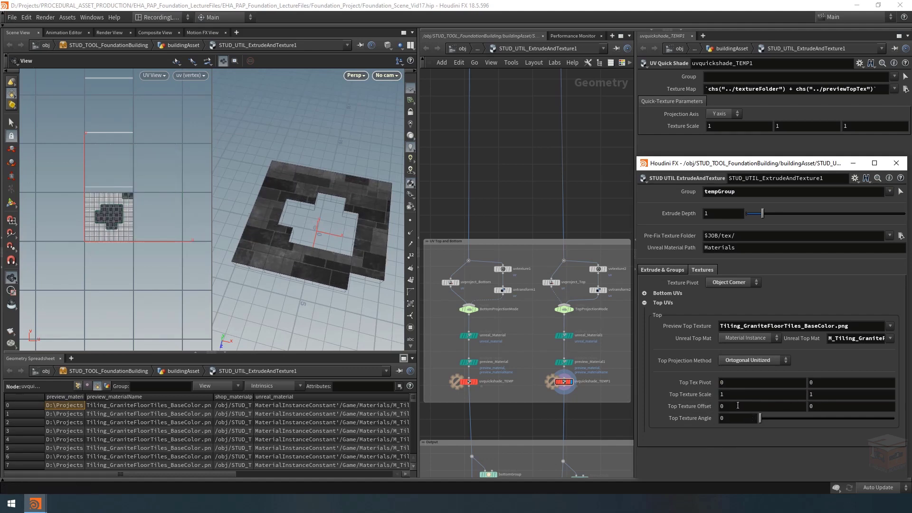
Step: Test the Top Texture Offset at about -1 and -0.7, and reset both values to 0
{"action": "middle_click_drag", "start_coordinate": [736, 405], "coordinate": [660, 409]}
{"action": "middle_click_drag", "start_coordinate": [860, 407], "coordinate": [801, 411]}
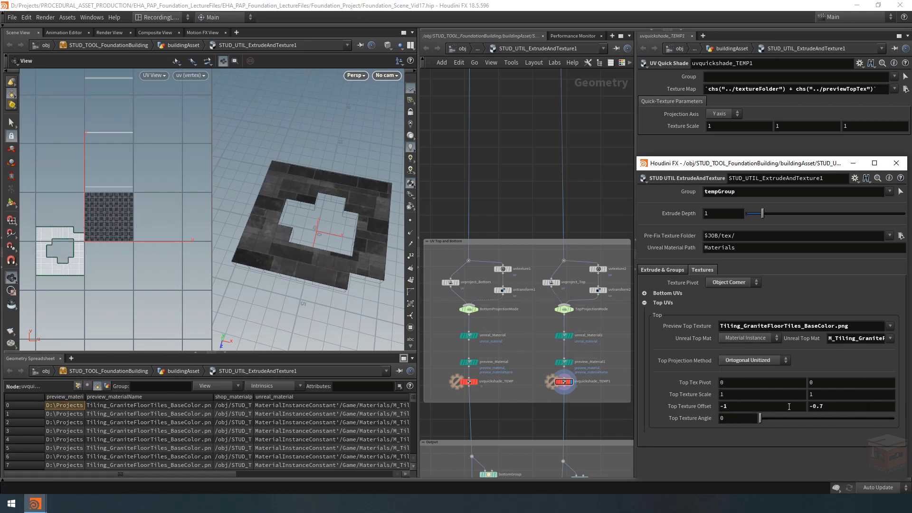
{"action": "left_click_drag", "start_coordinate": [790, 406], "coordinate": [645, 408]}
{"action": "type", "text": "0"}
{"action": "key", "text": "Return"}
{"action": "left_click_drag", "start_coordinate": [855, 407], "coordinate": [800, 419]}
{"action": "type", "text": "0"}
{"action": "key", "text": "Return"}
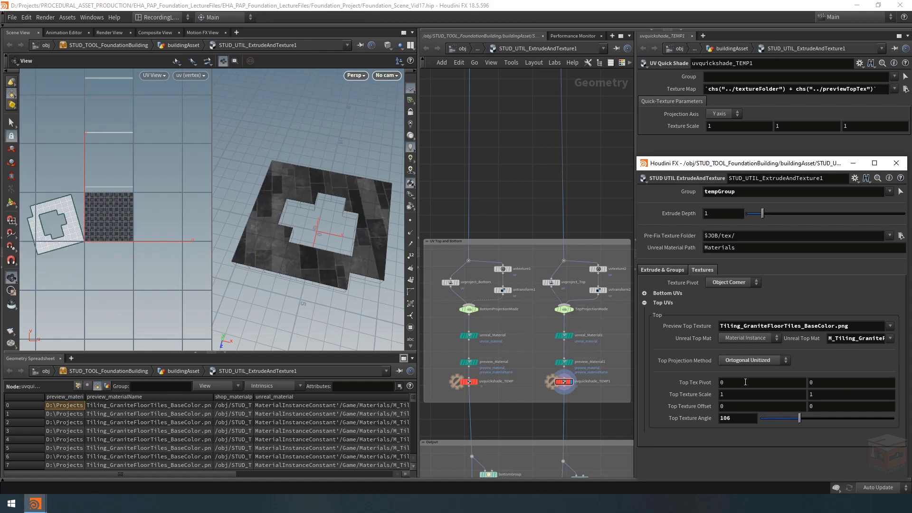
Step: Test a Top Texture Angle of 106 with the Top Tex Pivot set to 0.5 and 0.5
{"action": "left_click", "coordinate": [745, 382]}
{"action": "type", "text": "0.5"}
{"action": "key", "text": "Tab"}
{"action": "type", "text": "0.5"}
{"action": "key", "text": "Return"}
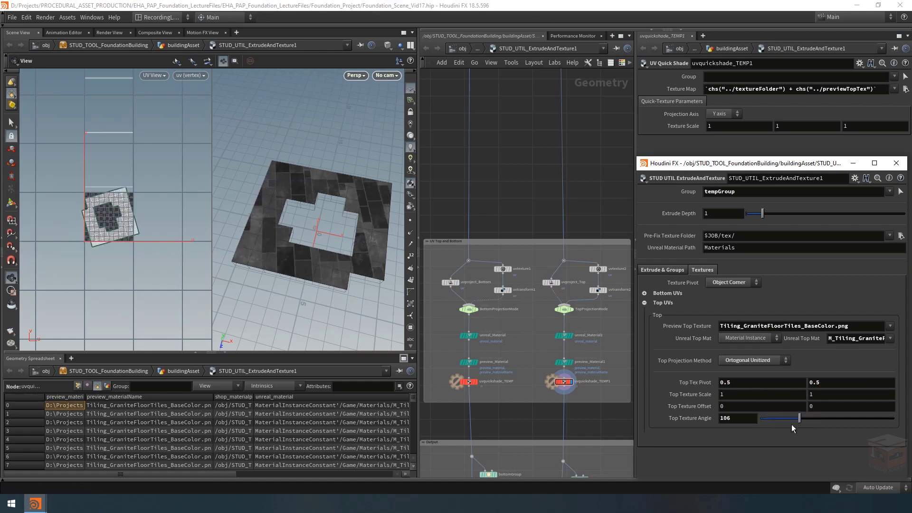
Step: Reset the Top Texture Angle to 0 and the Top Tex Pivot to 0 and 0
{"action": "left_click_drag", "start_coordinate": [799, 418], "coordinate": [718, 420]}
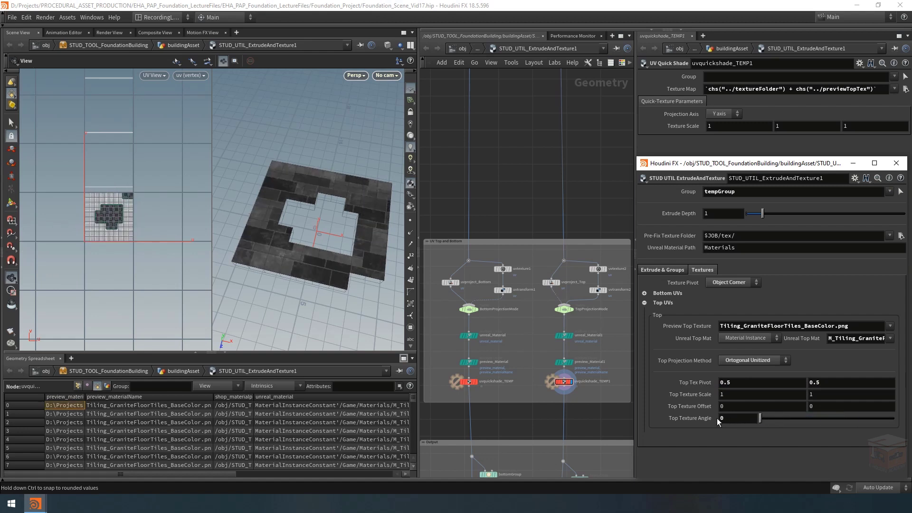
{"action": "left_click", "coordinate": [742, 383]}
{"action": "left_click_drag", "start_coordinate": [839, 381], "coordinate": [711, 376]}
{"action": "type", "text": "0"}
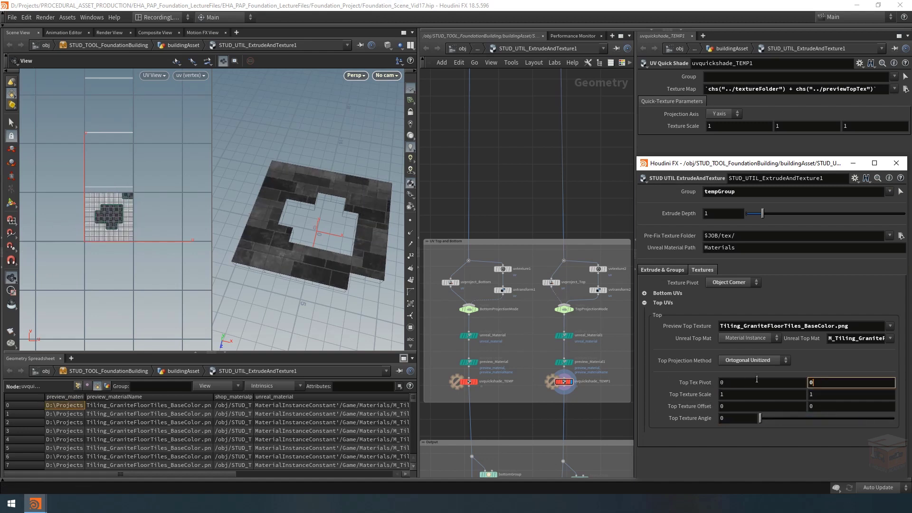
{"action": "key", "text": "Return"}
Step: Set the Top Projection Method to Ortogonal Projection and inspect the top UVs and the textured model
{"action": "left_click", "coordinate": [771, 362]}
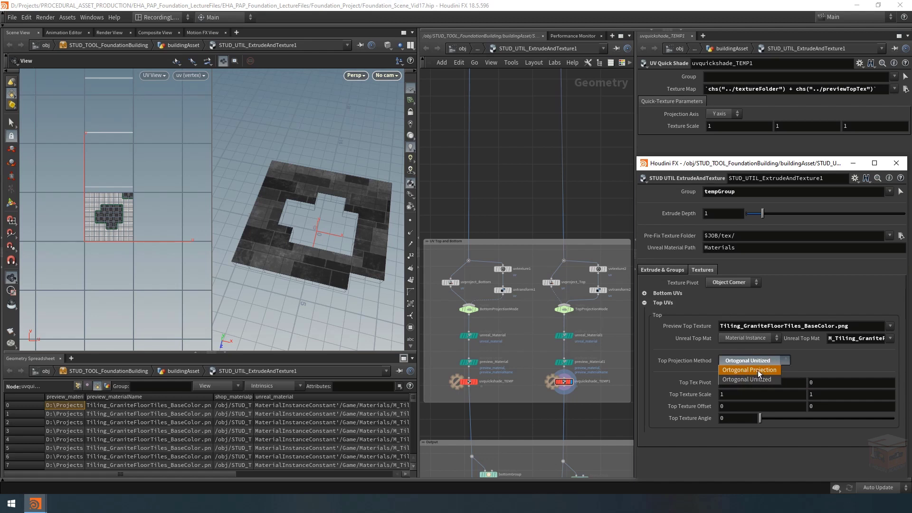
{"action": "left_click", "coordinate": [758, 371]}
{"action": "scroll", "coordinate": [150, 175], "scroll_direction": "up", "scroll_amount": 3}
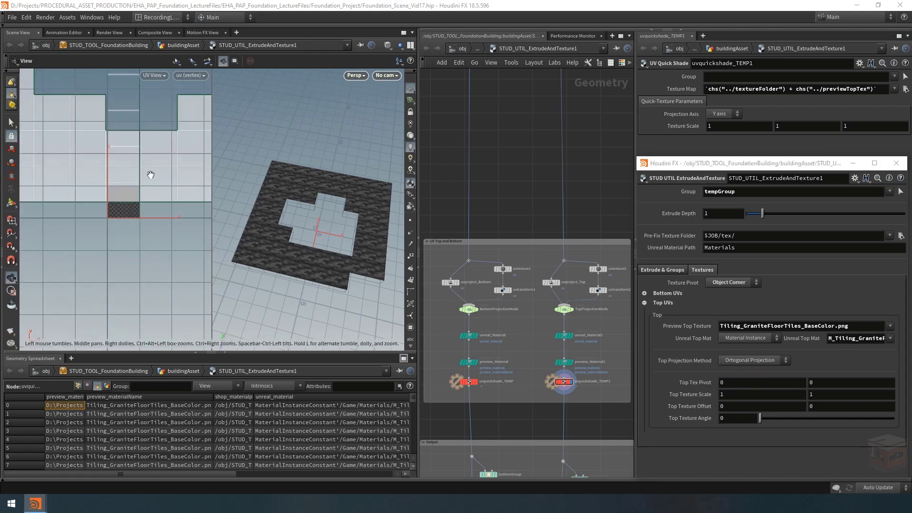
{"action": "scroll", "coordinate": [145, 200], "scroll_direction": "down", "scroll_amount": 4}
{"action": "scroll", "coordinate": [306, 219], "scroll_direction": "up", "scroll_amount": 1}
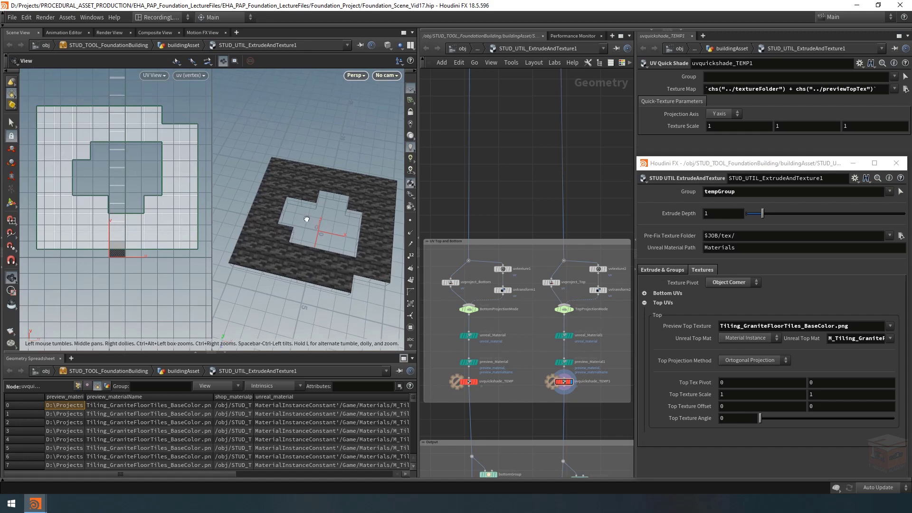
{"action": "mouse_move", "coordinate": [306, 219]}
{"action": "left_mouse_down"}
{"action": "mouse_move", "coordinate": [310, 230]}
{"action": "mouse_move", "coordinate": [304, 219]}
{"action": "left_mouse_up"}
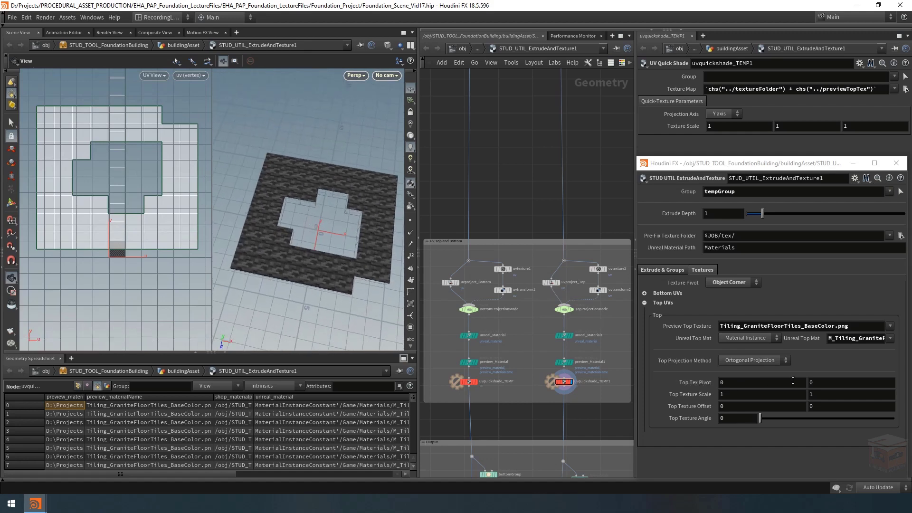
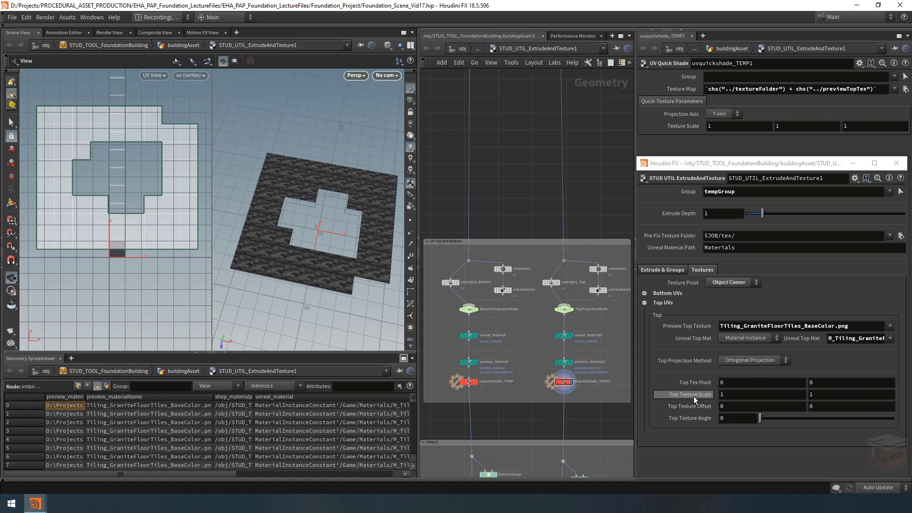
Step: Test a Top Texture Scale of 2 and 2 and inspect the textured top, leaving the Top Texture Angle at 0
{"action": "left_click", "coordinate": [770, 395]}
{"action": "type", "text": "2"}
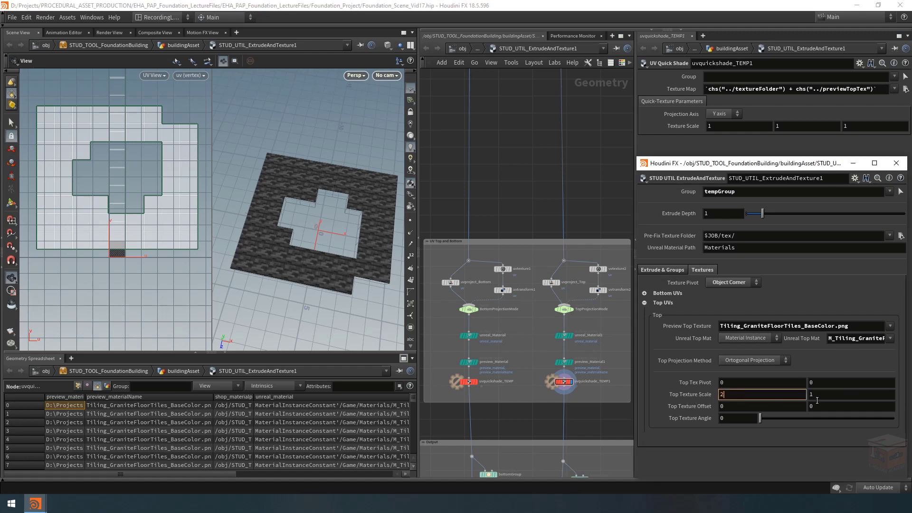
{"action": "left_click", "coordinate": [816, 395]}
{"action": "type", "text": "2"}
{"action": "key", "text": "Return"}
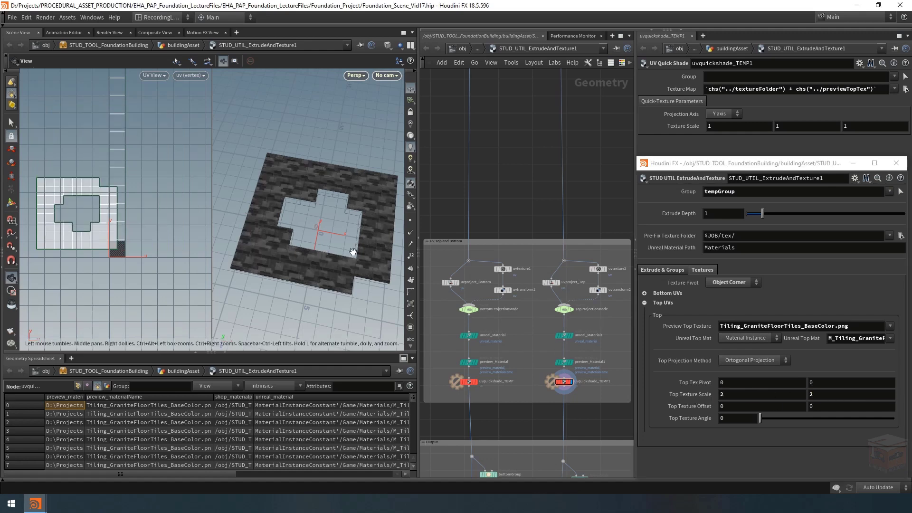
{"action": "left_click_drag", "start_coordinate": [352, 251], "coordinate": [358, 250]}
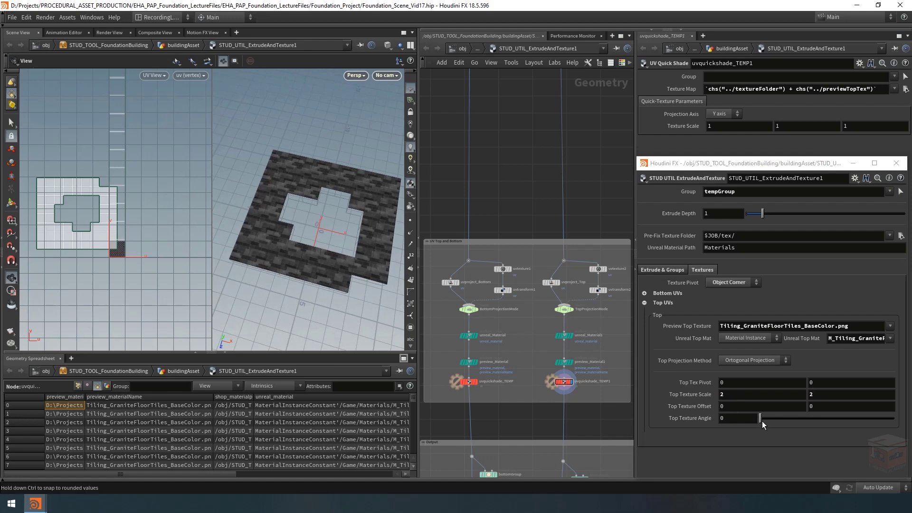
{"action": "mouse_move", "coordinate": [760, 418]}
{"action": "left_mouse_down"}
{"action": "mouse_move", "coordinate": [797, 423]}
{"action": "mouse_move", "coordinate": [759, 421]}
{"action": "left_mouse_up"}
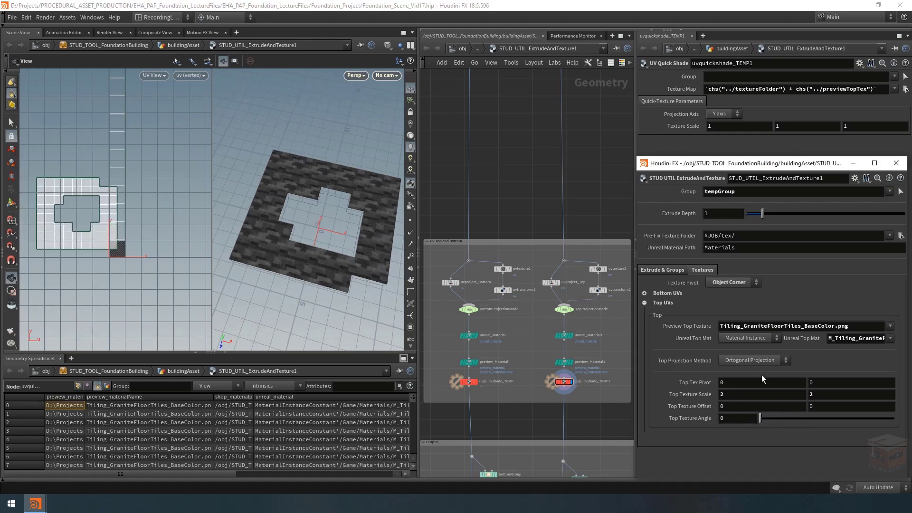
Step: Try the Texture Pivot at World Center, and return it to Object Corner
{"action": "left_click", "coordinate": [731, 281]}
{"action": "left_click", "coordinate": [725, 292]}
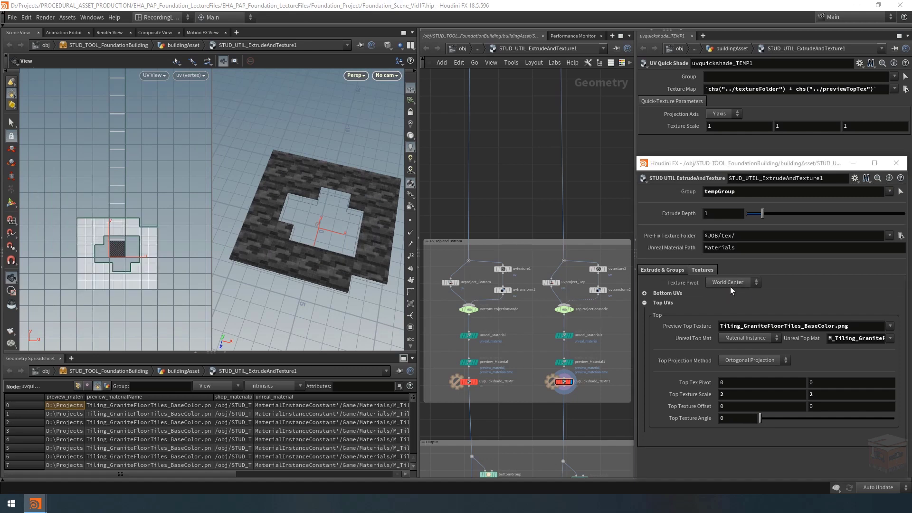
{"action": "mouse_move", "coordinate": [770, 421]}
{"action": "left_mouse_down"}
{"action": "mouse_move", "coordinate": [840, 417]}
{"action": "mouse_move", "coordinate": [759, 419]}
{"action": "left_mouse_up"}
{"action": "left_click", "coordinate": [728, 284]}
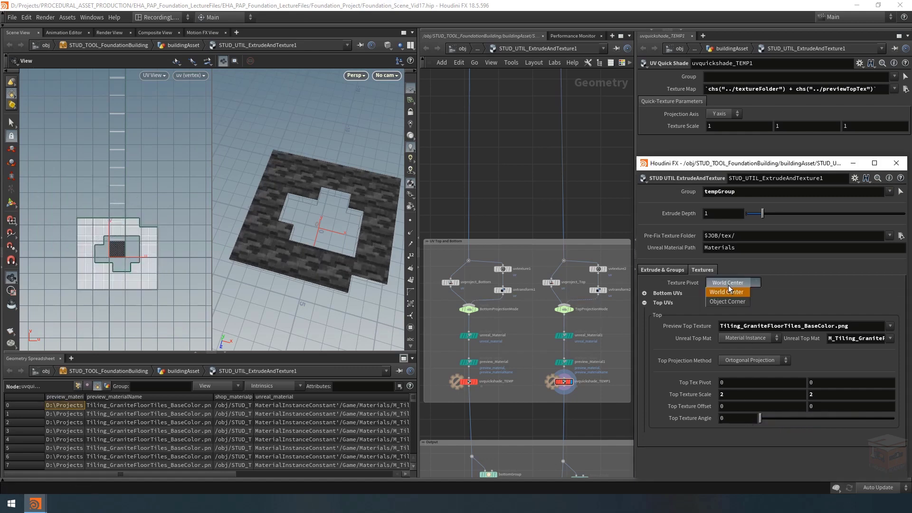
{"action": "left_click", "coordinate": [726, 301]}
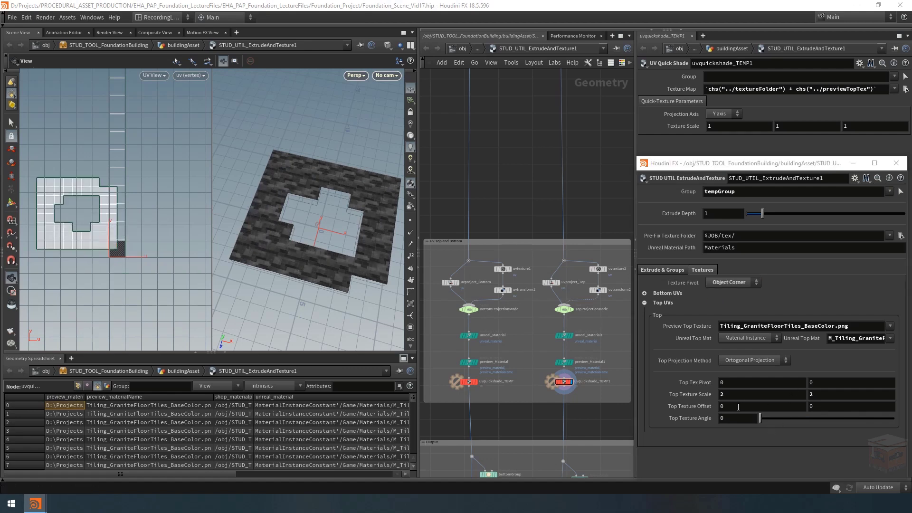
Step: Shift the first Top Texture Offset value to 0.6 and set the Top Texture Scale to 5 and 5
{"action": "middle_click_drag", "start_coordinate": [727, 407], "coordinate": [788, 418]}
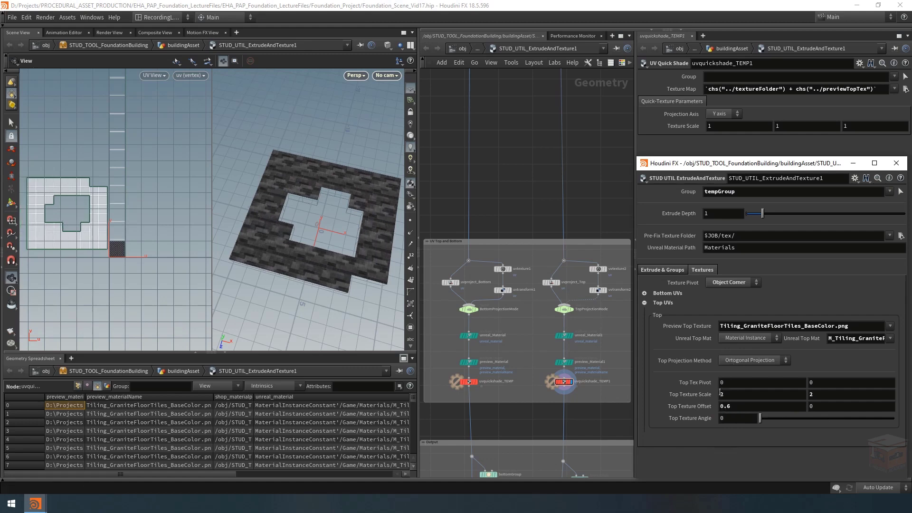
{"action": "left_click", "coordinate": [740, 394]}
{"action": "type", "text": "5"}
{"action": "key", "text": "Tab"}
{"action": "type", "text": "5"}
{"action": "key", "text": "Return"}
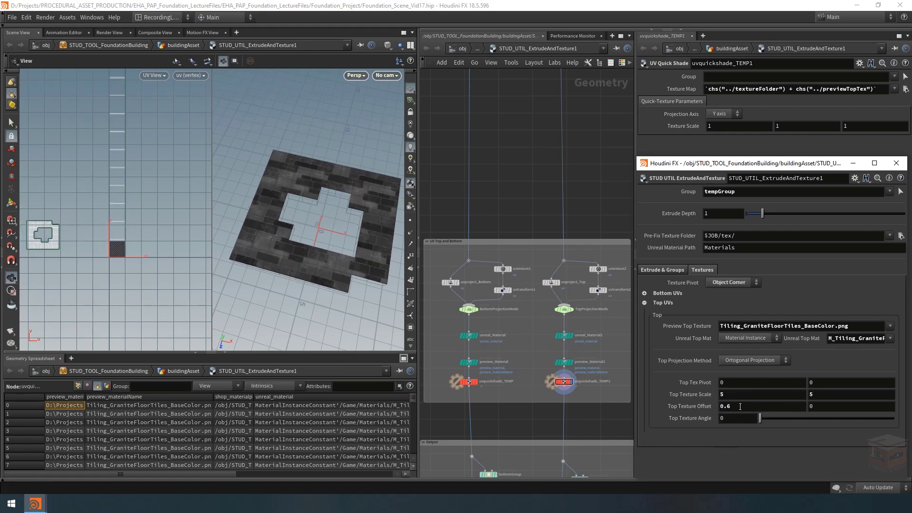
Step: Test the first Top Texture Offset value at about -0.46, 0 and 1
{"action": "middle_click_drag", "start_coordinate": [740, 406], "coordinate": [371, 408]}
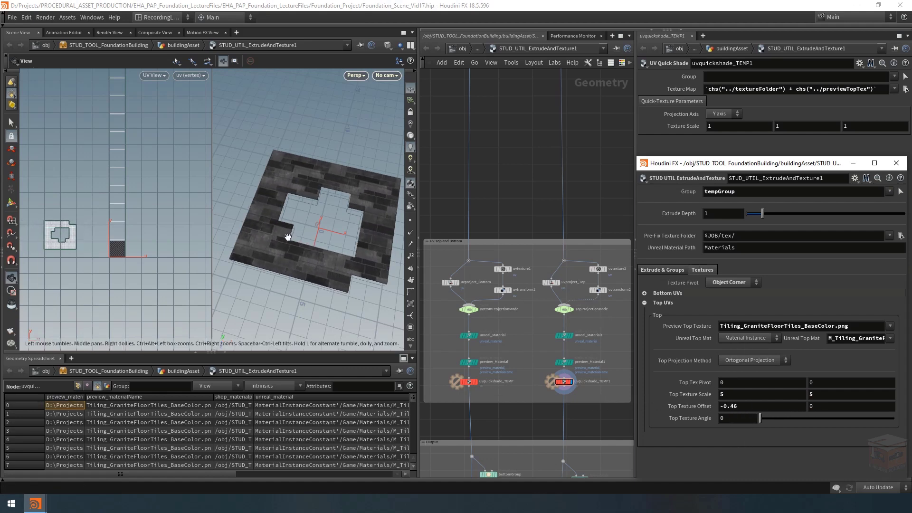
{"action": "left_click_drag", "start_coordinate": [746, 409], "coordinate": [652, 408]}
{"action": "type", "text": "0"}
{"action": "key", "text": "Return"}
{"action": "type", "text": "1"}
{"action": "key", "text": "Return"}
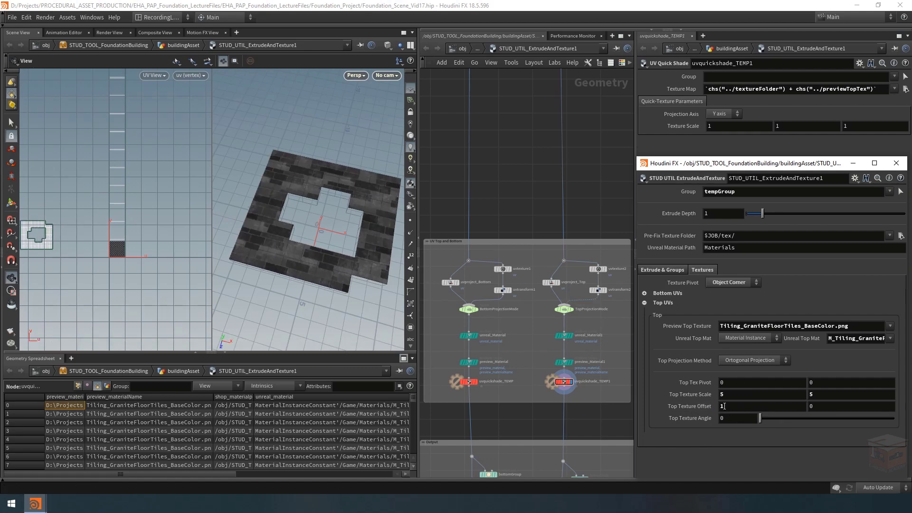
Step: Test a Top Texture Offset of -1 and 1
{"action": "left_click_drag", "start_coordinate": [724, 406], "coordinate": [677, 398]}
{"action": "type", "text": "-1"}
{"action": "key", "text": "Return"}
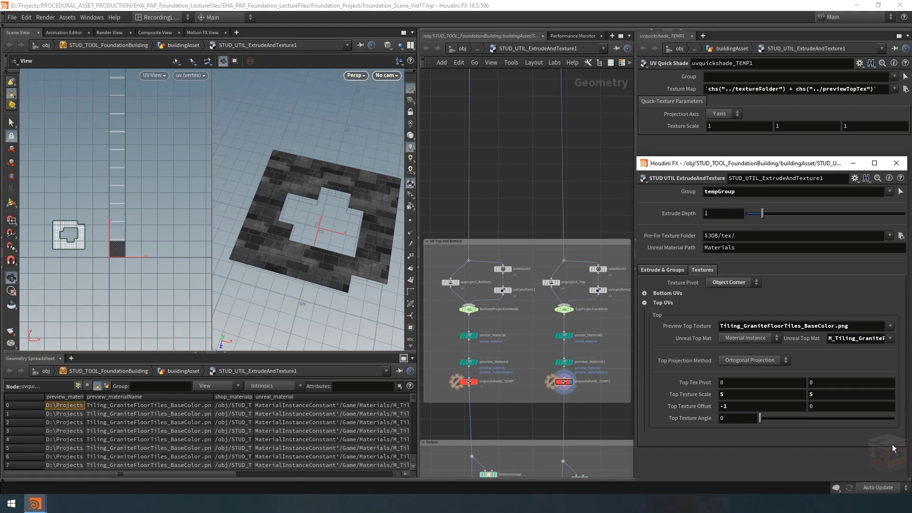
{"action": "type", "text": "1"}
{"action": "key", "text": "Return"}
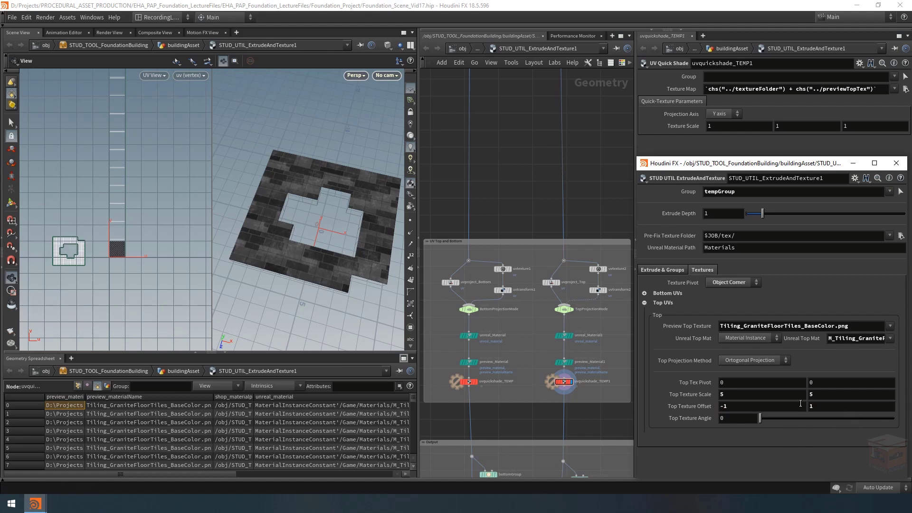
Step: Reset both Top Texture Offset values to 0
{"action": "left_click_drag", "start_coordinate": [832, 408], "coordinate": [757, 413]}
{"action": "key", "text": "Return"}
{"action": "left_click_drag", "start_coordinate": [839, 407], "coordinate": [771, 403]}
{"action": "type", "text": "0"}
{"action": "key", "text": "Return"}
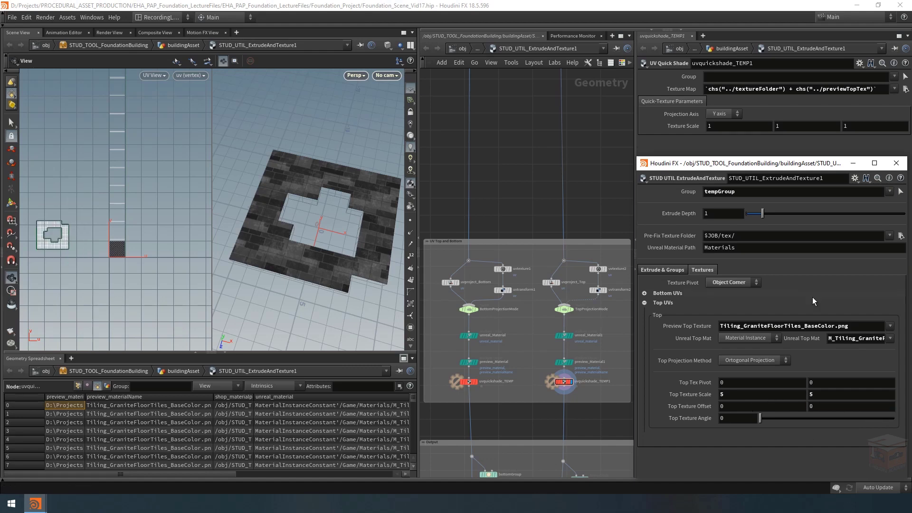
Step: Display the bottom preview node uvquickshade_TEMP and view the model from below
{"action": "scroll", "coordinate": [475, 392], "scroll_direction": "up", "scroll_amount": 5}
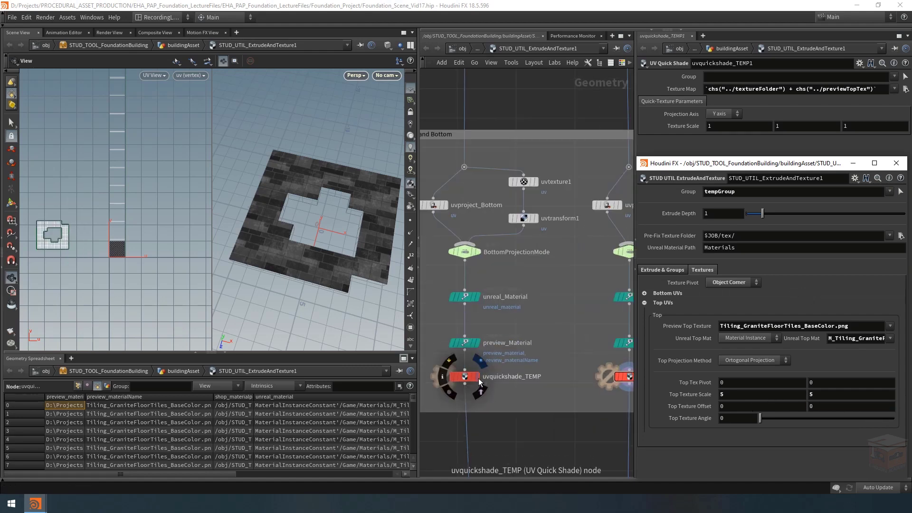
{"action": "left_click", "coordinate": [467, 376]}
{"action": "left_click_drag", "start_coordinate": [332, 246], "coordinate": [261, 209]}
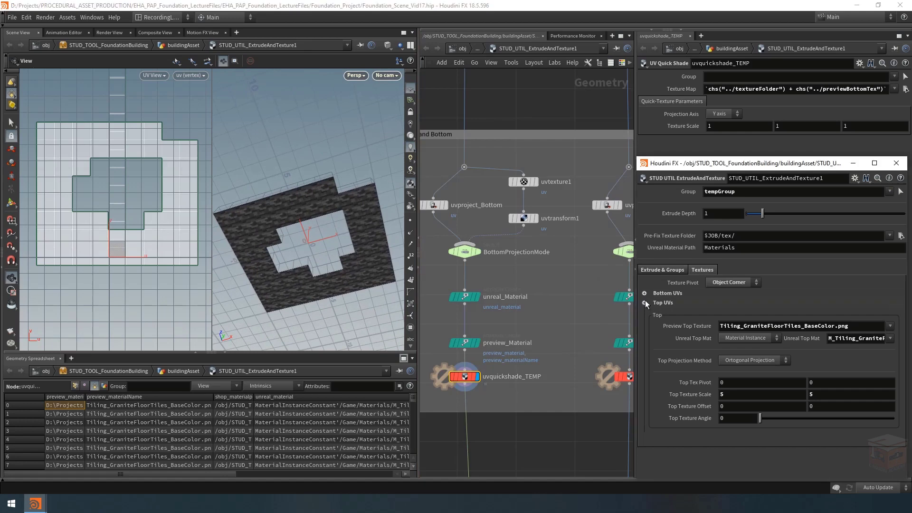
Step: Expand the Bottom UVs, try Concrete Panels 2 as the Preview Bottom Texture, and restore Granite Floor Tiles
{"action": "left_click", "coordinate": [651, 292]}
{"action": "left_click", "coordinate": [893, 316]}
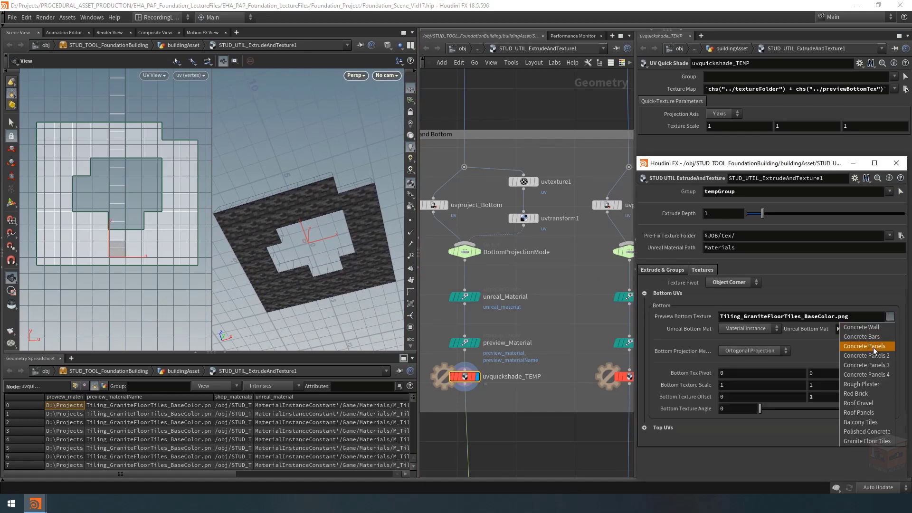
{"action": "left_click", "coordinate": [866, 350]}
{"action": "left_click", "coordinate": [890, 317]}
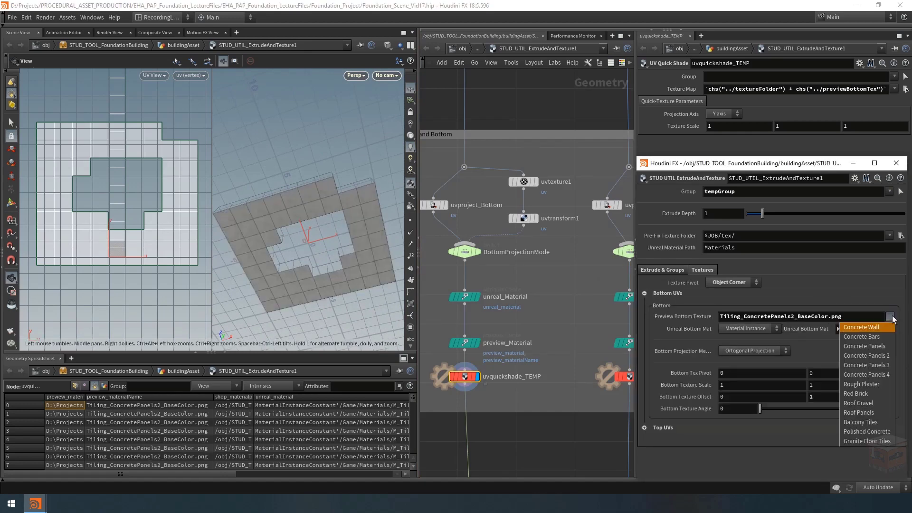
{"action": "left_click", "coordinate": [865, 442]}
Step: Try Ortogonal Unitized as the Bottom Projection Method, and return it to Ortogonal Projection
{"action": "left_click", "coordinate": [756, 348]}
{"action": "left_click", "coordinate": [748, 369]}
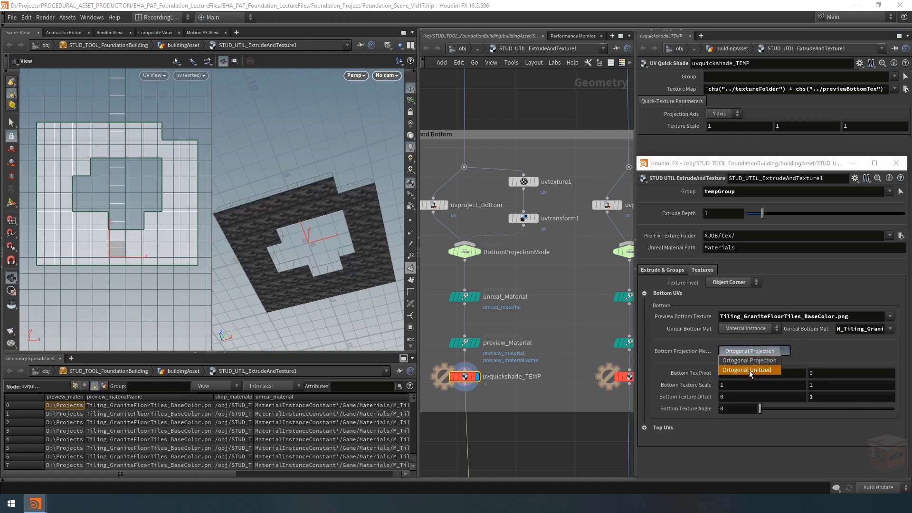
{"action": "left_click", "coordinate": [751, 354]}
{"action": "left_click", "coordinate": [749, 360]}
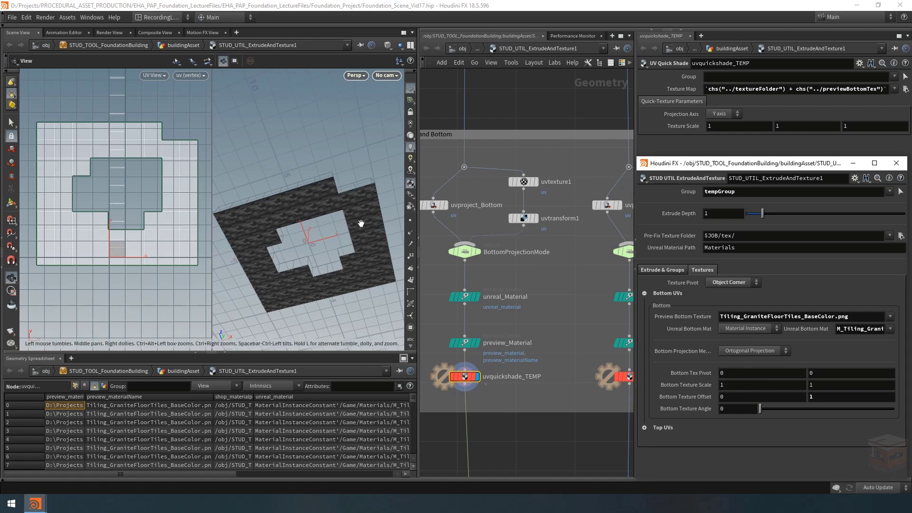
Step: Test the Bottom UVs with a first Bottom Texture Offset value of -0.9 and a first Bottom Texture Scale value of 0.9
{"action": "scroll", "coordinate": [546, 304], "scroll_direction": "down", "scroll_amount": 3}
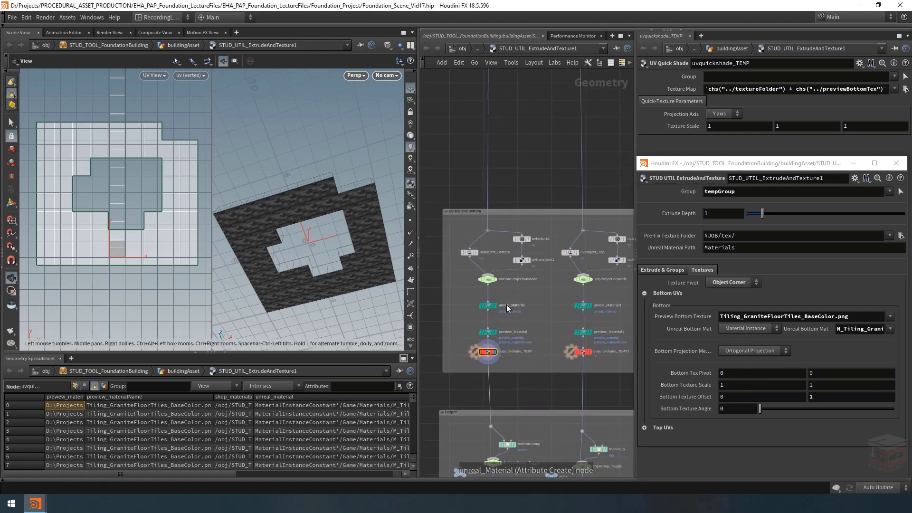
{"action": "middle_click_drag", "start_coordinate": [538, 290], "coordinate": [540, 290]}
{"action": "scroll", "coordinate": [521, 293], "scroll_direction": "up", "scroll_amount": 3}
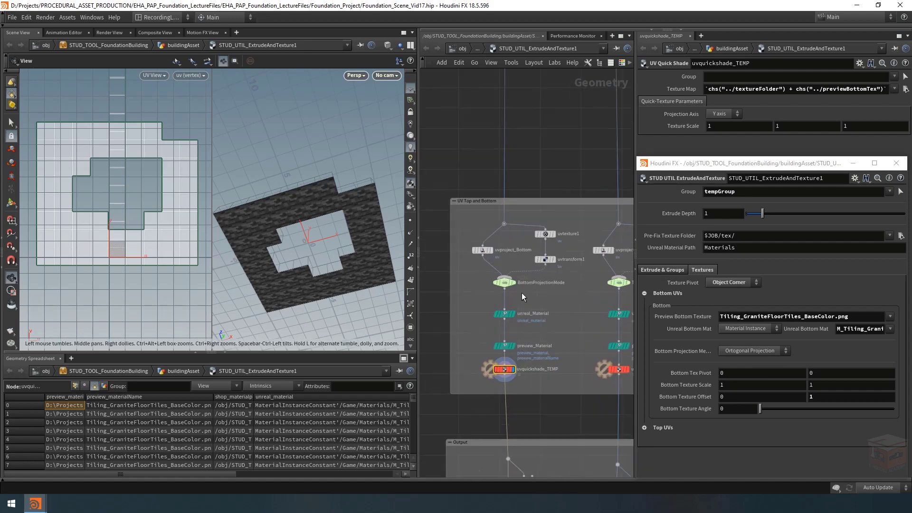
{"action": "left_click_drag", "start_coordinate": [760, 409], "coordinate": [726, 416]}
{"action": "middle_click_drag", "start_coordinate": [732, 395], "coordinate": [663, 397]}
{"action": "middle_click_drag", "start_coordinate": [838, 396], "coordinate": [876, 398]}
{"action": "mouse_move", "coordinate": [746, 382]}
{"action": "middle_mouse_down"}
{"action": "mouse_move", "coordinate": [755, 381]}
{"action": "mouse_move", "coordinate": [746, 382]}
{"action": "middle_mouse_up"}
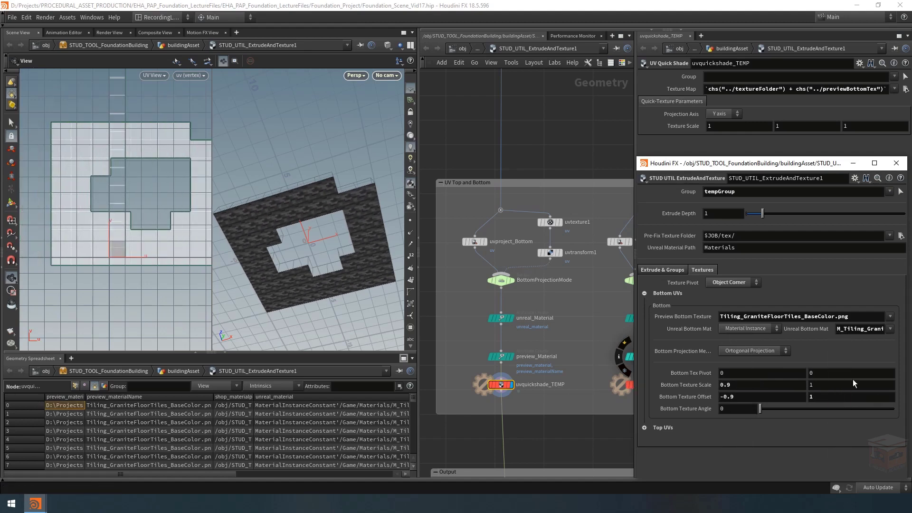
Step: Test a Bottom Tex Pivot of 0.7 and 0.6 with a Bottom Texture Angle of 27
{"action": "middle_click_drag", "start_coordinate": [824, 383], "coordinate": [831, 390]}
{"action": "middle_click_drag", "start_coordinate": [741, 372], "coordinate": [744, 376]}
{"action": "middle_click_drag", "start_coordinate": [828, 368], "coordinate": [765, 408]}
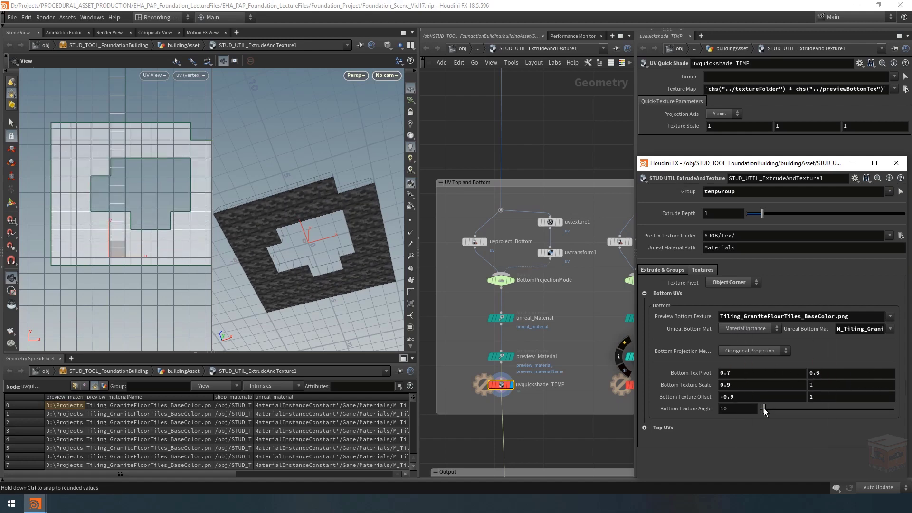
{"action": "mouse_move", "coordinate": [765, 411]}
{"action": "left_mouse_down"}
{"action": "mouse_move", "coordinate": [797, 415]}
{"action": "mouse_move", "coordinate": [734, 418]}
{"action": "mouse_move", "coordinate": [769, 410]}
{"action": "left_mouse_up"}
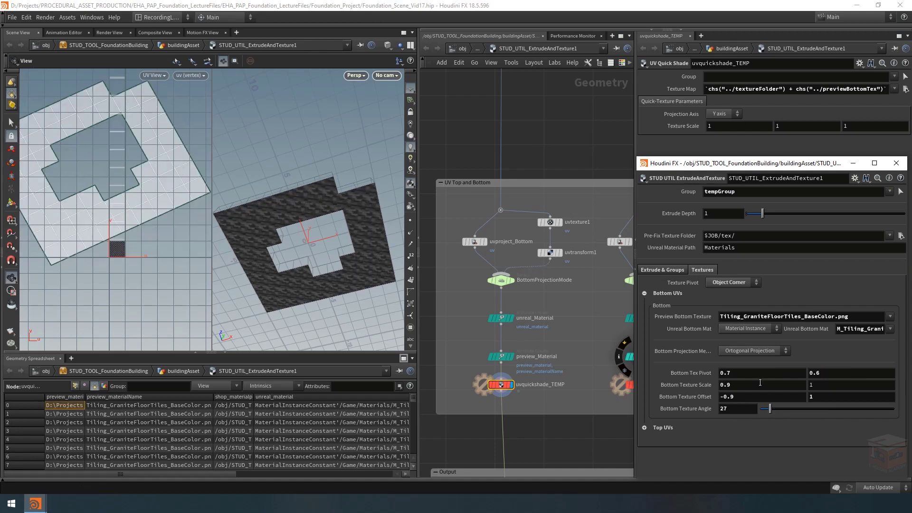
Step: Try a Bottom Tex Pivot of 0.5 and 0.5
{"action": "double_click", "coordinate": [727, 374]}
{"action": "type", "text": "0.5"}
{"action": "double_click", "coordinate": [841, 373]}
{"action": "type", "text": "0.5"}
Step: Switch the Bottom Projection Method to Ortogonal Unitized and bring the Bottom Texture Angle back to 0
{"action": "left_click", "coordinate": [755, 352]}
{"action": "left_click", "coordinate": [746, 369]}
{"action": "left_click_drag", "start_coordinate": [769, 409], "coordinate": [750, 418]}
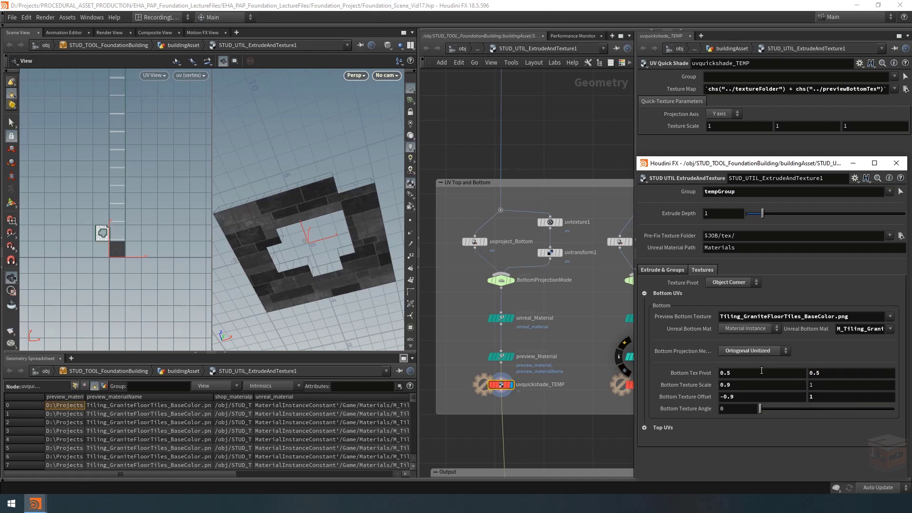
Step: Reset both Bottom Tex Pivot values to 0
{"action": "double_click", "coordinate": [739, 373]}
{"action": "type", "text": "0"}
{"action": "key", "text": "Return"}
{"action": "double_click", "coordinate": [834, 372]}
{"action": "type", "text": "0"}
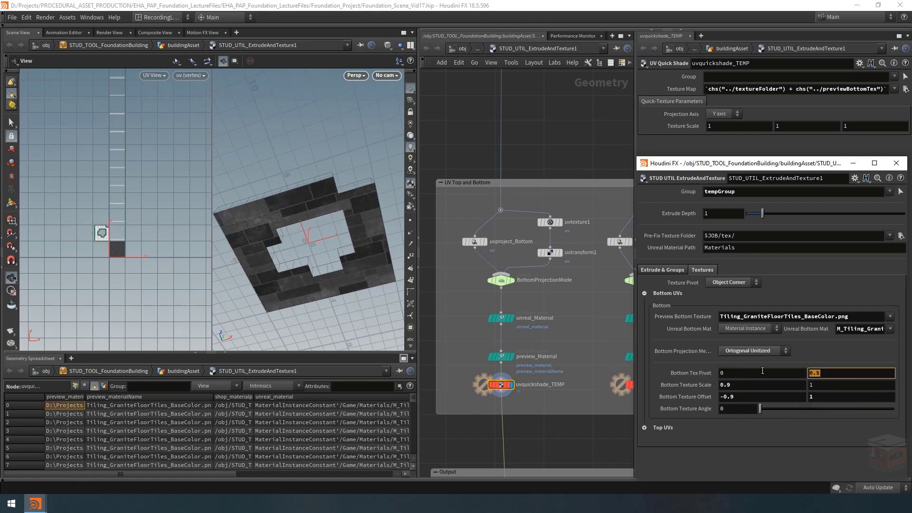
{"action": "key", "text": "Return"}
Step: Restore the defaults of the Bottom Texture Scale (1 and 1) and Bottom Texture Offset (0 and 0)
{"action": "middle_click", "coordinate": [735, 385], "text": "ctrl"}
{"action": "middle_click", "coordinate": [765, 398], "text": "ctrl"}
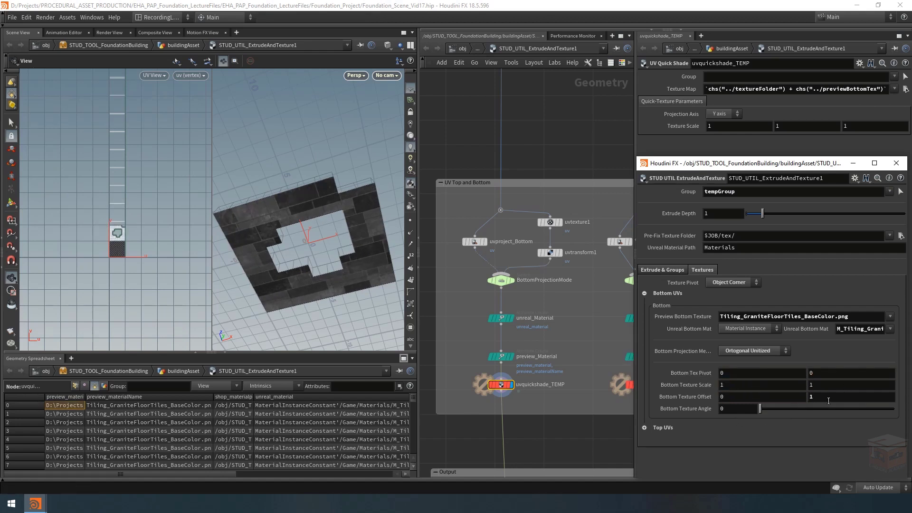
{"action": "middle_click", "coordinate": [837, 398], "text": "ctrl"}
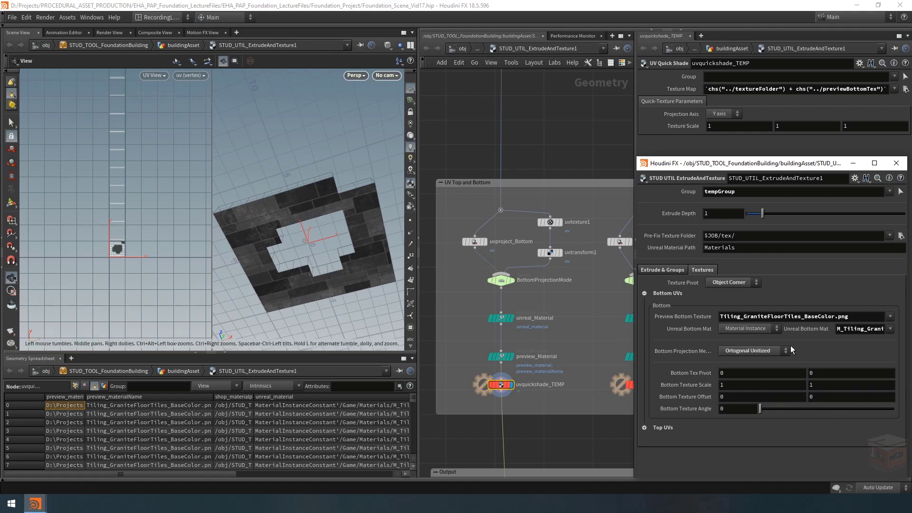
Step: Set the Bottom Projection Method to Ortogonal Projection and inspect the textured model and the bottom and top UV nodes
{"action": "left_click", "coordinate": [766, 351]}
{"action": "left_click", "coordinate": [749, 360]}
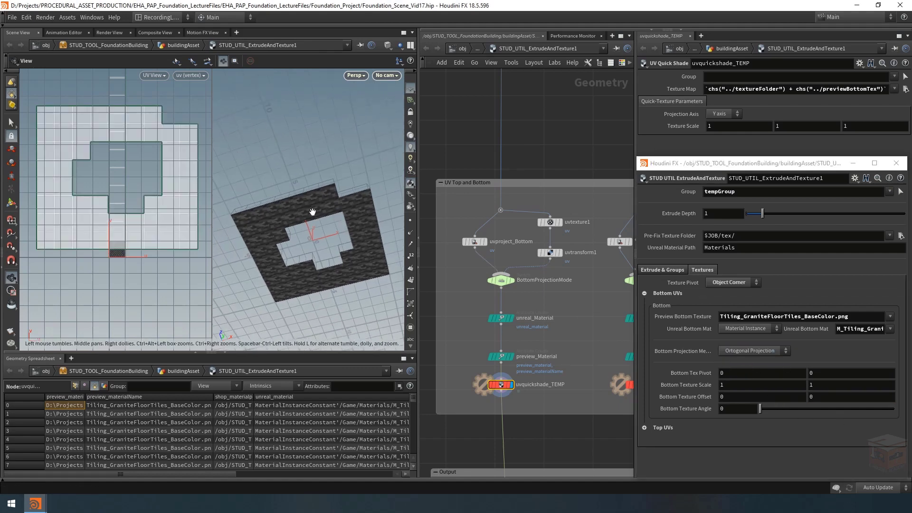
{"action": "scroll", "coordinate": [546, 309], "scroll_direction": "down", "scroll_amount": 2}
{"action": "middle_click_drag", "start_coordinate": [518, 338], "coordinate": [480, 358]}
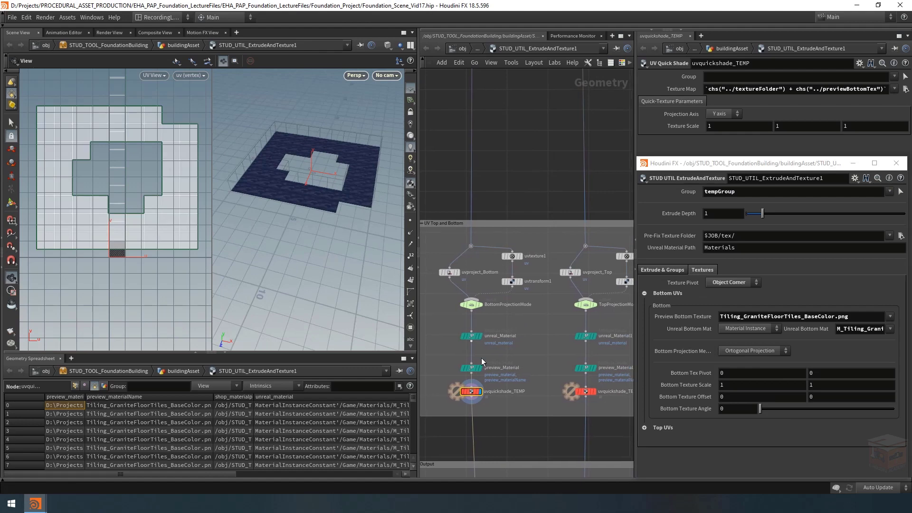
{"action": "middle_click_drag", "start_coordinate": [540, 342], "coordinate": [527, 333]}
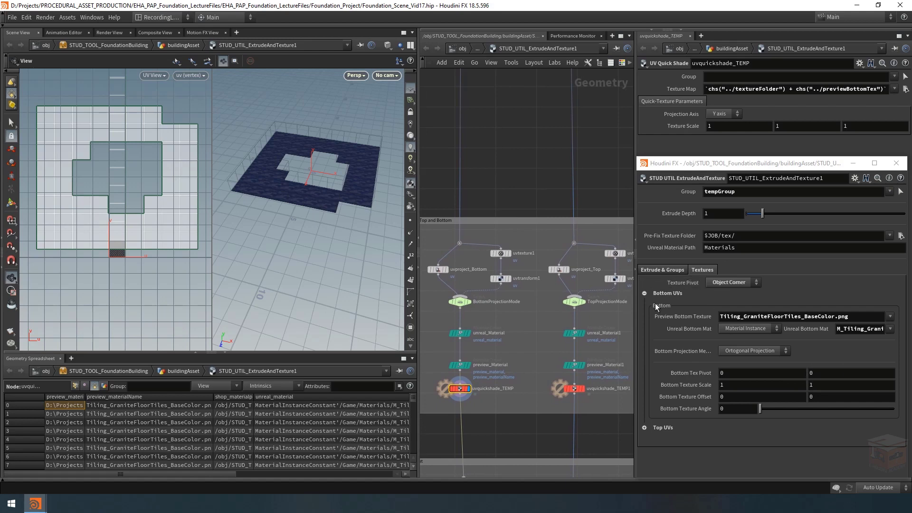
Step: Expand the Top UVs beside the Bottom UVs and review the Top Projection Method options, keeping Ortogonal Projection
{"action": "left_click", "coordinate": [644, 426]}
{"action": "scroll", "coordinate": [686, 398], "scroll_direction": "down", "scroll_amount": 4}
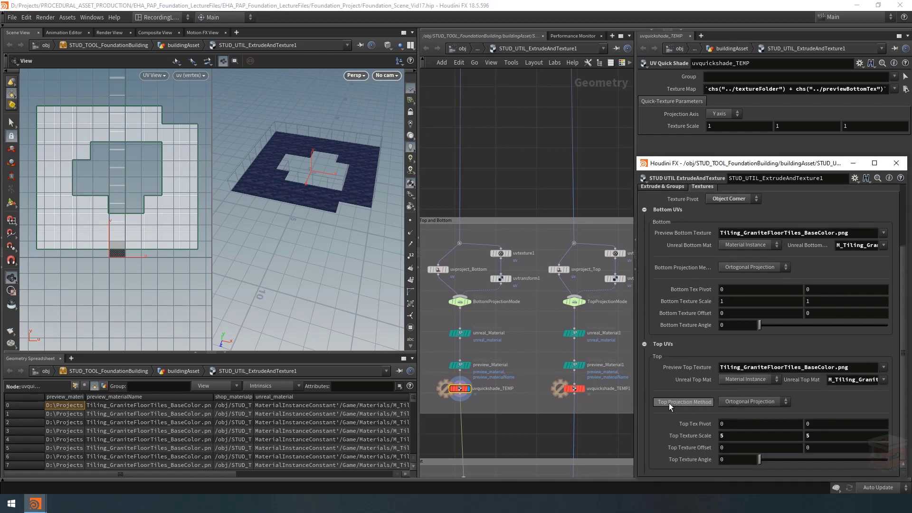
{"action": "left_click", "coordinate": [747, 400]}
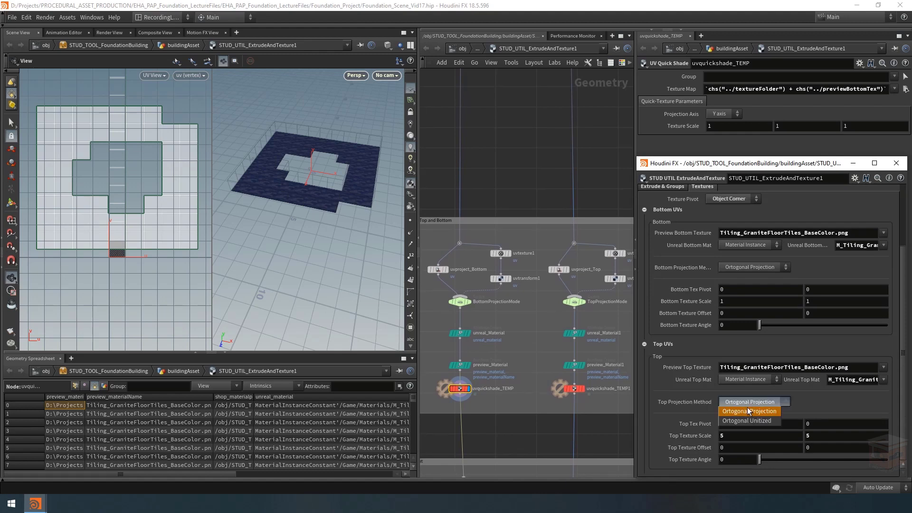
{"action": "left_click", "coordinate": [749, 411]}
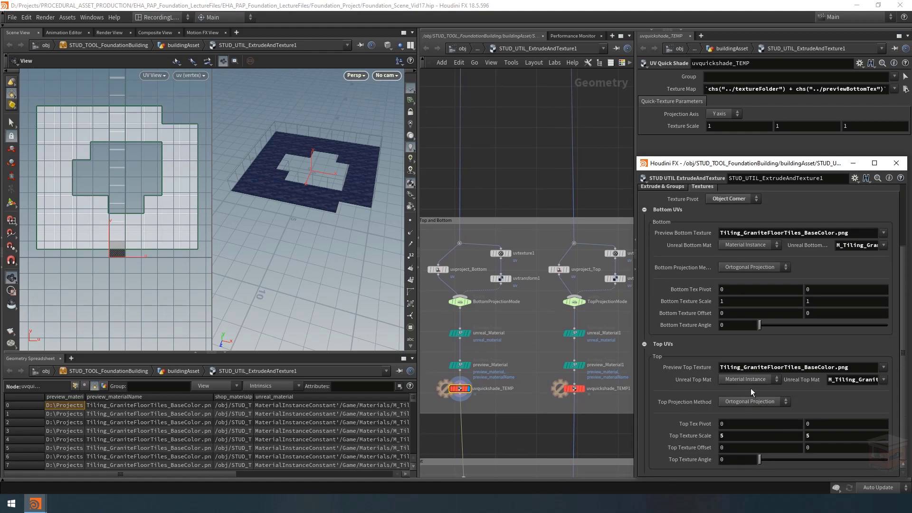
Step: Open the type properties of STUD_UTIL_ExtrudeAndTexture and copy the Bottom Projection Method parameter's name, bottomProjectionMethod
{"action": "left_click", "coordinate": [645, 177]}
{"action": "left_click", "coordinate": [679, 401]}
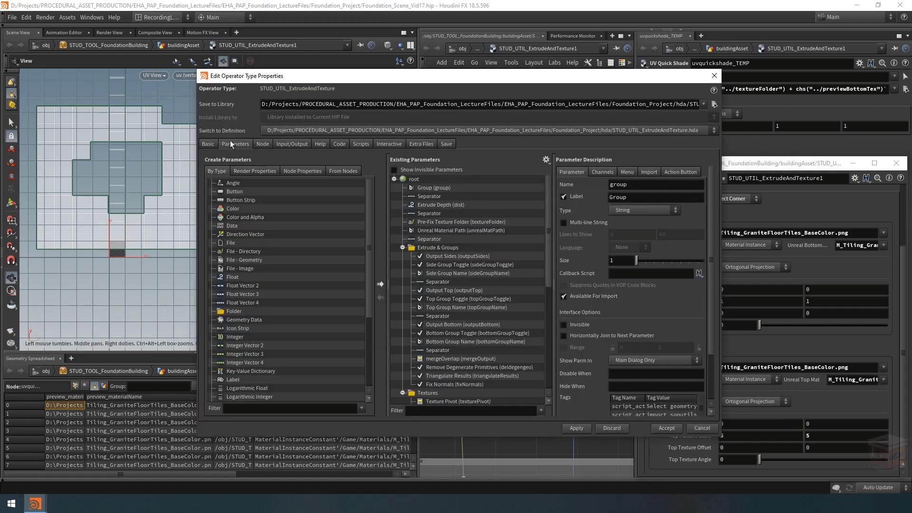
{"action": "left_click_drag", "start_coordinate": [548, 211], "coordinate": [532, 326]}
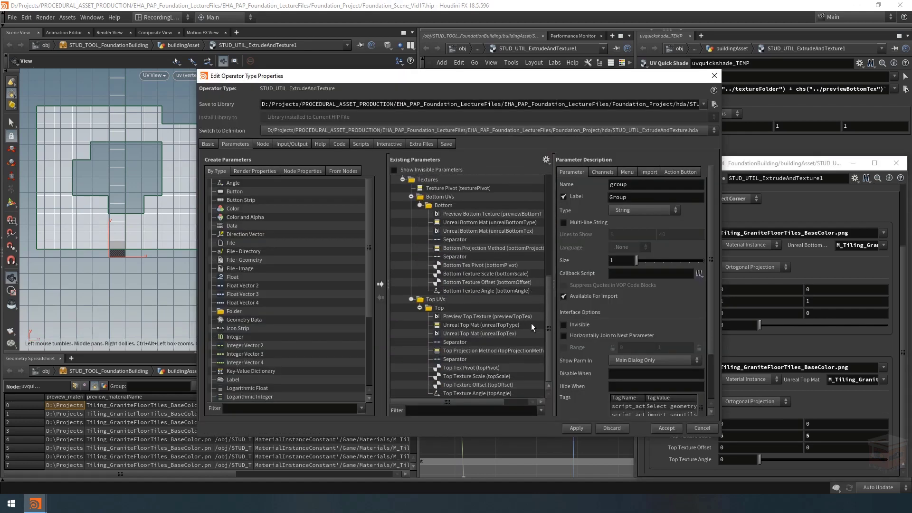
{"action": "left_click", "coordinate": [465, 247]}
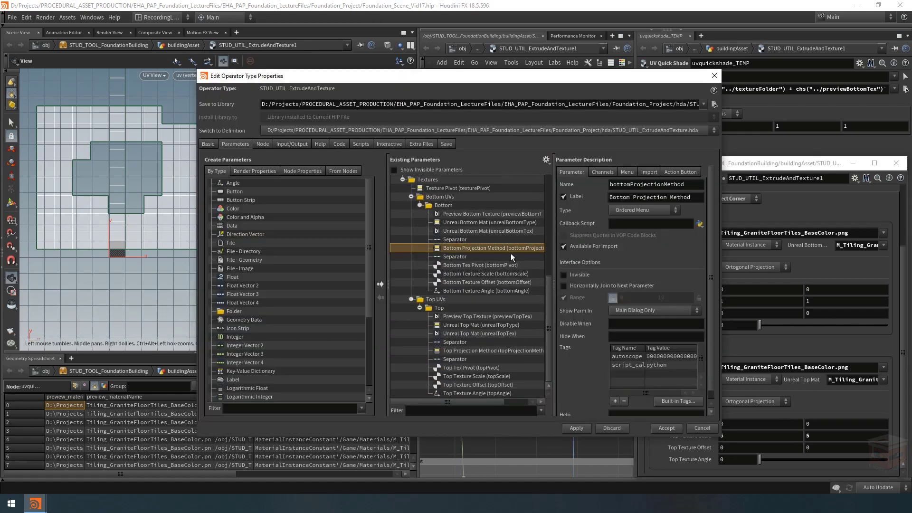
{"action": "double_click", "coordinate": [696, 185]}
{"action": "key", "text": "ctrl+c"}
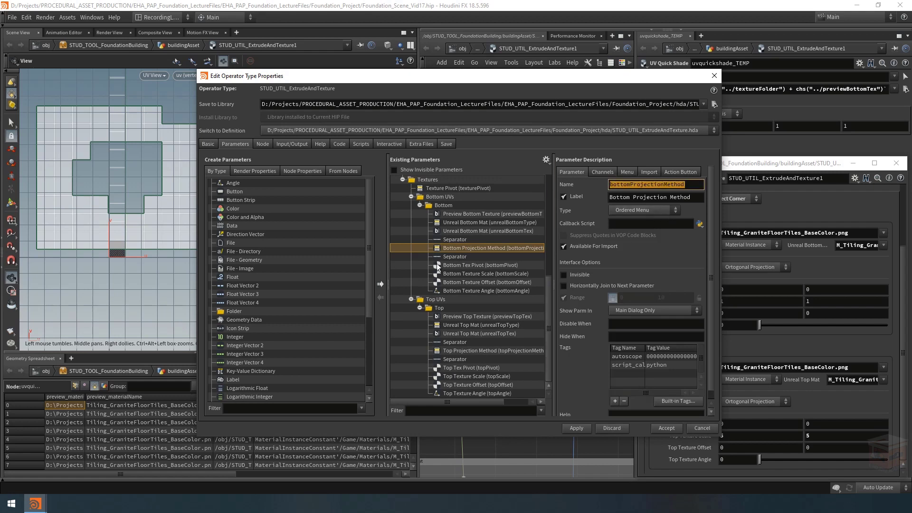
Step: Set the Disable When condition of the Bottom Tex Pivot parameter to { bottomProjectionMethod == 0 }
{"action": "left_click", "coordinate": [467, 266]}
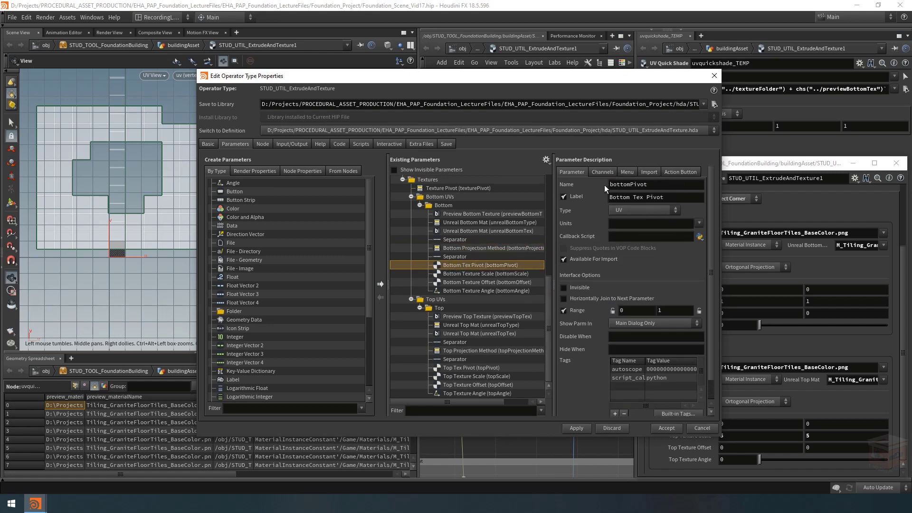
{"action": "left_click", "coordinate": [765, 360]}
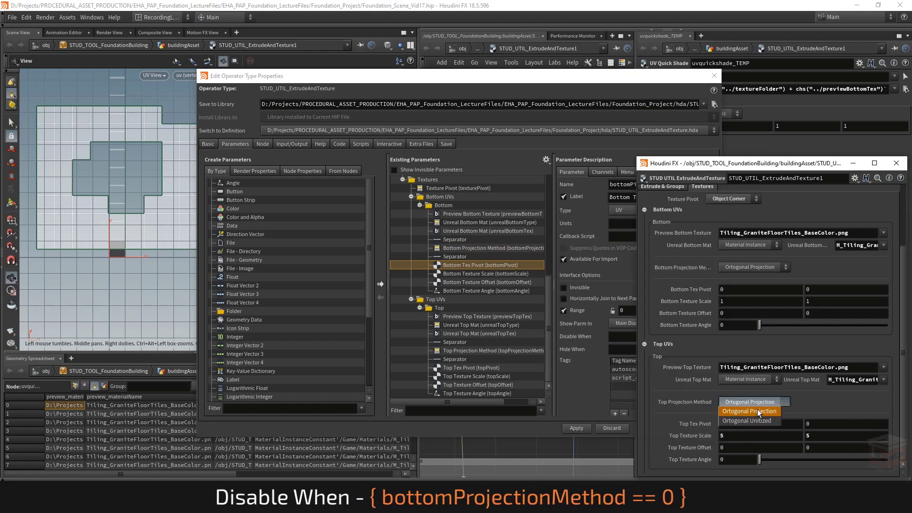
{"action": "double_click", "coordinate": [468, 265]}
{"action": "key", "text": "Escape"}
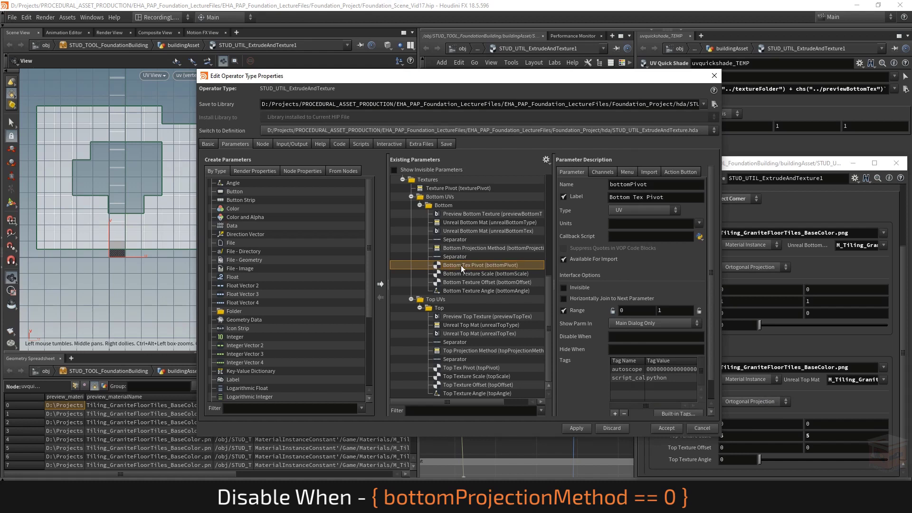
{"action": "left_click", "coordinate": [622, 336]}
{"action": "type", "text": "{}"}
{"action": "key", "text": "Left"}
{"action": "key", "text": "Left"}
{"action": "key", "text": "ctrl+v"}
{"action": "type", "text": "== 0"}
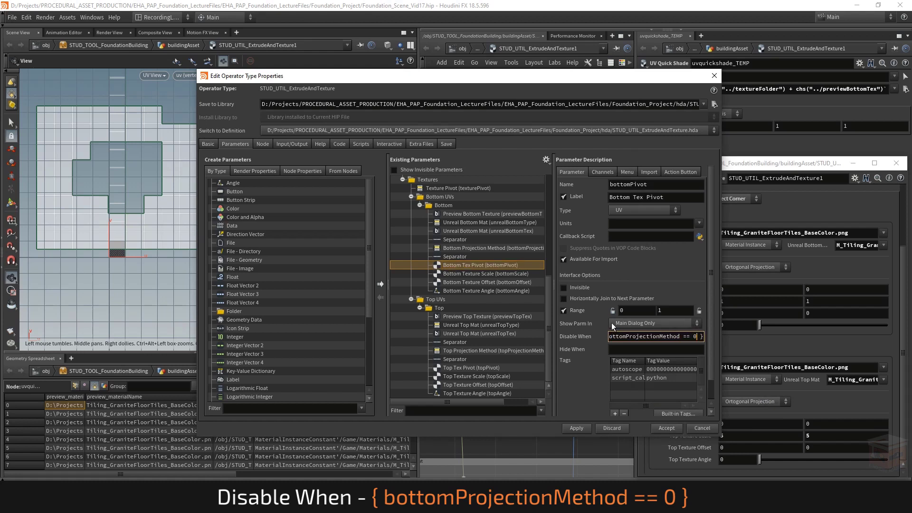
{"action": "key", "text": "Return"}
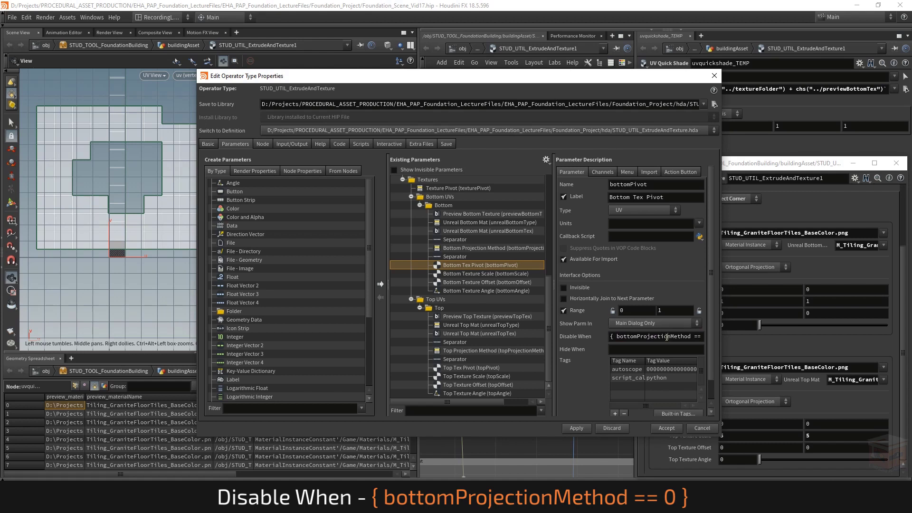
Step: Reuse the condition for the Top Tex Pivot parameter as Disable When { topProjectionMethod == 0 }, then apply the changes and close the type properties
{"action": "left_click_drag", "start_coordinate": [667, 336], "coordinate": [769, 347]}
{"action": "left_click", "coordinate": [689, 336]}
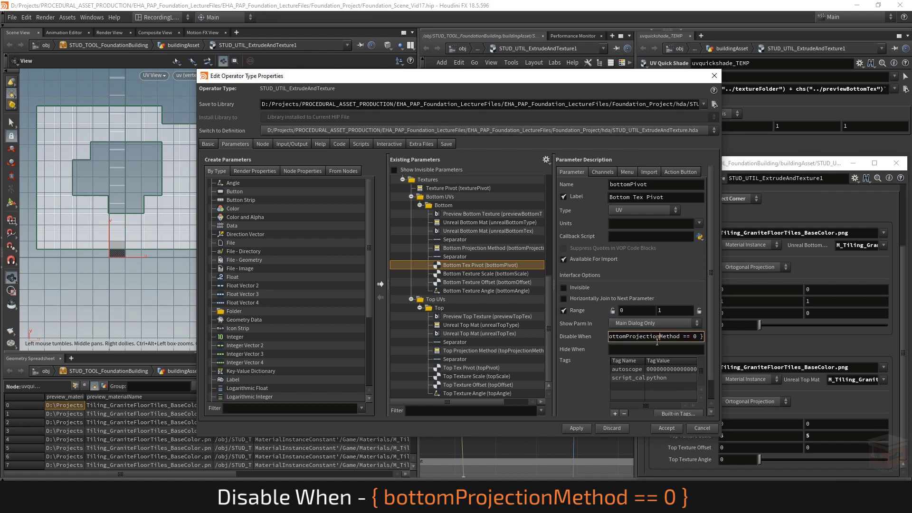
{"action": "key", "text": "ctrl+a"}
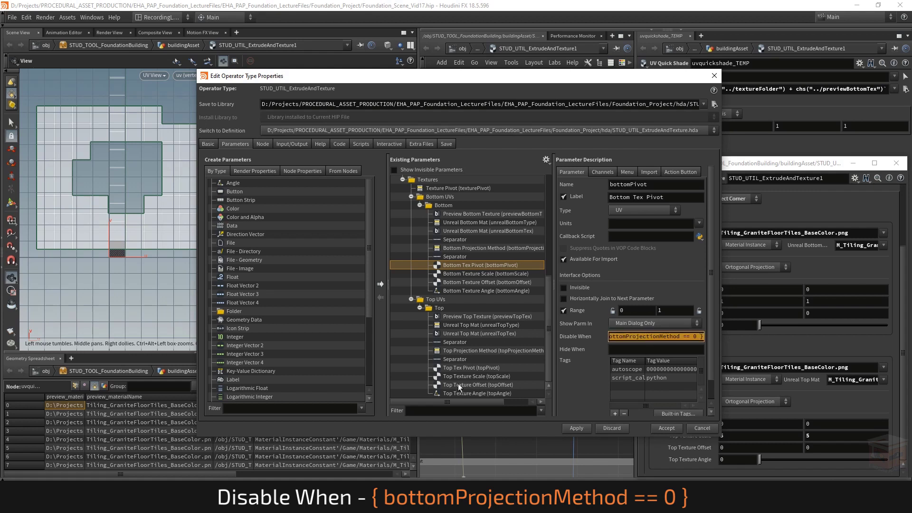
{"action": "left_click", "coordinate": [455, 368]}
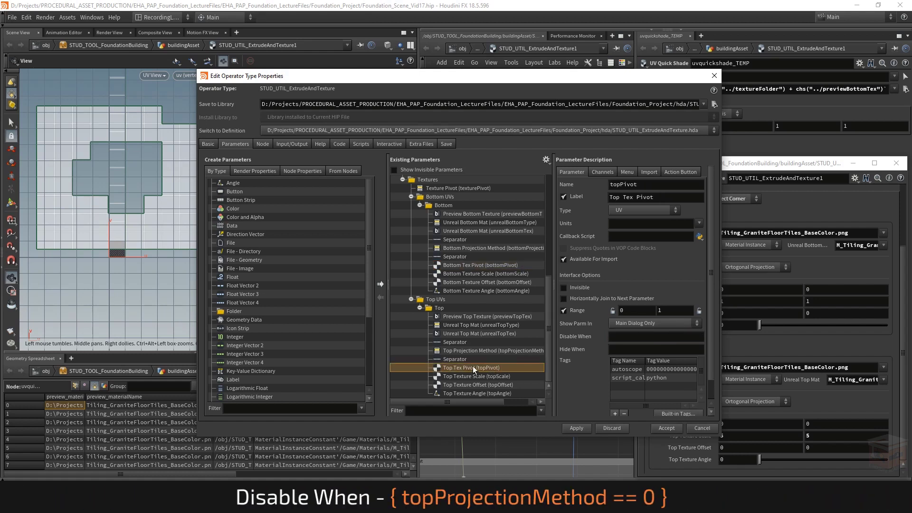
{"action": "left_click", "coordinate": [629, 336]}
{"action": "key", "text": "ctrl+v"}
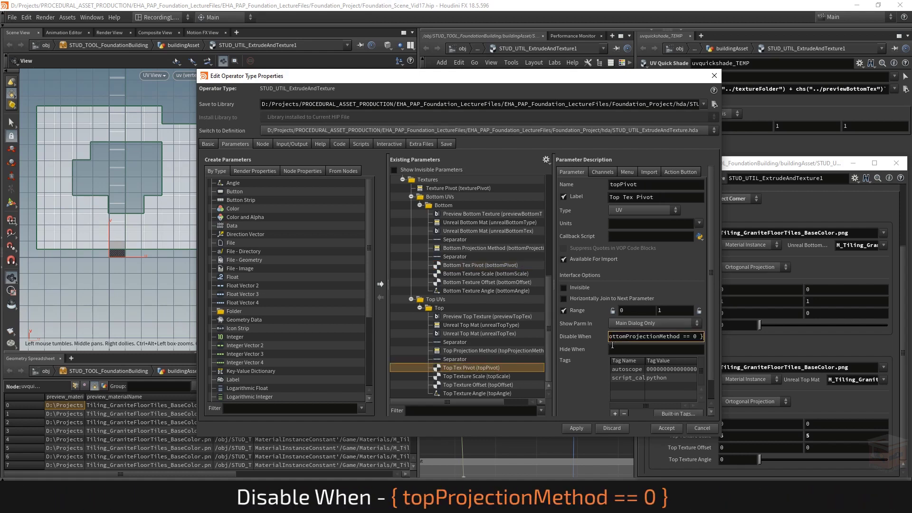
{"action": "double_click", "coordinate": [625, 336]}
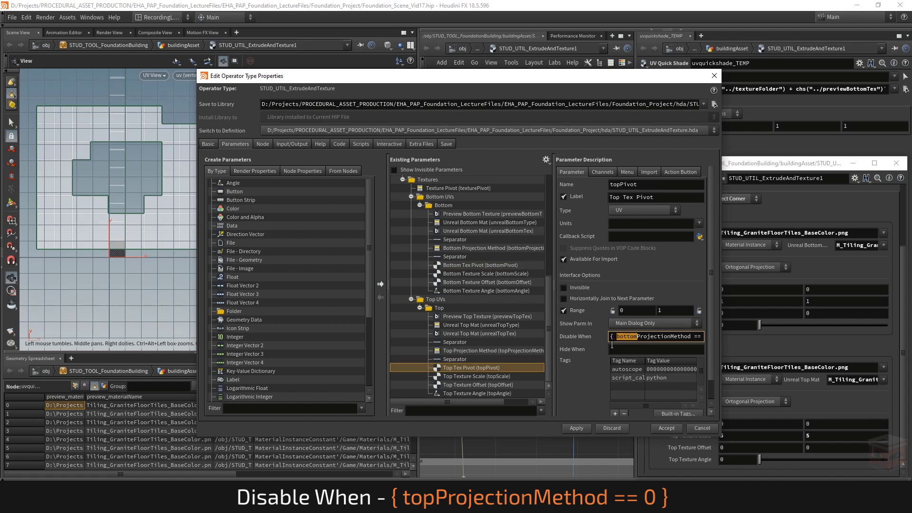
{"action": "type", "text": "top"}
{"action": "key", "text": "Return"}
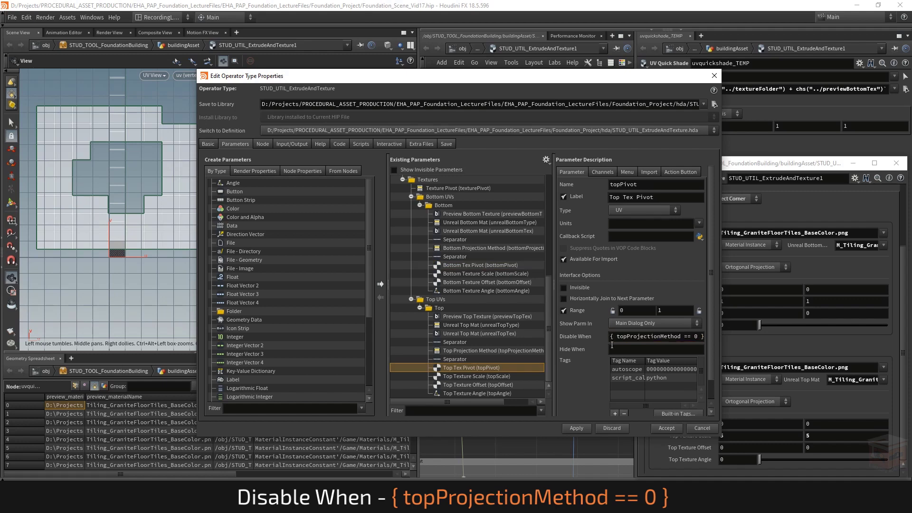
{"action": "left_click", "coordinate": [576, 427]}
{"action": "left_click", "coordinate": [714, 76]}
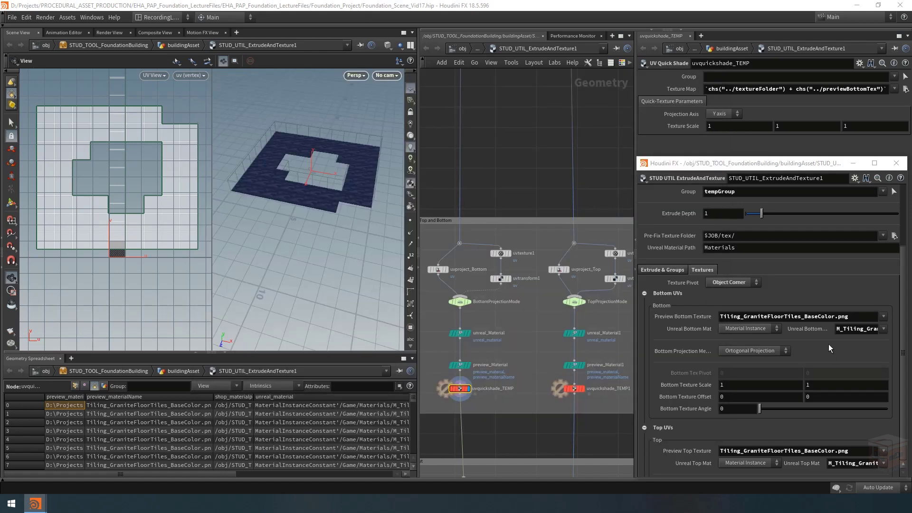
Step: Test the pivot disabling by switching the Top Projection Method to Ortogonal Unitized and back to Ortogonal Projection, then collapse the Top UVs
{"action": "scroll", "coordinate": [817, 352], "scroll_direction": "down", "scroll_amount": 3}
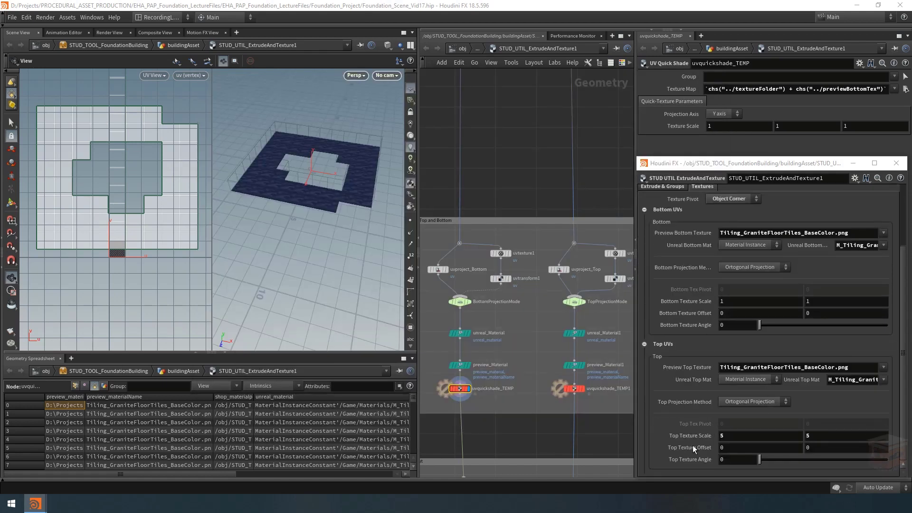
{"action": "left_click", "coordinate": [725, 405]}
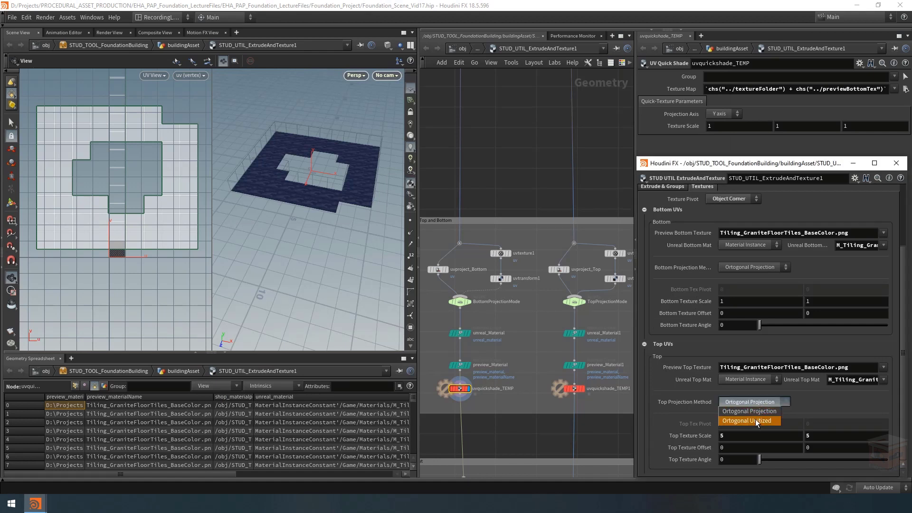
{"action": "left_click", "coordinate": [755, 419]}
{"action": "left_click", "coordinate": [753, 401]}
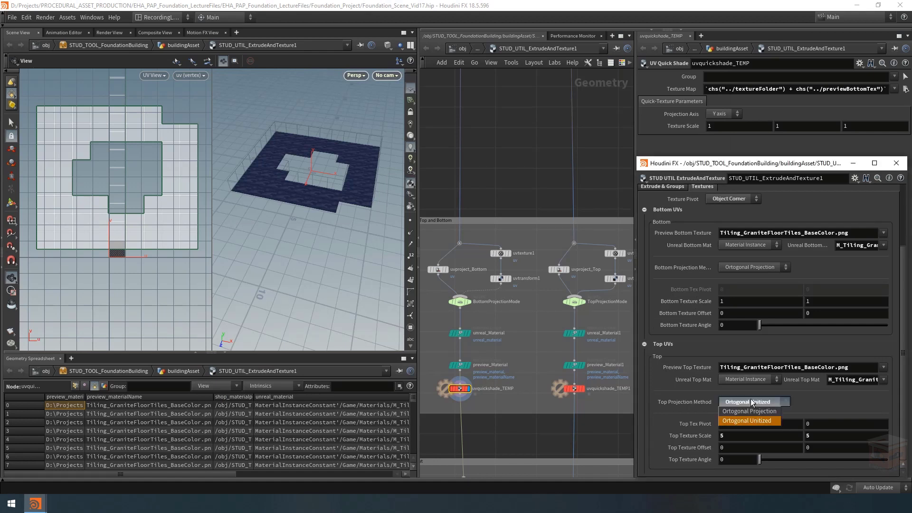
{"action": "left_click", "coordinate": [748, 412]}
{"action": "scroll", "coordinate": [670, 391], "scroll_direction": "up", "scroll_amount": 1}
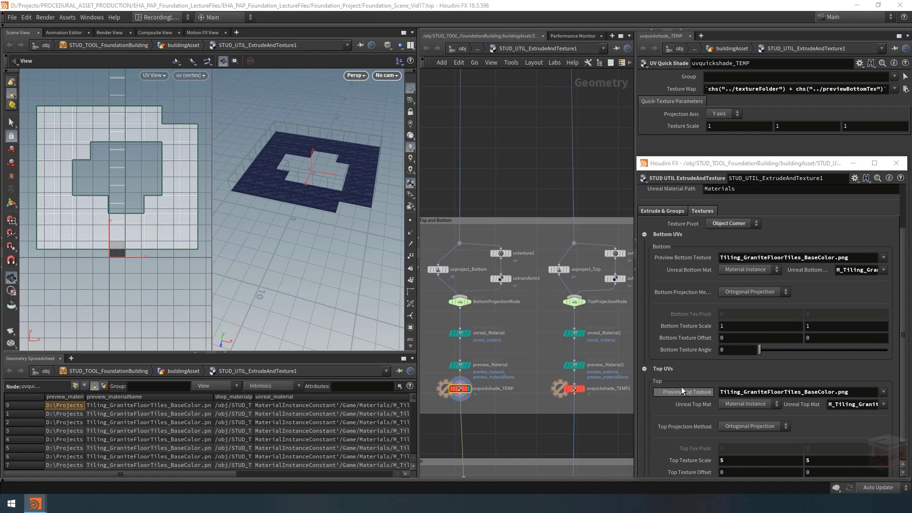
{"action": "left_click", "coordinate": [645, 368]}
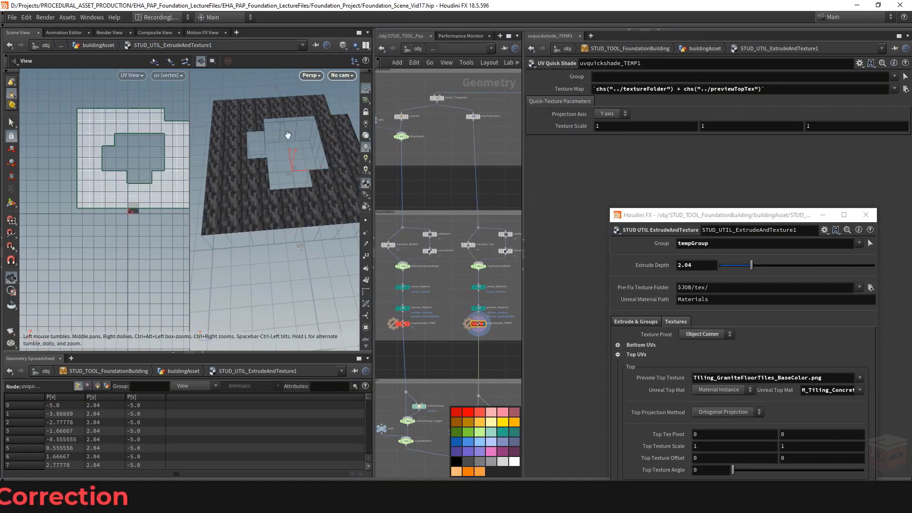
Step: Display the output0 node at the end of the network and view the complete extruded model
{"action": "scroll", "coordinate": [437, 306], "scroll_direction": "down", "scroll_amount": 5}
{"action": "middle_click_drag", "start_coordinate": [482, 398], "coordinate": [456, 369]}
{"action": "scroll", "coordinate": [455, 369], "scroll_direction": "up", "scroll_amount": 5}
{"action": "left_click", "coordinate": [456, 358]}
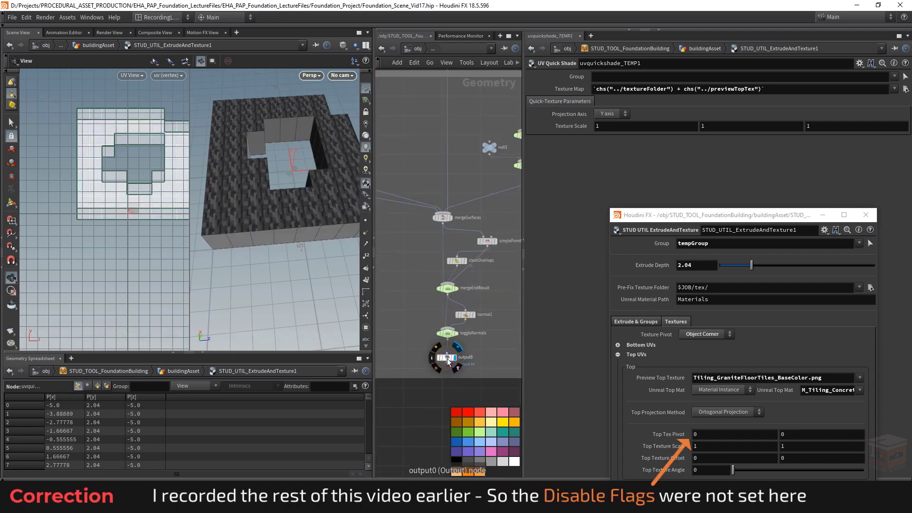
{"action": "left_click", "coordinate": [446, 358]}
{"action": "scroll", "coordinate": [296, 155], "scroll_direction": "down", "scroll_amount": 4}
{"action": "left_click_drag", "start_coordinate": [289, 157], "coordinate": [238, 204]}
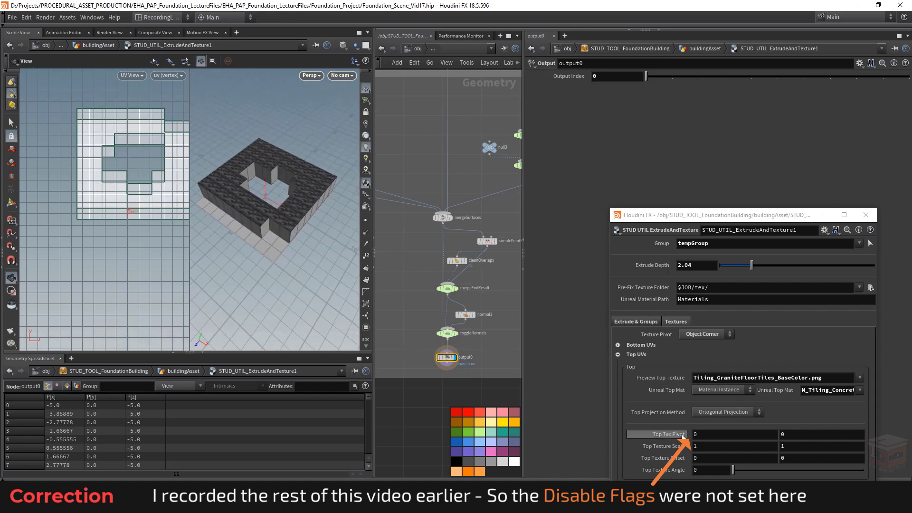
Step: Review the Bottom UVs settings, collapse the Top UVs and leave only the Bottom UVs expanded
{"action": "left_click", "coordinate": [617, 346]}
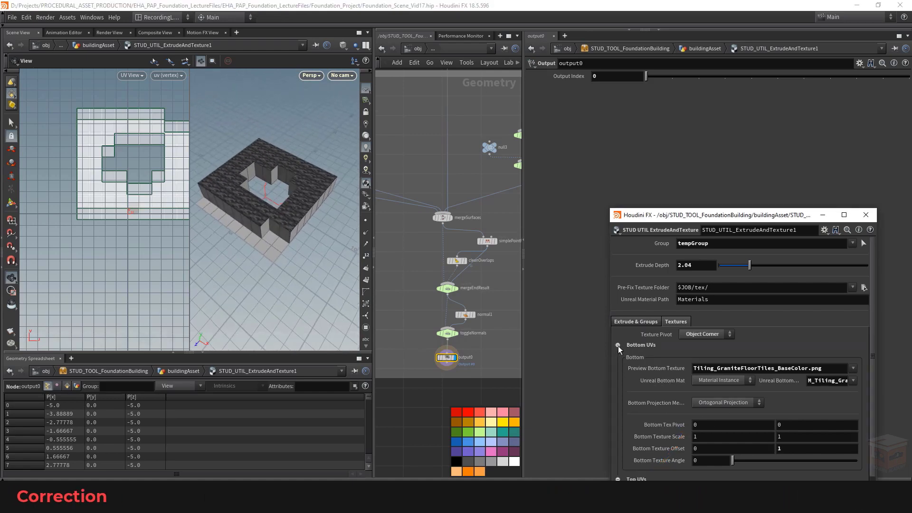
{"action": "scroll", "coordinate": [631, 374], "scroll_direction": "down", "scroll_amount": 3}
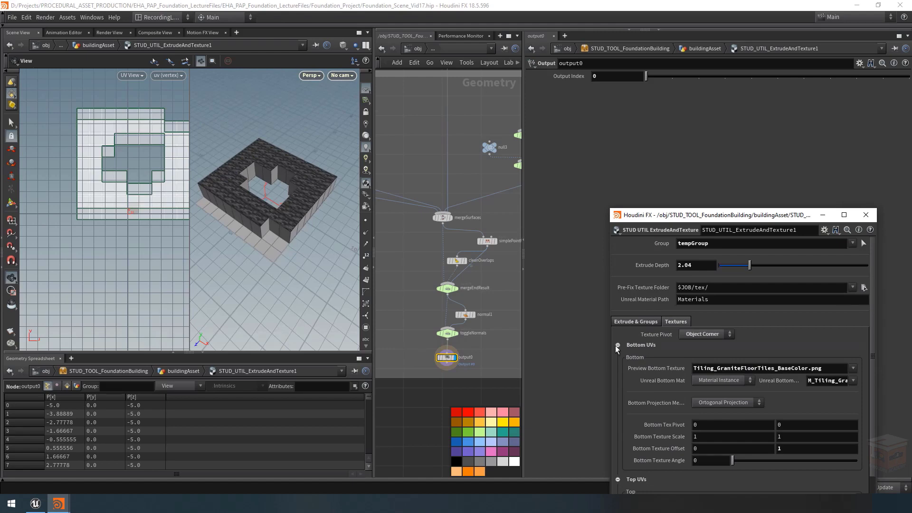
{"action": "left_click", "coordinate": [617, 345]}
{"action": "left_click", "coordinate": [617, 355]}
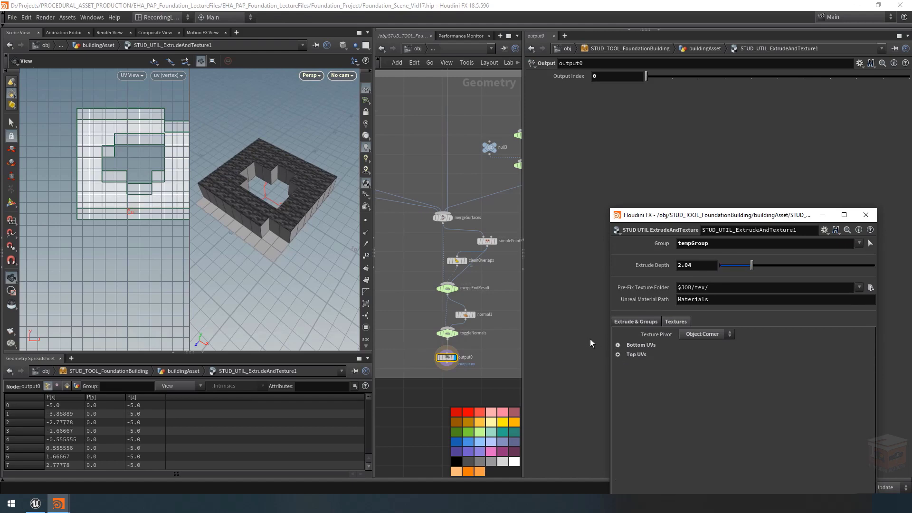
{"action": "scroll", "coordinate": [432, 304], "scroll_direction": "down", "scroll_amount": 5}
{"action": "middle_click_drag", "start_coordinate": [478, 281], "coordinate": [526, 347]}
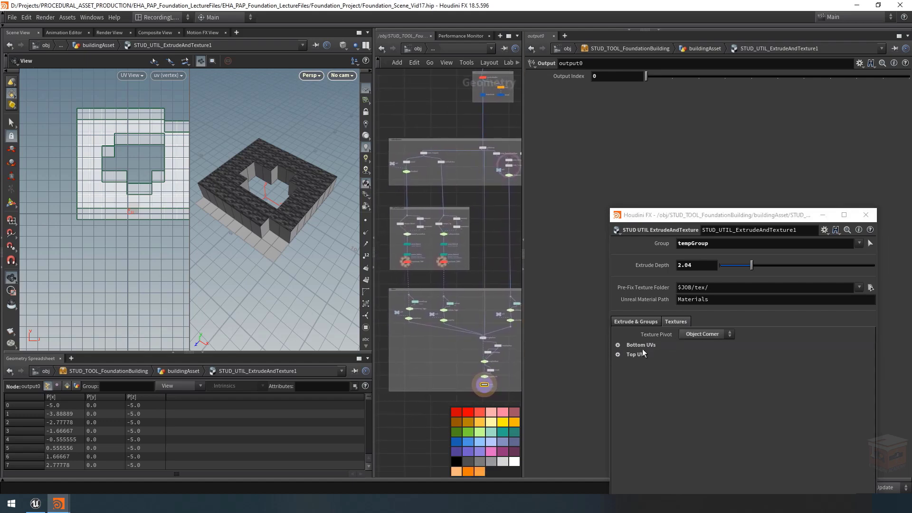
{"action": "left_click", "coordinate": [617, 346]}
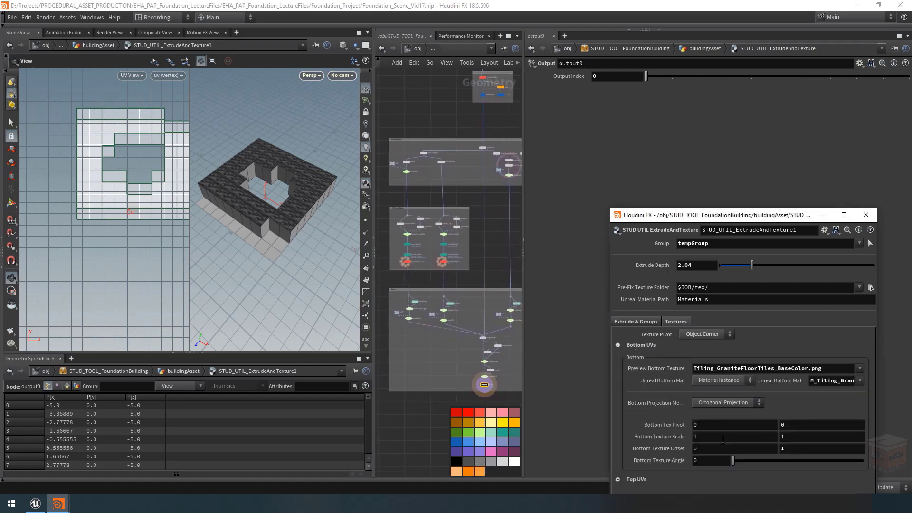
Step: Inspect the extruded model's sides and the node network, and review the Bottom Projection Method options, keeping Ortogonal Projection
{"action": "right_click_drag", "start_coordinate": [254, 186], "coordinate": [296, 190]}
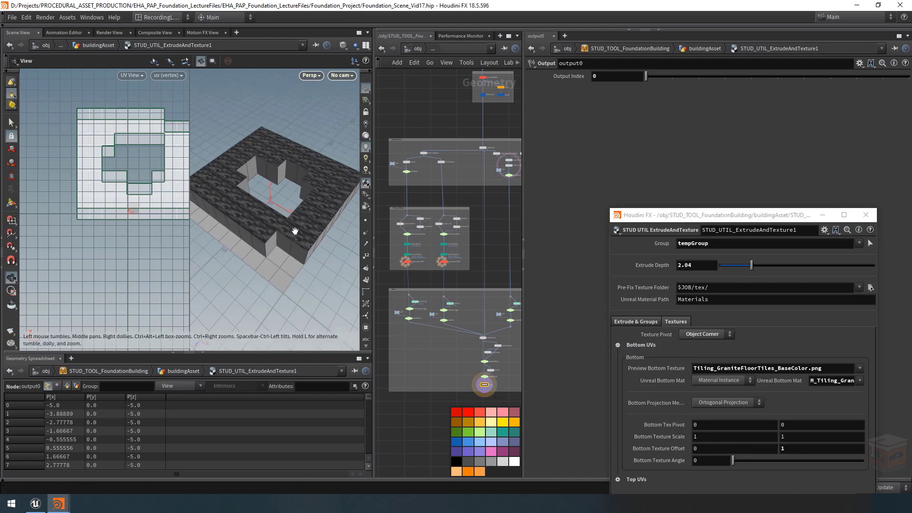
{"action": "left_click_drag", "start_coordinate": [294, 230], "coordinate": [294, 172]}
{"action": "left_click_drag", "start_coordinate": [293, 227], "coordinate": [351, 267]}
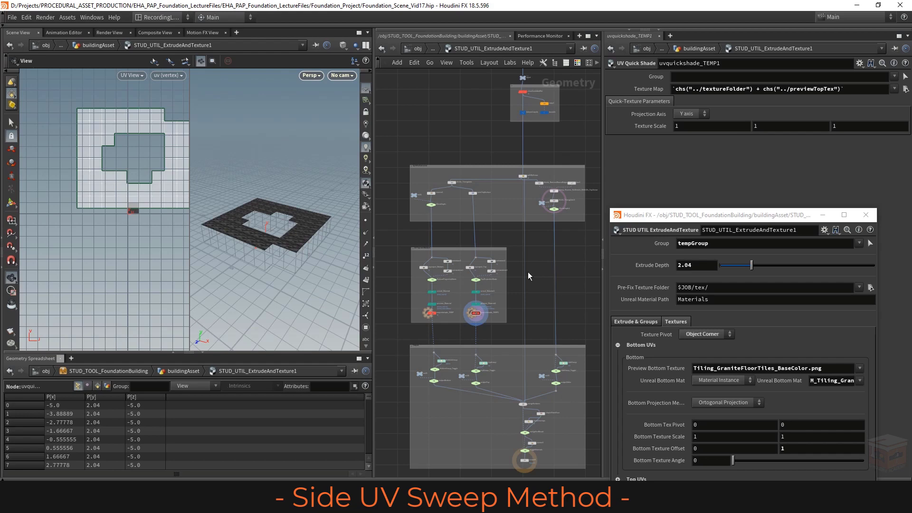
{"action": "scroll", "coordinate": [414, 304], "scroll_direction": "up", "scroll_amount": 5}
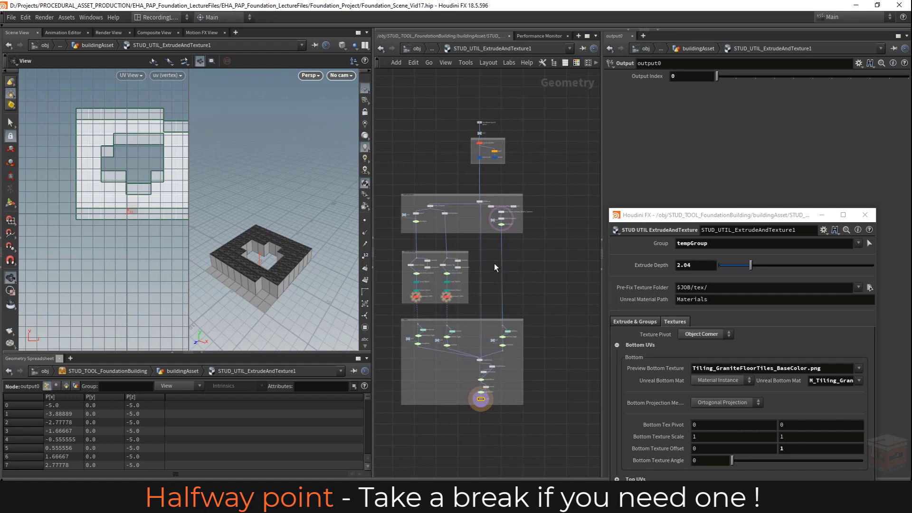
{"action": "scroll", "coordinate": [513, 252], "scroll_direction": "up", "scroll_amount": 1}
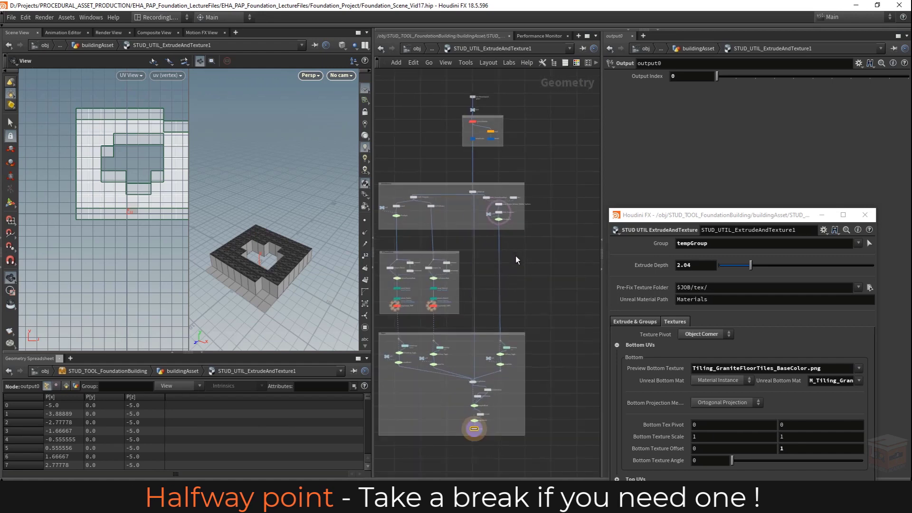
{"action": "middle_click_drag", "start_coordinate": [516, 260], "coordinate": [522, 250]}
{"action": "right_click_drag", "start_coordinate": [255, 279], "coordinate": [301, 282]}
{"action": "left_click_drag", "start_coordinate": [269, 285], "coordinate": [361, 282]}
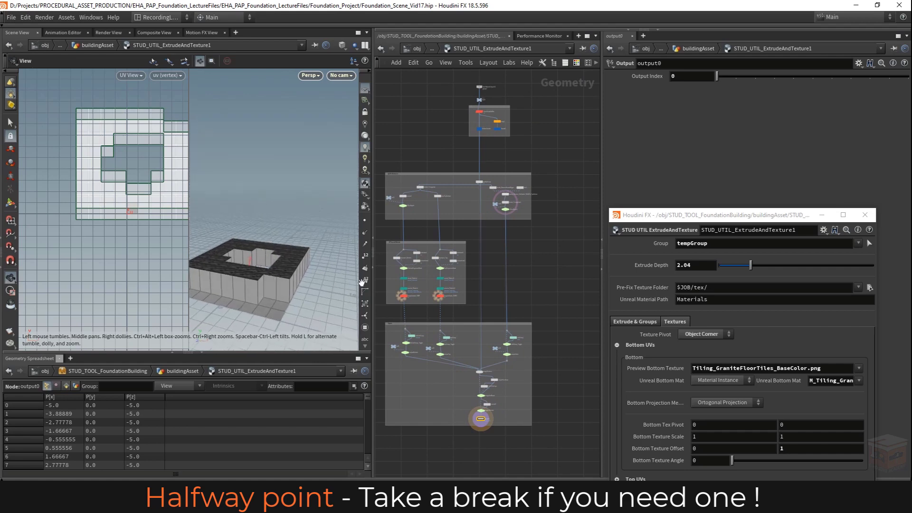
{"action": "left_click", "coordinate": [725, 403]}
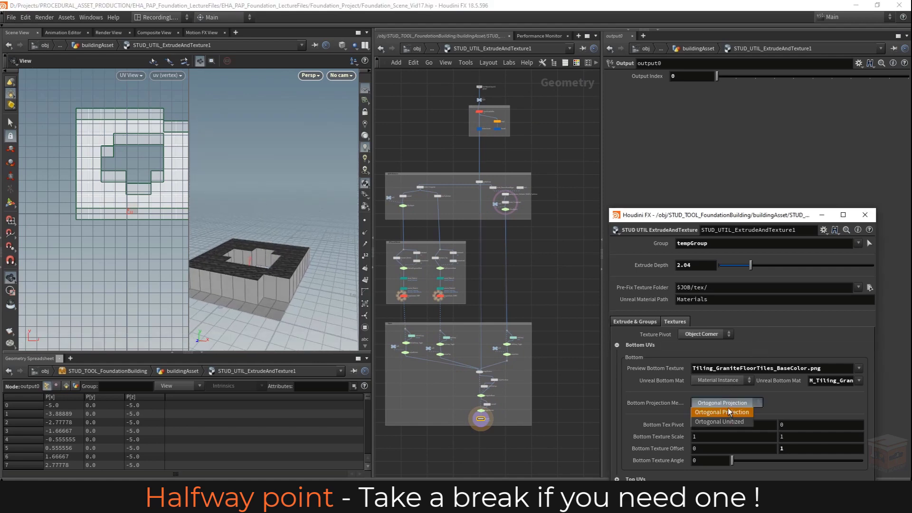
{"action": "left_click", "coordinate": [730, 412]}
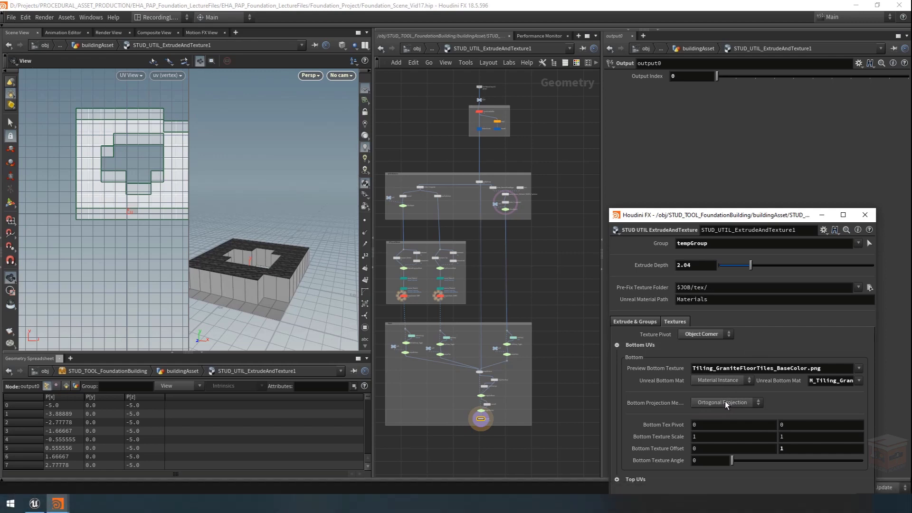
Step: Display the sweep_Reverse_NoStretch_WithUVs_YupVector node and examine the extruded side walls on their own
{"action": "middle_click_drag", "start_coordinate": [553, 274], "coordinate": [567, 274]}
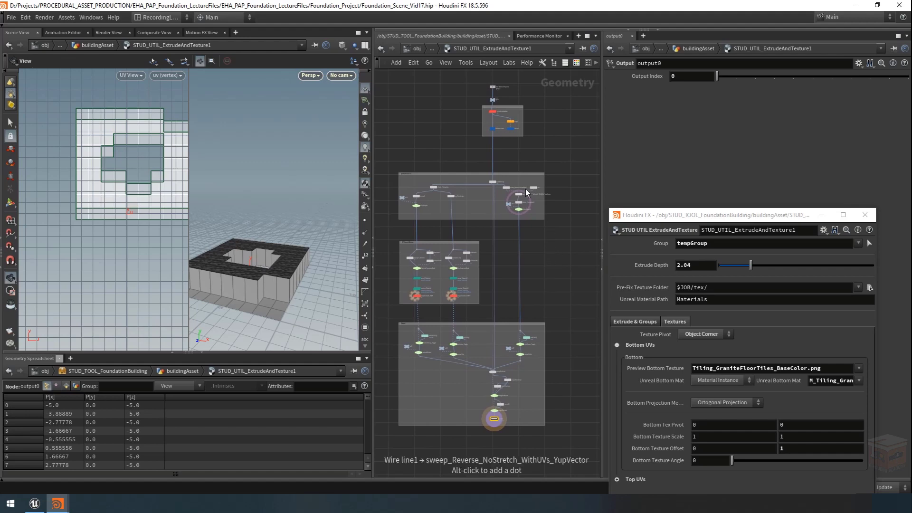
{"action": "scroll", "coordinate": [526, 192], "scroll_direction": "up", "scroll_amount": 5}
{"action": "left_click", "coordinate": [515, 209]}
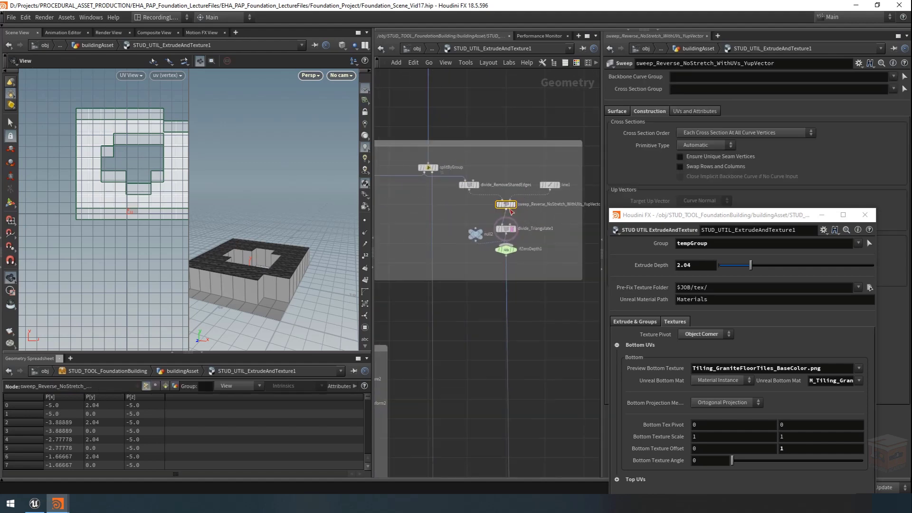
{"action": "left_click", "coordinate": [513, 204]}
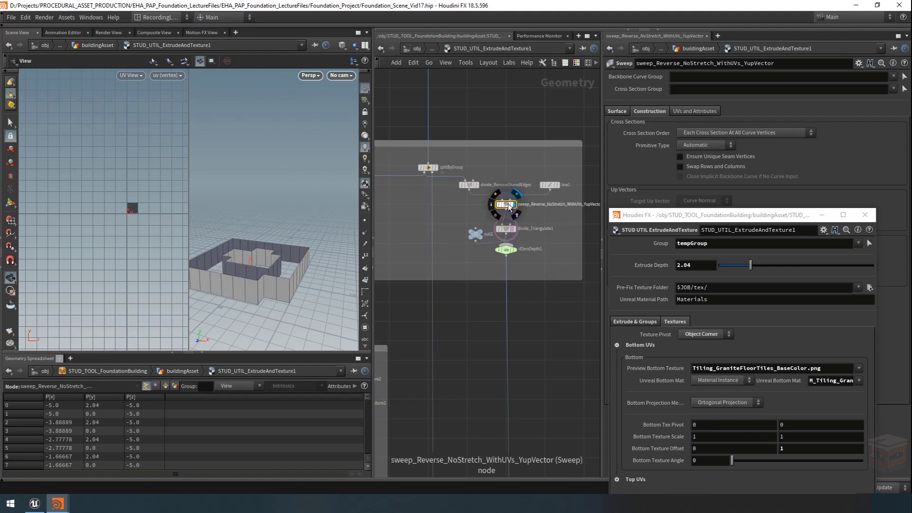
{"action": "middle_click_drag", "start_coordinate": [275, 269], "coordinate": [300, 246]}
{"action": "left_click_drag", "start_coordinate": [300, 247], "coordinate": [282, 262]}
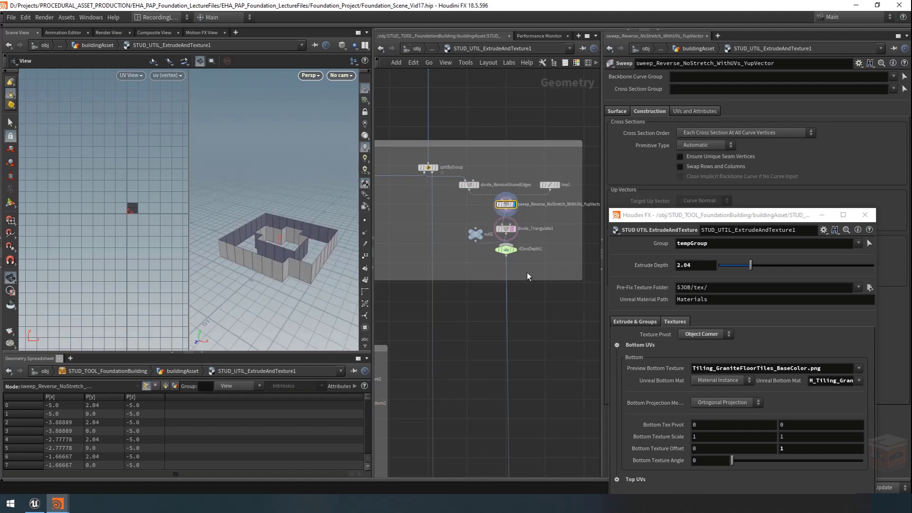
Step: Add a UV Quick Shade node below the side extrusion, feed it from ifZeroDepth1 and display it to preview the side walls
{"action": "middle_click_drag", "start_coordinate": [549, 309], "coordinate": [542, 303]}
{"action": "key", "text": "Tab"}
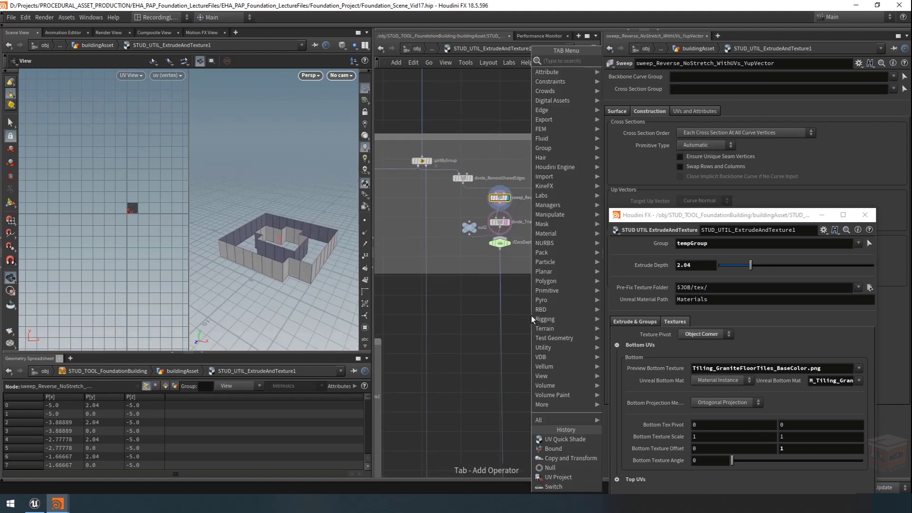
{"action": "type", "text": "uvquic"}
{"action": "key", "text": "Return"}
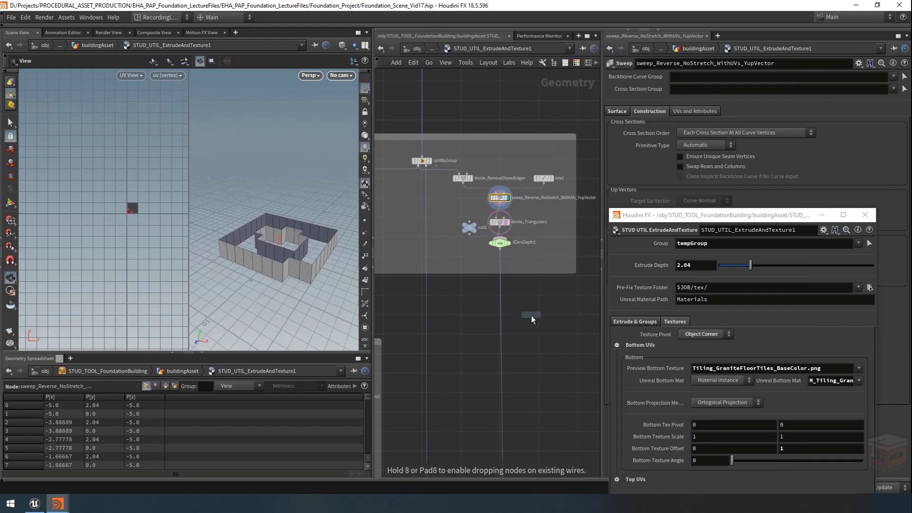
{"action": "left_click", "coordinate": [524, 302]}
{"action": "scroll", "coordinate": [517, 255], "scroll_direction": "up", "scroll_amount": 2}
{"action": "left_click", "coordinate": [493, 246]}
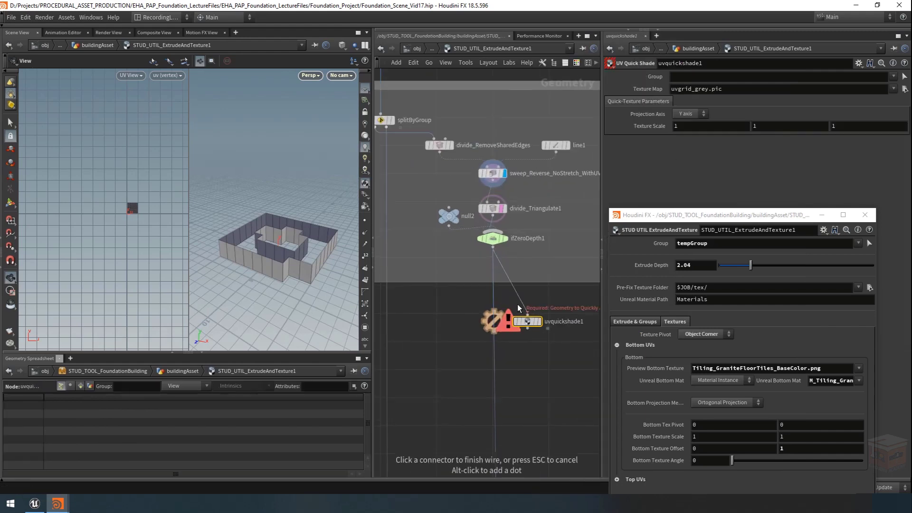
{"action": "left_click", "coordinate": [527, 315]}
{"action": "left_click_drag", "start_coordinate": [278, 276], "coordinate": [323, 281]}
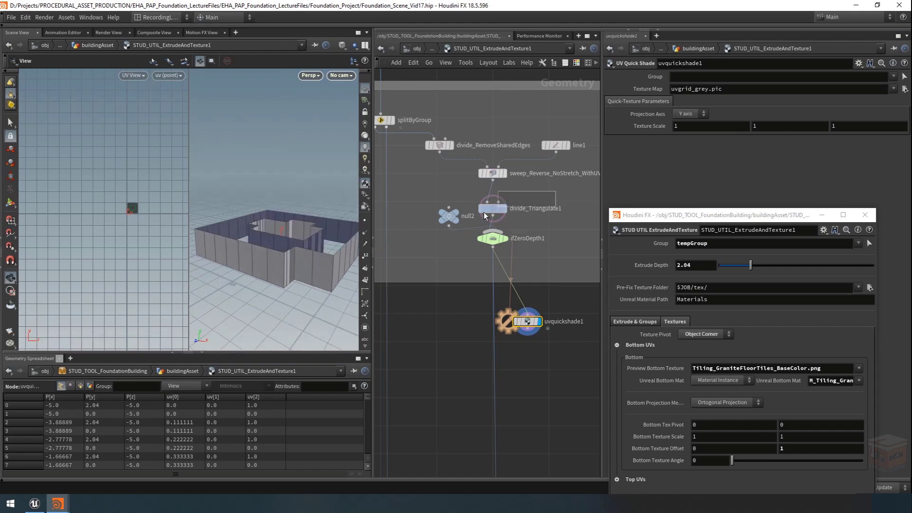
Step: Colour the sweep_Reverse_NoStretch_WithUVs_YupVector node yellow-orange in the network
{"action": "left_click", "coordinate": [492, 173]}
{"action": "middle_click_drag", "start_coordinate": [493, 177], "coordinate": [472, 194]}
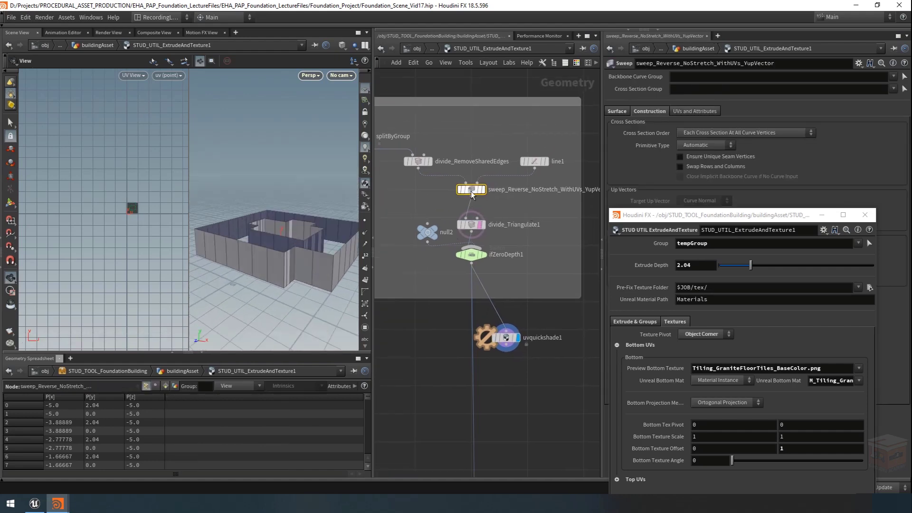
{"action": "left_click", "coordinate": [575, 62]}
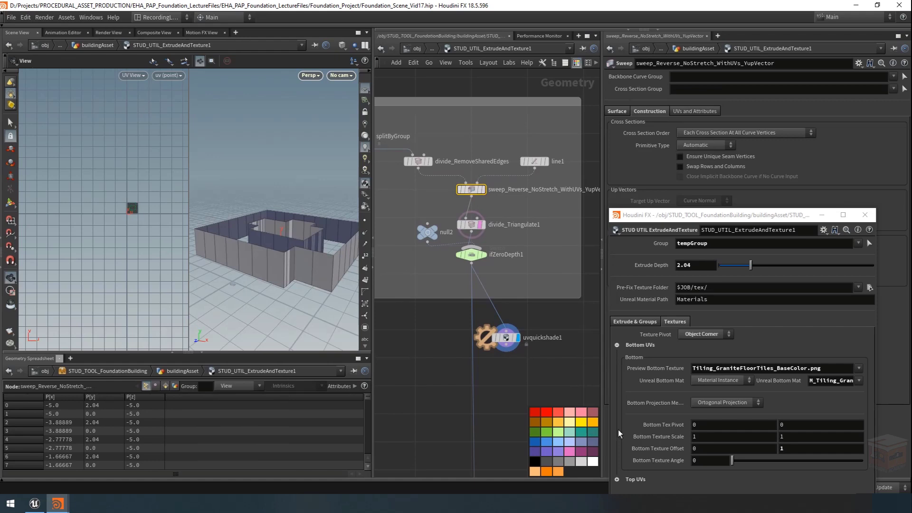
{"action": "left_click", "coordinate": [558, 421]}
{"action": "left_click", "coordinate": [576, 62]}
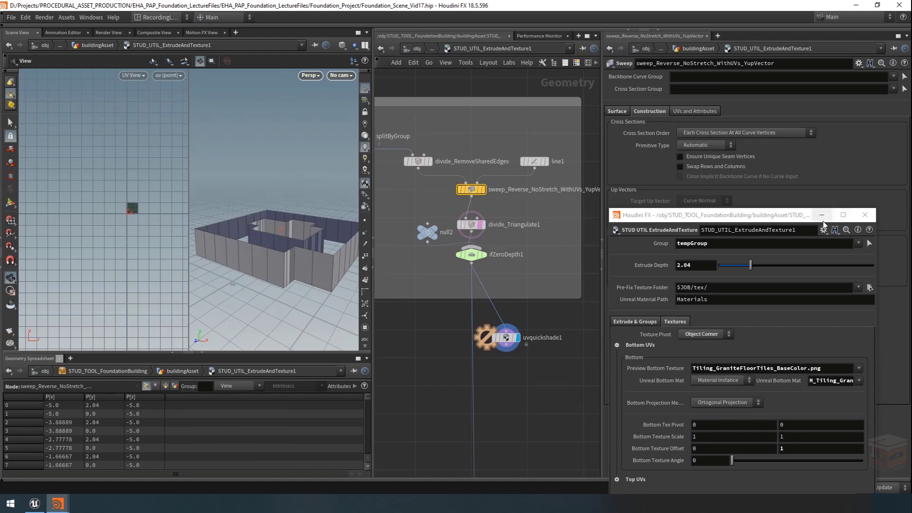
Step: Minimize the floating asset parameter window and enable Compute UVs on the sweep node
{"action": "left_click", "coordinate": [821, 215]}
{"action": "left_click", "coordinate": [684, 112]}
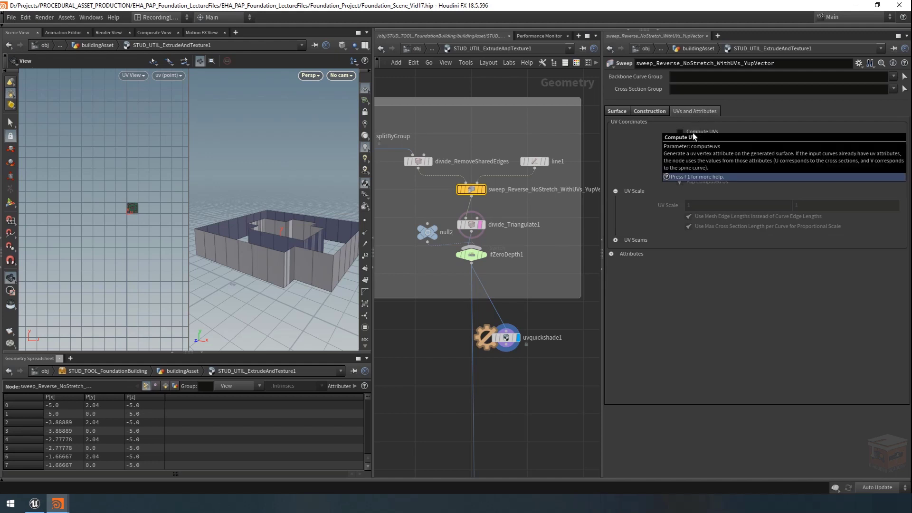
{"action": "left_click", "coordinate": [692, 132]}
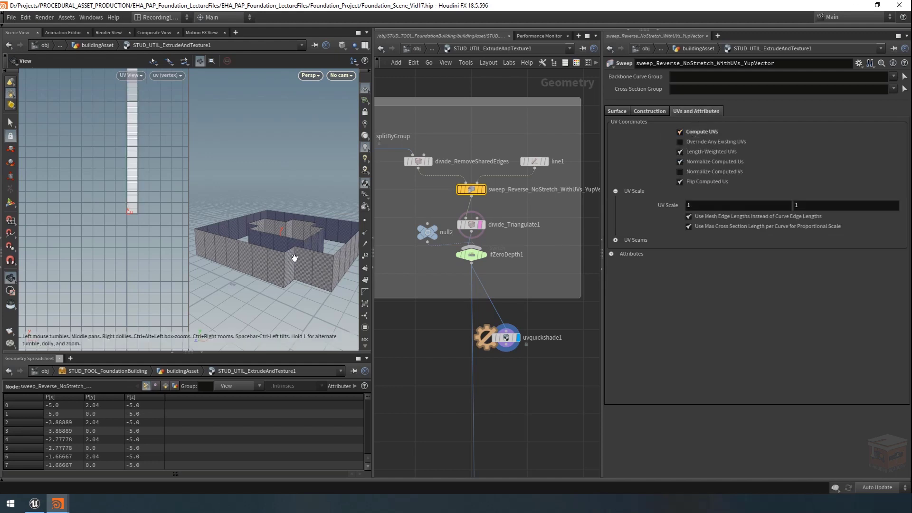
Step: Examine the sweep's UV strip and shaded walls, comparing line1 and divide_RemoveSharedEdges with the U and V directions
{"action": "left_click_drag", "start_coordinate": [292, 263], "coordinate": [237, 231]}
{"action": "middle_click_drag", "start_coordinate": [135, 213], "coordinate": [124, 305]}
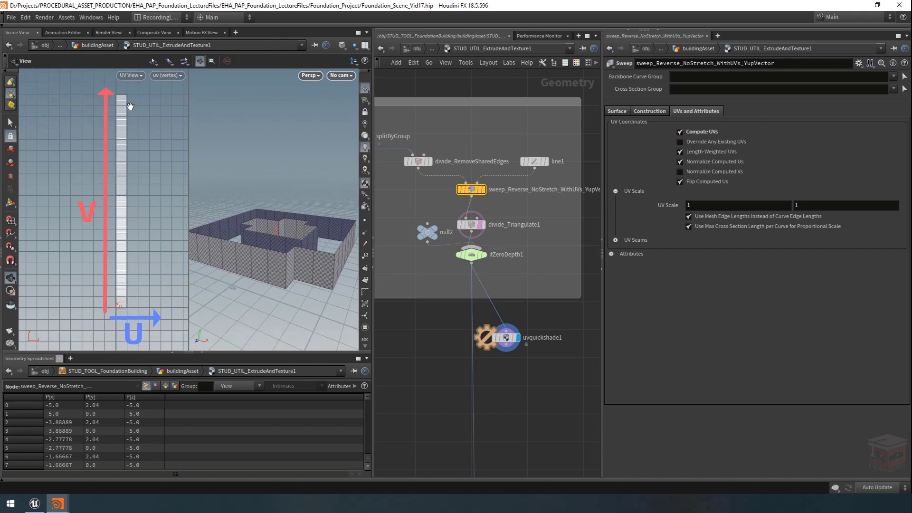
{"action": "left_click_drag", "start_coordinate": [325, 258], "coordinate": [331, 228]}
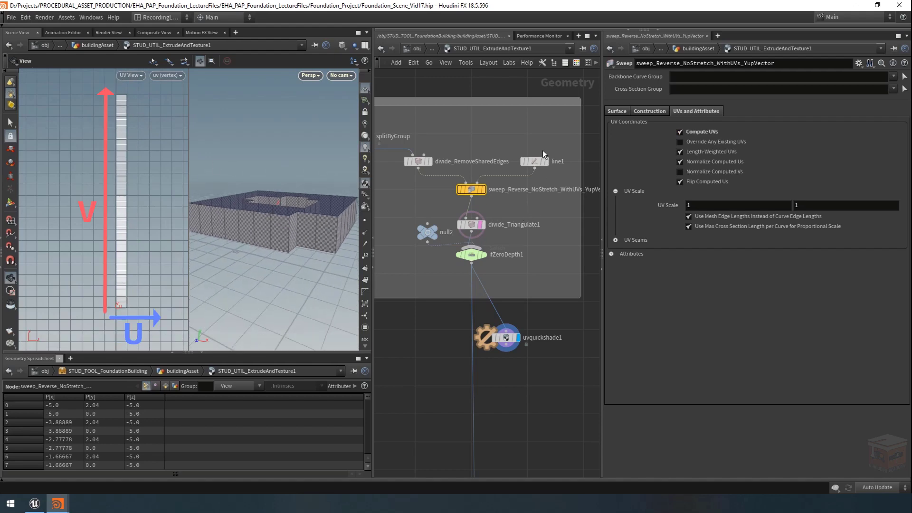
{"action": "left_click", "coordinate": [536, 161]}
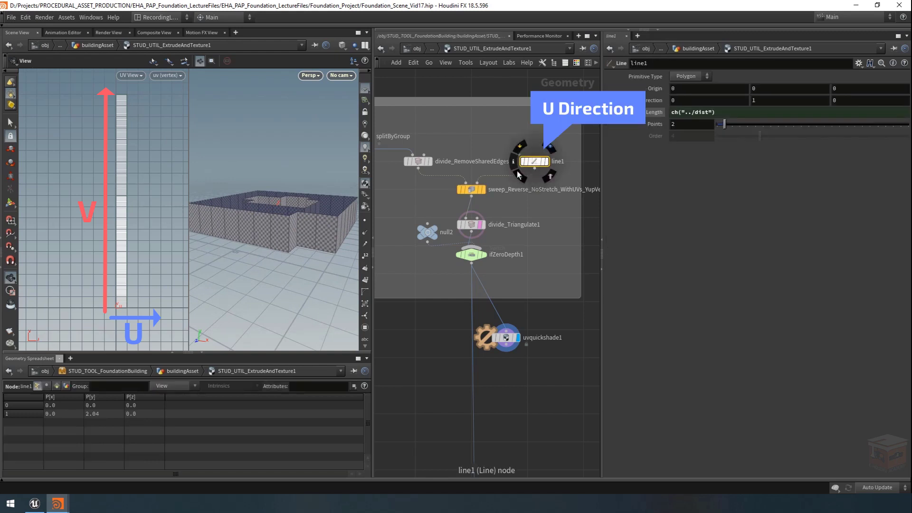
{"action": "left_click_drag", "start_coordinate": [437, 139], "coordinate": [382, 176]}
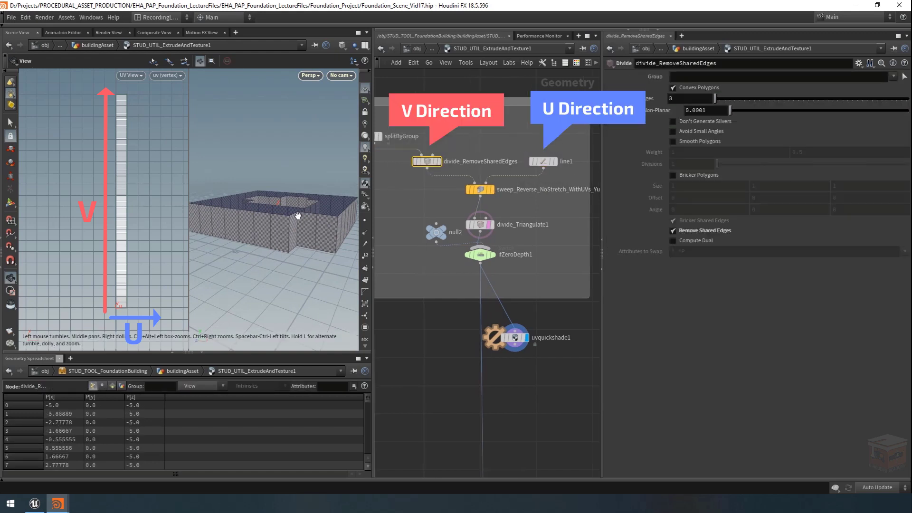
{"action": "scroll", "coordinate": [284, 222], "scroll_direction": "down", "scroll_amount": 2}
{"action": "left_click_drag", "start_coordinate": [284, 223], "coordinate": [268, 234]}
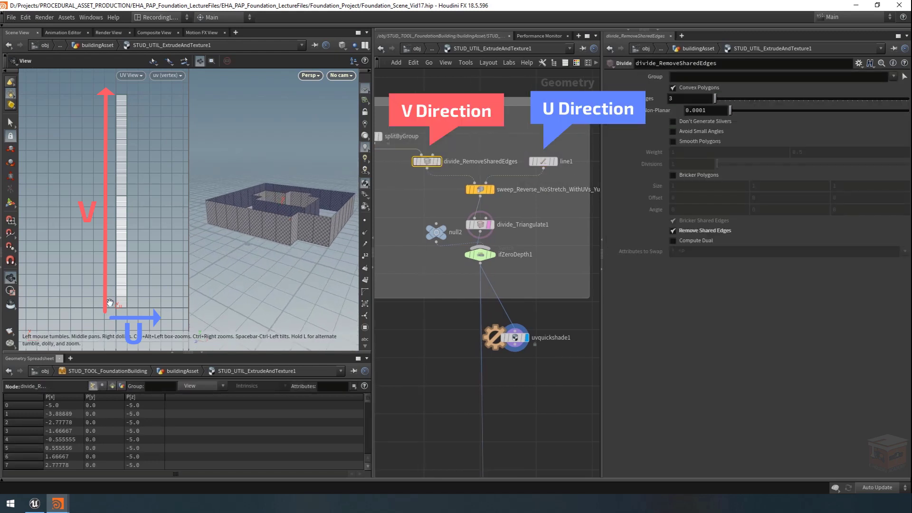
Step: Insert a UV Transform node on the wire after ifZeroDepth1 and connect its output to the UV Quick Shade node
{"action": "middle_click_drag", "start_coordinate": [547, 399], "coordinate": [538, 383]}
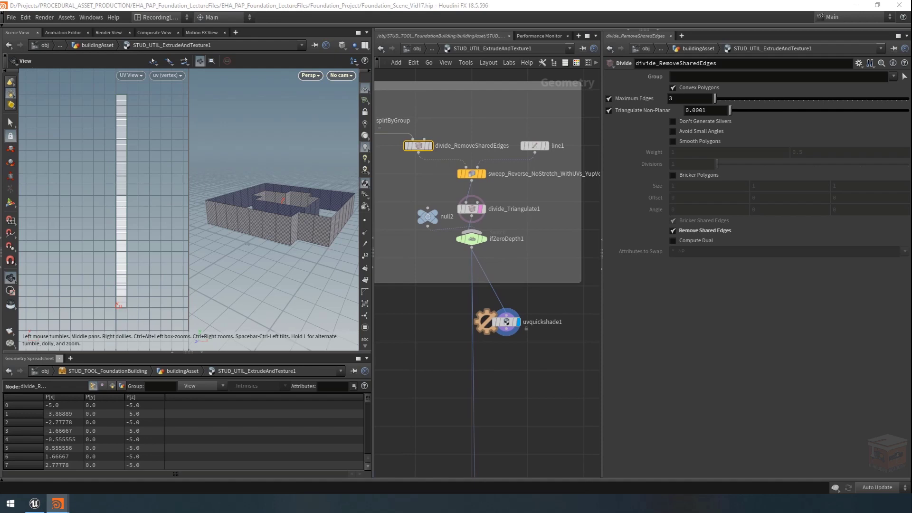
{"action": "middle_click_drag", "start_coordinate": [546, 374], "coordinate": [548, 373]}
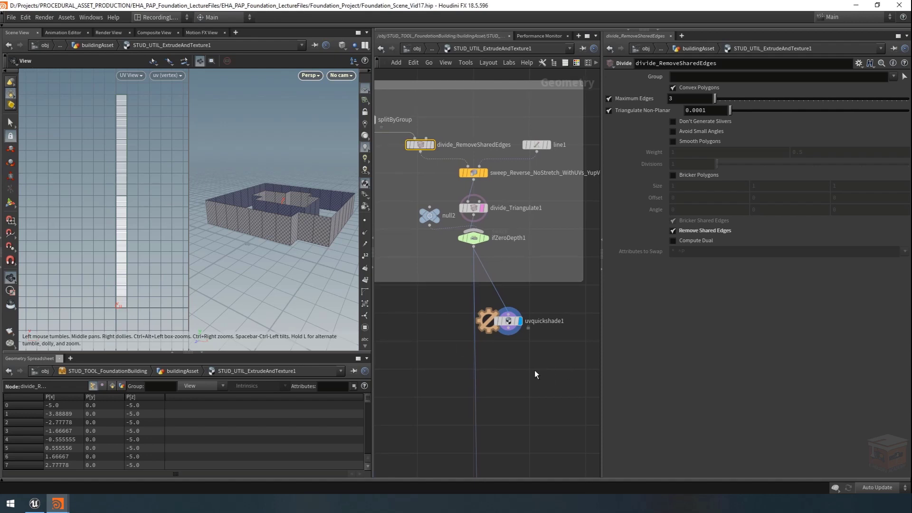
{"action": "key", "text": "Tab"}
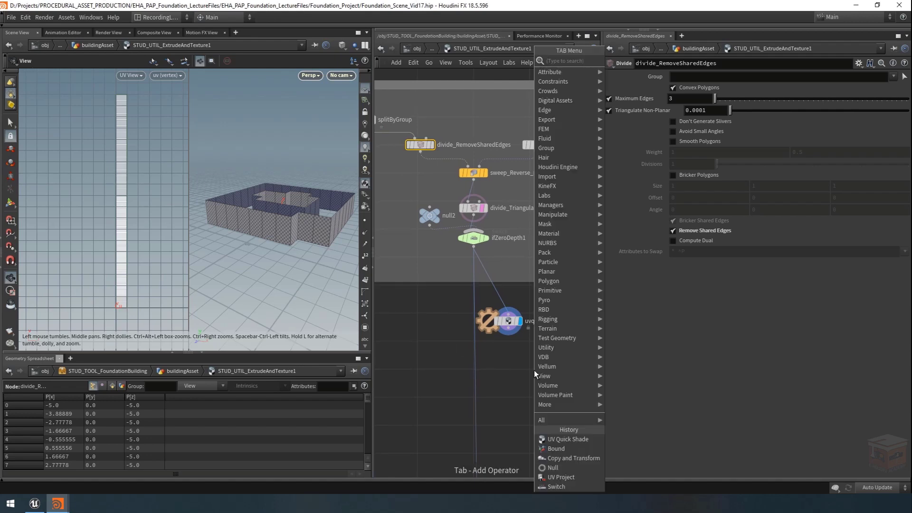
{"action": "type", "text": "uv tra"}
{"action": "key", "text": "Return"}
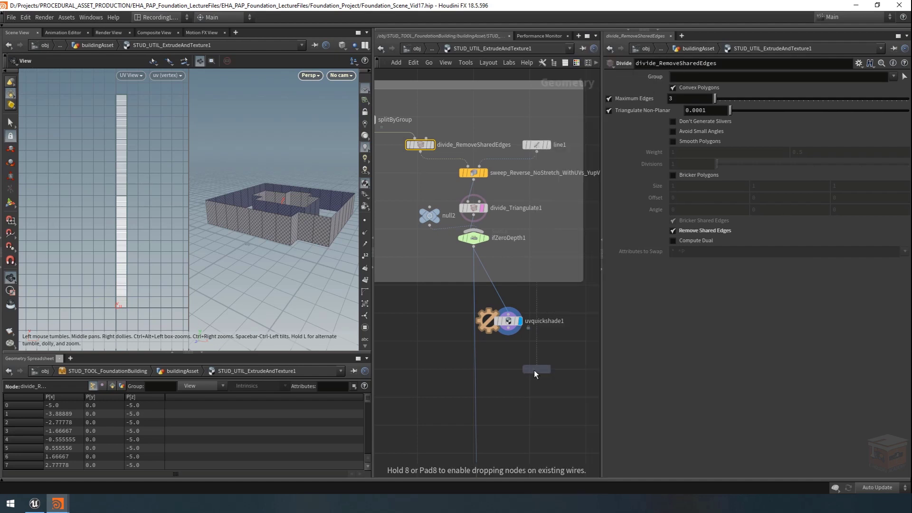
{"action": "left_click", "coordinate": [427, 354]}
{"action": "left_click_drag", "start_coordinate": [475, 344], "coordinate": [442, 357]}
{"action": "left_click_drag", "start_coordinate": [508, 321], "coordinate": [487, 385]}
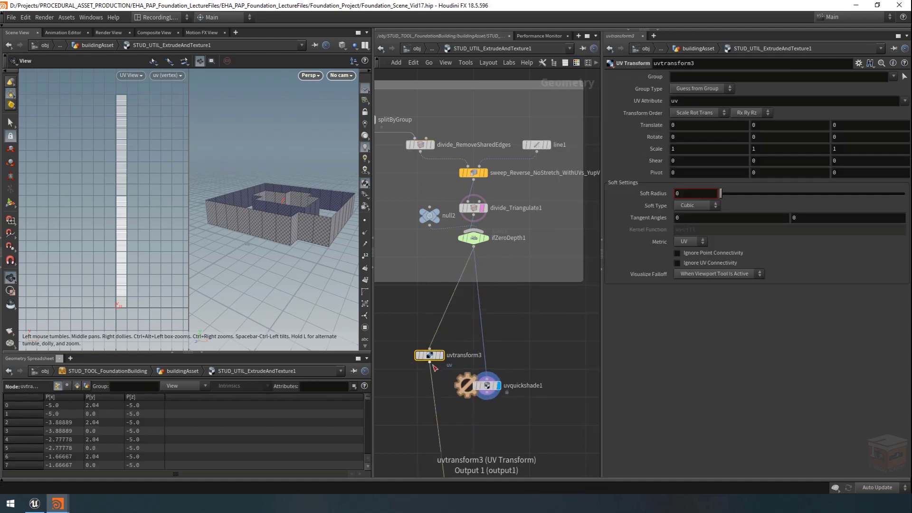
{"action": "left_click_drag", "start_coordinate": [430, 357], "coordinate": [453, 357]}
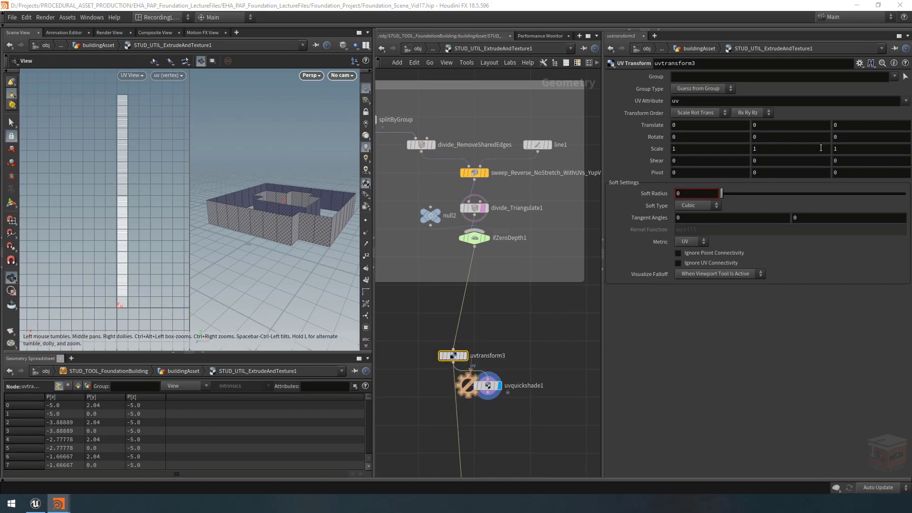
Step: Set the UV Transform's Z rotation to 90 so the side UVs run horizontally, checking the grid texture on the walls
{"action": "middle_click_drag", "start_coordinate": [844, 136], "coordinate": [419, 182]}
{"action": "right_click_drag", "start_coordinate": [240, 231], "coordinate": [405, 221]}
{"action": "middle_click_drag", "start_coordinate": [332, 221], "coordinate": [227, 214]}
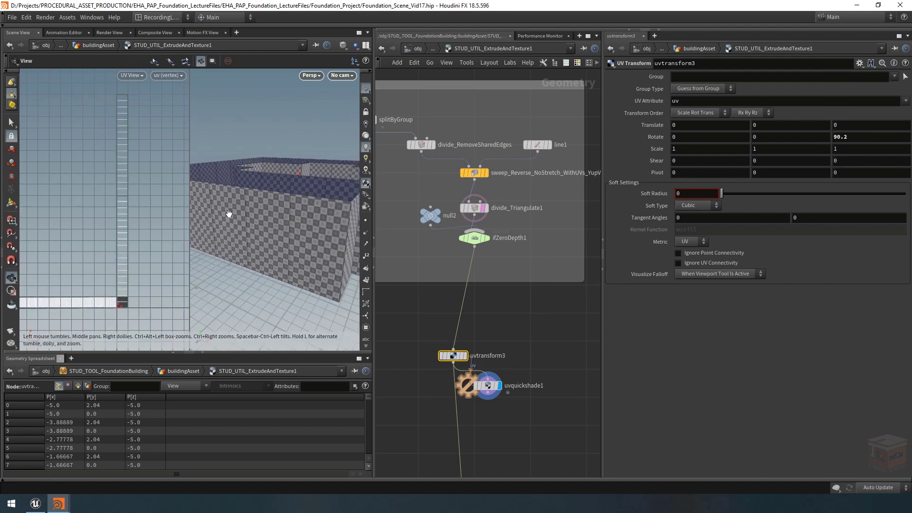
{"action": "right_click_drag", "start_coordinate": [262, 219], "coordinate": [323, 219]}
{"action": "left_click_drag", "start_coordinate": [324, 219], "coordinate": [255, 217]}
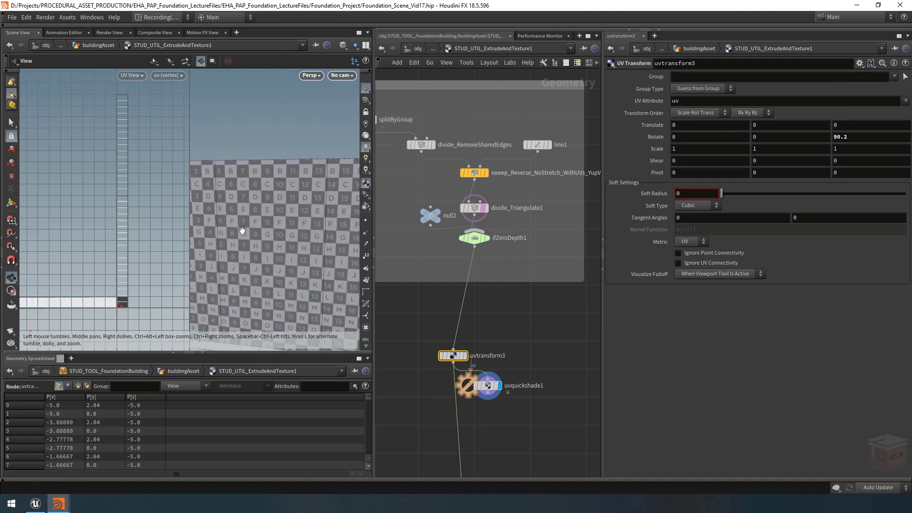
{"action": "left_click", "coordinate": [864, 136]}
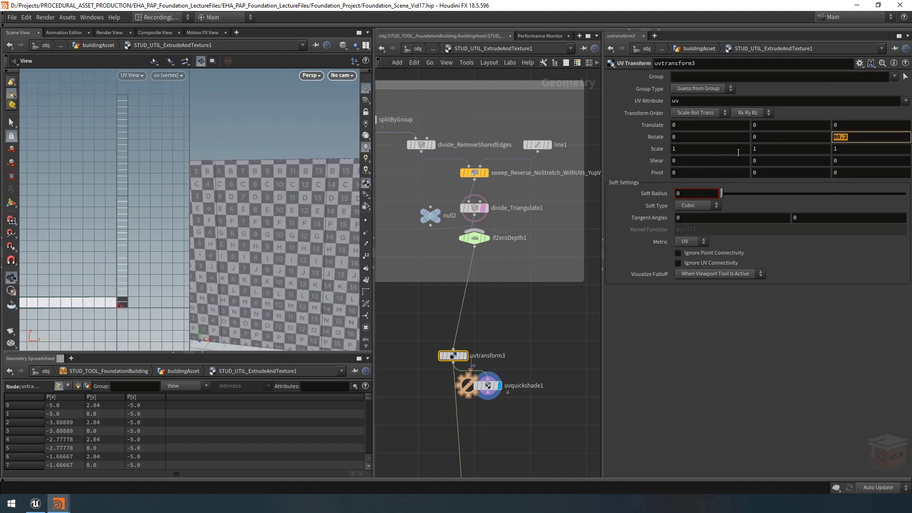
{"action": "type", "text": "90"}
{"action": "key", "text": "Return"}
Step: Open the type properties of STUD_UTIL_ExtrudeAndTexture and collapse the Top UVs and Bottom UVs folders in the existing parameters
{"action": "scroll", "coordinate": [498, 338], "scroll_direction": "down", "scroll_amount": 2}
{"action": "scroll", "coordinate": [498, 339], "scroll_direction": "down", "scroll_amount": 3}
{"action": "middle_click_drag", "start_coordinate": [511, 322], "coordinate": [557, 279]}
{"action": "scroll", "coordinate": [532, 298], "scroll_direction": "down", "scroll_amount": 2}
{"action": "scroll", "coordinate": [557, 279], "scroll_direction": "up", "scroll_amount": 4}
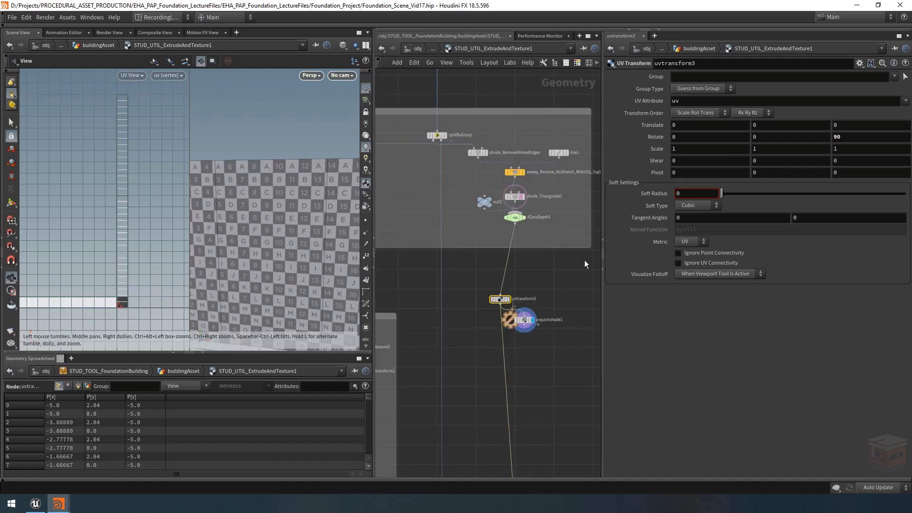
{"action": "right_click", "coordinate": [468, 46]}
{"action": "left_click", "coordinate": [487, 301]}
{"action": "left_click_drag", "start_coordinate": [466, 61], "coordinate": [334, 51]}
{"action": "scroll", "coordinate": [237, 280], "scroll_direction": "down", "scroll_amount": 7}
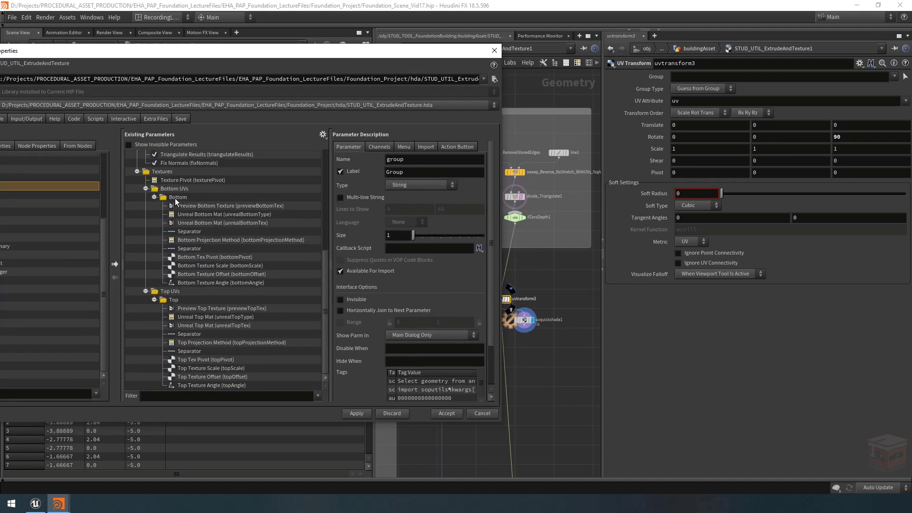
{"action": "left_click", "coordinate": [146, 291]}
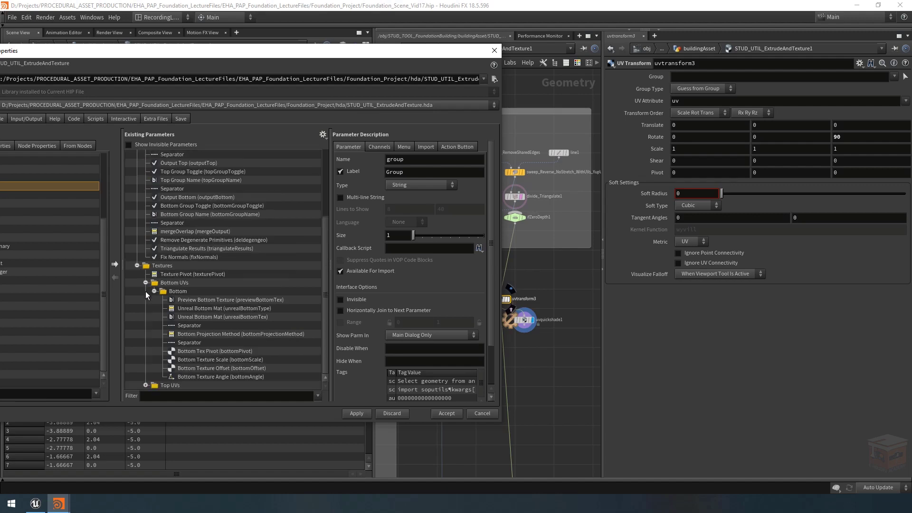
{"action": "left_click", "coordinate": [146, 282]}
{"action": "left_click_drag", "start_coordinate": [253, 51], "coordinate": [394, 46]}
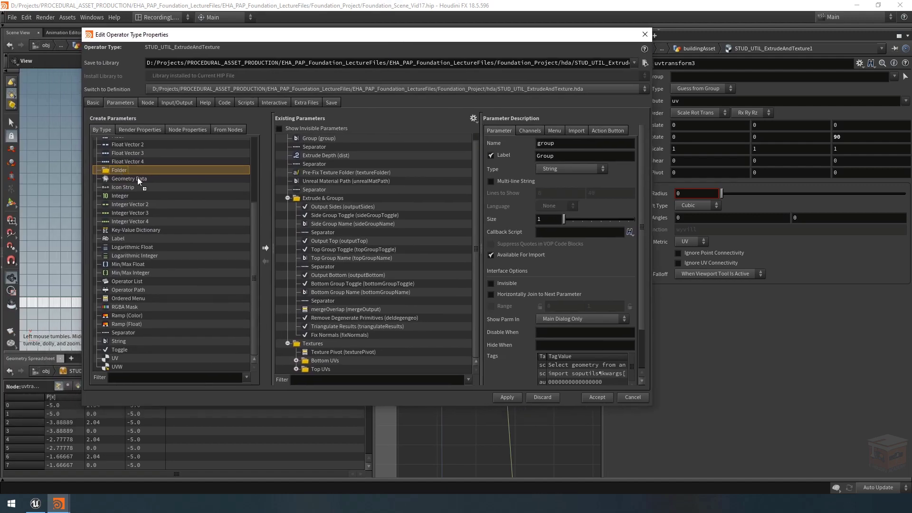
Step: Add a collapsible folder labelled Side UVs inside the Textures folder, directly above Bottom UVs
{"action": "left_click_drag", "start_coordinate": [138, 177], "coordinate": [312, 351]}
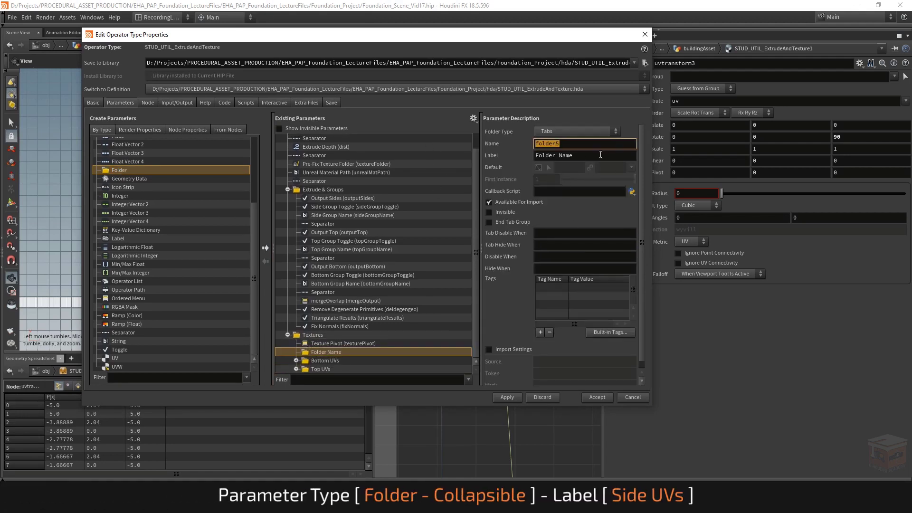
{"action": "key", "text": "Tab"}
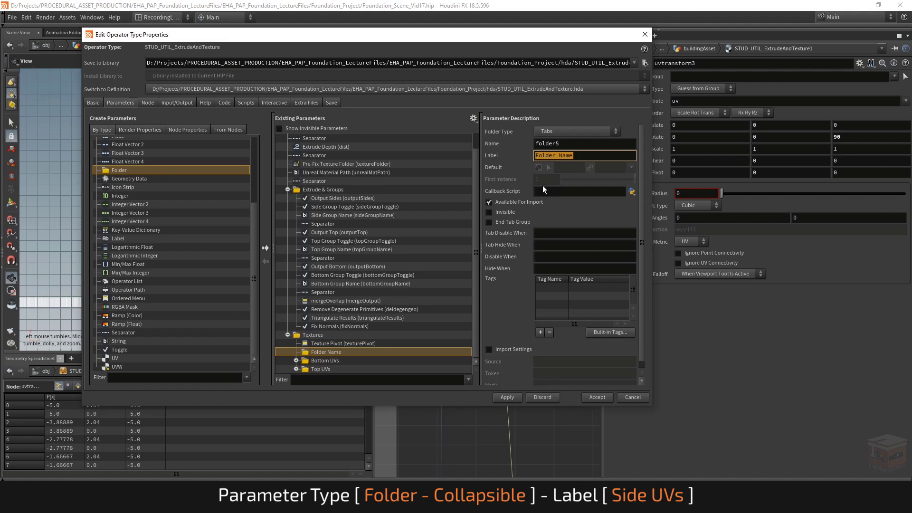
{"action": "type", "text": "Side UVs"}
{"action": "key", "text": "Return"}
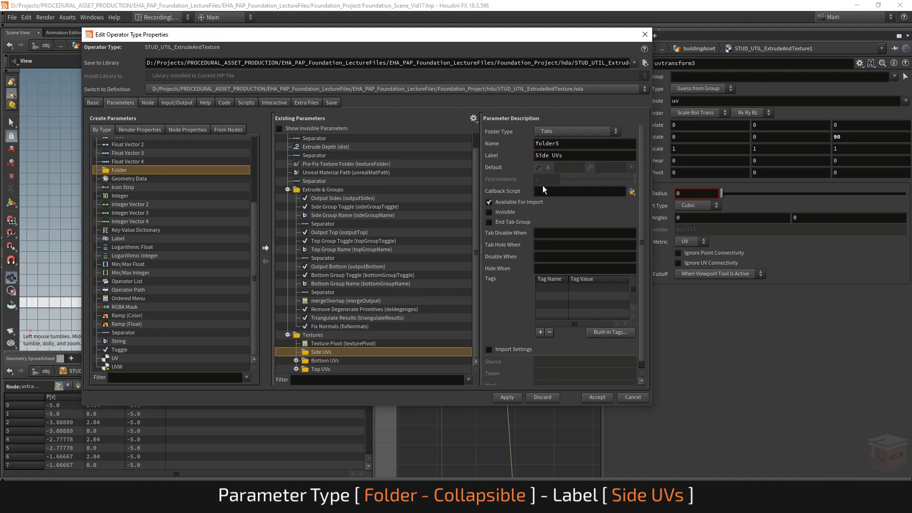
{"action": "left_click", "coordinate": [572, 131]}
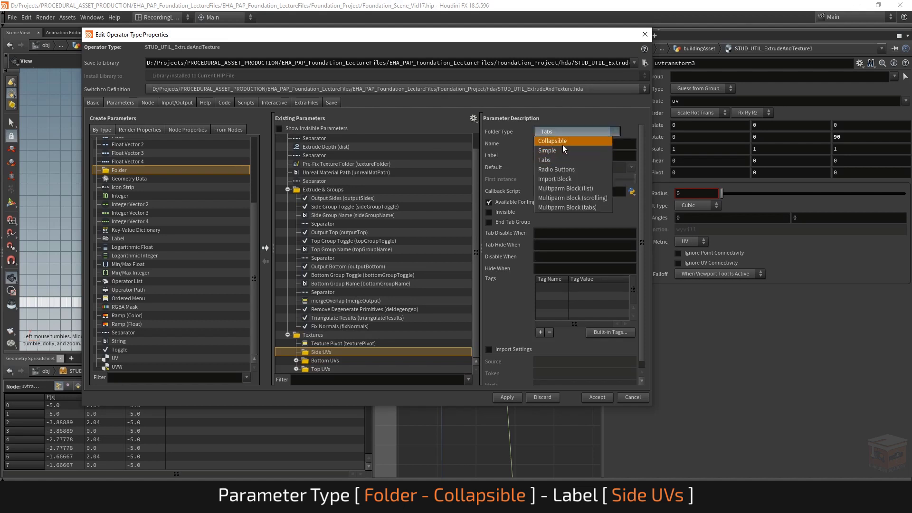
{"action": "left_click", "coordinate": [558, 140]}
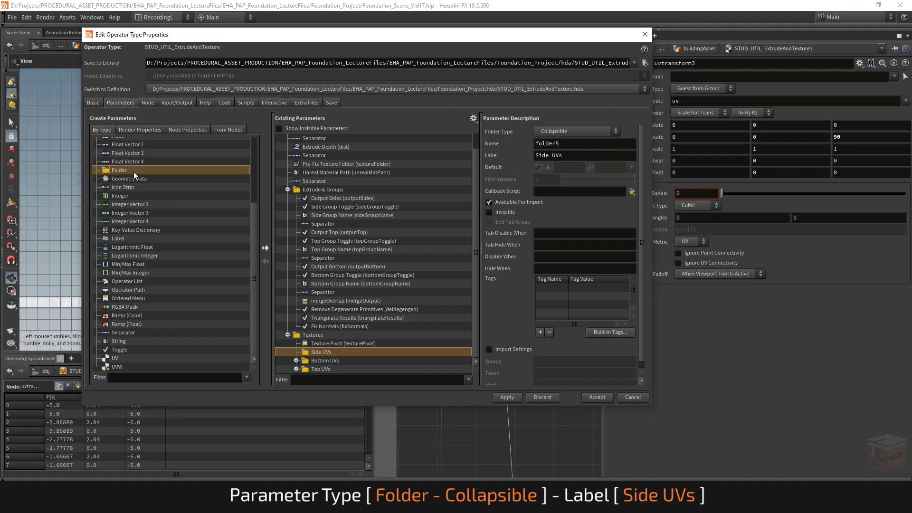
Step: Add a Simple folder labelled Sides inside the Side UVs folder, and expand the Bottom UVs folder
{"action": "left_click_drag", "start_coordinate": [133, 172], "coordinate": [335, 351]}
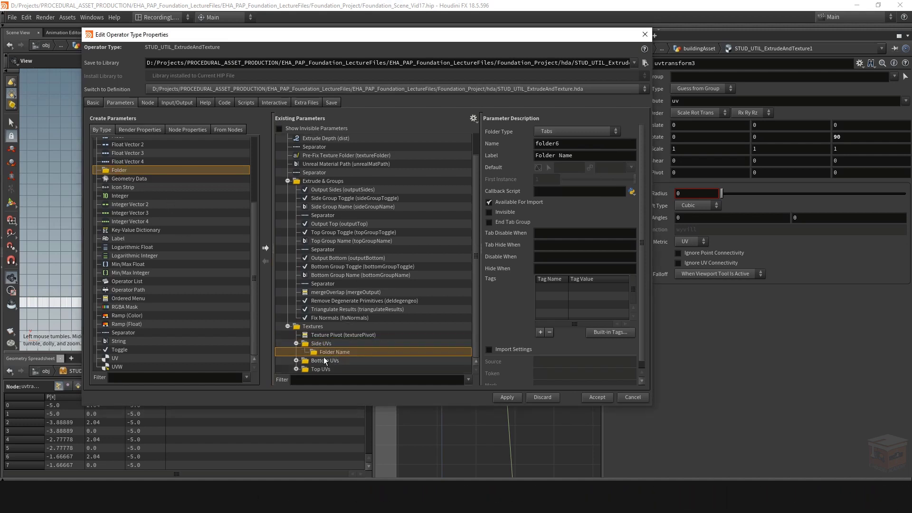
{"action": "left_click", "coordinate": [296, 360]}
{"action": "triple_click", "coordinate": [560, 155]}
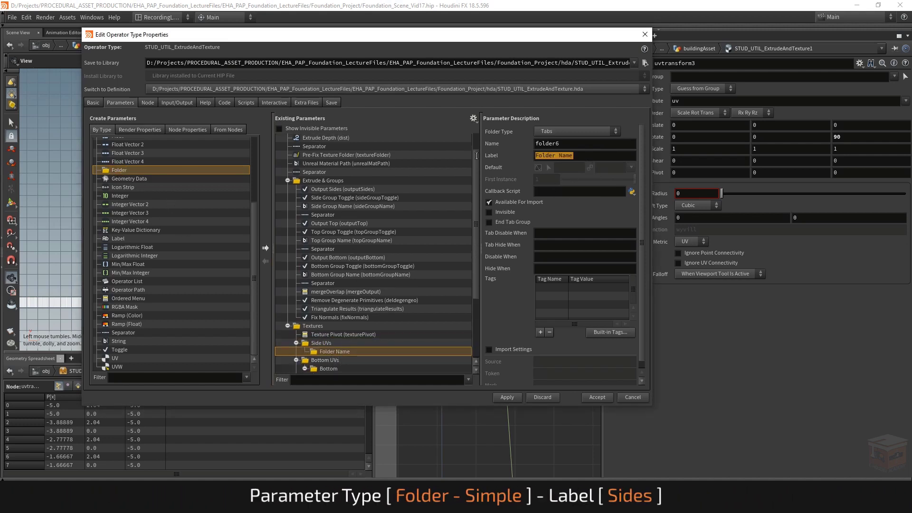
{"action": "type", "text": "Sides"}
{"action": "key", "text": "Return"}
{"action": "left_click", "coordinate": [561, 129]}
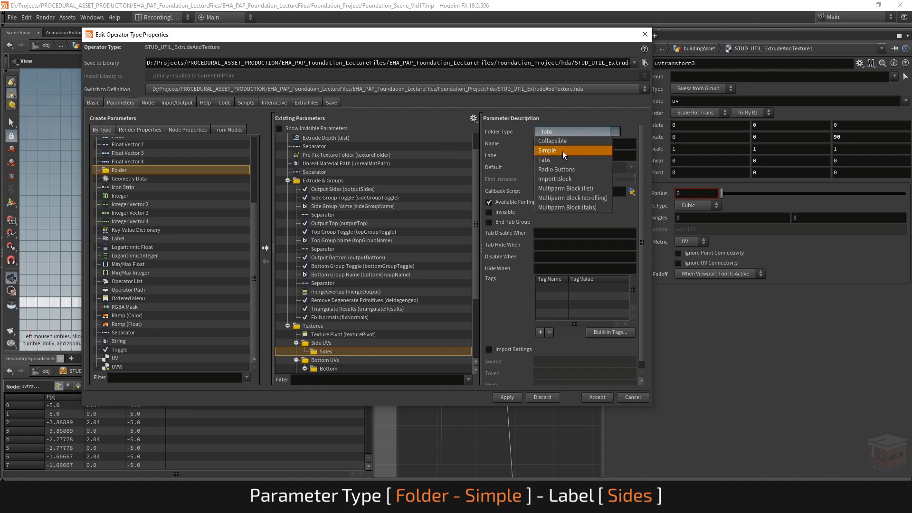
{"action": "left_click", "coordinate": [563, 151]}
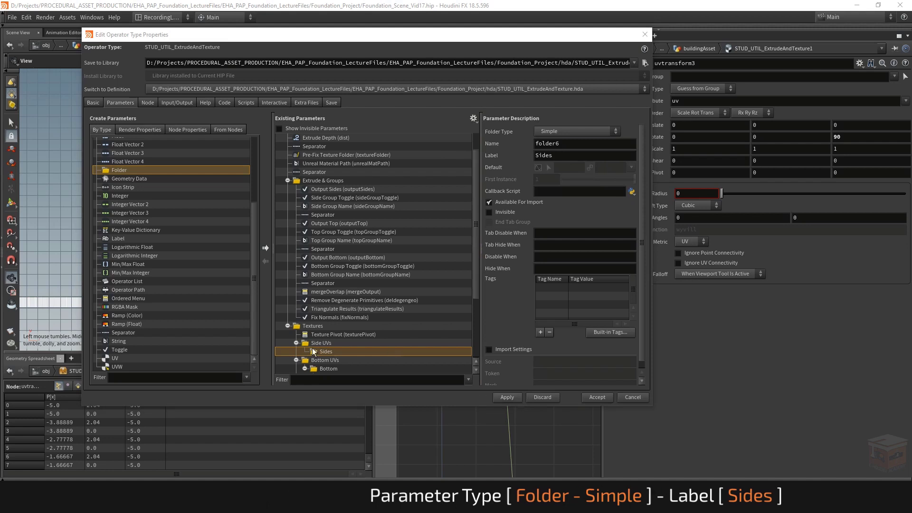
Step: Copy all parameters of the Bottom folder, from Preview Bottom Texture to Bottom Texture Angle, into the Sides folder
{"action": "scroll", "coordinate": [397, 311], "scroll_direction": "down", "scroll_amount": 4}
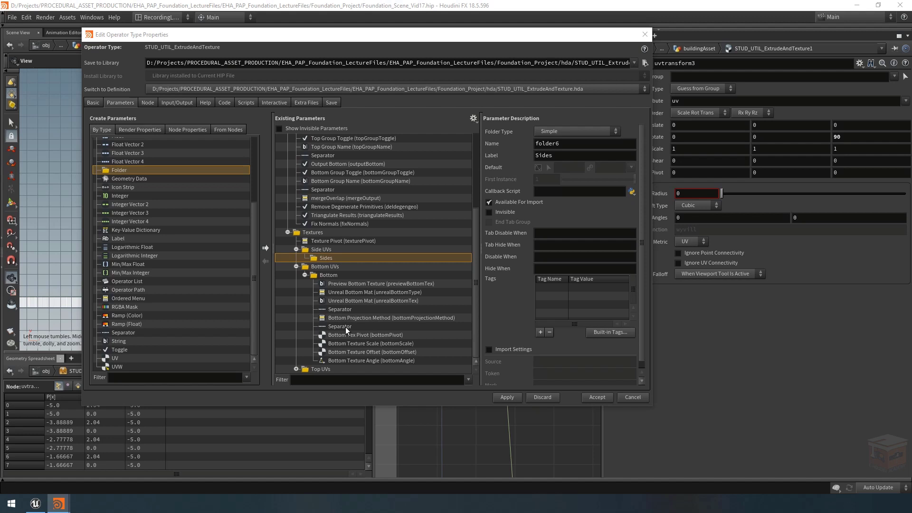
{"action": "left_click", "coordinate": [343, 362]}
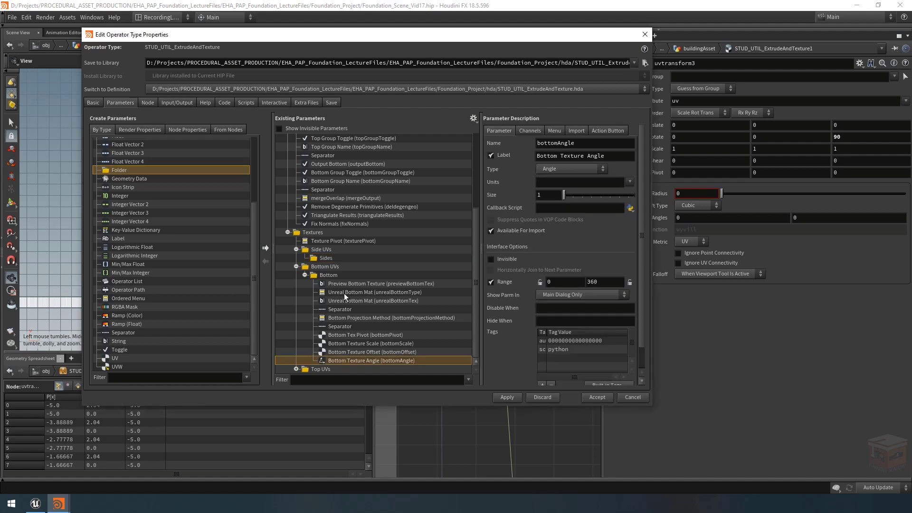
{"action": "left_click", "coordinate": [337, 285], "text": "shift"}
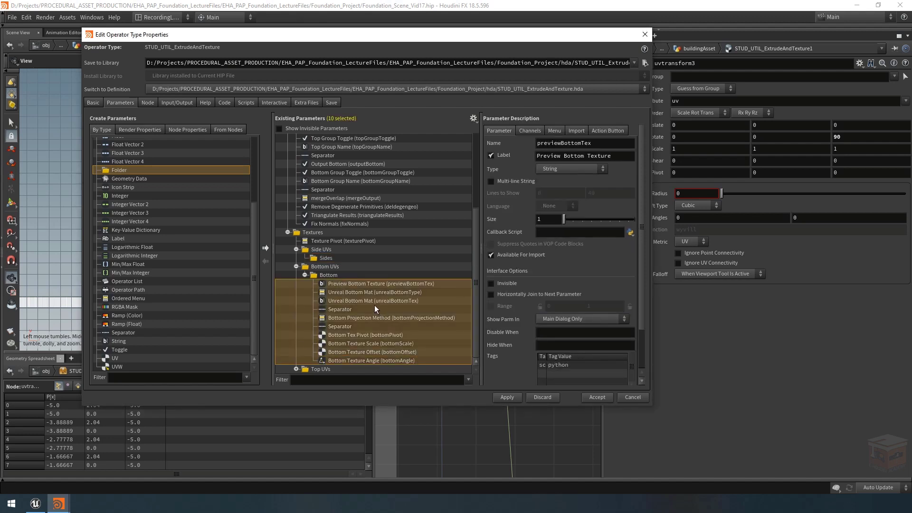
{"action": "left_click", "coordinate": [326, 258]}
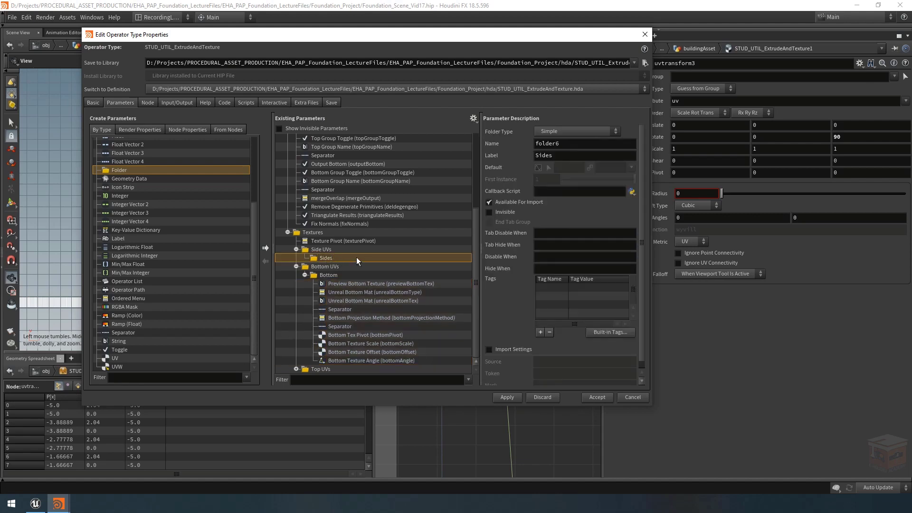
{"action": "key", "text": "ctrl+v"}
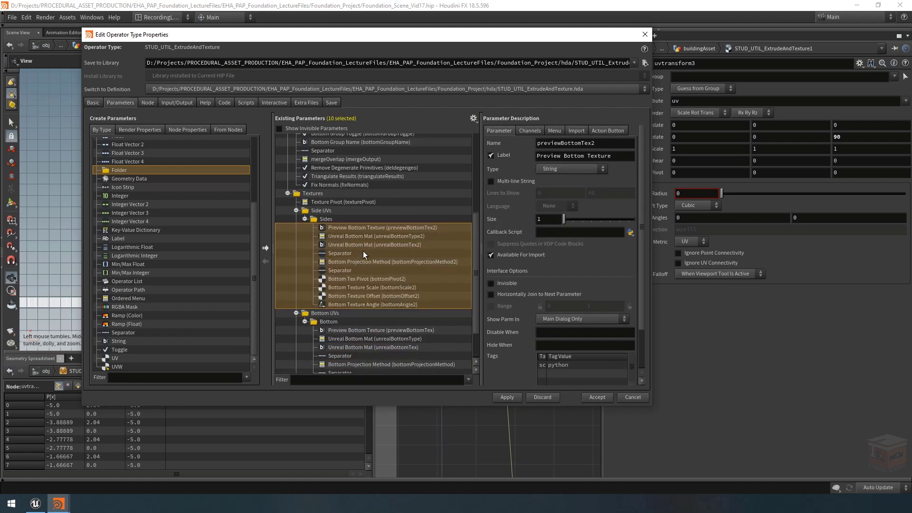
Step: Rename the copied Preview Bottom Texture parameter to previewSideTex with the label Preview Side Texture
{"action": "left_click", "coordinate": [371, 235]}
{"action": "left_click", "coordinate": [346, 227]}
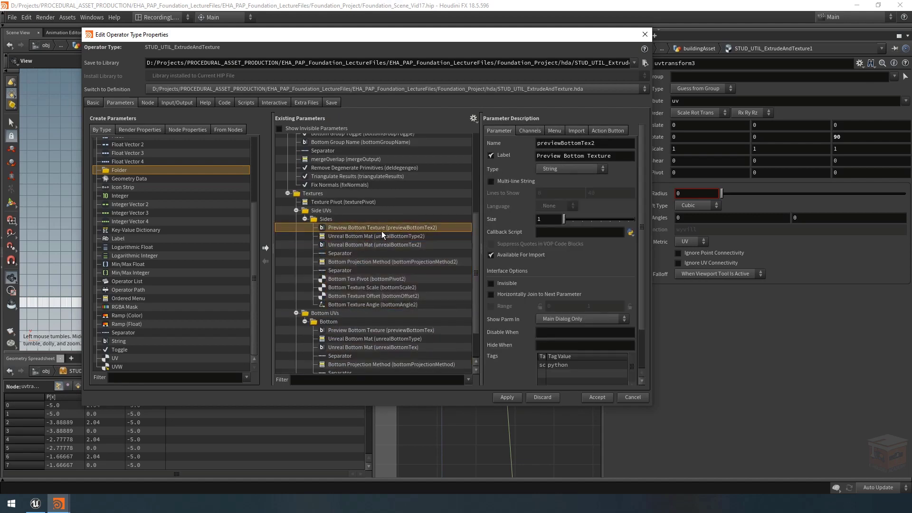
{"action": "left_click", "coordinate": [607, 142]}
{"action": "key", "text": "BackSpace"}
{"action": "key", "text": "Left"}
{"action": "key", "text": "Left"}
{"action": "key", "text": "Left"}
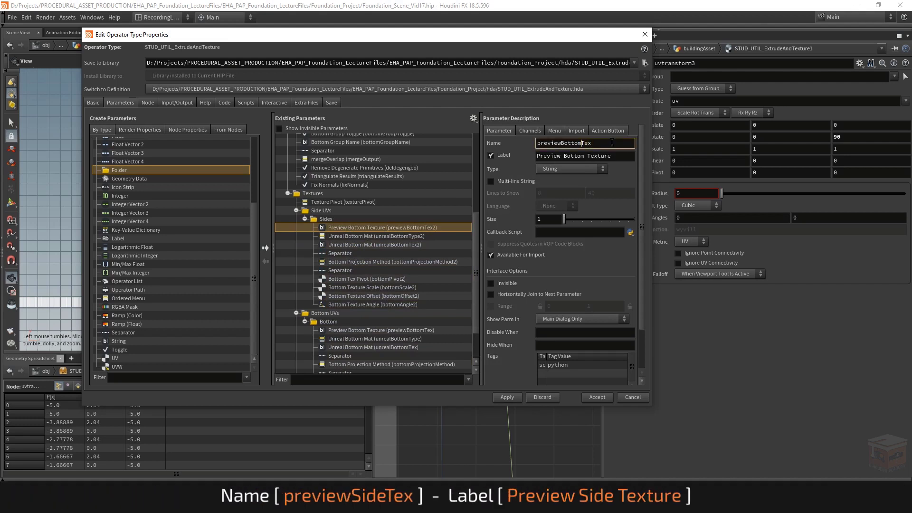
{"action": "key", "text": "BackSpace"}
{"action": "key", "text": "BackSpace"}
{"action": "key", "text": "BackSpace"}
{"action": "key", "text": "BackSpace"}
{"action": "key", "text": "BackSpace"}
{"action": "key", "text": "BackSpace"}
{"action": "type", "text": "Side"}
{"action": "double_click", "coordinate": [586, 156]}
{"action": "type", "text": "Side"}
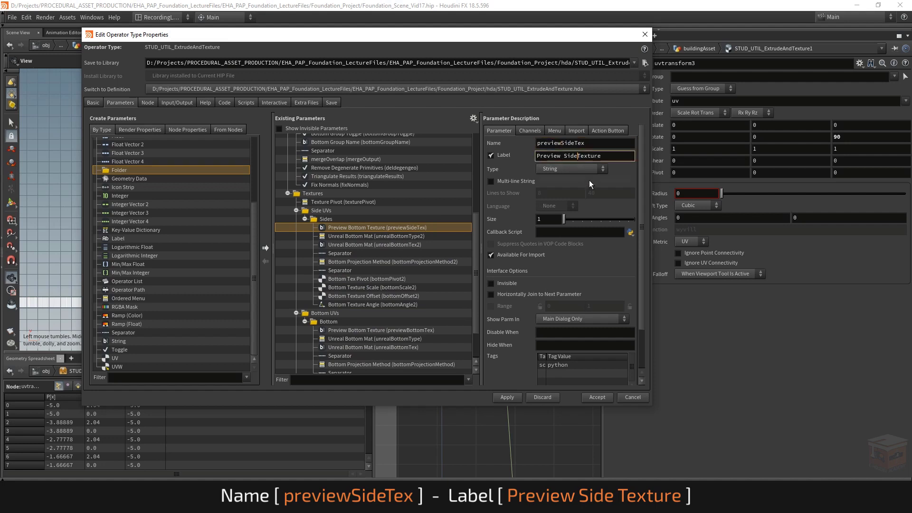
{"action": "key", "text": "Return"}
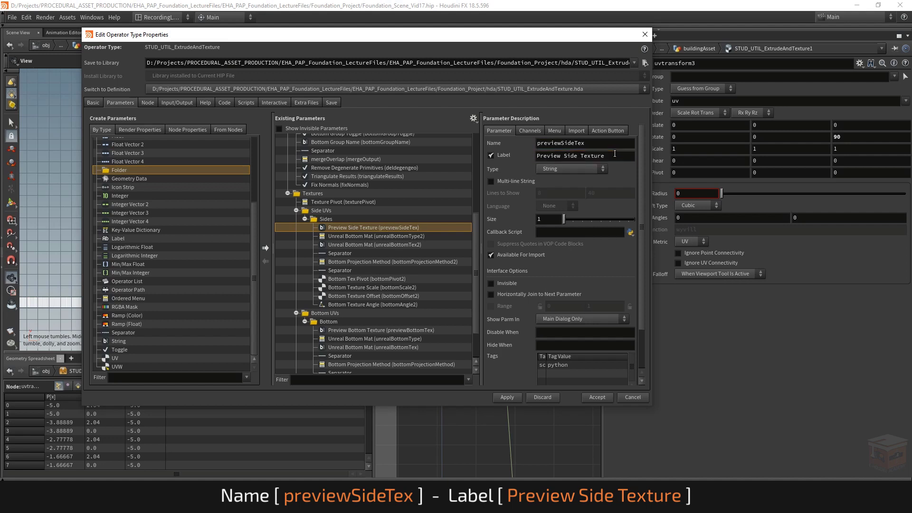
Step: Rename the copied unrealBottomType2 parameter to unrealSideType and label it Unreal Side Mat
{"action": "left_click", "coordinate": [601, 143]}
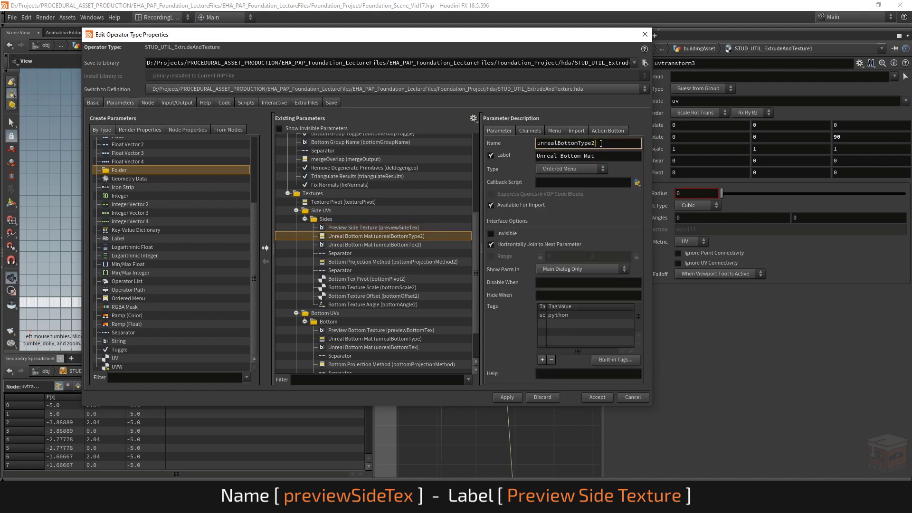
{"action": "key", "text": "BackSpace"}
{"action": "left_click_drag", "start_coordinate": [579, 143], "coordinate": [557, 143]}
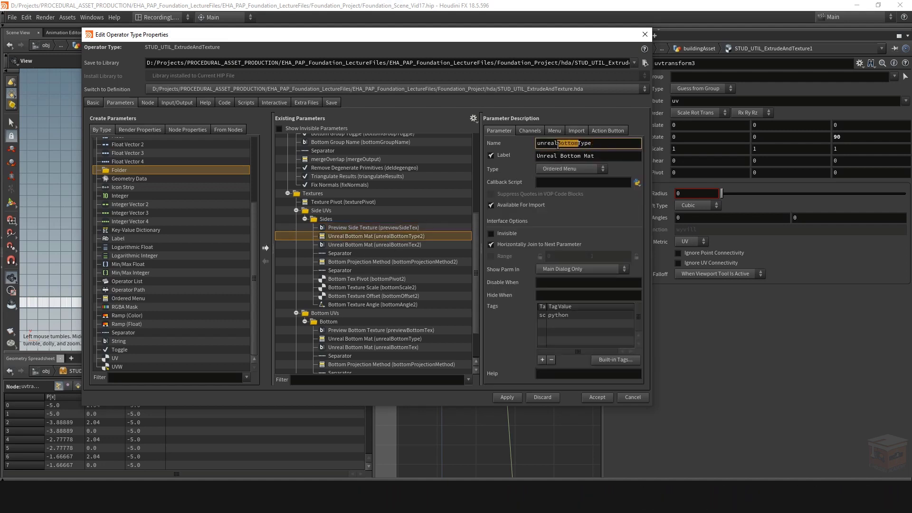
{"action": "type", "text": "Side"}
{"action": "double_click", "coordinate": [565, 156]}
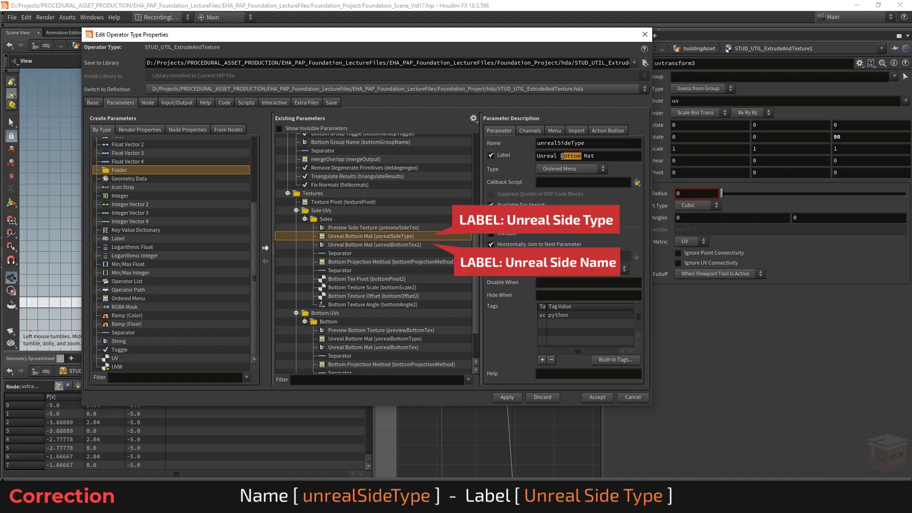
{"action": "type", "text": "Side"}
{"action": "key", "text": "Return"}
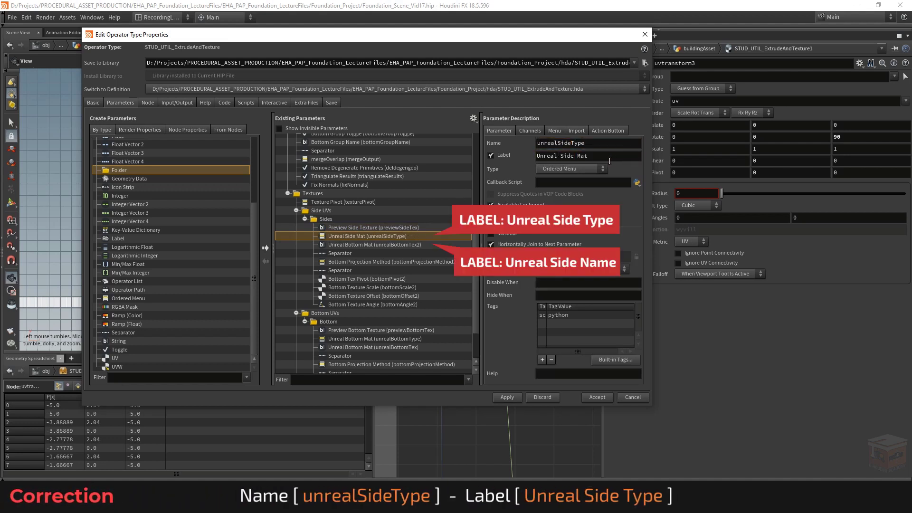
Step: Rename the copied unrealBottomTex2 parameter to unrealSideTex and label it Unreal Side Mat
{"action": "left_click", "coordinate": [397, 244]}
{"action": "left_click_drag", "start_coordinate": [578, 143], "coordinate": [558, 144]}
{"action": "type", "text": "Side"}
{"action": "key", "text": "Return"}
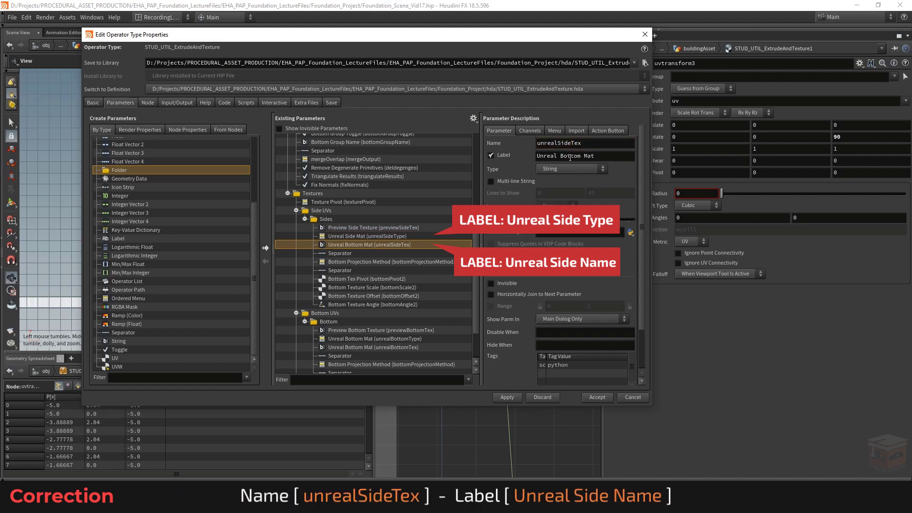
{"action": "left_click_drag", "start_coordinate": [581, 156], "coordinate": [560, 156]}
{"action": "type", "text": "Side"}
{"action": "key", "text": "Return"}
Step: Rename the copied Bottom Projection Method parameter to sideProjectionMethod with the label Side Projection Method
{"action": "left_click", "coordinate": [374, 263]}
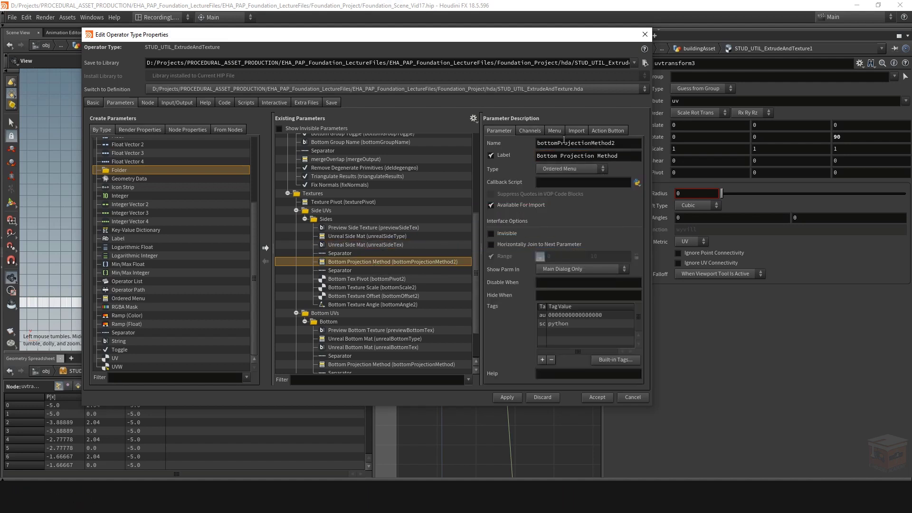
{"action": "left_click_drag", "start_coordinate": [556, 144], "coordinate": [497, 147]}
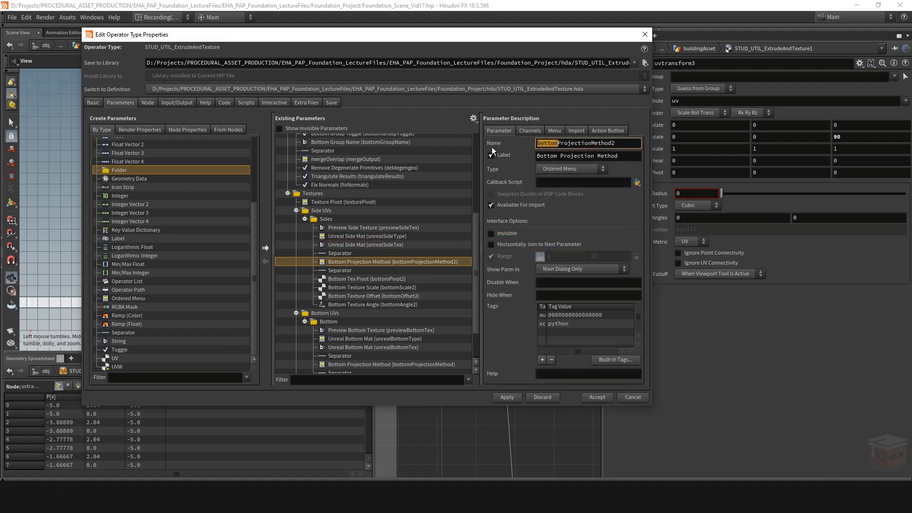
{"action": "type", "text": "side"}
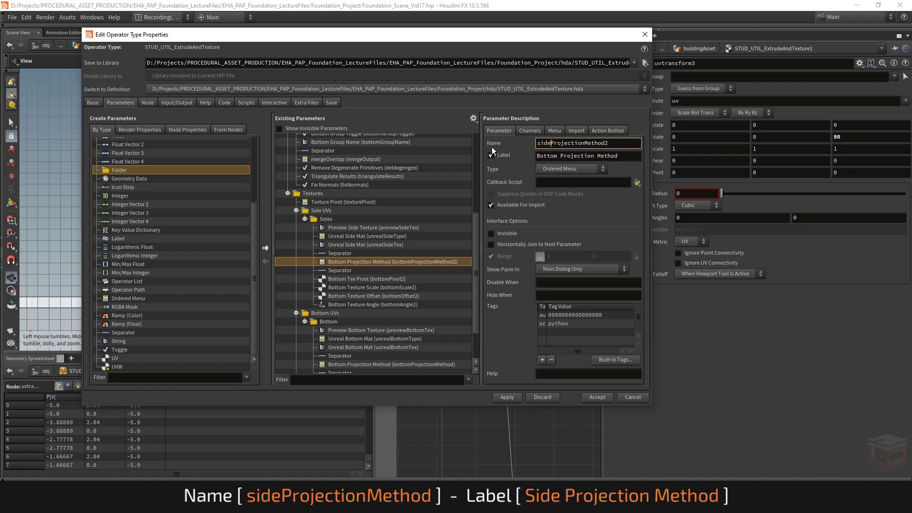
{"action": "key", "text": "End"}
{"action": "key", "text": "BackSpace"}
{"action": "key", "text": "Return"}
{"action": "left_click_drag", "start_coordinate": [556, 158], "coordinate": [465, 166]}
{"action": "type", "text": "Side"}
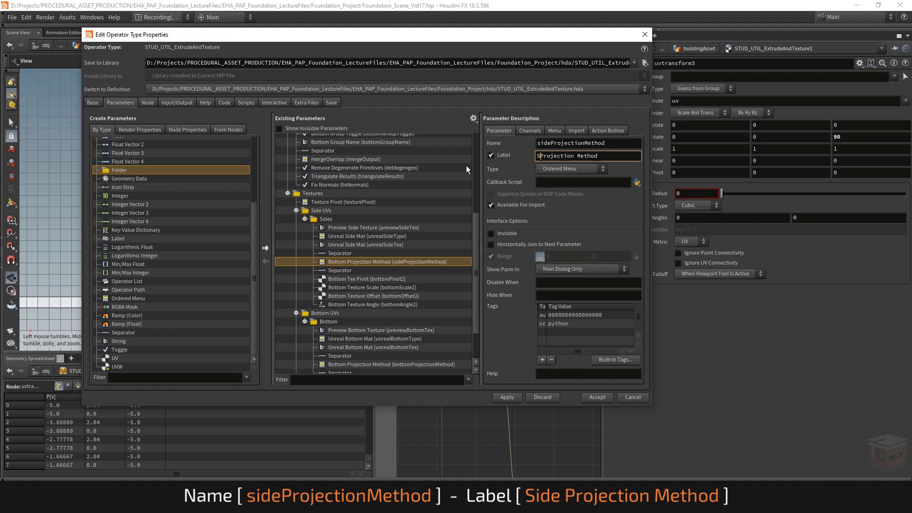
{"action": "key", "text": "Return"}
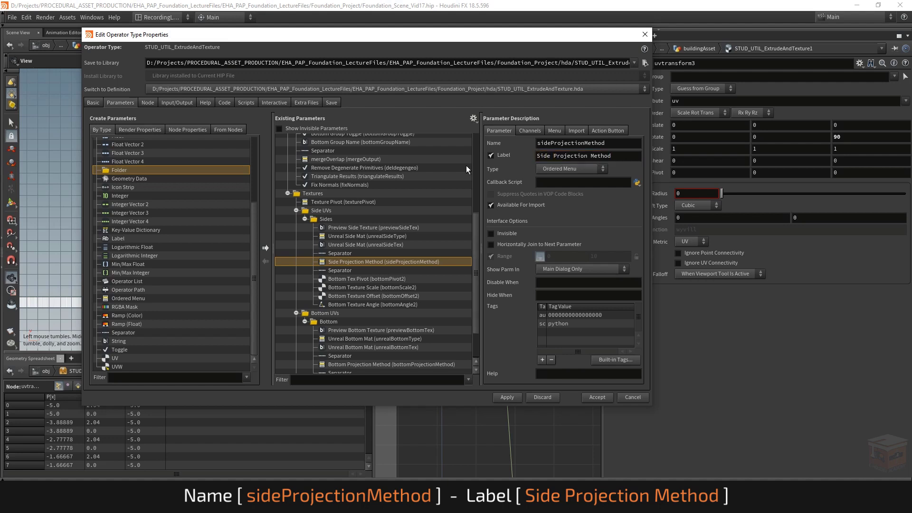
Step: Add a menu item with token 0 and label Sweep Around ahead of Ortogonal Projection in Side Projection Method
{"action": "left_click", "coordinate": [553, 130]}
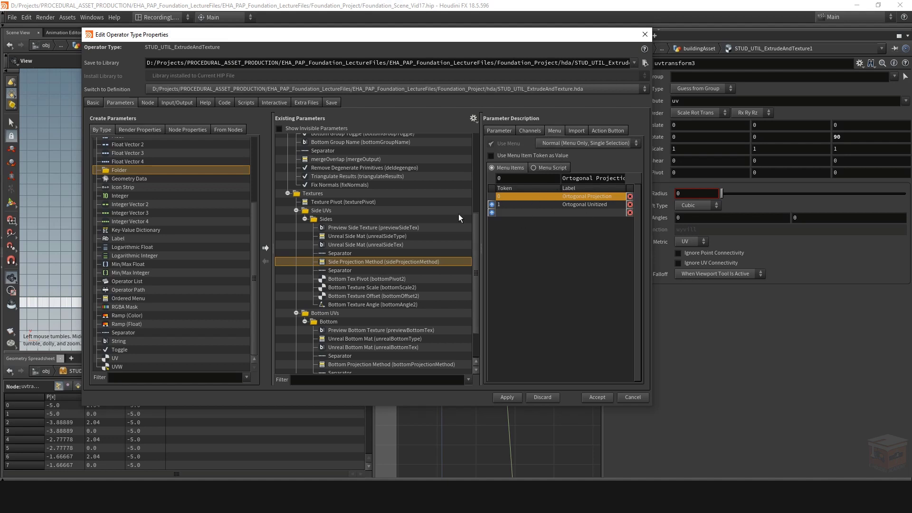
{"action": "left_click", "coordinate": [532, 213]}
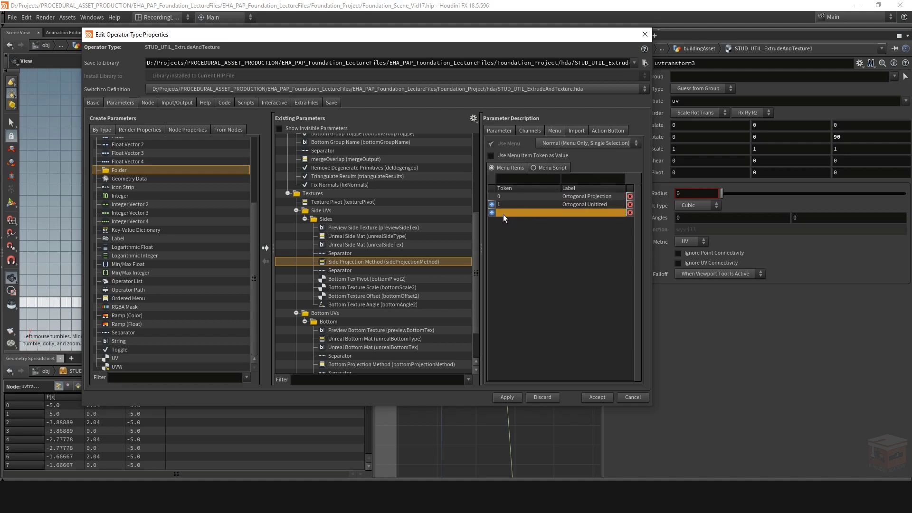
{"action": "left_click", "coordinate": [515, 179]}
{"action": "type", "text": "0"}
{"action": "key", "text": "Return"}
{"action": "left_click", "coordinate": [492, 212]}
{"action": "left_click", "coordinate": [492, 204]}
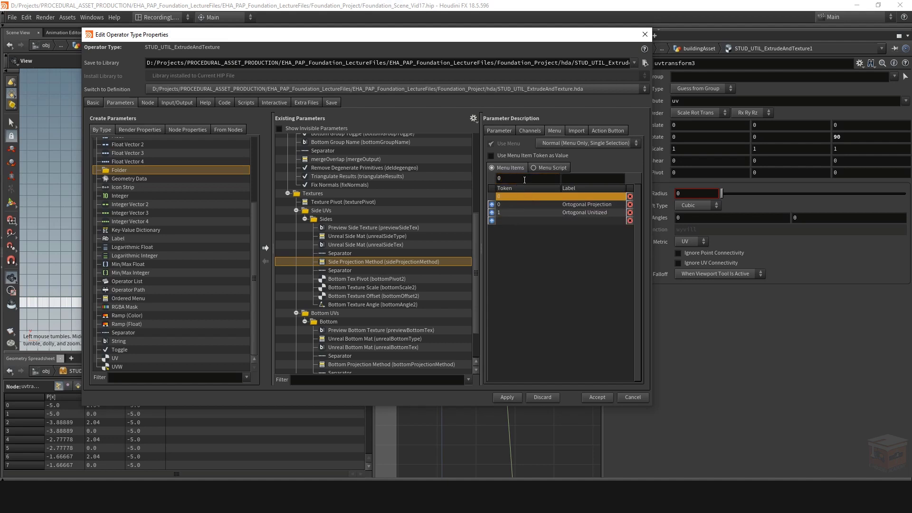
{"action": "left_click", "coordinate": [599, 178]}
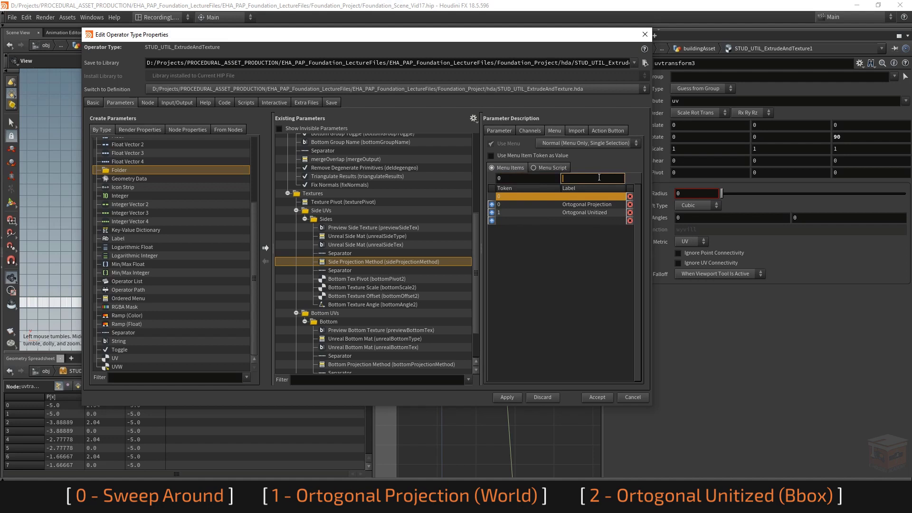
{"action": "type", "text": "Sweep Around"}
{"action": "key", "text": "Return"}
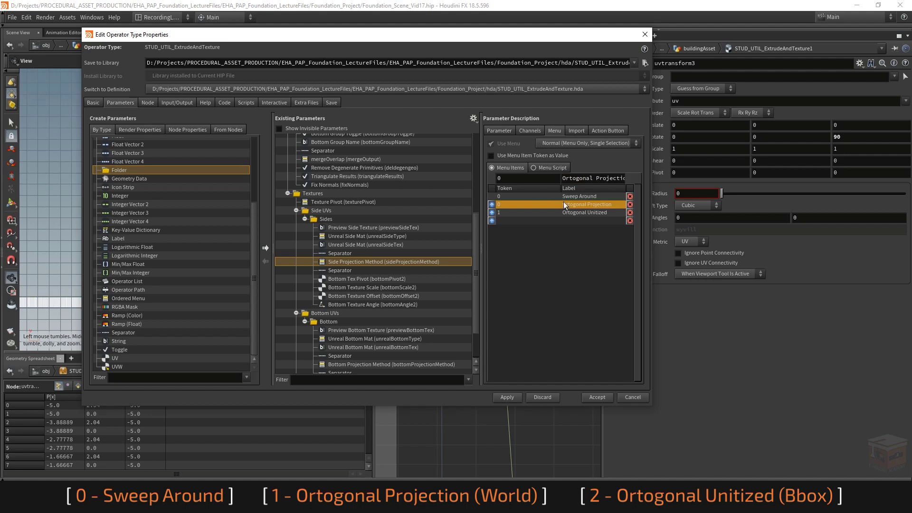
Step: Renumber the Side Projection Method menu tokens, setting Ortogonal Projection to 1 and Ortogonal Unitized to 2
{"action": "left_click", "coordinate": [579, 196]}
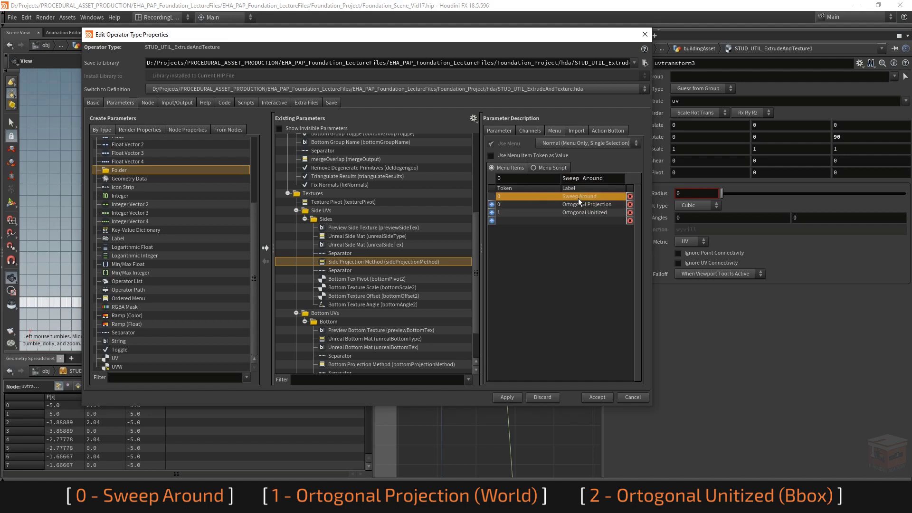
{"action": "left_click", "coordinate": [521, 204]}
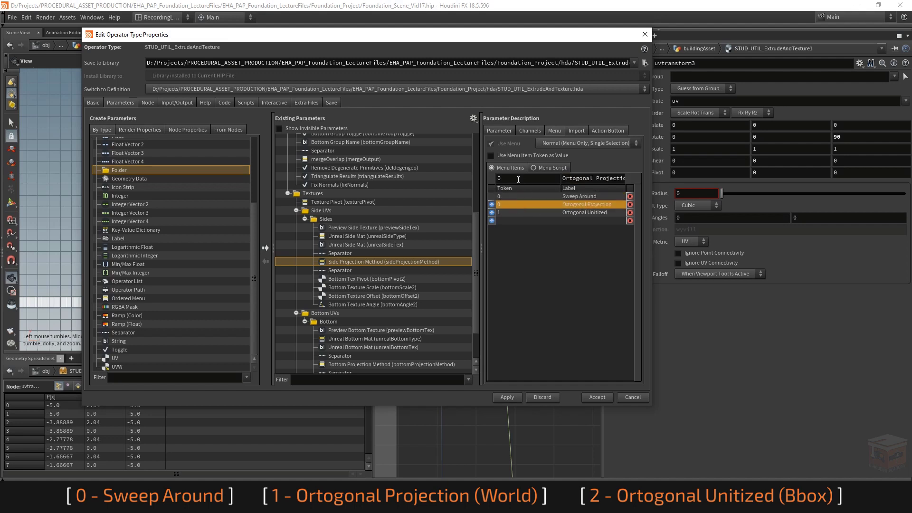
{"action": "type", "text": "1"}
{"action": "key", "text": "Return"}
{"action": "type", "text": "2"}
{"action": "key", "text": "Return"}
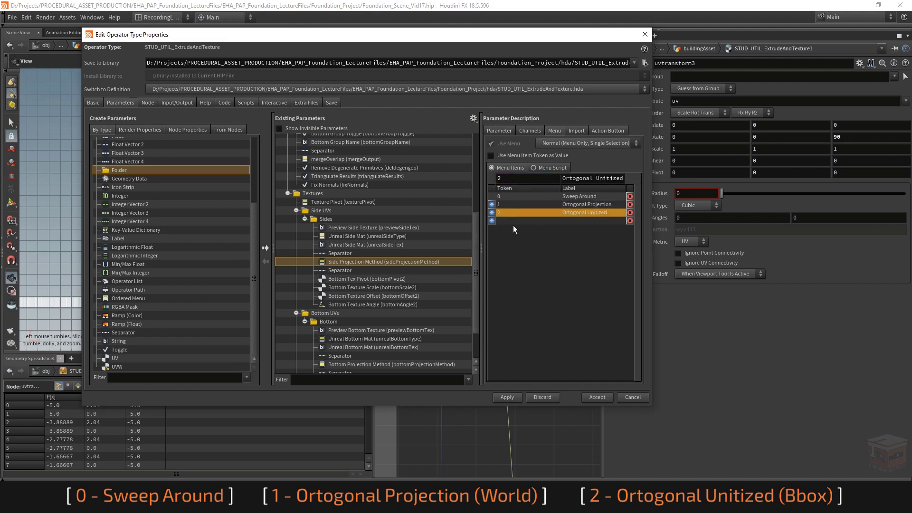
{"action": "left_click", "coordinate": [527, 220]}
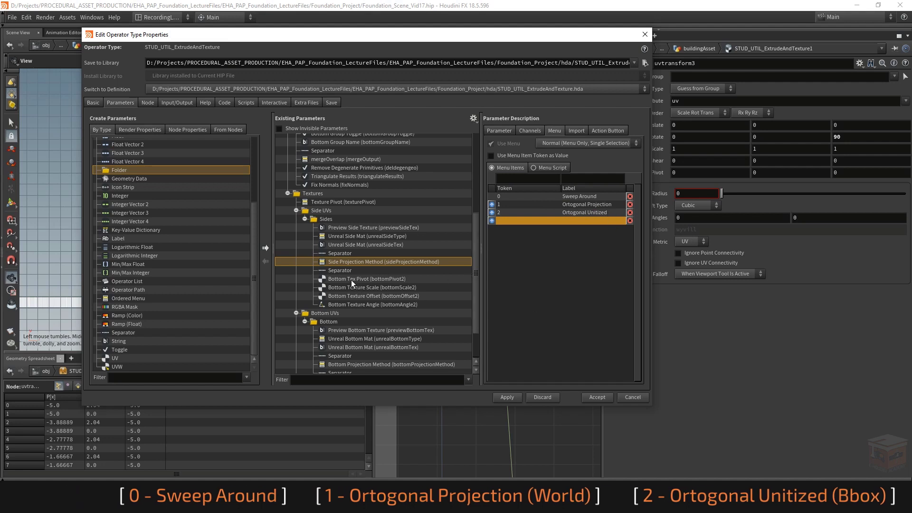
{"action": "left_click", "coordinate": [529, 131]}
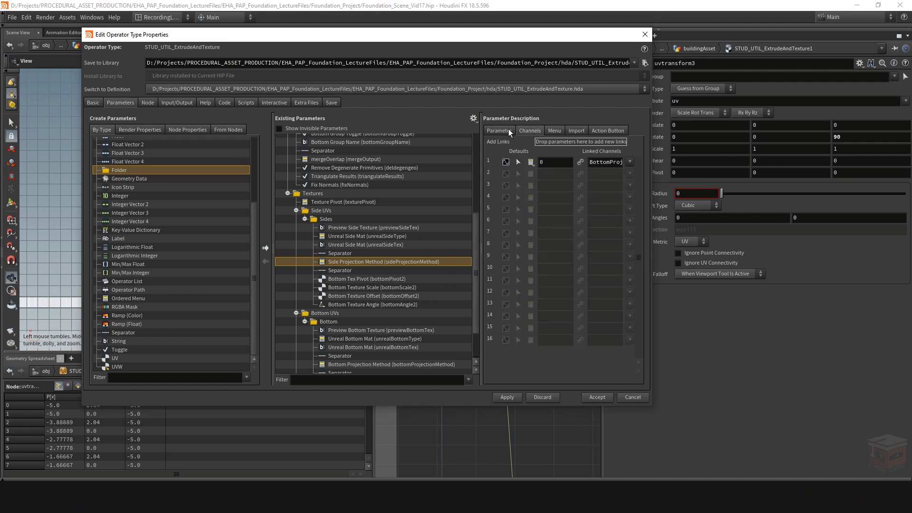
Step: Rename the copied bottomPivot2 parameter to sidePivot and label it Side Tex Pivot
{"action": "left_click", "coordinate": [499, 131]}
{"action": "left_click", "coordinate": [348, 279]}
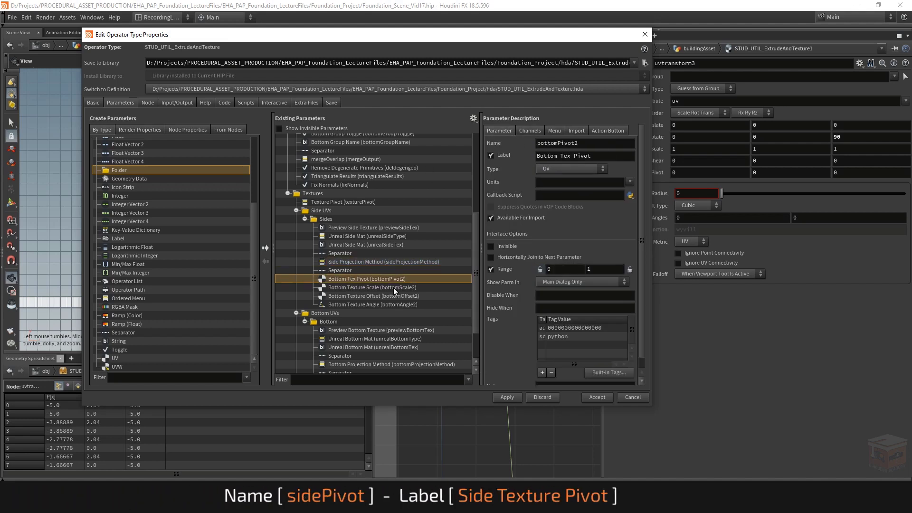
{"action": "left_click", "coordinate": [584, 143]}
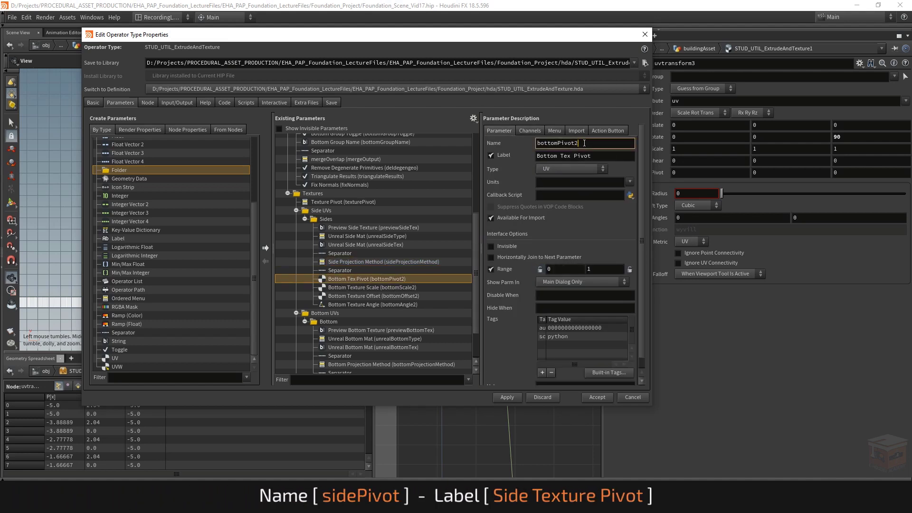
{"action": "left_click_drag", "start_coordinate": [557, 143], "coordinate": [537, 143]}
{"action": "type", "text": "sidePivot"}
{"action": "key", "text": "Return"}
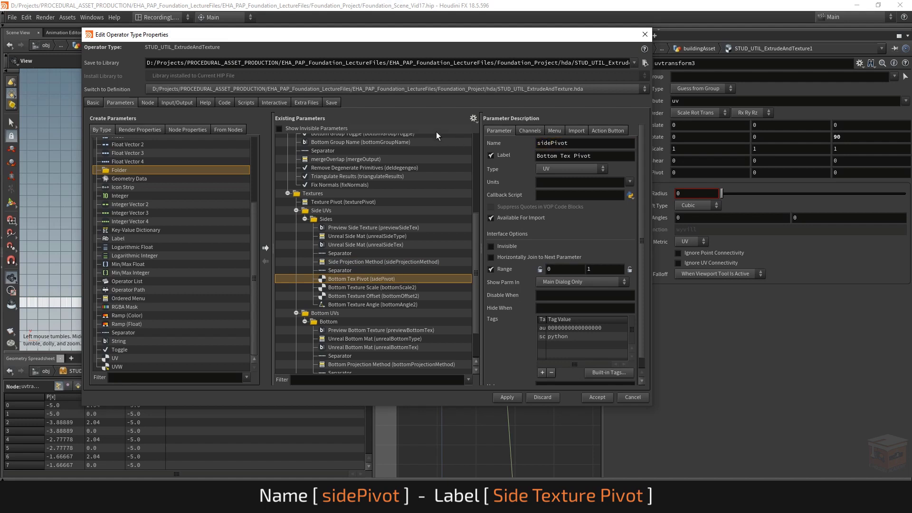
{"action": "left_click_drag", "start_coordinate": [555, 158], "coordinate": [536, 157]}
{"action": "key", "text": "BackSpace"}
{"action": "type", "text": "Side"}
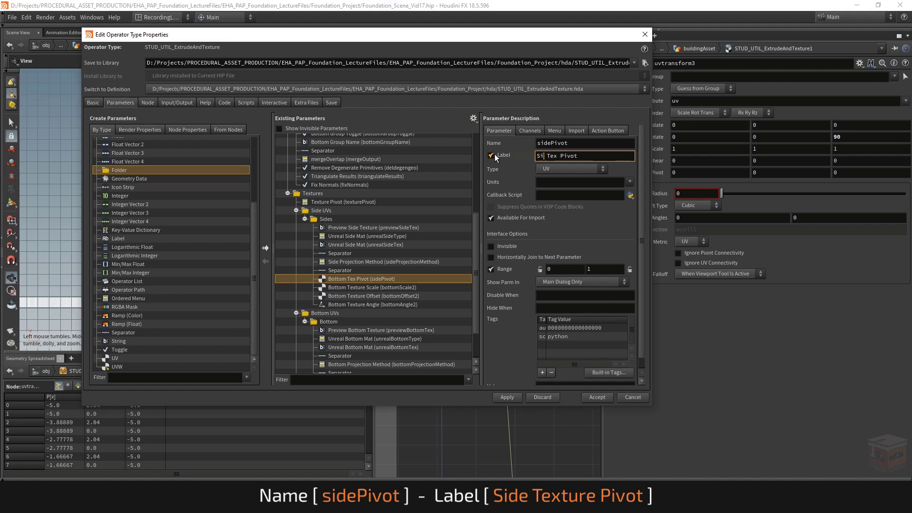
{"action": "key", "text": "Return"}
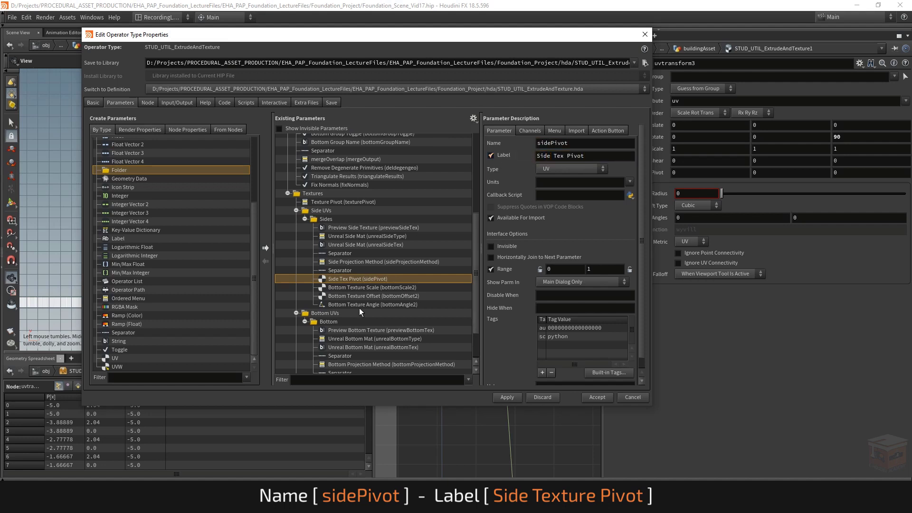
Step: Label the copied bottomScale2 parameter Side Texture Scale and rename it sideScale
{"action": "left_click", "coordinate": [352, 287]}
{"action": "left_click_drag", "start_coordinate": [556, 156], "coordinate": [536, 156]}
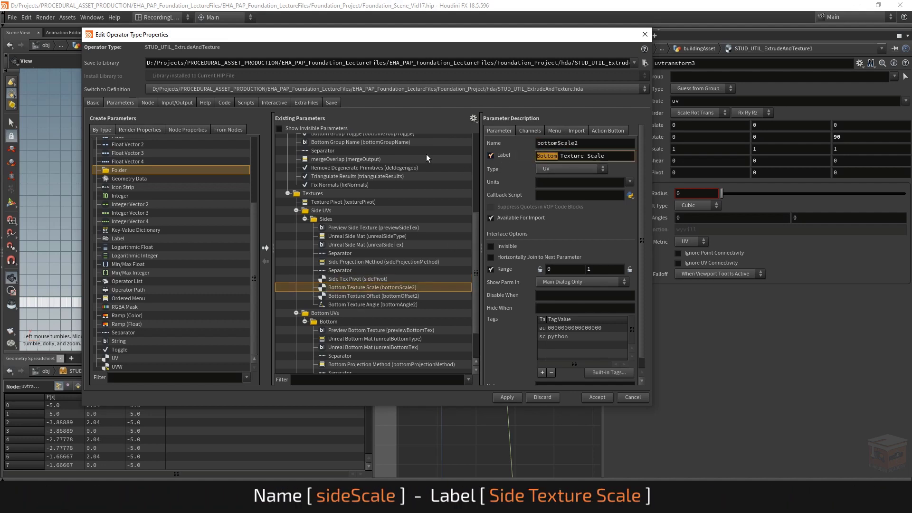
{"action": "type", "text": "Side"}
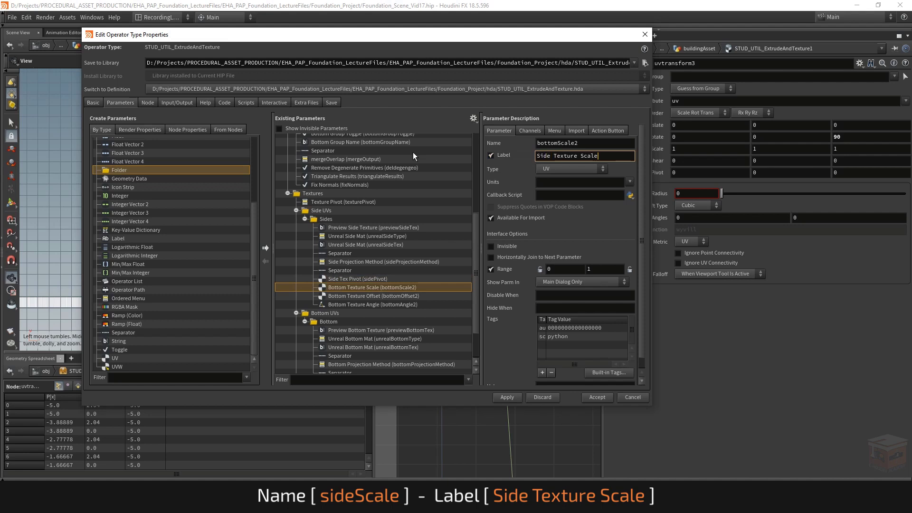
{"action": "key", "text": "Return"}
{"action": "left_click", "coordinate": [565, 144]}
{"action": "key", "text": "BackSpace"}
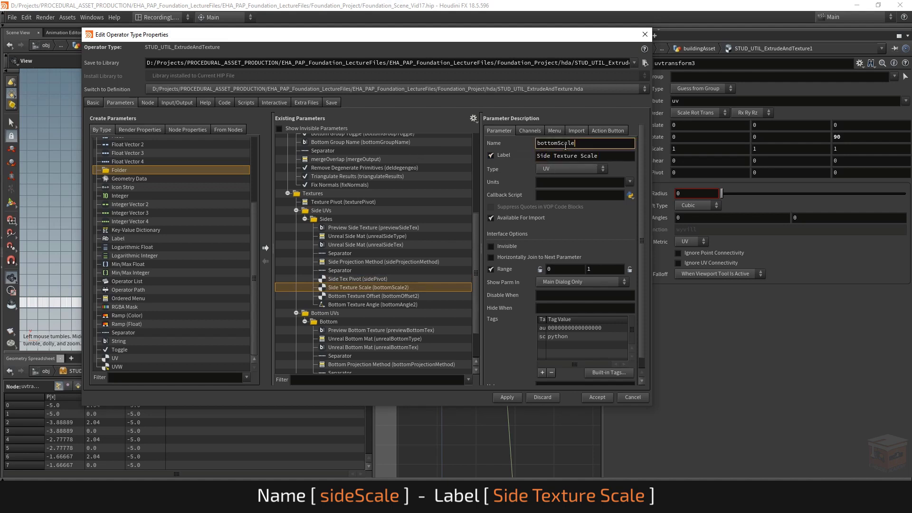
{"action": "left_click_drag", "start_coordinate": [555, 144], "coordinate": [440, 133]}
{"action": "type", "text": "side"}
{"action": "key", "text": "Return"}
Step: Rename the copied bottomOffset2 parameter to sideOffset and label it Side Texture Offset
{"action": "left_click", "coordinate": [361, 296]}
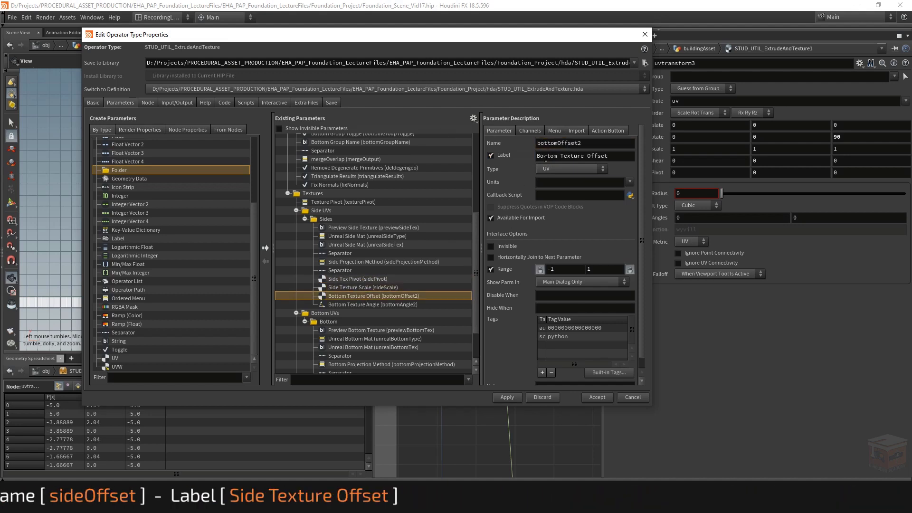
{"action": "left_click_drag", "start_coordinate": [556, 142], "coordinate": [466, 158]}
{"action": "type", "text": "side"}
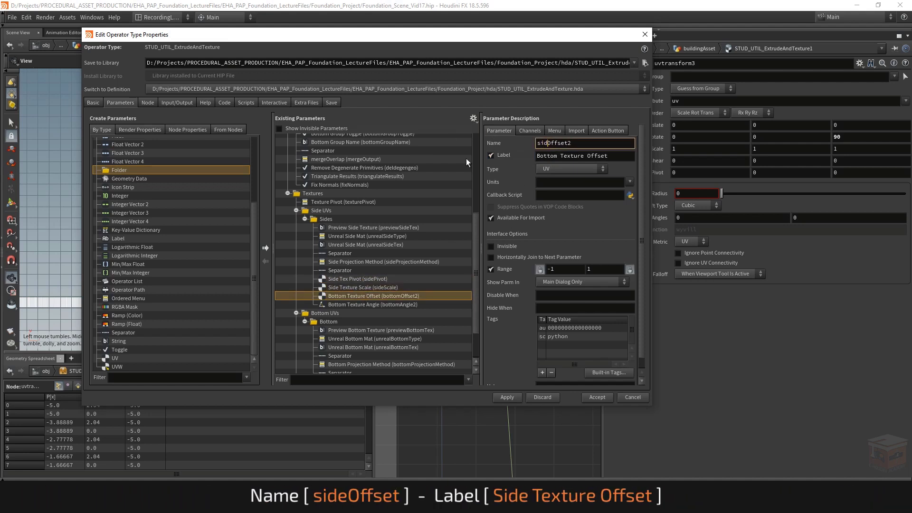
{"action": "key", "text": "BackSpace"}
{"action": "key", "text": "Return"}
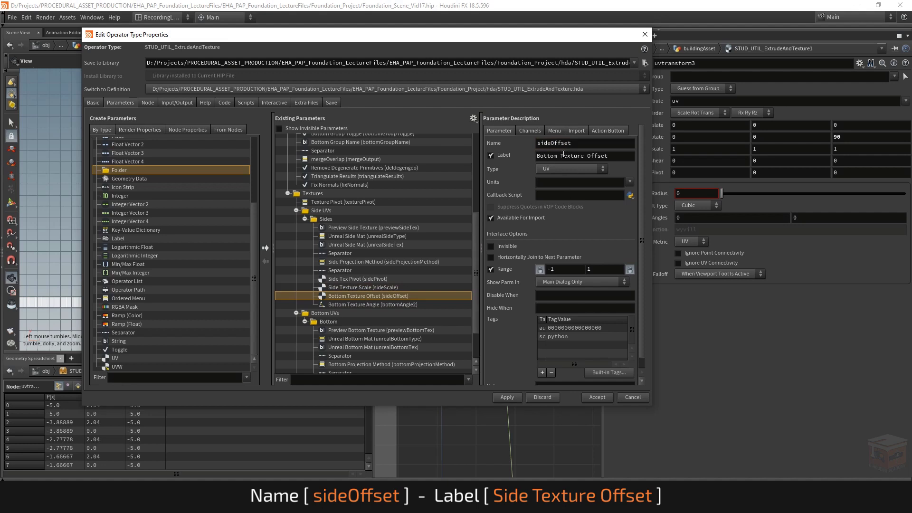
{"action": "left_click_drag", "start_coordinate": [557, 156], "coordinate": [395, 135]}
{"action": "type", "text": "Side"}
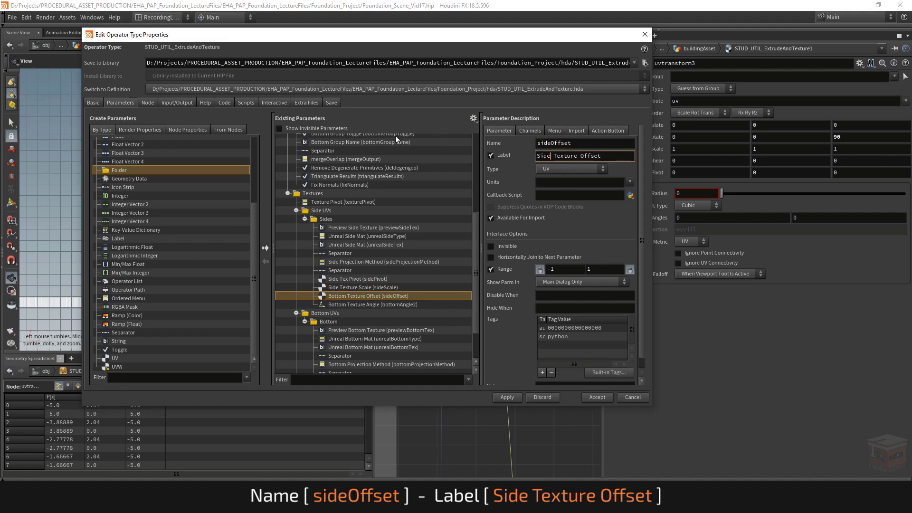
{"action": "key", "text": "Return"}
Step: Rename the copied bottomAngle2 parameter to sideAngle and label it Side Texture Angle
{"action": "left_click", "coordinate": [358, 304]}
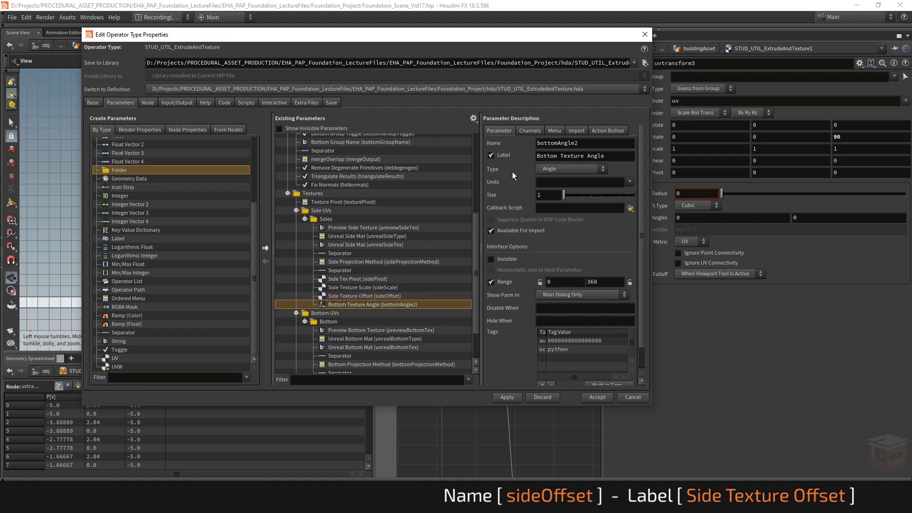
{"action": "left_click_drag", "start_coordinate": [560, 143], "coordinate": [519, 140]}
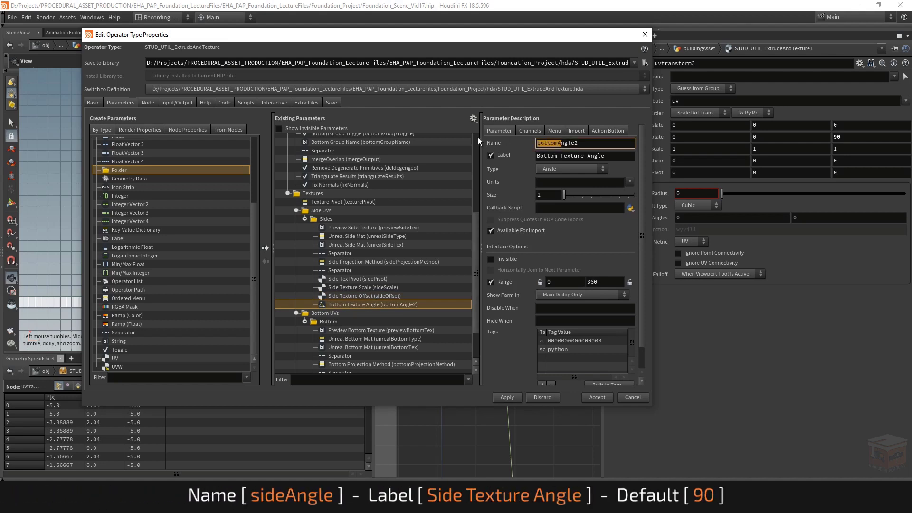
{"action": "key", "text": "Right"}
{"action": "key", "text": "Right"}
{"action": "key", "text": "Right"}
{"action": "key", "text": "BackSpace"}
{"action": "key", "text": "BackSpace"}
{"action": "key", "text": "BackSpace"}
{"action": "key", "text": "Delete"}
{"action": "key", "text": "Delete"}
{"action": "key", "text": "Delete"}
{"action": "type", "text": "side"}
{"action": "key", "text": "End"}
{"action": "key", "text": "BackSpace"}
{"action": "key", "text": "Return"}
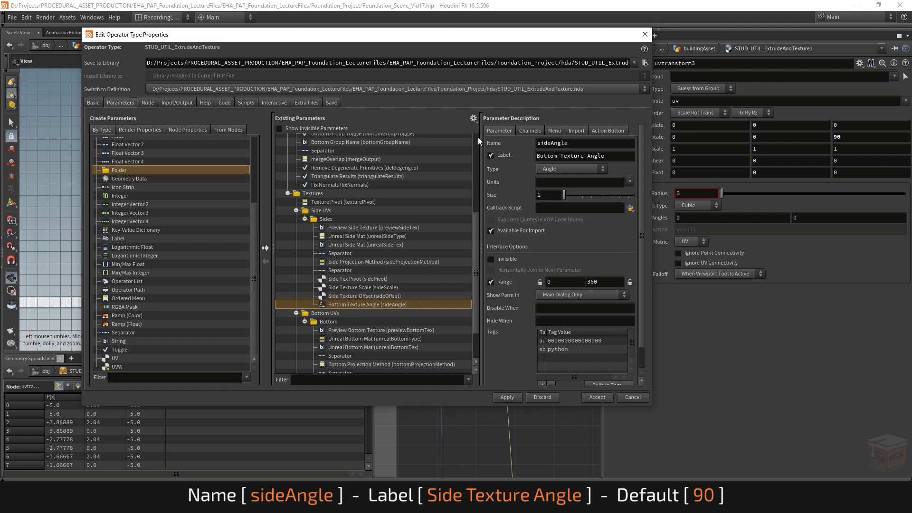
{"action": "double_click", "coordinate": [557, 157]}
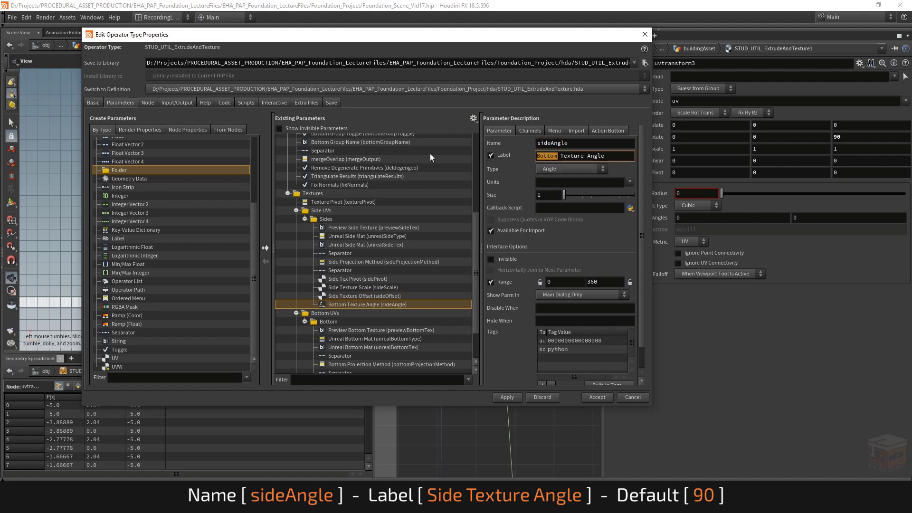
{"action": "type", "text": "Side"}
{"action": "key", "text": "Return"}
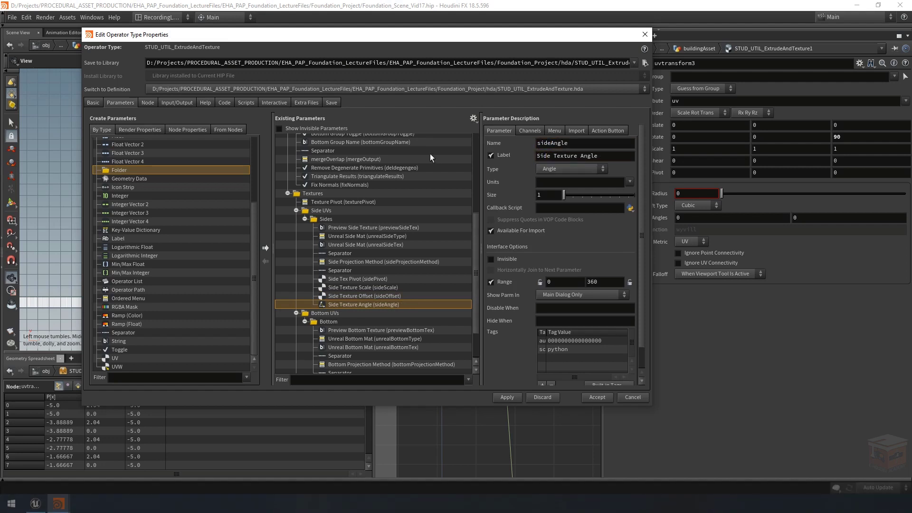
Step: Check the names and labels of the parameters in the Sides folder and accept the operator type changes
{"action": "left_click", "coordinate": [350, 297]}
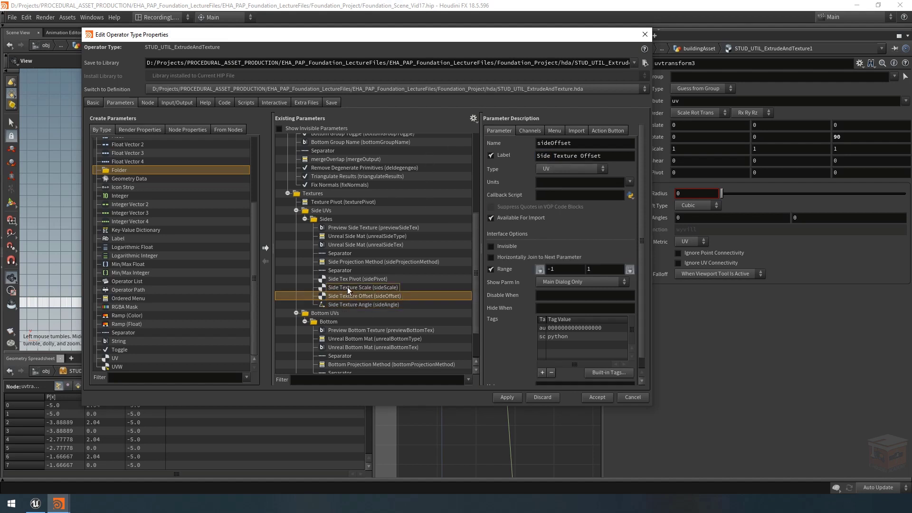
{"action": "left_click", "coordinate": [347, 287]}
{"action": "left_click", "coordinate": [349, 279]}
{"action": "left_click", "coordinate": [373, 262]}
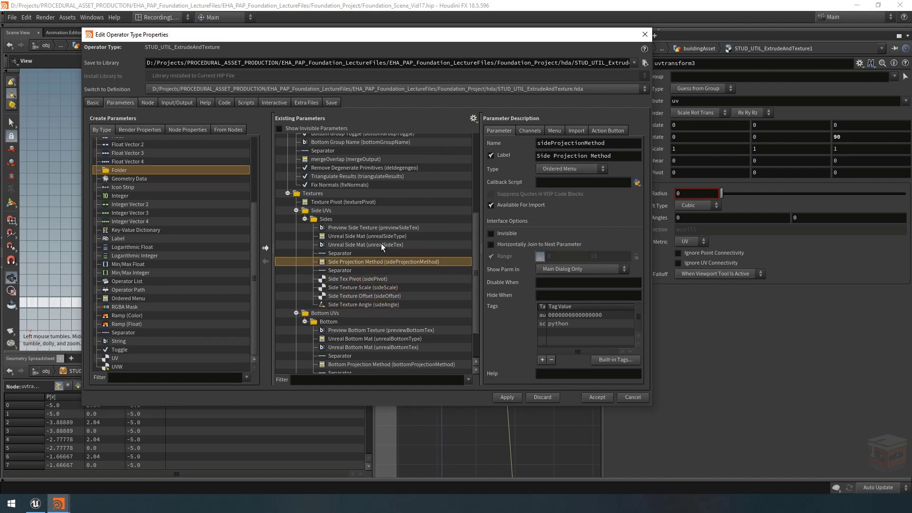
{"action": "left_click", "coordinate": [380, 244]}
{"action": "left_click", "coordinate": [381, 237]}
{"action": "left_click", "coordinate": [383, 229]}
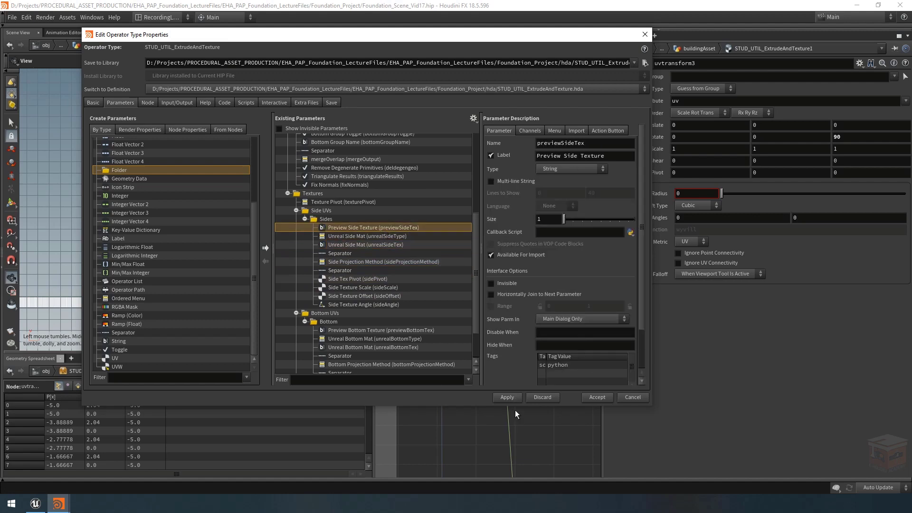
{"action": "left_click", "coordinate": [596, 397]}
Step: Open STUD_UTIL_ExtrudeAndTexture1's parameters in a floating window and place it over the scene view
{"action": "left_click_drag", "start_coordinate": [480, 301], "coordinate": [480, 301]}
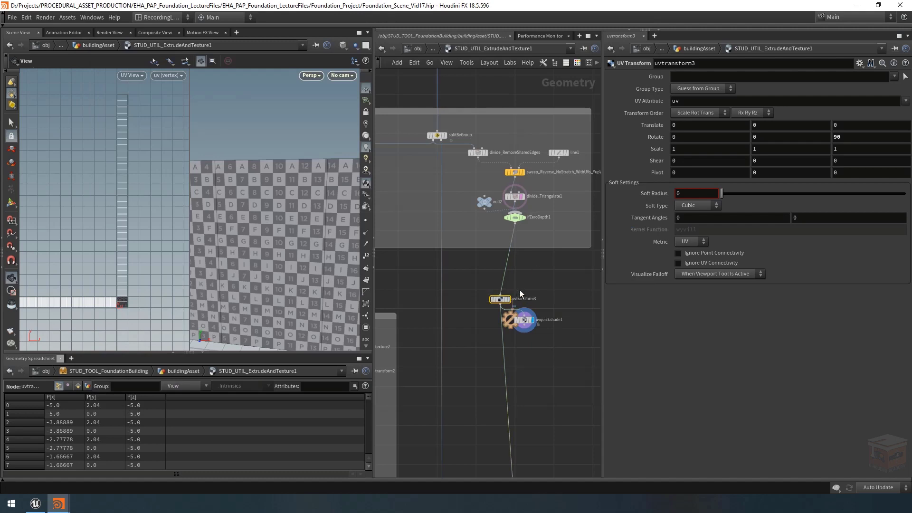
{"action": "left_click", "coordinate": [478, 48]}
{"action": "mouse_move", "coordinate": [543, 139]}
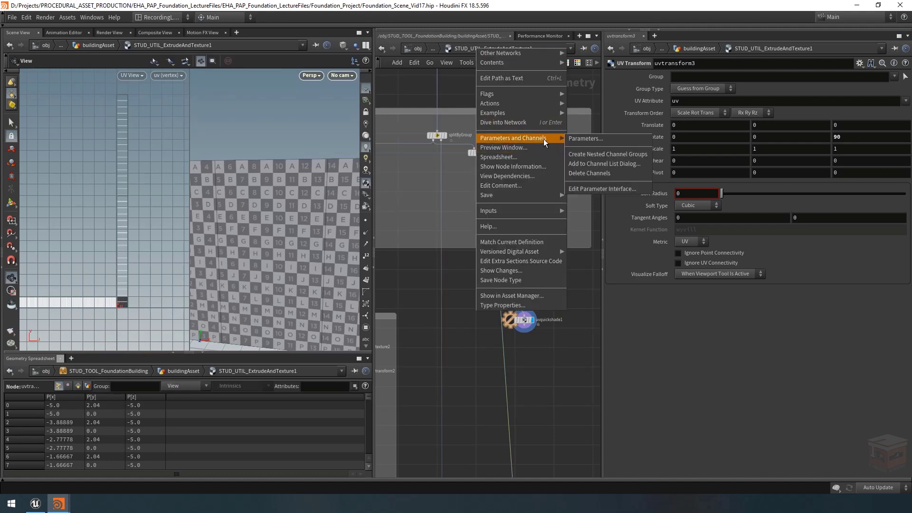
{"action": "left_click", "coordinate": [597, 141]}
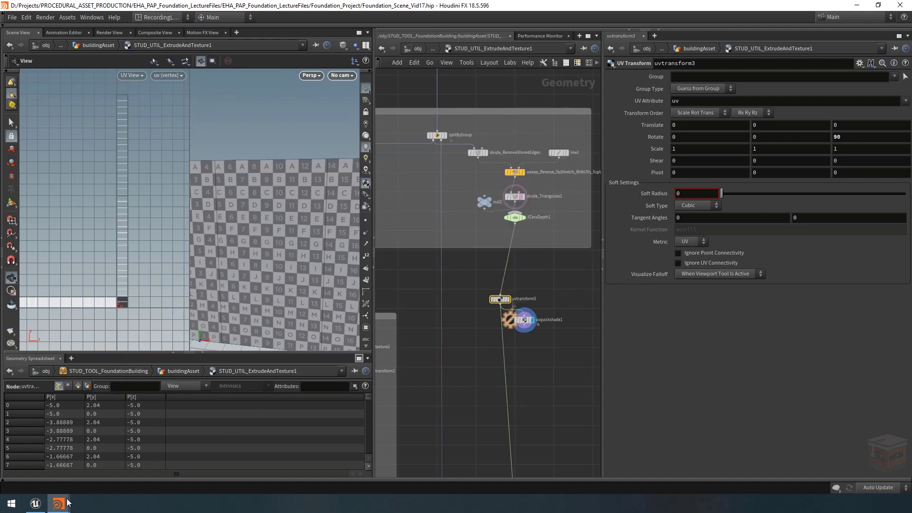
{"action": "mouse_move", "coordinate": [59, 503]}
{"action": "left_click", "coordinate": [135, 468]}
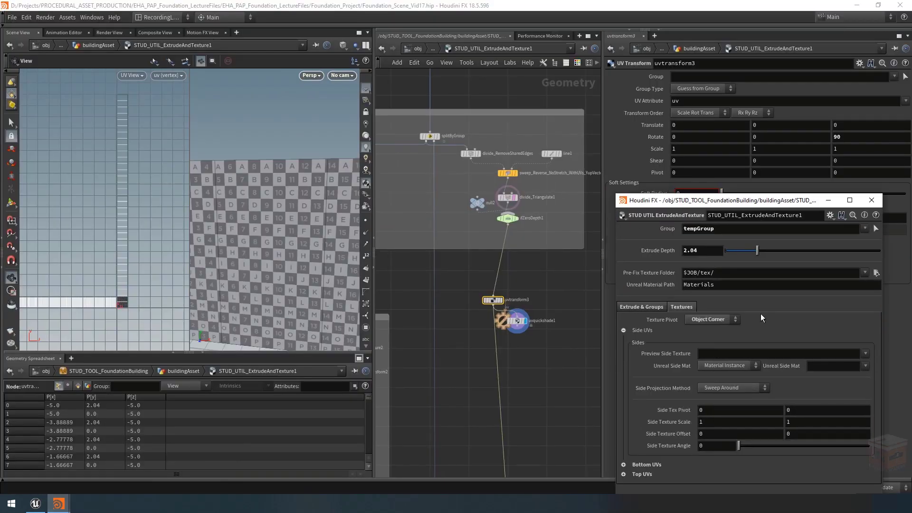
{"action": "left_click_drag", "start_coordinate": [789, 200], "coordinate": [231, 79]}
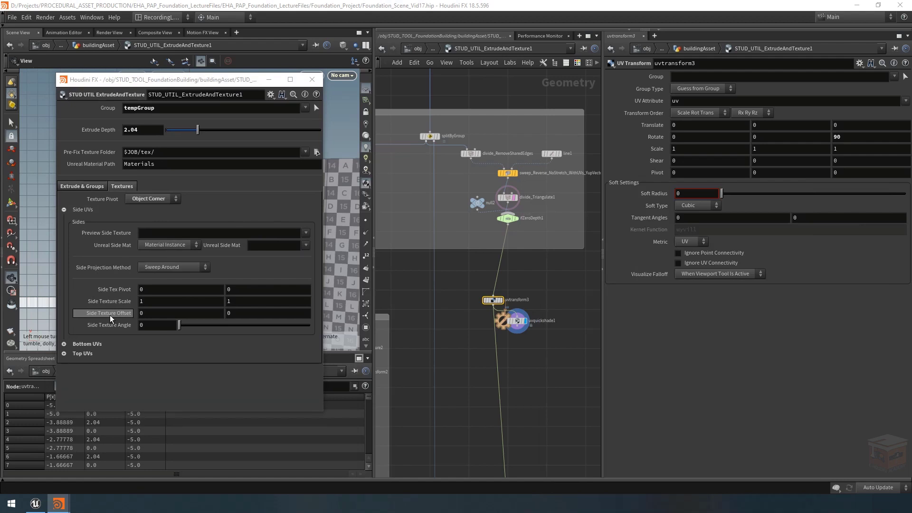
Step: Link the X and Y Translate values of uvtransform3 to Side Texture Offset with relative references
{"action": "right_click", "coordinate": [652, 125]}
{"action": "left_click", "coordinate": [690, 138]}
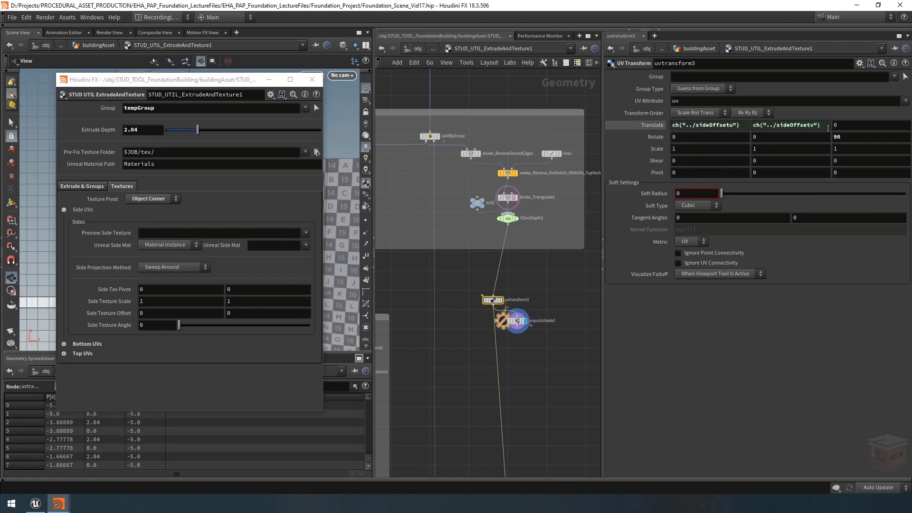
{"action": "scroll", "coordinate": [533, 294], "scroll_direction": "up", "scroll_amount": 2}
{"action": "left_click_drag", "start_coordinate": [516, 276], "coordinate": [437, 320]}
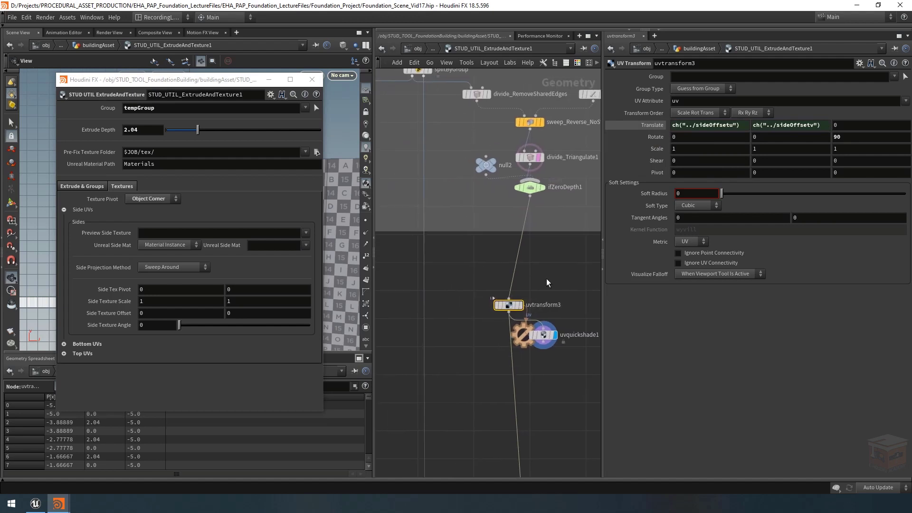
{"action": "middle_click_drag", "start_coordinate": [516, 273], "coordinate": [507, 284]}
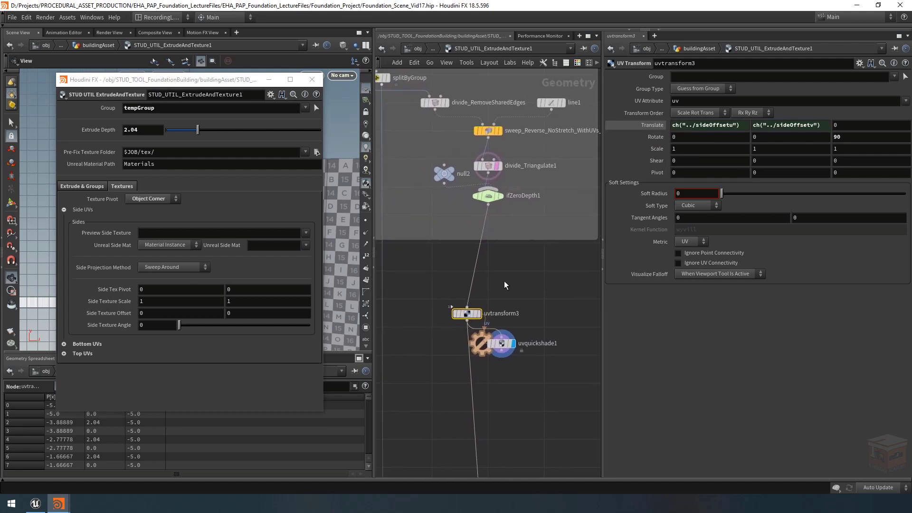
Step: Link the Z Rotate value of uvtransform3 to Side Texture Angle with a relative reference
{"action": "right_click", "coordinate": [115, 326]}
{"action": "left_click", "coordinate": [144, 362]}
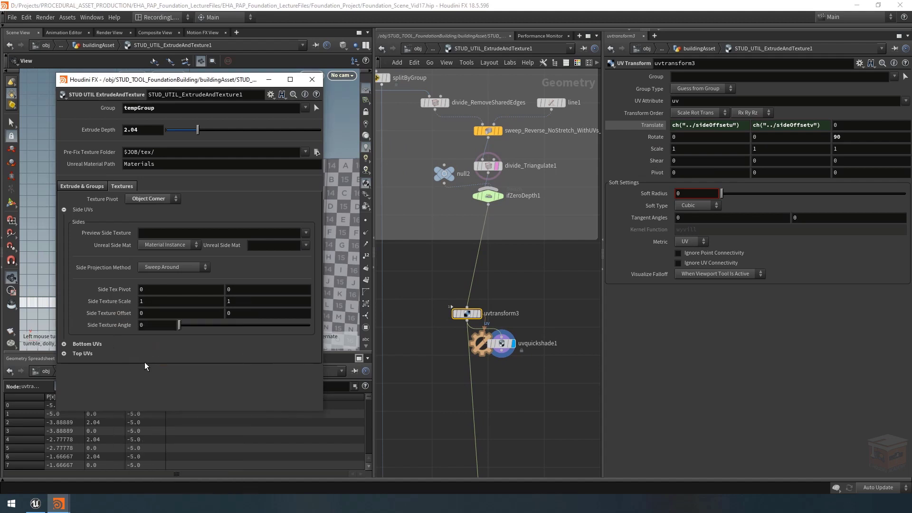
{"action": "right_click", "coordinate": [850, 137]}
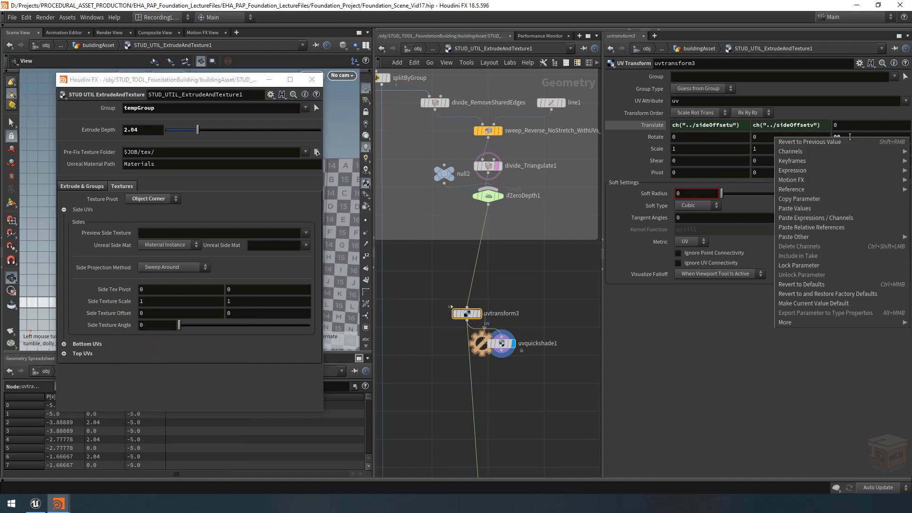
{"action": "left_click", "coordinate": [833, 227]}
{"action": "left_click", "coordinate": [655, 136]}
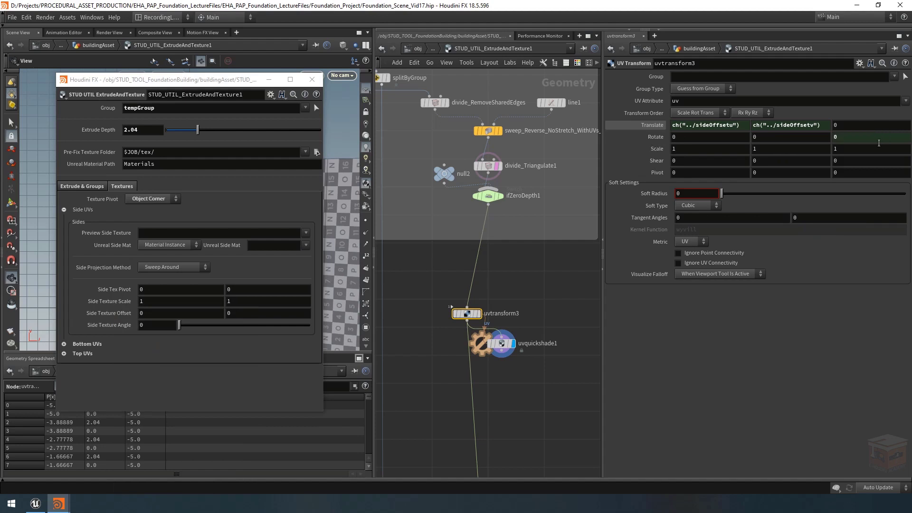
{"action": "left_click", "coordinate": [649, 125]}
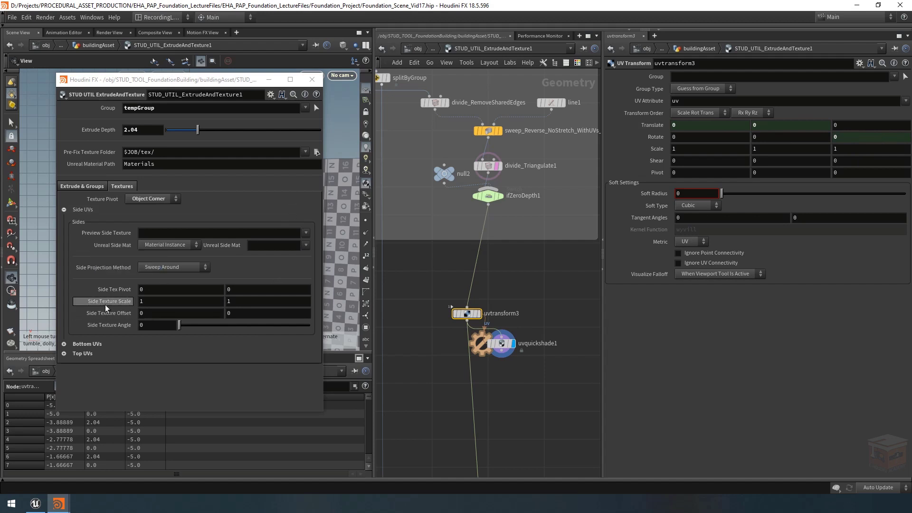
Step: Link the X and Y Scale values of uvtransform3 to Side Texture Scale with channel references
{"action": "right_click", "coordinate": [659, 150]}
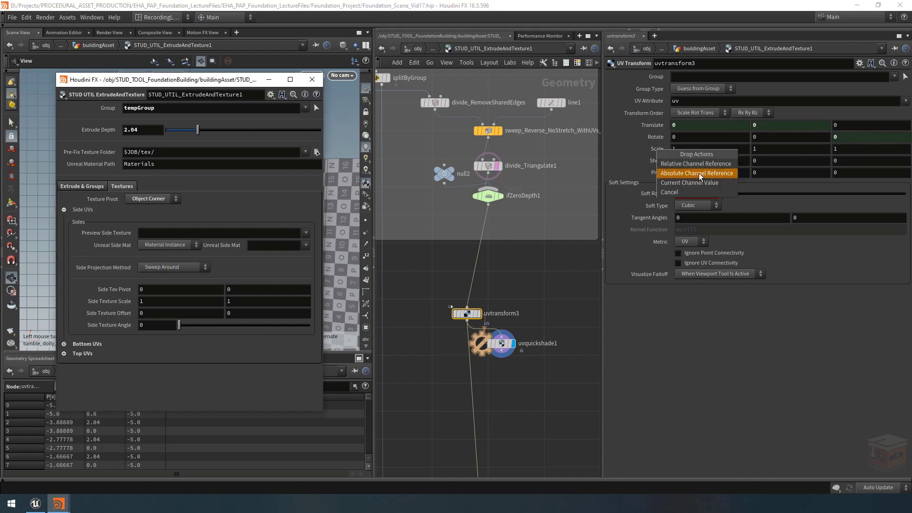
{"action": "left_click", "coordinate": [697, 173]}
{"action": "key", "text": "ctrl+z"}
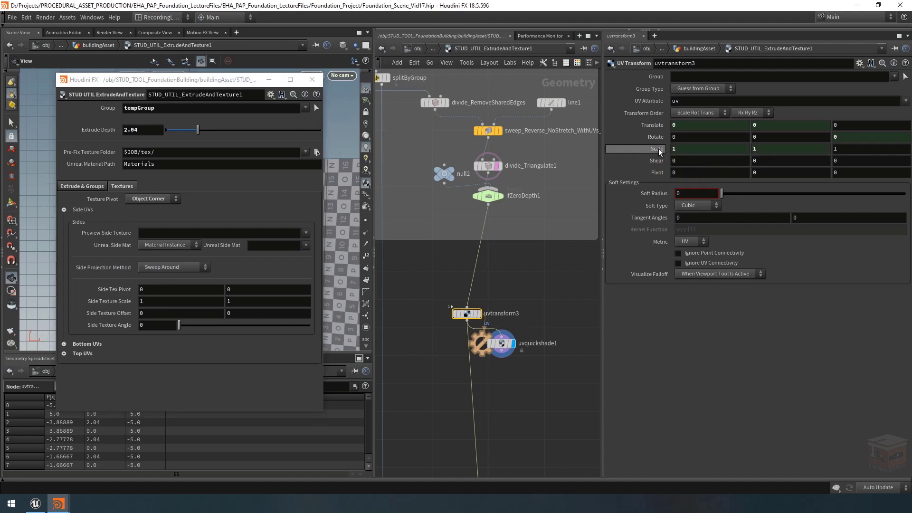
{"action": "middle_click_drag", "start_coordinate": [550, 277], "coordinate": [572, 245]}
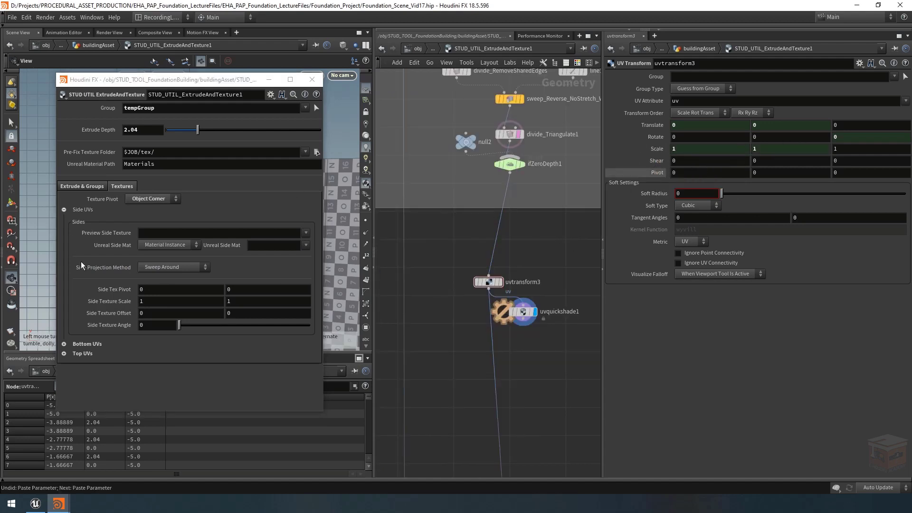
Step: Link the X and Y Pivot values of uvtransform3 to Side Tex Pivot with relative references
{"action": "right_click", "coordinate": [659, 172]}
{"action": "left_click", "coordinate": [687, 189]}
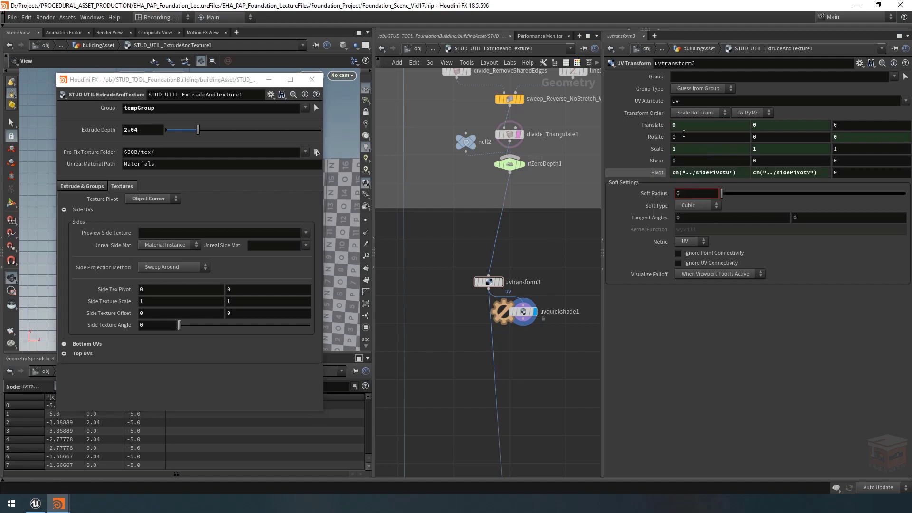
{"action": "left_click", "coordinate": [658, 172]}
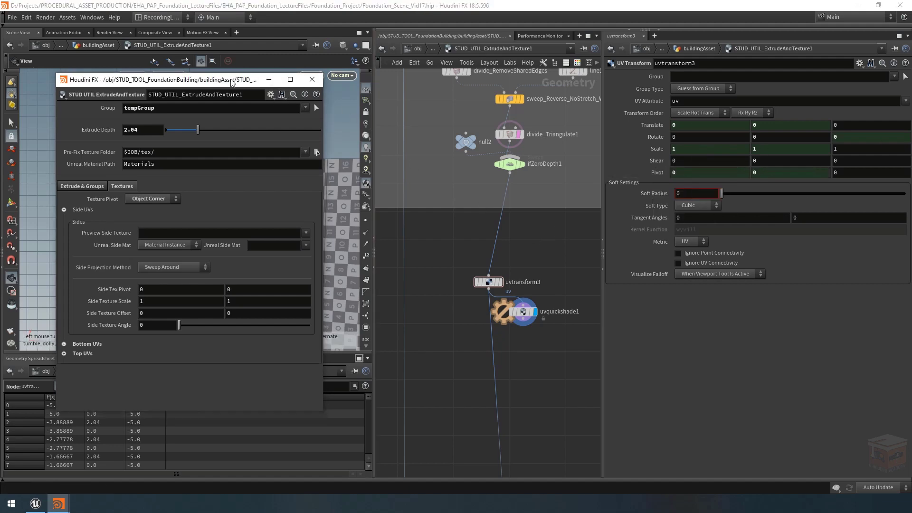
Step: Move the floating parameter window off the scene view and set Side Texture Scale to 0.3 in both directions
{"action": "left_click_drag", "start_coordinate": [231, 82], "coordinate": [797, 102]}
{"action": "right_click_drag", "start_coordinate": [267, 218], "coordinate": [161, 213]}
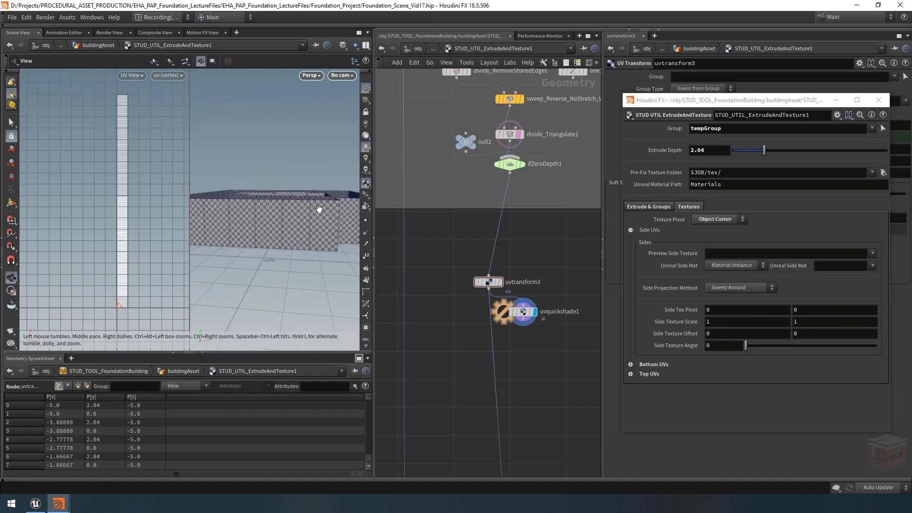
{"action": "left_click_drag", "start_coordinate": [319, 209], "coordinate": [311, 217]}
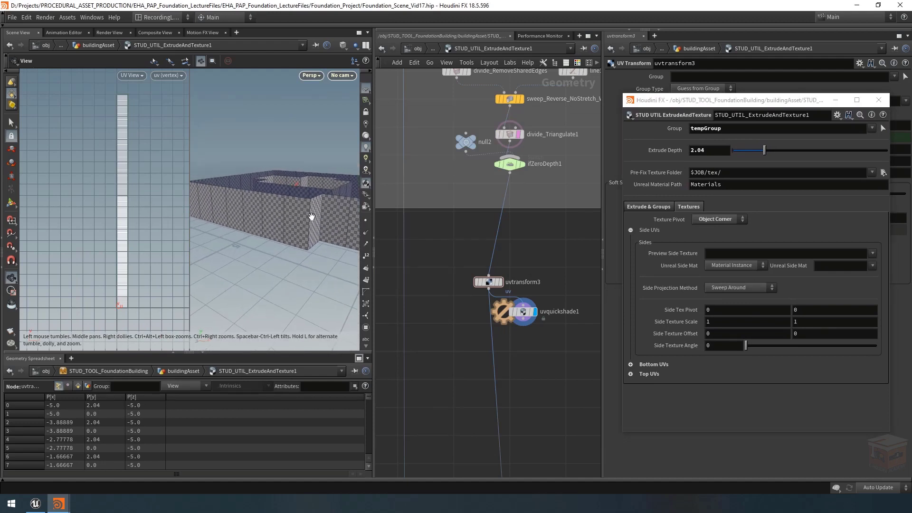
{"action": "middle_click_drag", "start_coordinate": [691, 321], "coordinate": [651, 327]}
{"action": "left_click_drag", "start_coordinate": [284, 226], "coordinate": [253, 233]}
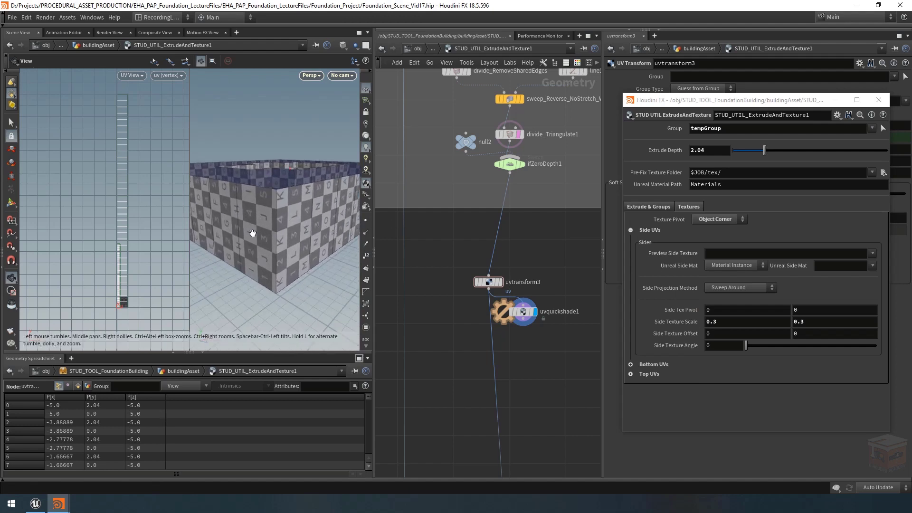
{"action": "key", "text": "ctrl+z"}
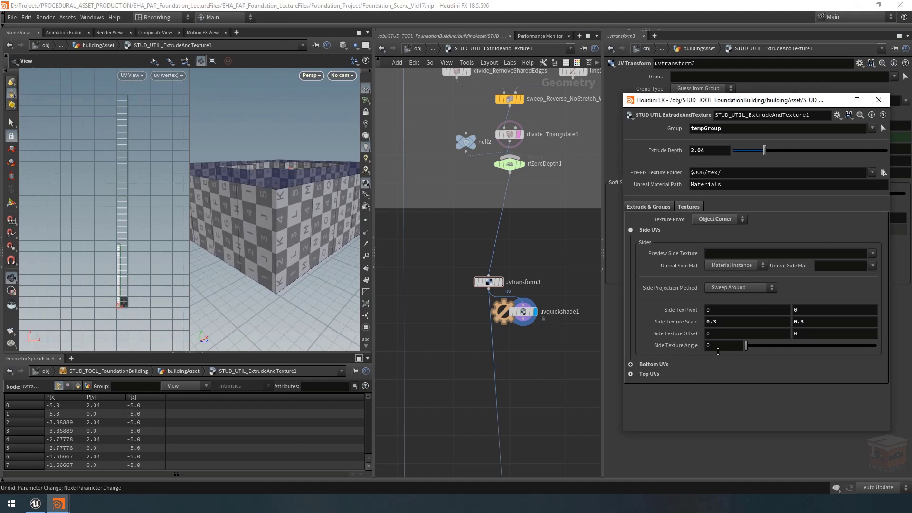
Step: Set Side Texture Angle to 90, try an angle of 113, and return it to 90
{"action": "left_click", "coordinate": [720, 348]}
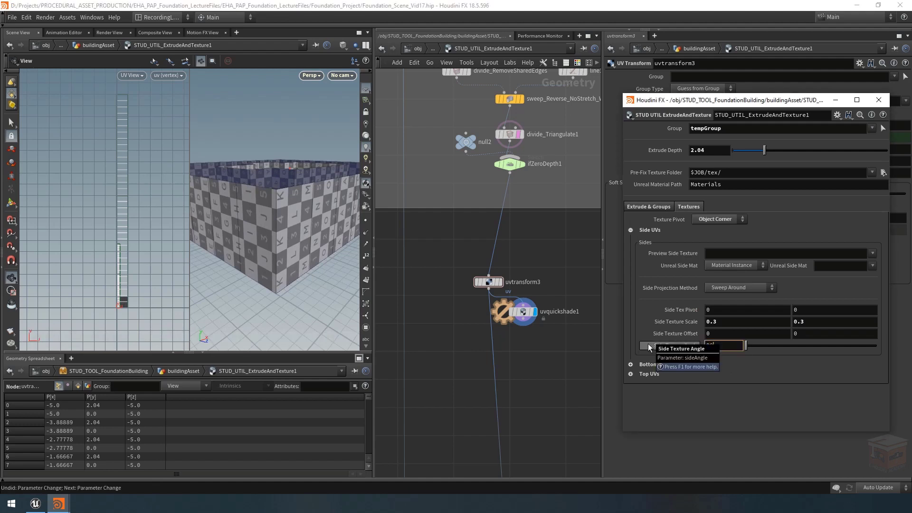
{"action": "type", "text": "90"}
{"action": "key", "text": "Return"}
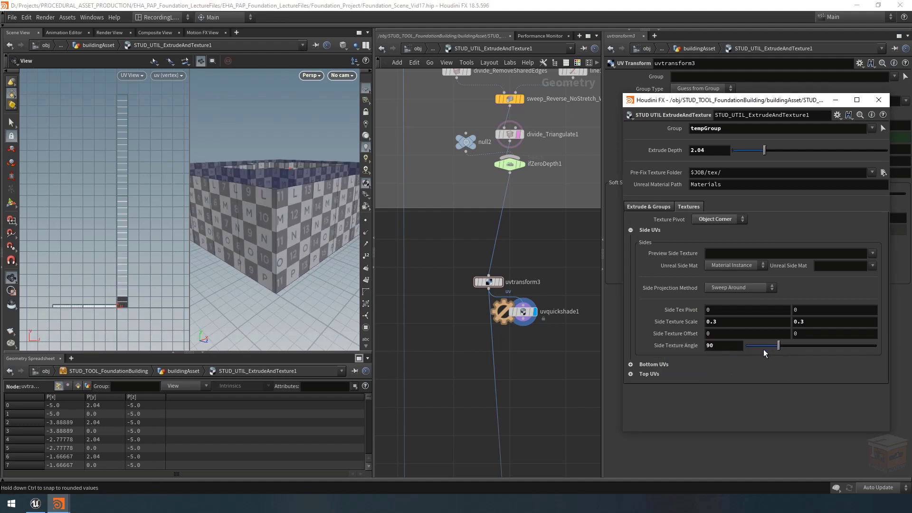
{"action": "left_click_drag", "start_coordinate": [761, 346], "coordinate": [792, 346]}
{"action": "left_click", "coordinate": [723, 345]}
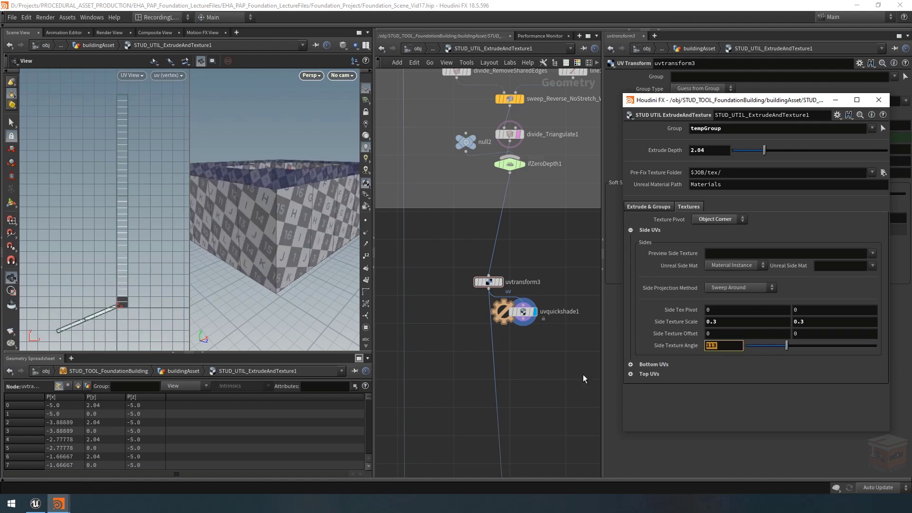
{"action": "type", "text": "90"}
{"action": "key", "text": "Return"}
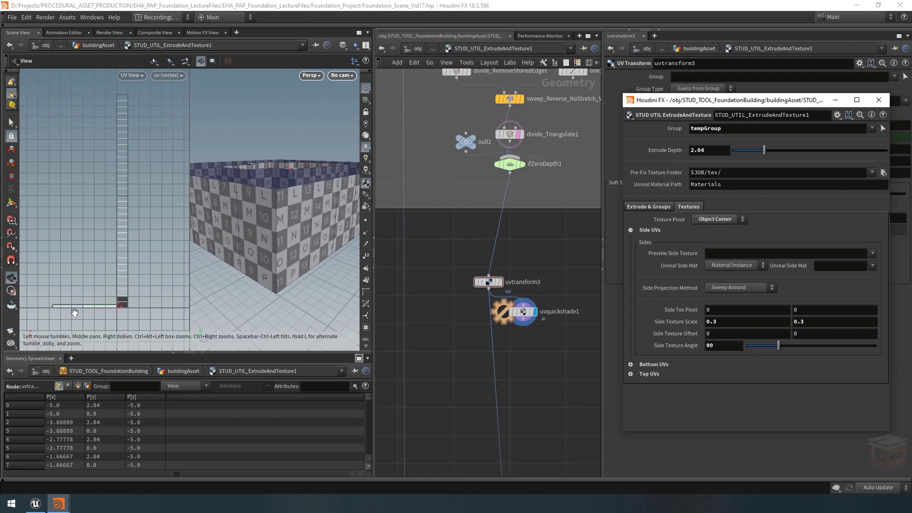
Step: Move the template flag from divide_Triangulate1 to uvquickshade1 so only the side UVs show in the UV view
{"action": "right_click_drag", "start_coordinate": [74, 310], "coordinate": [129, 300]}
{"action": "middle_click_drag", "start_coordinate": [129, 301], "coordinate": [141, 281]}
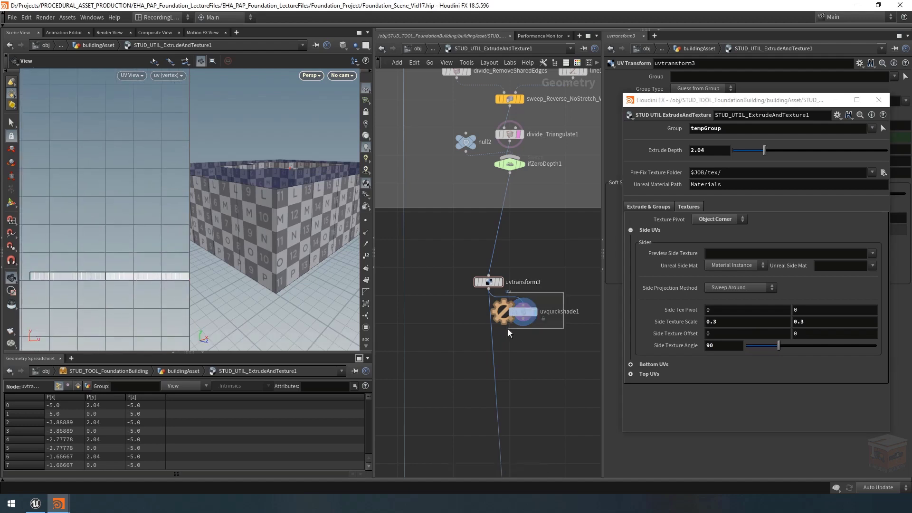
{"action": "left_click", "coordinate": [523, 311]}
{"action": "scroll", "coordinate": [118, 291], "scroll_direction": "down", "scroll_amount": 4}
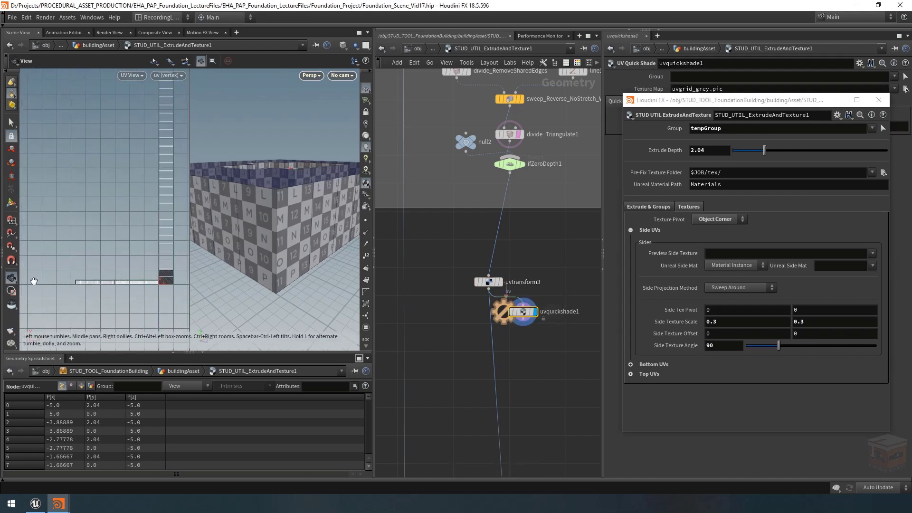
{"action": "key", "text": "ctrl+z"}
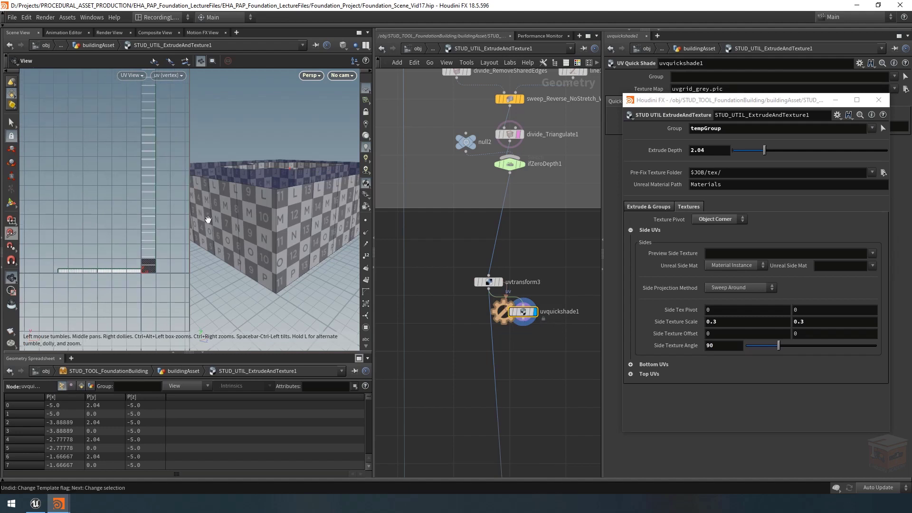
{"action": "left_click", "coordinate": [532, 313]}
{"action": "middle_click_drag", "start_coordinate": [99, 253], "coordinate": [125, 247]}
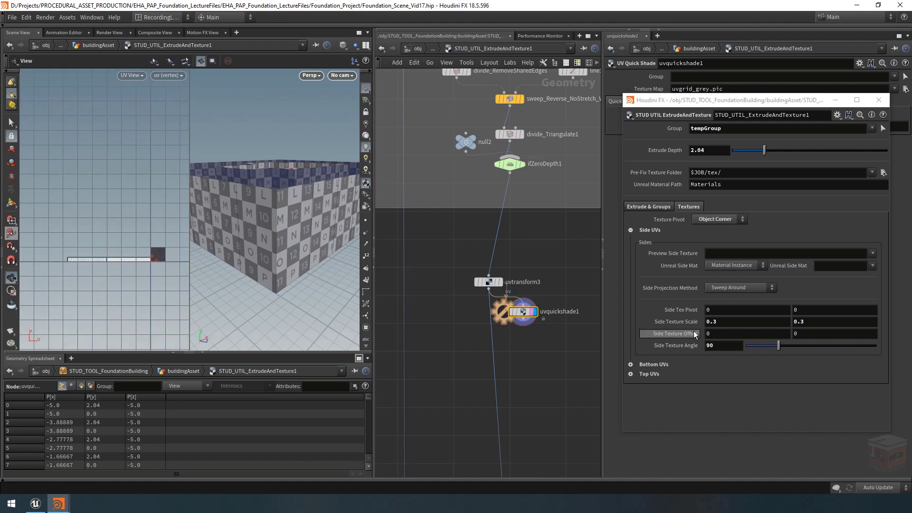
Step: Test Side Texture Offset with -1 and -0.91 in the first value and 0.12 in the second, returning both to 0
{"action": "middle_click_drag", "start_coordinate": [710, 335], "coordinate": [185, 261]}
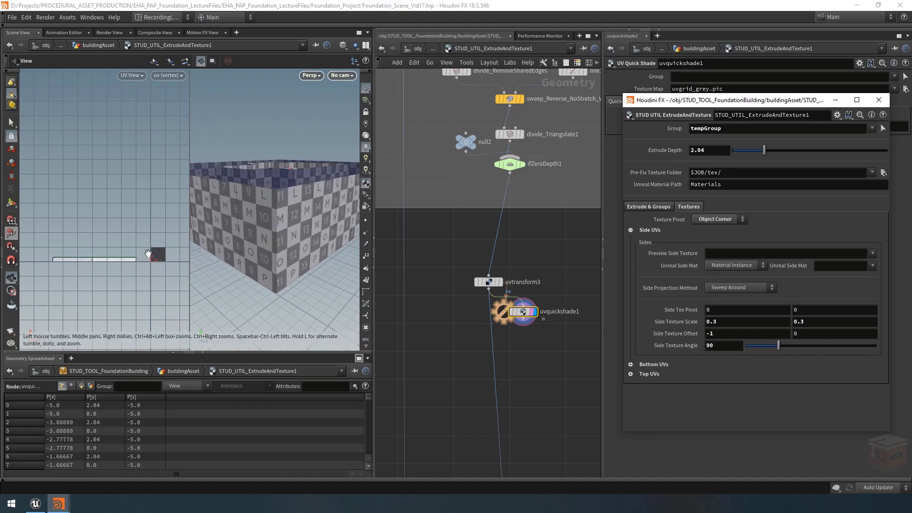
{"action": "scroll", "coordinate": [148, 253], "scroll_direction": "up", "scroll_amount": 5}
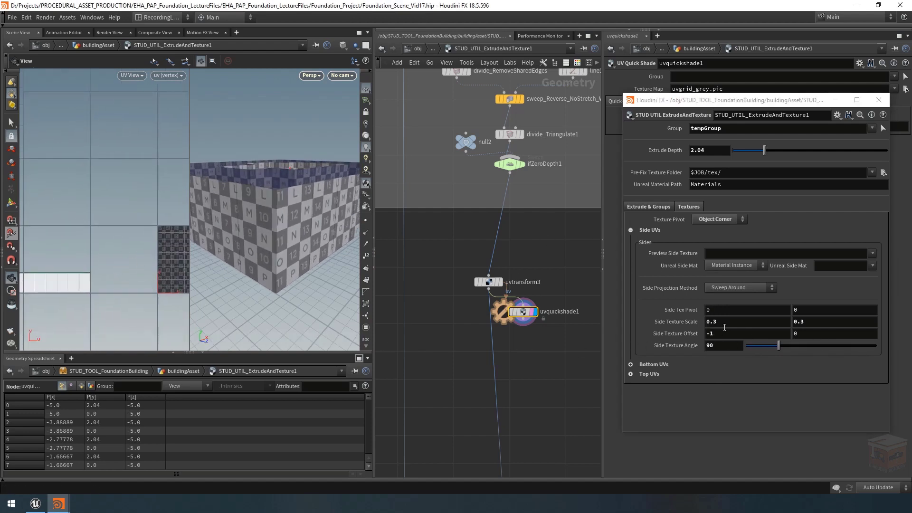
{"action": "middle_click_drag", "start_coordinate": [727, 331], "coordinate": [766, 347]}
{"action": "left_click_drag", "start_coordinate": [727, 332], "coordinate": [682, 321]}
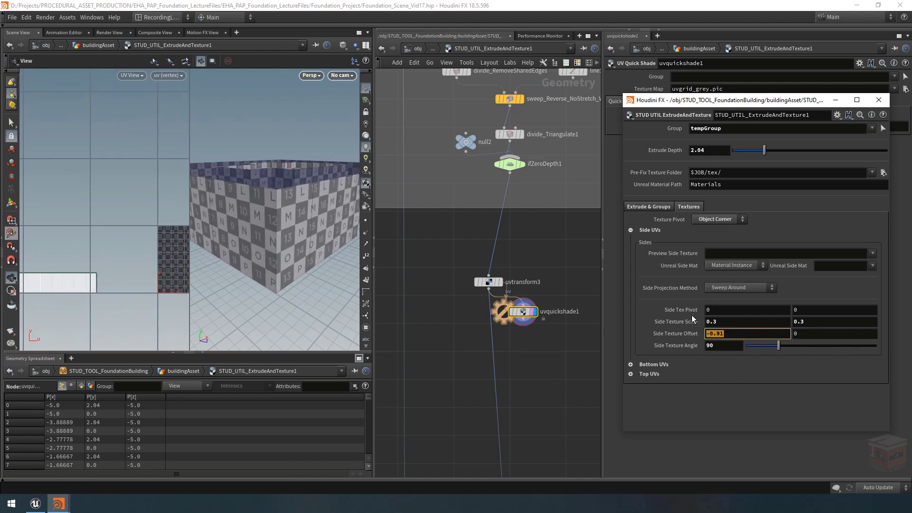
{"action": "type", "text": "0"}
{"action": "key", "text": "Return"}
{"action": "middle_click_drag", "start_coordinate": [813, 332], "coordinate": [865, 354]}
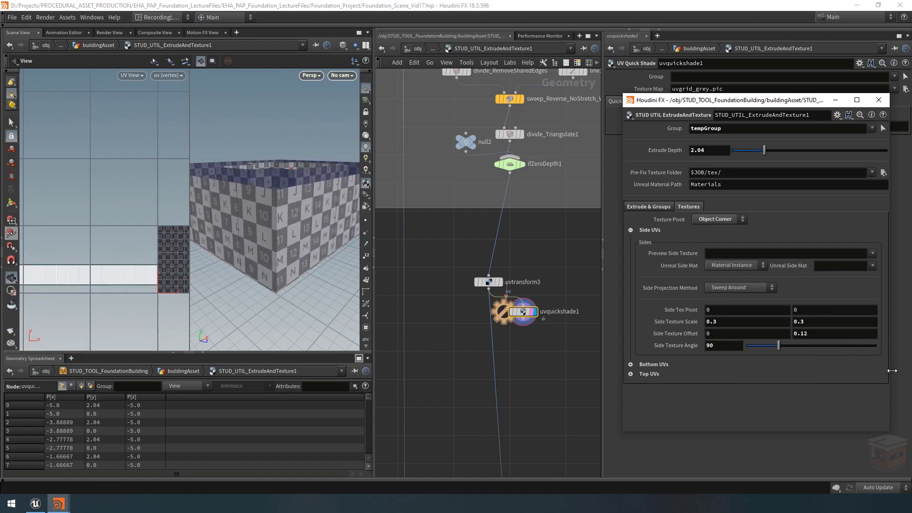
{"action": "key", "text": "ctrl+z"}
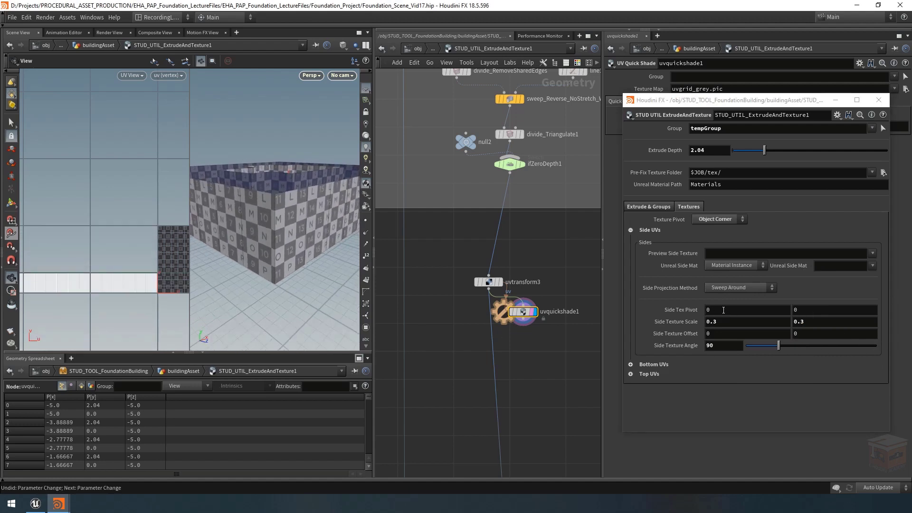
Step: Set both Side Tex Pivot values to 0.5 to centre the pivot in UV space
{"action": "left_click_drag", "start_coordinate": [722, 310], "coordinate": [683, 309]}
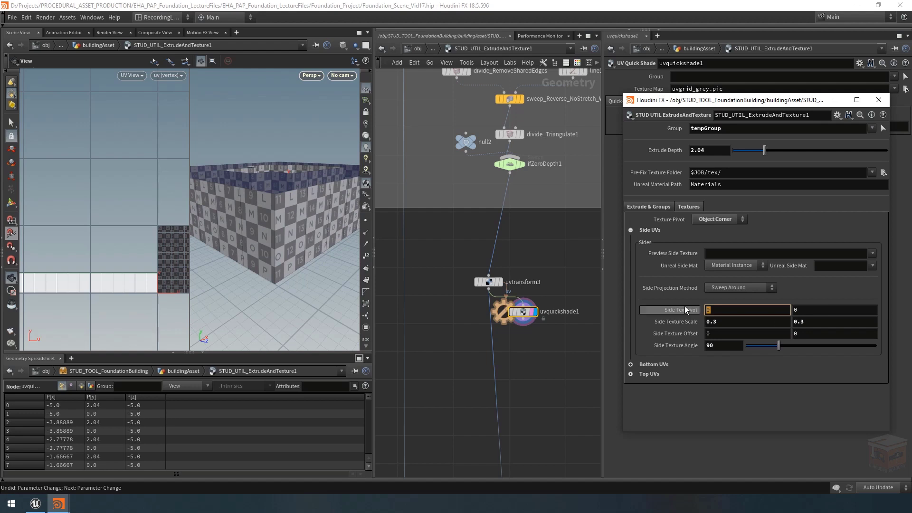
{"action": "type", "text": "0.5"}
{"action": "key", "text": "Return"}
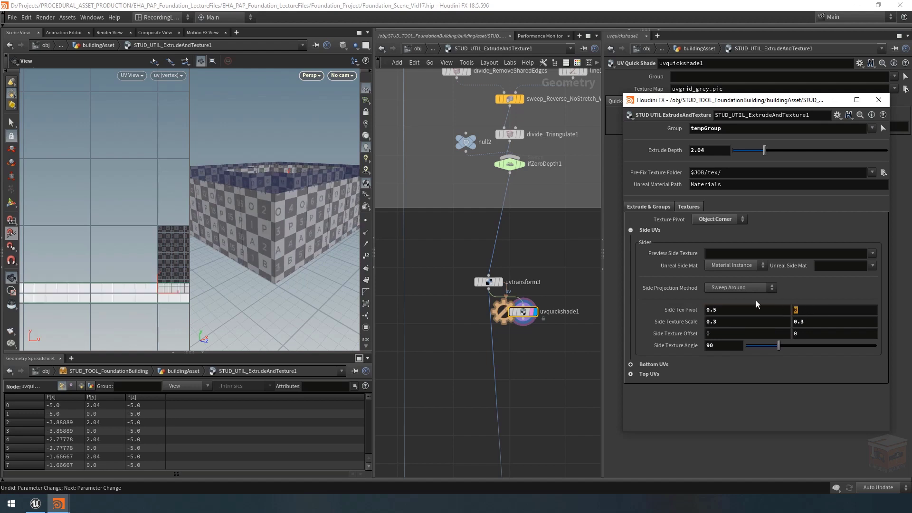
{"action": "type", "text": "0.5"}
{"action": "key", "text": "Return"}
{"action": "middle_click_drag", "start_coordinate": [164, 249], "coordinate": [99, 232]}
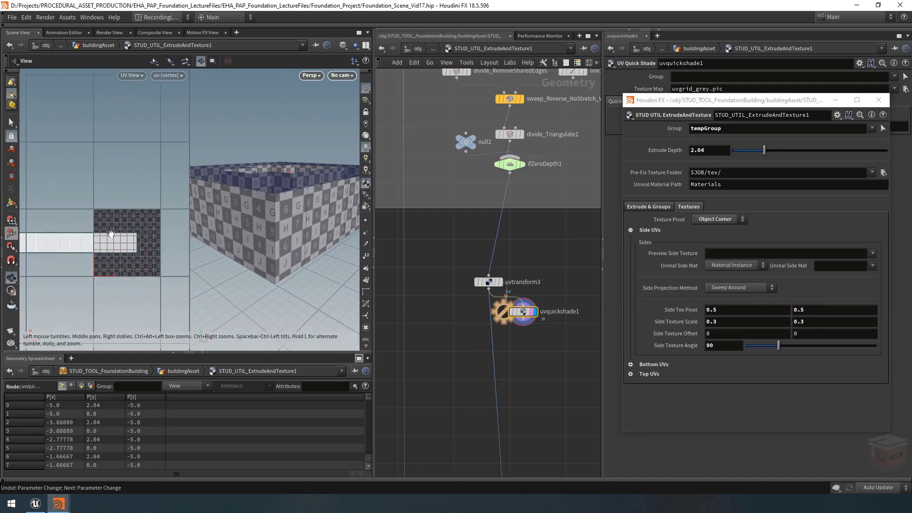
Step: Reset Side Texture Scale to 1, try a Side Texture Angle of 105 and undo the angle change
{"action": "middle_click", "coordinate": [699, 323], "text": "ctrl"}
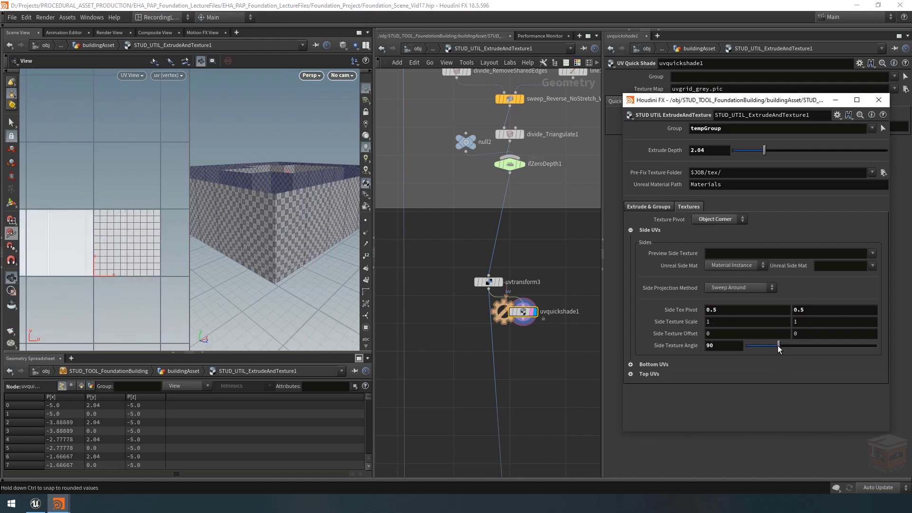
{"action": "mouse_move", "coordinate": [779, 348]}
{"action": "left_mouse_down"}
{"action": "mouse_move", "coordinate": [814, 361]}
{"action": "mouse_move", "coordinate": [741, 356]}
{"action": "mouse_move", "coordinate": [786, 356]}
{"action": "left_mouse_up"}
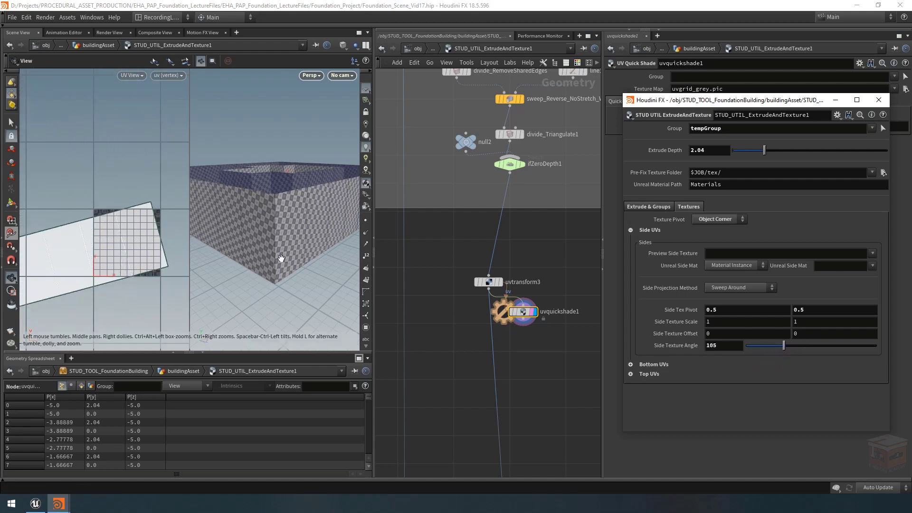
{"action": "key", "text": "ctrl+z"}
{"action": "right_click_drag", "start_coordinate": [267, 236], "coordinate": [323, 195]}
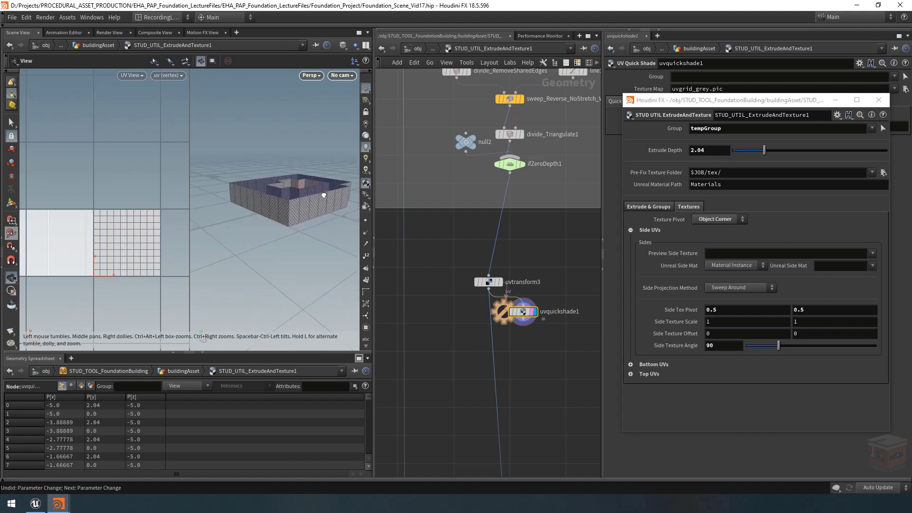
{"action": "left_click_drag", "start_coordinate": [323, 195], "coordinate": [233, 202]}
{"action": "right_click_drag", "start_coordinate": [307, 211], "coordinate": [380, 221]}
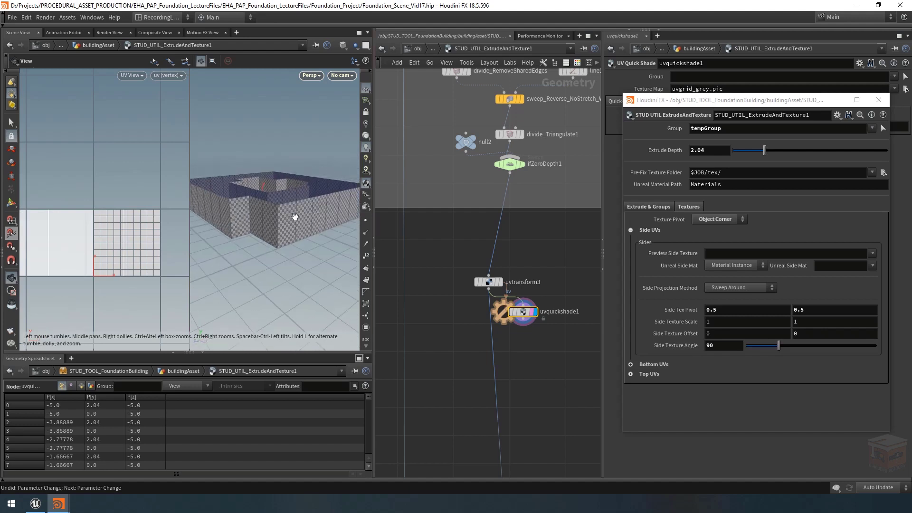
{"action": "left_click_drag", "start_coordinate": [329, 247], "coordinate": [210, 246]}
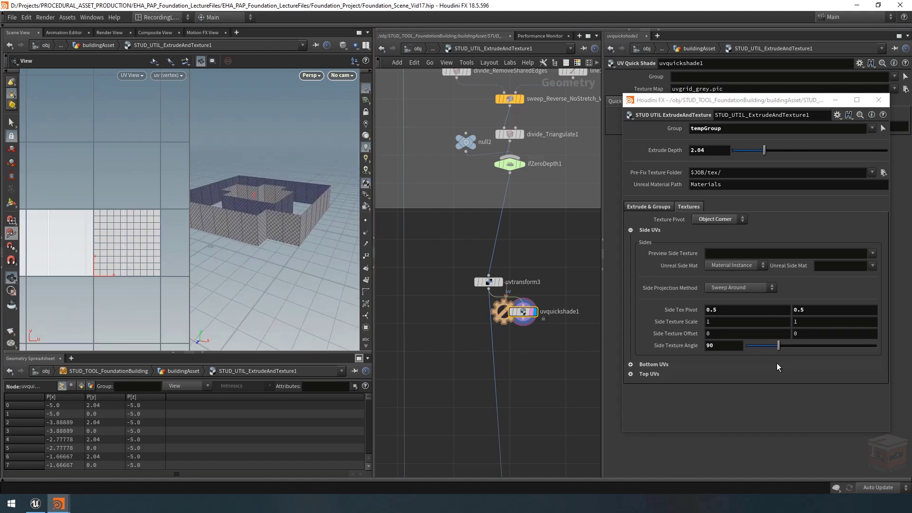
Step: Move uvtransform3 and uvquickshade1 together so they line up vertically beneath ifZeroDepth1
{"action": "scroll", "coordinate": [590, 328], "scroll_direction": "up", "scroll_amount": 2}
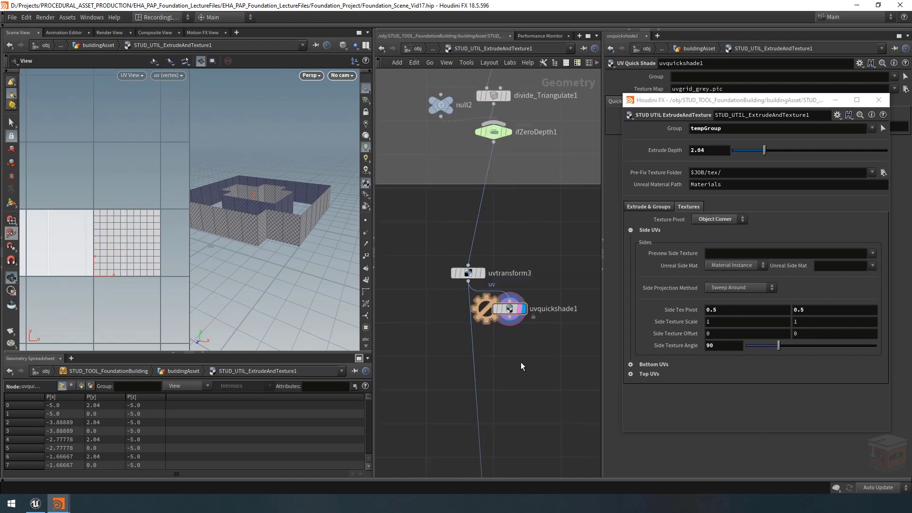
{"action": "scroll", "coordinate": [504, 368], "scroll_direction": "down", "scroll_amount": 1}
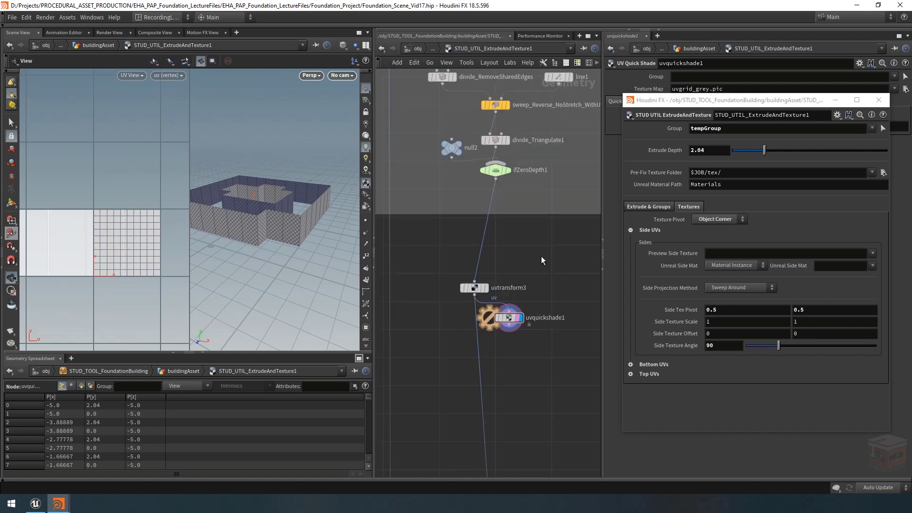
{"action": "left_click_drag", "start_coordinate": [543, 260], "coordinate": [496, 301]}
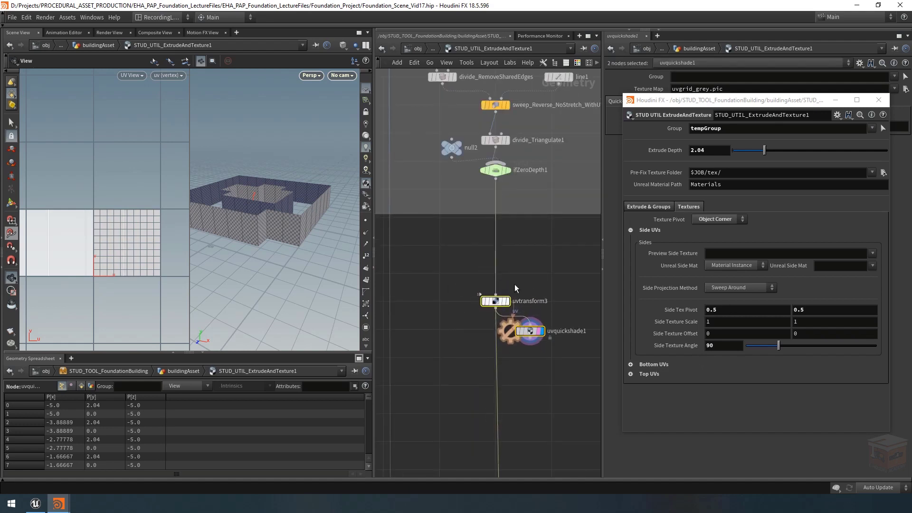
{"action": "left_click", "coordinate": [517, 288]}
{"action": "scroll", "coordinate": [448, 350], "scroll_direction": "down", "scroll_amount": 7}
{"action": "middle_click_drag", "start_coordinate": [452, 357], "coordinate": [553, 284]}
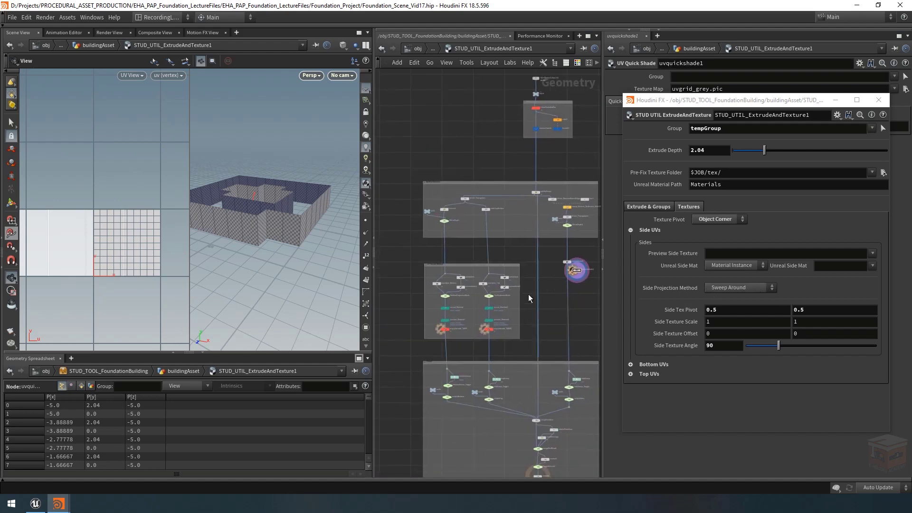
{"action": "scroll", "coordinate": [493, 324], "scroll_direction": "up", "scroll_amount": 6}
{"action": "scroll", "coordinate": [442, 325], "scroll_direction": "down", "scroll_amount": 6}
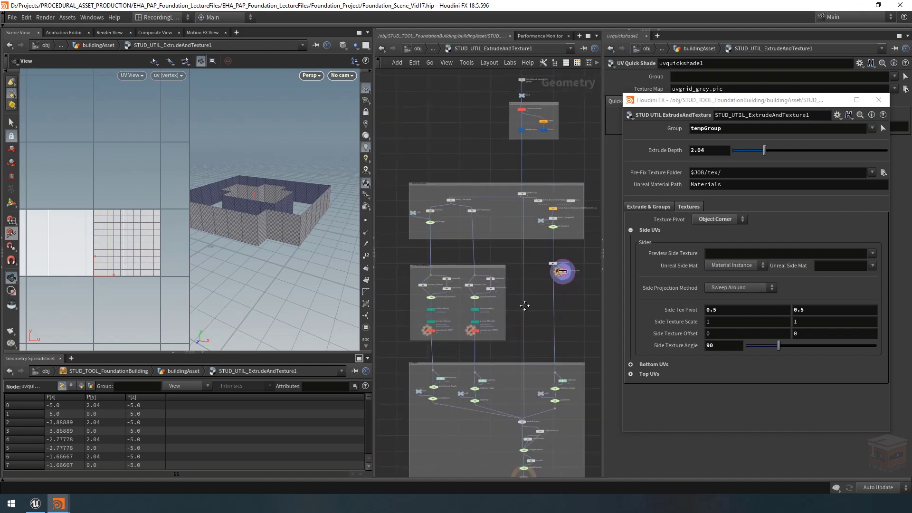
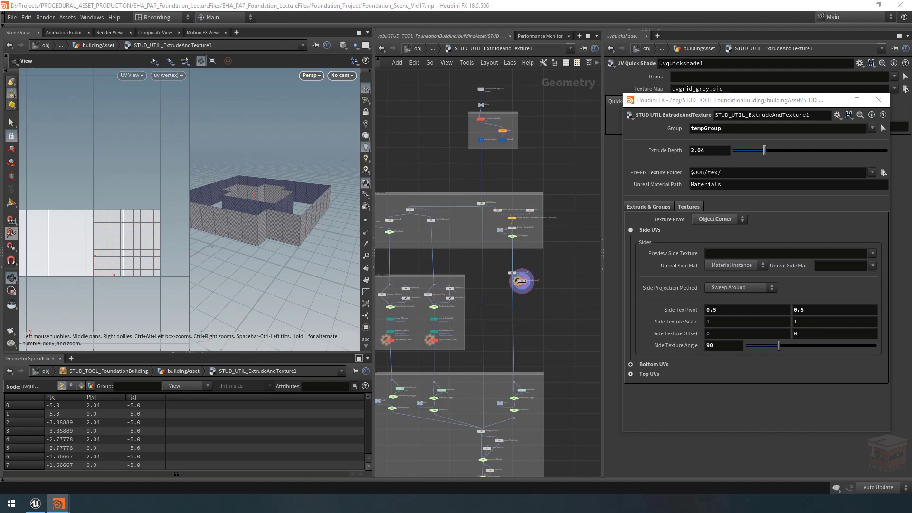
Step: Copy the top branch's four-node chain: projection mode switch, unreal_Material, preview_Material and temporary UV quickshade
{"action": "middle_click_drag", "start_coordinate": [564, 309], "coordinate": [567, 286]}
{"action": "scroll", "coordinate": [527, 293], "scroll_direction": "up", "scroll_amount": 3}
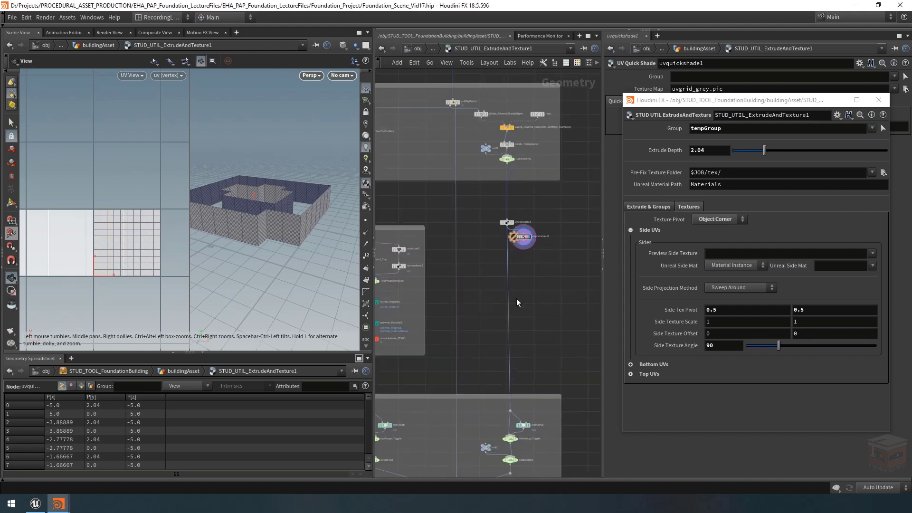
{"action": "middle_click_drag", "start_coordinate": [420, 300], "coordinate": [535, 294]}
{"action": "scroll", "coordinate": [488, 278], "scroll_direction": "up", "scroll_amount": 3}
{"action": "left_click_drag", "start_coordinate": [450, 259], "coordinate": [527, 395]}
{"action": "key", "text": "ctrl+c"}
{"action": "scroll", "coordinate": [509, 303], "scroll_direction": "down", "scroll_amount": 4}
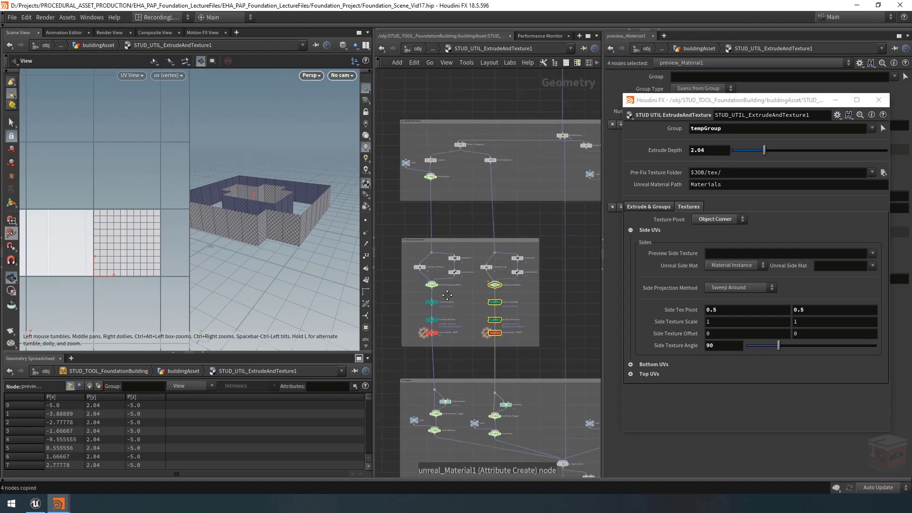
Step: Paste the copied four-node chain into the sides branch below uvtransform3
{"action": "middle_click_drag", "start_coordinate": [542, 90], "coordinate": [447, 289]}
{"action": "middle_click_drag", "start_coordinate": [390, 293], "coordinate": [472, 297]}
{"action": "scroll", "coordinate": [471, 296], "scroll_direction": "up", "scroll_amount": 2}
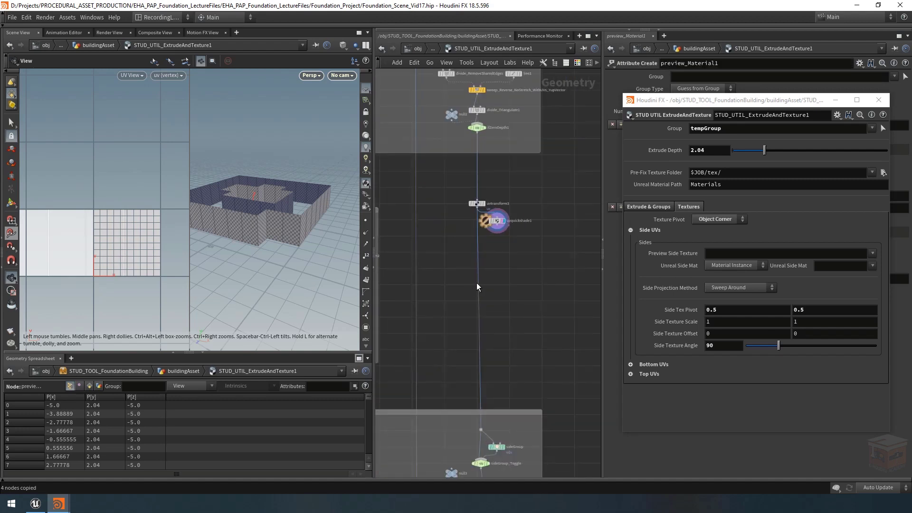
{"action": "key", "text": "ctrl+v"}
{"action": "mouse_move", "coordinate": [442, 215]}
{"action": "left_mouse_down"}
{"action": "mouse_move", "coordinate": [448, 257]}
{"action": "mouse_move", "coordinate": [516, 343]}
{"action": "left_mouse_up"}
{"action": "left_click", "coordinate": [462, 224]}
{"action": "scroll", "coordinate": [502, 233], "scroll_direction": "up", "scroll_amount": 2}
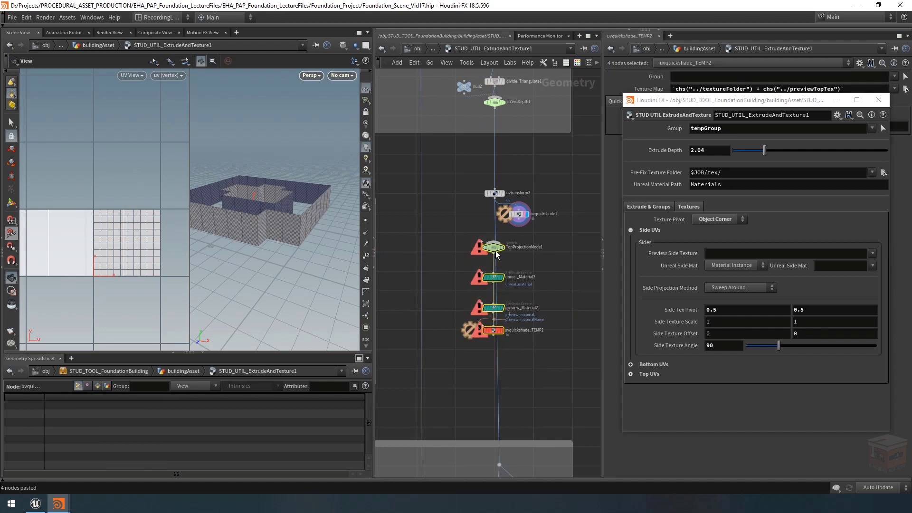
Step: Wire the pasted chain between uvtransform3 and the sideGroup node, and align it under uvtransform3
{"action": "left_click_drag", "start_coordinate": [493, 249], "coordinate": [516, 284]}
{"action": "left_click", "coordinate": [504, 268]}
{"action": "middle_click_drag", "start_coordinate": [533, 262], "coordinate": [523, 187]}
{"action": "left_click", "coordinate": [506, 297]}
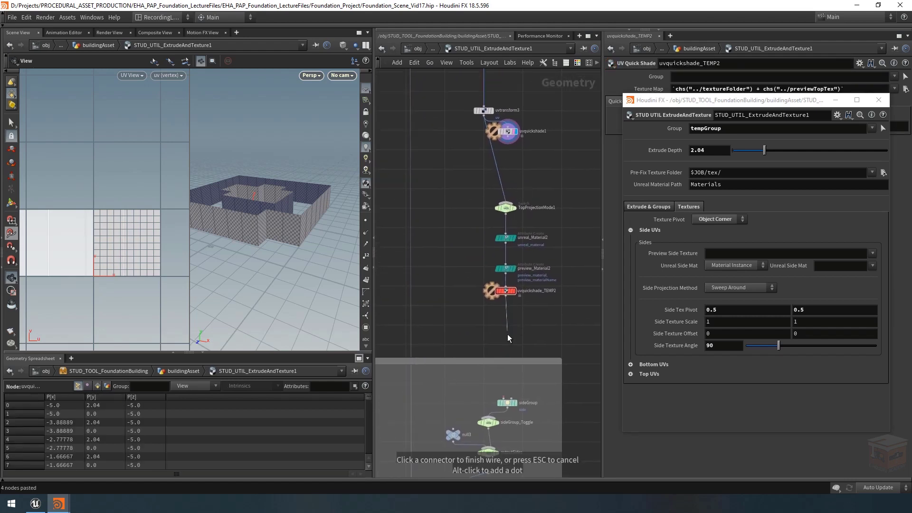
{"action": "left_click", "coordinate": [502, 399]}
{"action": "middle_click_drag", "start_coordinate": [544, 327], "coordinate": [543, 342]}
{"action": "left_click_drag", "start_coordinate": [543, 343], "coordinate": [492, 216]}
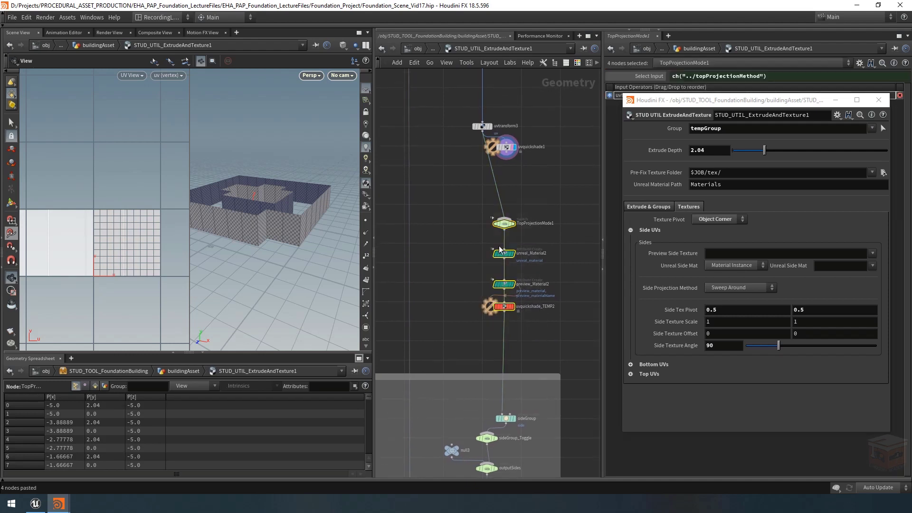
{"action": "left_click_drag", "start_coordinate": [514, 285], "coordinate": [445, 267]}
Step: Rename the pasted switch node TopProjectionMode1 as SideProjectionMode
{"action": "scroll", "coordinate": [523, 190], "scroll_direction": "up", "scroll_amount": 3}
{"action": "double_click", "coordinate": [492, 269]}
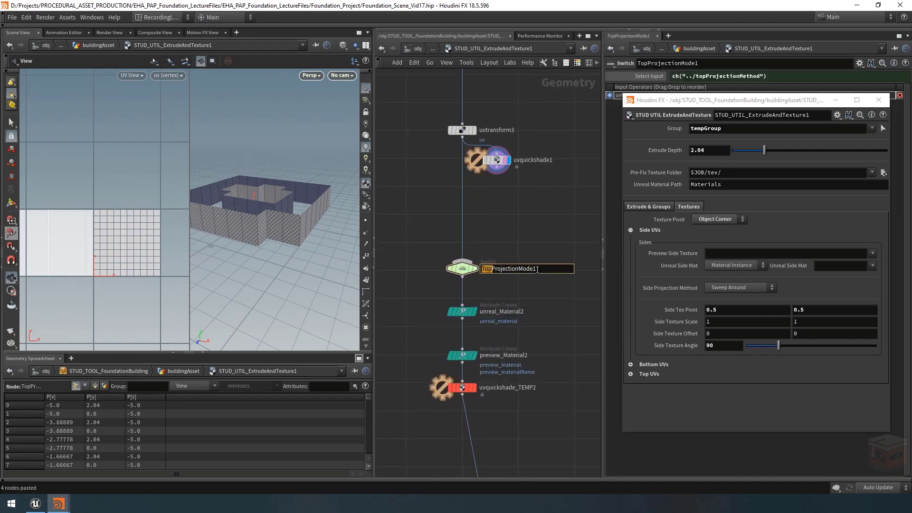
{"action": "type", "text": "Side"}
{"action": "key", "text": "Return"}
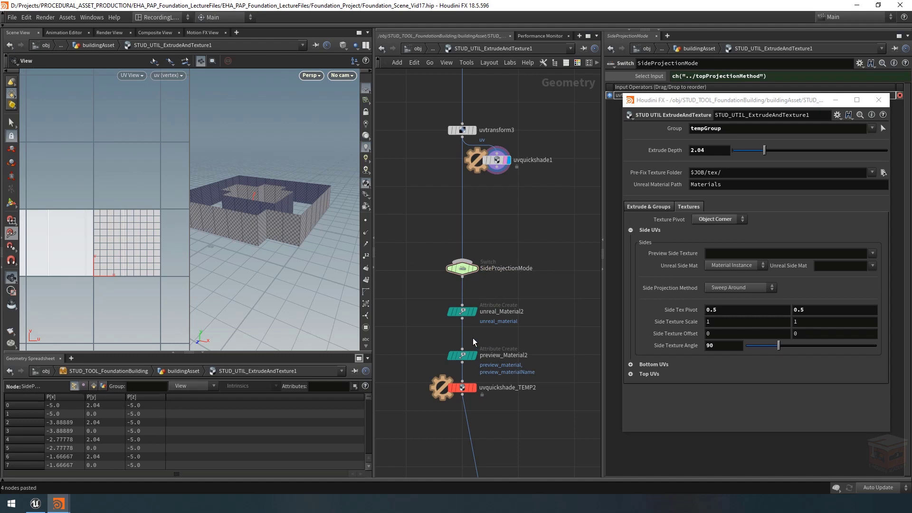
Step: Change the SideProjectionMode switch's Select Input expression to ch("../sideProjectionMethod")
{"action": "left_click_drag", "start_coordinate": [516, 285], "coordinate": [428, 252]}
{"action": "left_click_drag", "start_coordinate": [771, 104], "coordinate": [760, 148]}
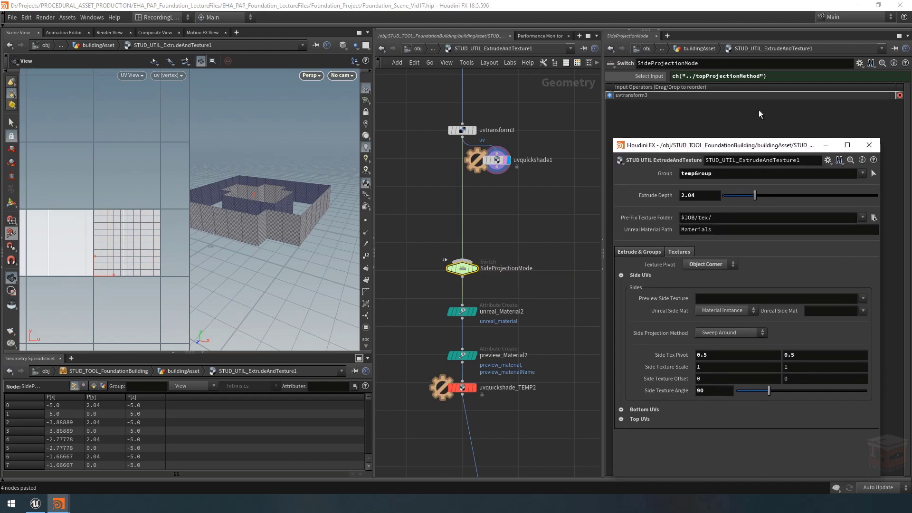
{"action": "middle_click_drag", "start_coordinate": [522, 218], "coordinate": [547, 232]}
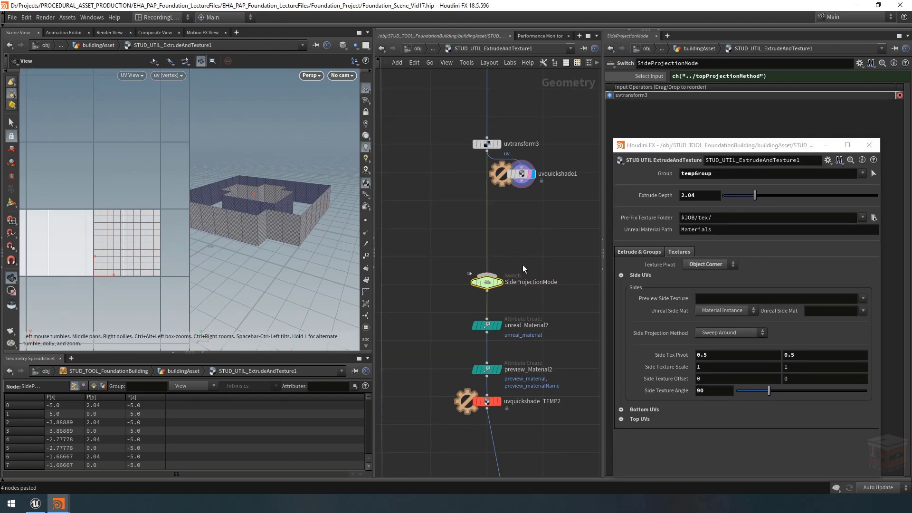
{"action": "left_click_drag", "start_coordinate": [706, 76], "coordinate": [696, 76]}
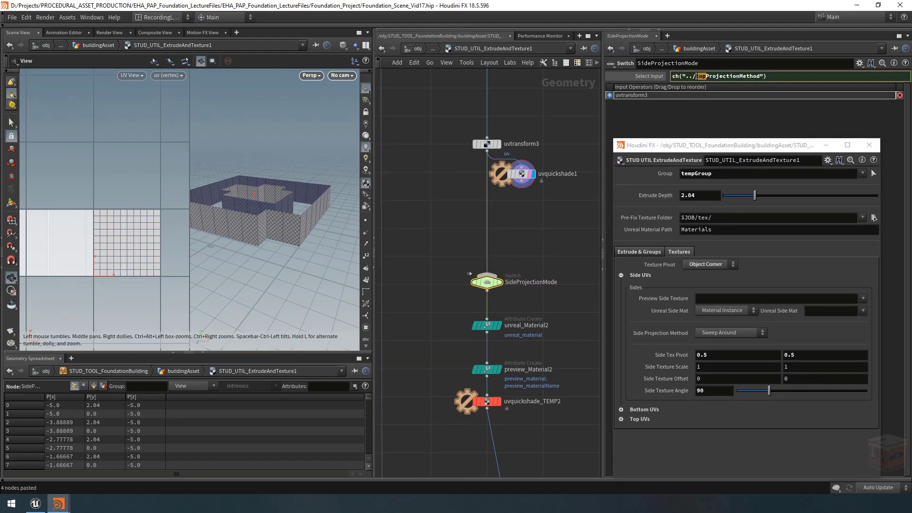
{"action": "type", "text": "side"}
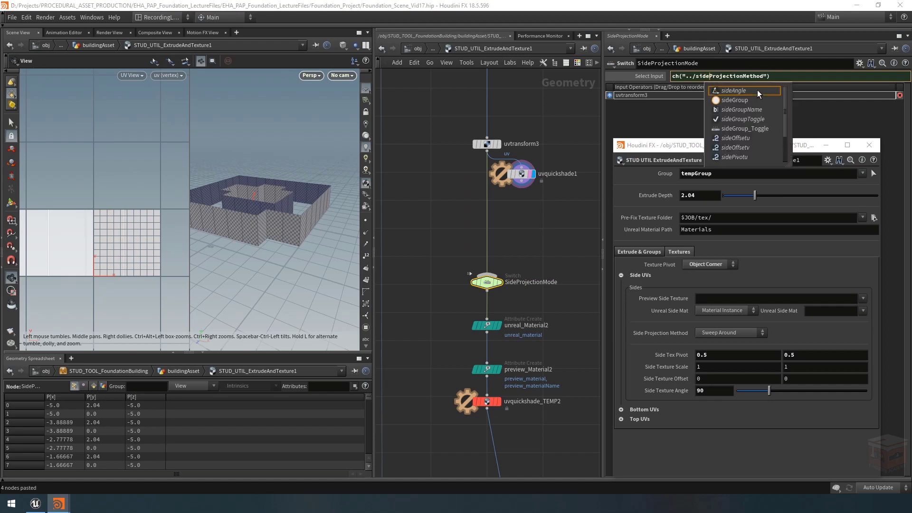
{"action": "left_click", "coordinate": [535, 234]}
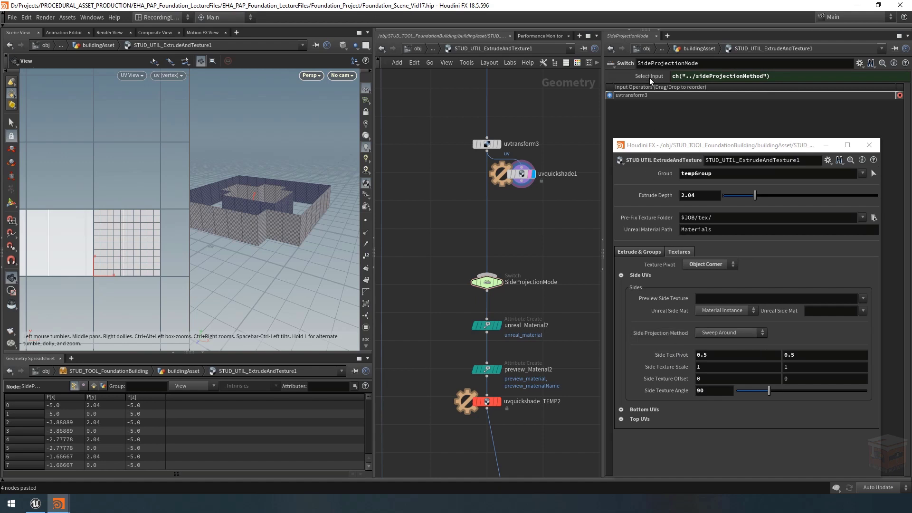
Step: Test the switch link by setting Side Projection Method to Ortogonal Projection and back to Sweep Around
{"action": "left_click", "coordinate": [714, 332]}
{"action": "left_click", "coordinate": [715, 340]}
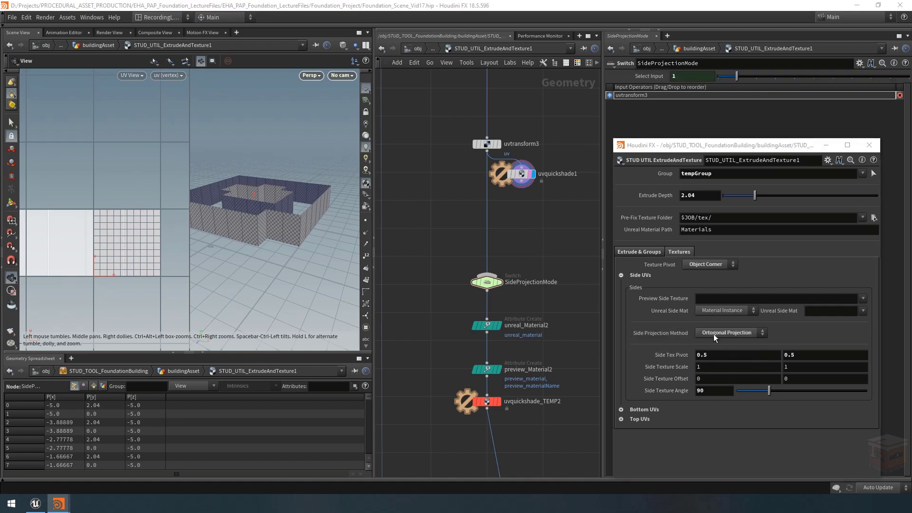
{"action": "left_click", "coordinate": [714, 332]}
{"action": "left_click", "coordinate": [715, 331]}
Step: Open unreal_Material2's string expression in the expression editor and replace unrealTopType with unrealSideType
{"action": "middle_click_drag", "start_coordinate": [560, 321], "coordinate": [549, 285]}
{"action": "left_click_drag", "start_coordinate": [566, 271], "coordinate": [436, 311]}
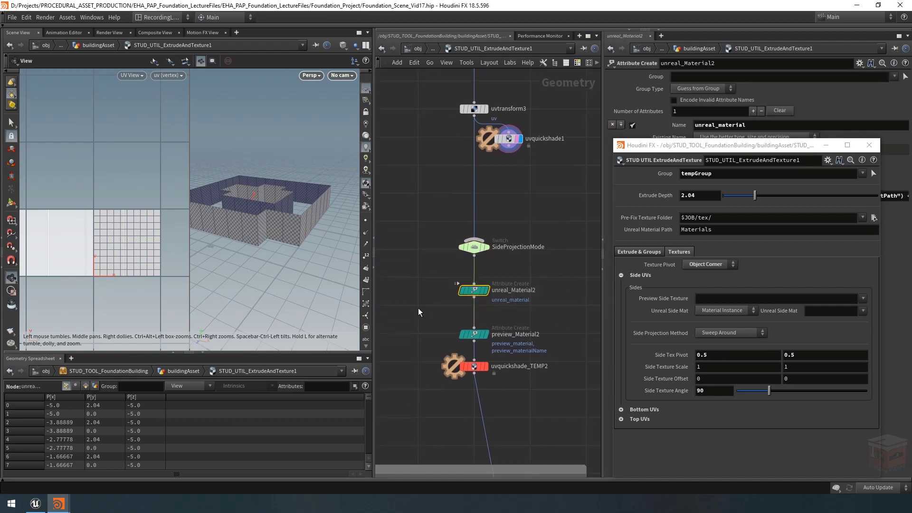
{"action": "left_click_drag", "start_coordinate": [750, 147], "coordinate": [735, 253]}
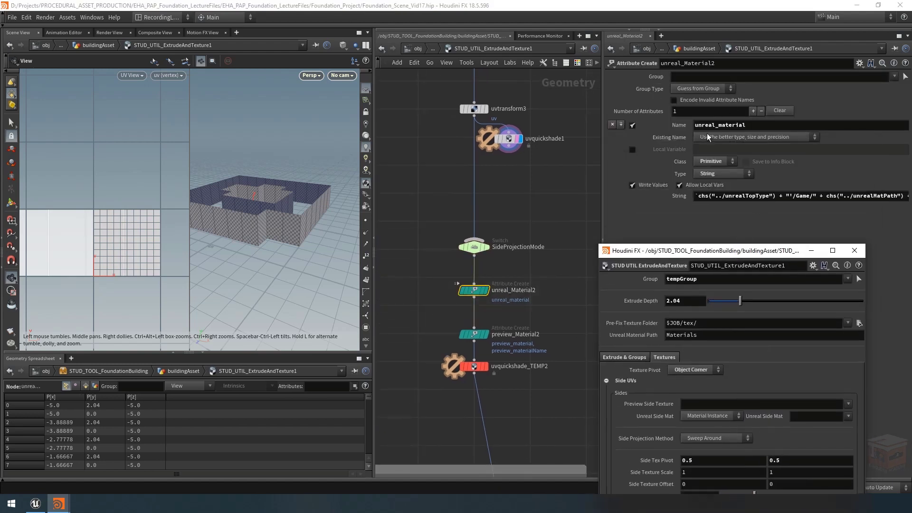
{"action": "left_click", "coordinate": [743, 196]}
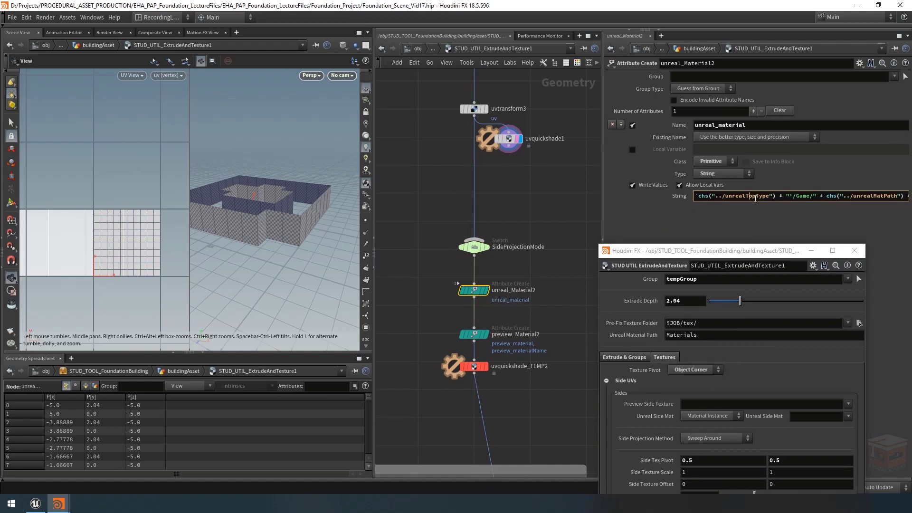
{"action": "key", "text": "alt+e"}
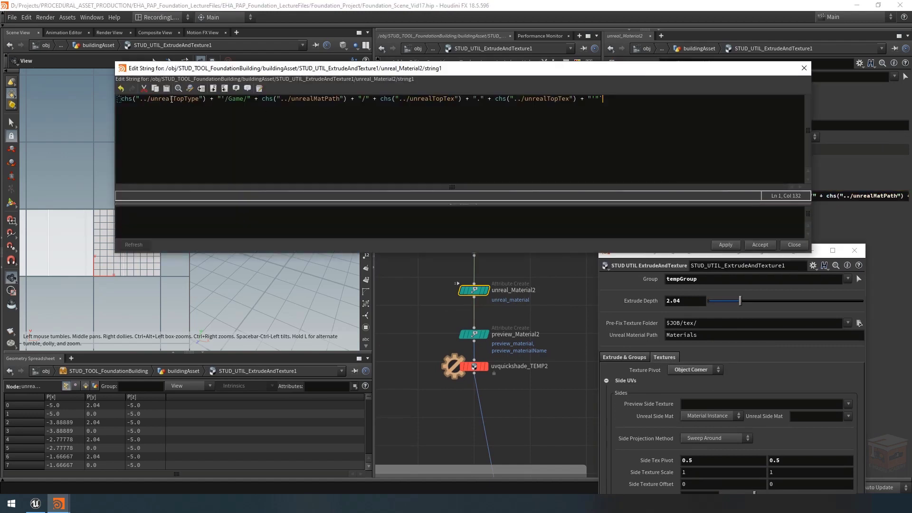
{"action": "left_click_drag", "start_coordinate": [183, 99], "coordinate": [172, 99]}
{"action": "type", "text": "Side"}
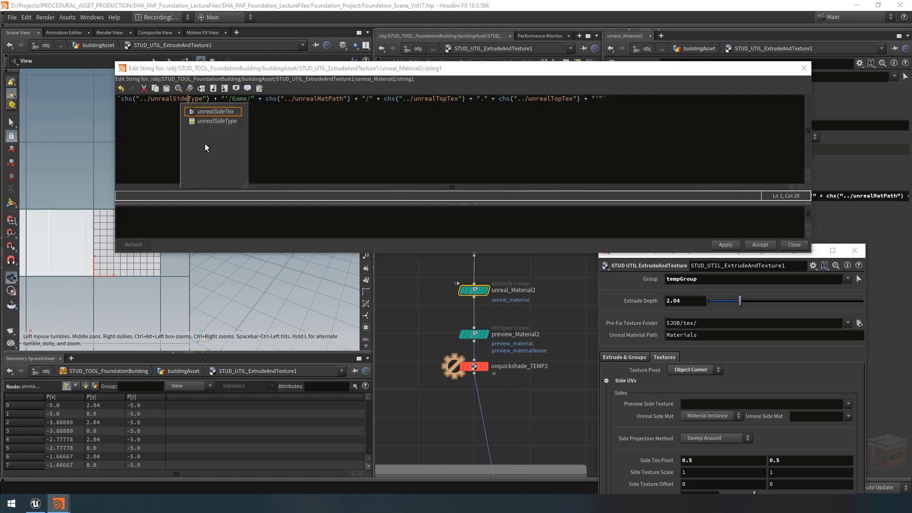
Step: Replace both unrealTopTex references with unrealSideTex in unreal_Material2's string expression and accept the edit
{"action": "left_click", "coordinate": [327, 100]}
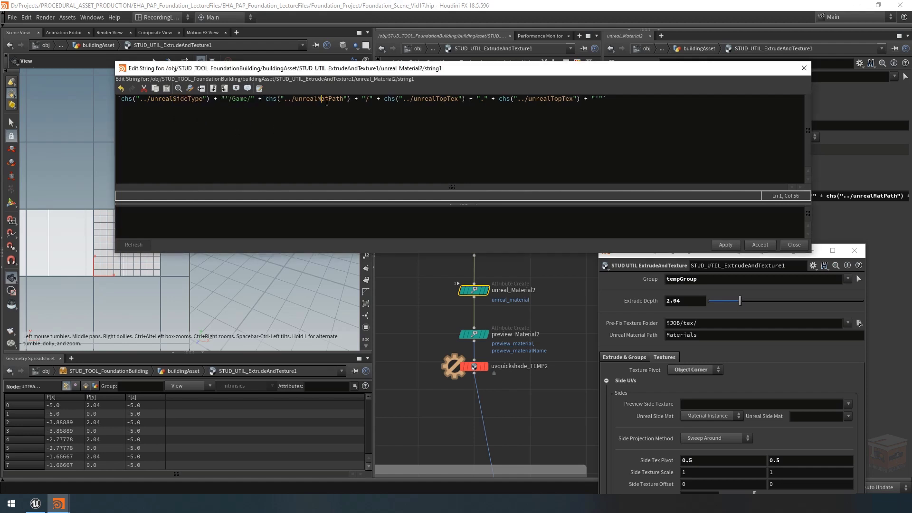
{"action": "left_click_drag", "start_coordinate": [445, 100], "coordinate": [438, 100]}
{"action": "type", "text": "Side"}
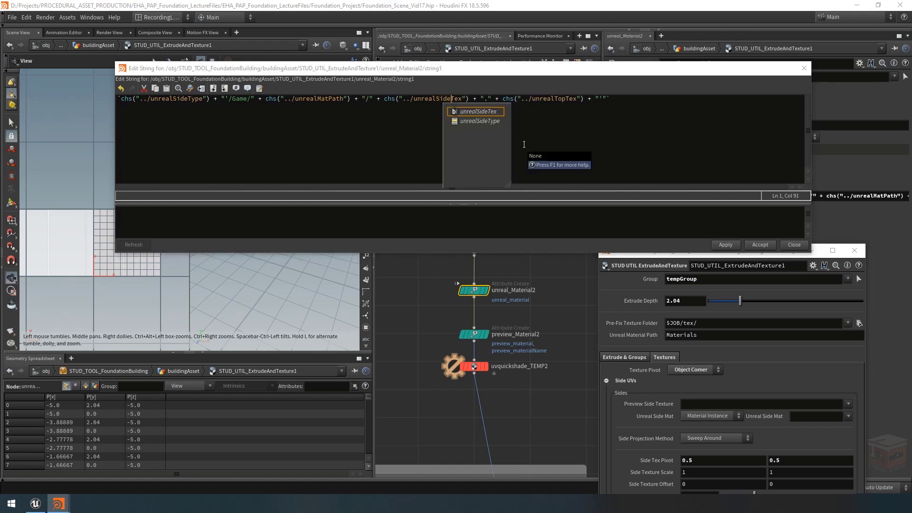
{"action": "left_click", "coordinate": [559, 98]}
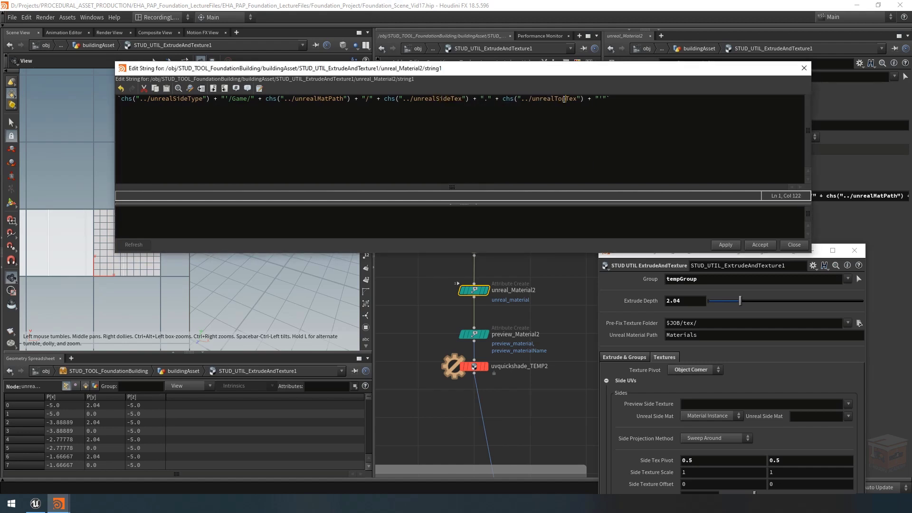
{"action": "type", "text": "Side"}
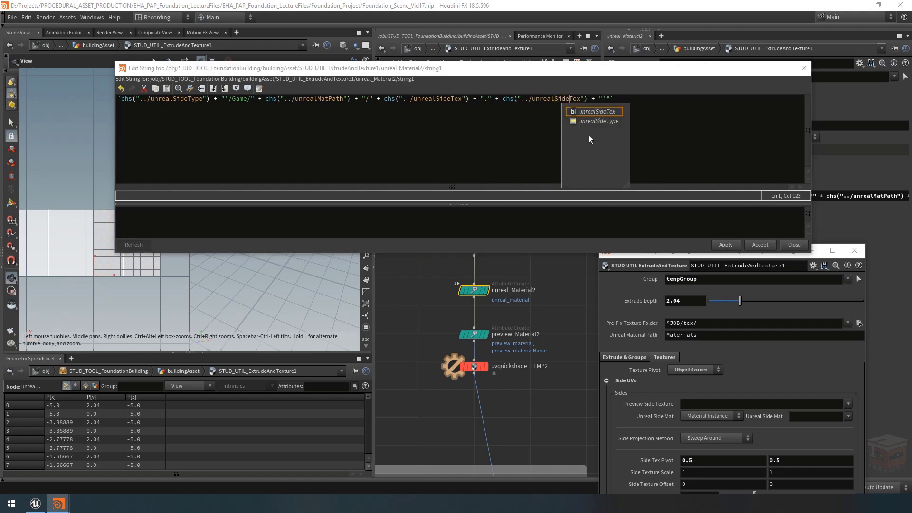
{"action": "left_click", "coordinate": [660, 105]}
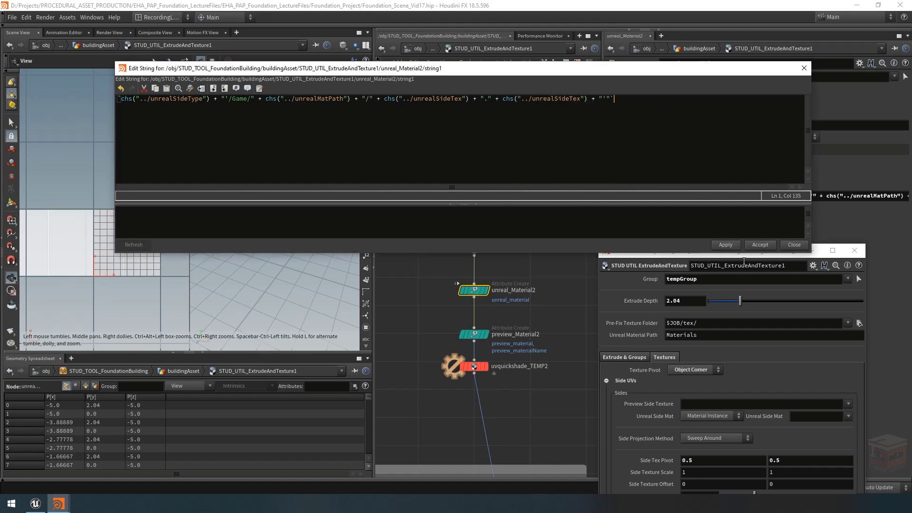
{"action": "left_click", "coordinate": [746, 246]}
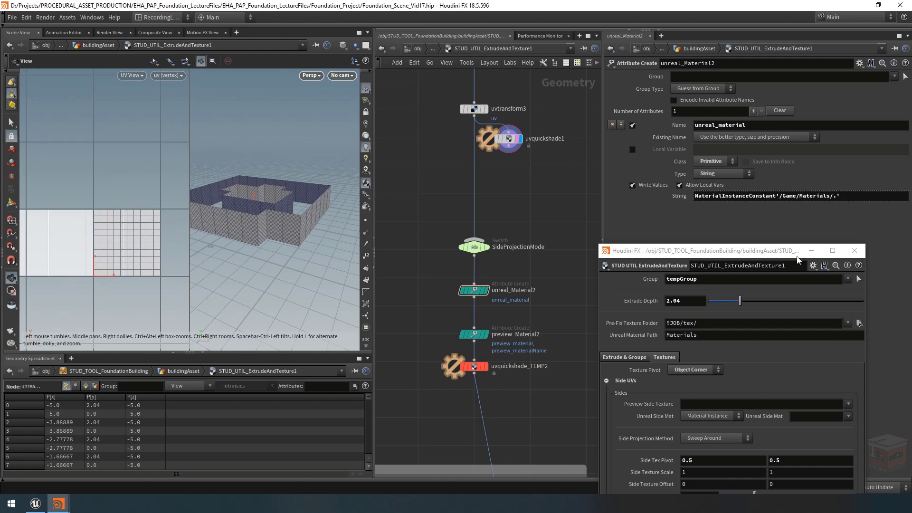
Step: Choose Granite Floor Tiles for both the Preview Side Texture and the Unreal Side Mat
{"action": "left_click", "coordinate": [849, 403]}
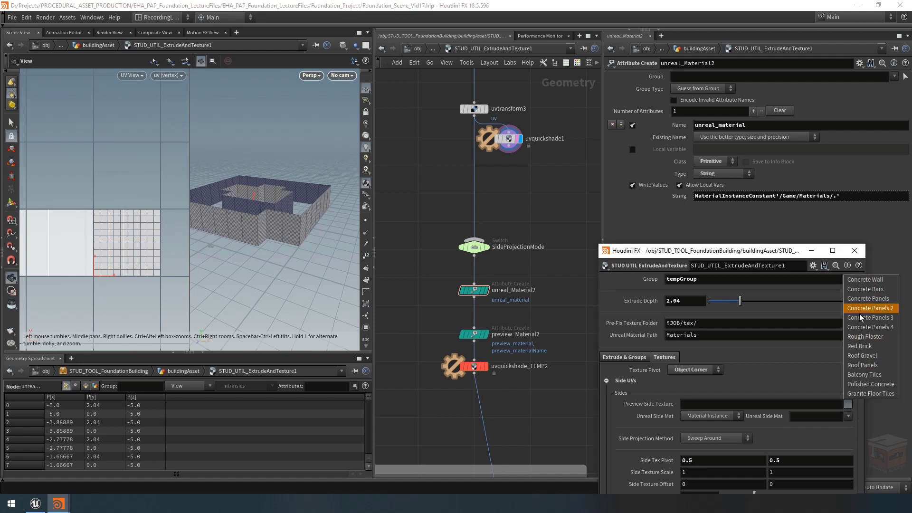
{"action": "left_click", "coordinate": [870, 395]}
{"action": "left_click", "coordinate": [848, 415]}
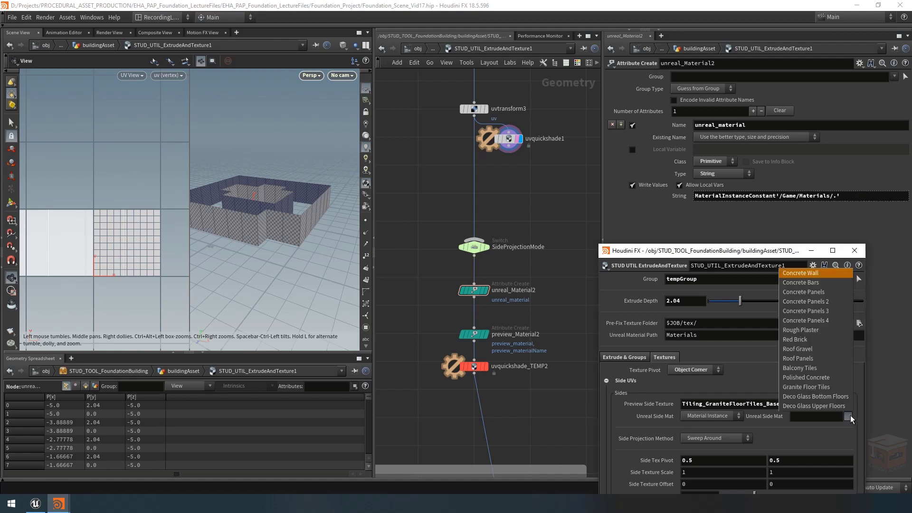
{"action": "left_click", "coordinate": [815, 387]}
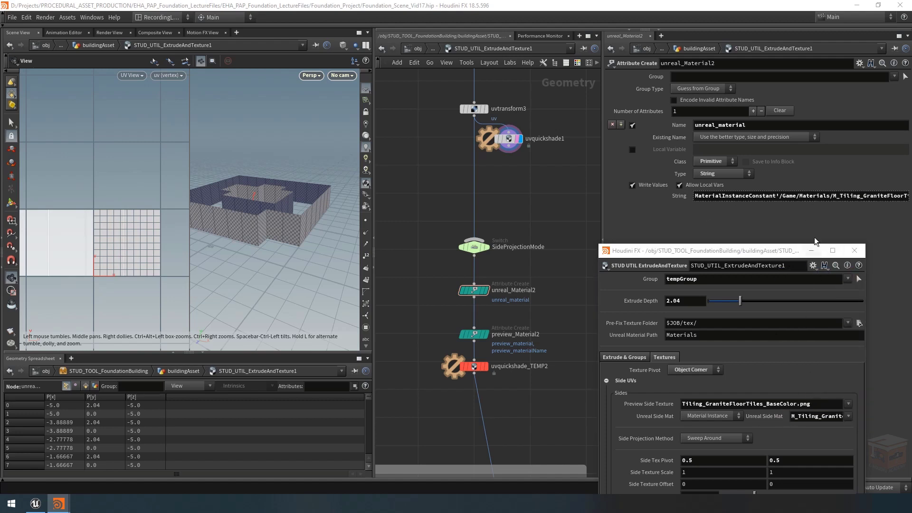
Step: Test the Unreal Side Mat type by switching it to Material and back to Material Instance
{"action": "left_click", "coordinate": [719, 414]}
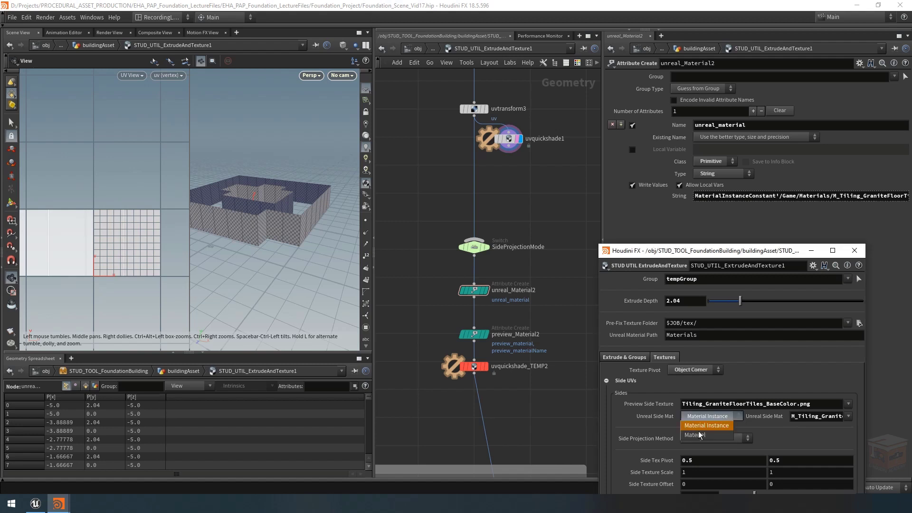
{"action": "left_click", "coordinate": [701, 433]}
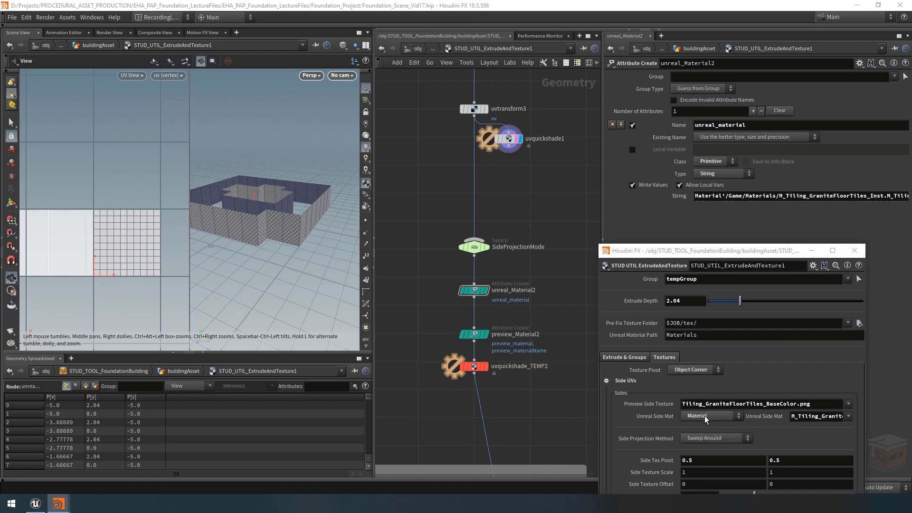
{"action": "left_click", "coordinate": [704, 415]}
{"action": "left_click", "coordinate": [706, 424]}
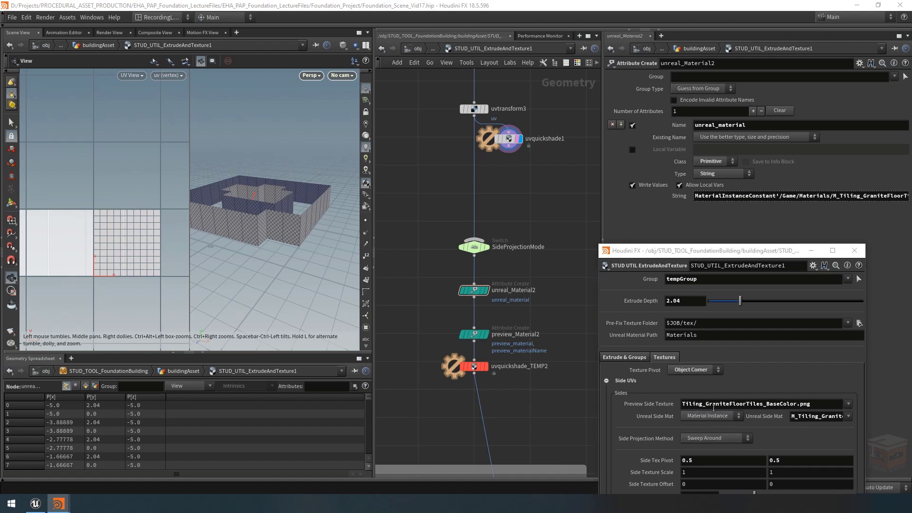
Step: Replace previewTopTex with previewSideTex in both string expressions of preview_Material2
{"action": "middle_click_drag", "start_coordinate": [501, 207], "coordinate": [502, 192]}
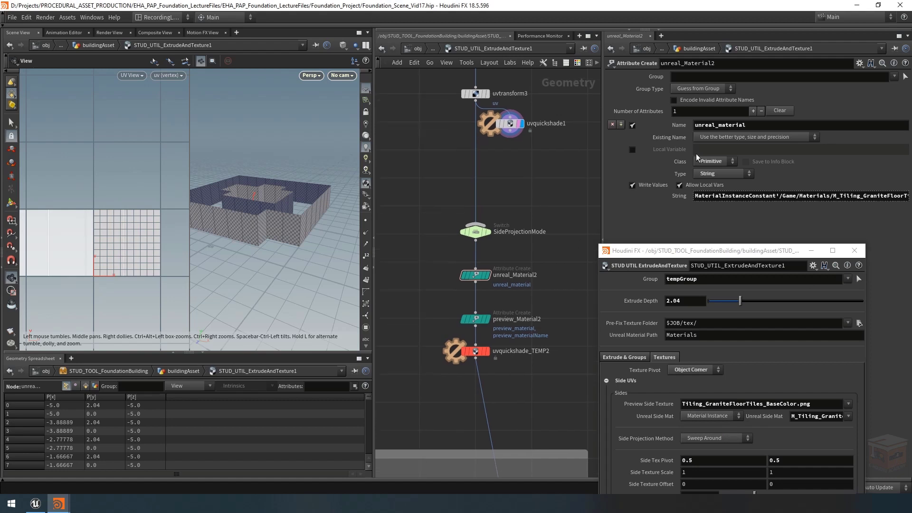
{"action": "left_click", "coordinate": [475, 318]}
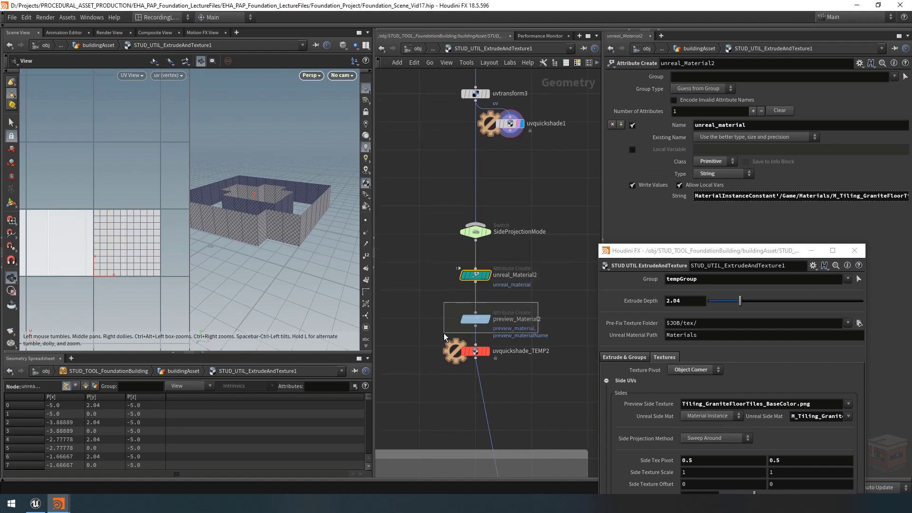
{"action": "left_click", "coordinate": [811, 250]}
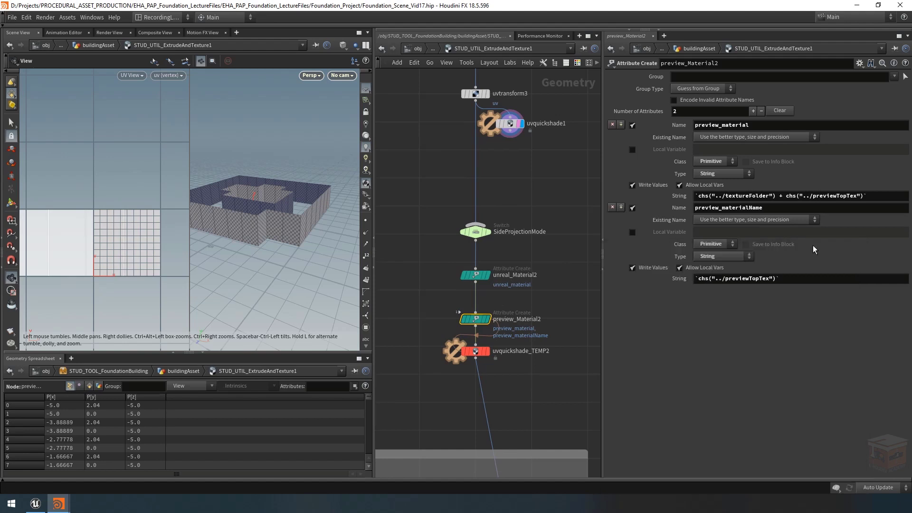
{"action": "left_click_drag", "start_coordinate": [847, 196], "coordinate": [836, 196]}
{"action": "type", "text": "Side"}
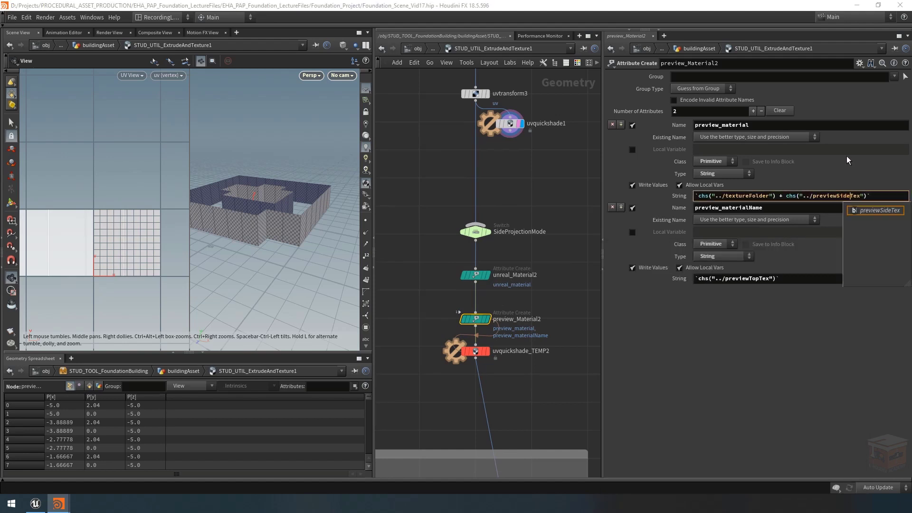
{"action": "key", "text": "shift+Left"}
{"action": "key", "text": "shift+Left"}
{"action": "key", "text": "shift+Left"}
{"action": "key", "text": "shift+Left"}
{"action": "key", "text": "Return"}
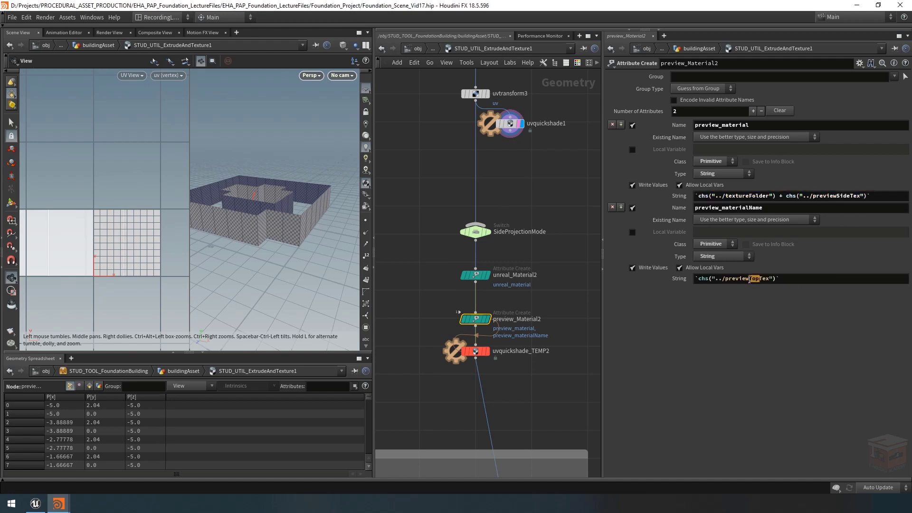
{"action": "type", "text": "Side"}
{"action": "key", "text": "Return"}
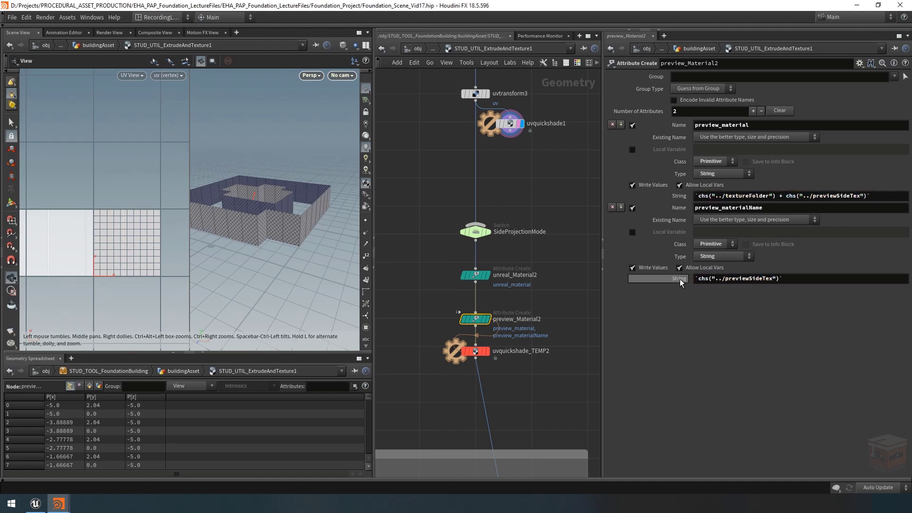
Step: Show the evaluated values of both preview_Material2 strings and read the full texture path
{"action": "left_click", "coordinate": [679, 280]}
{"action": "left_click", "coordinate": [685, 198]}
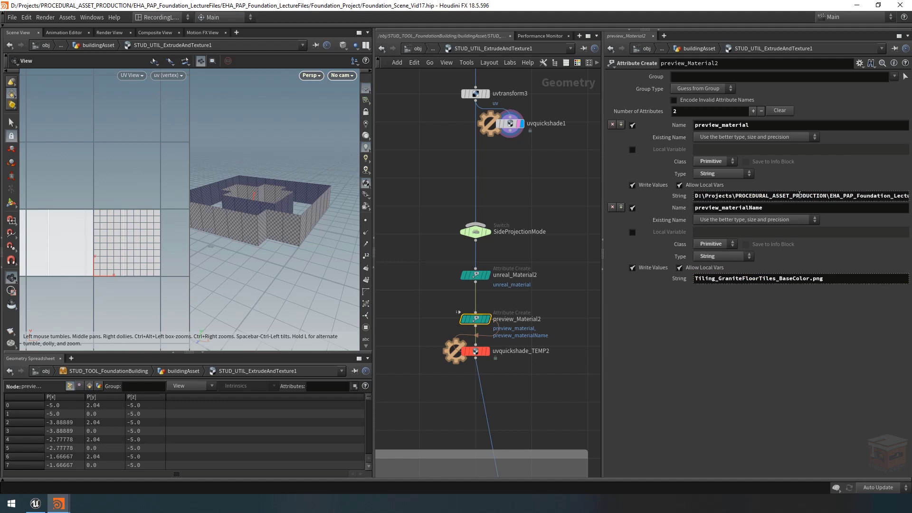
{"action": "key", "text": "End"}
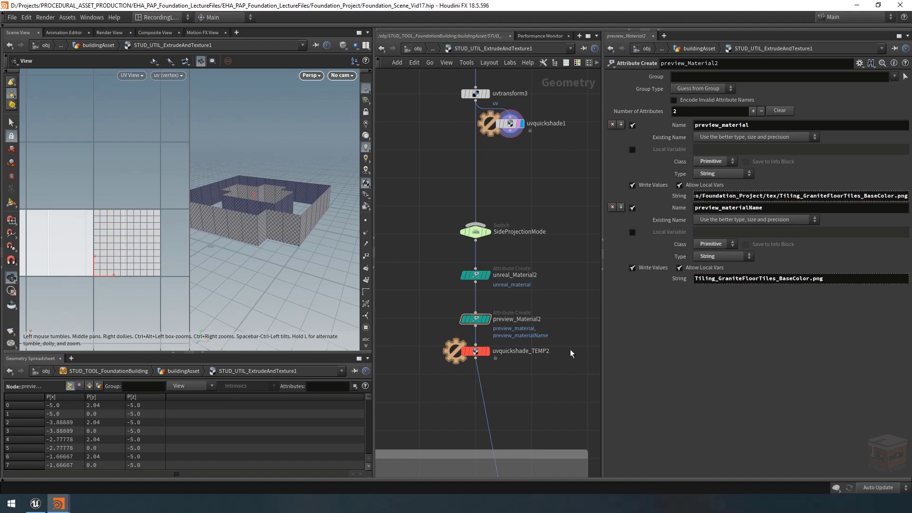
Step: Change uvquickshade_TEMP2's texture map expression to reference previewSideTex and display the node to inspect the textured walls
{"action": "left_click", "coordinate": [477, 352]}
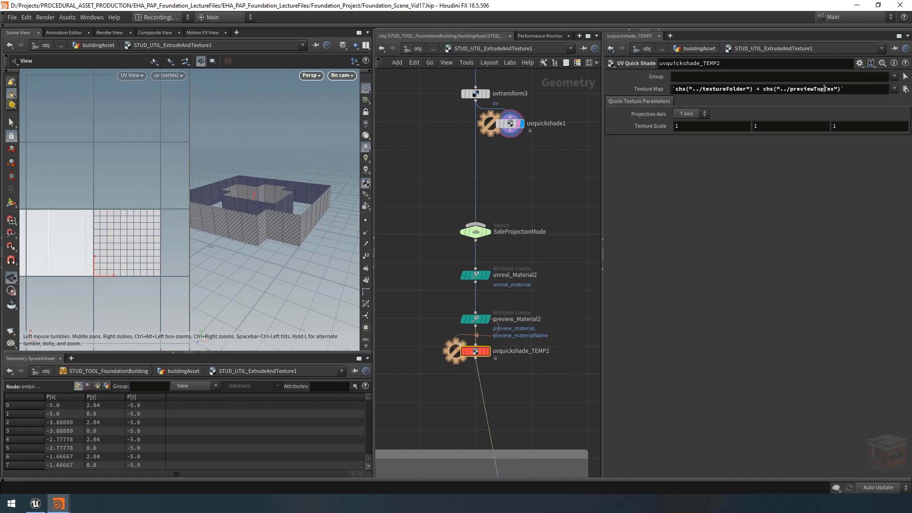
{"action": "left_click_drag", "start_coordinate": [824, 89], "coordinate": [818, 89]}
{"action": "type", "text": "Side"}
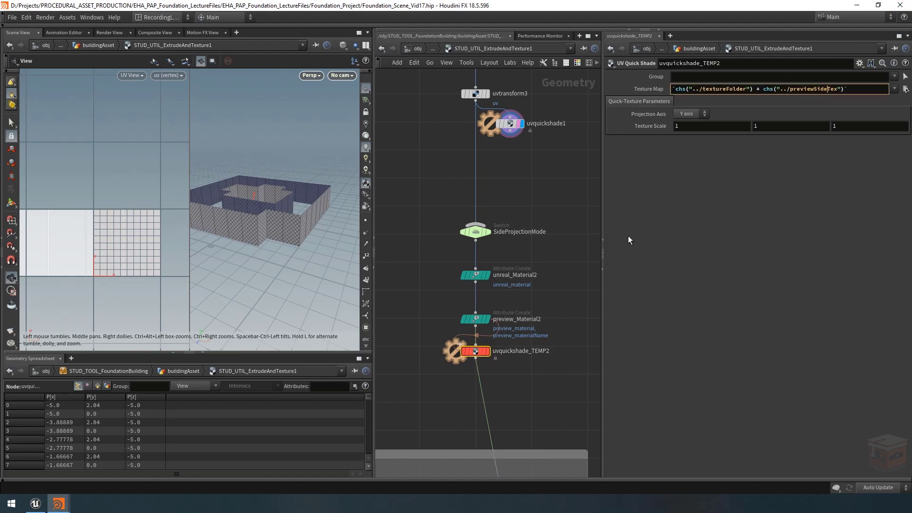
{"action": "key", "text": "Return"}
{"action": "mouse_move", "coordinate": [477, 357]}
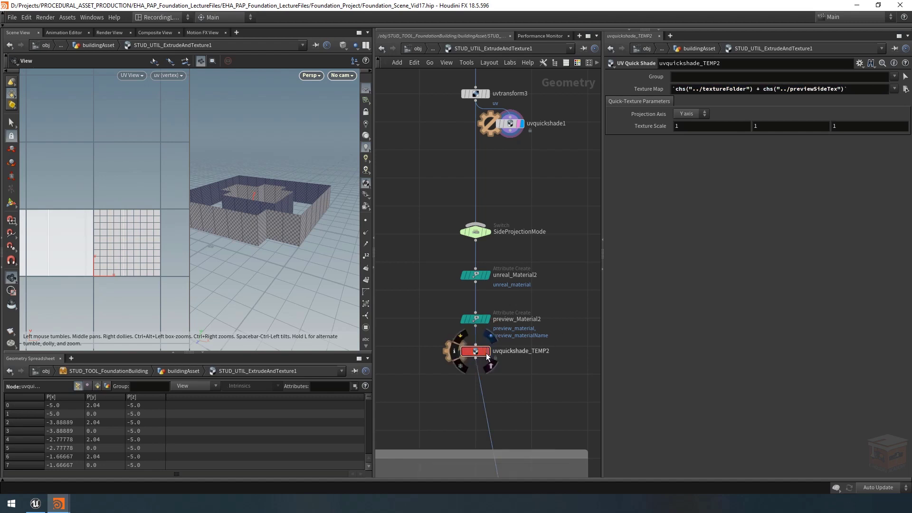
{"action": "middle_click_drag", "start_coordinate": [267, 216], "coordinate": [288, 223]}
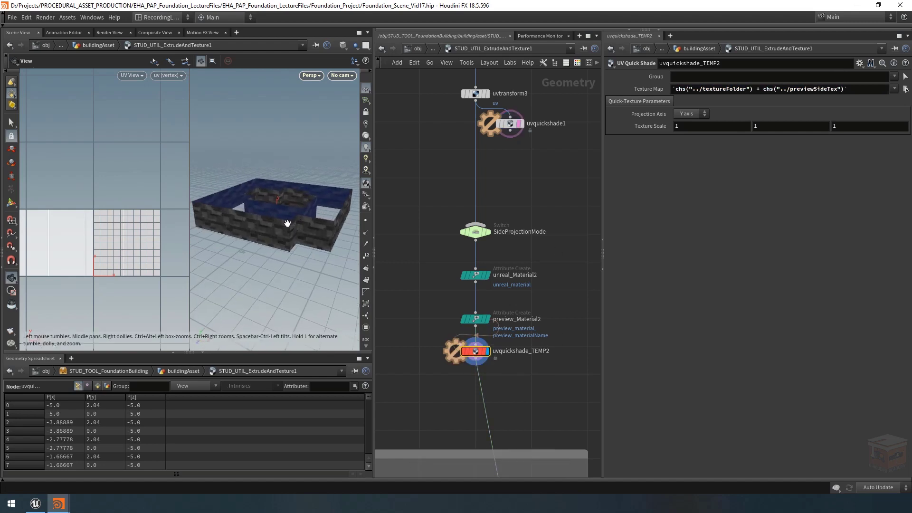
{"action": "left_click_drag", "start_coordinate": [189, 193], "coordinate": [113, 196]}
{"action": "mouse_move", "coordinate": [264, 236]}
{"action": "left_mouse_down"}
{"action": "mouse_move", "coordinate": [270, 248]}
{"action": "mouse_move", "coordinate": [269, 219]}
{"action": "mouse_move", "coordinate": [260, 219]}
{"action": "left_mouse_up"}
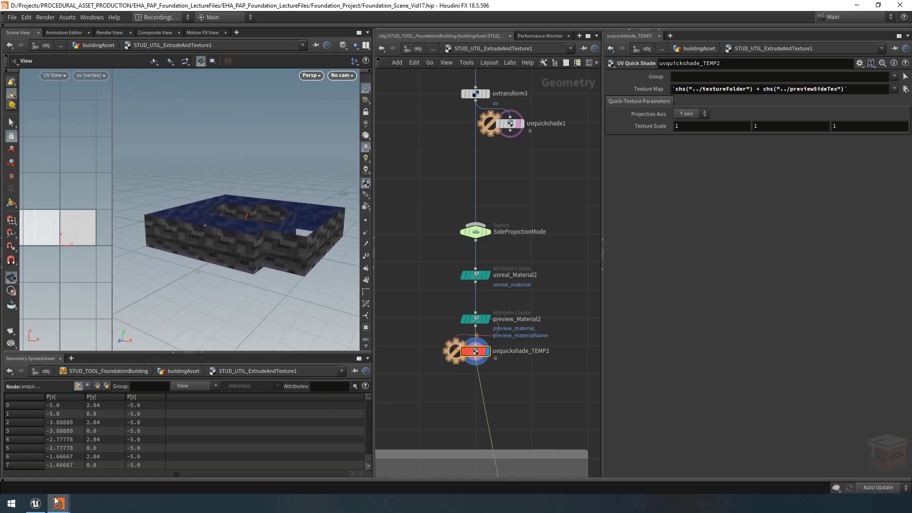
Step: Bring up the asset's parameters and test the Side Texture Angle, returning it to 90
{"action": "mouse_move", "coordinate": [55, 501]}
{"action": "left_click", "coordinate": [128, 458]}
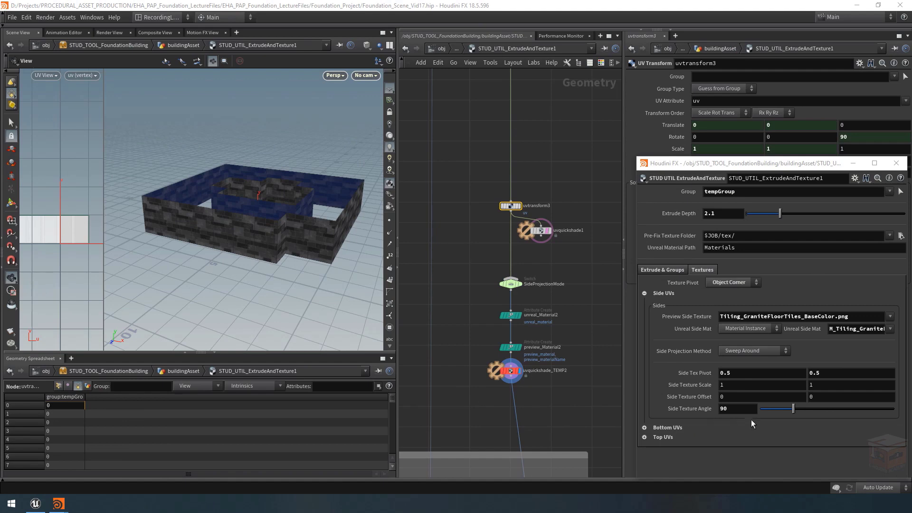
{"action": "left_click_drag", "start_coordinate": [791, 409], "coordinate": [683, 409]}
{"action": "type", "text": "90"}
{"action": "key", "text": "Return"}
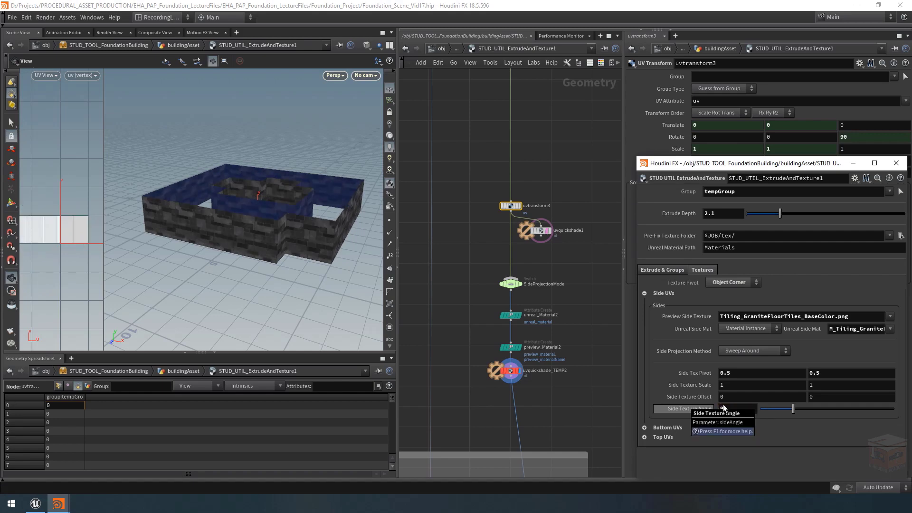
Step: Set both Side Tex Pivot values to 0
{"action": "left_click", "coordinate": [727, 373]}
{"action": "type", "text": "."}
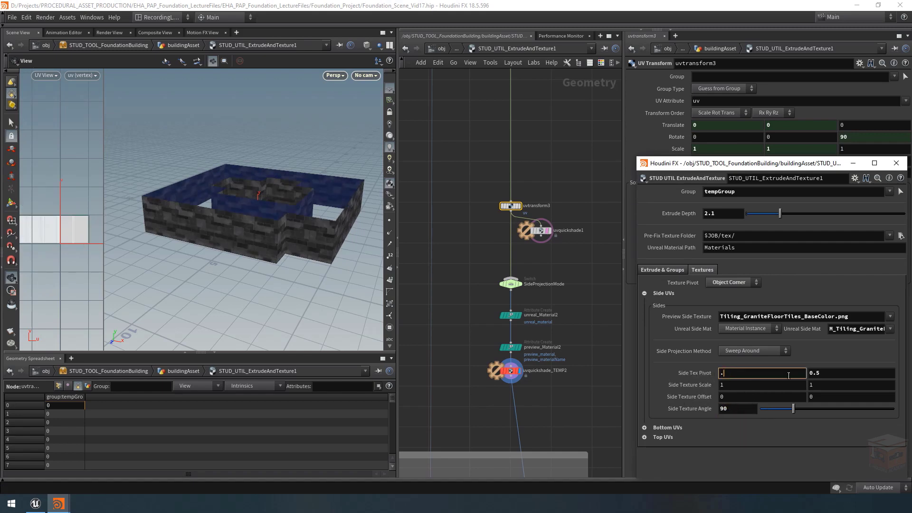
{"action": "type", "text": "0"}
{"action": "key", "text": "Tab"}
{"action": "type", "text": "0"}
{"action": "key", "text": "Return"}
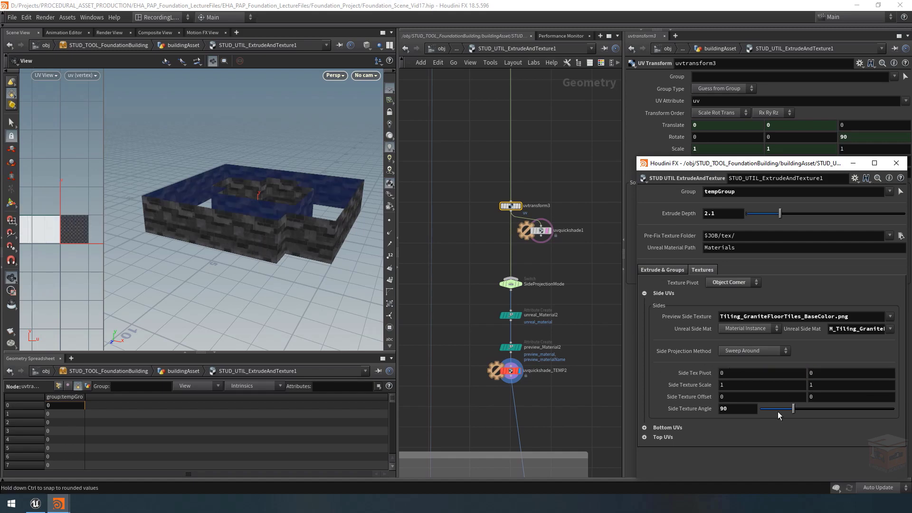
Step: Vary the Side Texture Angle with the pivot at 0 and restore it to 90
{"action": "left_click_drag", "start_coordinate": [788, 411], "coordinate": [781, 411]}
{"action": "type", "text": "90"}
{"action": "key", "text": "Return"}
Step: Try a Side Texture Offset of 0.5 and 0.27 and undo both offset changes
{"action": "middle_click_drag", "start_coordinate": [722, 396], "coordinate": [752, 404]}
{"action": "middle_click_drag", "start_coordinate": [823, 396], "coordinate": [790, 420]}
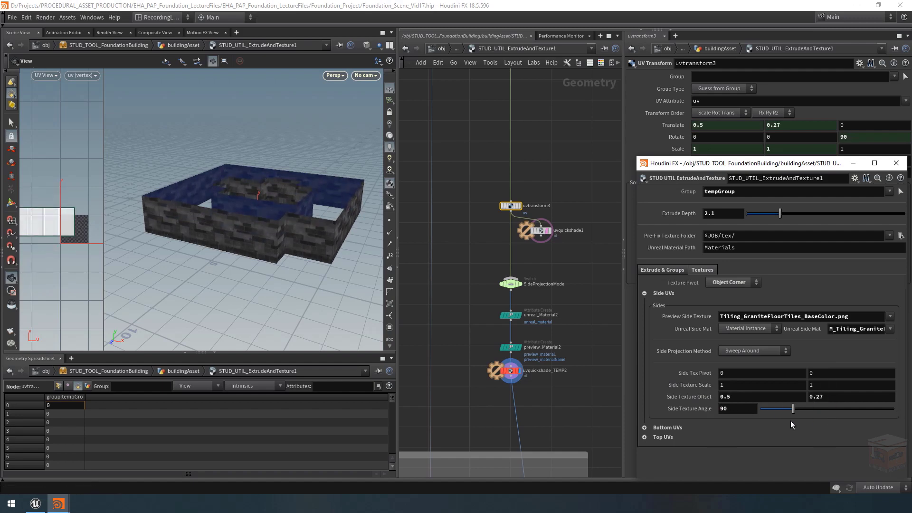
{"action": "key", "text": "ctrl+z"}
{"action": "key", "text": "ctrl+z"}
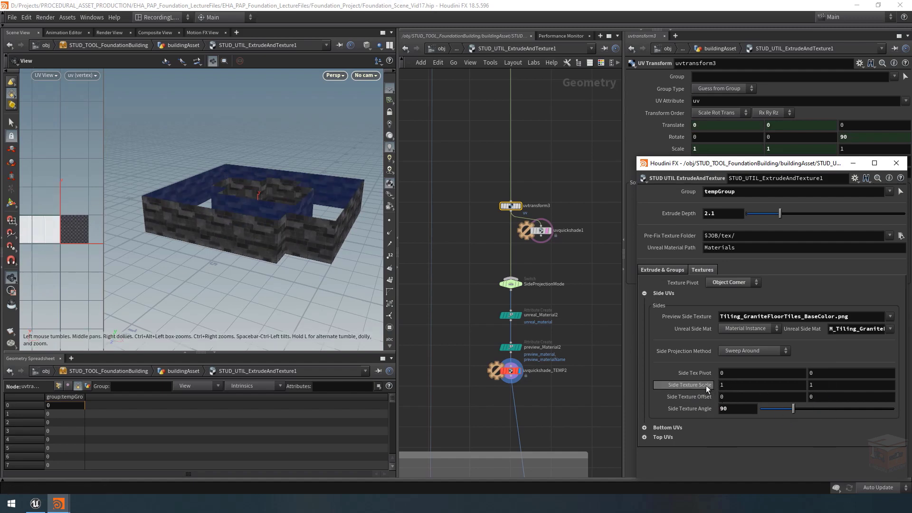
Step: Try different Side Texture Scale values and undo the scale changes
{"action": "middle_click_drag", "start_coordinate": [724, 385], "coordinate": [837, 387]}
{"action": "key", "text": "ctrl+z"}
{"action": "key", "text": "ctrl+z"}
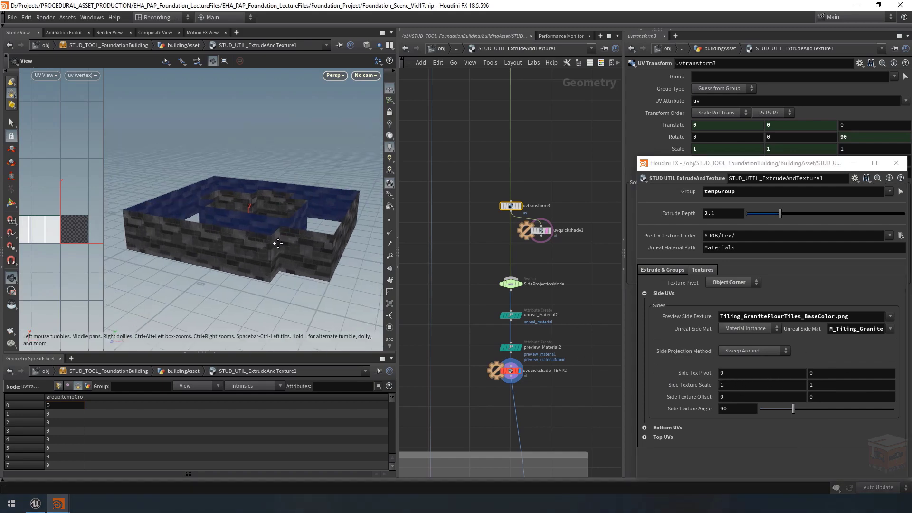
Step: Add a dot on the wire between uvquickshade_TEMP2 and sideGroup and connect it to sideGroup_Toggle
{"action": "left_click_drag", "start_coordinate": [278, 239], "coordinate": [283, 252]}
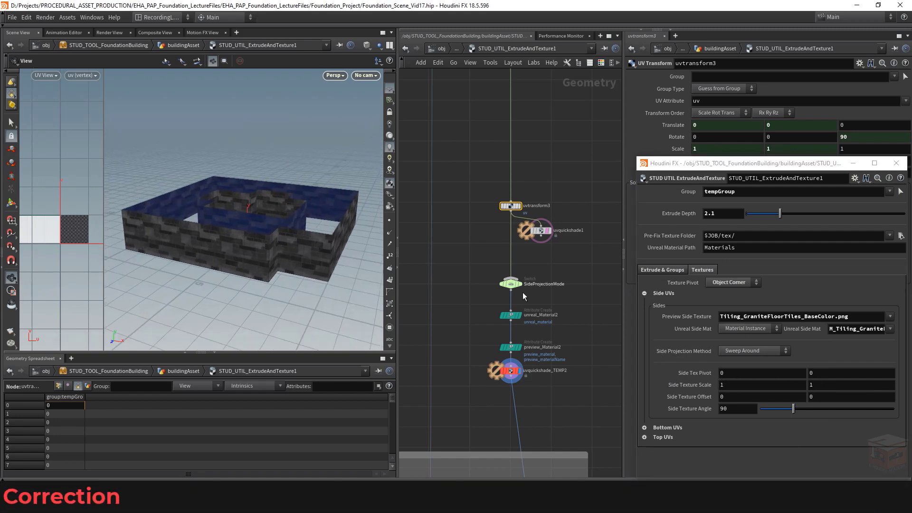
{"action": "scroll", "coordinate": [573, 326], "scroll_direction": "down", "scroll_amount": 1}
{"action": "middle_click_drag", "start_coordinate": [578, 343], "coordinate": [585, 266]}
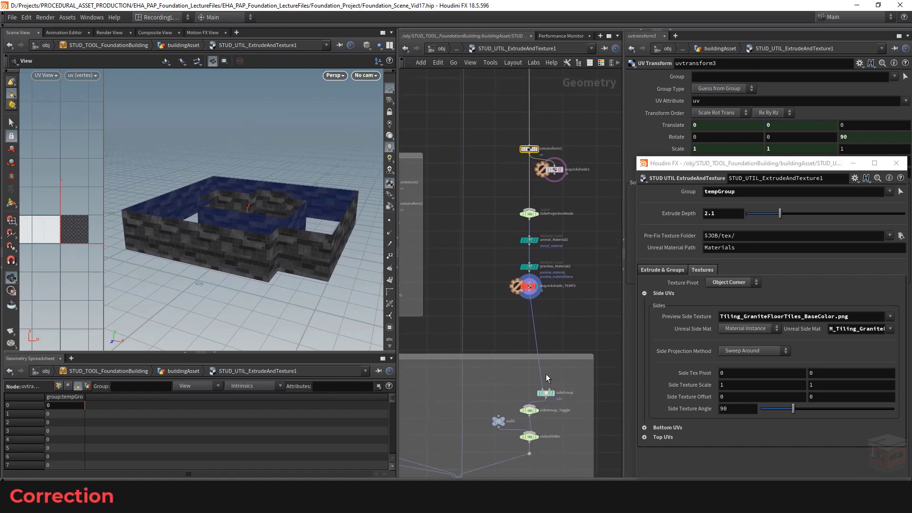
{"action": "scroll", "coordinate": [532, 369], "scroll_direction": "up", "scroll_amount": 2}
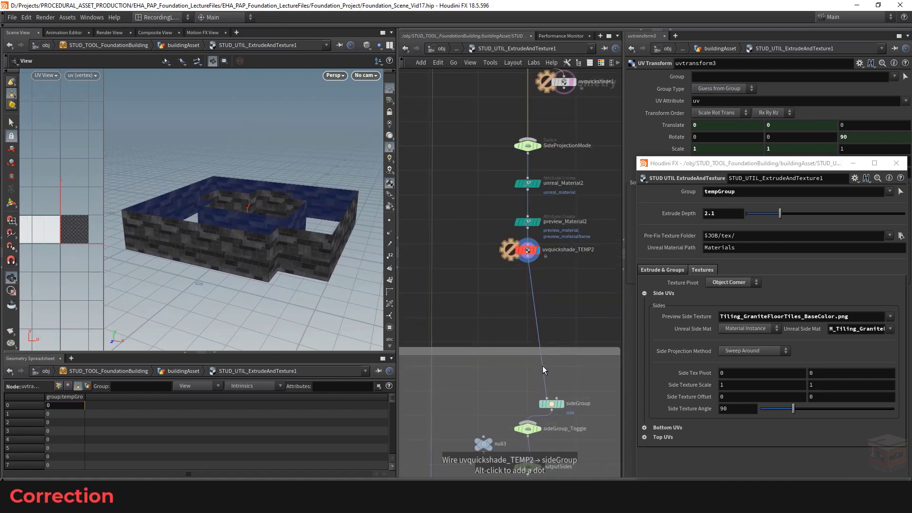
{"action": "left_click_drag", "start_coordinate": [542, 366], "coordinate": [526, 368]}
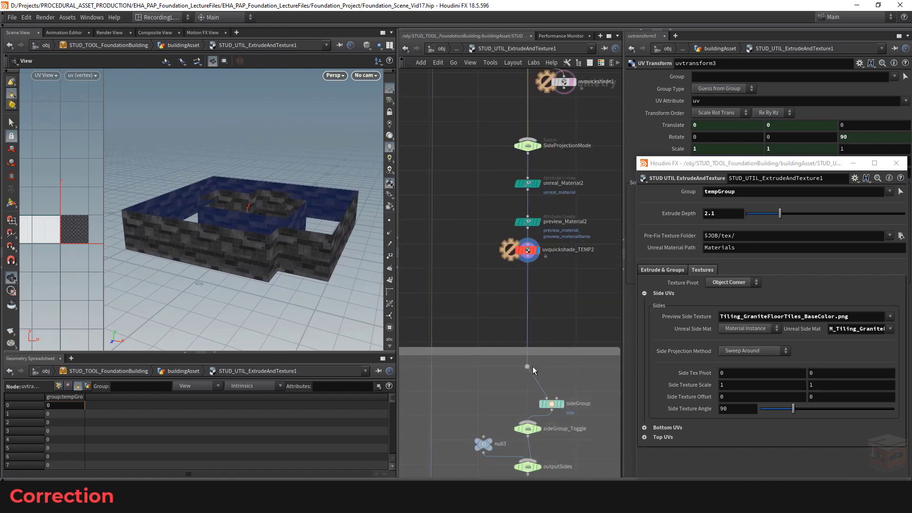
{"action": "left_click", "coordinate": [527, 373]}
{"action": "left_click", "coordinate": [528, 422]}
Step: Reorder sideGroup_Toggle's inputs so uvquickshade_TEMP2 comes first and sideGroup second
{"action": "left_click", "coordinate": [533, 427]}
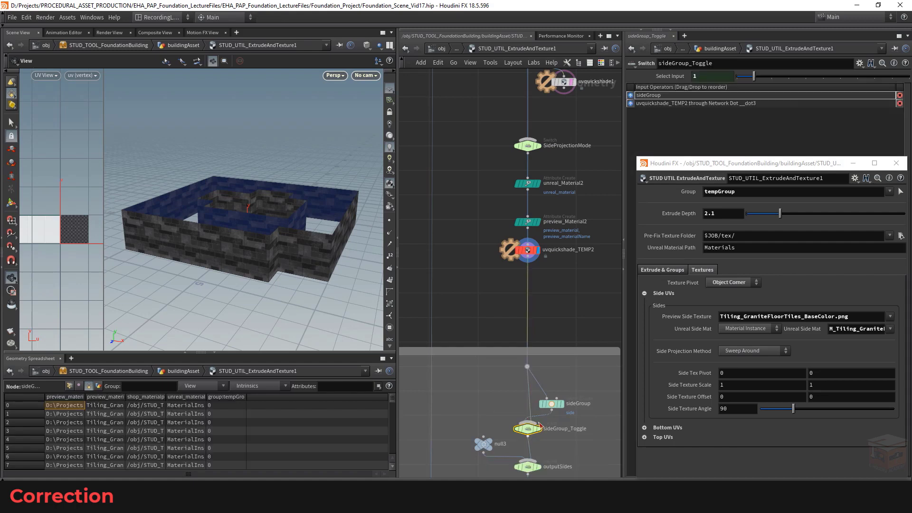
{"action": "left_click_drag", "start_coordinate": [628, 104], "coordinate": [629, 95]}
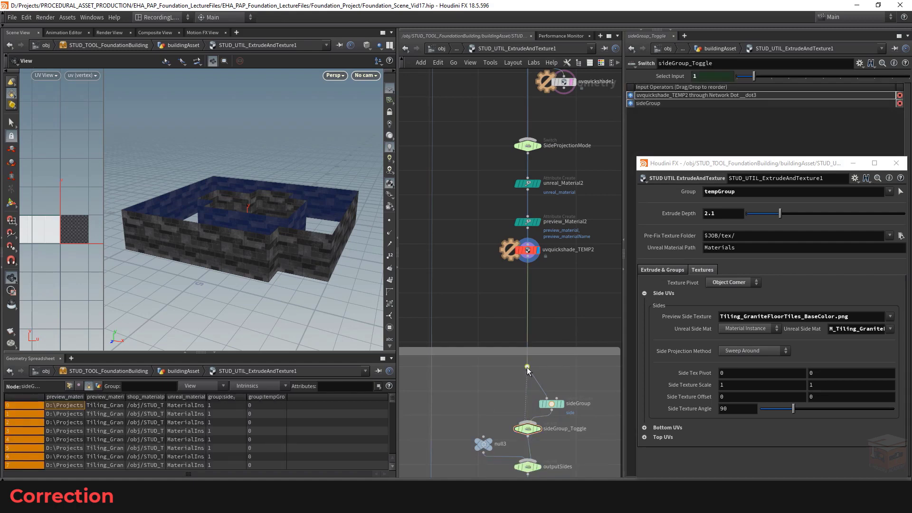
{"action": "scroll", "coordinate": [574, 310], "scroll_direction": "down", "scroll_amount": 5}
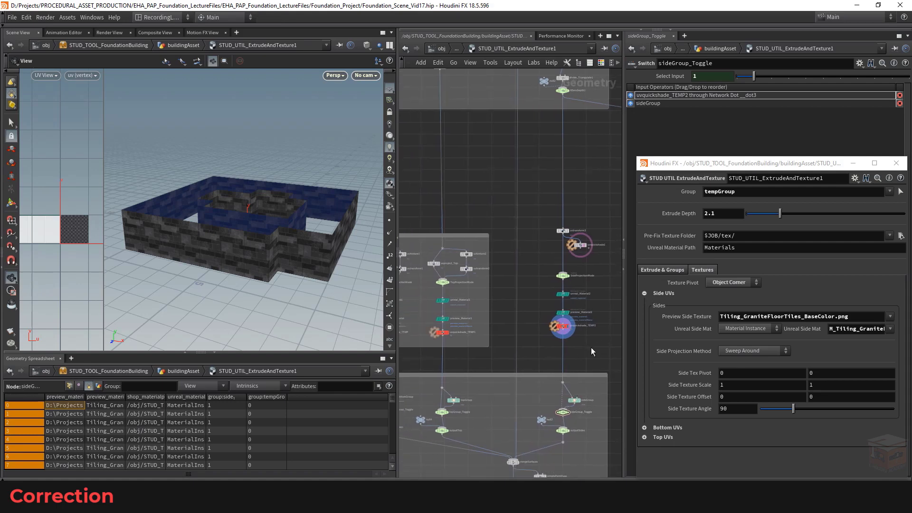
{"action": "middle_click_drag", "start_coordinate": [591, 346], "coordinate": [571, 354]}
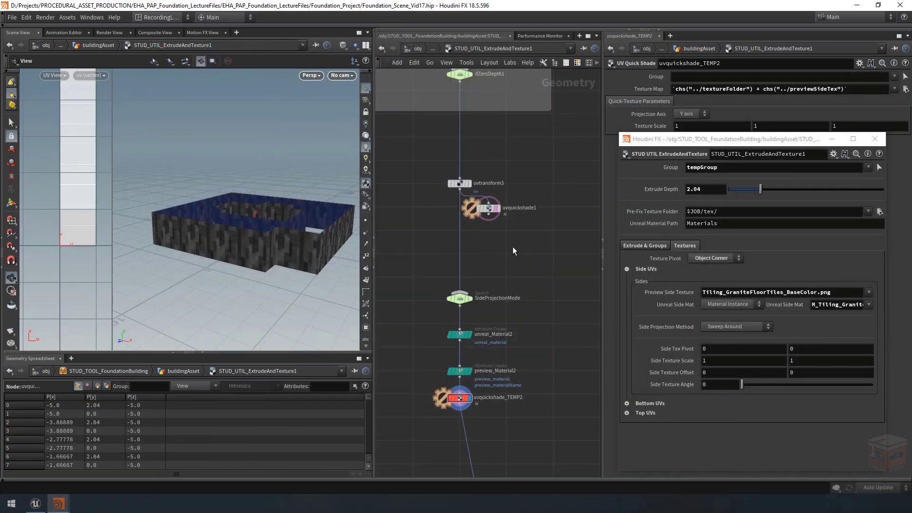
Step: Test rotating the side texture and set the Side Texture Angle to 90
{"action": "left_click", "coordinate": [744, 386]}
{"action": "left_click_drag", "start_coordinate": [745, 389], "coordinate": [770, 387]}
{"action": "type", "text": "*"}
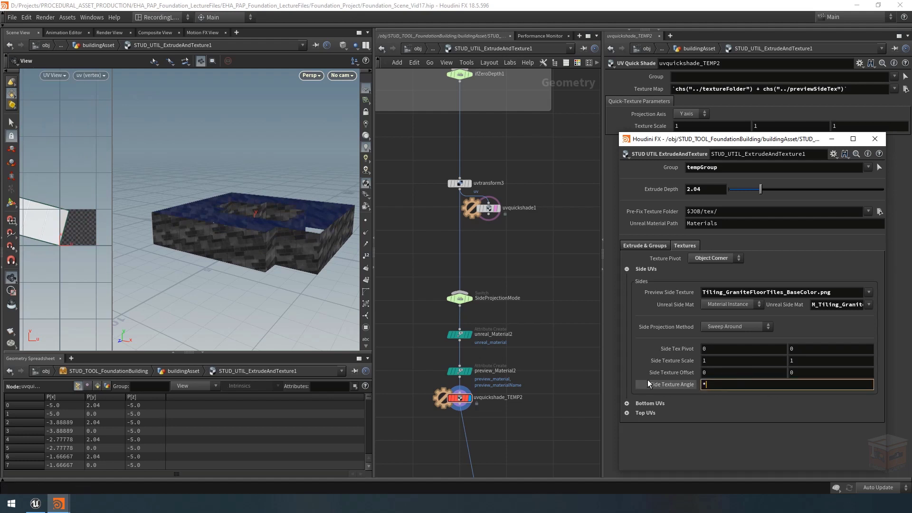
{"action": "type", "text": "0"}
{"action": "key", "text": "Return"}
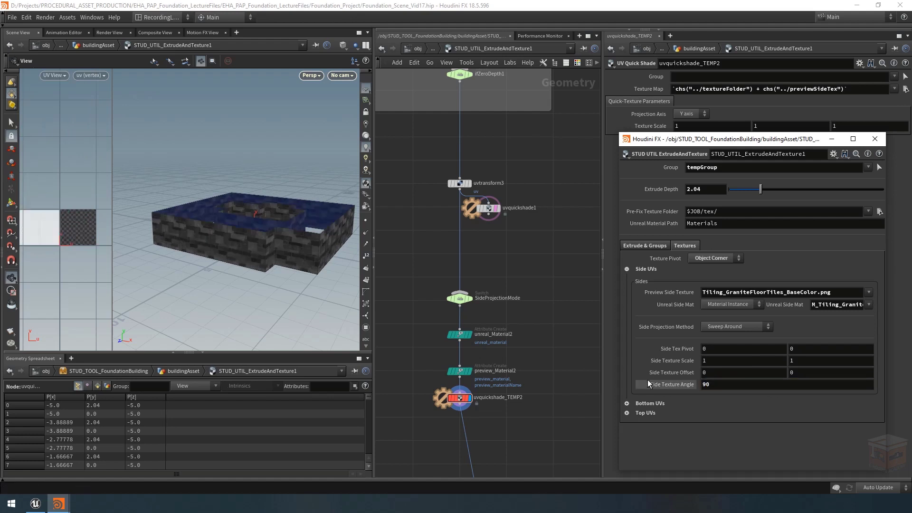
Step: Set the default of Side Texture Angle (sideAngle) to 90 in the asset's operator type properties and accept
{"action": "left_click", "coordinate": [625, 153]}
{"action": "left_click", "coordinate": [656, 382]}
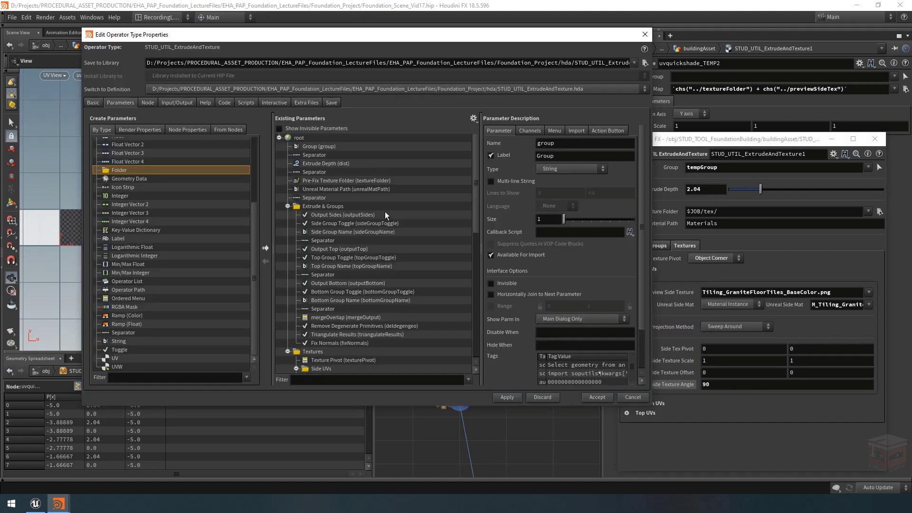
{"action": "scroll", "coordinate": [365, 164], "scroll_direction": "down", "scroll_amount": 8}
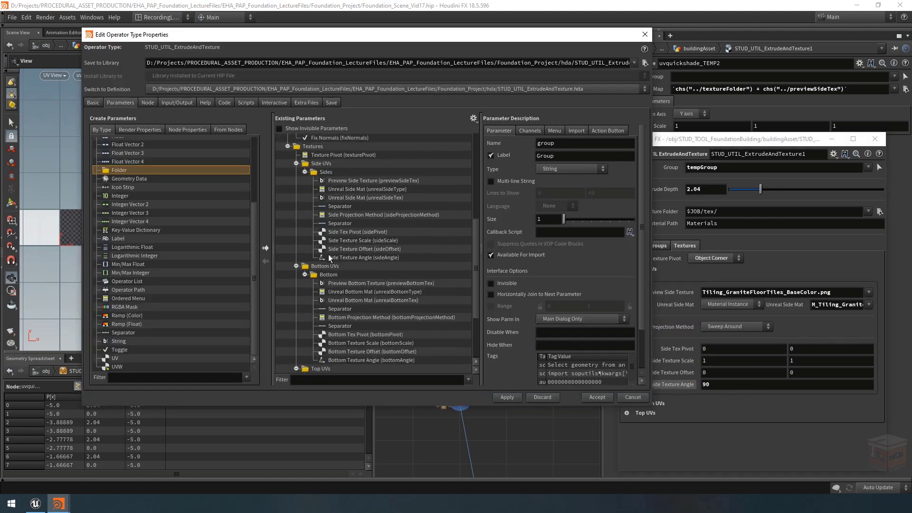
{"action": "left_click", "coordinate": [346, 259]}
{"action": "left_click", "coordinate": [530, 131]}
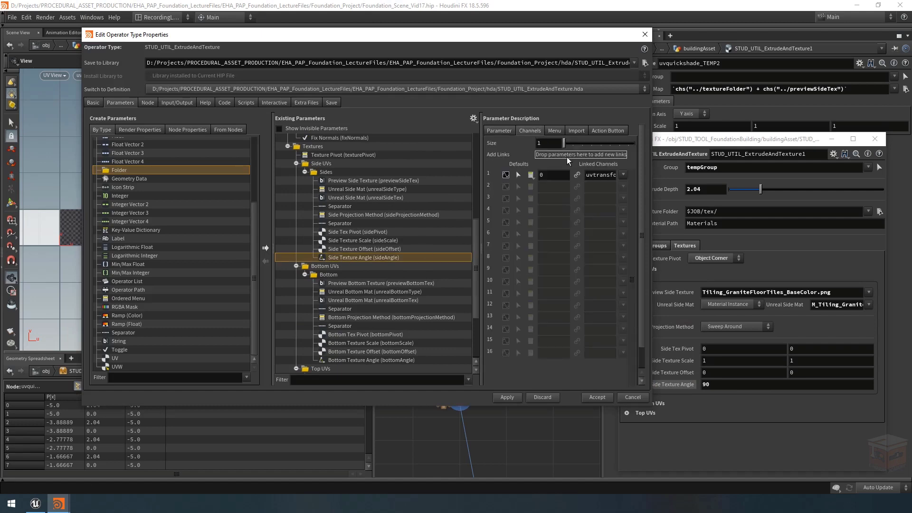
{"action": "type", "text": "0"}
{"action": "key", "text": "Return"}
{"action": "left_click", "coordinate": [599, 398]}
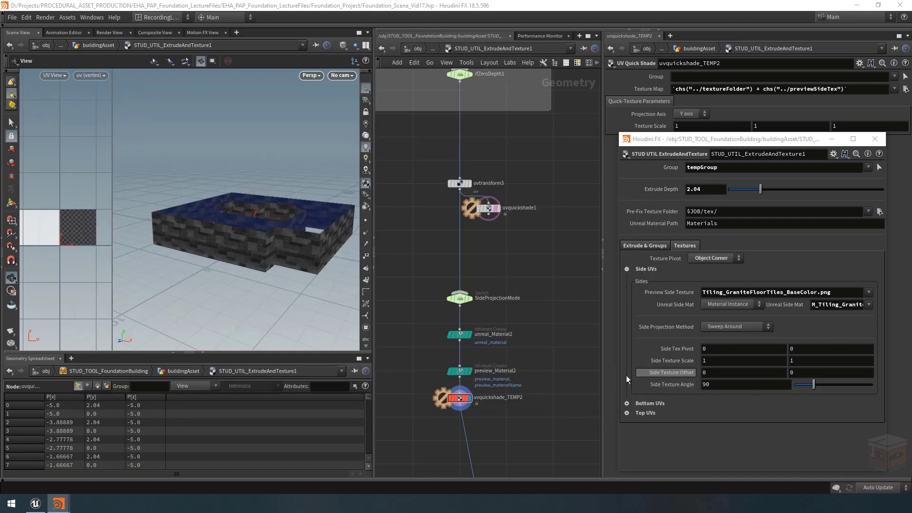
{"action": "scroll", "coordinate": [530, 253], "scroll_direction": "down", "scroll_amount": 3}
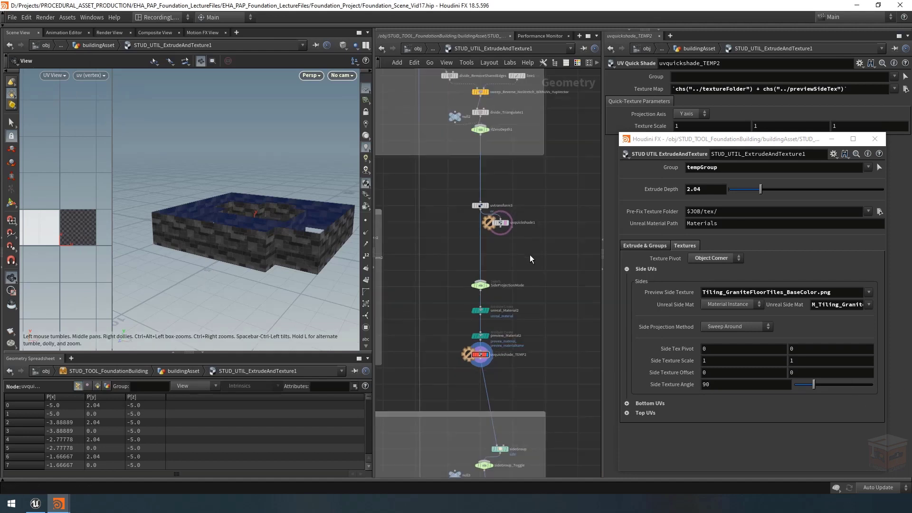
Step: Delete the uvquickshade1 preview node and enclose the nodes from uvtransform3 to uvquickshade_TEMP2 in a widened network box
{"action": "left_click", "coordinate": [470, 247]}
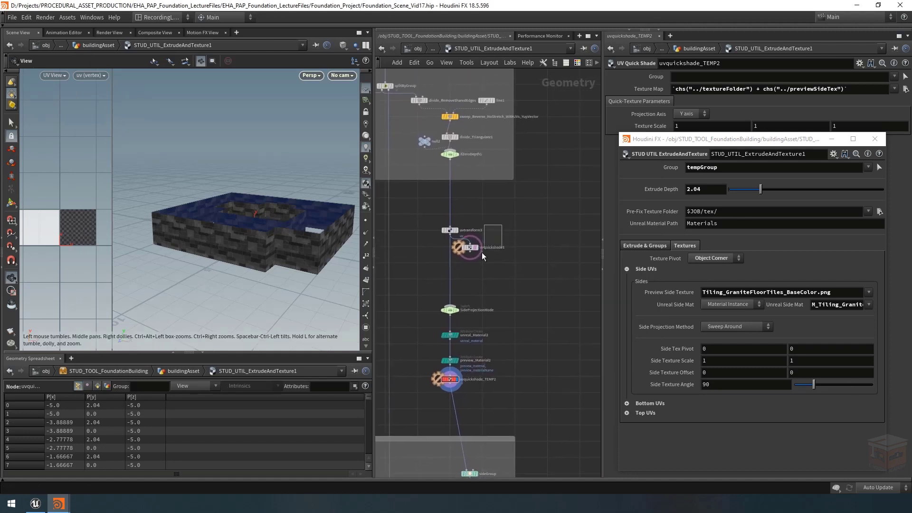
{"action": "key", "text": "Delete"}
{"action": "left_click_drag", "start_coordinate": [552, 206], "coordinate": [398, 404]}
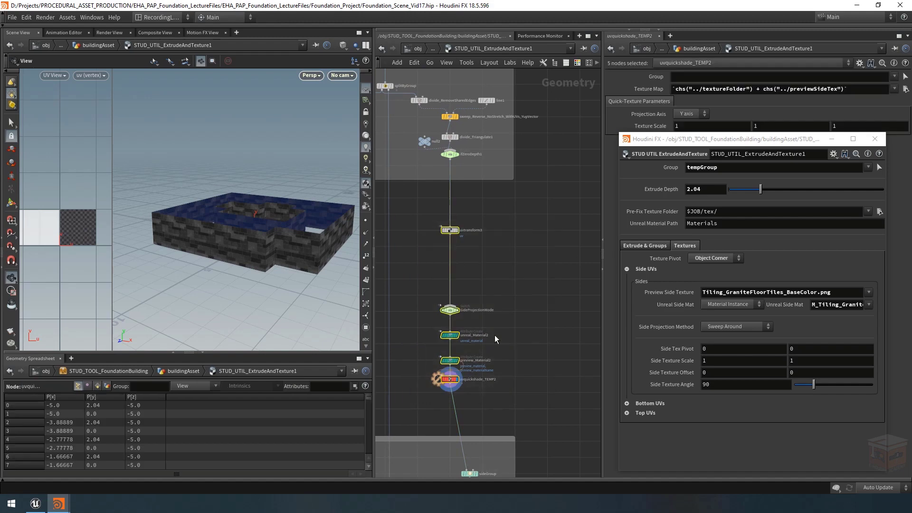
{"action": "left_click_drag", "start_coordinate": [602, 85], "coordinate": [636, 83]}
{"action": "left_click", "coordinate": [600, 64]}
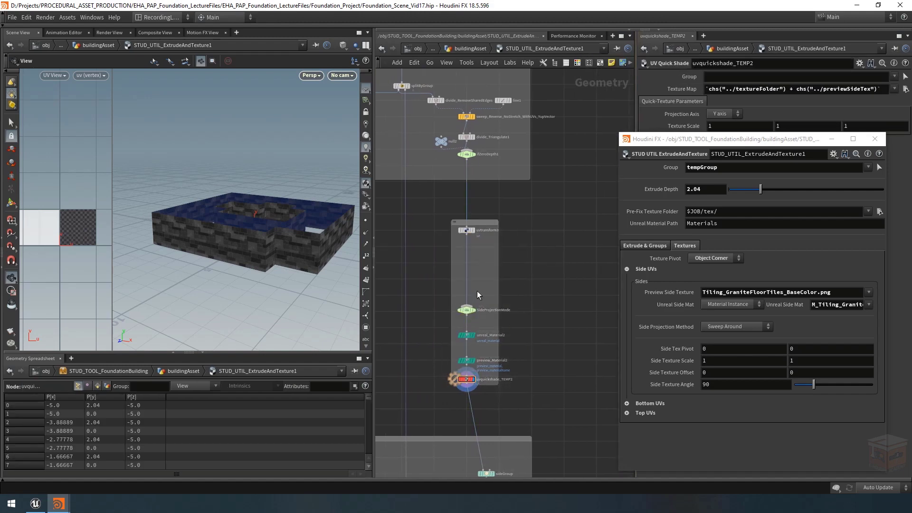
{"action": "left_click_drag", "start_coordinate": [498, 286], "coordinate": [589, 286]}
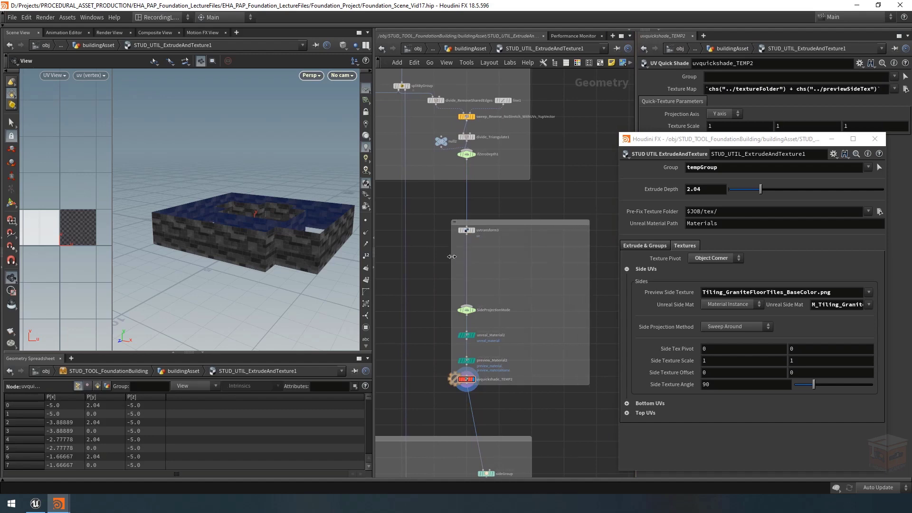
{"action": "left_click_drag", "start_coordinate": [451, 261], "coordinate": [428, 261]}
Step: Title the network box around the side texture nodes "UV Sides", consistent with the neighbouring UV boxes
{"action": "mouse_move", "coordinate": [438, 204]}
{"action": "middle_mouse_down"}
{"action": "mouse_move", "coordinate": [530, 193]}
{"action": "mouse_move", "coordinate": [587, 206]}
{"action": "middle_mouse_up"}
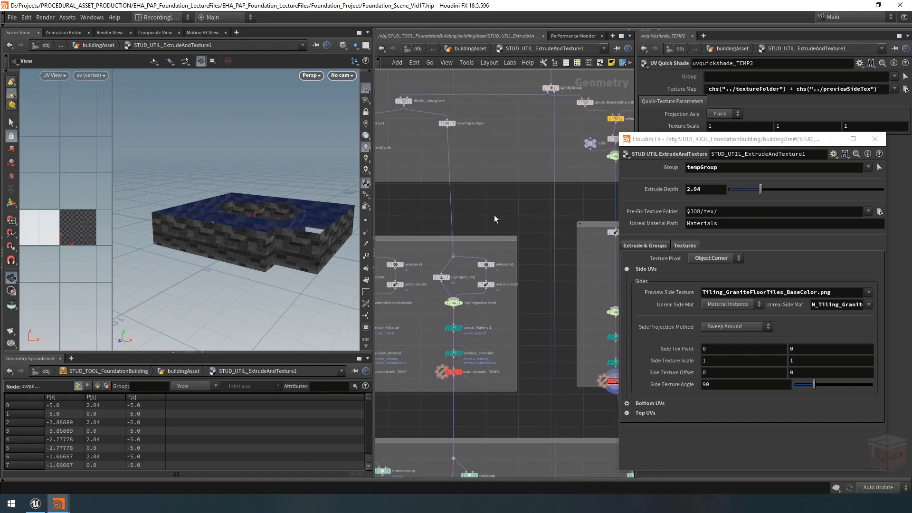
{"action": "middle_click_drag", "start_coordinate": [387, 231], "coordinate": [470, 235]}
{"action": "scroll", "coordinate": [414, 240], "scroll_direction": "up", "scroll_amount": 5}
{"action": "scroll", "coordinate": [521, 214], "scroll_direction": "down", "scroll_amount": 5}
{"action": "middle_click_drag", "start_coordinate": [565, 221], "coordinate": [356, 244]}
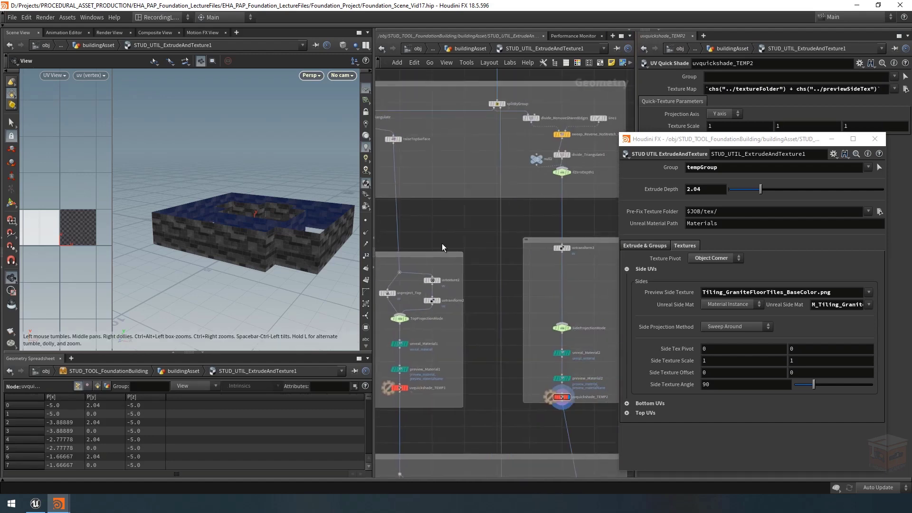
{"action": "scroll", "coordinate": [536, 231], "scroll_direction": "up", "scroll_amount": 5}
{"action": "middle_click_drag", "start_coordinate": [569, 240], "coordinate": [446, 223]}
{"action": "double_click", "coordinate": [443, 239]}
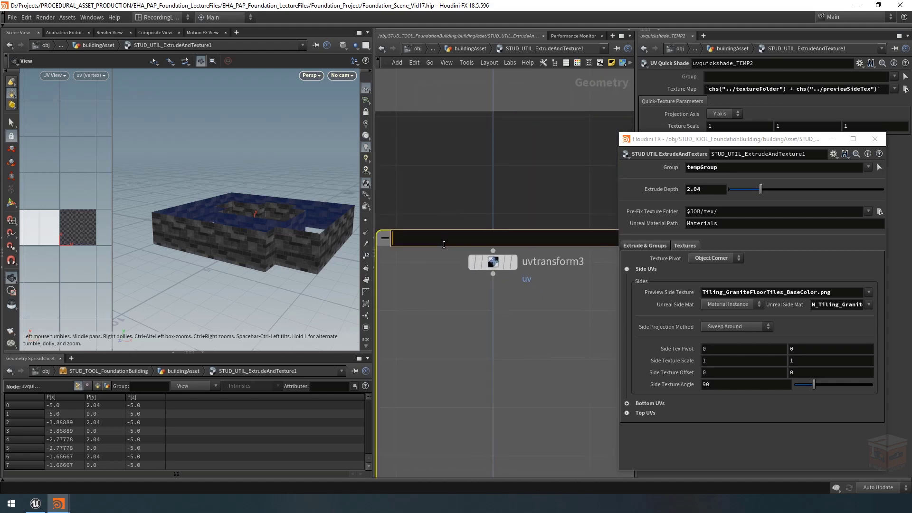
{"action": "type", "text": "UV Sides"}
{"action": "key", "text": "Return"}
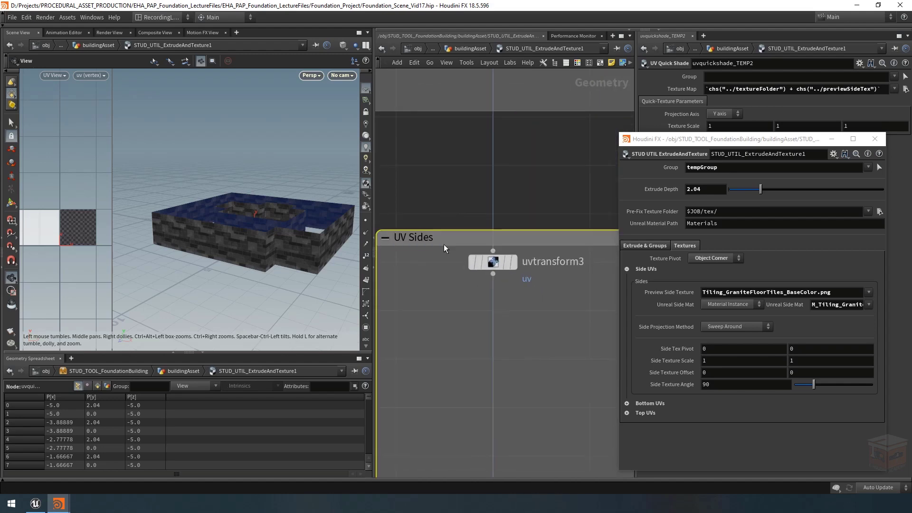
Step: Enlarge the UV Sides network box to make room for more nodes
{"action": "scroll", "coordinate": [486, 260], "scroll_direction": "down", "scroll_amount": 1}
{"action": "scroll", "coordinate": [485, 260], "scroll_direction": "down", "scroll_amount": 8}
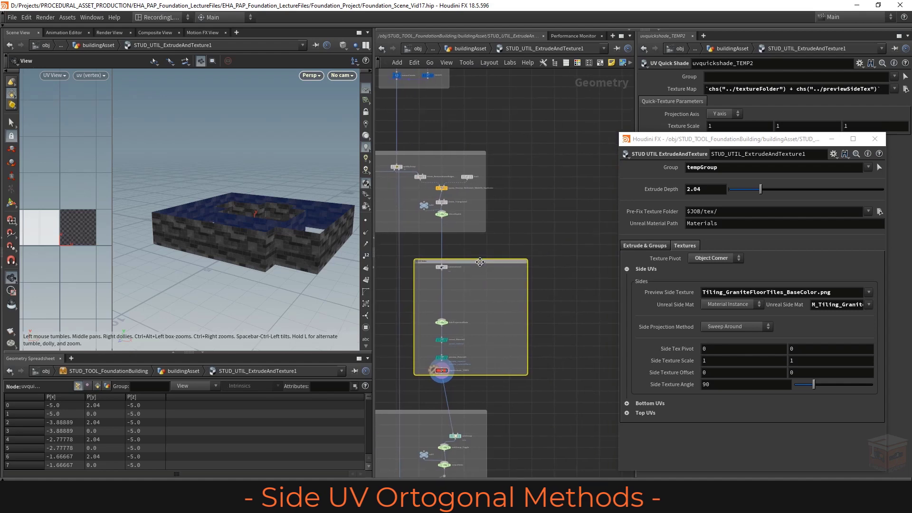
{"action": "left_click_drag", "start_coordinate": [526, 376], "coordinate": [538, 386]}
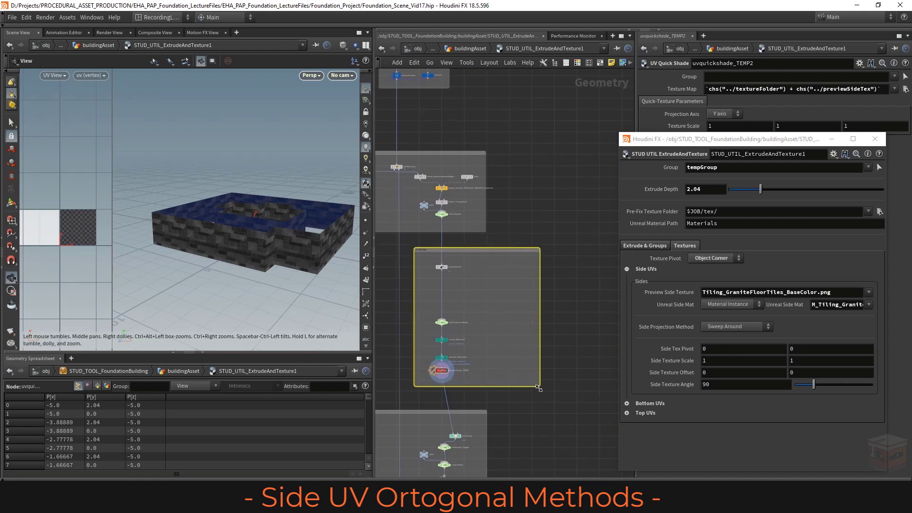
Step: Add a Group Create node inside the UV Sides box, beside uvtransform3, and rename it Xdir
{"action": "scroll", "coordinate": [497, 304], "scroll_direction": "up", "scroll_amount": 4}
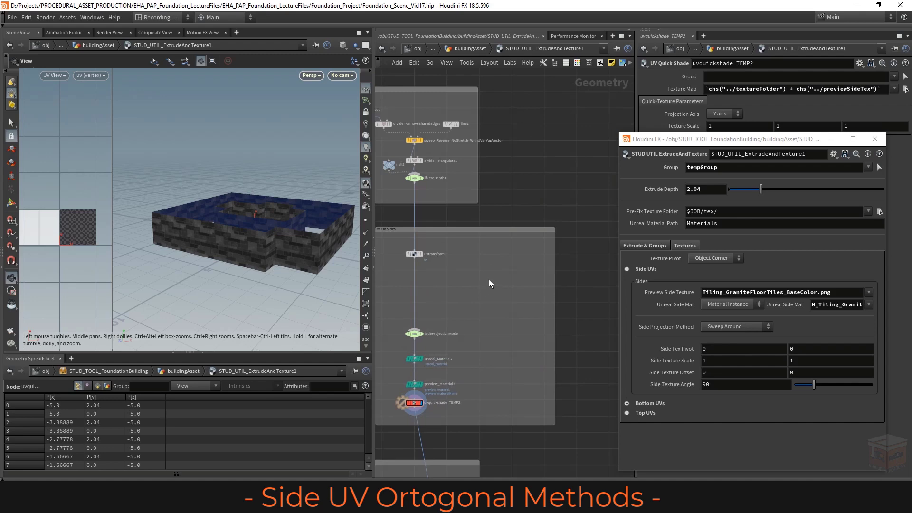
{"action": "key", "text": "Tab"}
{"action": "type", "text": "group"}
{"action": "key", "text": "Return"}
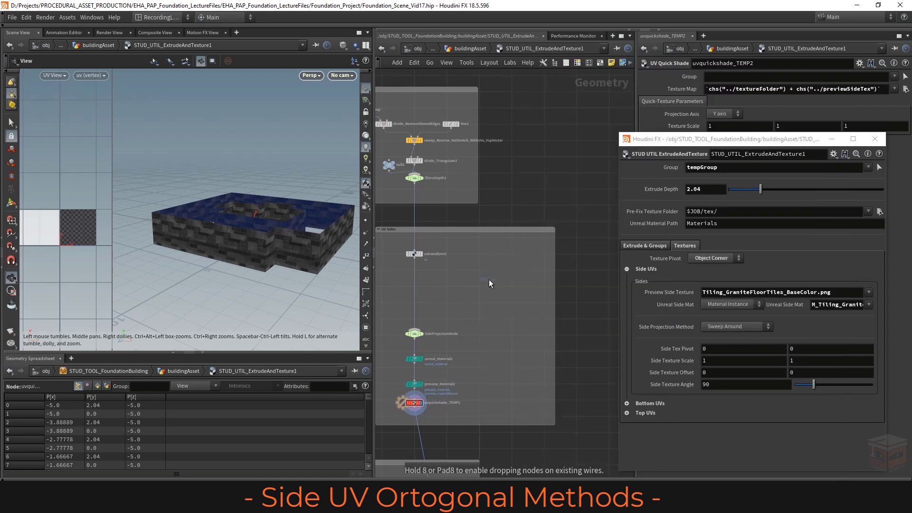
{"action": "left_click", "coordinate": [488, 279]}
{"action": "scroll", "coordinate": [466, 267], "scroll_direction": "up", "scroll_amount": 2}
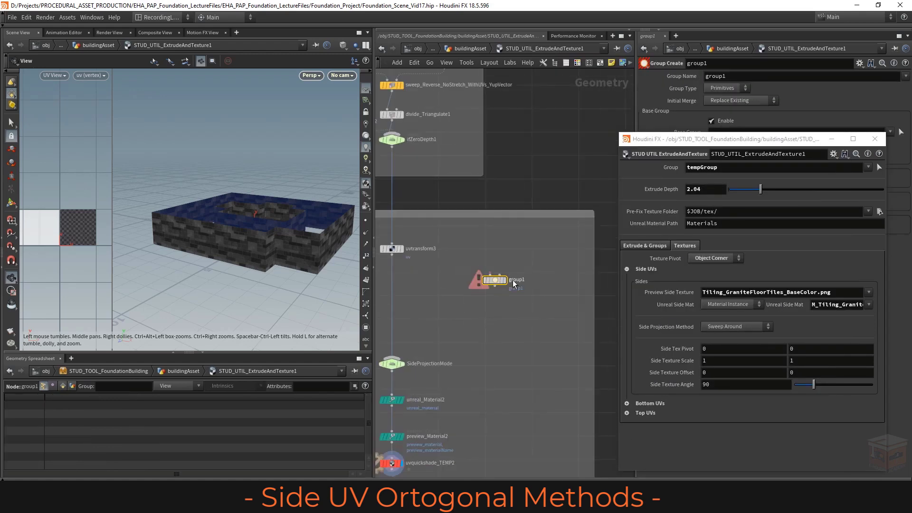
{"action": "double_click", "coordinate": [514, 282]}
{"action": "type", "text": "Xi"}
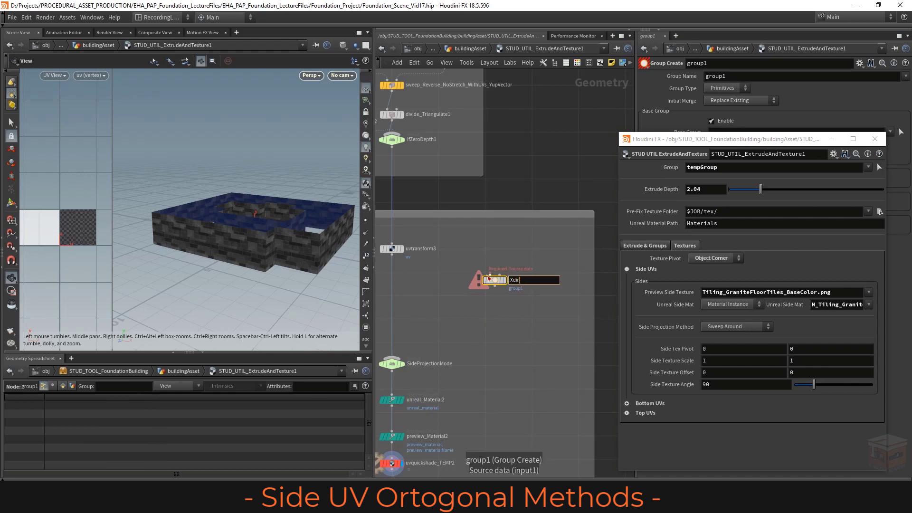
{"action": "key", "text": "Return"}
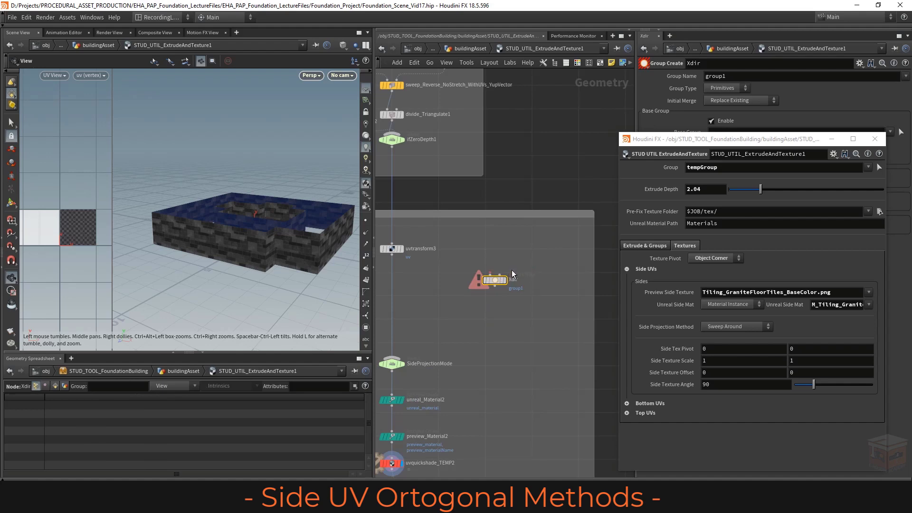
Step: Connect the output of ifZeroDepth1 to the first input of Xdir and display the Xdir node
{"action": "scroll", "coordinate": [490, 277], "scroll_direction": "up", "scroll_amount": 2}
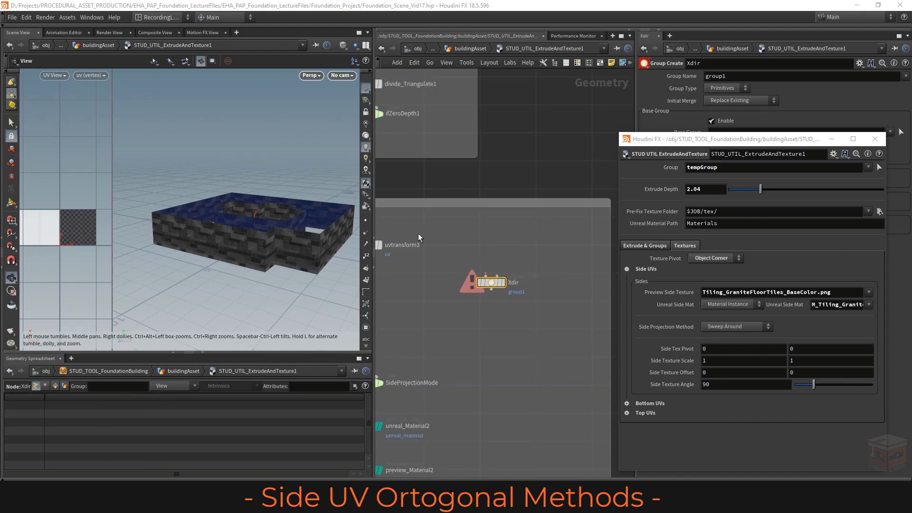
{"action": "middle_click_drag", "start_coordinate": [480, 259], "coordinate": [535, 290]}
{"action": "middle_click_drag", "start_coordinate": [454, 185], "coordinate": [511, 231]}
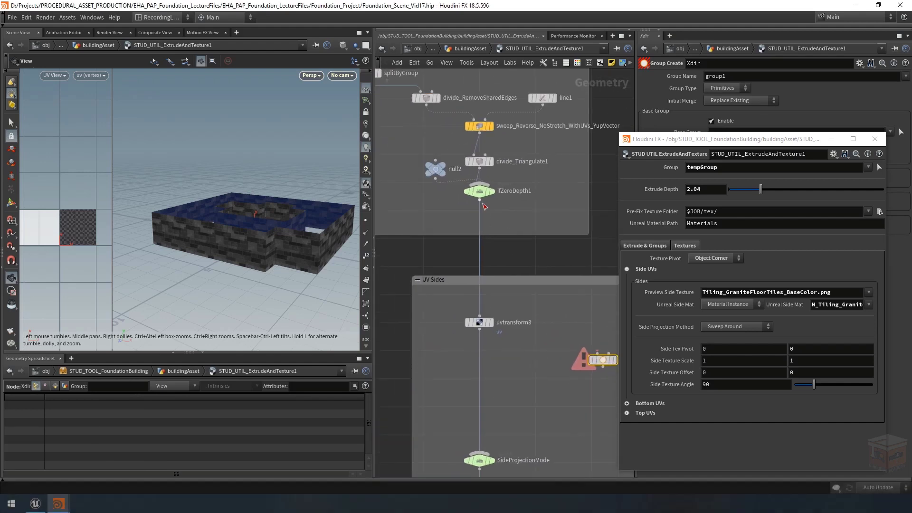
{"action": "left_click", "coordinate": [479, 200]}
{"action": "scroll", "coordinate": [475, 309], "scroll_direction": "down", "scroll_amount": 3}
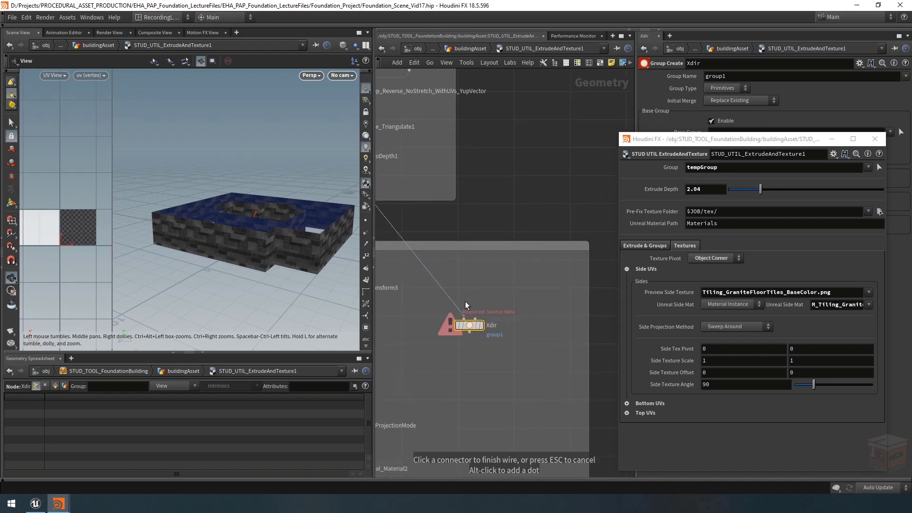
{"action": "left_click", "coordinate": [469, 313]}
{"action": "middle_click_drag", "start_coordinate": [471, 304], "coordinate": [499, 304]}
{"action": "middle_click_drag", "start_coordinate": [510, 355], "coordinate": [522, 343]}
{"action": "scroll", "coordinate": [522, 313], "scroll_direction": "up", "scroll_amount": 2}
{"action": "left_click", "coordinate": [519, 304]}
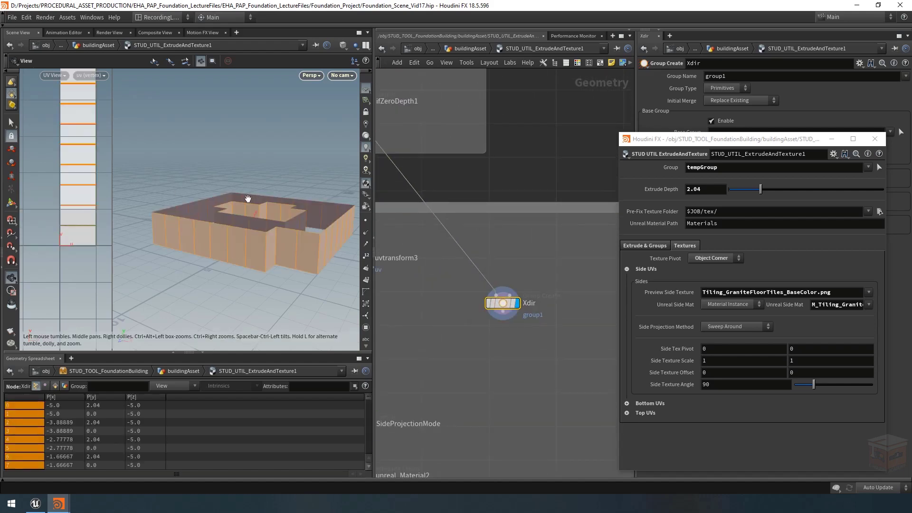
Step: Minimize the floating asset parameter window, then disable Base Group and enable Keep by Normals on Xdir
{"action": "left_click_drag", "start_coordinate": [273, 228], "coordinate": [218, 212]}
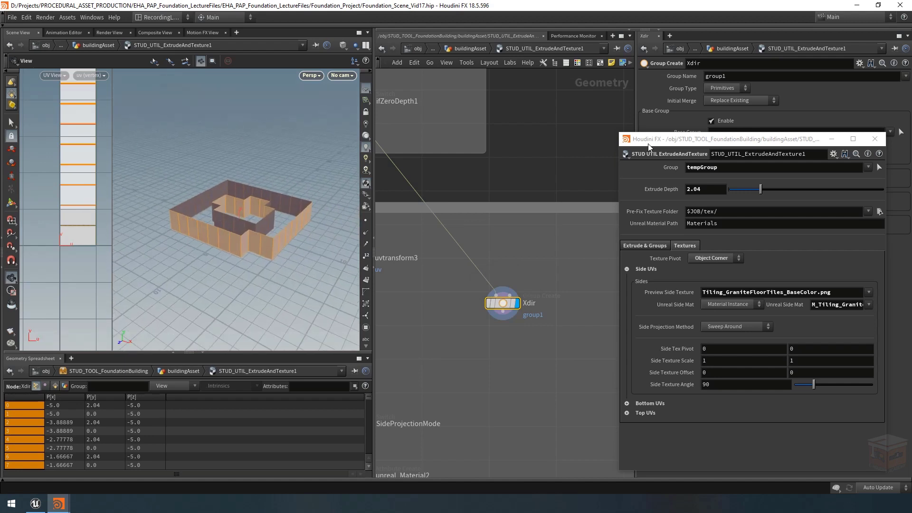
{"action": "left_click", "coordinate": [831, 139]}
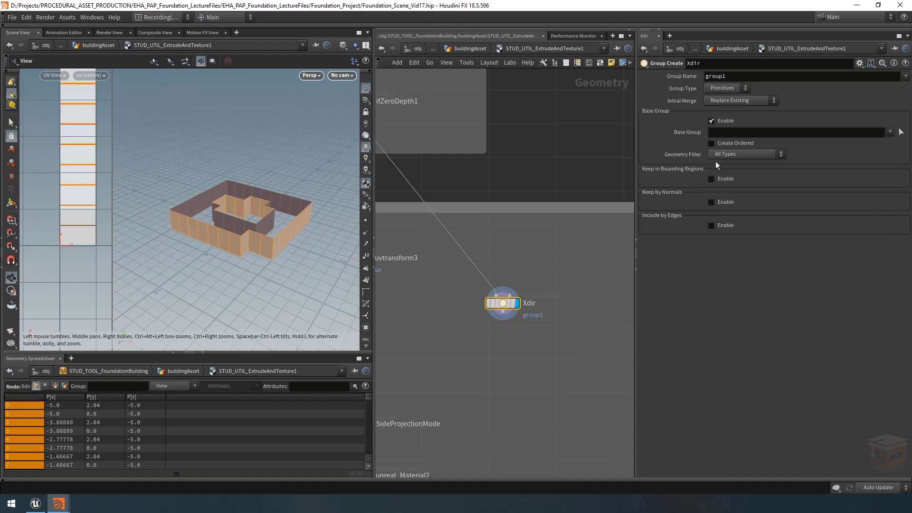
{"action": "left_click", "coordinate": [715, 121]}
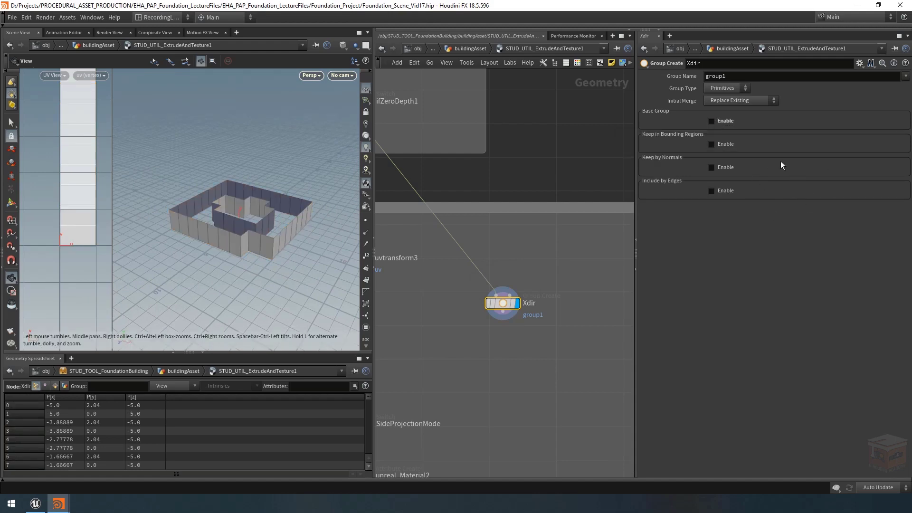
{"action": "left_click", "coordinate": [722, 168]}
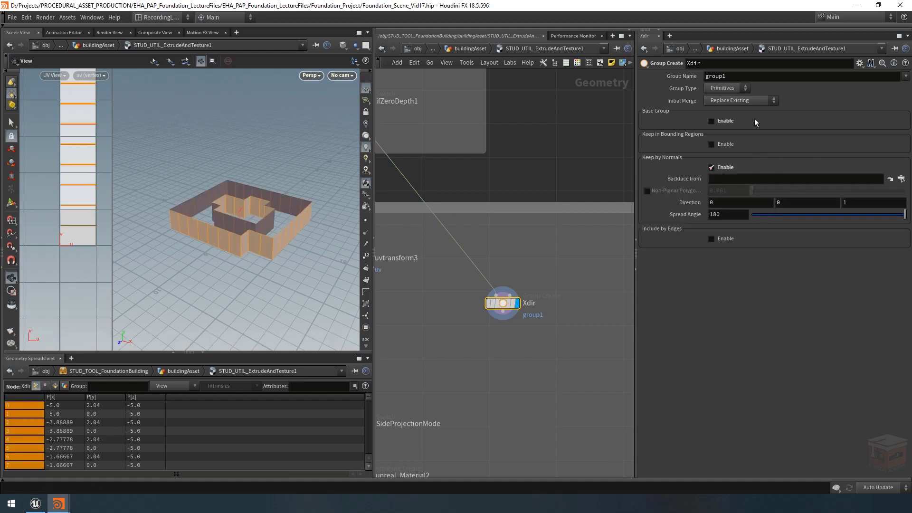
Step: Set the Group Name of the Xdir node to Xdir
{"action": "left_click", "coordinate": [777, 79]}
{"action": "key", "text": "ctrl+z"}
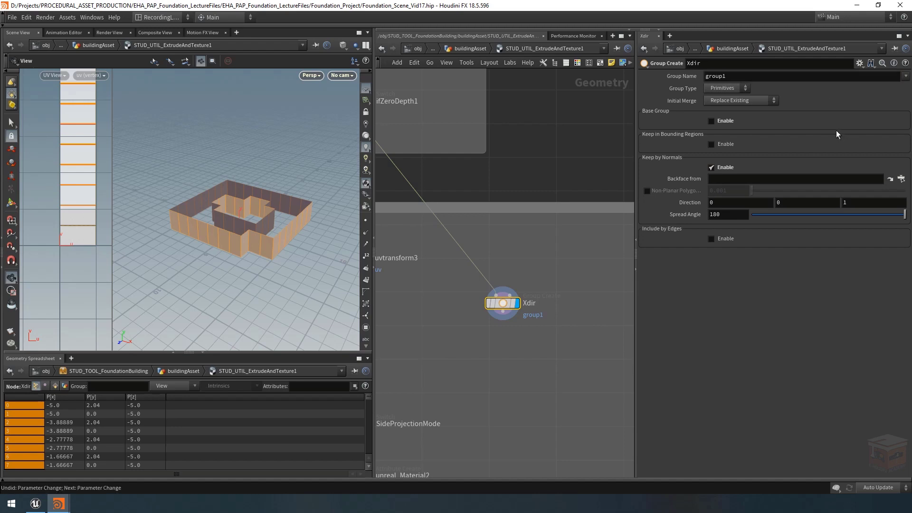
{"action": "left_click", "coordinate": [749, 76]}
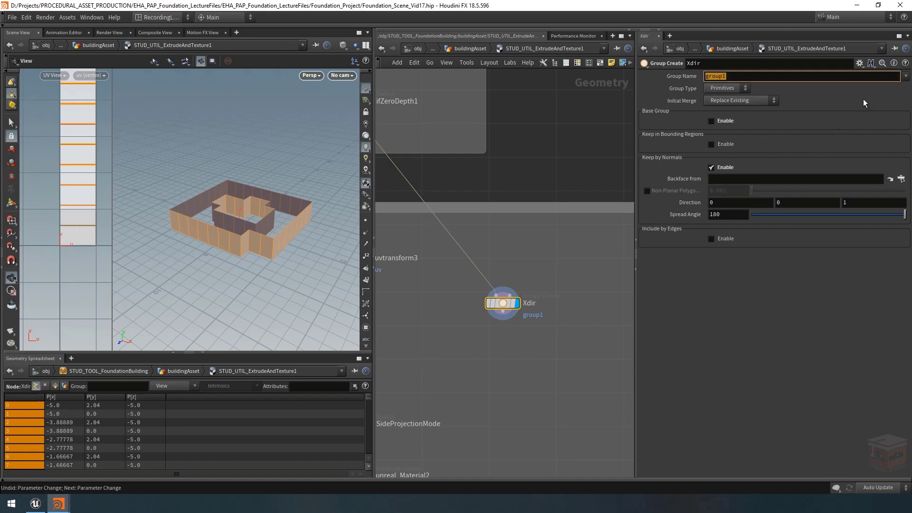
{"action": "type", "text": "Xdir"}
{"action": "key", "text": "Return"}
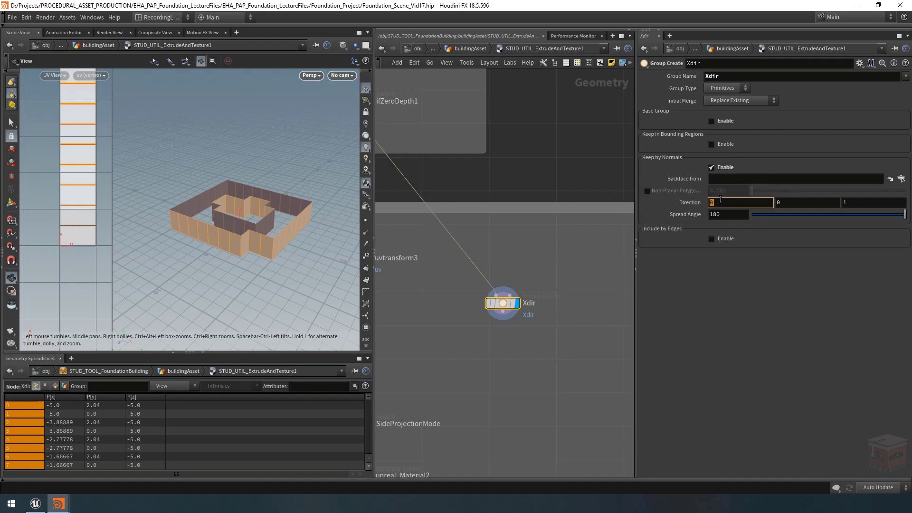
Step: Set Xdir's normal Direction to 1, 0, 0 and its Spread Angle to 45
{"action": "left_click_drag", "start_coordinate": [869, 202], "coordinate": [839, 204]}
{"action": "type", "text": "0"}
{"action": "key", "text": "Return"}
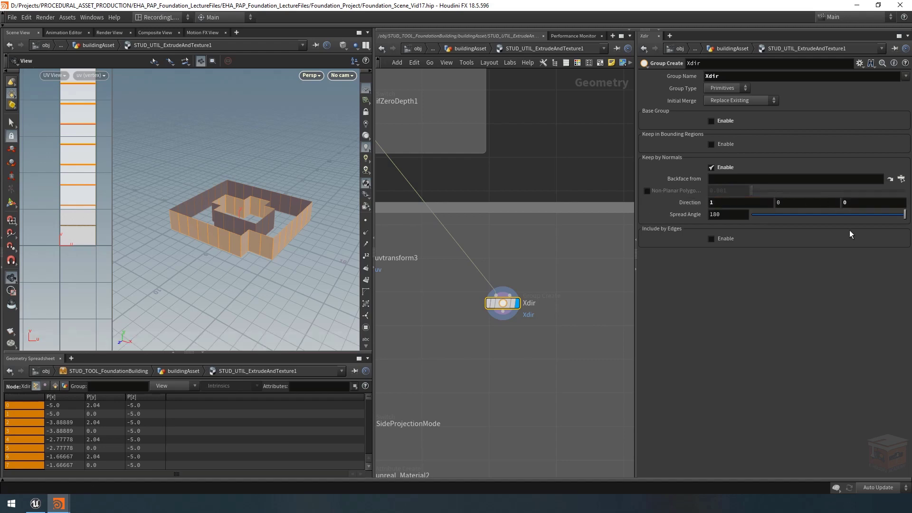
{"action": "left_click_drag", "start_coordinate": [266, 221], "coordinate": [225, 216]}
{"action": "left_click_drag", "start_coordinate": [249, 247], "coordinate": [231, 221]}
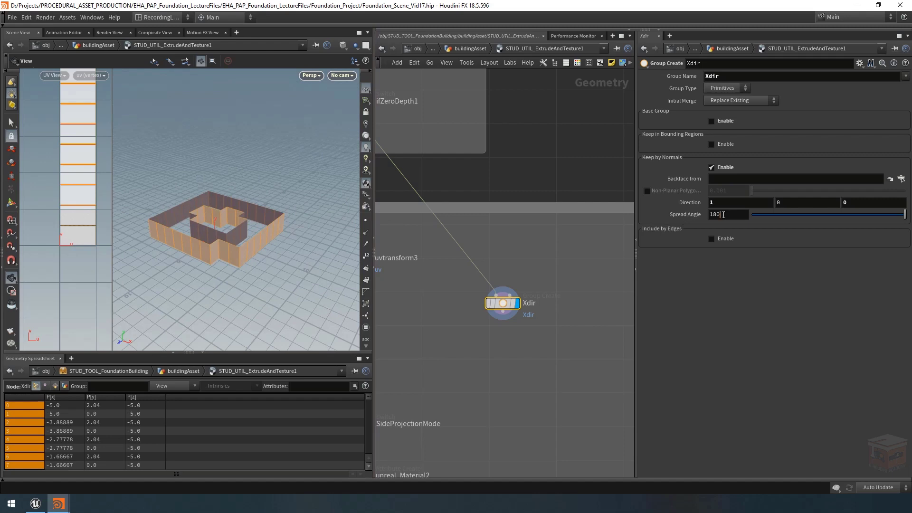
{"action": "double_click", "coordinate": [723, 214]}
{"action": "type", "text": "45"}
{"action": "key", "text": "Return"}
Step: Examine from several angles which walls the Xdir group selects relative to the X axis
{"action": "left_click_drag", "start_coordinate": [271, 211], "coordinate": [238, 209]}
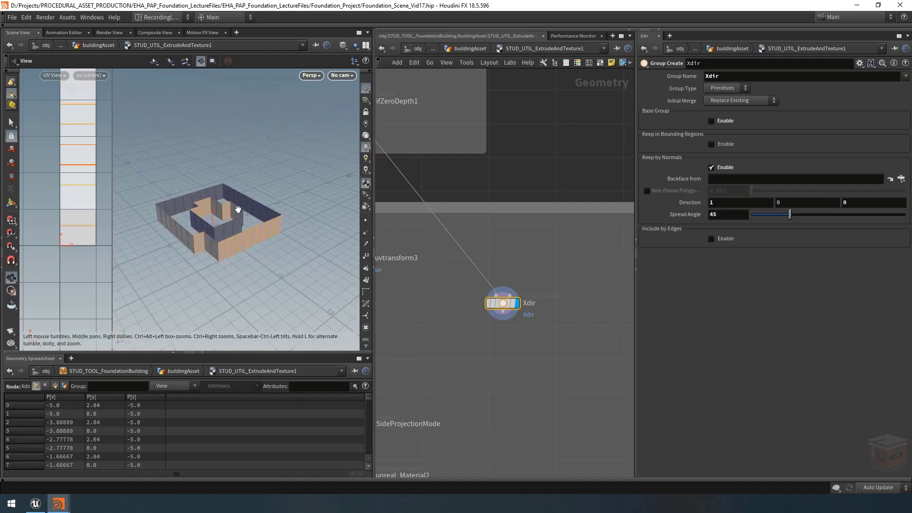
{"action": "left_click_drag", "start_coordinate": [231, 259], "coordinate": [294, 259]}
{"action": "middle_click_drag", "start_coordinate": [295, 259], "coordinate": [160, 248]}
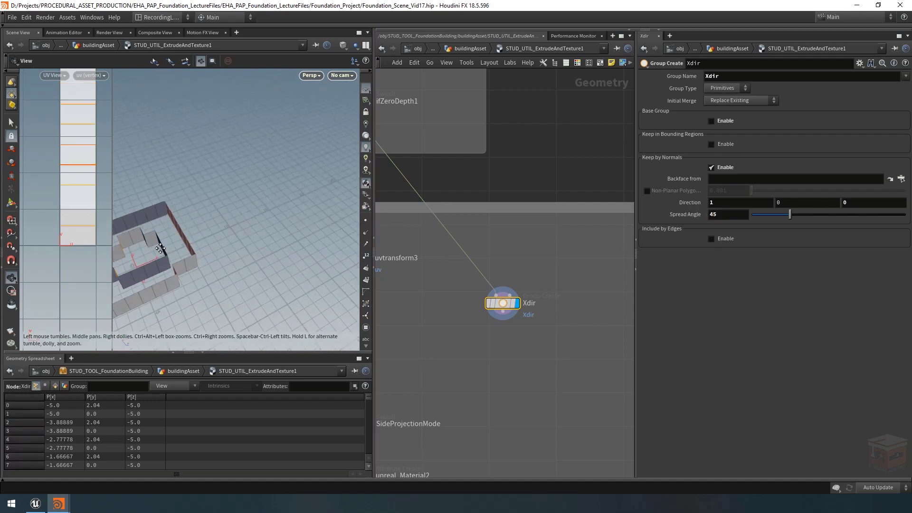
{"action": "scroll", "coordinate": [160, 248], "scroll_direction": "down", "scroll_amount": 3}
{"action": "left_click_drag", "start_coordinate": [244, 188], "coordinate": [205, 212]}
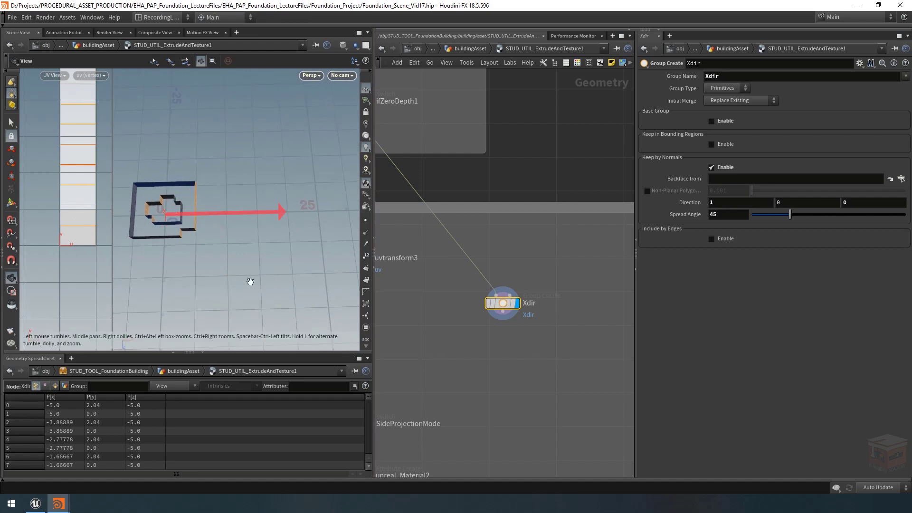
{"action": "middle_click_drag", "start_coordinate": [167, 215], "coordinate": [219, 223]}
{"action": "left_click_drag", "start_coordinate": [218, 224], "coordinate": [177, 193]}
{"action": "right_click_drag", "start_coordinate": [177, 193], "coordinate": [254, 215]}
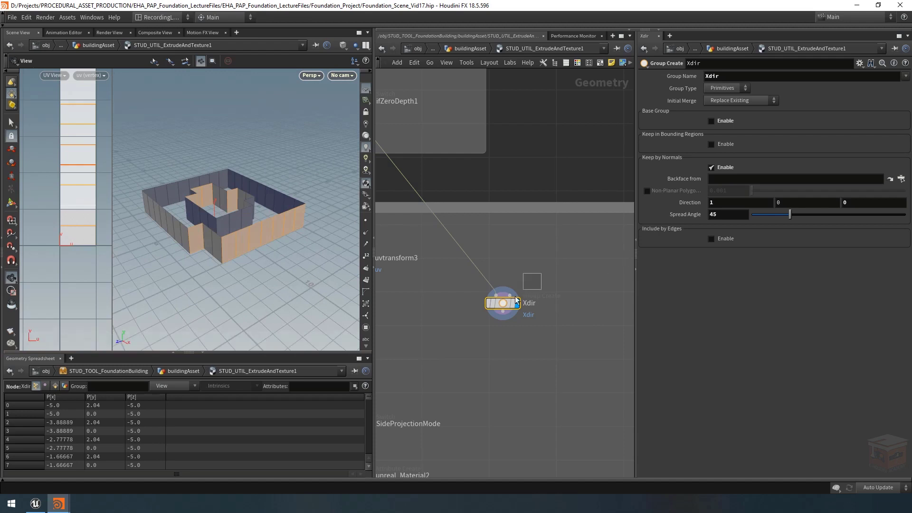
Step: Color the Xdir node red to match the X axis
{"action": "left_click", "coordinate": [577, 63]}
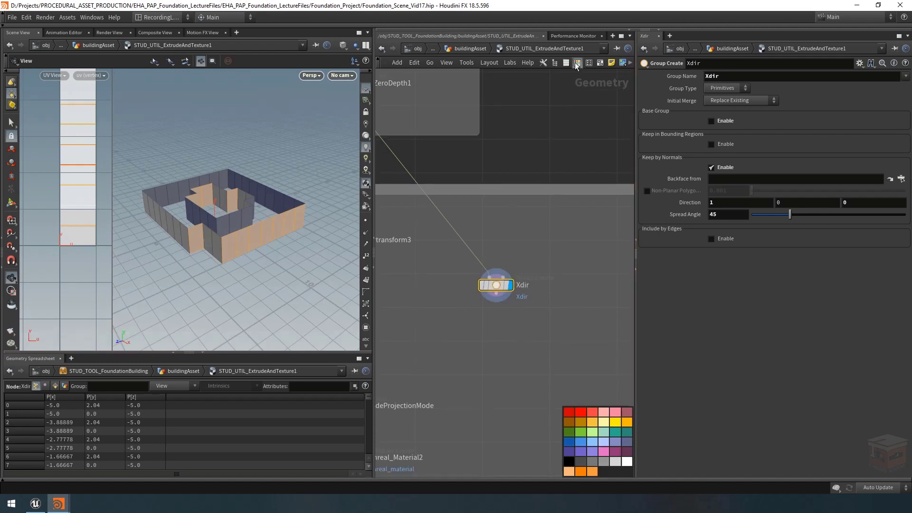
{"action": "left_click", "coordinate": [579, 411]}
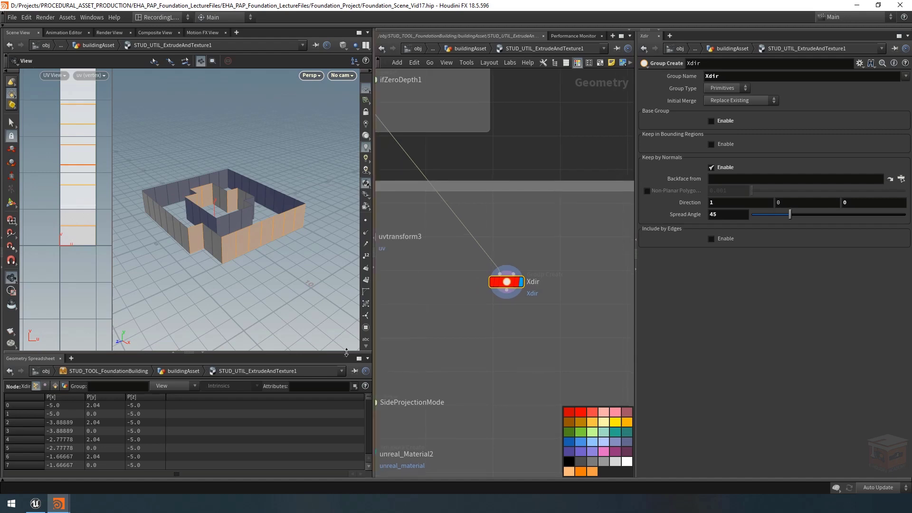
{"action": "middle_click_drag", "start_coordinate": [178, 295], "coordinate": [178, 279]}
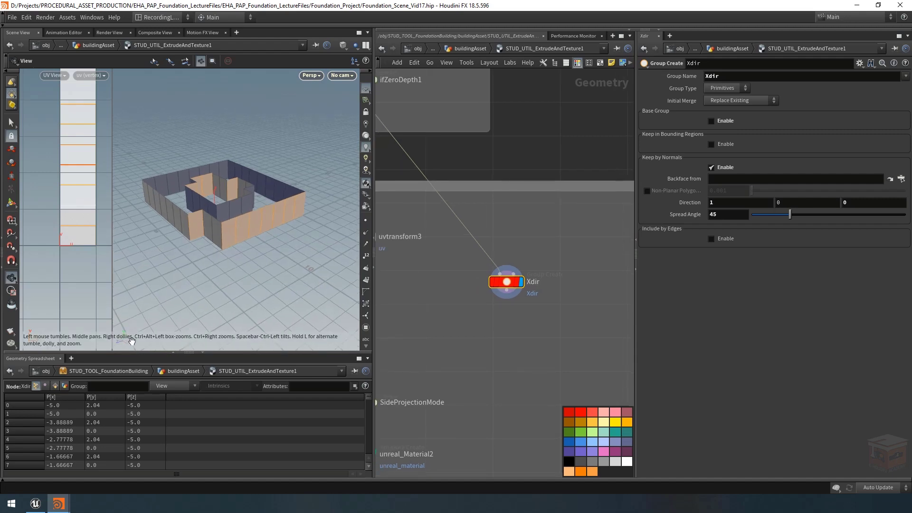
Step: Duplicate the Xdir group node and wire the copy directly below the original
{"action": "middle_click_drag", "start_coordinate": [588, 312], "coordinate": [588, 302]}
{"action": "left_click_drag", "start_coordinate": [578, 243], "coordinate": [468, 310]}
{"action": "key", "text": "ctrl+c"}
{"action": "key", "text": "ctrl+v"}
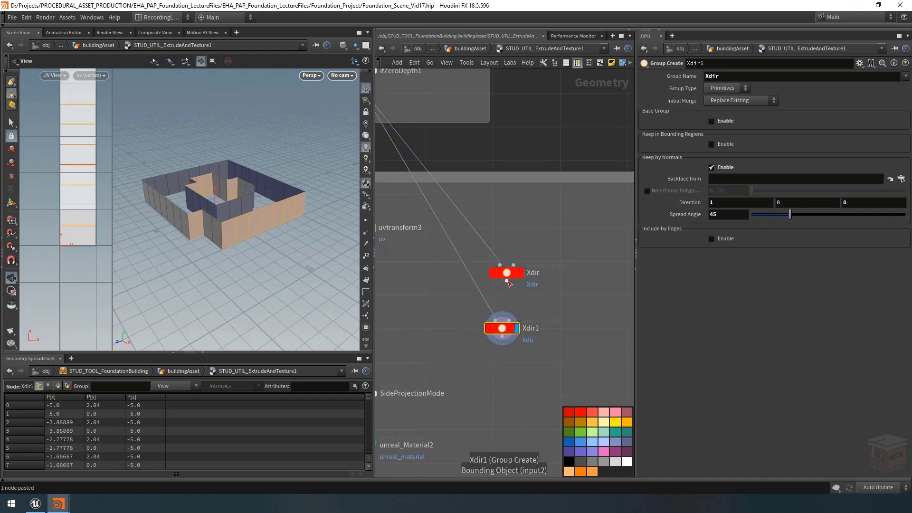
{"action": "left_click_drag", "start_coordinate": [506, 281], "coordinate": [511, 309]}
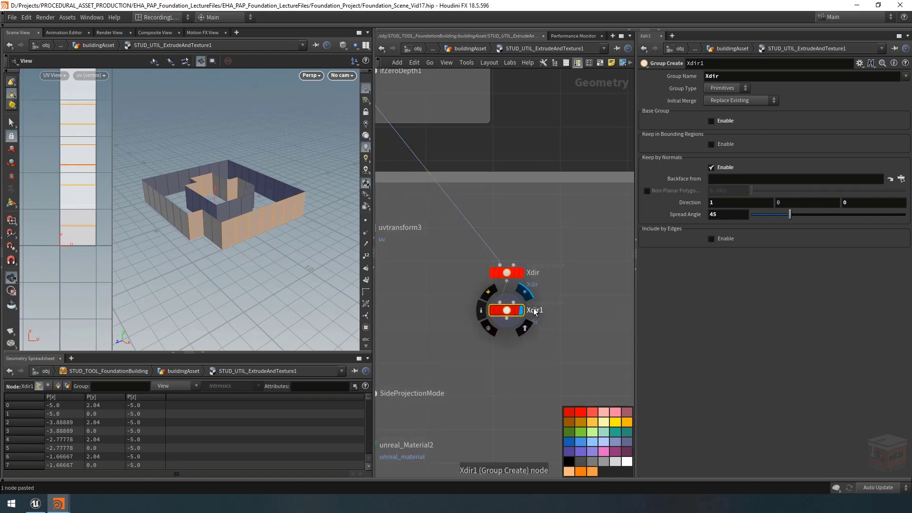
Step: Rename the copied Xdir group node to neg_Xdir
{"action": "left_click", "coordinate": [537, 311]}
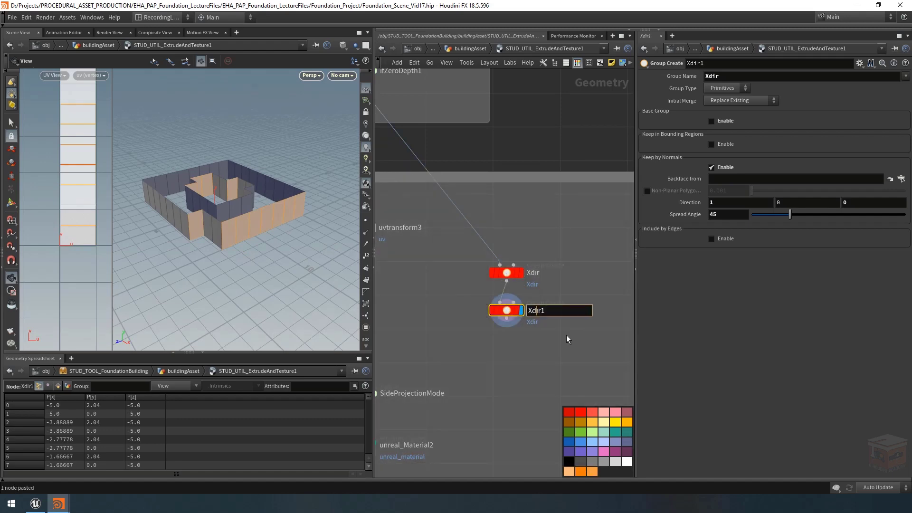
{"action": "key", "text": "Home"}
{"action": "type", "text": "neg"}
{"action": "key", "text": "ctrl+a"}
{"action": "key", "text": "Return"}
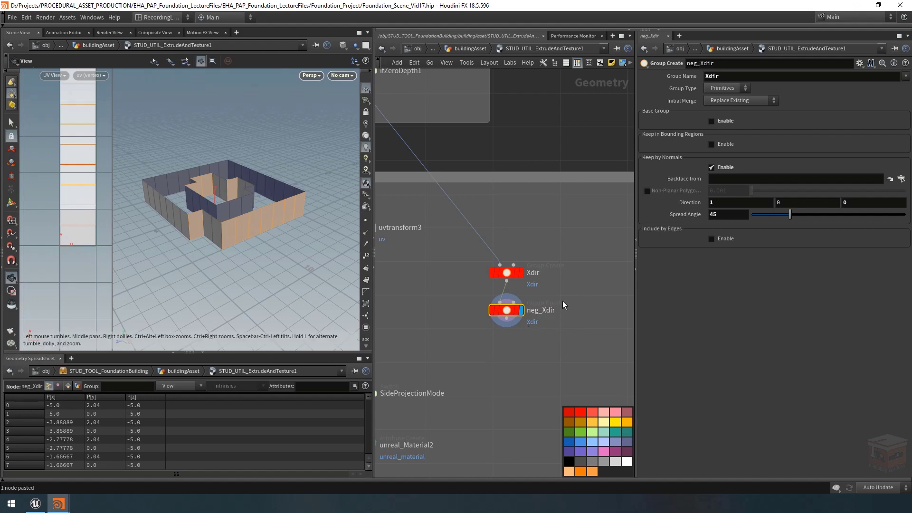
Step: On neg_Xdir, set Initial Merge to Union with Existing and the normal Direction's X component to -1, then check the selected walls
{"action": "left_click", "coordinate": [724, 100]}
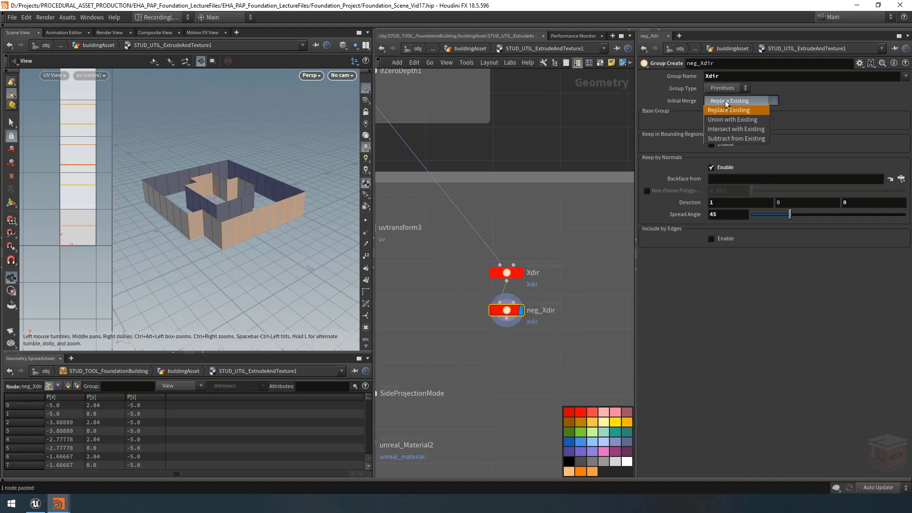
{"action": "left_click", "coordinate": [746, 121]}
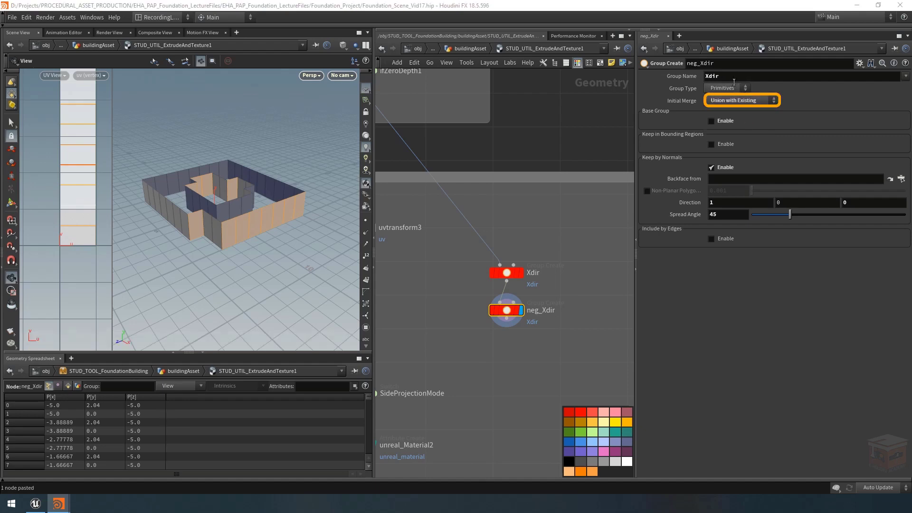
{"action": "left_click_drag", "start_coordinate": [190, 167], "coordinate": [310, 177]}
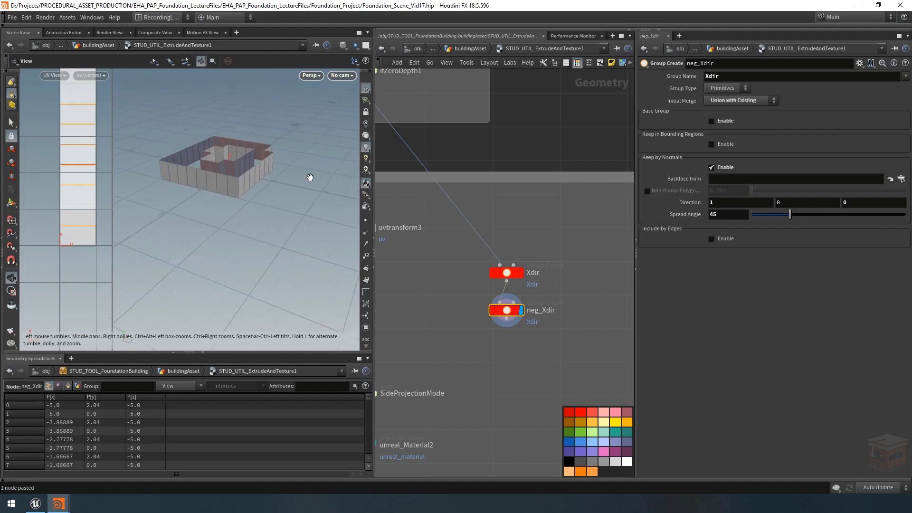
{"action": "left_click", "coordinate": [727, 200]}
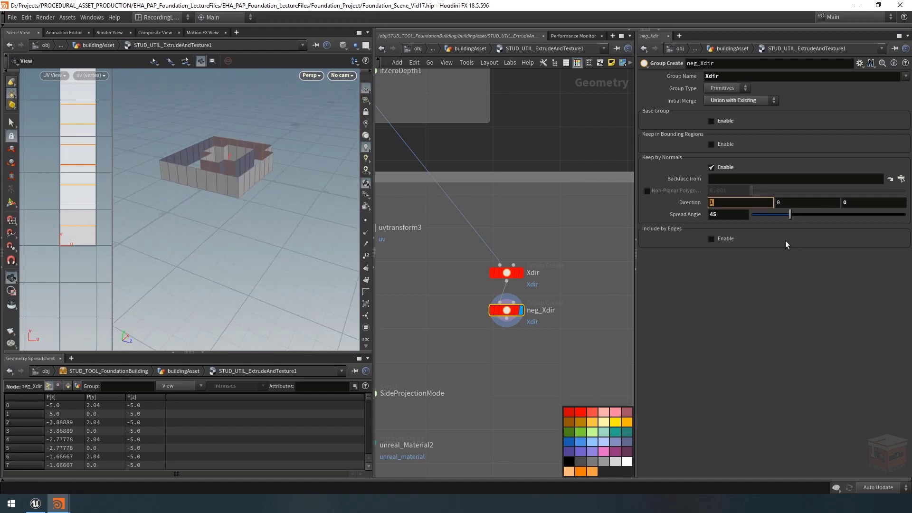
{"action": "type", "text": "-1"}
{"action": "key", "text": "Return"}
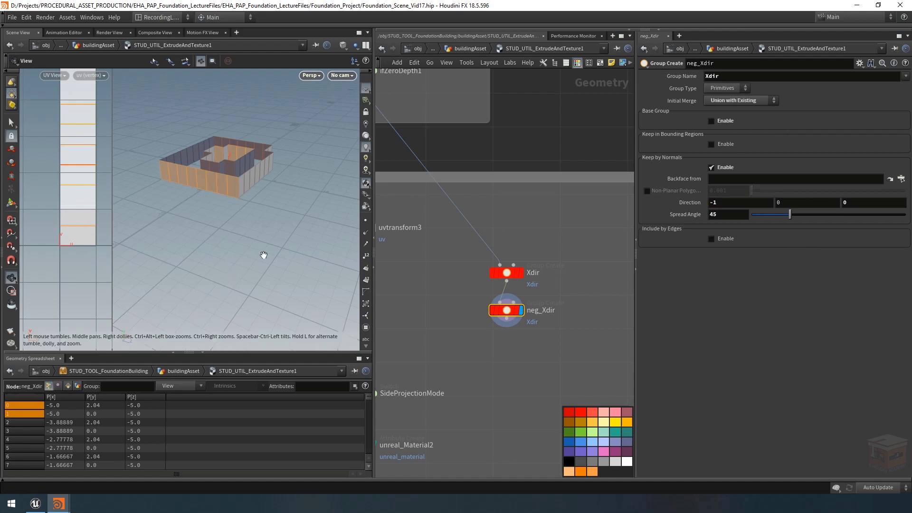
{"action": "mouse_move", "coordinate": [227, 151]}
{"action": "left_mouse_down"}
{"action": "mouse_move", "coordinate": [204, 149]}
{"action": "mouse_move", "coordinate": [198, 178]}
{"action": "mouse_move", "coordinate": [233, 198]}
{"action": "mouse_move", "coordinate": [251, 178]}
{"action": "left_mouse_up"}
{"action": "scroll", "coordinate": [232, 197], "scroll_direction": "up", "scroll_amount": 2}
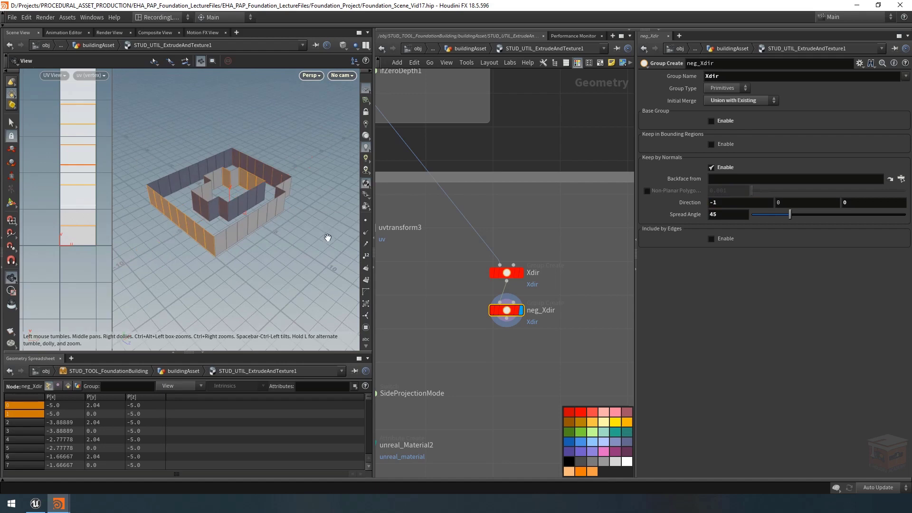
Step: Duplicate the Xdir and neg_Xdir nodes together and place the copies in line beneath neg_Xdir
{"action": "left_click_drag", "start_coordinate": [580, 238], "coordinate": [494, 360]}
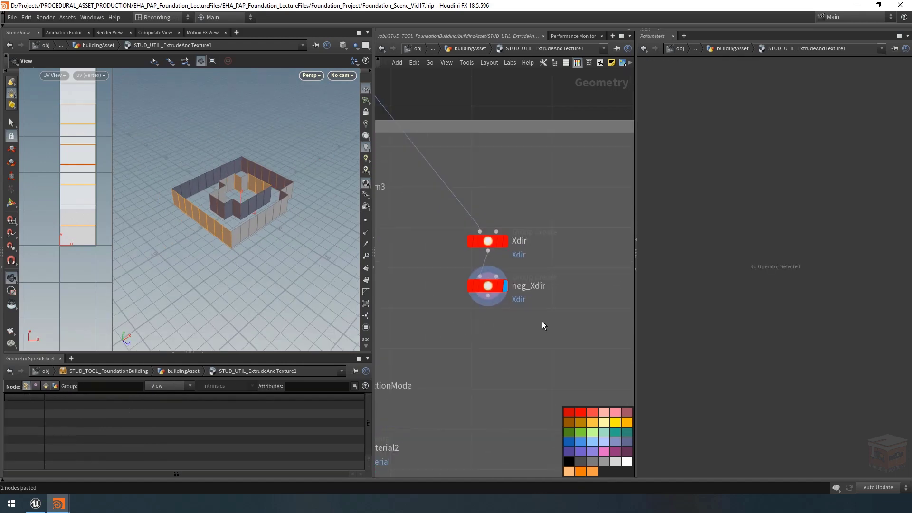
{"action": "left_click_drag", "start_coordinate": [590, 197], "coordinate": [488, 296]}
{"action": "key", "text": "ctrl+c"}
{"action": "key", "text": "ctrl+v"}
{"action": "left_click", "coordinate": [514, 327]}
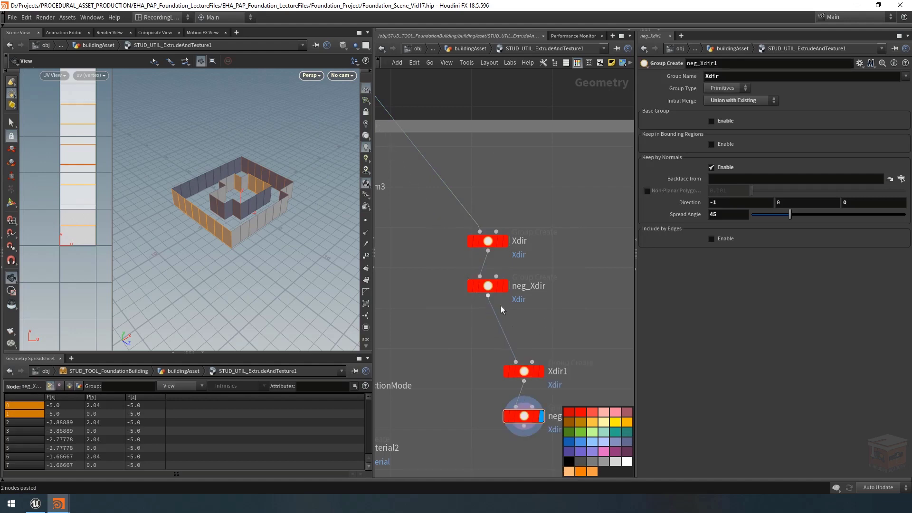
{"action": "left_click_drag", "start_coordinate": [559, 324], "coordinate": [515, 412]}
{"action": "left_click_drag", "start_coordinate": [531, 372], "coordinate": [496, 340]}
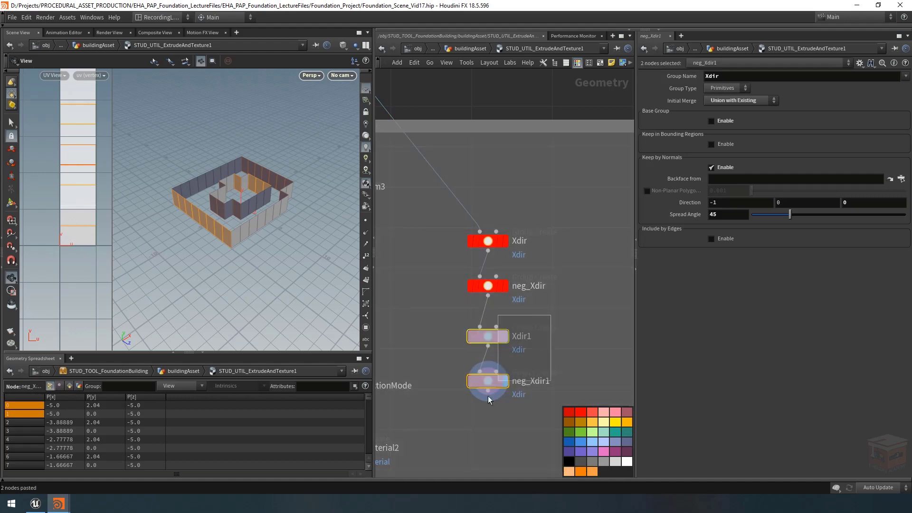
Step: Color the two copied direction group nodes blue to match the Z axis
{"action": "left_click", "coordinate": [570, 443]}
{"action": "left_click", "coordinate": [561, 332]}
{"action": "middle_click_drag", "start_coordinate": [561, 332], "coordinate": [541, 313]}
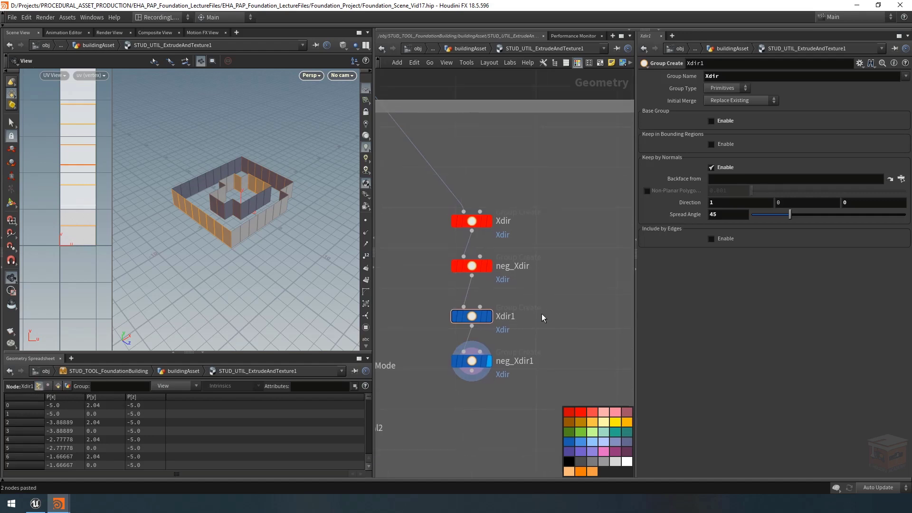
Step: Rename the first blue group node to Zdir
{"action": "scroll", "coordinate": [513, 322], "scroll_direction": "up", "scroll_amount": 2}
{"action": "double_click", "coordinate": [510, 318]}
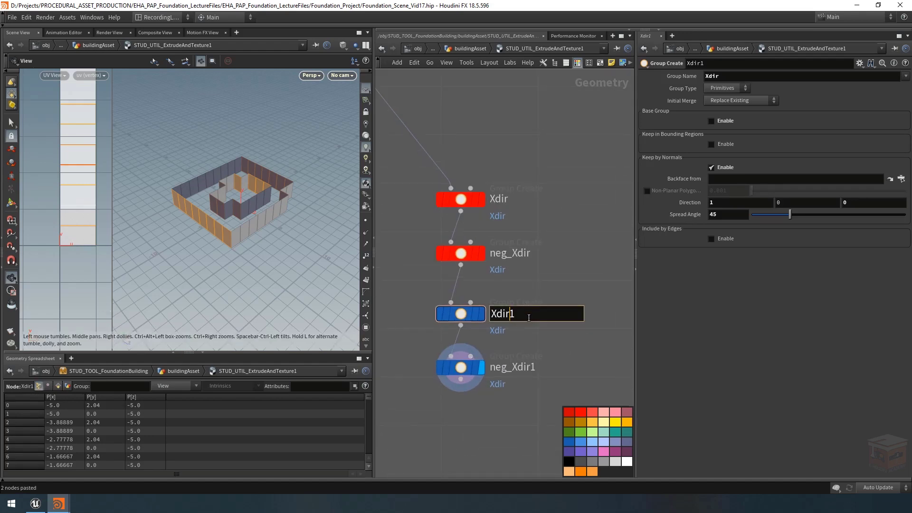
{"action": "key", "text": "BackSpace"}
{"action": "left_click_drag", "start_coordinate": [496, 317], "coordinate": [488, 317]}
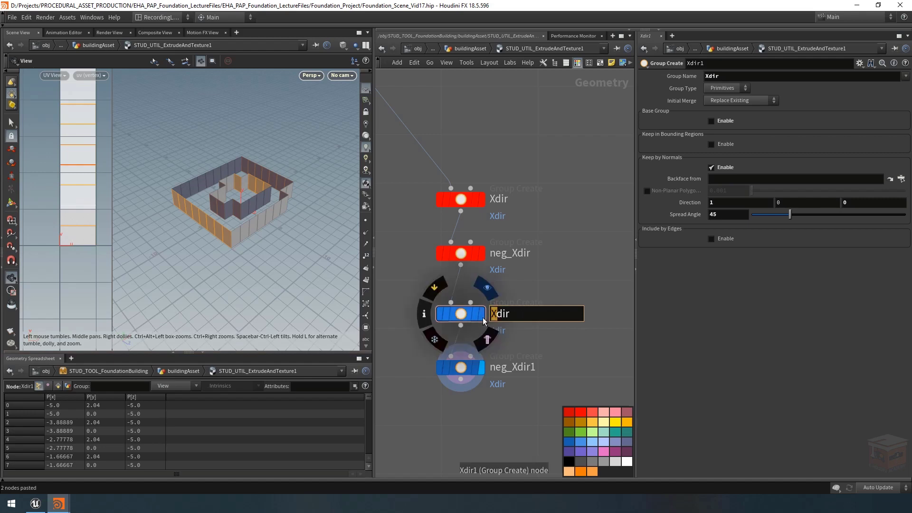
{"action": "type", "text": "Z"}
{"action": "key", "text": "Return"}
Step: Rename the second blue group node to neg_Zdir
{"action": "double_click", "coordinate": [516, 367]}
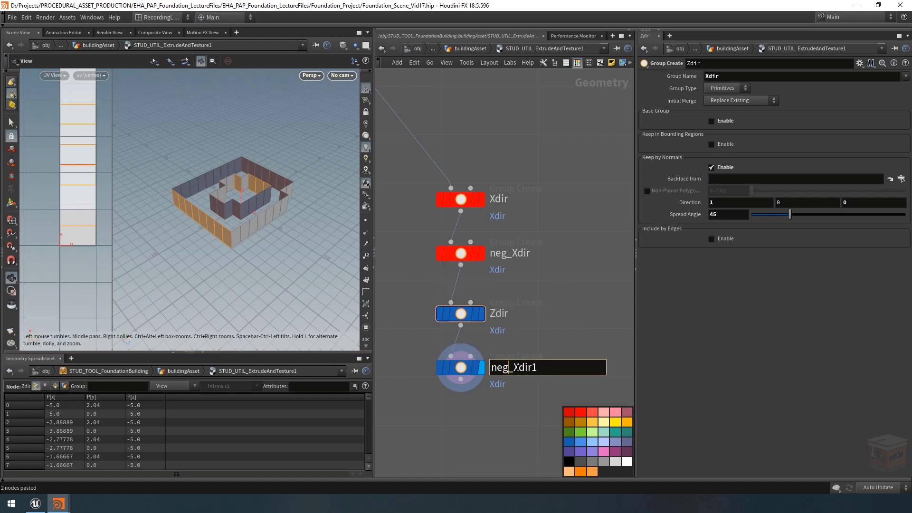
{"action": "left_click_drag", "start_coordinate": [520, 367], "coordinate": [513, 368]}
{"action": "type", "text": "Z"}
{"action": "key", "text": "BackSpace"}
{"action": "key", "text": "Return"}
Step: Set the Group Name of both blue nodes to Zdir at once
{"action": "left_click_drag", "start_coordinate": [562, 300], "coordinate": [435, 358]}
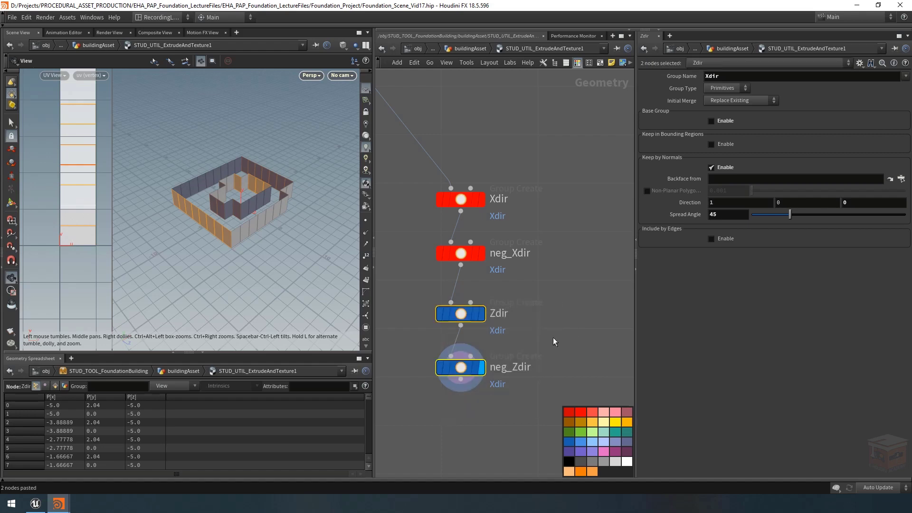
{"action": "left_click", "coordinate": [706, 76]}
{"action": "key", "text": "BackSpace"}
{"action": "type", "text": "Z"}
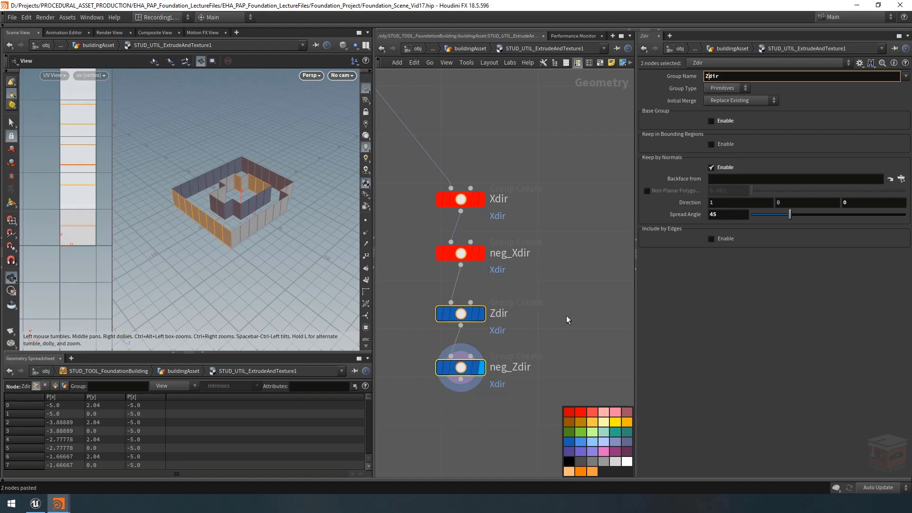
{"action": "left_click", "coordinate": [580, 276]}
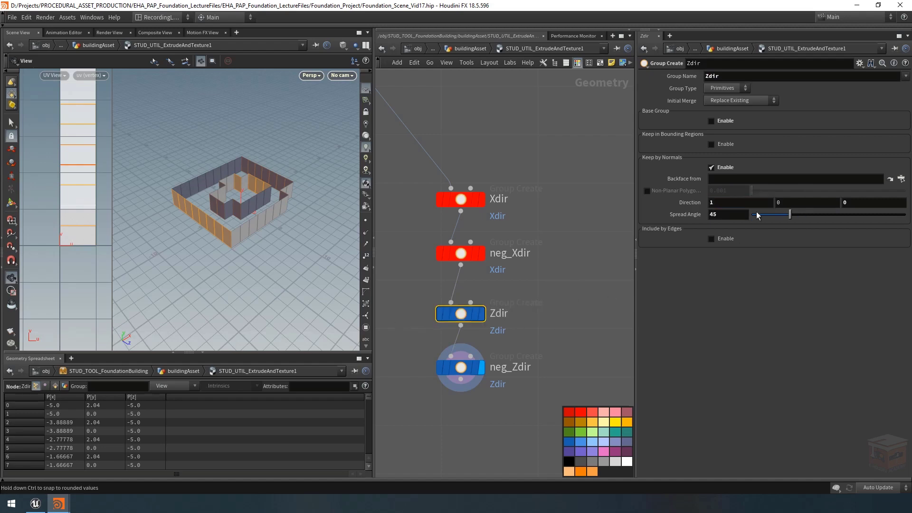
Step: Set the Zdir node's normal Direction to 0, 0, 1
{"action": "double_click", "coordinate": [723, 202]}
{"action": "type", "text": "0"}
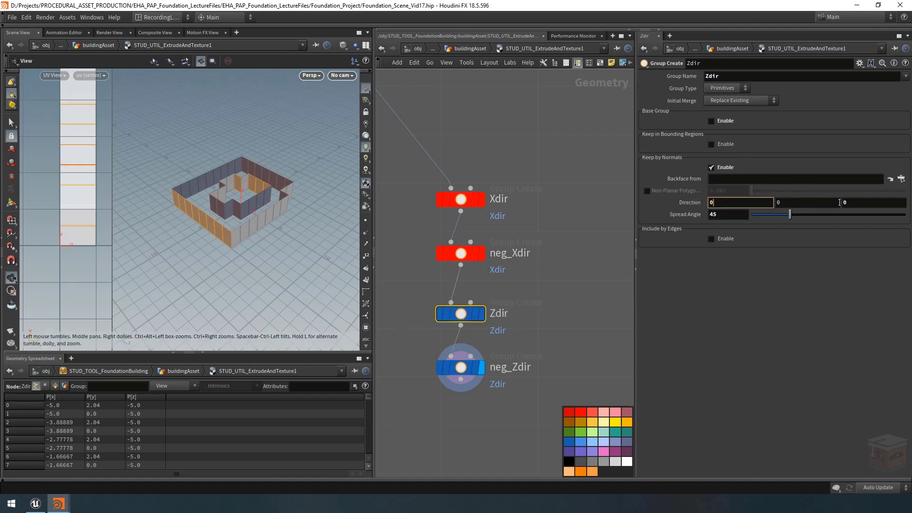
{"action": "key", "text": "Tab"}
{"action": "key", "text": "Tab"}
{"action": "type", "text": "1"}
{"action": "key", "text": "Return"}
{"action": "left_click", "coordinate": [535, 344]}
Step: Set the neg_Zdir node's normal Direction to 0, 0, -1 and check which walls the group selects
{"action": "left_click", "coordinate": [472, 368]}
{"action": "middle_click_drag", "start_coordinate": [494, 363], "coordinate": [519, 333]}
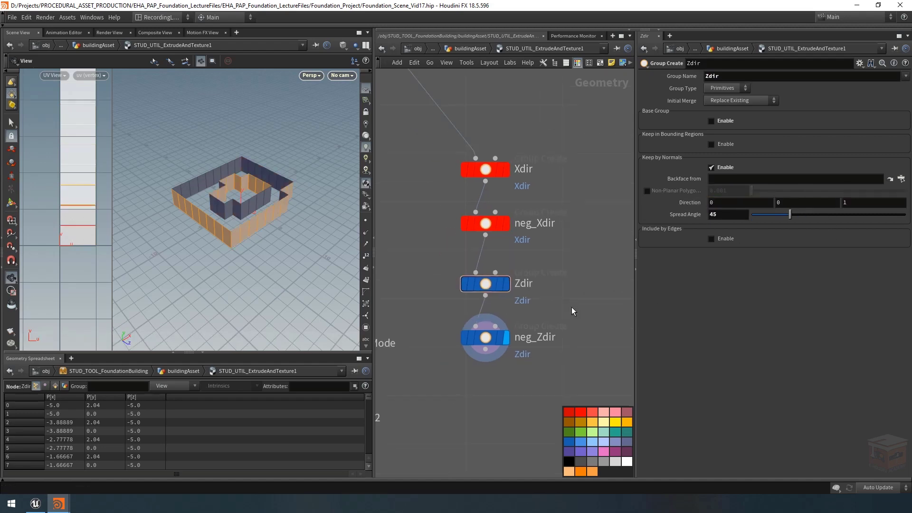
{"action": "double_click", "coordinate": [723, 203]}
{"action": "type", "text": "0"}
{"action": "key", "text": "Tab"}
{"action": "key", "text": "Tab"}
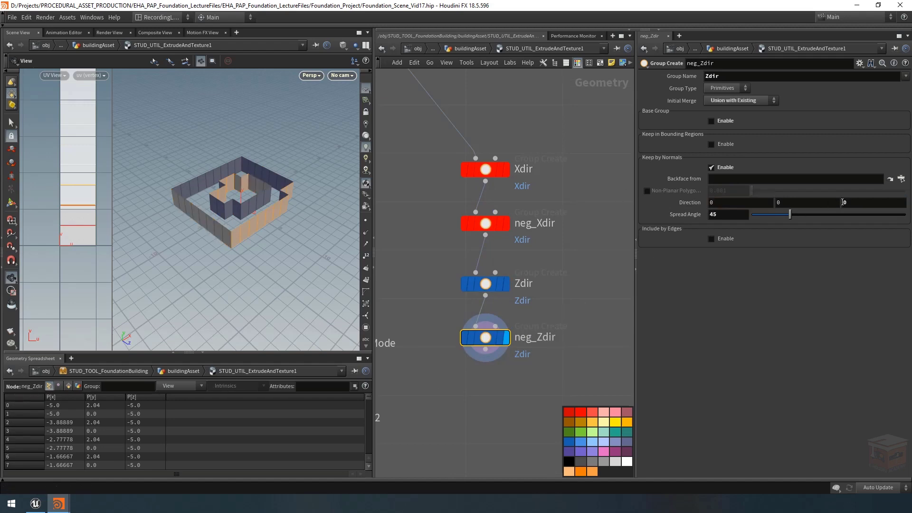
{"action": "type", "text": "-1"}
{"action": "key", "text": "Return"}
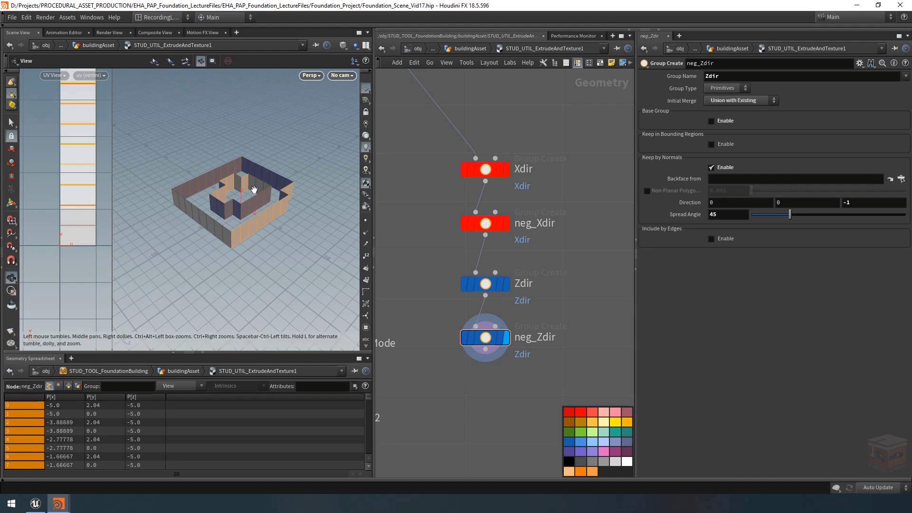
{"action": "mouse_move", "coordinate": [252, 190]}
{"action": "left_mouse_down"}
{"action": "mouse_move", "coordinate": [233, 184]}
{"action": "mouse_move", "coordinate": [261, 195]}
{"action": "mouse_move", "coordinate": [251, 202]}
{"action": "left_mouse_up"}
{"action": "scroll", "coordinate": [608, 308], "scroll_direction": "down", "scroll_amount": 3}
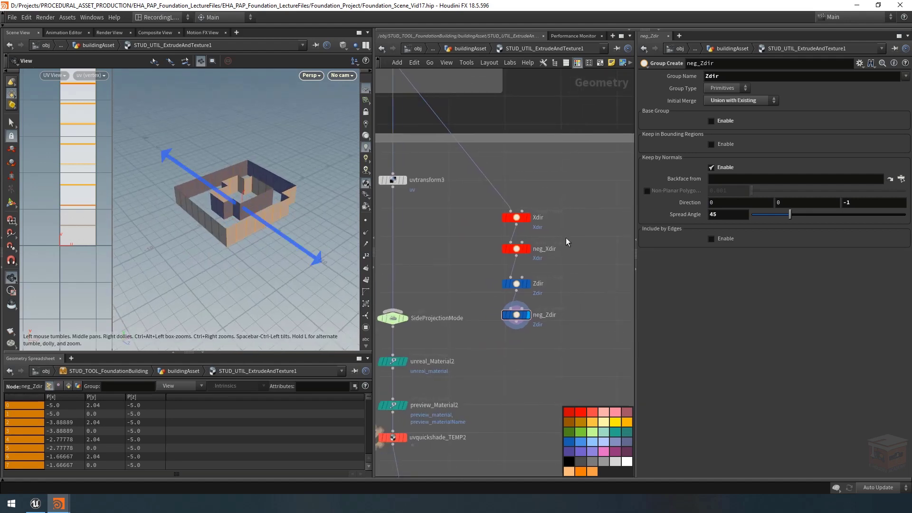
Step: Hide the color palette in the network editor
{"action": "left_click_drag", "start_coordinate": [580, 209], "coordinate": [534, 276]}
{"action": "left_click", "coordinate": [581, 83]}
{"action": "left_click", "coordinate": [578, 65]}
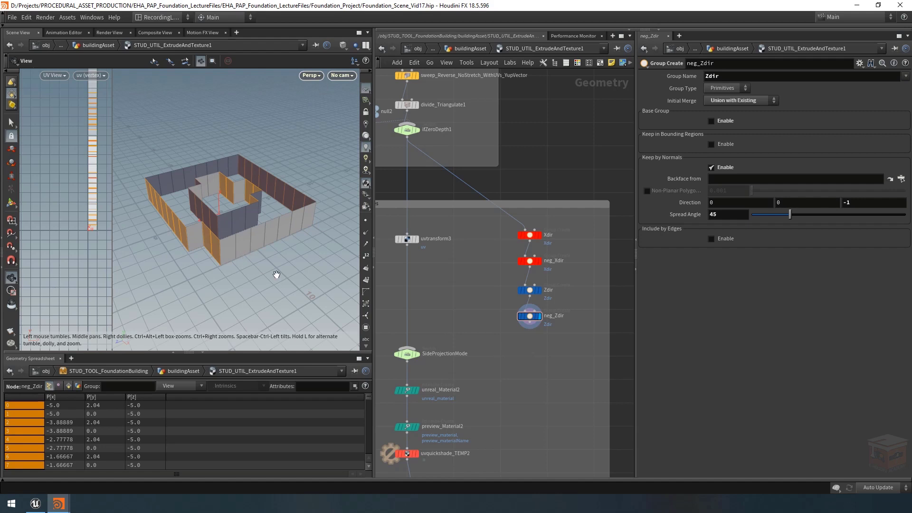
Step: Copy the uvproject_Top, uvtexture2 and uvtransform2 nodes from the top surface's UV branch
{"action": "scroll", "coordinate": [518, 364], "scroll_direction": "down", "scroll_amount": 4}
{"action": "middle_click_drag", "start_coordinate": [519, 364], "coordinate": [621, 359]}
{"action": "scroll", "coordinate": [486, 340], "scroll_direction": "up", "scroll_amount": 3}
{"action": "middle_click_drag", "start_coordinate": [486, 341], "coordinate": [570, 334]}
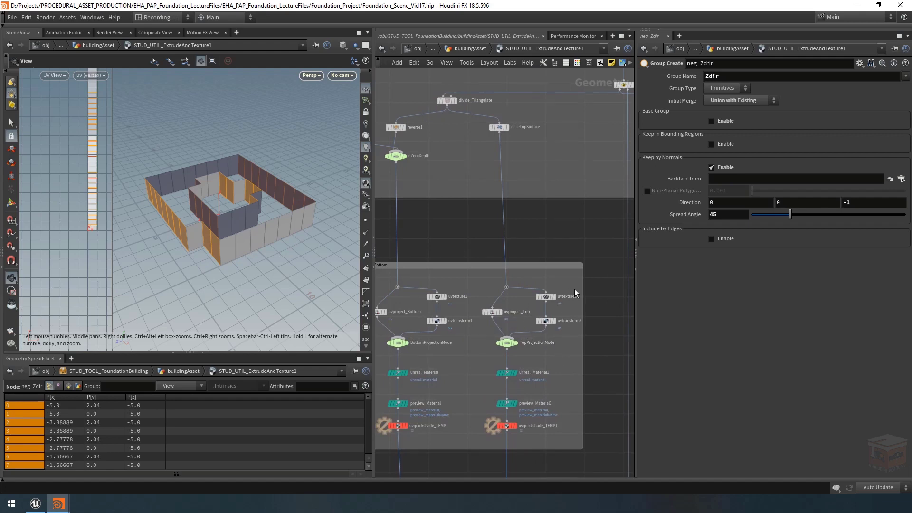
{"action": "left_click_drag", "start_coordinate": [576, 291], "coordinate": [482, 331]}
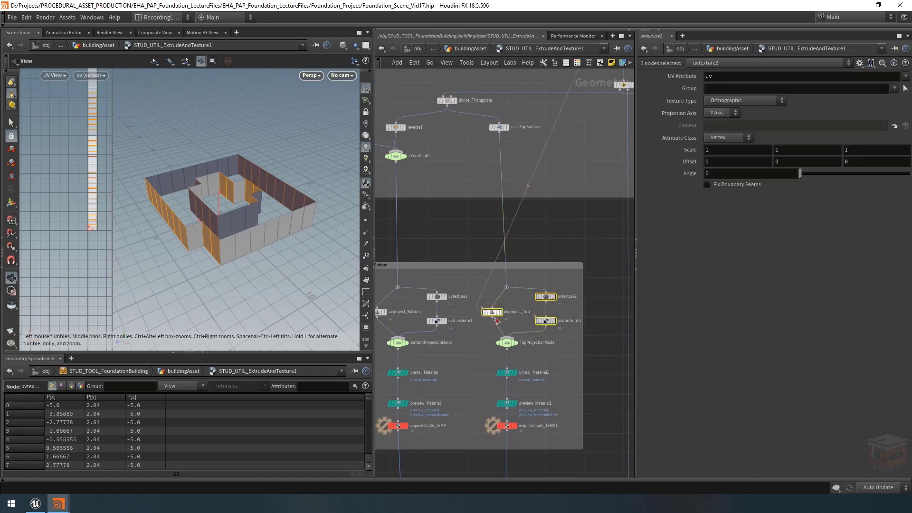
{"action": "key", "text": "ctrl+c"}
Step: Paste the three UV nodes into the side UV network box and feed the UV Project and UV Texture copies from neg_Zdir
{"action": "scroll", "coordinate": [588, 343], "scroll_direction": "down", "scroll_amount": 3}
{"action": "middle_click_drag", "start_coordinate": [589, 343], "coordinate": [359, 304]}
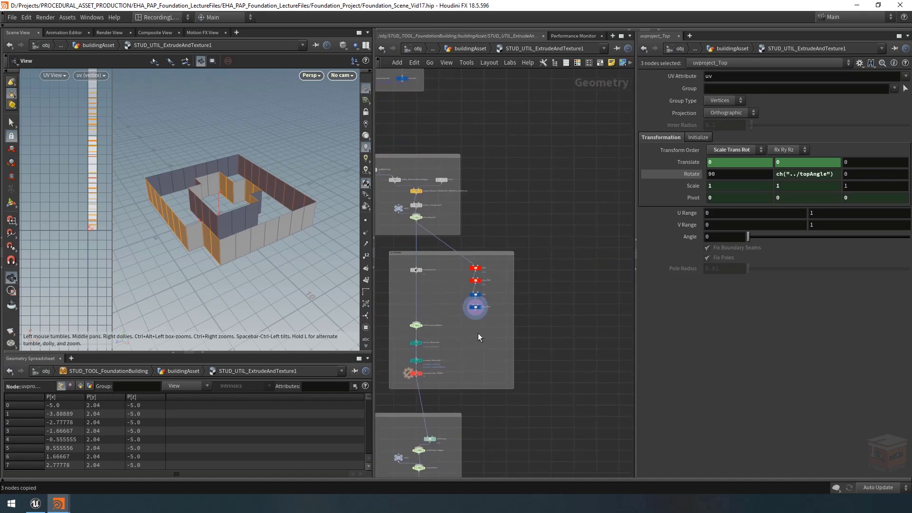
{"action": "scroll", "coordinate": [466, 331], "scroll_direction": "up", "scroll_amount": 3}
{"action": "middle_click_drag", "start_coordinate": [465, 331], "coordinate": [493, 329]}
{"action": "scroll", "coordinate": [489, 345], "scroll_direction": "up", "scroll_amount": 2}
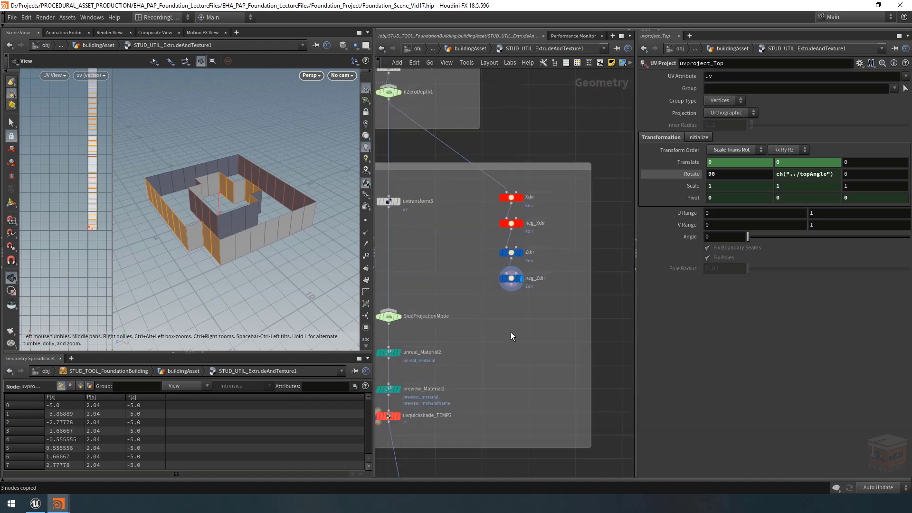
{"action": "key", "text": "ctrl+v"}
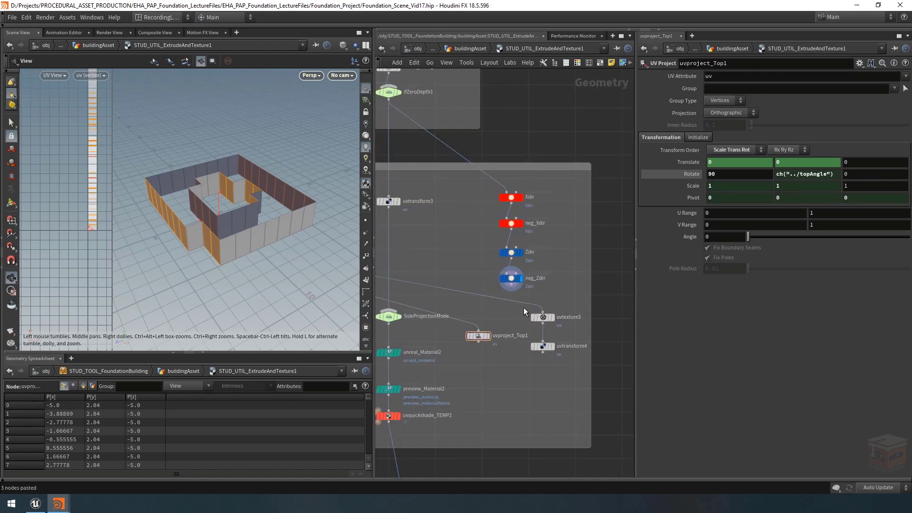
{"action": "left_click_drag", "start_coordinate": [523, 304], "coordinate": [510, 286]}
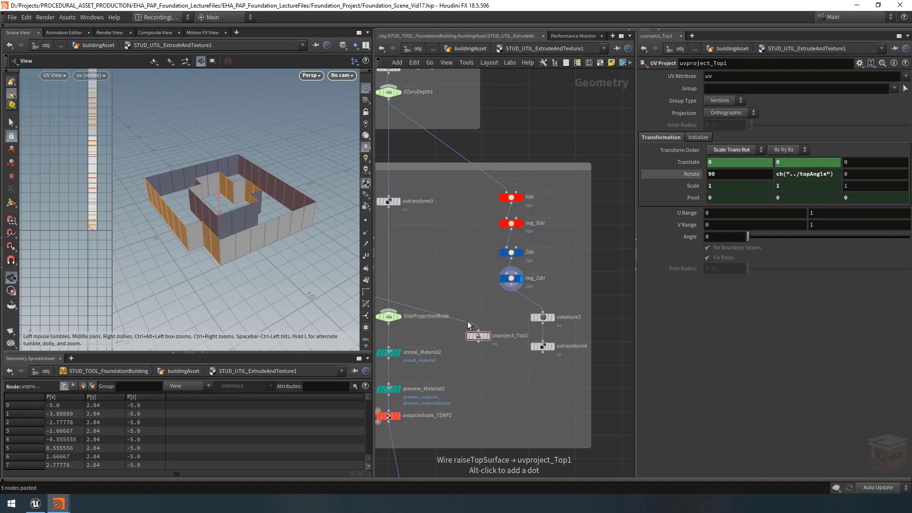
{"action": "left_click_drag", "start_coordinate": [467, 321], "coordinate": [511, 287]}
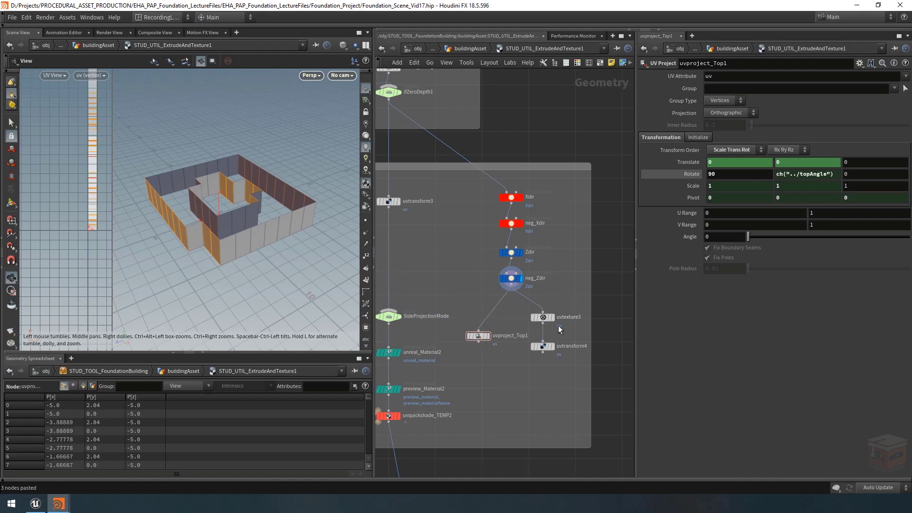
Step: Duplicate the three pasted UV nodes and place the second set below the first
{"action": "left_click_drag", "start_coordinate": [561, 300], "coordinate": [469, 363]}
{"action": "key", "text": "ctrl+c"}
{"action": "key", "text": "ctrl+v"}
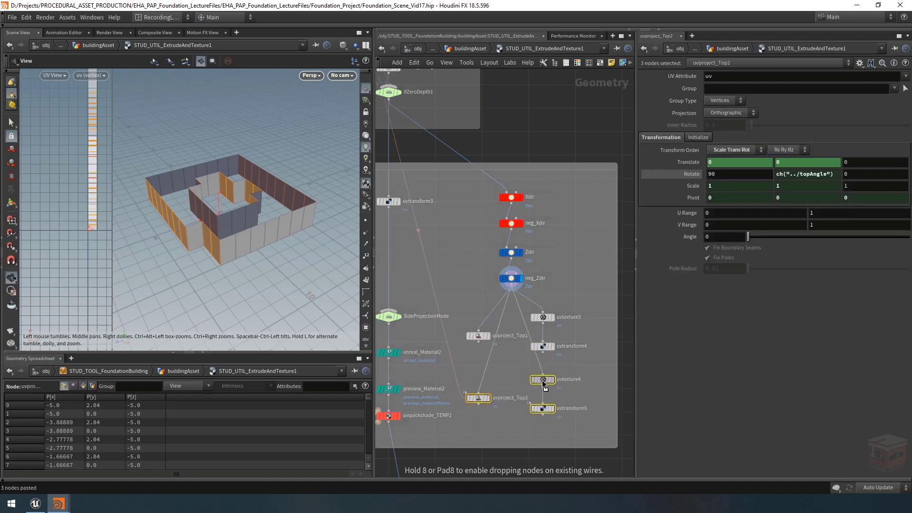
{"action": "left_click", "coordinate": [544, 380]}
{"action": "left_click", "coordinate": [594, 364]}
Step: Chain the second UV Texture node after uvtransform4 and the second UV Project node after uvproject_Top1, aligning it directly underneath
{"action": "scroll", "coordinate": [551, 364], "scroll_direction": "up", "scroll_amount": 3}
{"action": "left_click_drag", "start_coordinate": [534, 366], "coordinate": [537, 348]}
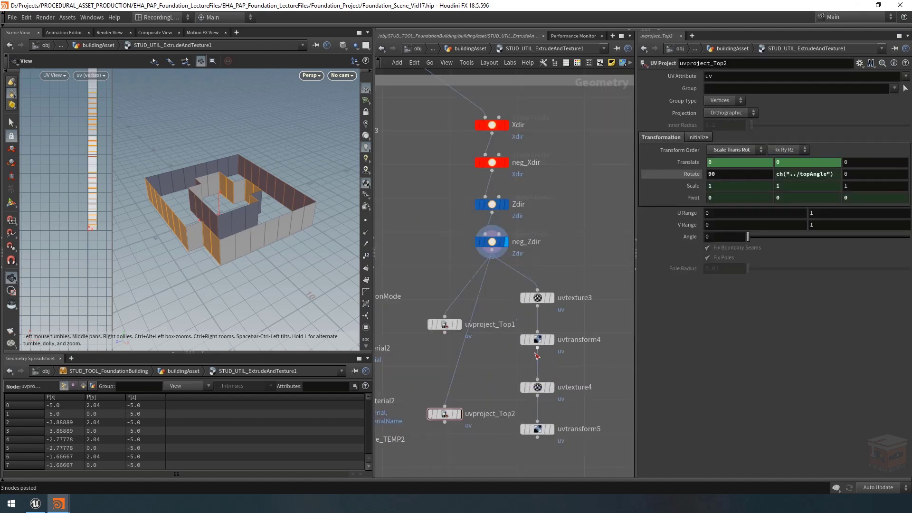
{"action": "left_click_drag", "start_coordinate": [458, 364], "coordinate": [445, 334]}
{"action": "left_click_drag", "start_coordinate": [476, 393], "coordinate": [437, 421]}
{"action": "left_click_drag", "start_coordinate": [442, 416], "coordinate": [442, 375]}
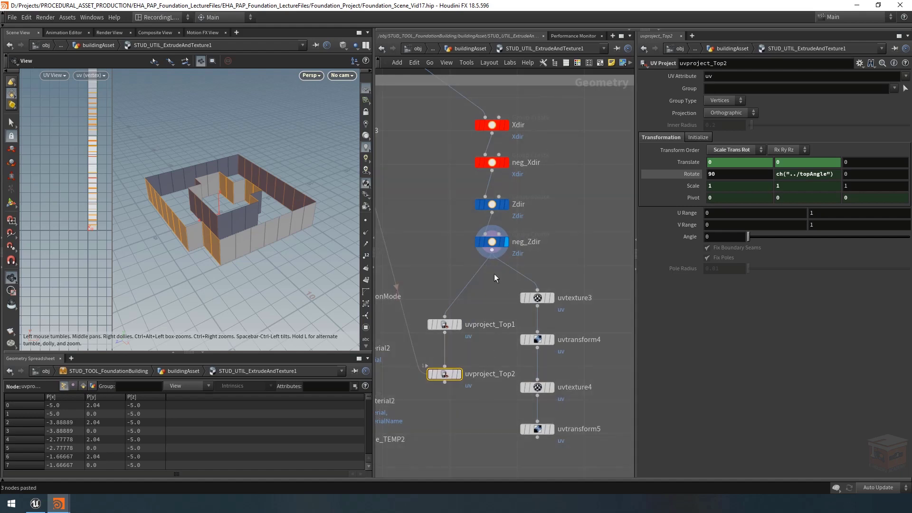
Step: Rename the uvproject_Top1 node as uvproject_SideX
{"action": "double_click", "coordinate": [497, 324]}
{"action": "key", "text": "shift+End"}
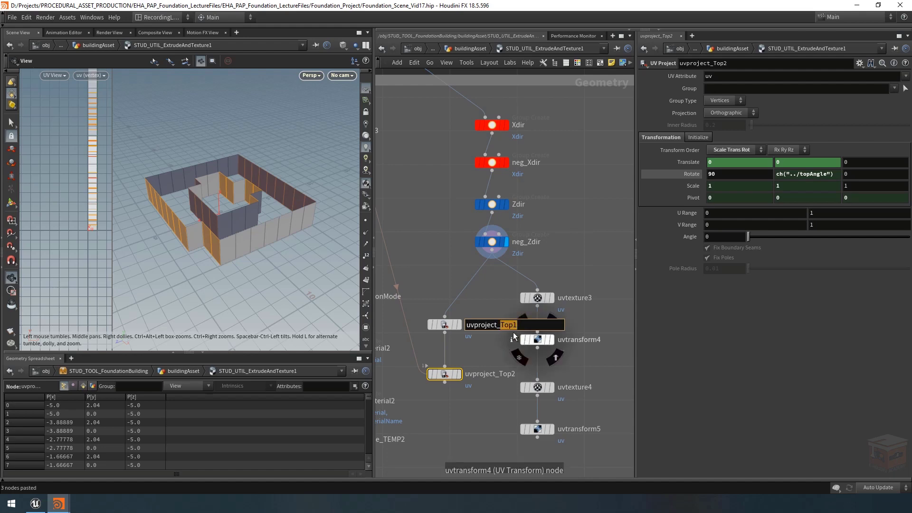
{"action": "type", "text": "Sid"}
{"action": "key", "text": "Return"}
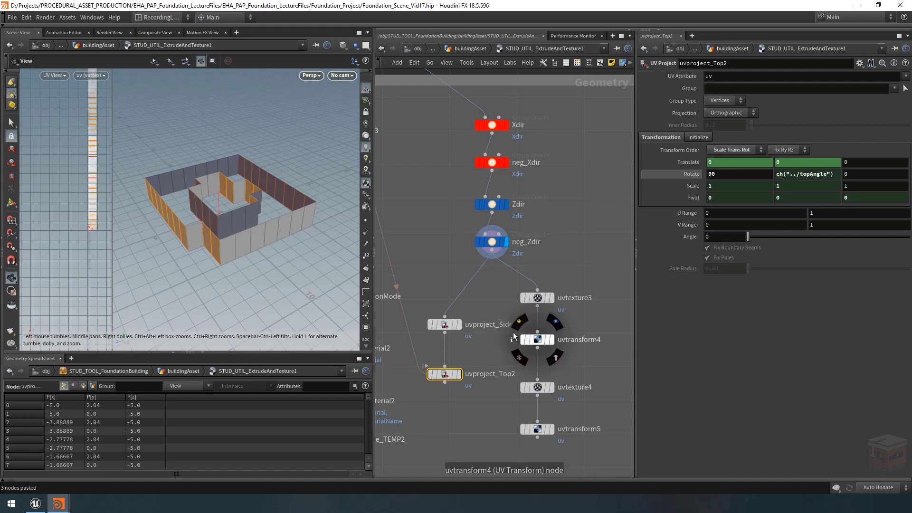
Step: Reuse the SideX suffix to rename the uvproject_Top2 node as uvproject_SideZ
{"action": "double_click", "coordinate": [496, 326]}
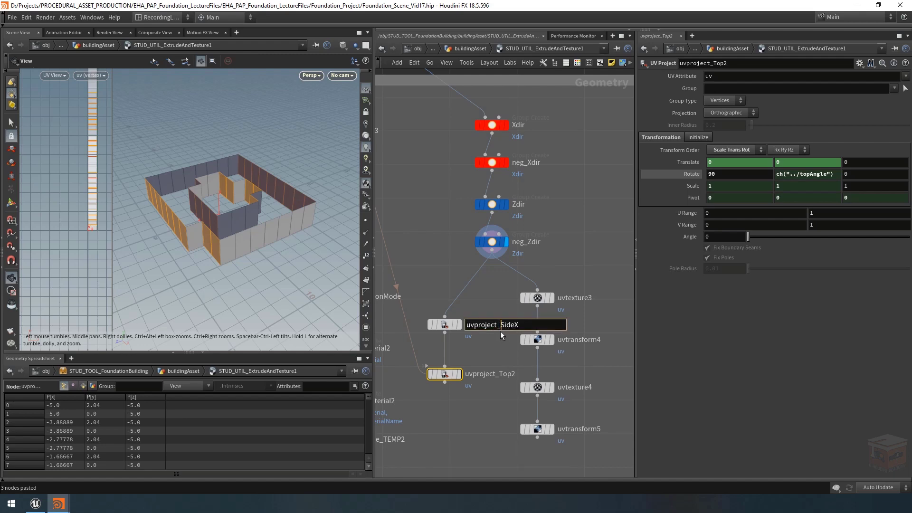
{"action": "left_click_drag", "start_coordinate": [500, 326], "coordinate": [535, 327]}
{"action": "key", "text": "ctrl+c"}
{"action": "key", "text": "Return"}
{"action": "double_click", "coordinate": [500, 374]}
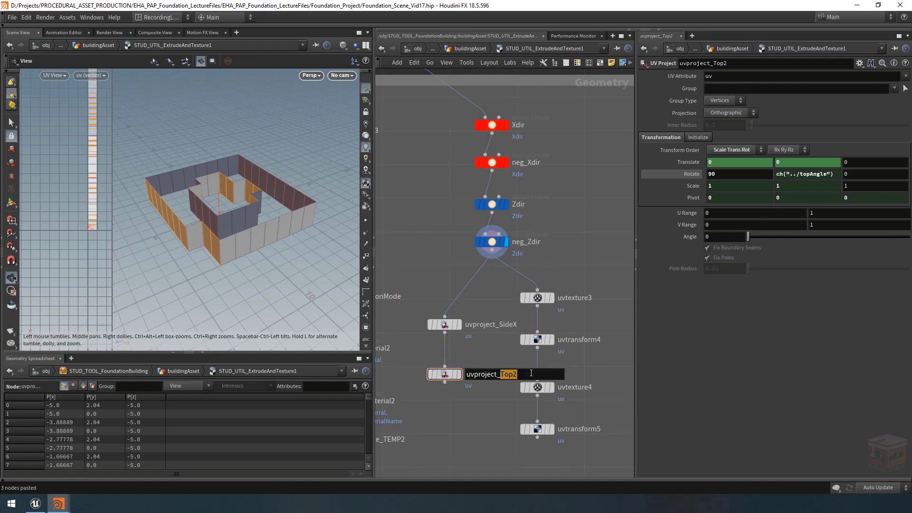
{"action": "key", "text": "ctrl+v"}
{"action": "key", "text": "BackSpace"}
{"action": "type", "text": "Z"}
{"action": "key", "text": "Return"}
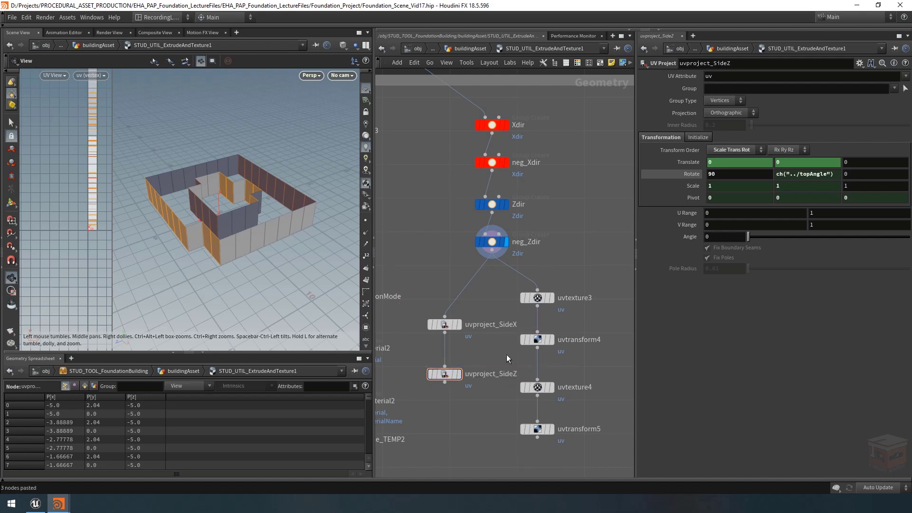
Step: Colour the uvproject_SideX node red and the uvproject_SideZ node blue to match their direction groups
{"action": "left_click_drag", "start_coordinate": [501, 303], "coordinate": [424, 344]}
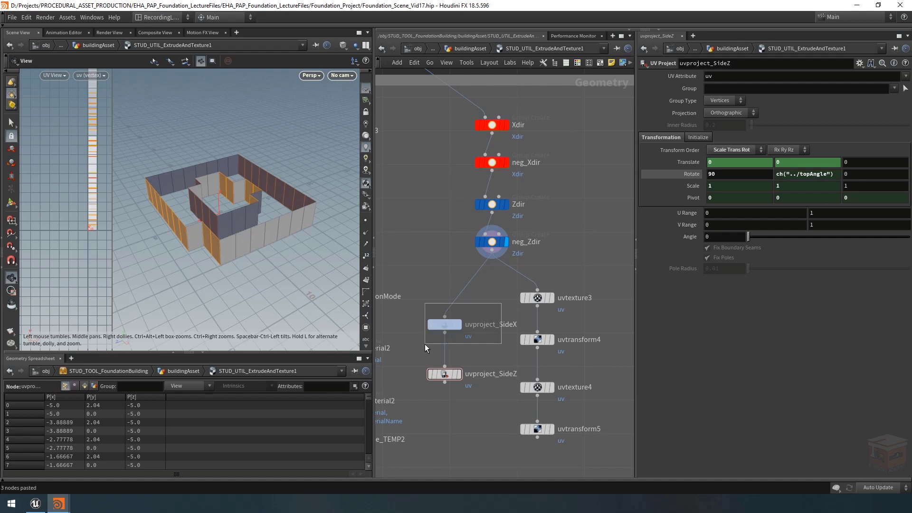
{"action": "left_click", "coordinate": [577, 62]}
{"action": "left_click", "coordinate": [580, 411]}
{"action": "left_click", "coordinate": [445, 374]}
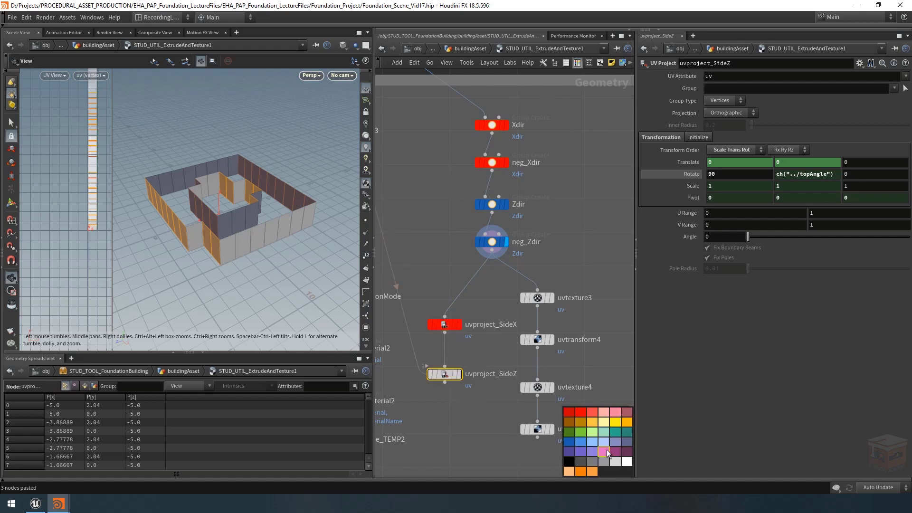
{"action": "left_click", "coordinate": [568, 444]}
Step: Shift the column of UV Texture and UV Transform nodes slightly farther away from the UV Project nodes
{"action": "middle_click_drag", "start_coordinate": [532, 274], "coordinate": [521, 261]}
{"action": "left_click_drag", "start_coordinate": [579, 254], "coordinate": [508, 301]}
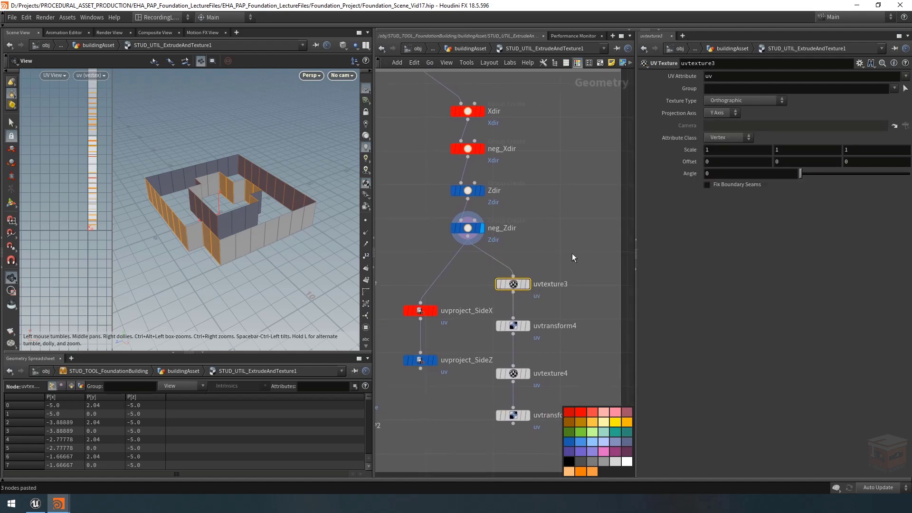
{"action": "left_click_drag", "start_coordinate": [570, 251], "coordinate": [506, 448]}
{"action": "middle_click_drag", "start_coordinate": [555, 224], "coordinate": [535, 218]}
{"action": "left_click_drag", "start_coordinate": [494, 283], "coordinate": [514, 288]}
{"action": "left_click", "coordinate": [530, 236]}
Step: Rename uvtexture3 as uvtexture_SideX and uvtransform4 as uvtransform_SideX
{"action": "double_click", "coordinate": [564, 279]}
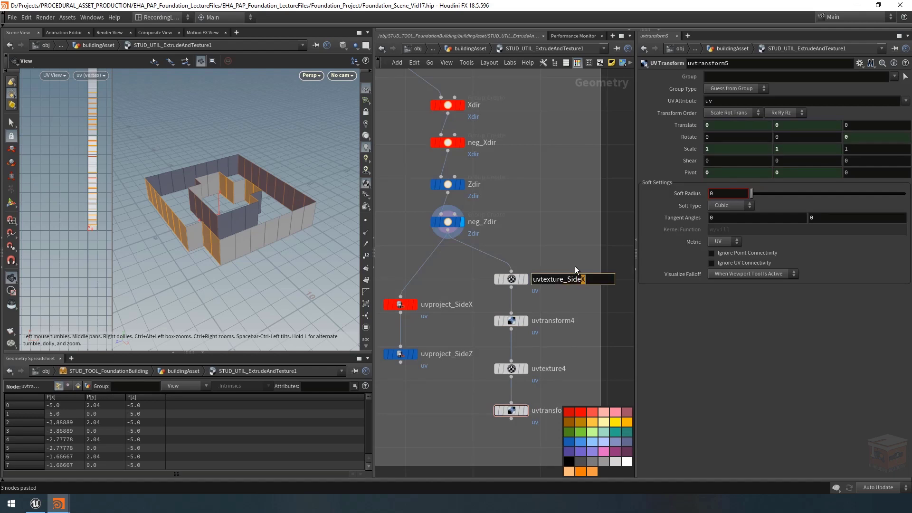
{"action": "key", "text": "Return"}
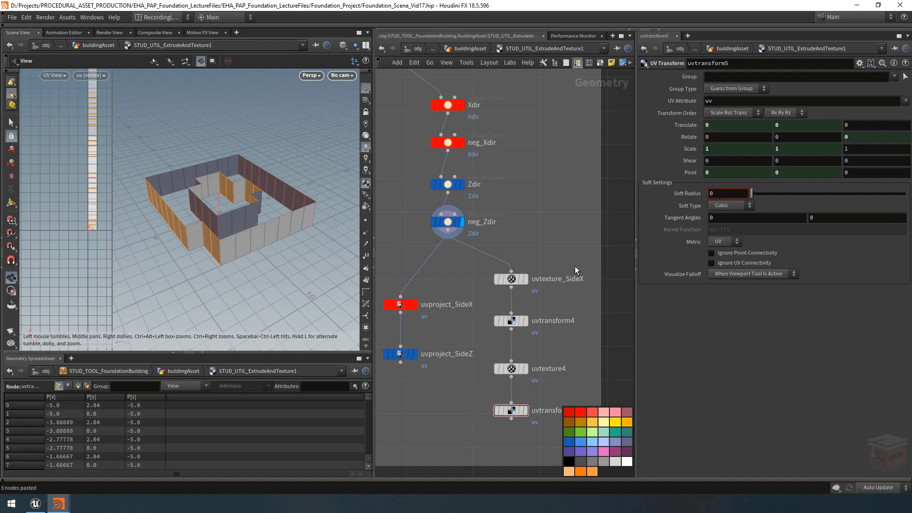
{"action": "double_click", "coordinate": [569, 322]}
{"action": "type", "text": "_SideX"}
{"action": "key", "text": "Return"}
Step: Rename uvtexture4 as uvtexture_SideZ and uvtransform5 as uvtransform_SideZ
{"action": "middle_click_drag", "start_coordinate": [576, 362], "coordinate": [571, 343]}
{"action": "left_click", "coordinate": [554, 352]}
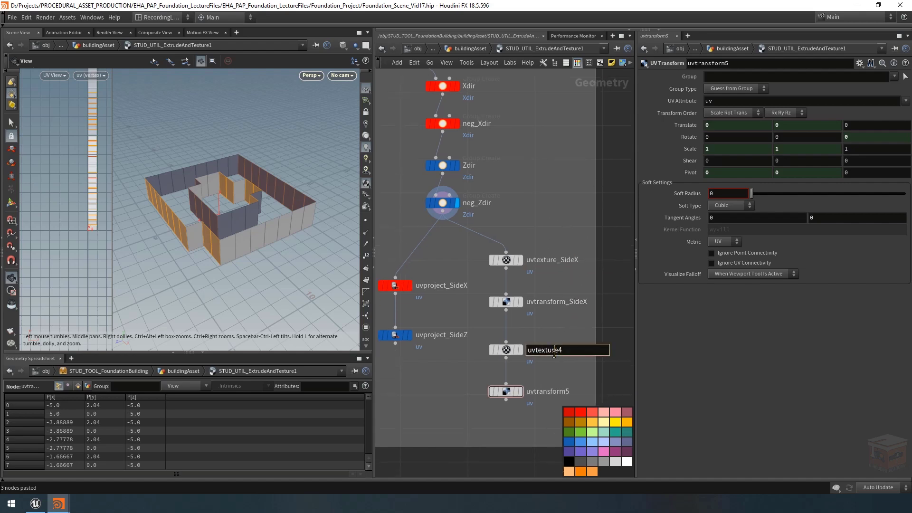
{"action": "type", "text": "_SideXZ"}
{"action": "key", "text": "Return"}
{"action": "double_click", "coordinate": [566, 390]}
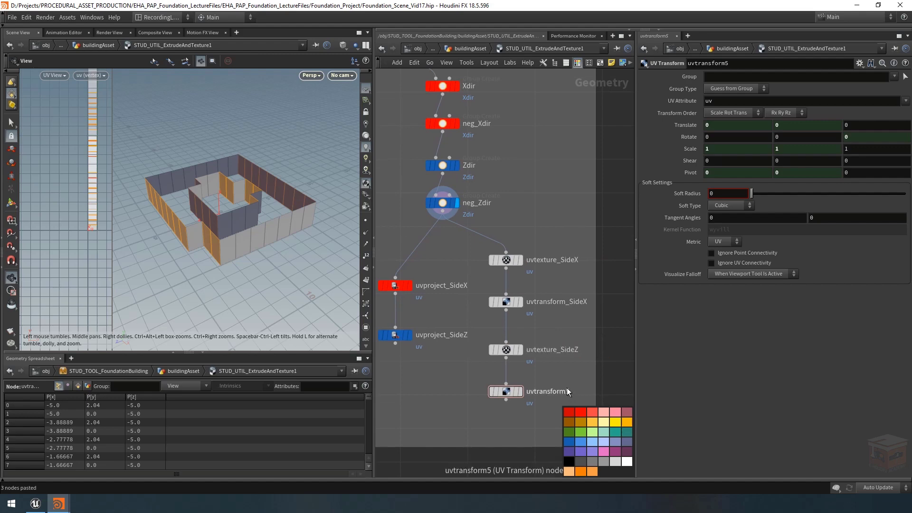
{"action": "type", "text": "_SideX"}
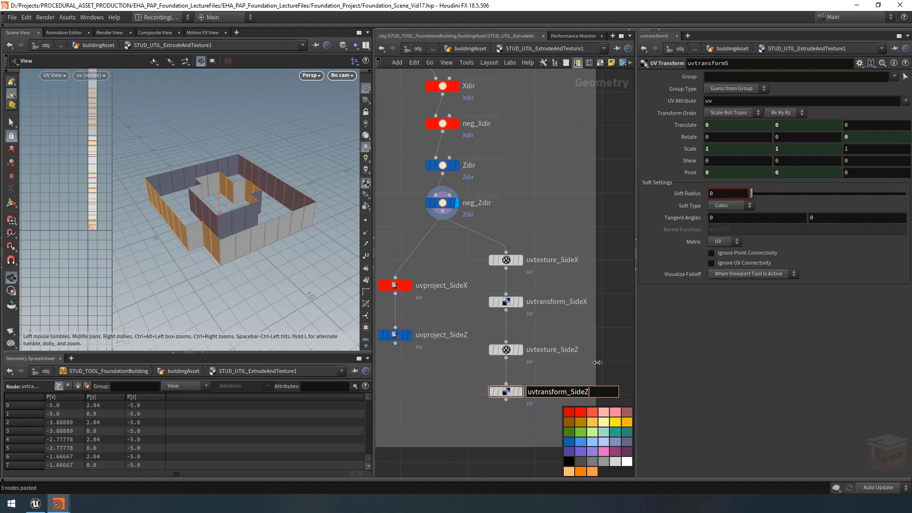
{"action": "key", "text": "Return"}
Step: Colour the SideX texture and transform nodes red and the SideZ texture and transform nodes blue
{"action": "left_click_drag", "start_coordinate": [565, 222], "coordinate": [525, 416]}
{"action": "left_click", "coordinate": [588, 415]}
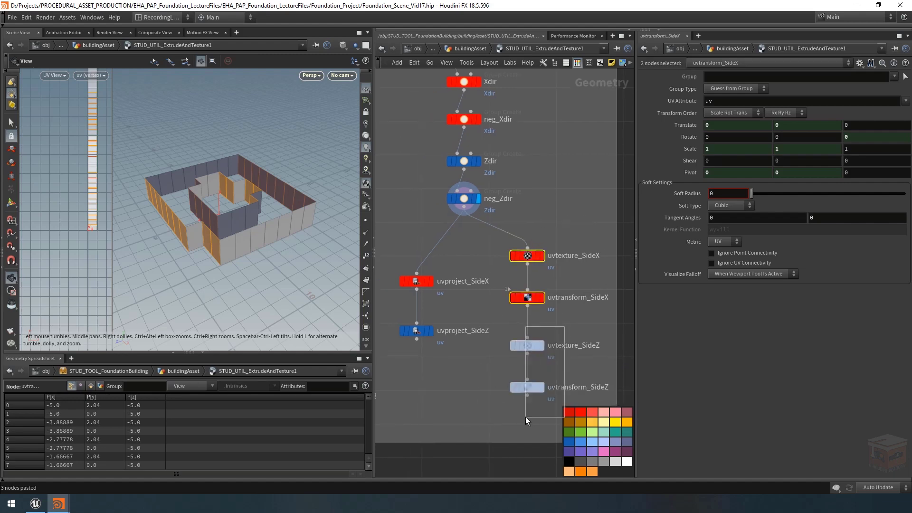
{"action": "left_click", "coordinate": [569, 442]}
{"action": "left_click", "coordinate": [550, 239]}
Step: Restrict the three SideX UV nodes to the Xdir group and the three SideZ UV nodes to the Zdir group
{"action": "left_click", "coordinate": [425, 281]}
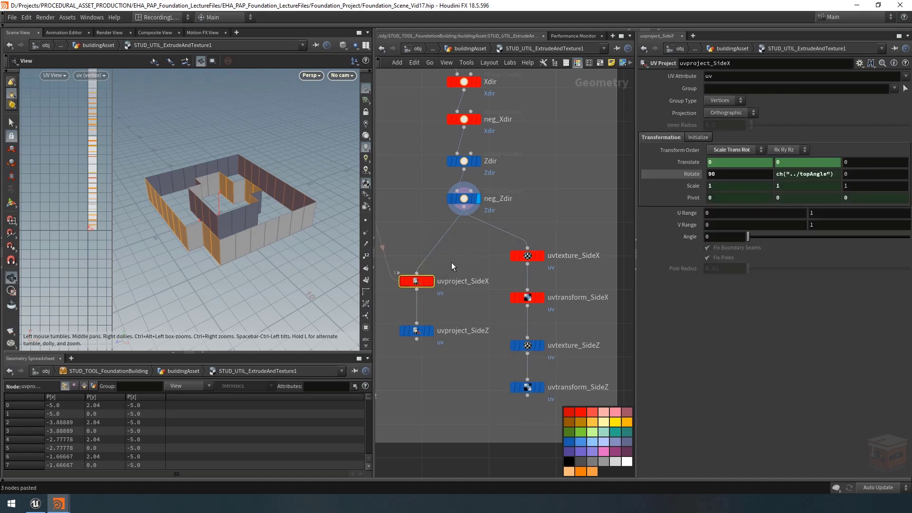
{"action": "left_click_drag", "start_coordinate": [579, 232], "coordinate": [489, 290], "text": "shift"}
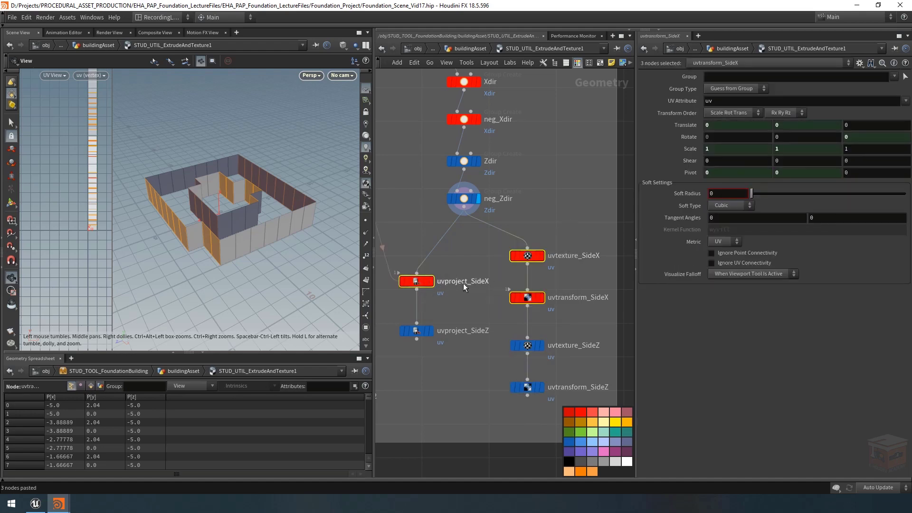
{"action": "left_click", "coordinate": [893, 77]}
{"action": "left_click", "coordinate": [878, 87]}
{"action": "left_click_drag", "start_coordinate": [576, 321], "coordinate": [397, 406]}
{"action": "left_click", "coordinate": [894, 77]}
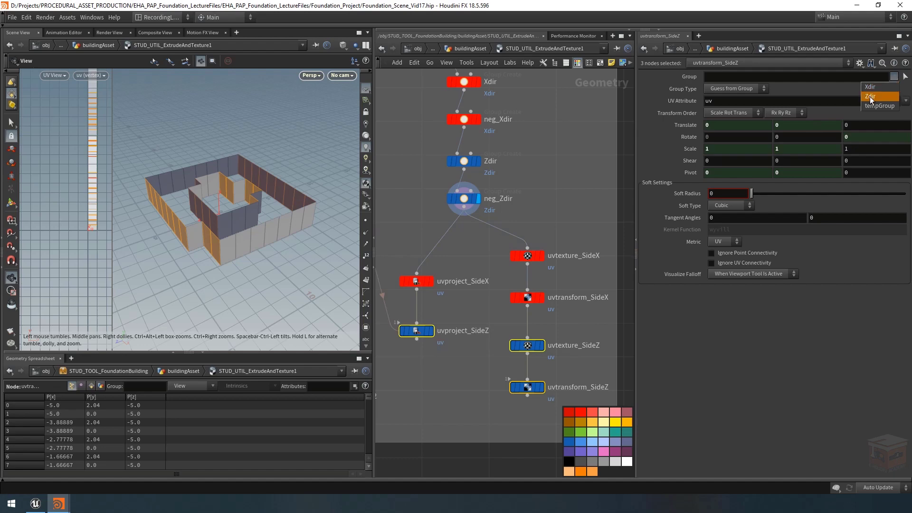
{"action": "left_click", "coordinate": [519, 371]}
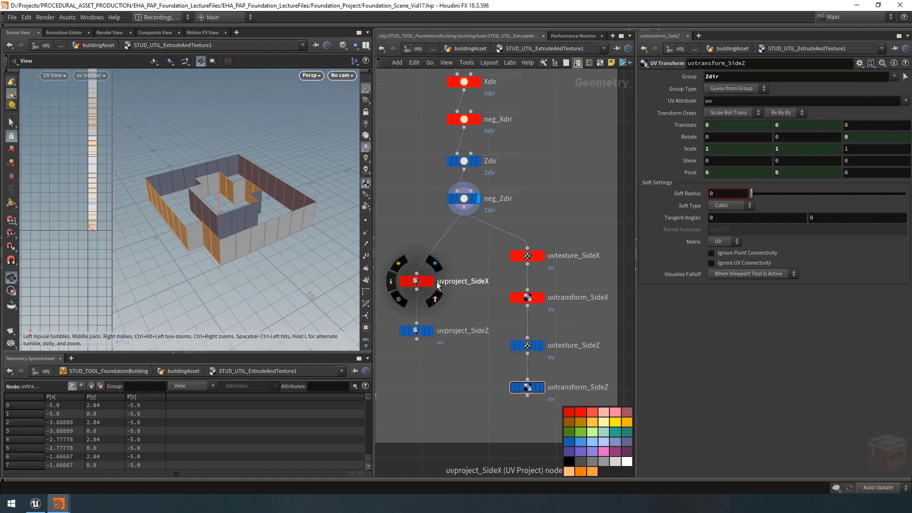
Step: Display uvproject_SideX and uvproject_SideZ in turn to examine the UV layout each projection produces
{"action": "left_click", "coordinate": [433, 263]}
{"action": "left_click", "coordinate": [417, 285]}
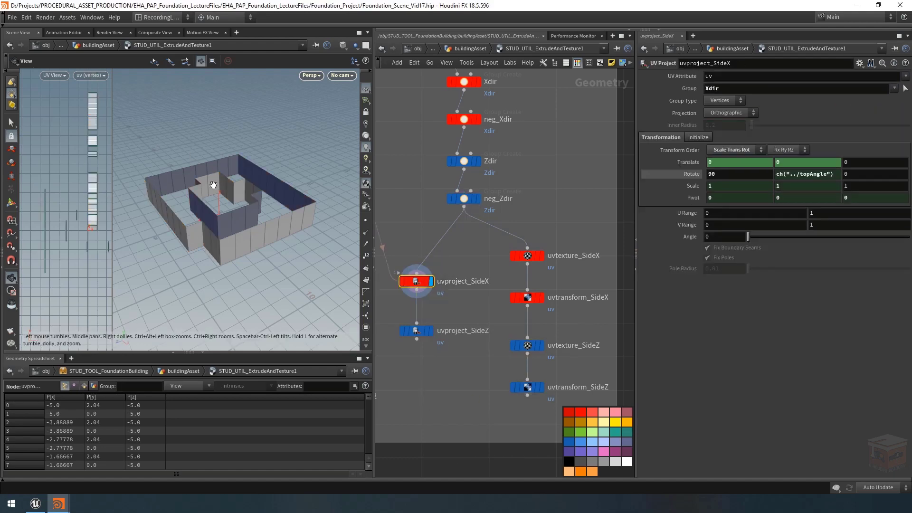
{"action": "left_click", "coordinate": [434, 333]}
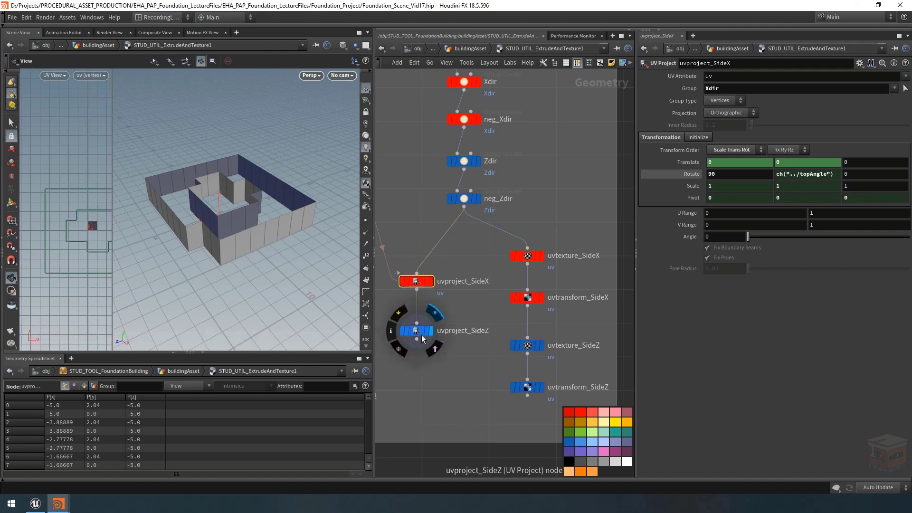
{"action": "left_click", "coordinate": [421, 335]}
{"action": "left_click", "coordinate": [458, 376]}
{"action": "middle_click_drag", "start_coordinate": [457, 377], "coordinate": [494, 359]}
Step: Move the whole output network box with its contents down to make room beneath the UV Sides box
{"action": "scroll", "coordinate": [495, 359], "scroll_direction": "down", "scroll_amount": 1}
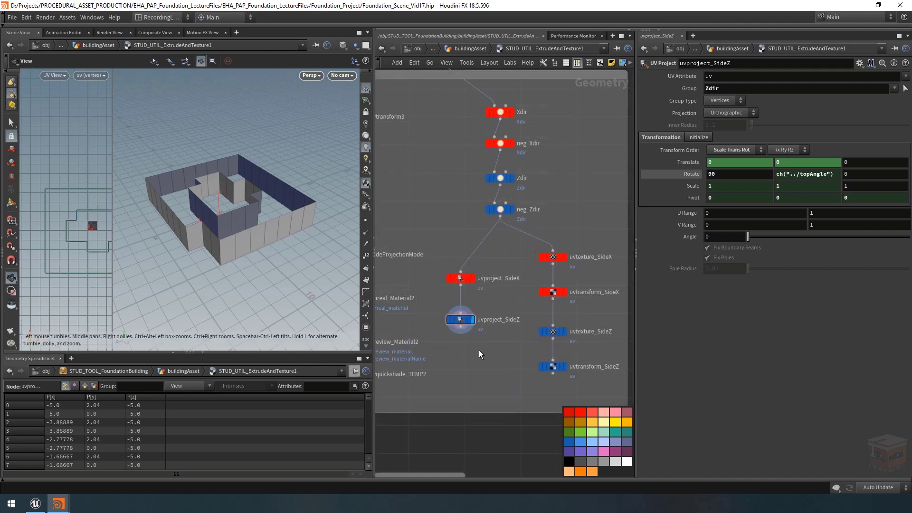
{"action": "scroll", "coordinate": [479, 349], "scroll_direction": "down", "scroll_amount": 3}
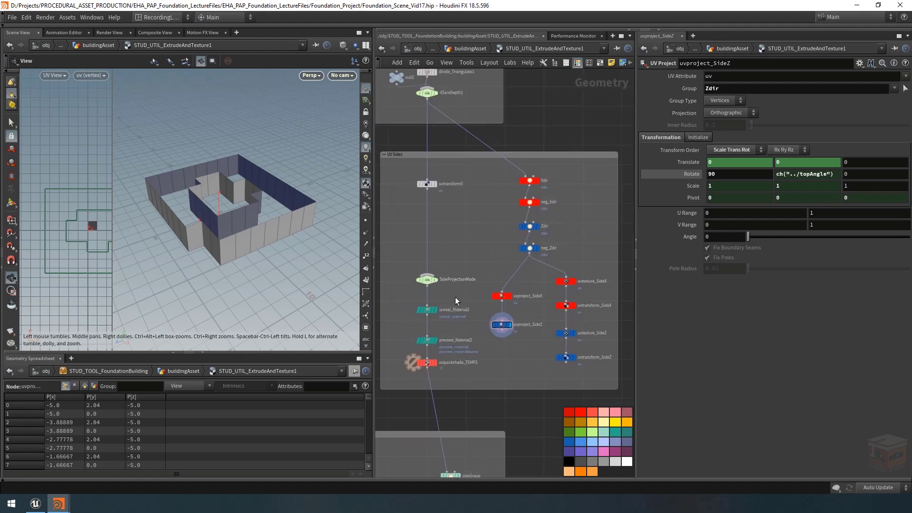
{"action": "scroll", "coordinate": [517, 334], "scroll_direction": "down", "scroll_amount": 6}
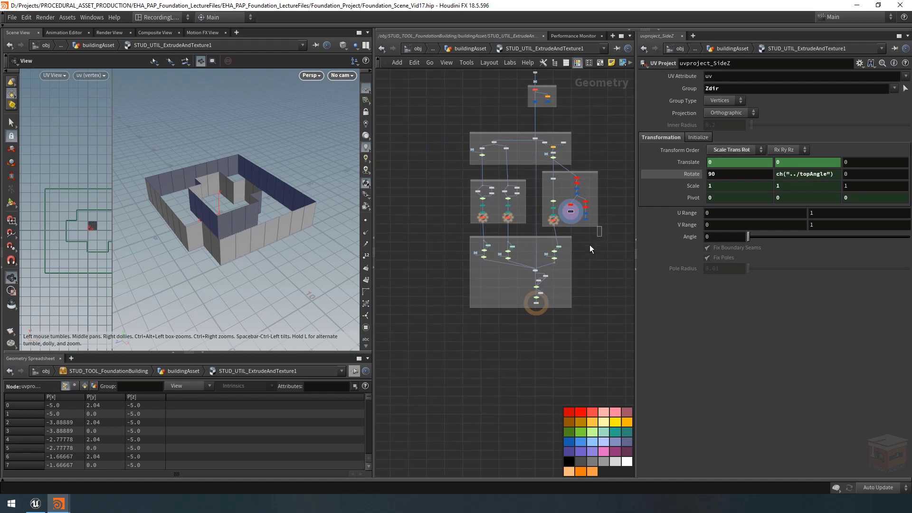
{"action": "left_click_drag", "start_coordinate": [590, 248], "coordinate": [423, 325]}
{"action": "left_click_drag", "start_coordinate": [548, 239], "coordinate": [549, 269]}
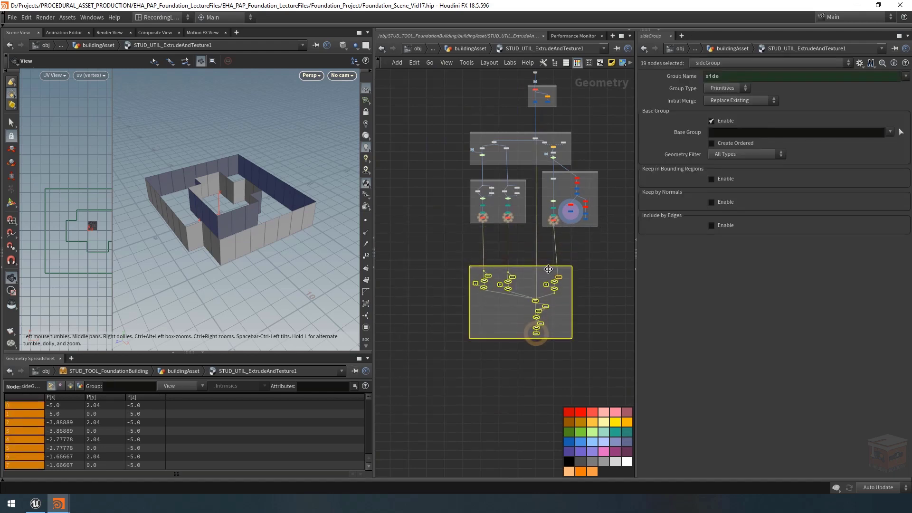
Step: Extend the UV Sides box downward and move the SideProjectionMode switch, material and uvquickshade_TEMP2 nodes below the new UV nodes
{"action": "middle_click_drag", "start_coordinate": [586, 252], "coordinate": [579, 279]}
{"action": "scroll", "coordinate": [580, 279], "scroll_direction": "up", "scroll_amount": 3}
{"action": "left_click", "coordinate": [553, 264]}
{"action": "left_click_drag", "start_coordinate": [398, 166], "coordinate": [495, 264]}
{"action": "left_click_drag", "start_coordinate": [481, 177], "coordinate": [558, 287]}
{"action": "left_click", "coordinate": [558, 247]}
{"action": "left_click", "coordinate": [554, 281]}
{"action": "scroll", "coordinate": [565, 247], "scroll_direction": "up", "scroll_amount": 8}
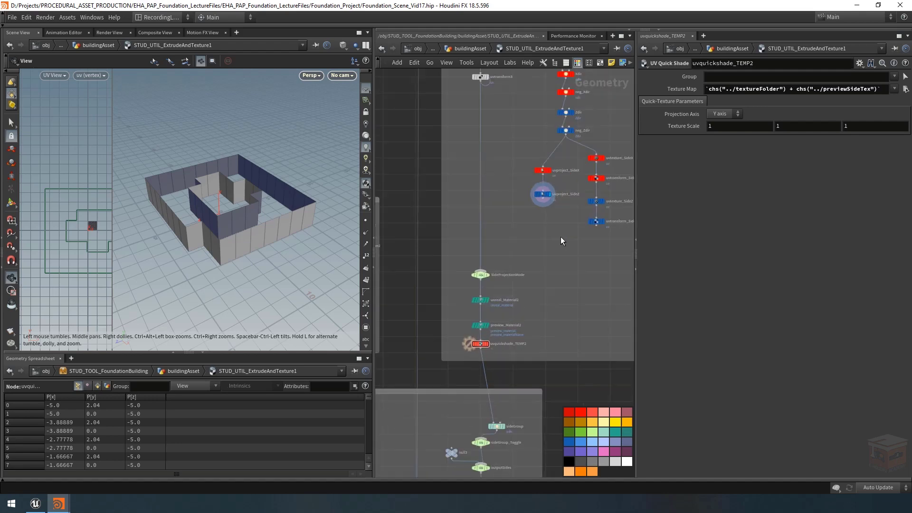
Step: Undo the last node connection and feed uvproject_SideZ and uvtransform_SideZ into SideProjectionMode as its second and third inputs
{"action": "key", "text": "ctrl+z"}
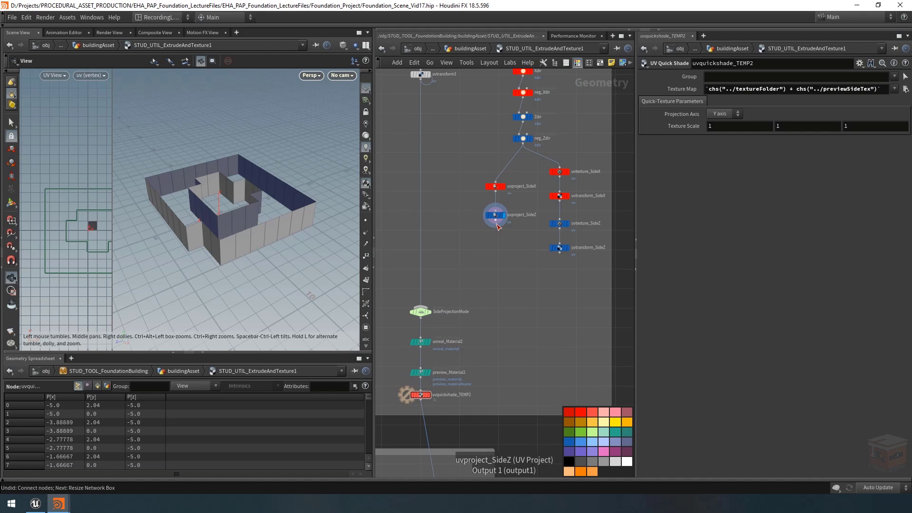
{"action": "left_click_drag", "start_coordinate": [497, 227], "coordinate": [434, 300]}
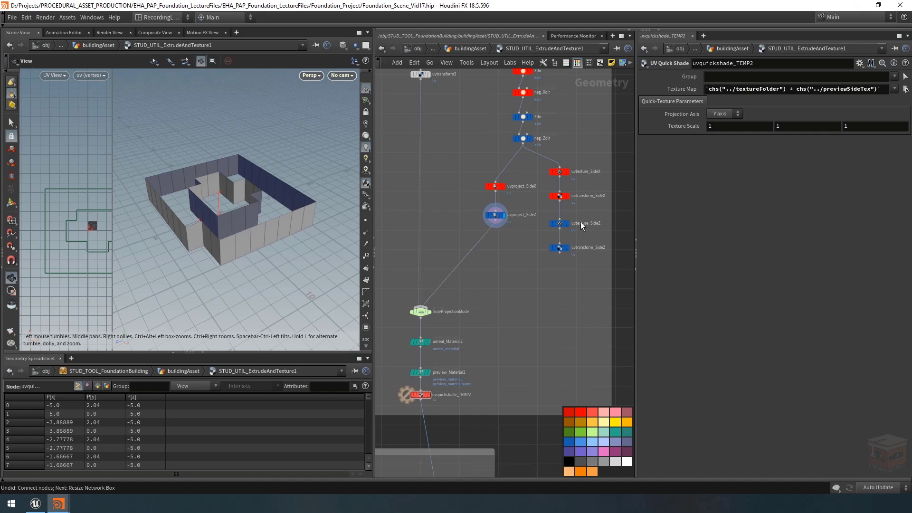
{"action": "left_click_drag", "start_coordinate": [560, 255], "coordinate": [434, 303]}
{"action": "left_click", "coordinate": [420, 311]}
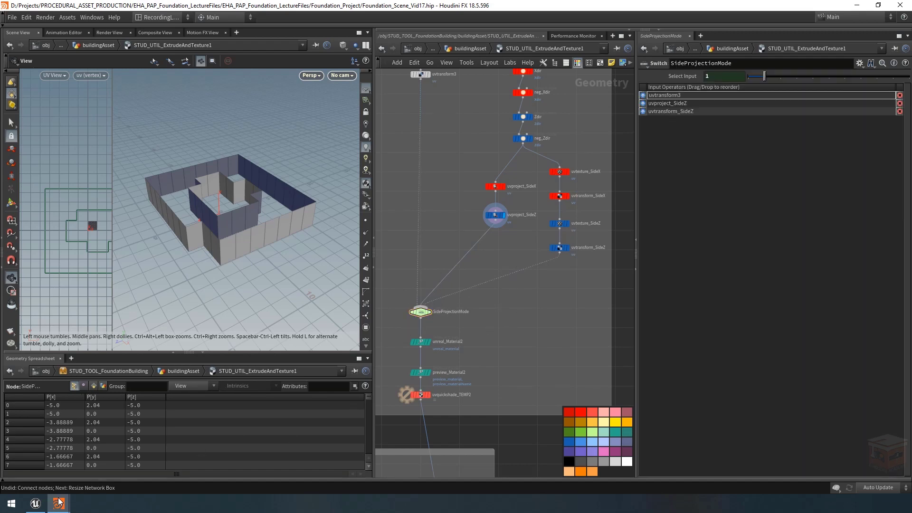
Step: Check the asset's Side Projection Method parameter against the input order of the SideProjectionMode switch
{"action": "mouse_move", "coordinate": [60, 501]}
{"action": "left_click", "coordinate": [138, 454]}
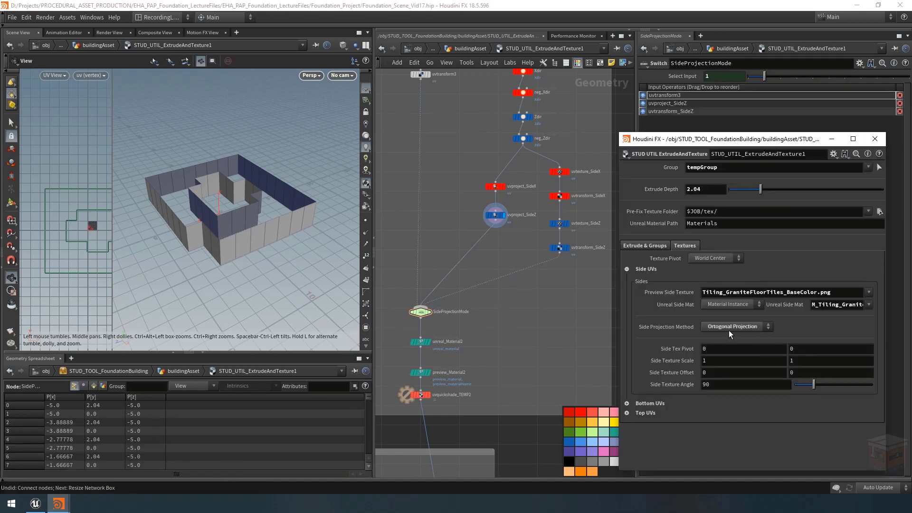
{"action": "left_click", "coordinate": [832, 139]}
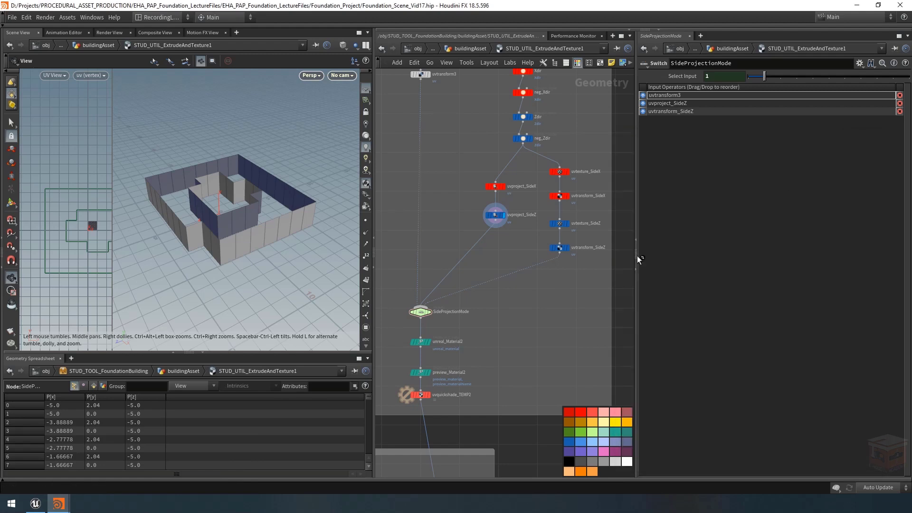
Step: Open the type properties of the STUD_UTIL_ExtrudeAndTexture asset and bring up the parameters in its Sides folder
{"action": "middle_click_drag", "start_coordinate": [533, 297], "coordinate": [517, 361]}
{"action": "scroll", "coordinate": [516, 256], "scroll_direction": "up", "scroll_amount": 3}
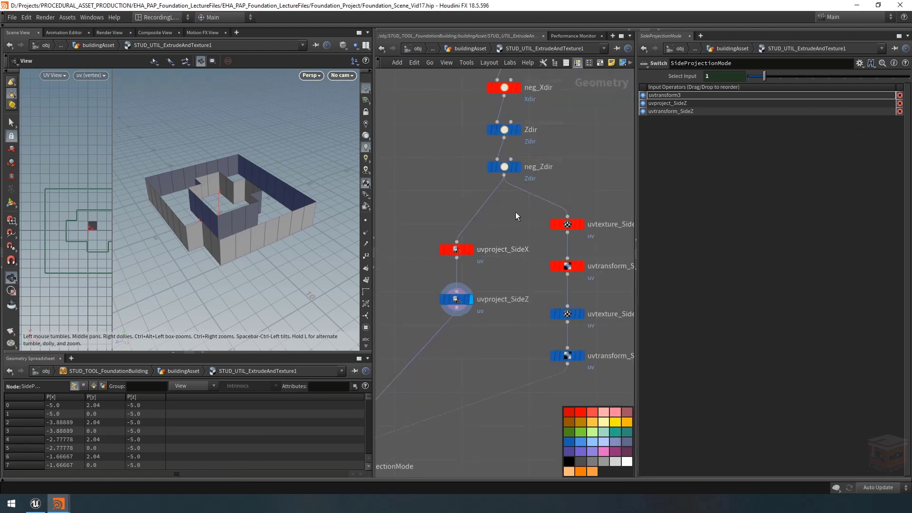
{"action": "right_click", "coordinate": [510, 62]}
{"action": "left_click", "coordinate": [546, 308]}
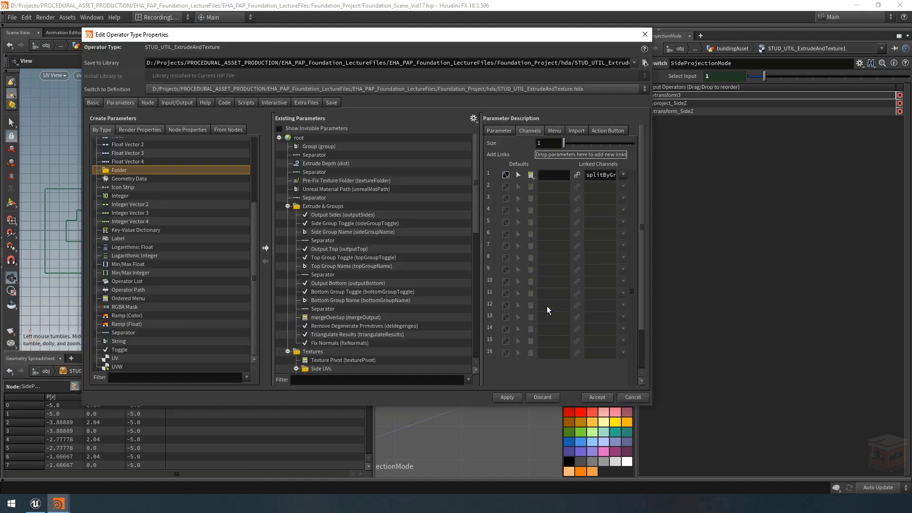
{"action": "left_click_drag", "start_coordinate": [441, 39], "coordinate": [387, 47]}
{"action": "scroll", "coordinate": [366, 220], "scroll_direction": "down", "scroll_amount": 6}
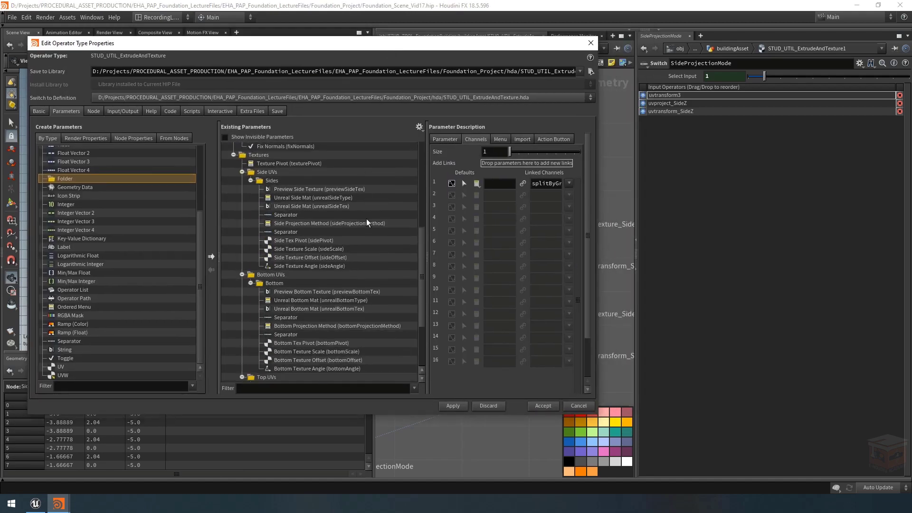
{"action": "scroll", "coordinate": [333, 280], "scroll_direction": "down", "scroll_amount": 1}
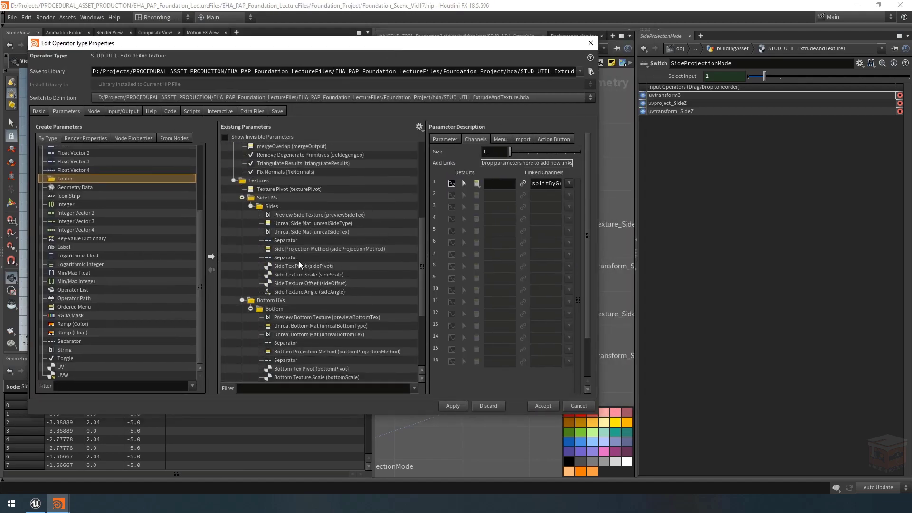
Step: Duplicate the separator and the side pivot, scale, offset and angle parameters twice below the originals in the Sides folder
{"action": "left_click_drag", "start_coordinate": [299, 259], "coordinate": [300, 289]}
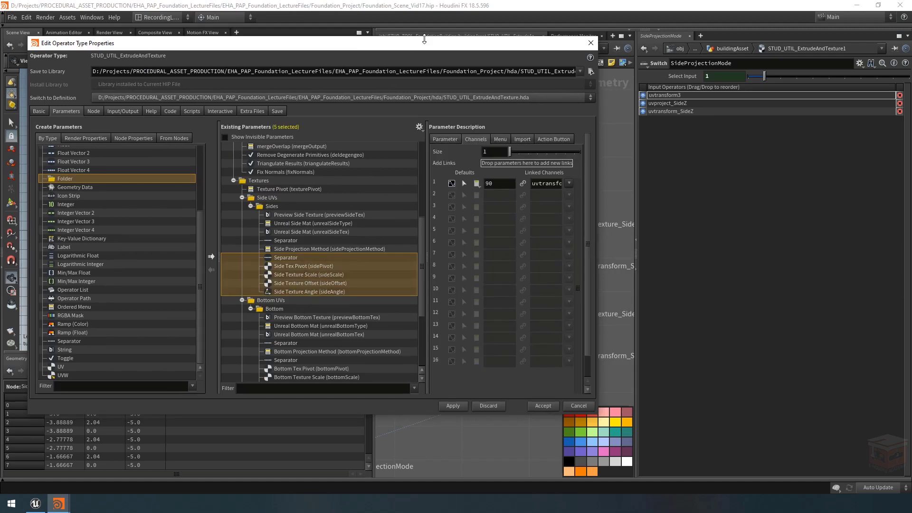
{"action": "left_click_drag", "start_coordinate": [303, 43], "coordinate": [92, 52]}
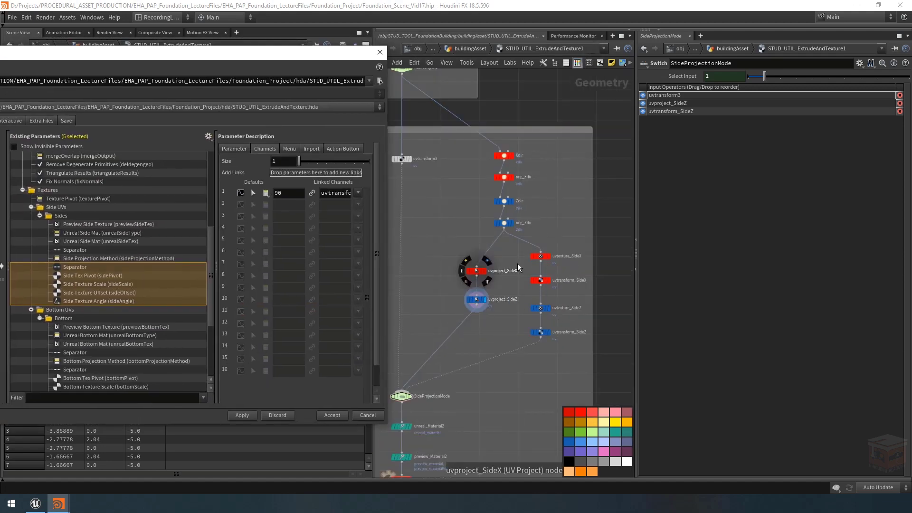
{"action": "left_click_drag", "start_coordinate": [286, 57], "coordinate": [513, 53]}
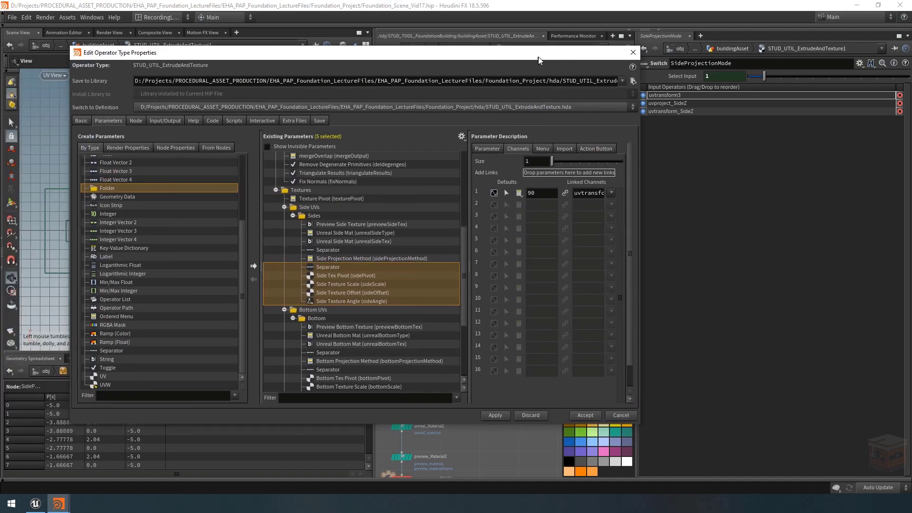
{"action": "scroll", "coordinate": [337, 286], "scroll_direction": "down", "scroll_amount": 3}
{"action": "key", "text": "ctrl+c"}
{"action": "key", "text": "ctrl+v"}
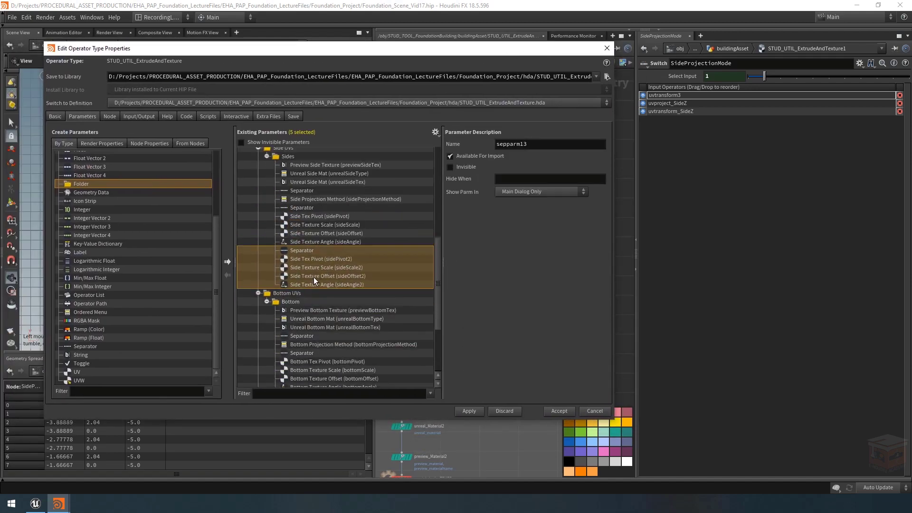
{"action": "key", "text": "ctrl+v"}
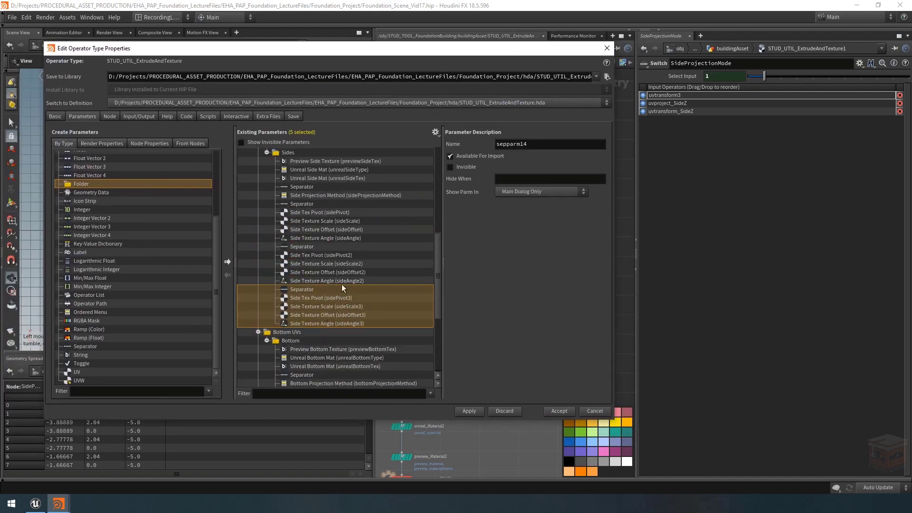
Step: Rename the first duplicated side pivot parameter to sidePivotX and label it Side X Tex Pivot
{"action": "left_click", "coordinate": [329, 256]}
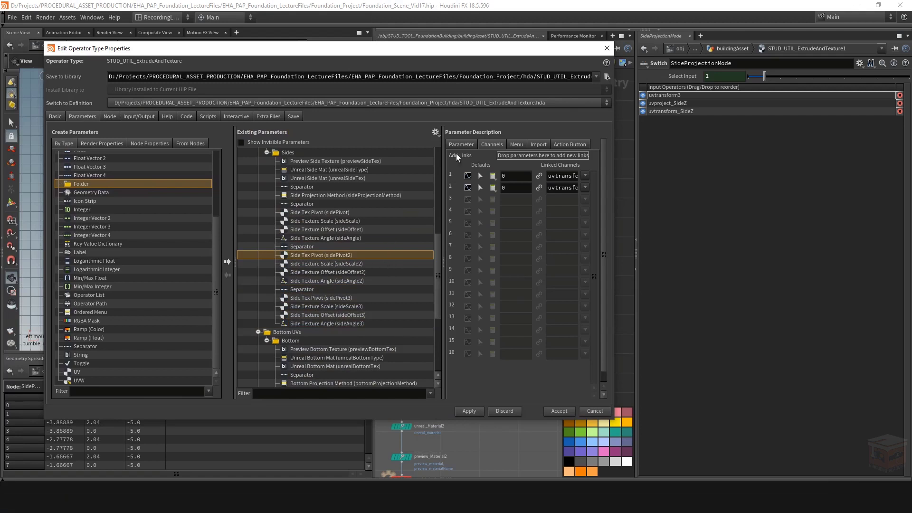
{"action": "left_click", "coordinate": [570, 156]}
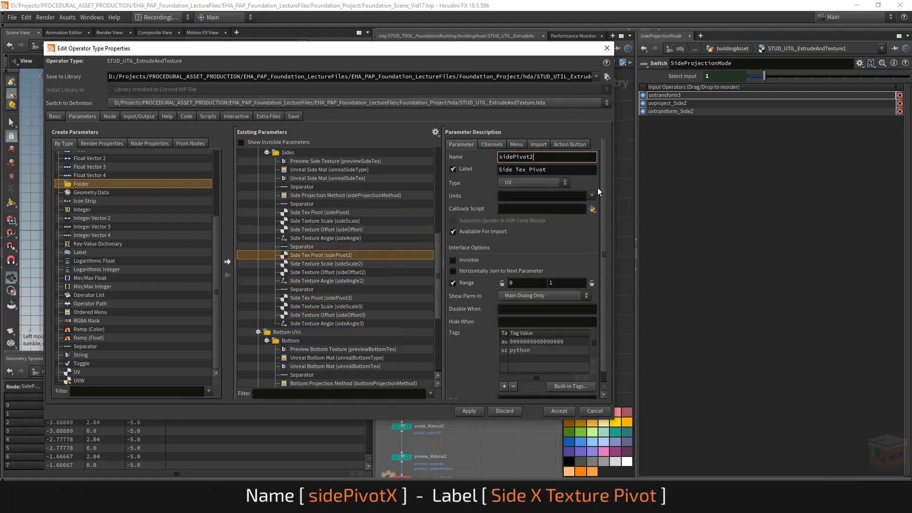
{"action": "key", "text": "BackSpace"}
{"action": "type", "text": "X"}
{"action": "key", "text": "Return"}
{"action": "left_click", "coordinate": [512, 169]}
{"action": "type", "text": "X"}
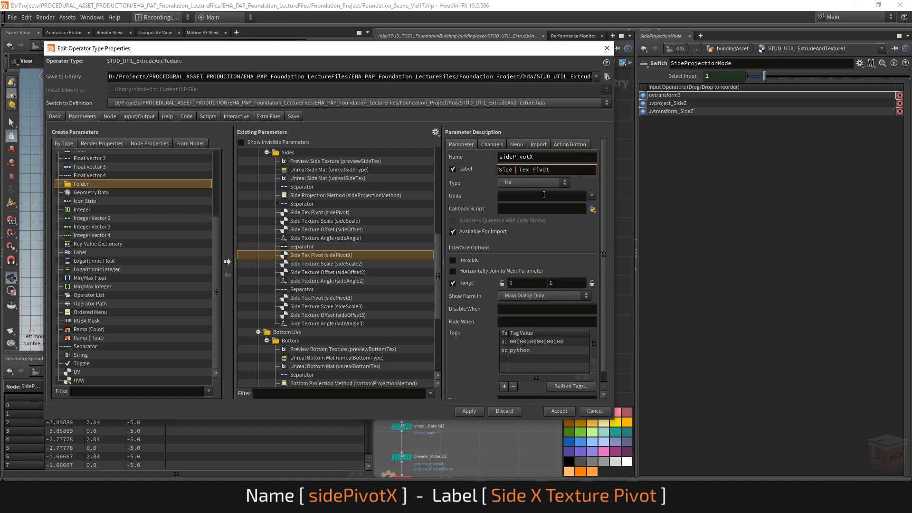
{"action": "key", "text": "Return"}
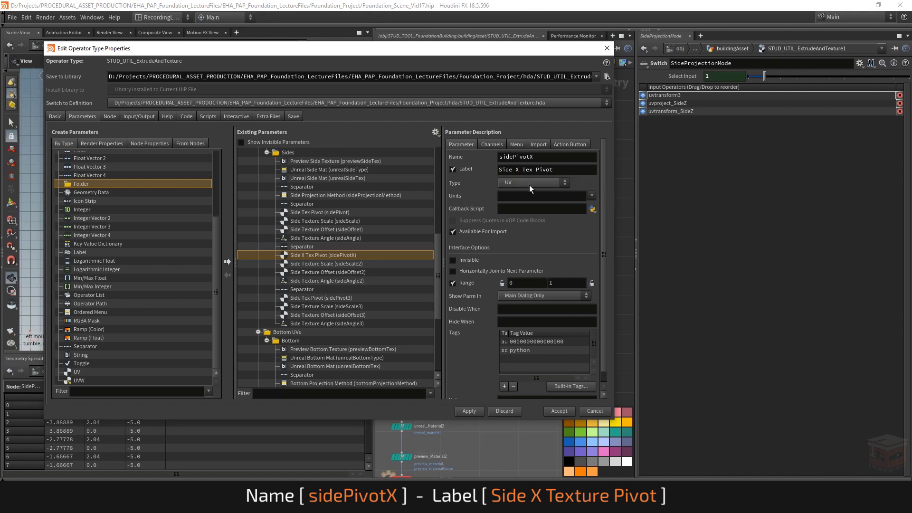
Step: Label the first duplicated side scale parameter Side X Texture Scale and name it sideScaleX
{"action": "left_click", "coordinate": [331, 264]}
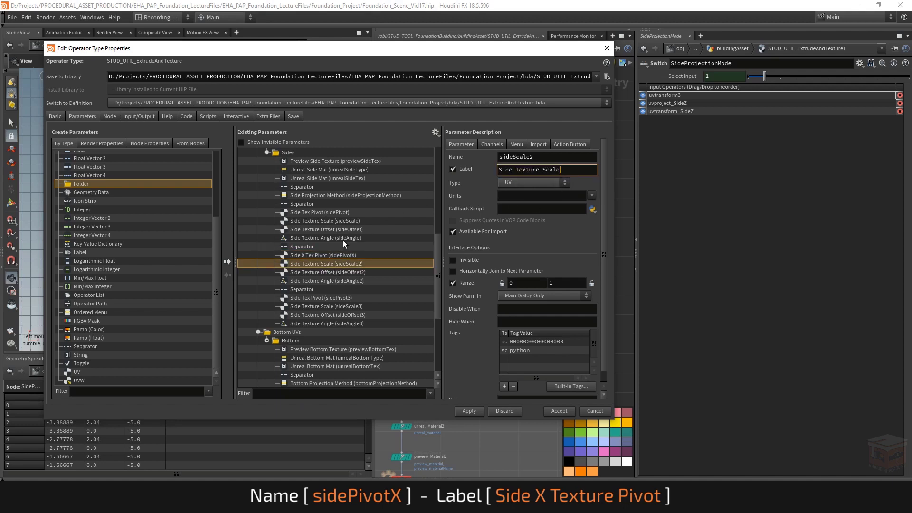
{"action": "left_click", "coordinate": [509, 169]}
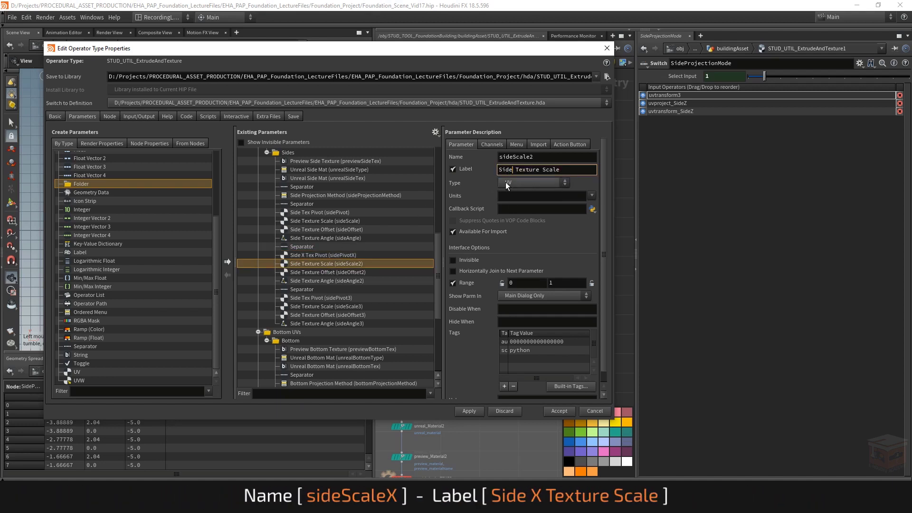
{"action": "type", "text": "X"}
{"action": "key", "text": "Return"}
{"action": "left_click", "coordinate": [539, 154]}
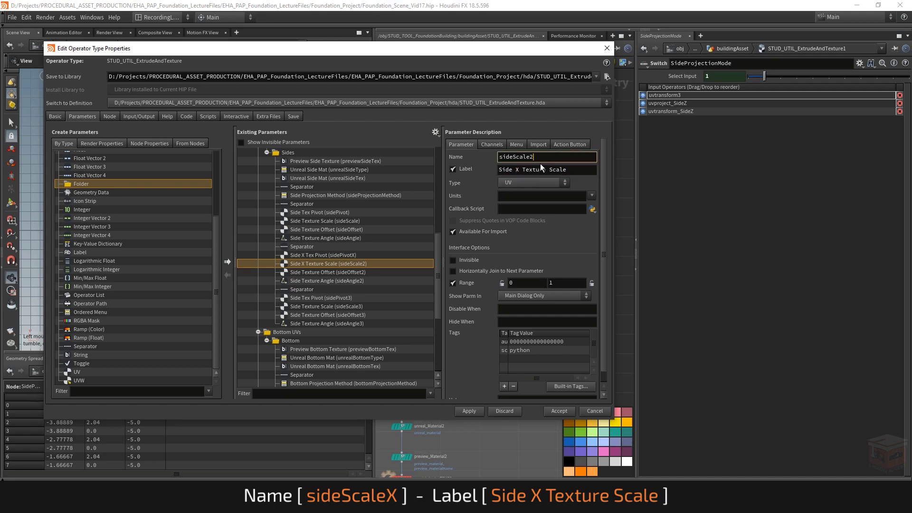
{"action": "type", "text": "X"}
{"action": "key", "text": "Return"}
Step: Rename the first duplicated side offset parameter to sideOffsetX and label it Side X Texture Offset
{"action": "left_click", "coordinate": [330, 272]}
{"action": "left_click", "coordinate": [528, 156]}
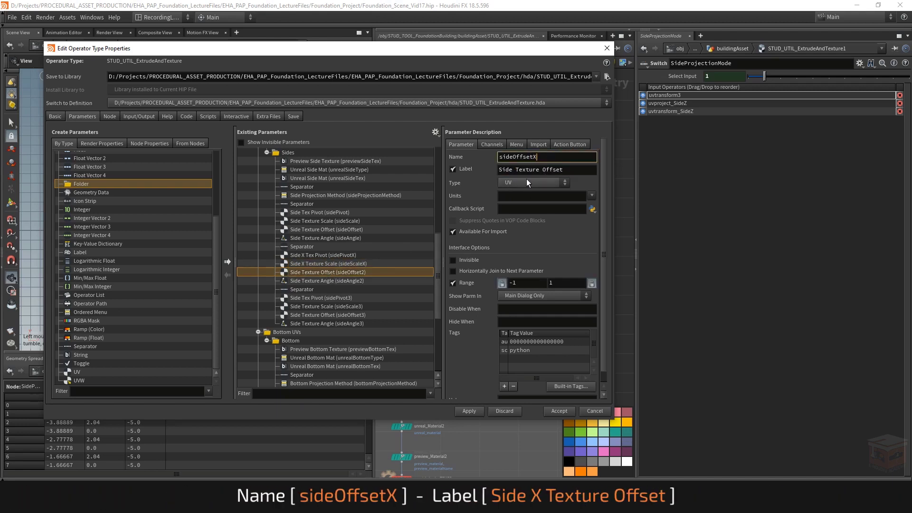
{"action": "key", "text": "BackSpace"}
{"action": "type", "text": "X"}
{"action": "key", "text": "Return"}
{"action": "left_click", "coordinate": [511, 169]}
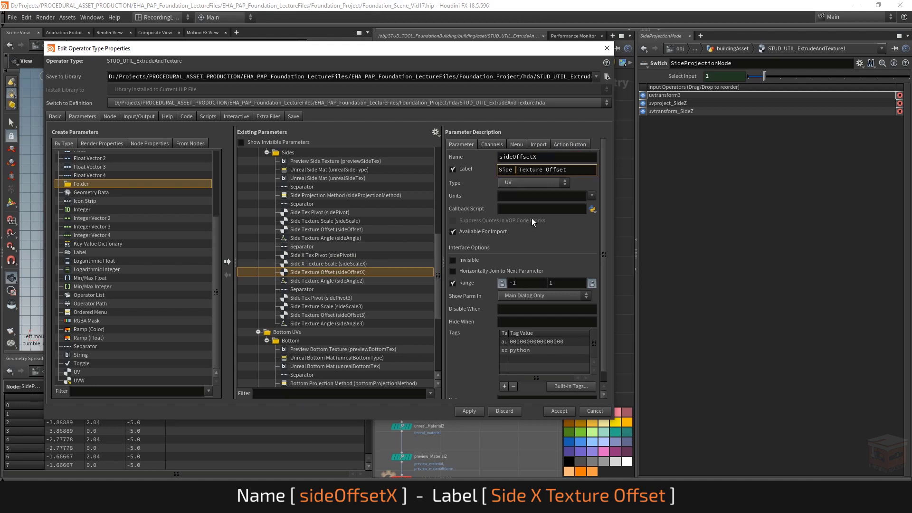
{"action": "type", "text": "X"}
{"action": "key", "text": "Return"}
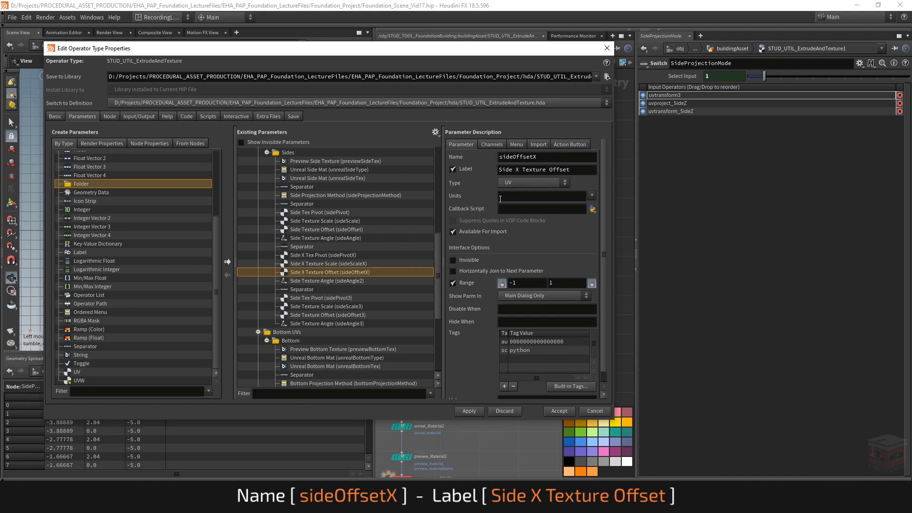
Step: Rename the first duplicated side angle parameter to sideAngleX and label it Side X Texture Angle
{"action": "left_click", "coordinate": [352, 282]}
{"action": "left_click", "coordinate": [534, 157]}
{"action": "key", "text": "BackSpace"}
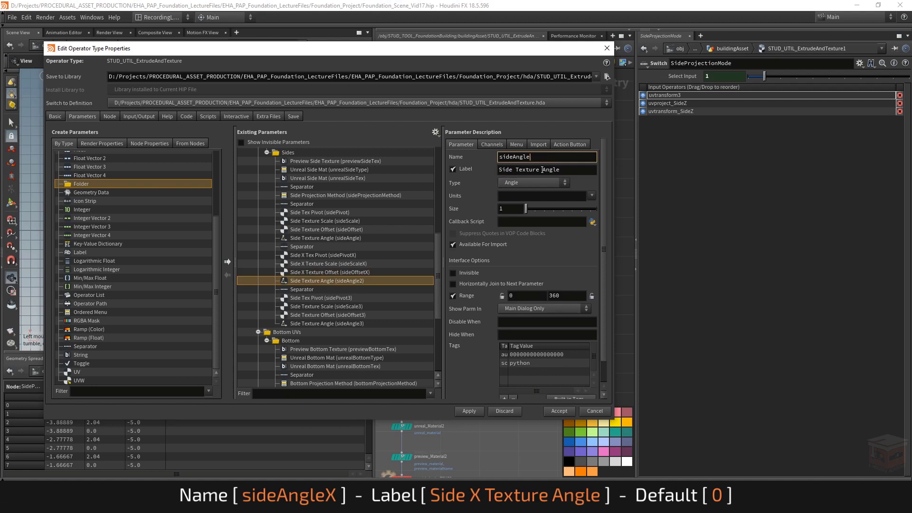
{"action": "type", "text": "X"}
{"action": "key", "text": "Return"}
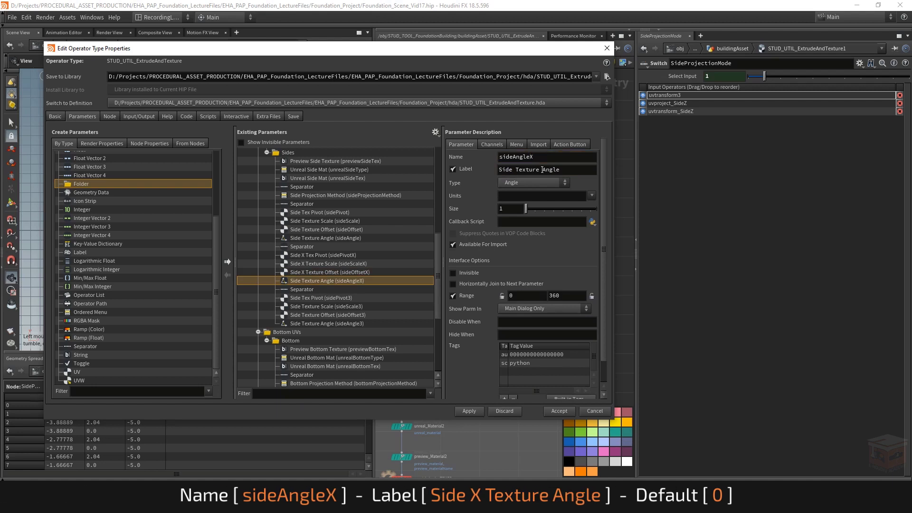
{"action": "left_click", "coordinate": [512, 170]}
{"action": "type", "text": "X"}
{"action": "key", "text": "Return"}
Step: Rename the second duplicated side pivot parameter to sidePivotZ and label it Side Z Tex Pivot
{"action": "left_click", "coordinate": [329, 299]}
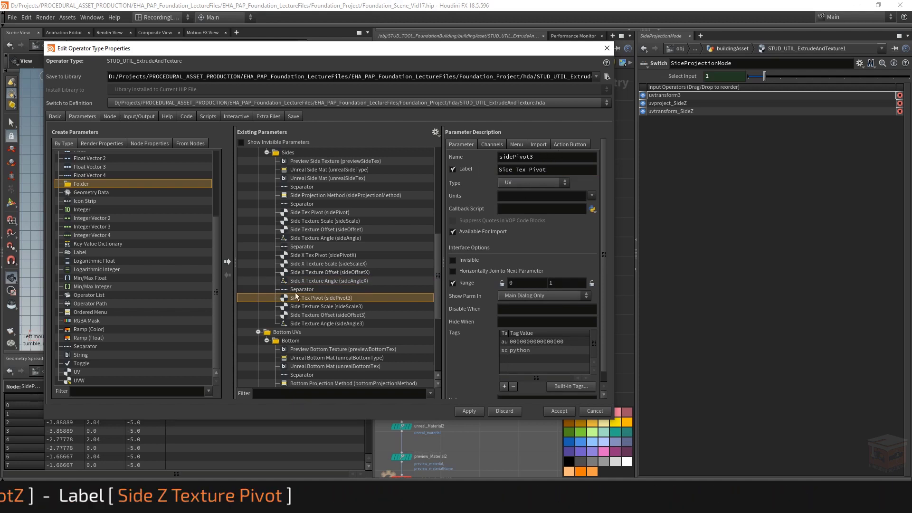
{"action": "left_click", "coordinate": [533, 158]}
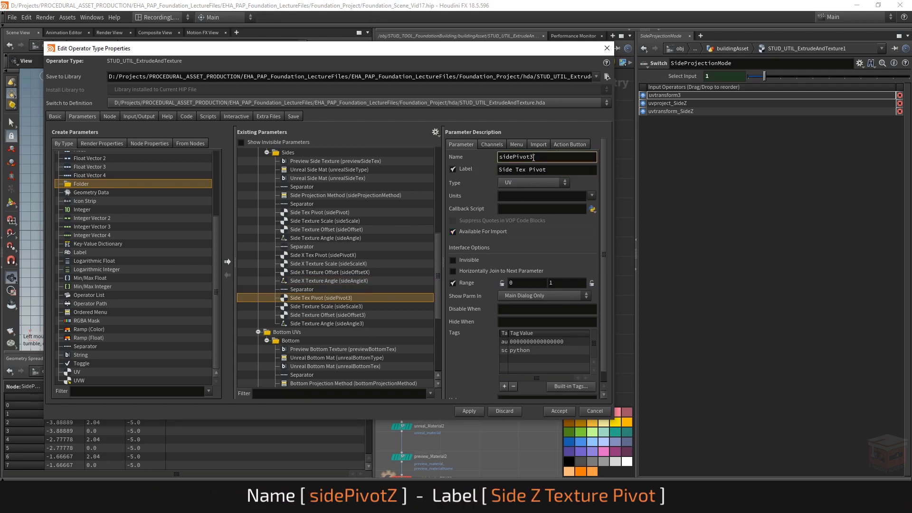
{"action": "key", "text": "BackSpace"}
{"action": "type", "text": "Z"}
{"action": "key", "text": "Return"}
{"action": "left_click", "coordinate": [511, 169]}
{"action": "type", "text": "Z"}
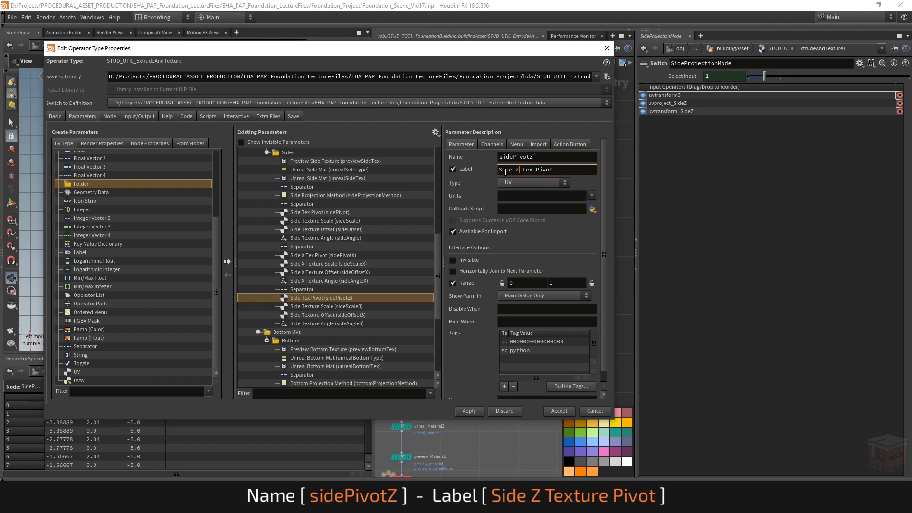
{"action": "key", "text": "Return"}
Step: Rename the second duplicated side scale parameter to sideScaleZ and label it Side Z Texture Scale
{"action": "left_click", "coordinate": [333, 306]}
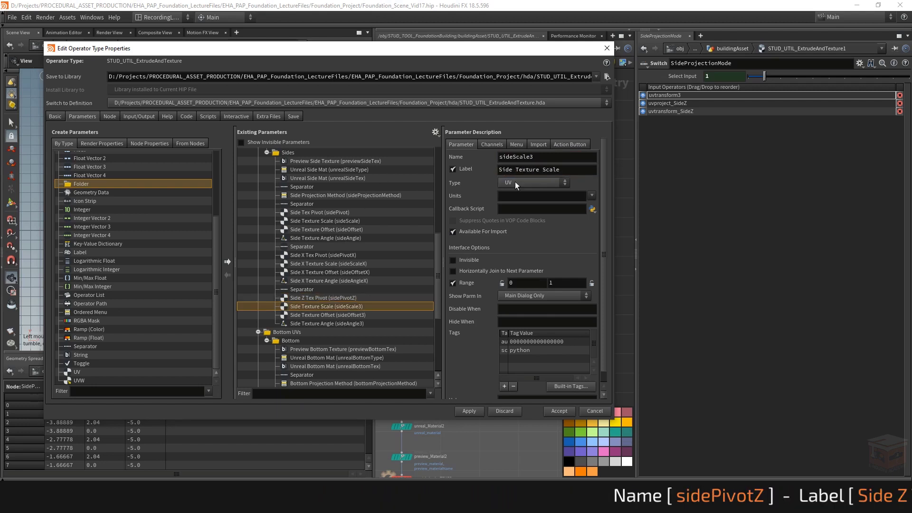
{"action": "left_click", "coordinate": [536, 157]}
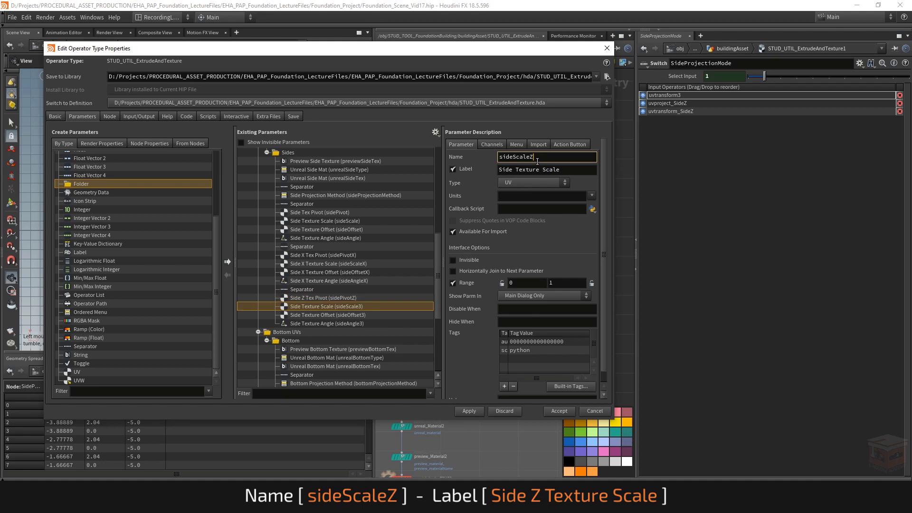
{"action": "key", "text": "BackSpace"}
{"action": "type", "text": "Z"}
{"action": "key", "text": "Return"}
{"action": "left_click", "coordinate": [512, 171]}
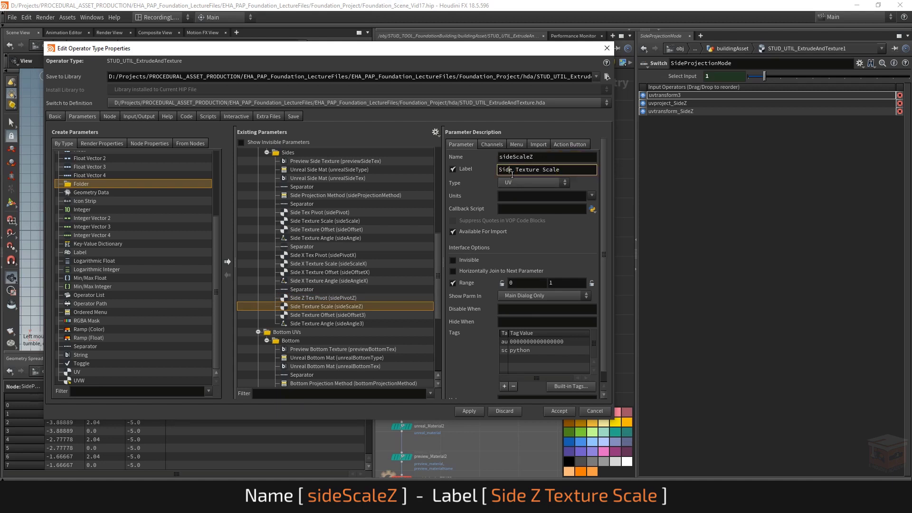
{"action": "type", "text": "Z"}
{"action": "key", "text": "Return"}
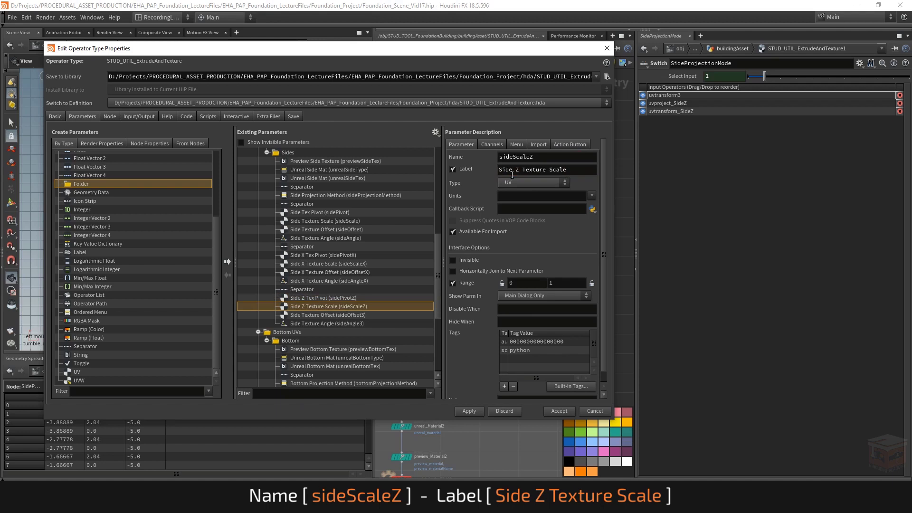
Step: Rename the second duplicated side offset parameter to sideOffsetZ and label it Side Z Texture Offset
{"action": "left_click", "coordinate": [319, 314]}
{"action": "left_click", "coordinate": [558, 159]}
{"action": "key", "text": "BackSpace"}
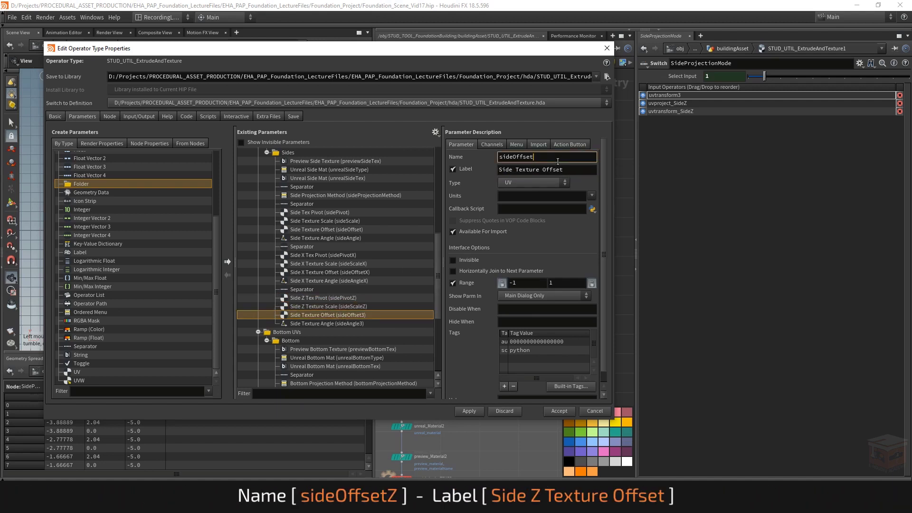
{"action": "type", "text": "Z"}
{"action": "key", "text": "Return"}
{"action": "left_click", "coordinate": [514, 170]}
{"action": "type", "text": "Z"}
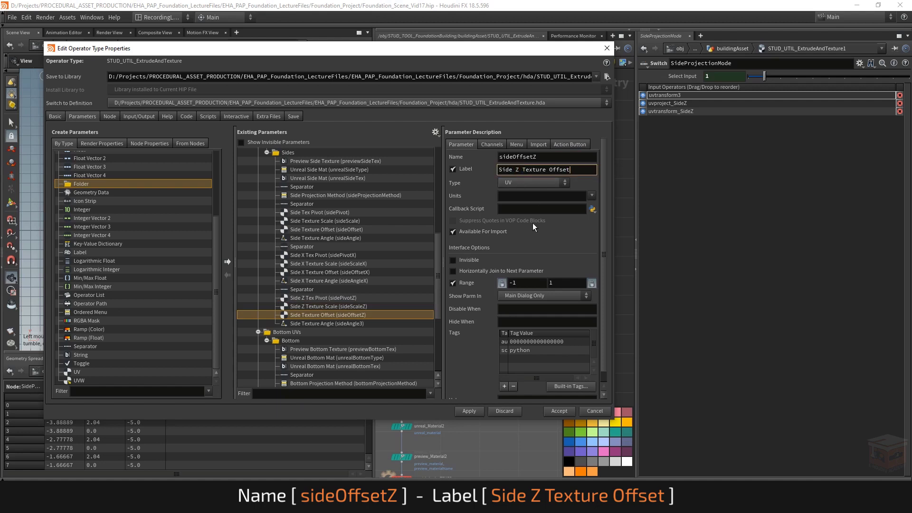
{"action": "key", "text": "Return"}
Step: Label the second duplicated side angle parameter Side Z Texture Angle and name it sideAngleZ
{"action": "left_click", "coordinate": [329, 323]}
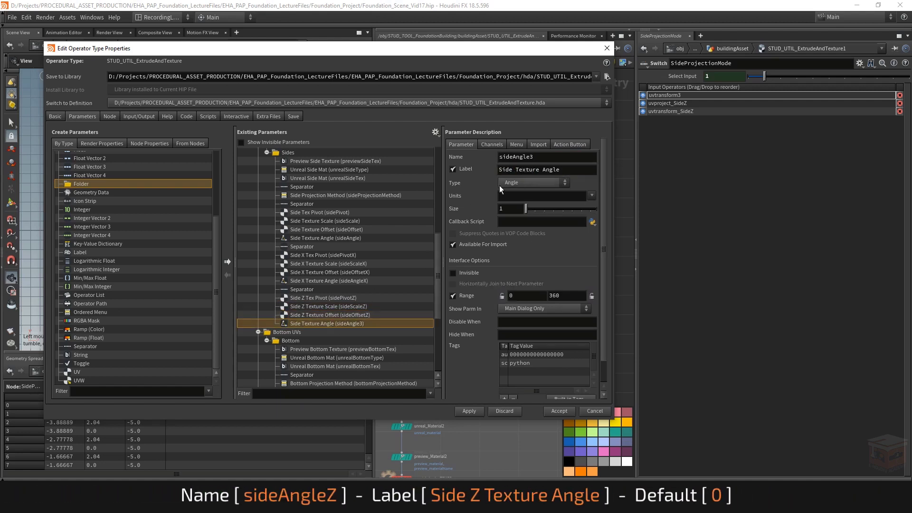
{"action": "left_click", "coordinate": [518, 170]}
{"action": "type", "text": "Z"}
{"action": "key", "text": "Return"}
{"action": "left_click", "coordinate": [555, 158]}
{"action": "key", "text": "BackSpace"}
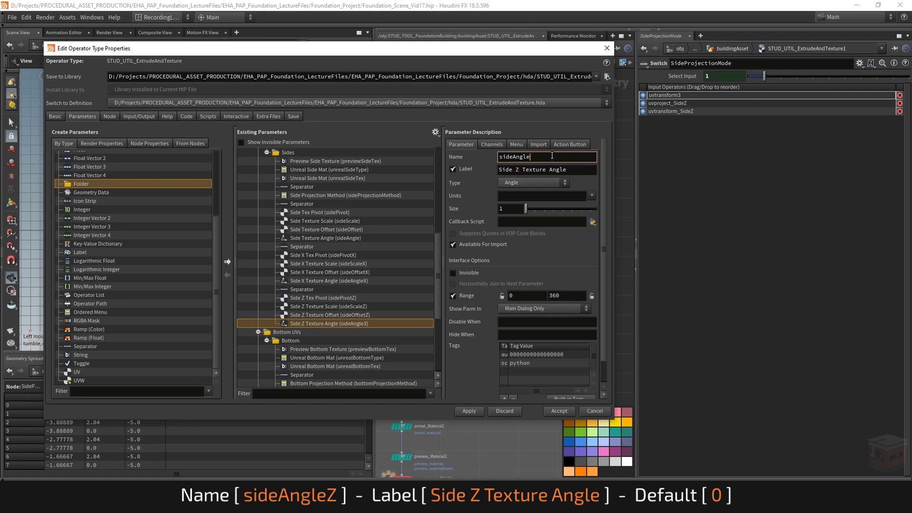
{"action": "type", "text": "Z"}
{"action": "key", "text": "Return"}
Step: Set the default value of the Side Z Texture Angle parameter to 0
{"action": "left_click", "coordinate": [490, 144]}
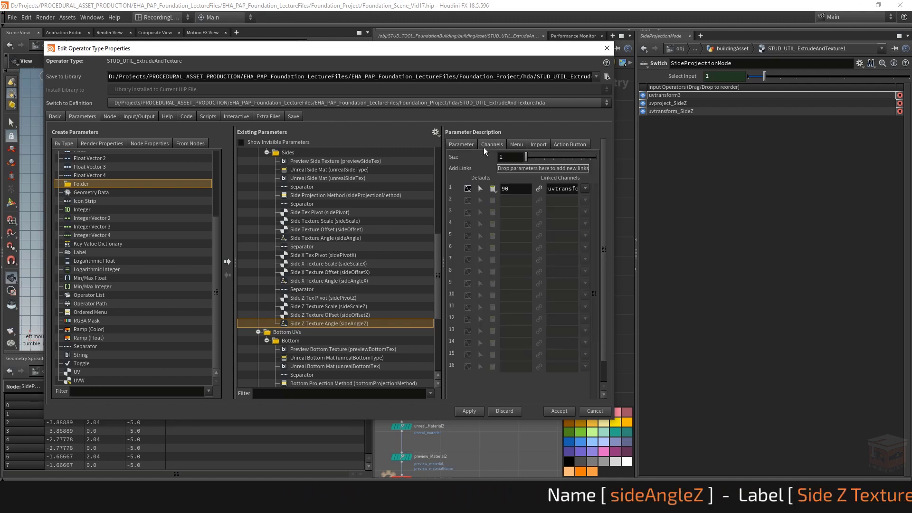
{"action": "left_click", "coordinate": [460, 144]}
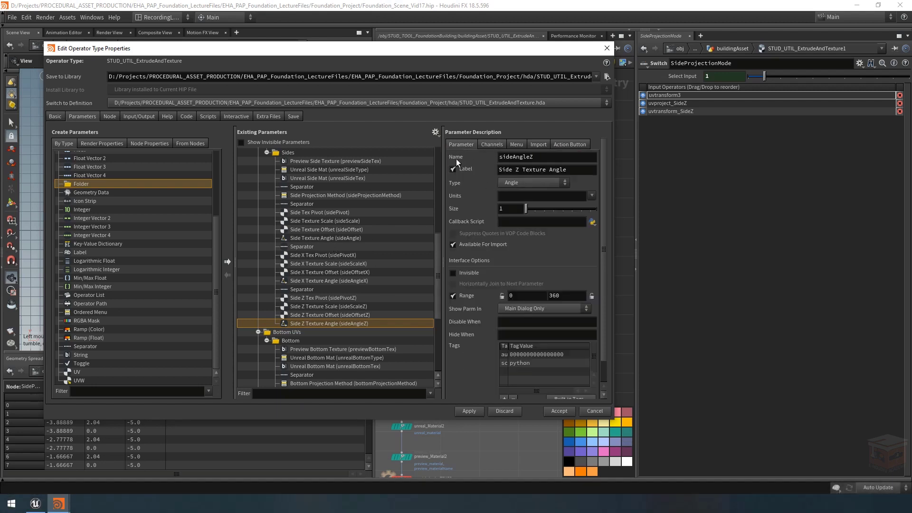
{"action": "left_click", "coordinate": [492, 145]}
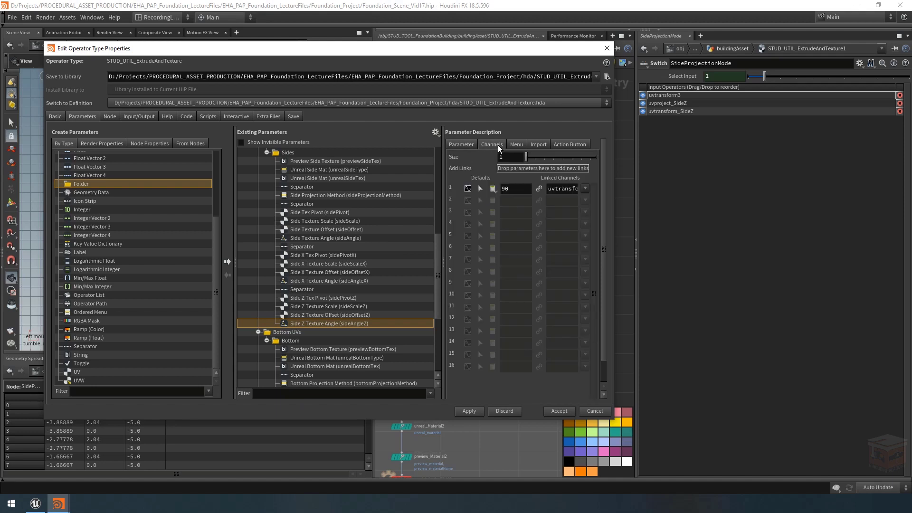
{"action": "left_click", "coordinate": [335, 281]}
{"action": "left_click", "coordinate": [334, 323]}
{"action": "double_click", "coordinate": [509, 189]}
{"action": "type", "text": "0"}
{"action": "key", "text": "Return"}
Step: Check the channel defaults of the Side X and Side Z pivot, scale, offset and angle parameters
{"action": "left_click", "coordinate": [315, 282]}
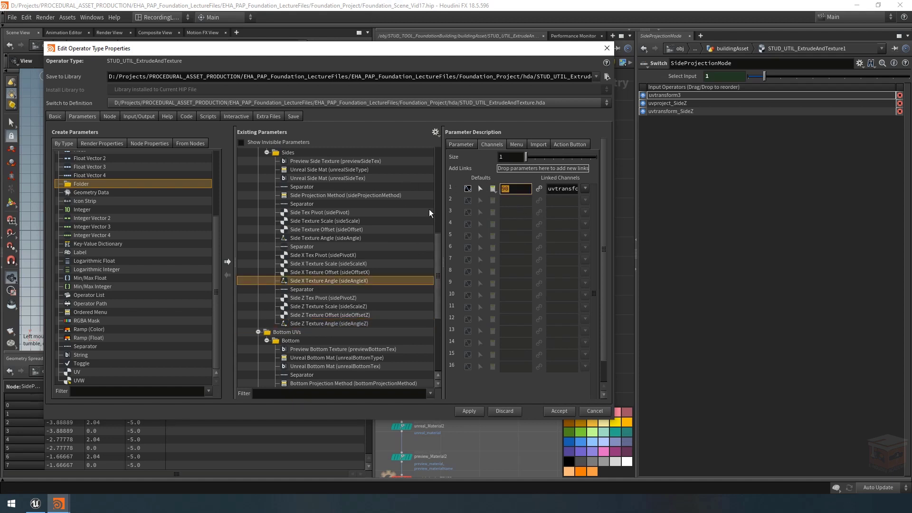
{"action": "left_click", "coordinate": [335, 307]}
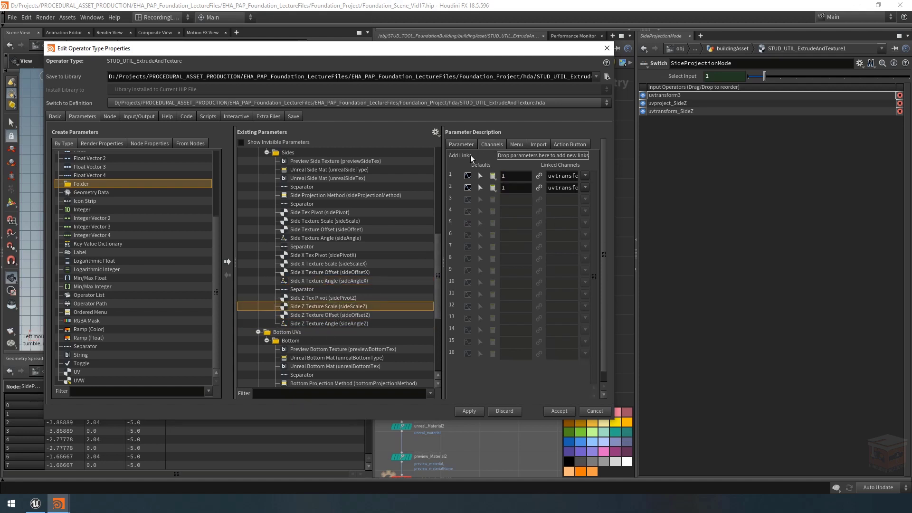
{"action": "left_click", "coordinate": [349, 316]}
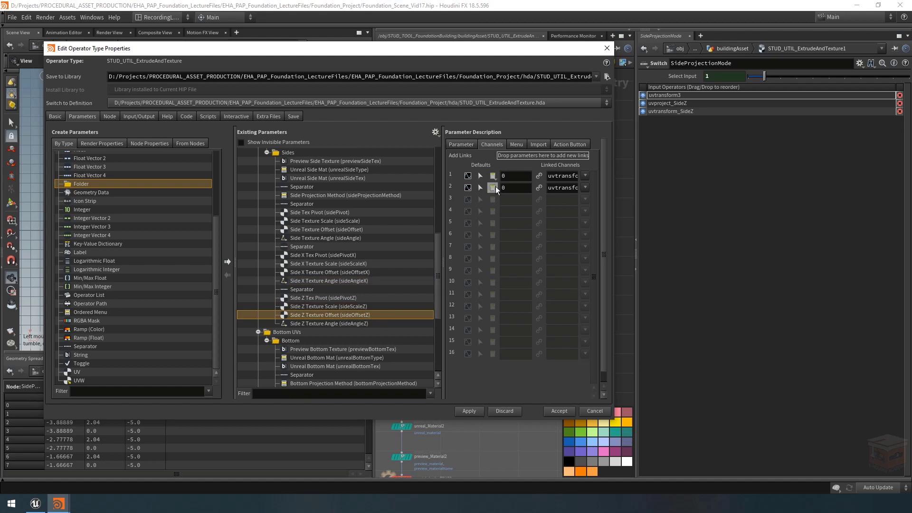
{"action": "left_click", "coordinate": [339, 298]}
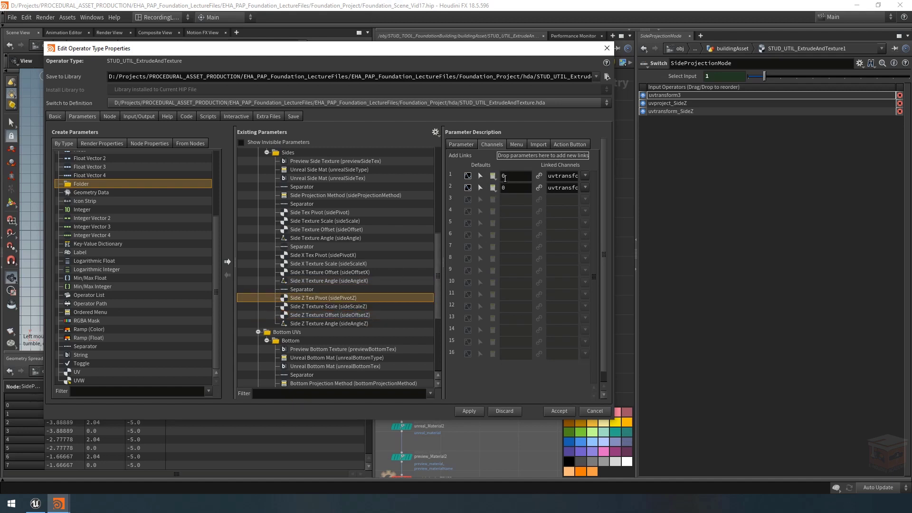
{"action": "left_click", "coordinate": [337, 282]}
{"action": "left_click", "coordinate": [341, 271]}
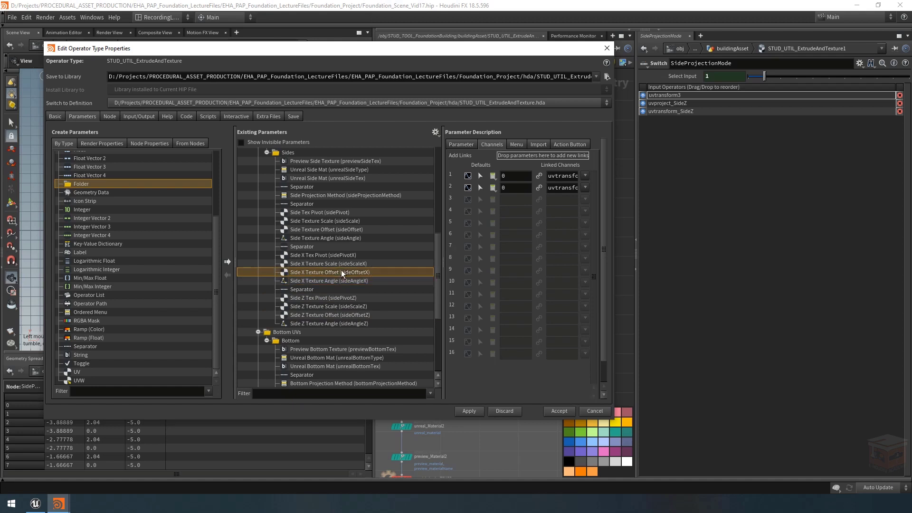
{"action": "left_click", "coordinate": [343, 264]}
{"action": "left_click", "coordinate": [343, 255]}
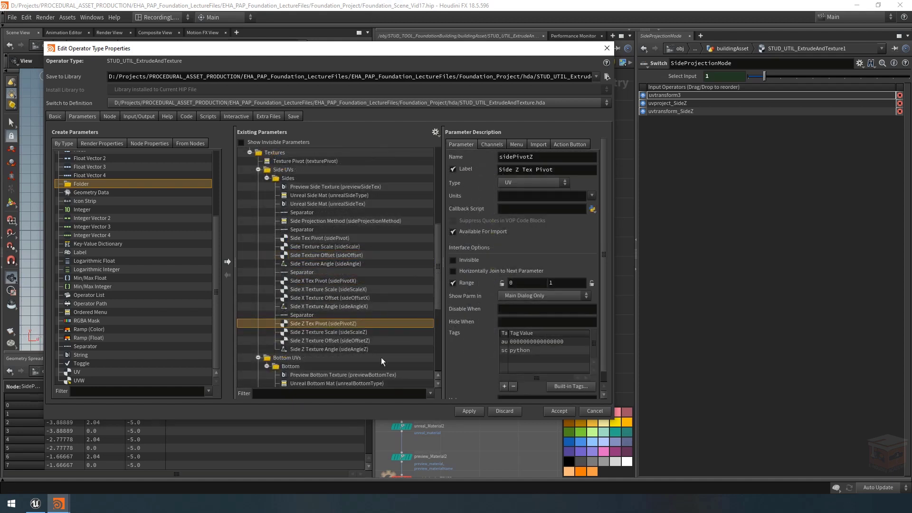
Step: Bring up the floating parameter window of STUD_UTIL_ExtrudeAndTexture1 and check its Side Projection Method options
{"action": "left_click", "coordinate": [58, 503]}
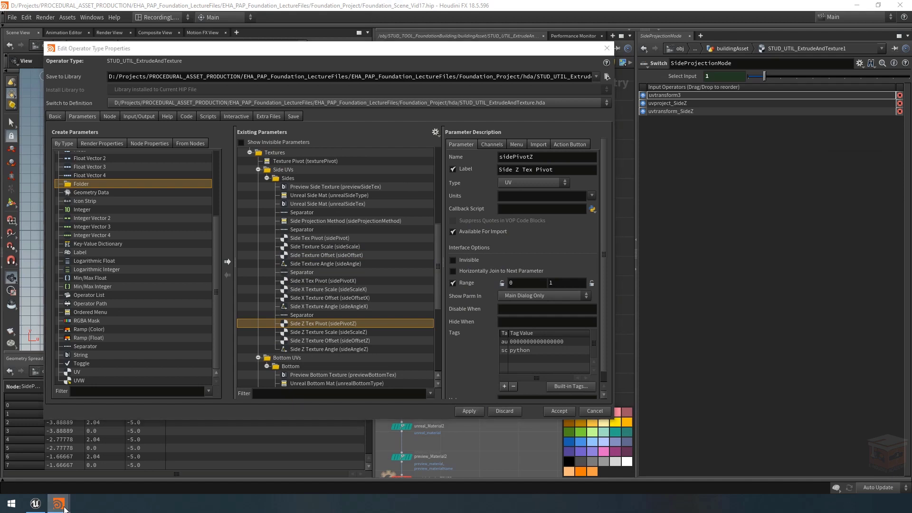
{"action": "left_click", "coordinate": [128, 472]}
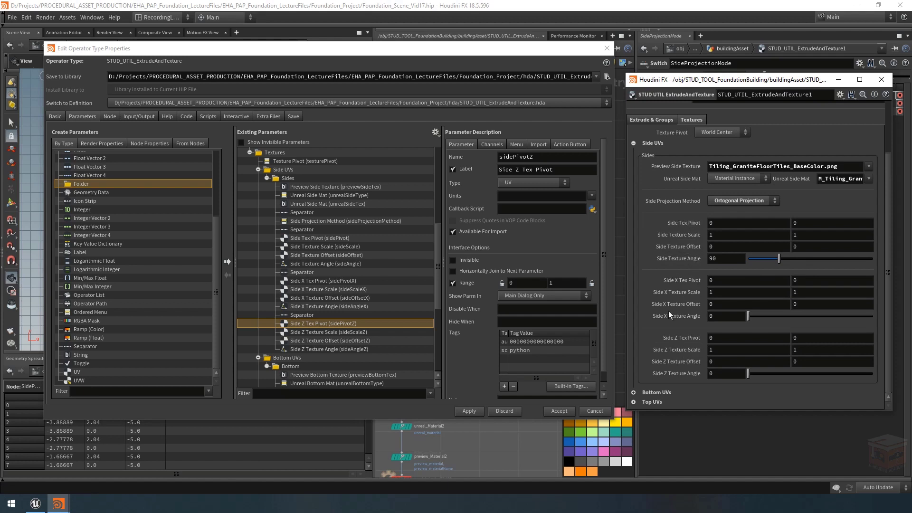
{"action": "left_click", "coordinate": [741, 202]}
{"action": "left_click", "coordinate": [737, 201]}
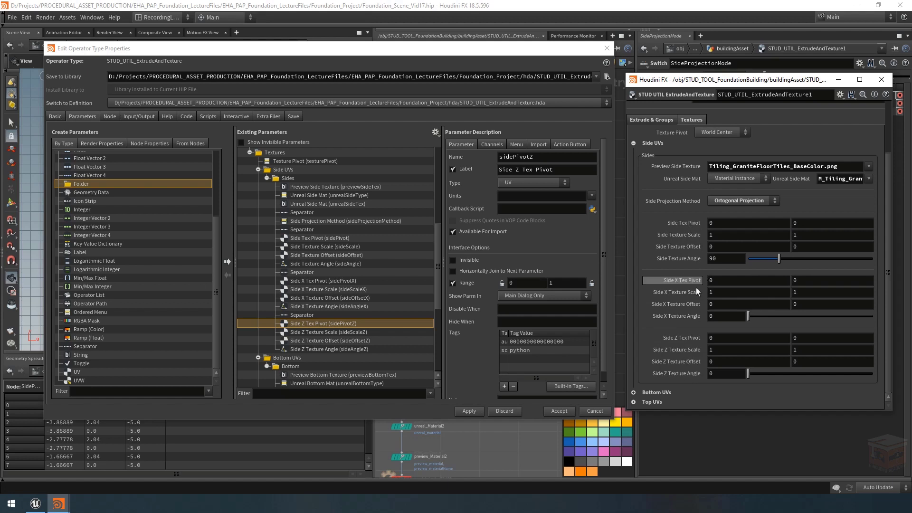
Step: Copy the sideProjectionMethod name and give Side Tex Pivot the Hide When condition { sideProjectionMethod != 0 }
{"action": "left_click", "coordinate": [304, 221]}
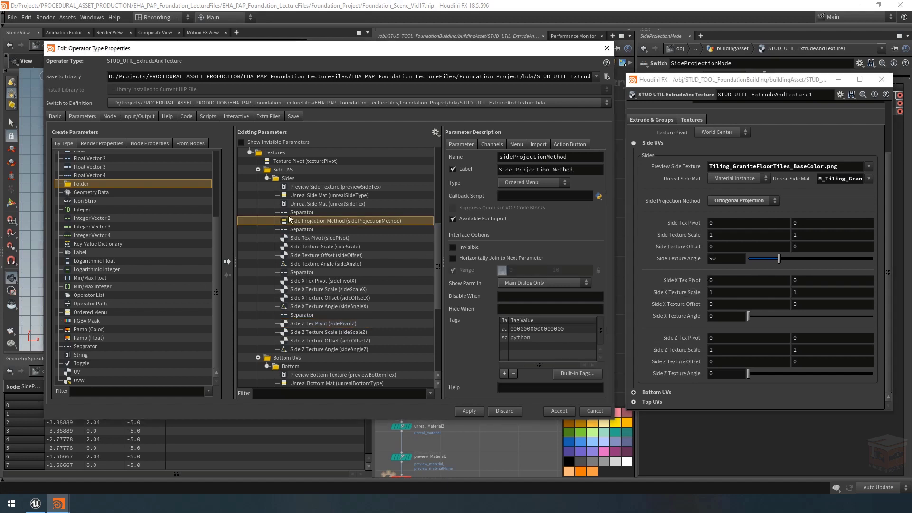
{"action": "double_click", "coordinate": [574, 159]}
{"action": "left_click", "coordinate": [304, 237]}
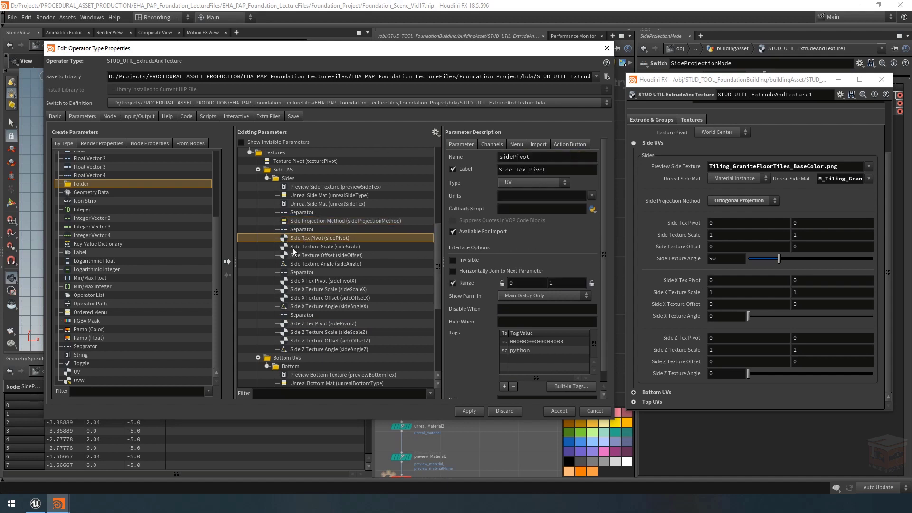
{"action": "left_click", "coordinate": [520, 322]}
{"action": "type", "text": "{}"}
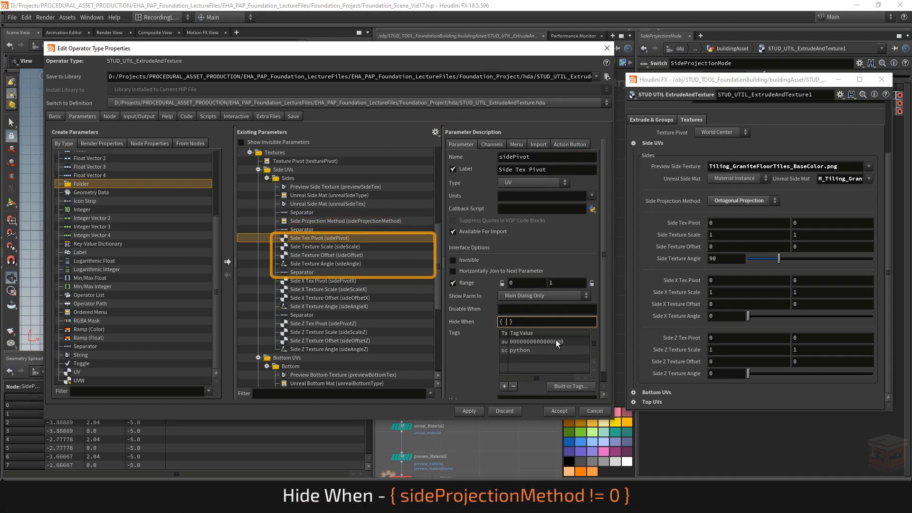
{"action": "type", "text": " sideProjectionMethod != 0"}
{"action": "key", "text": "Return"}
{"action": "key", "text": "ctrl+a"}
{"action": "key", "text": "ctrl+c"}
{"action": "key", "text": "Return"}
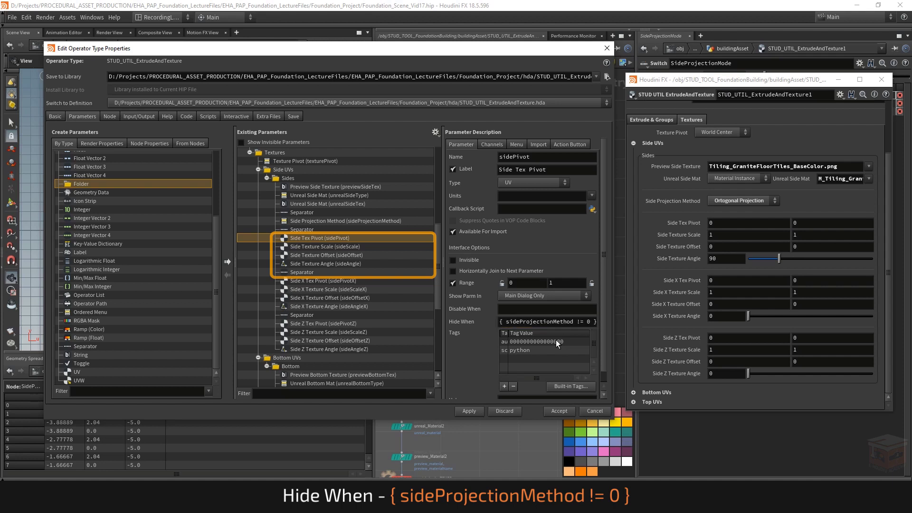
Step: Apply the Hide When condition { sideProjectionMethod != 0 } to Side Texture Scale, Offset, Angle and the separator below them
{"action": "key", "text": "Down"}
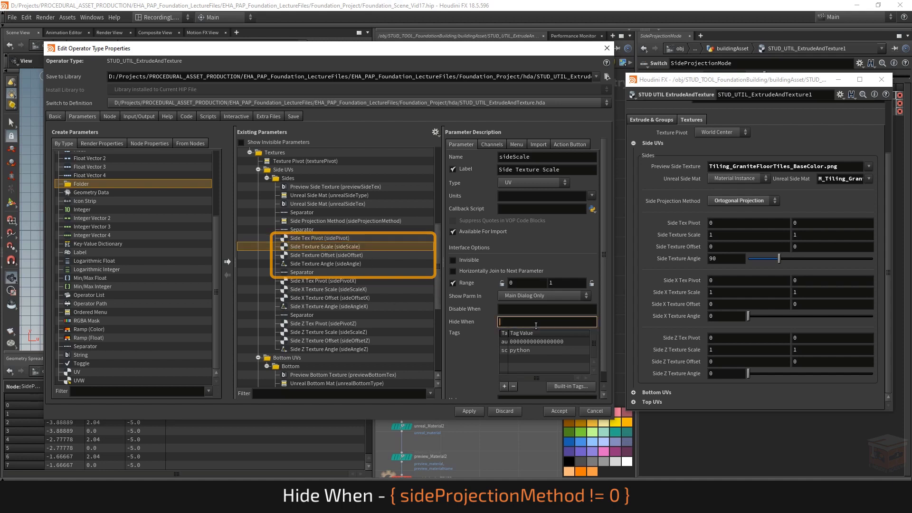
{"action": "left_click", "coordinate": [310, 257]}
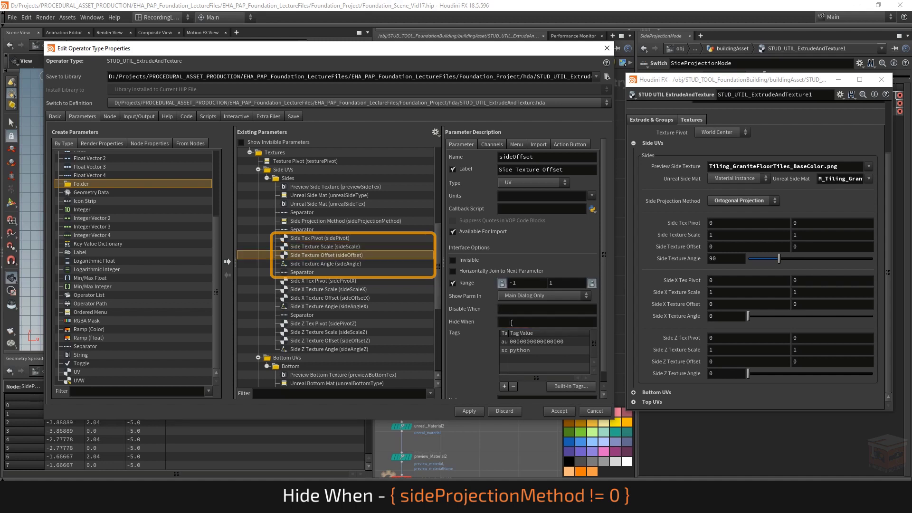
{"action": "left_click", "coordinate": [307, 262]}
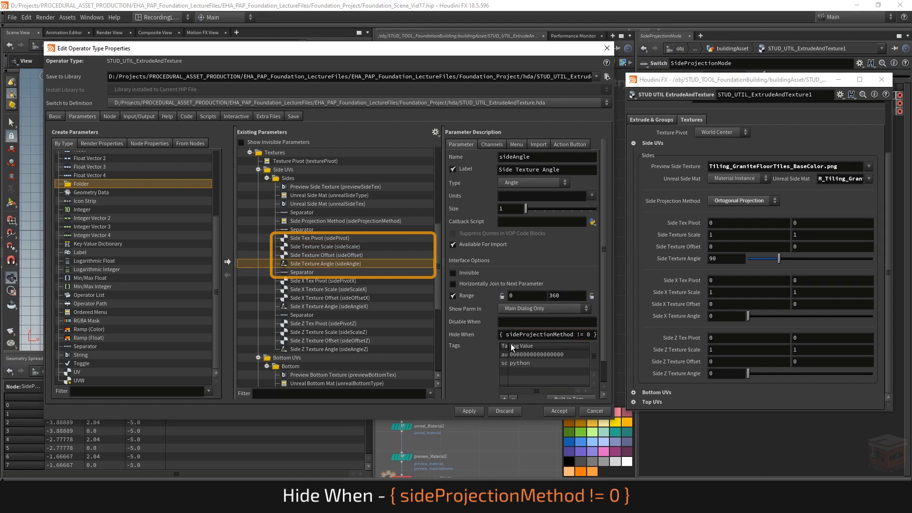
{"action": "left_click", "coordinate": [311, 271]}
{"action": "left_click", "coordinate": [528, 178]}
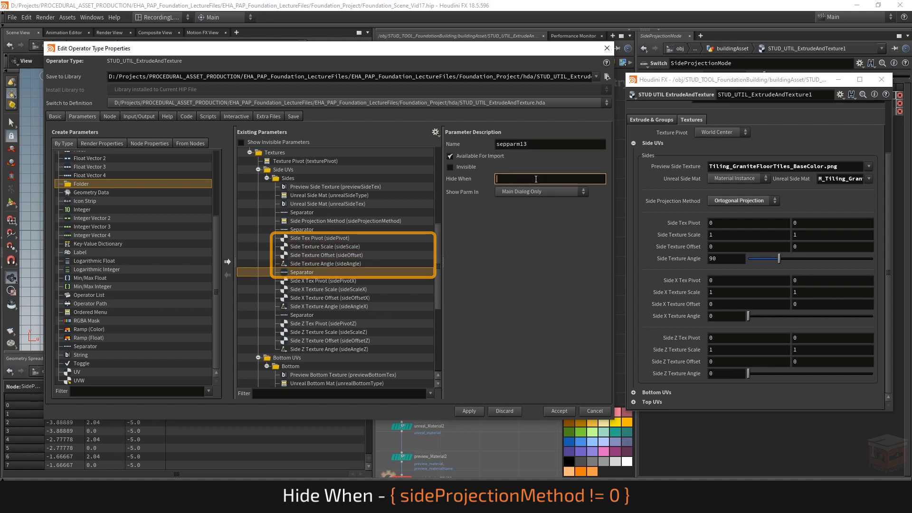
{"action": "left_click", "coordinate": [571, 271]}
{"action": "left_click", "coordinate": [527, 177]}
{"action": "key", "text": "ctrl+v"}
{"action": "key", "text": "Return"}
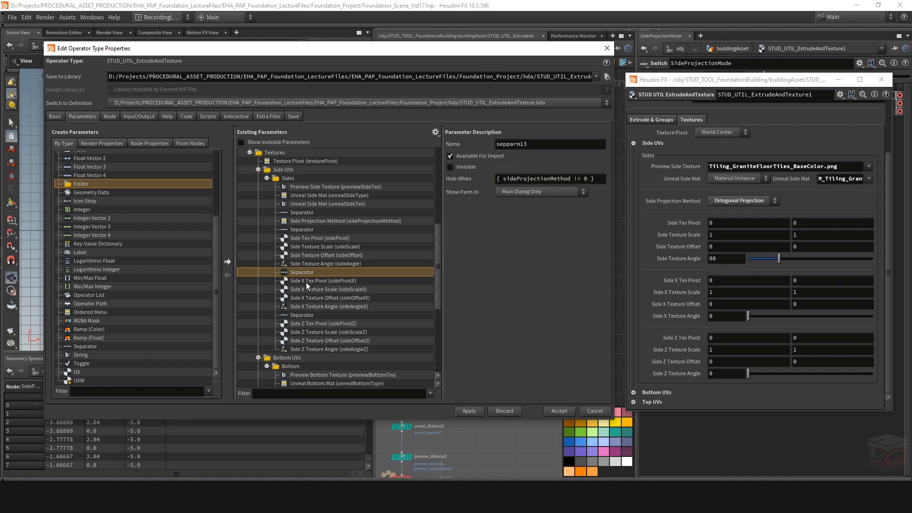
Step: Give Side X Tex Pivot the Hide When condition { sideProjectionMethod == 0 } and copy that condition
{"action": "left_click", "coordinate": [327, 282]}
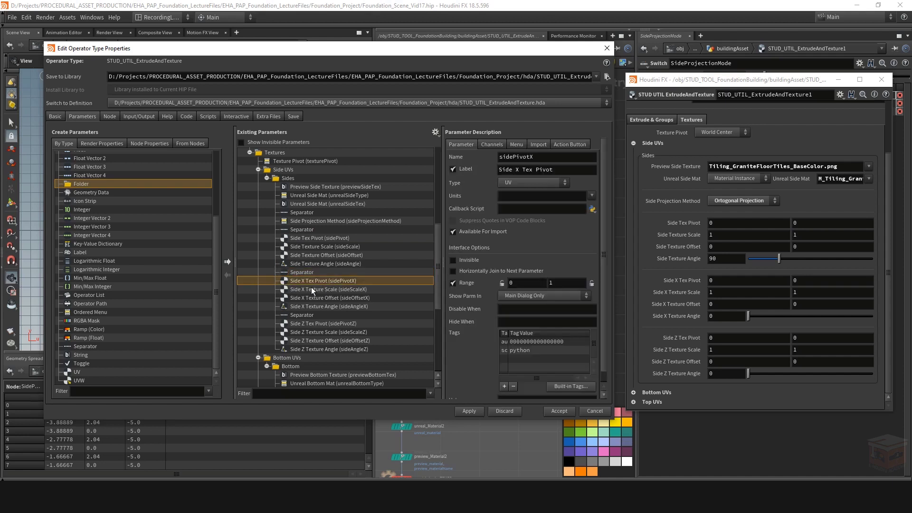
{"action": "left_click", "coordinate": [521, 321]}
{"action": "key", "text": "ctrl+v"}
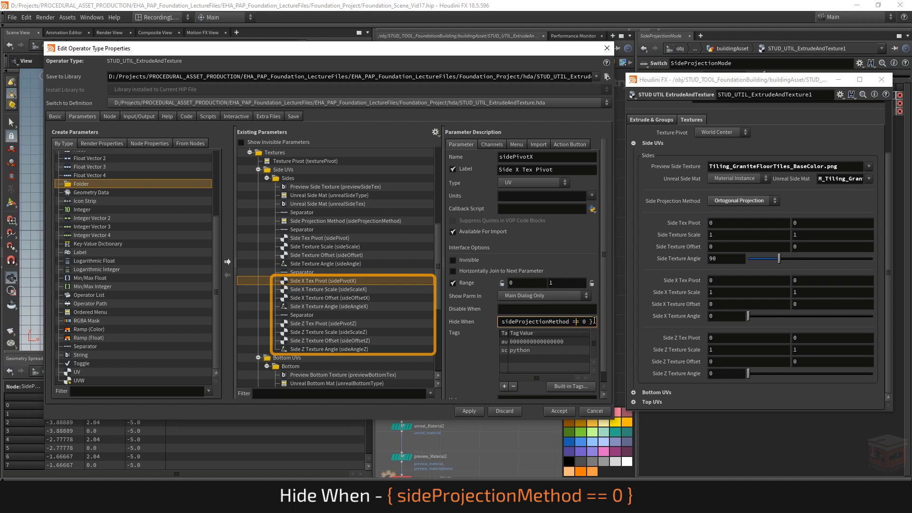
{"action": "left_click_drag", "start_coordinate": [594, 323], "coordinate": [495, 327]}
{"action": "key", "text": "ctrl+c"}
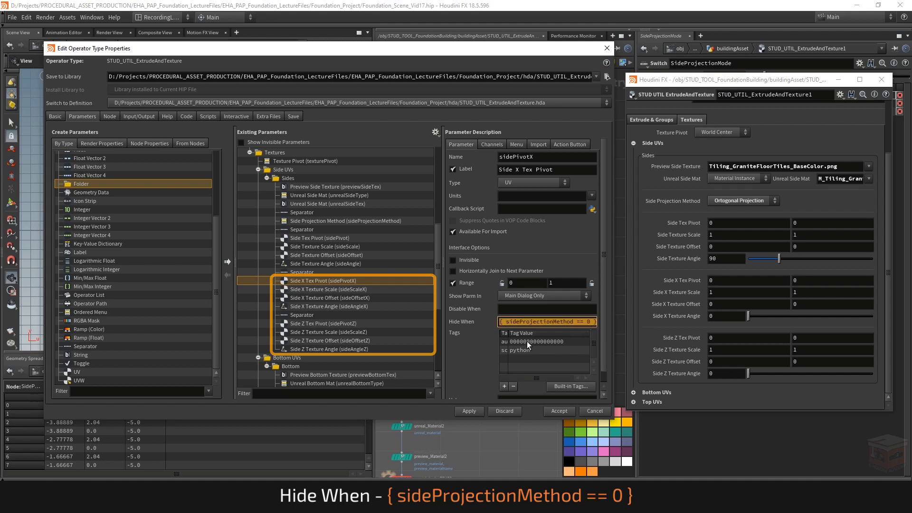
{"action": "key", "text": "Return"}
Step: Apply the Hide When condition { sideProjectionMethod == 0 } to Side X Texture Scale, Offset, Angle and the separator below them
{"action": "left_click", "coordinate": [328, 290]}
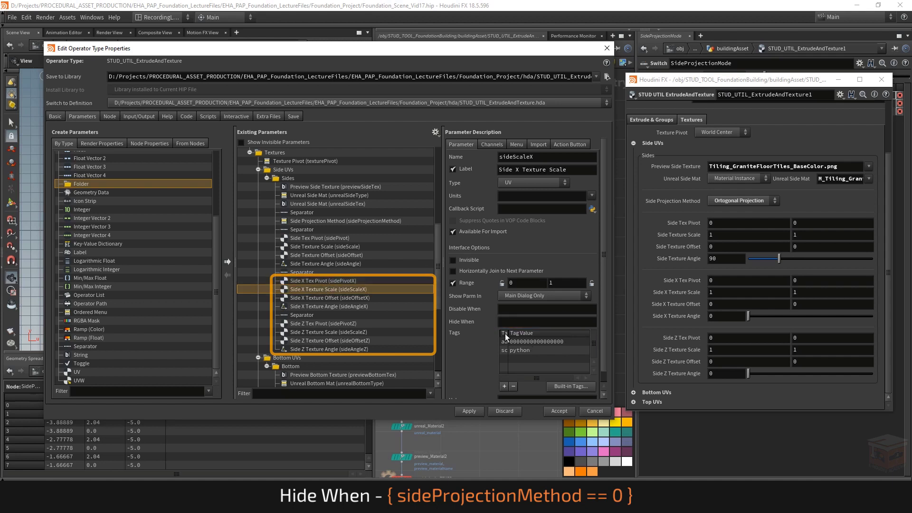
{"action": "left_click", "coordinate": [502, 322]}
{"action": "key", "text": "Return"}
{"action": "left_click", "coordinate": [323, 298]}
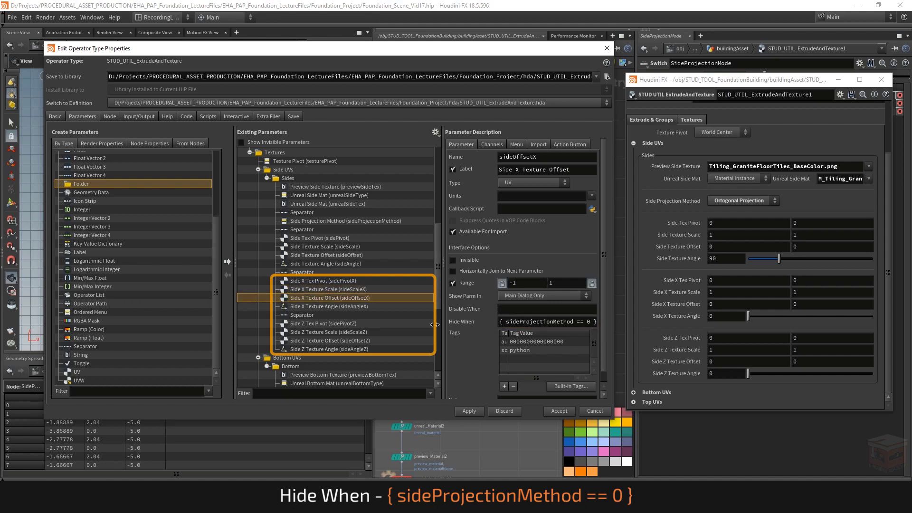
{"action": "left_click", "coordinate": [333, 306]}
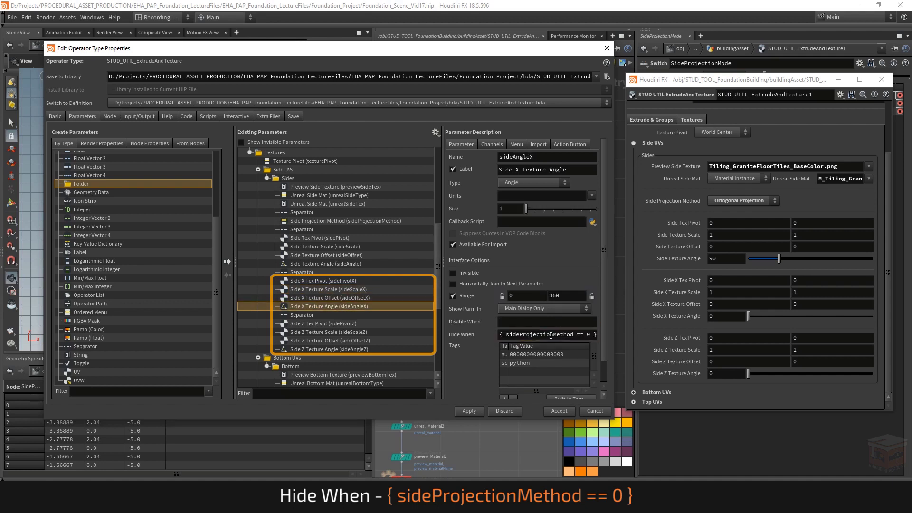
{"action": "left_click", "coordinate": [318, 316]}
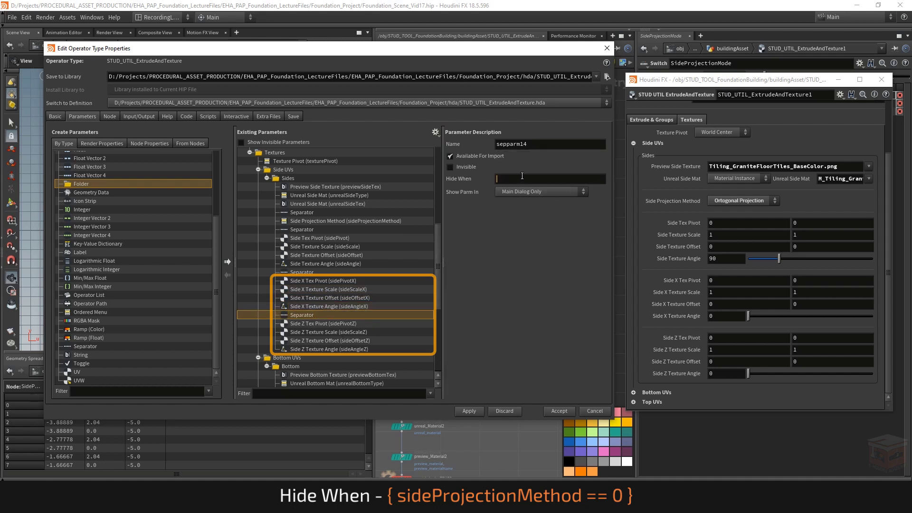
{"action": "key", "text": "ctrl+v"}
Step: Apply the Hide When condition { sideProjectionMethod == 0 } to Side Z Tex Pivot, Texture Scale, Texture Offset and Texture Angle
{"action": "left_click", "coordinate": [351, 323]}
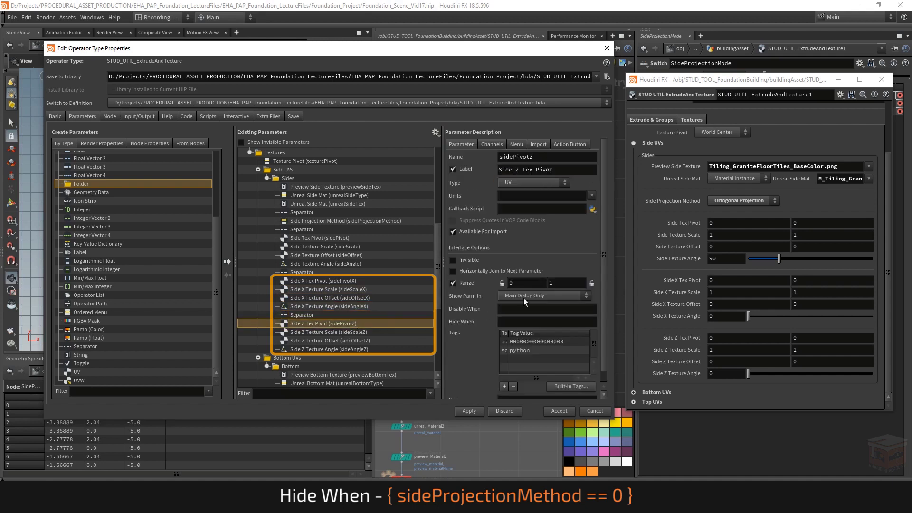
{"action": "key", "text": "ctrl+v"}
{"action": "left_click", "coordinate": [335, 332]}
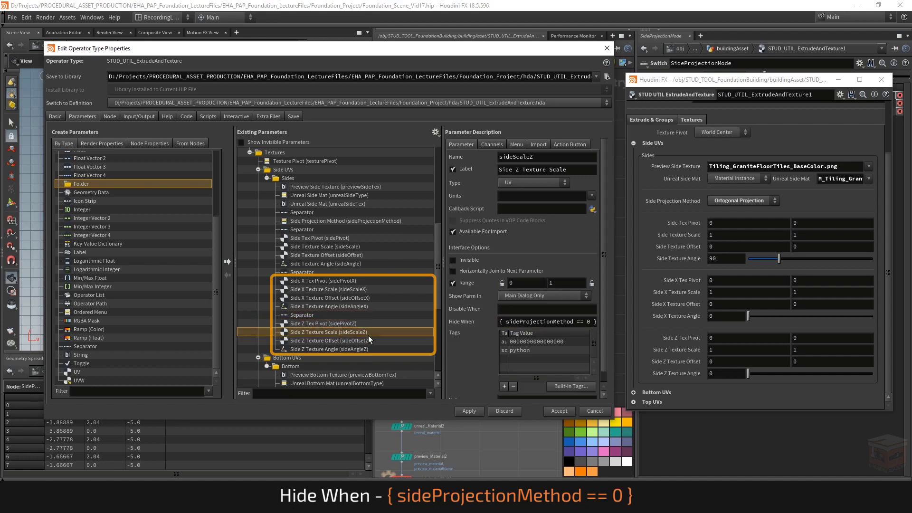
{"action": "left_click", "coordinate": [428, 340]}
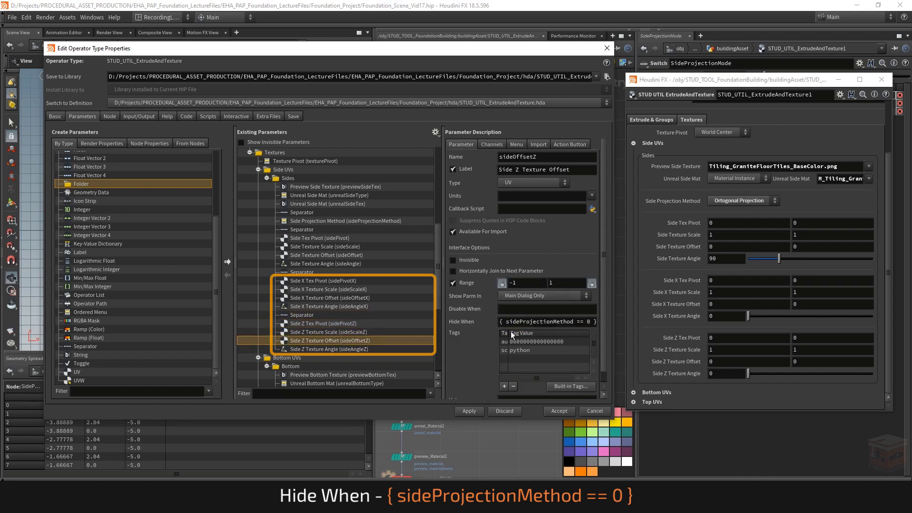
{"action": "left_click", "coordinate": [360, 349]}
{"action": "left_click", "coordinate": [558, 335]}
{"action": "key", "text": "ctrl+v"}
{"action": "key", "text": "Return"}
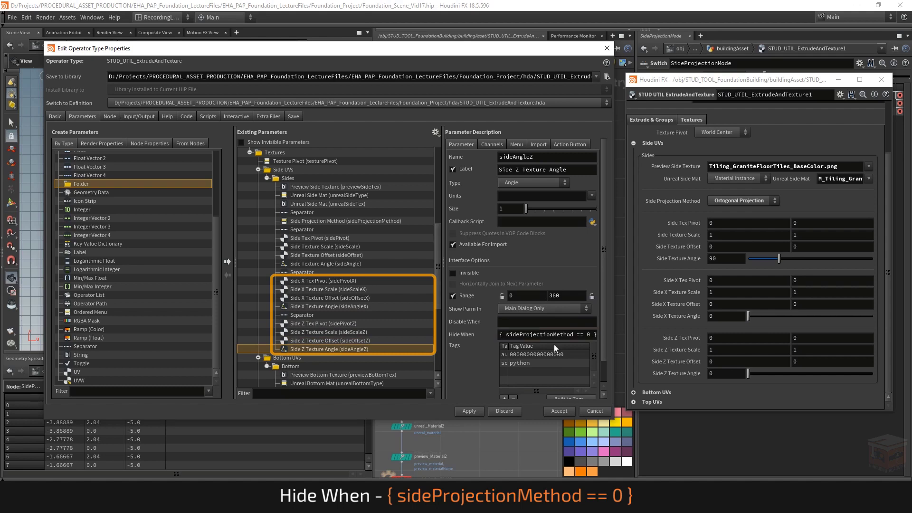
Step: Apply and close the operator type properties, and switch the node's Side Projection Method to Sweep Around
{"action": "left_click", "coordinate": [469, 411]}
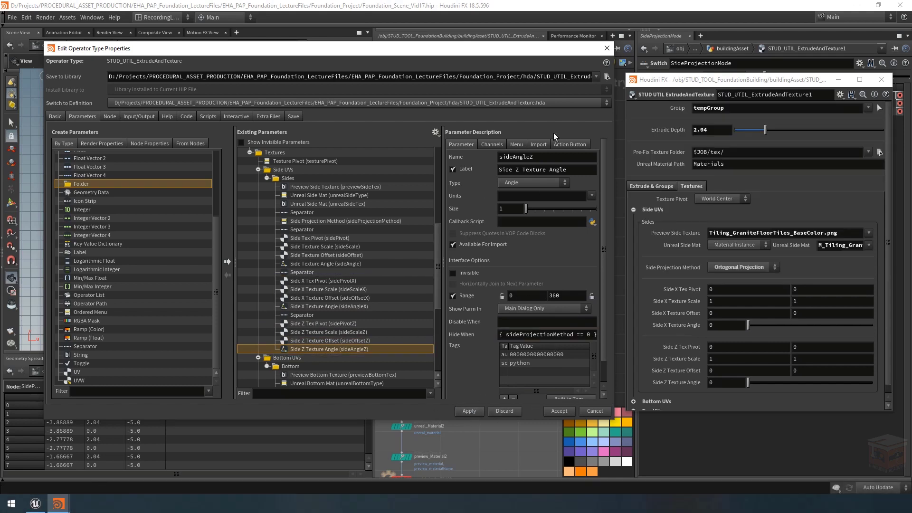
{"action": "left_click", "coordinate": [606, 48]}
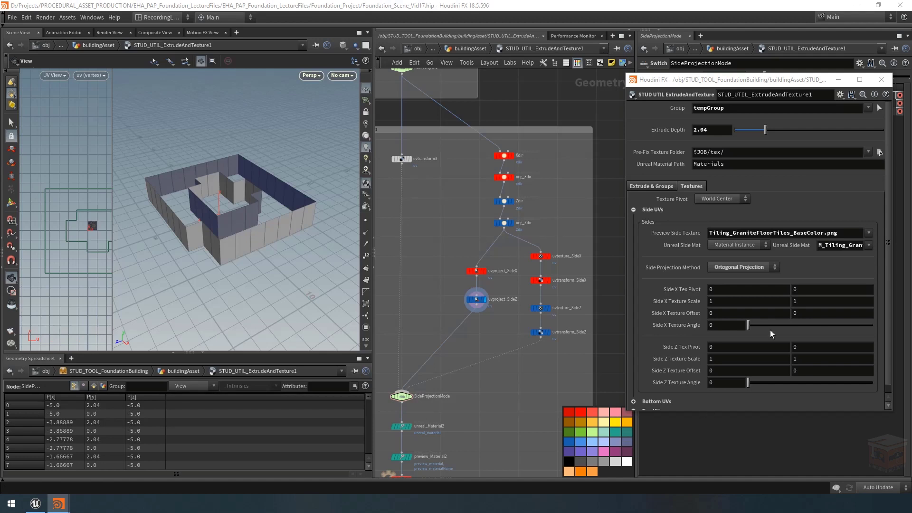
{"action": "left_click", "coordinate": [746, 266]}
{"action": "left_click", "coordinate": [730, 276]}
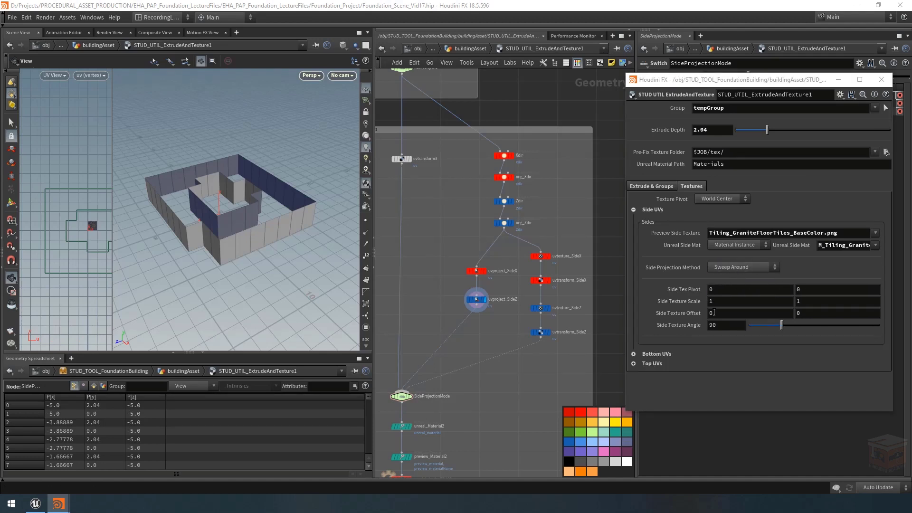
Step: Switch the Side Projection Method away from Sweep Around, and display the output of the uvproject_SideX node
{"action": "left_click", "coordinate": [741, 268]}
{"action": "left_click", "coordinate": [733, 287]}
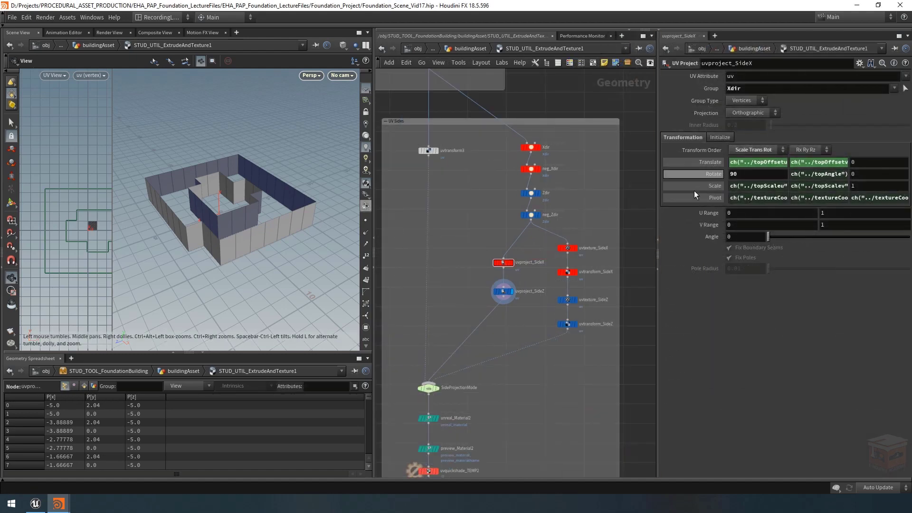
{"action": "left_click_drag", "start_coordinate": [656, 292], "coordinate": [593, 292]}
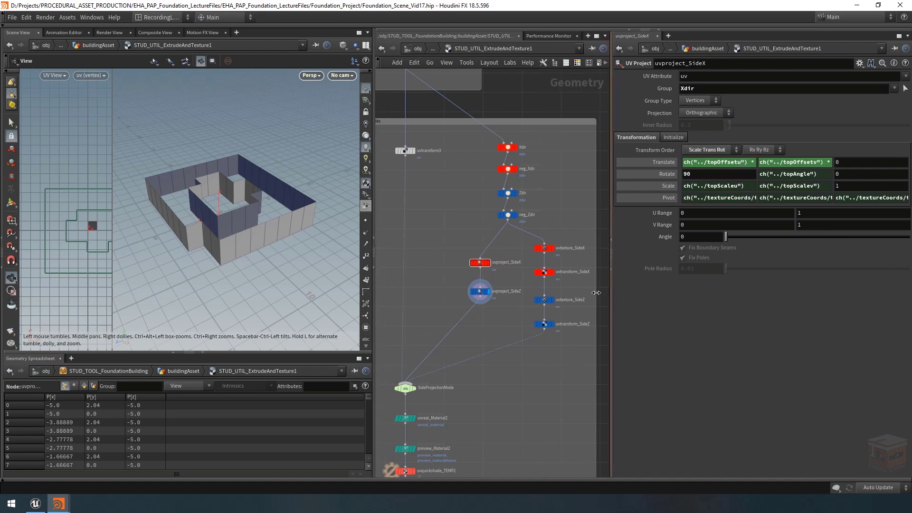
{"action": "scroll", "coordinate": [495, 264], "scroll_direction": "up", "scroll_amount": 4}
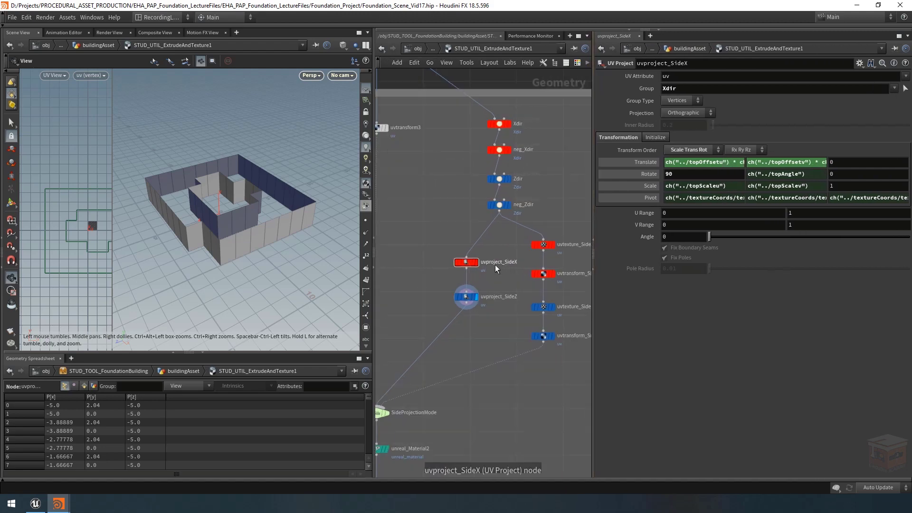
{"action": "left_click", "coordinate": [463, 261]}
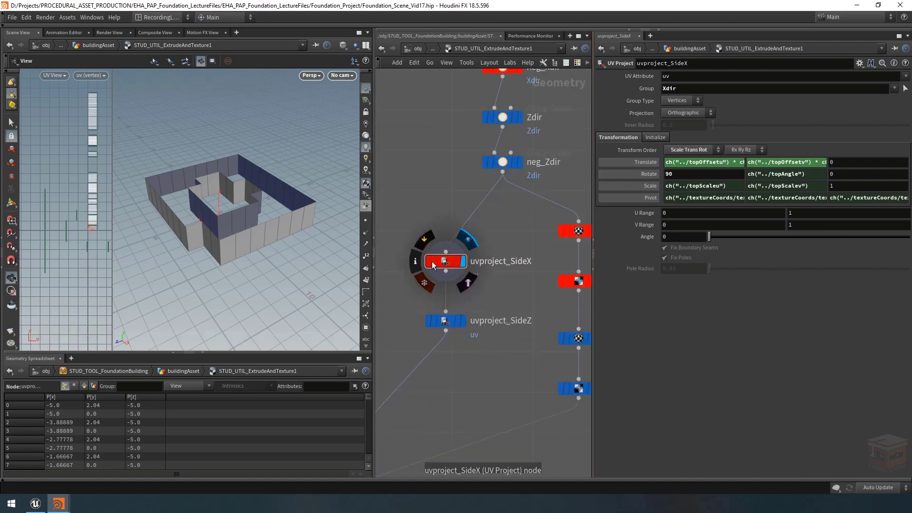
Step: Show the projection handle of uvproject_SideX in the 3D view and examine its orientation relative to the walls
{"action": "left_click", "coordinate": [11, 204]}
{"action": "key", "text": "Escape"}
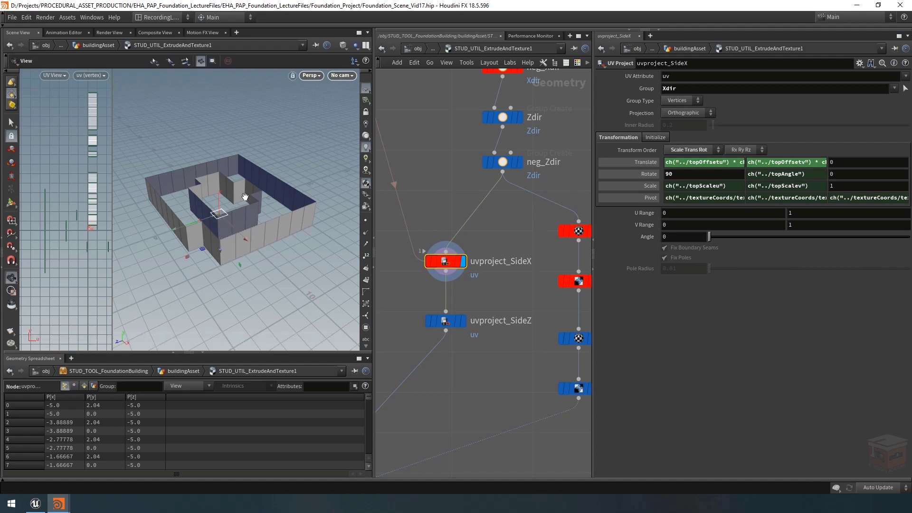
{"action": "left_click_drag", "start_coordinate": [235, 204], "coordinate": [247, 206]}
{"action": "key", "text": "Return"}
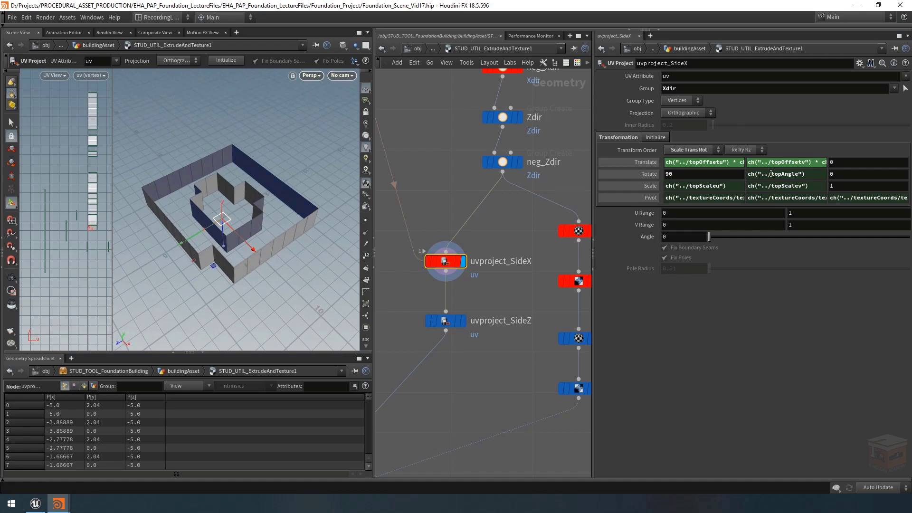
{"action": "key", "text": "Escape"}
{"action": "left_click_drag", "start_coordinate": [271, 228], "coordinate": [258, 266]}
{"action": "key", "text": "Return"}
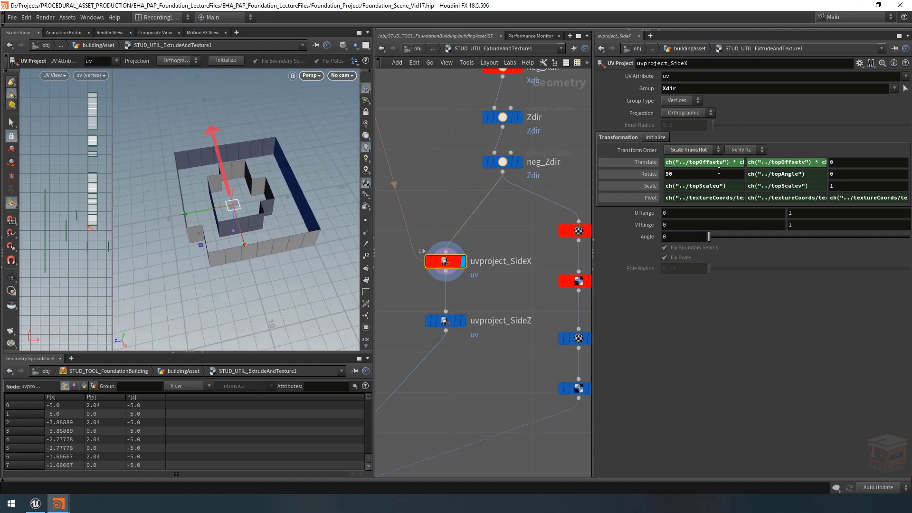
Step: Delete the topAngle channel from the Rotate Y value of uvproject_SideX and set its Rotate X to 0
{"action": "right_click", "coordinate": [764, 174]}
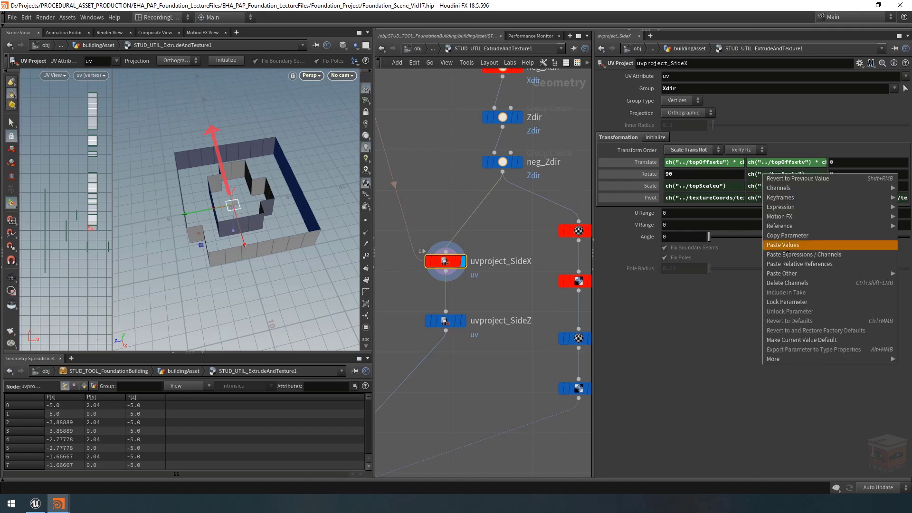
{"action": "left_click", "coordinate": [799, 283]}
{"action": "left_click_drag", "start_coordinate": [683, 174], "coordinate": [625, 185]}
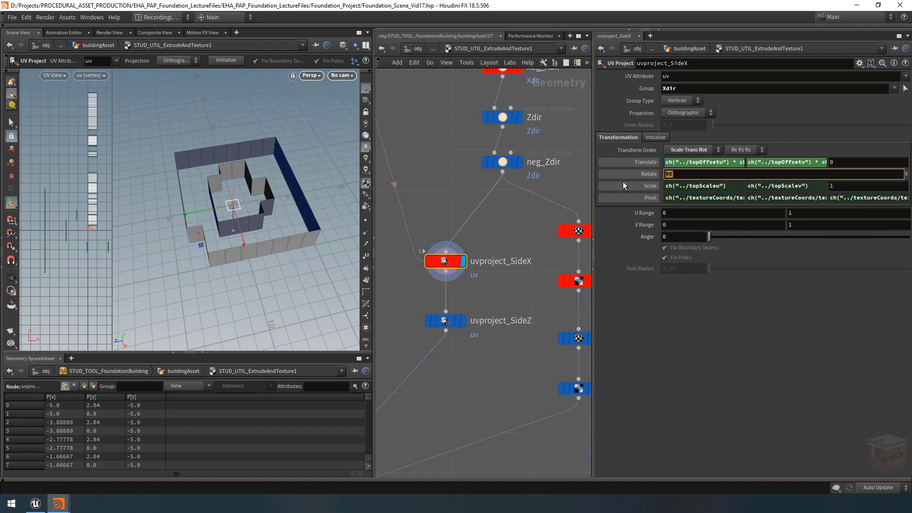
{"action": "type", "text": "0"}
{"action": "key", "text": "Return"}
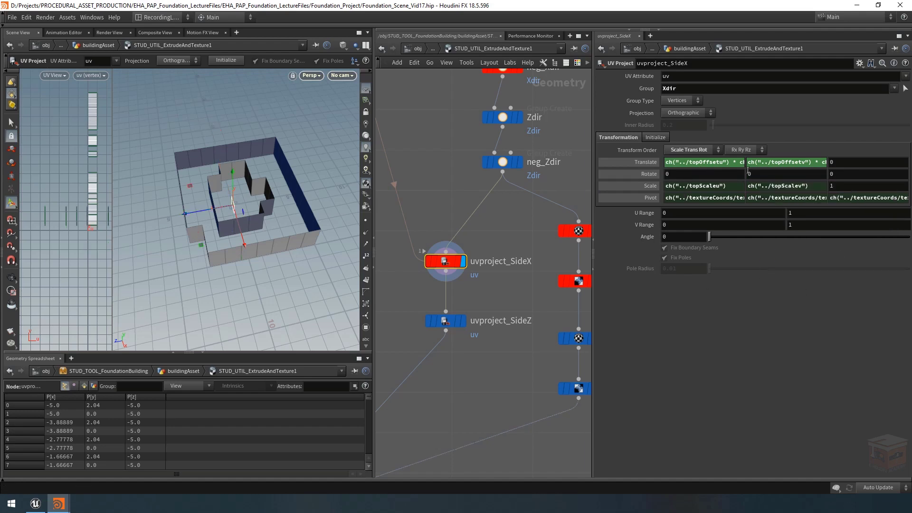
Step: Set the Rotate Y value of uvproject_SideX to 90 and check the projection plane's orientation against the X-facing walls
{"action": "left_click", "coordinate": [711, 171]}
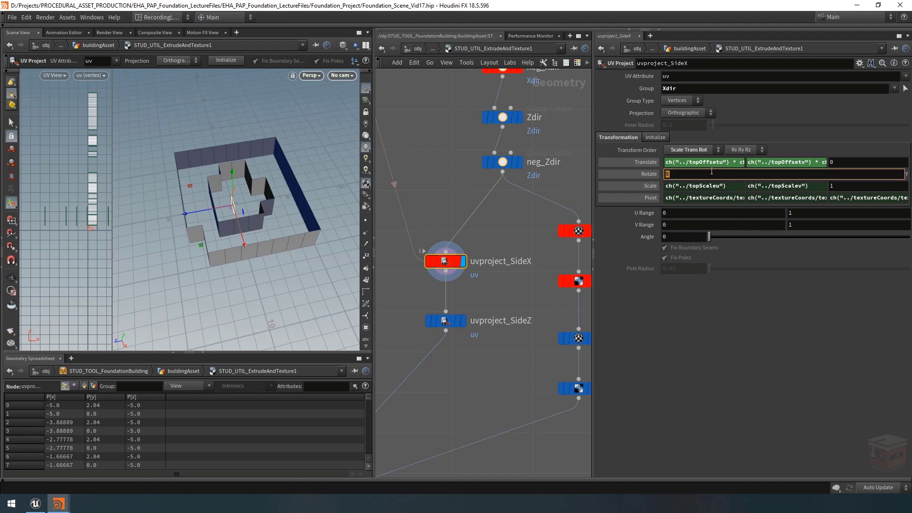
{"action": "type", "text": "90"}
{"action": "key", "text": "Return"}
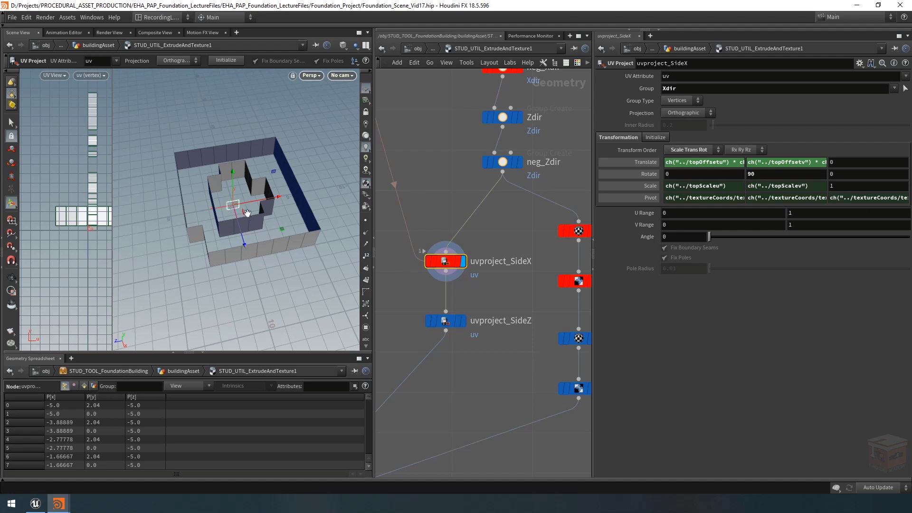
{"action": "mouse_move", "coordinate": [248, 213]}
{"action": "left_mouse_down", "text": "alt"}
{"action": "mouse_move", "coordinate": [248, 202]}
{"action": "mouse_move", "coordinate": [246, 228]}
{"action": "left_mouse_up", "text": "alt"}
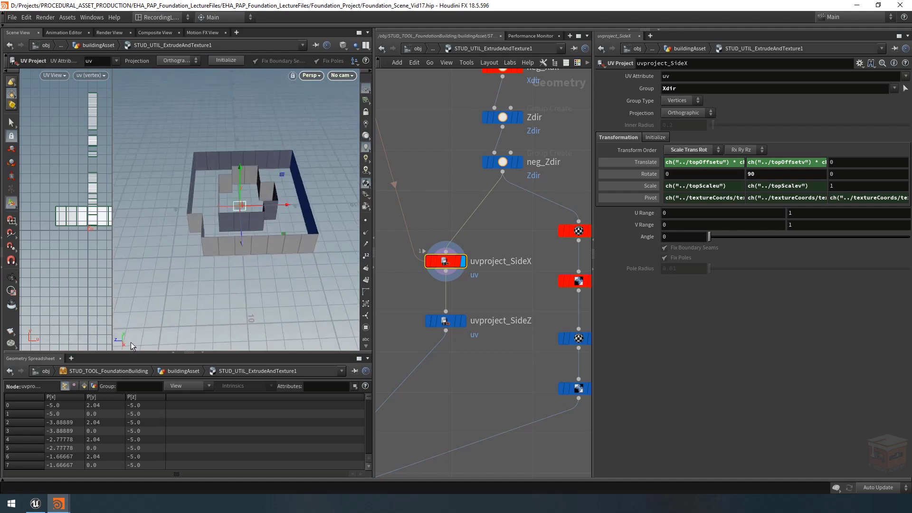
{"action": "left_click_drag", "start_coordinate": [121, 349], "coordinate": [115, 346], "text": "alt"}
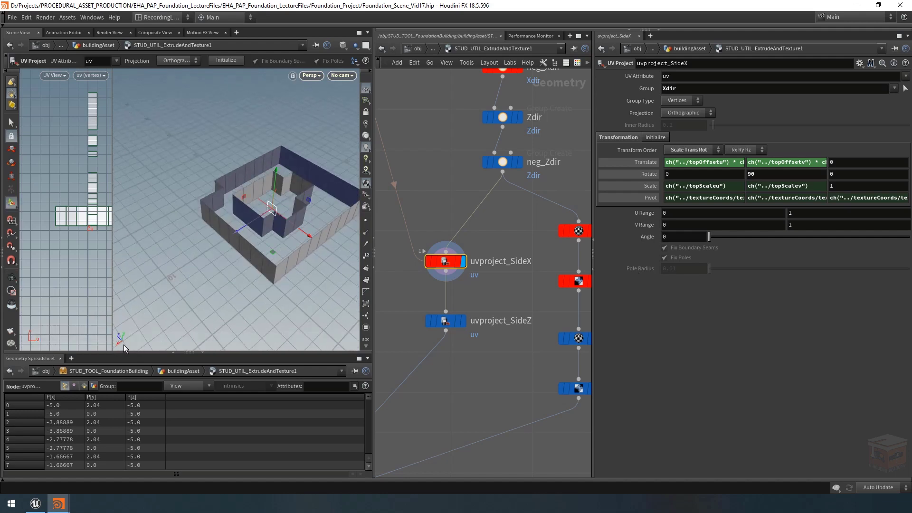
{"action": "left_click_drag", "start_coordinate": [193, 285], "coordinate": [218, 272], "text": "alt"}
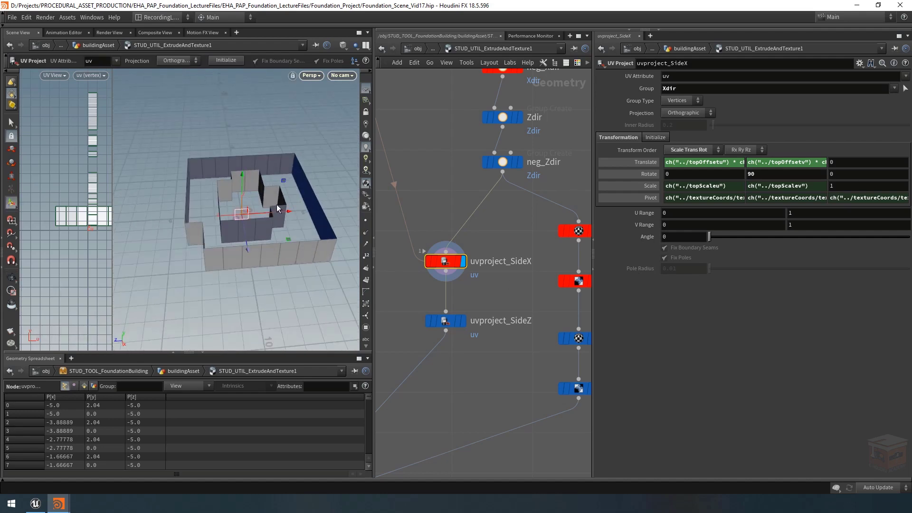
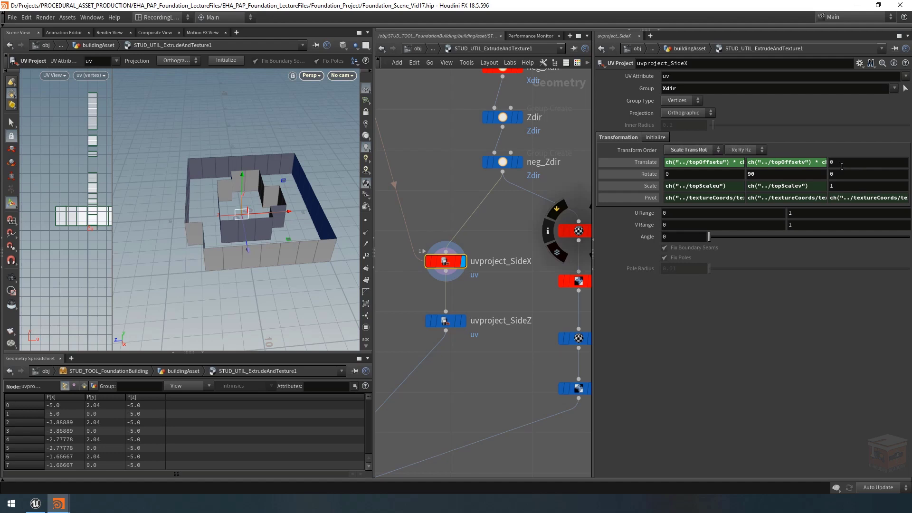
Step: Try varying the Rotate Z and Rotate X values of uvproject_SideX to test how the projection plane turns, and undo the changes
{"action": "middle_click_drag", "start_coordinate": [844, 175], "coordinate": [869, 175]}
{"action": "right_click_drag", "start_coordinate": [266, 203], "coordinate": [350, 209], "text": "alt"}
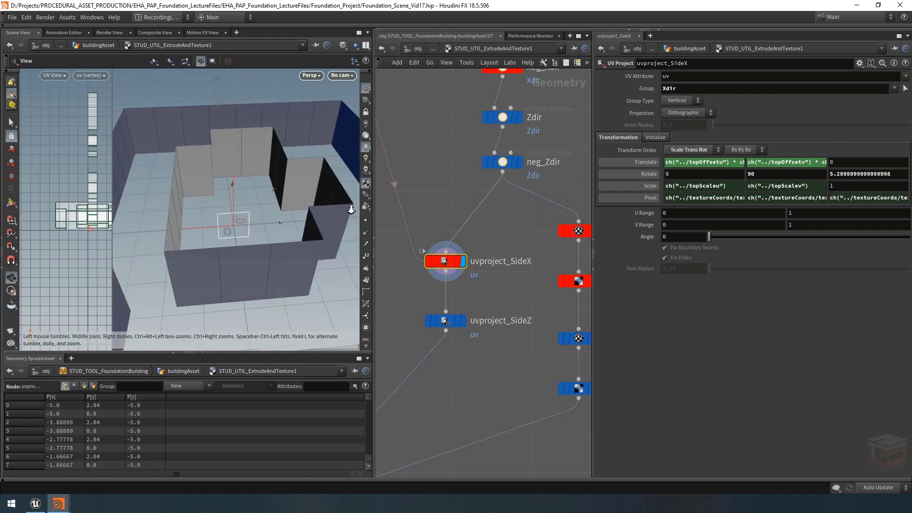
{"action": "left_click_drag", "start_coordinate": [228, 203], "coordinate": [260, 208], "text": "alt"}
{"action": "middle_click_drag", "start_coordinate": [260, 209], "coordinate": [229, 223], "text": "alt"}
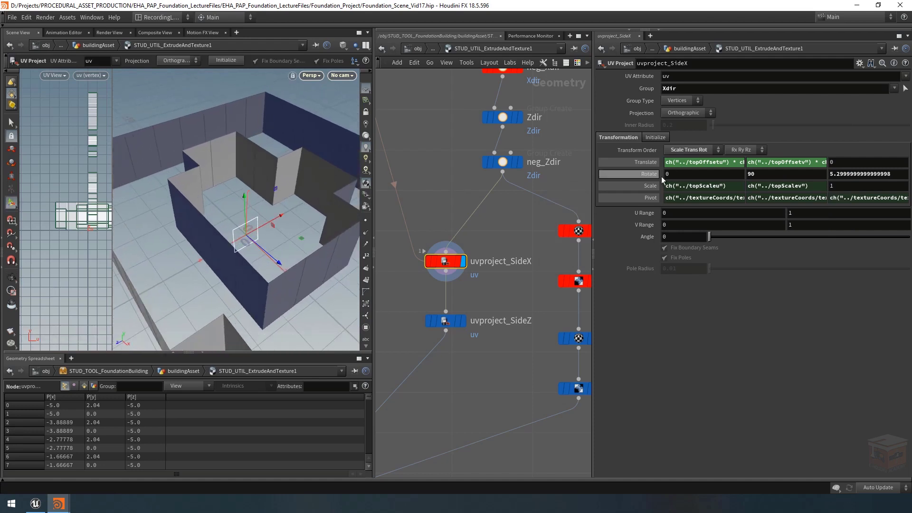
{"action": "middle_click_drag", "start_coordinate": [669, 174], "coordinate": [877, 179]}
{"action": "key", "text": "ctrl+z"}
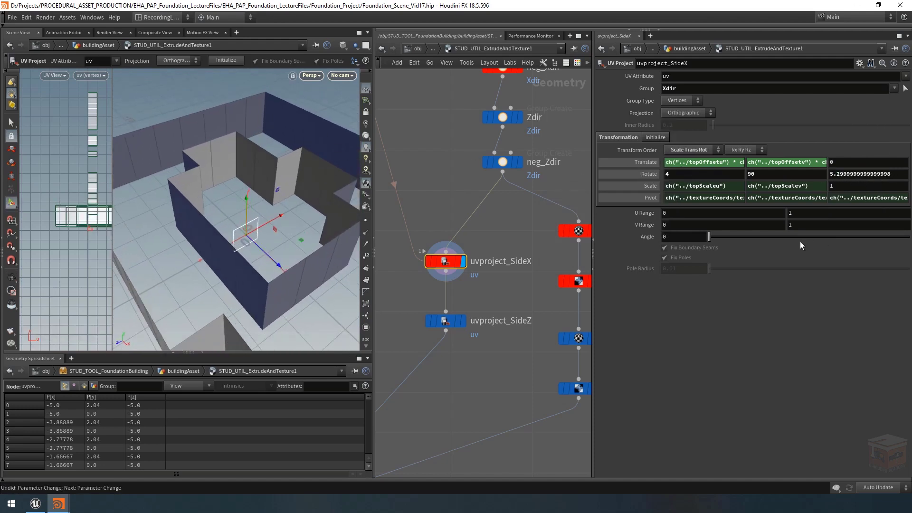
{"action": "key", "text": "ctrl+z"}
{"action": "key", "text": "ctrl+z"}
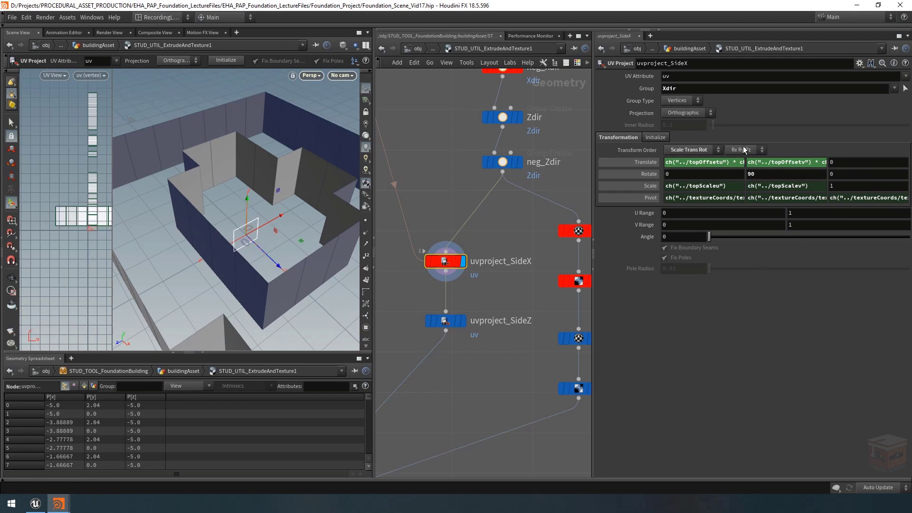
Step: Set the rotation order of uvproject_SideX to Rx Rz Ry, test it by varying Rotate Z, and undo the test rotation
{"action": "left_click", "coordinate": [743, 149]}
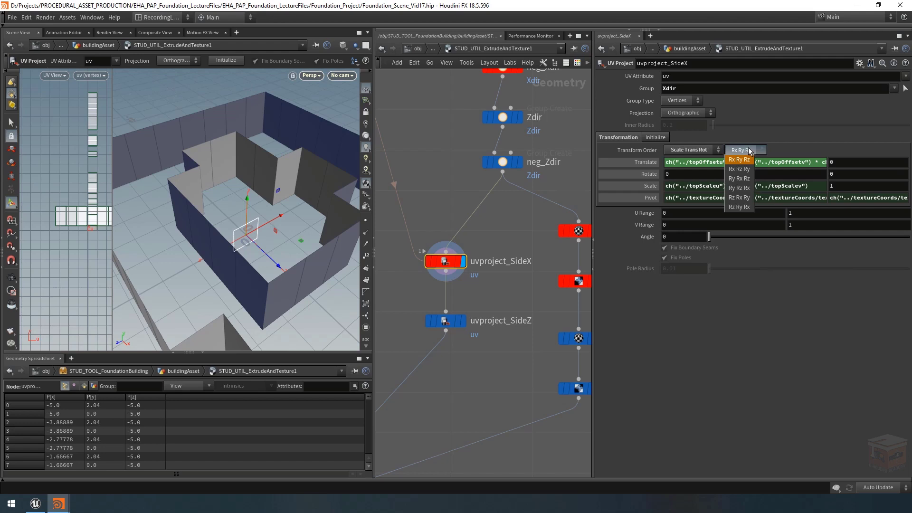
{"action": "left_click", "coordinate": [742, 171]}
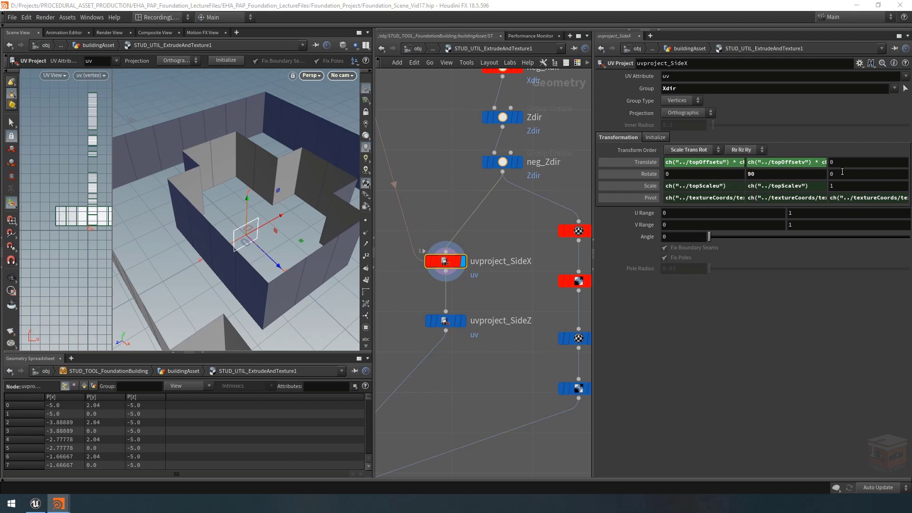
{"action": "middle_click_drag", "start_coordinate": [837, 174], "coordinate": [688, 302]}
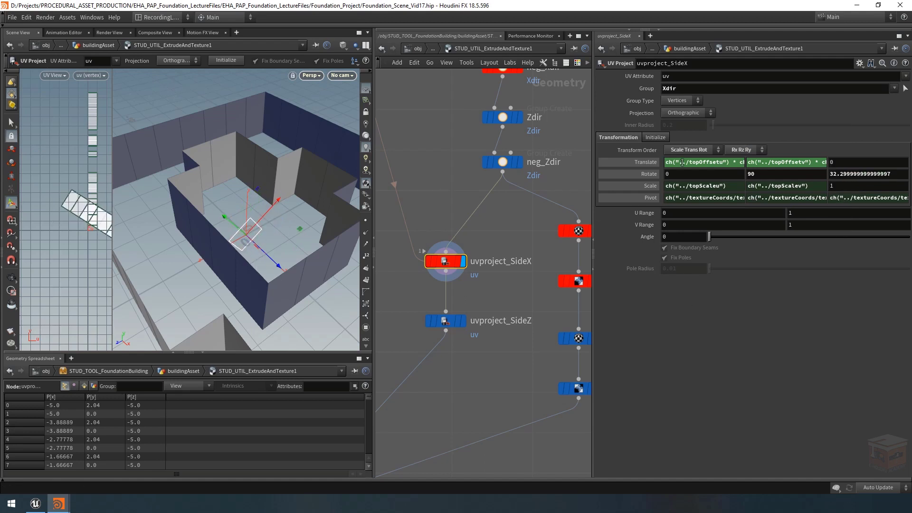
{"action": "right_click_drag", "start_coordinate": [196, 152], "coordinate": [135, 187], "text": "alt"}
{"action": "mouse_move", "coordinate": [135, 188]}
{"action": "left_mouse_down", "text": "alt"}
{"action": "mouse_move", "coordinate": [193, 194]}
{"action": "mouse_move", "coordinate": [233, 177]}
{"action": "mouse_move", "coordinate": [280, 185]}
{"action": "left_mouse_up", "text": "alt"}
{"action": "key", "text": "ctrl+z"}
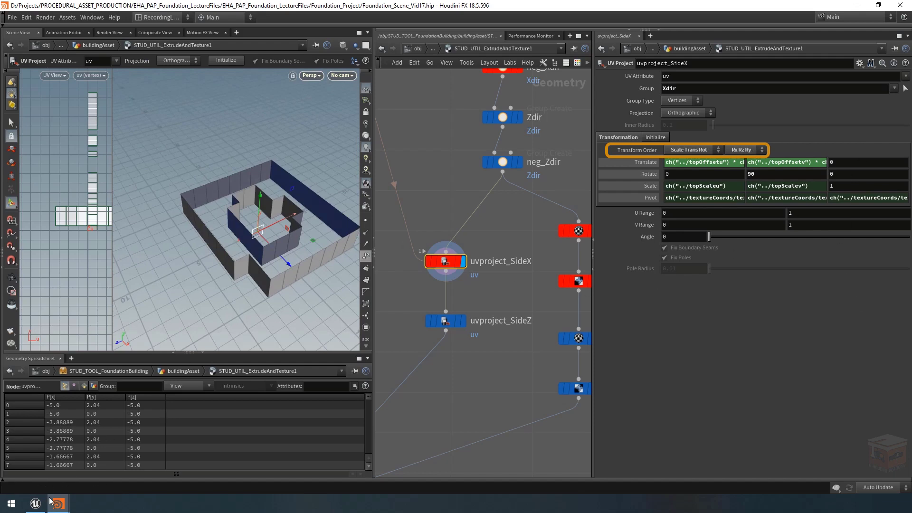
Step: Link the Rotate Z value of uvproject_SideX to the asset's Side X Texture Angle with a relative channel reference
{"action": "mouse_move", "coordinate": [50, 501]}
{"action": "left_click", "coordinate": [146, 460]}
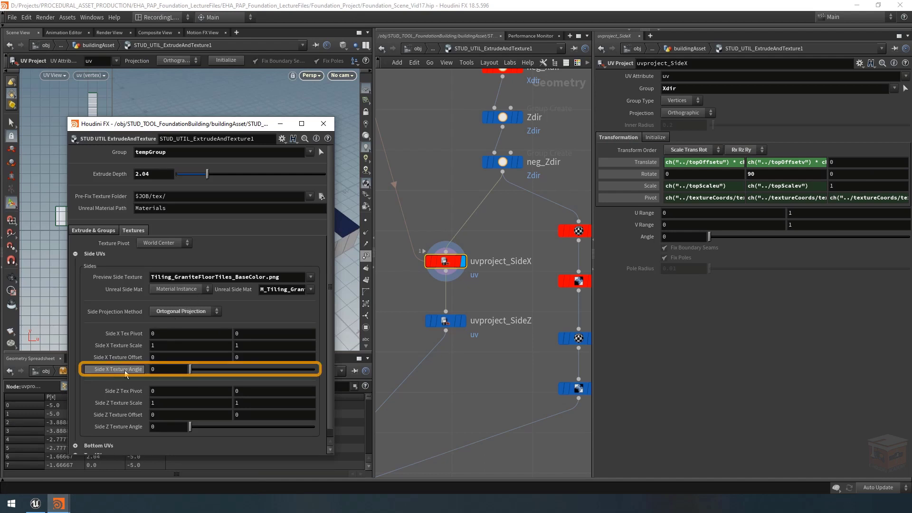
{"action": "right_click", "coordinate": [853, 171]}
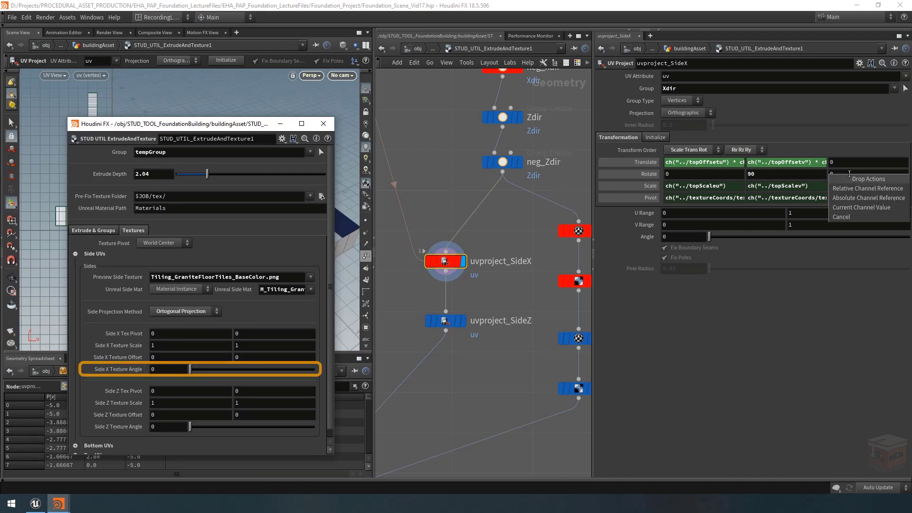
{"action": "left_click", "coordinate": [852, 187]}
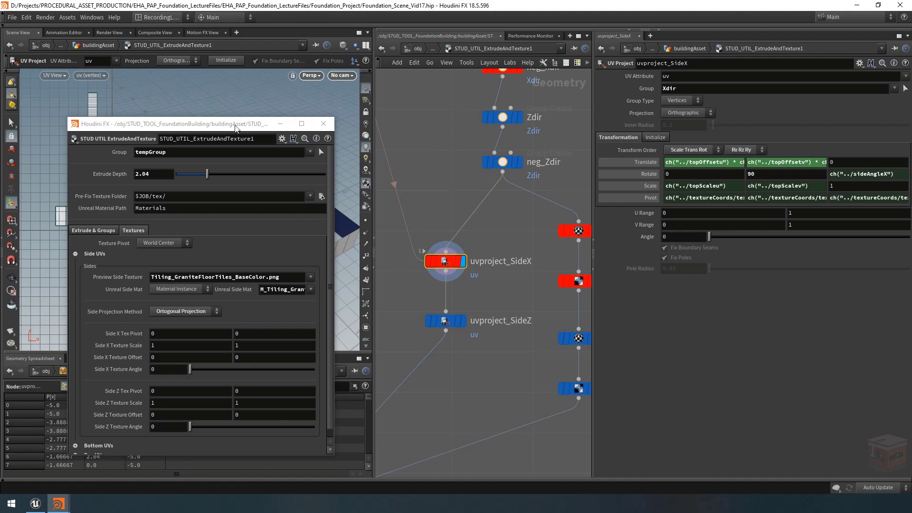
Step: Link the Scale values of uvproject_SideX to the asset's Side X Texture Scale with relative channel references
{"action": "left_click_drag", "start_coordinate": [194, 123], "coordinate": [625, 122]}
{"action": "left_click_drag", "start_coordinate": [625, 370], "coordinate": [619, 347]}
{"action": "left_click_drag", "start_coordinate": [663, 125], "coordinate": [230, 107]}
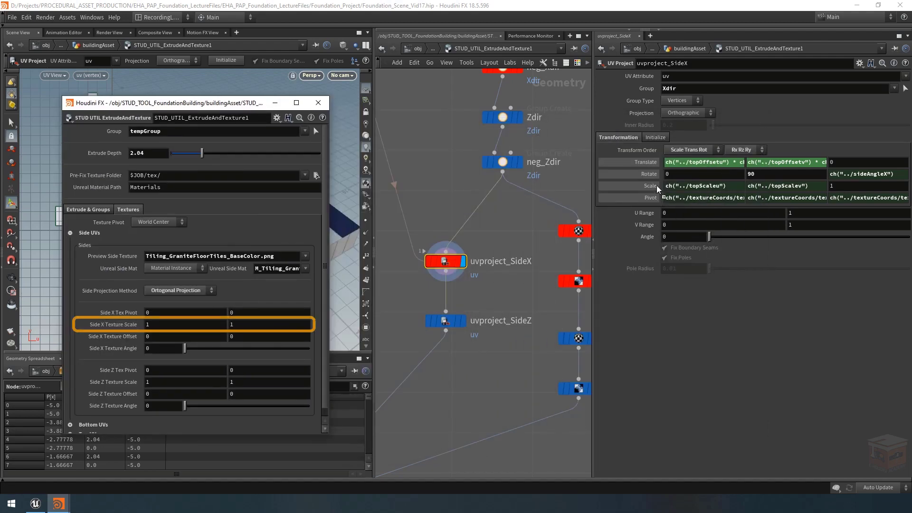
{"action": "right_click", "coordinate": [640, 184]}
{"action": "left_click", "coordinate": [670, 200]}
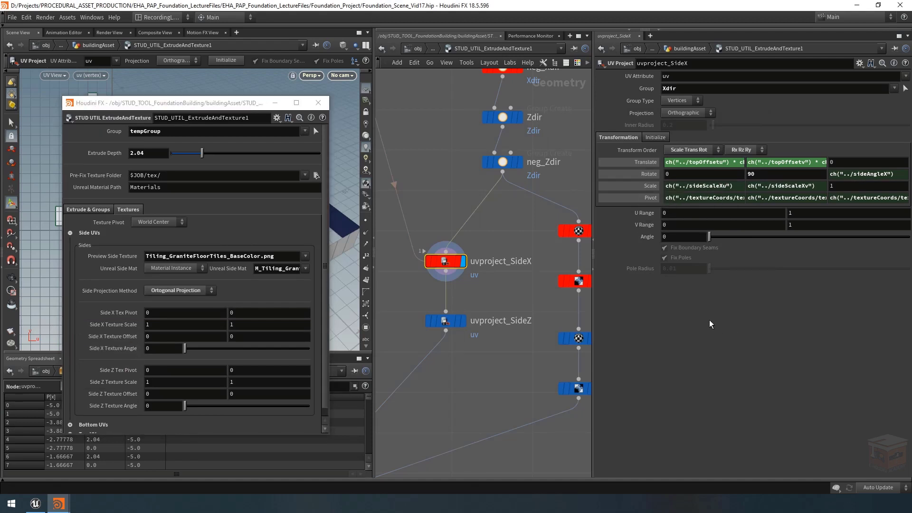
Step: Change the Translate X expression of uvproject_SideX to ch("../sideOffsetXu") * ch("../sideScaleXu")
{"action": "left_click", "coordinate": [709, 162]}
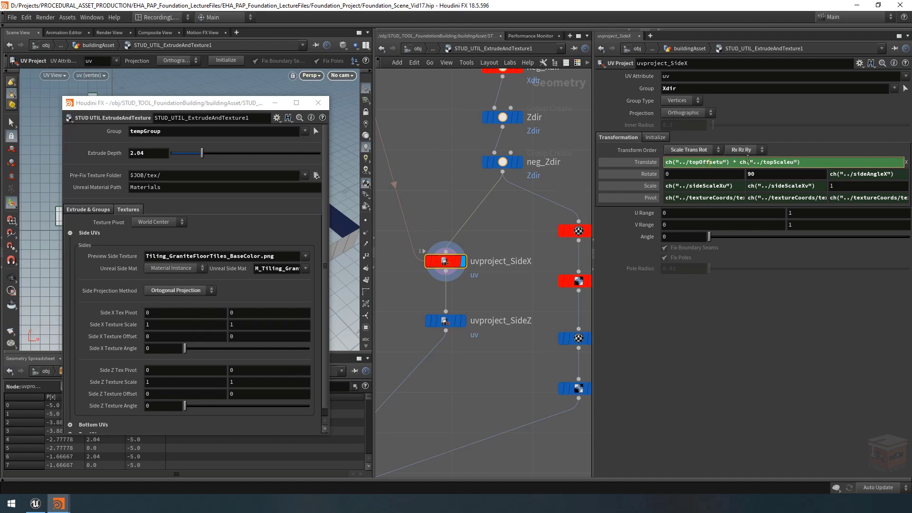
{"action": "left_click_drag", "start_coordinate": [699, 163], "coordinate": [693, 163]}
{"action": "type", "text": "side"}
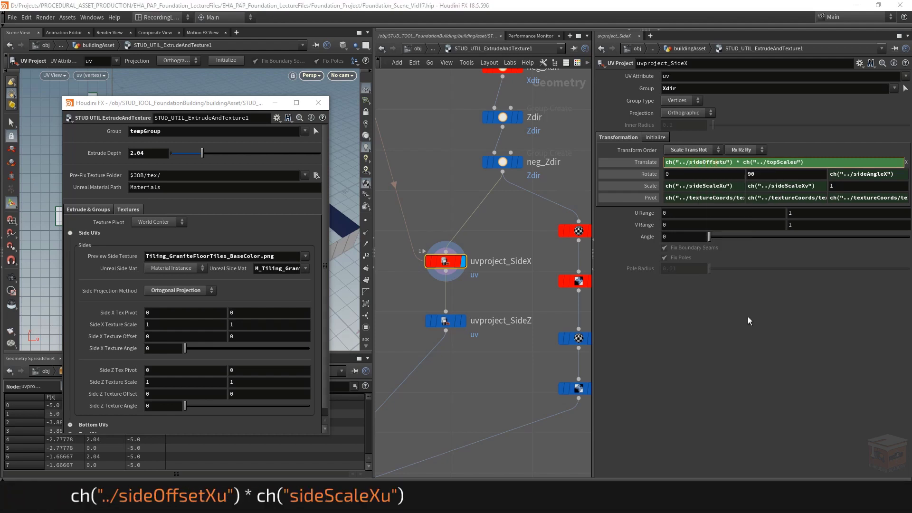
{"action": "type", "text": "X"}
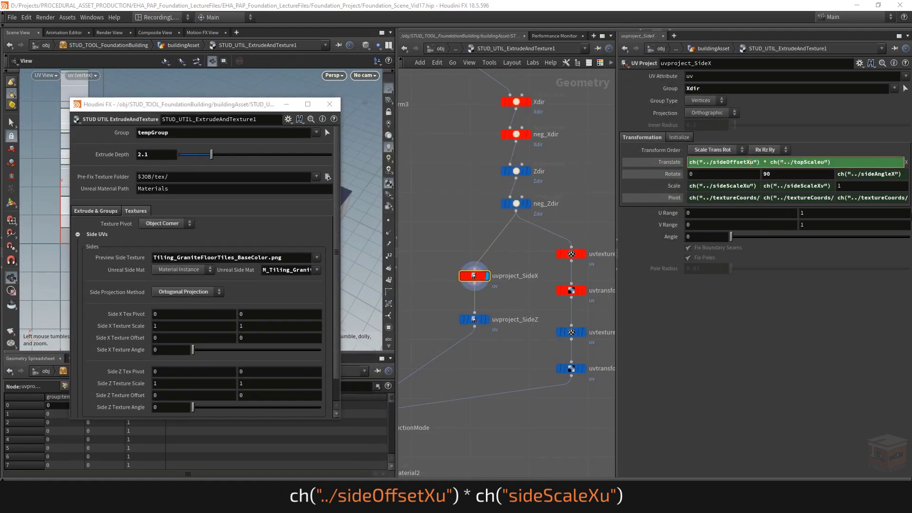
{"action": "left_click_drag", "start_coordinate": [803, 162], "coordinate": [794, 162]}
{"action": "type", "text": "side"}
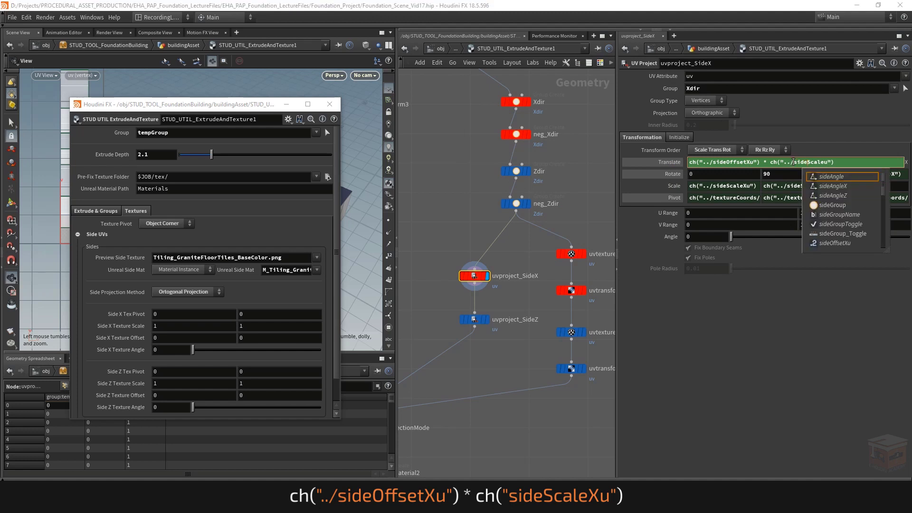
{"action": "key", "text": "Escape"}
{"action": "type", "text": "X"}
{"action": "key", "text": "Down"}
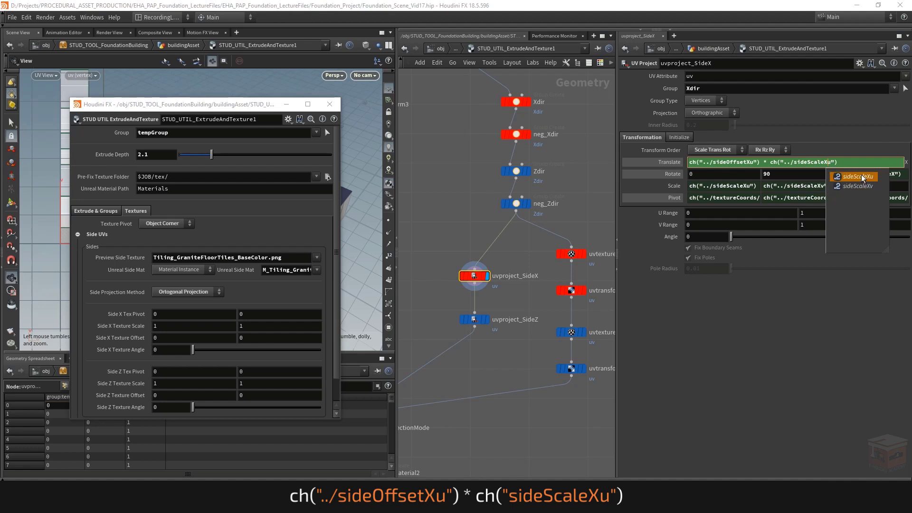
{"action": "key", "text": "Escape"}
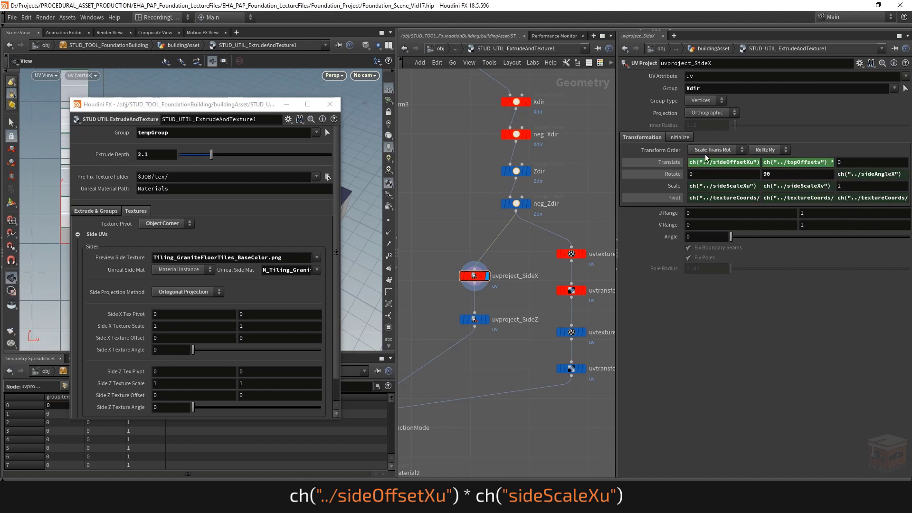
Step: Change the Translate Y expression of uvproject_SideX to ch("../sideOffsetXv") * ch("../sideScaleXv")
{"action": "key", "text": "ctrl+z"}
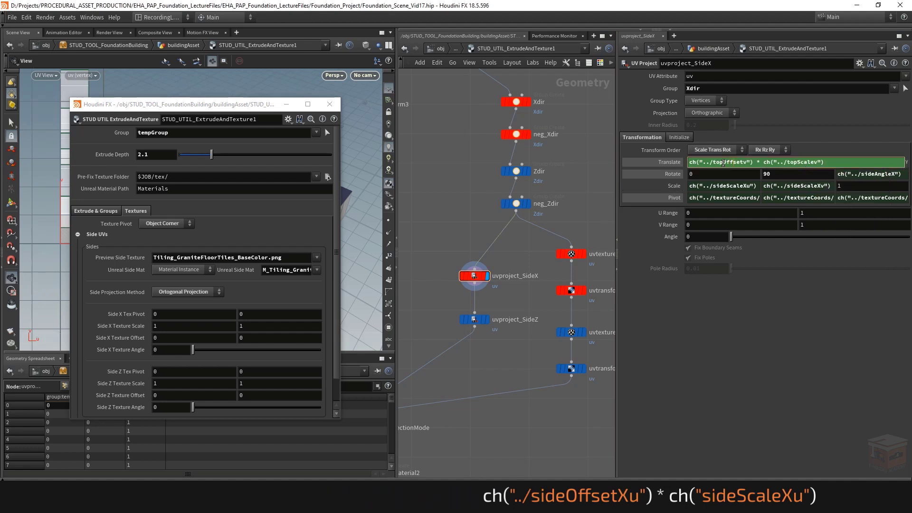
{"action": "left_click_drag", "start_coordinate": [713, 162], "coordinate": [723, 162]}
{"action": "type", "text": "side"}
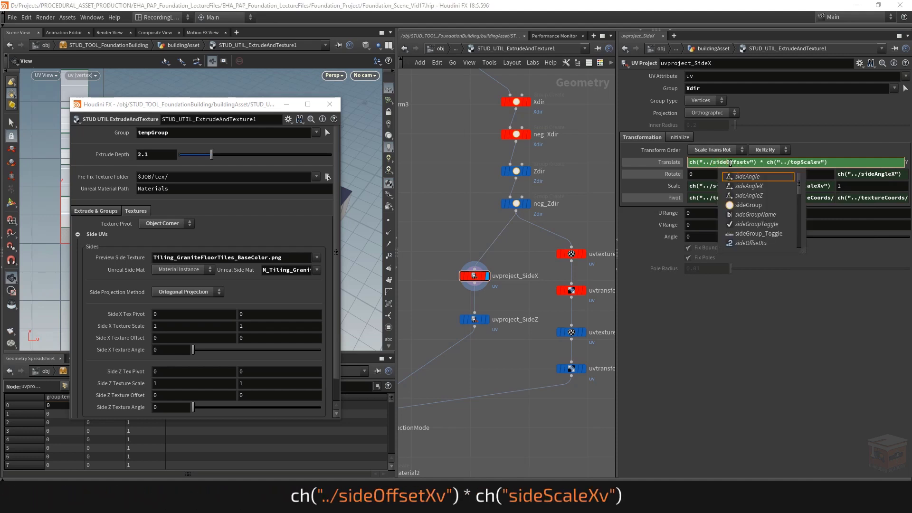
{"action": "key", "text": "Escape"}
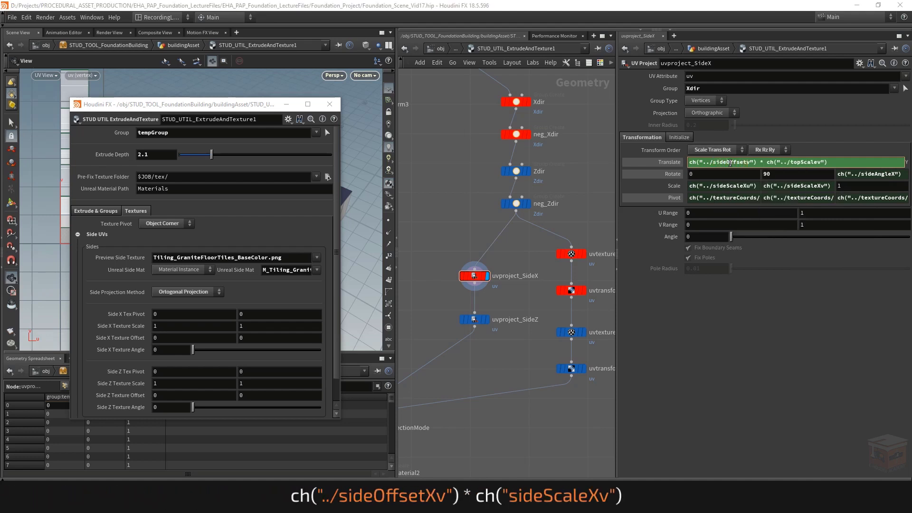
{"action": "type", "text": "X"}
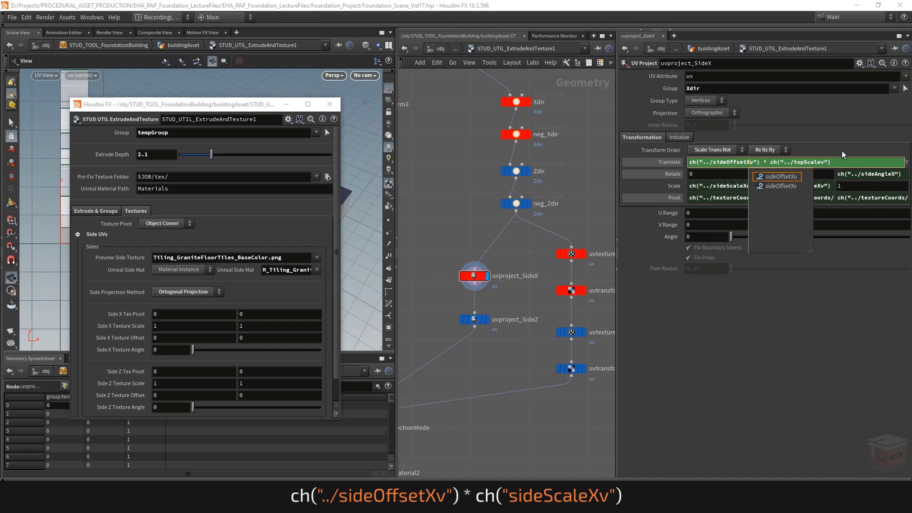
{"action": "key", "text": "Escape"}
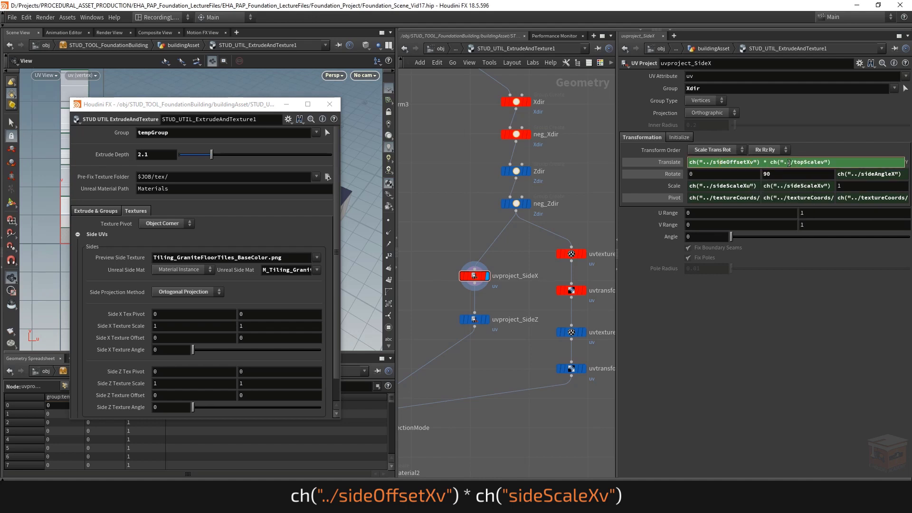
{"action": "left_click_drag", "start_coordinate": [804, 161], "coordinate": [793, 162]}
{"action": "type", "text": "side"}
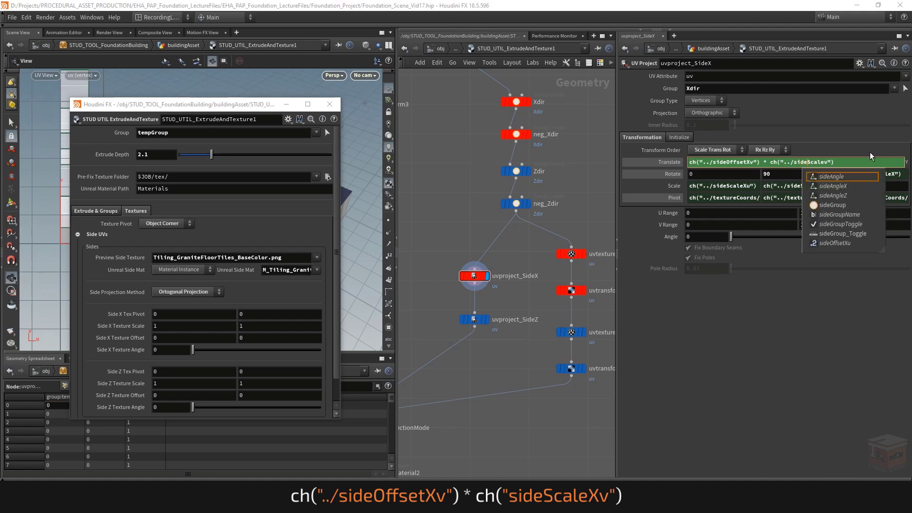
{"action": "key", "text": "Escape"}
{"action": "type", "text": "X"}
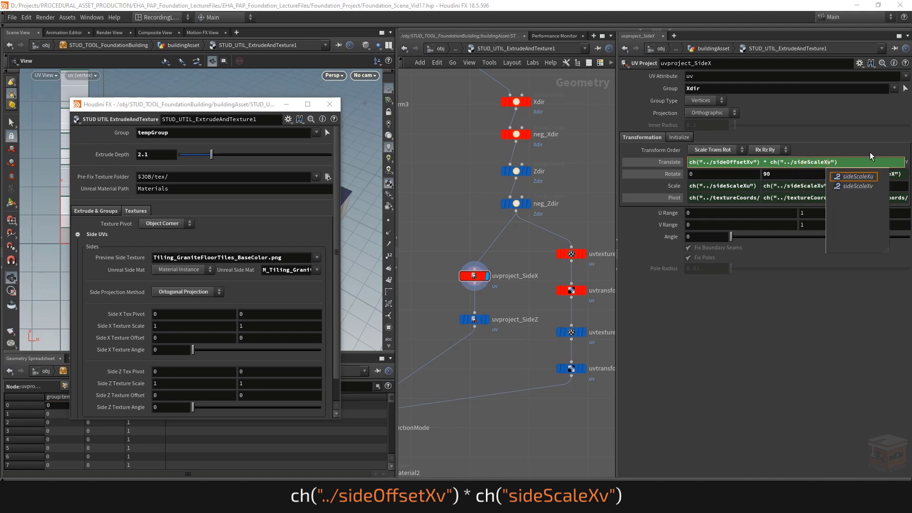
{"action": "key", "text": "Escape"}
{"action": "key", "text": "Return"}
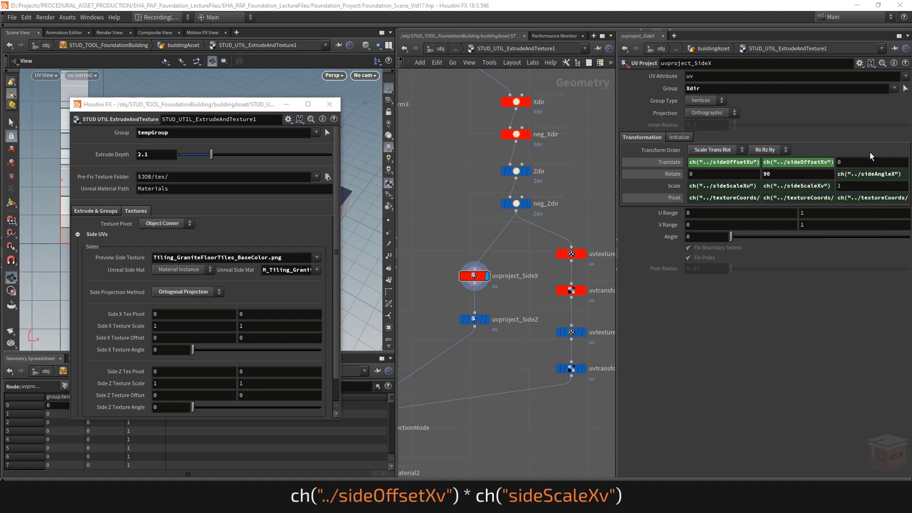
Step: Test the evaluated Translate values with Side X Texture Scale 1.3, 1.5 and Offset 0.7, 0.3, and undo the test values
{"action": "left_click", "coordinate": [674, 163]}
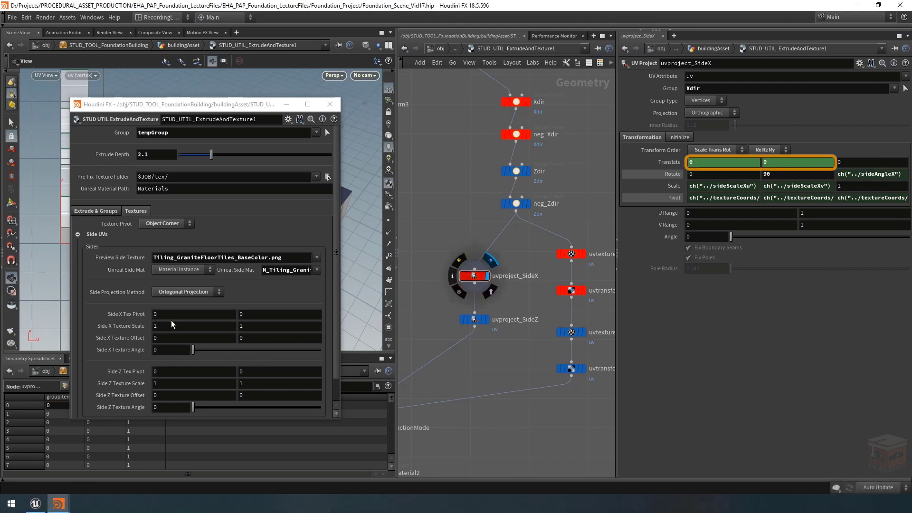
{"action": "left_click", "coordinate": [665, 163]}
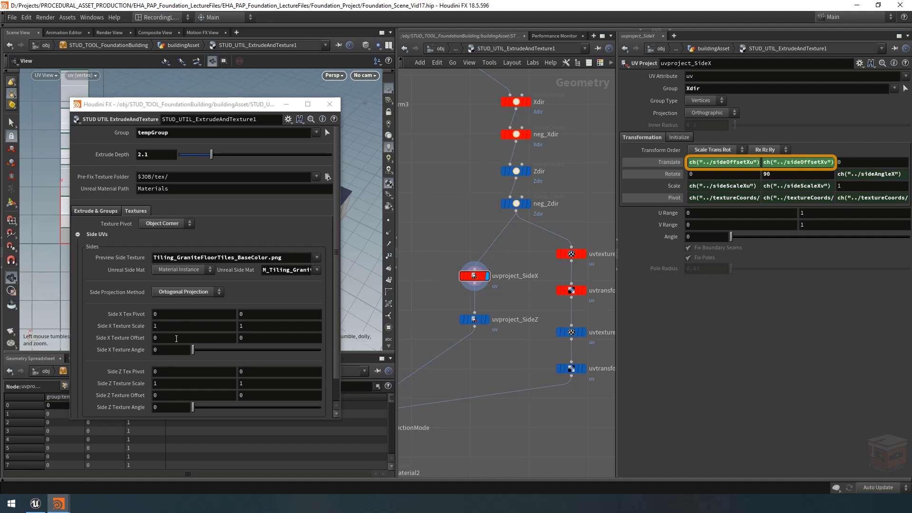
{"action": "left_click", "coordinate": [629, 162]}
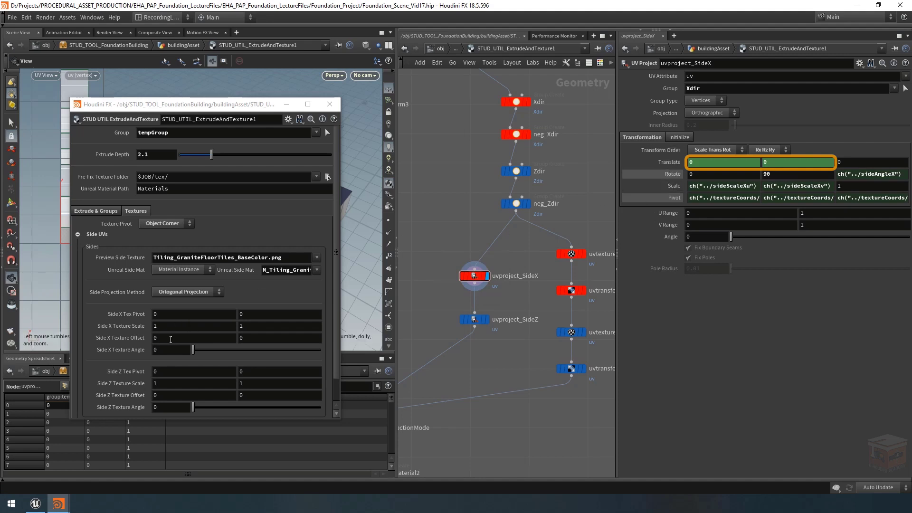
{"action": "middle_click_drag", "start_coordinate": [170, 339], "coordinate": [205, 328]}
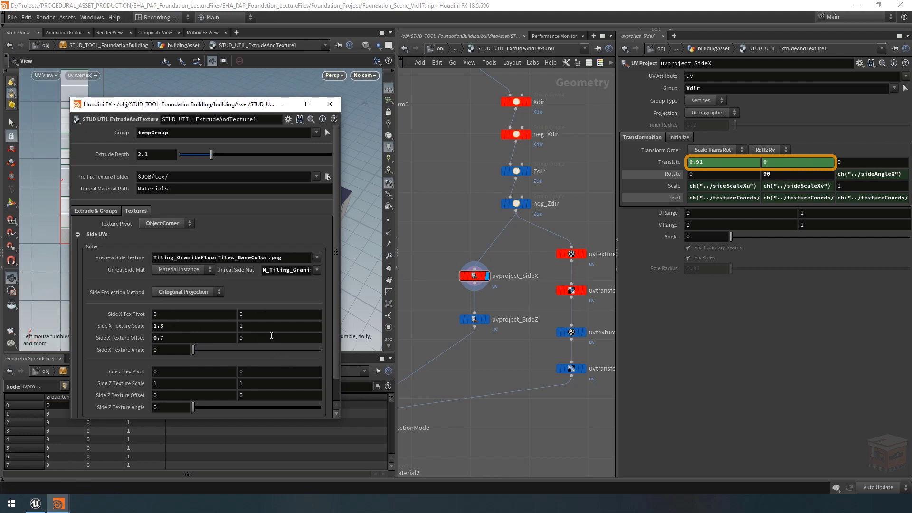
{"action": "middle_click_drag", "start_coordinate": [254, 336], "coordinate": [285, 326]}
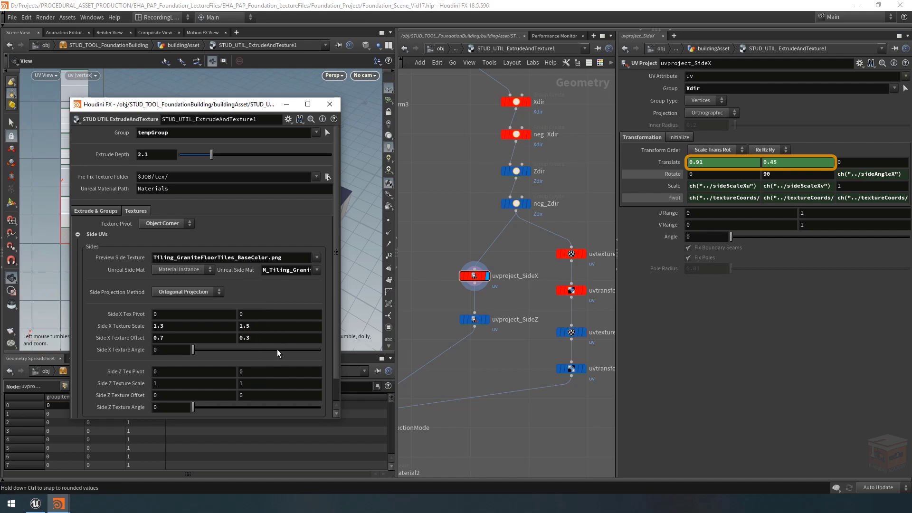
{"action": "key", "text": "ctrl+z"}
{"action": "key", "text": "ctrl+z"}
{"action": "key", "text": "ctrl+z"}
{"action": "key", "text": "ctrl+z"}
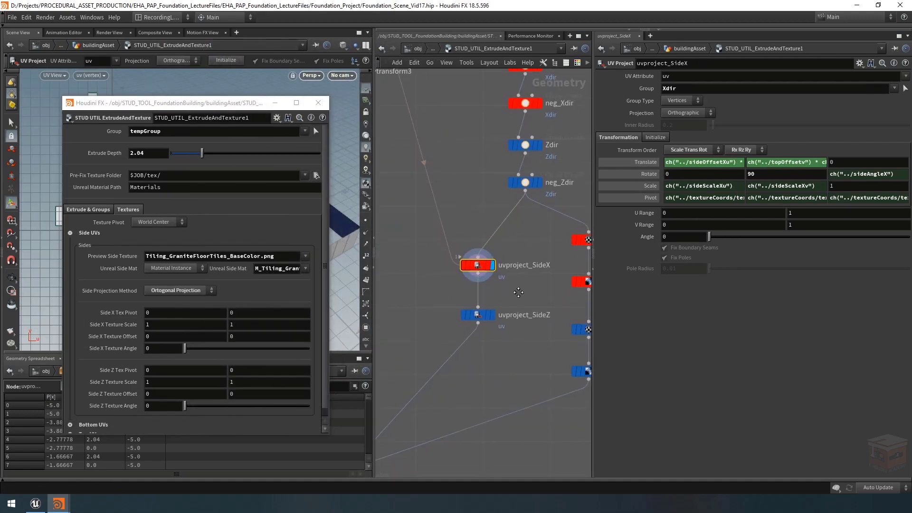
Step: Minimize the floating asset parameter window and display the output of the uvproject_SideZ node
{"action": "middle_click_drag", "start_coordinate": [530, 277], "coordinate": [525, 244]}
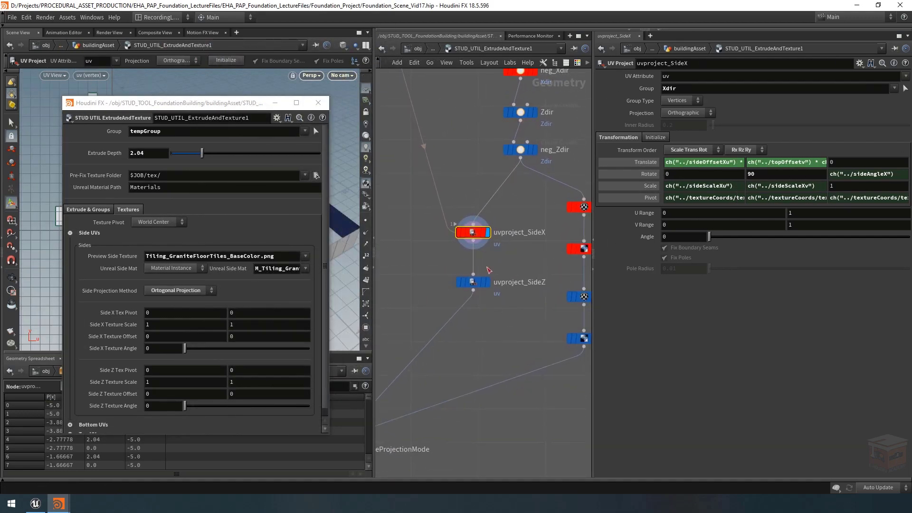
{"action": "left_click", "coordinate": [275, 103]}
{"action": "left_click", "coordinate": [487, 282]}
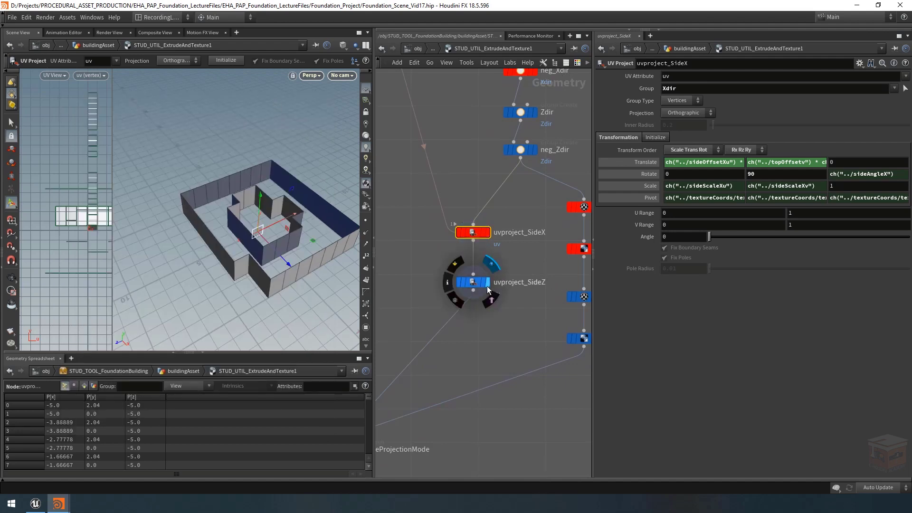
Step: Delete the topAngle channel from the Rotate Y of uvproject_SideZ and set its Rotate X to 0
{"action": "left_click", "coordinate": [472, 287]}
{"action": "mouse_move", "coordinate": [222, 232]}
{"action": "left_mouse_down", "text": "alt"}
{"action": "mouse_move", "coordinate": [243, 234]}
{"action": "mouse_move", "coordinate": [238, 224]}
{"action": "left_mouse_up", "text": "alt"}
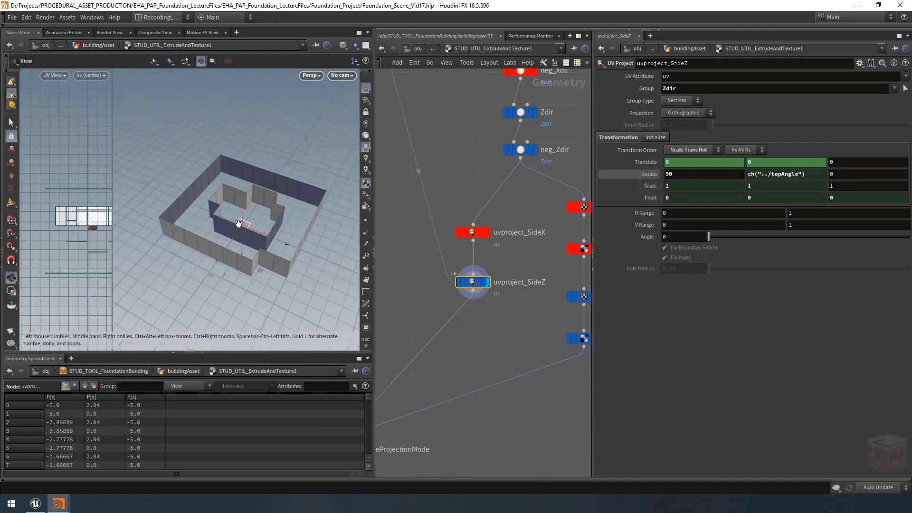
{"action": "right_click_drag", "start_coordinate": [237, 224], "coordinate": [266, 223], "text": "alt"}
{"action": "left_click_drag", "start_coordinate": [266, 223], "coordinate": [249, 237]}
{"action": "key", "text": "Return"}
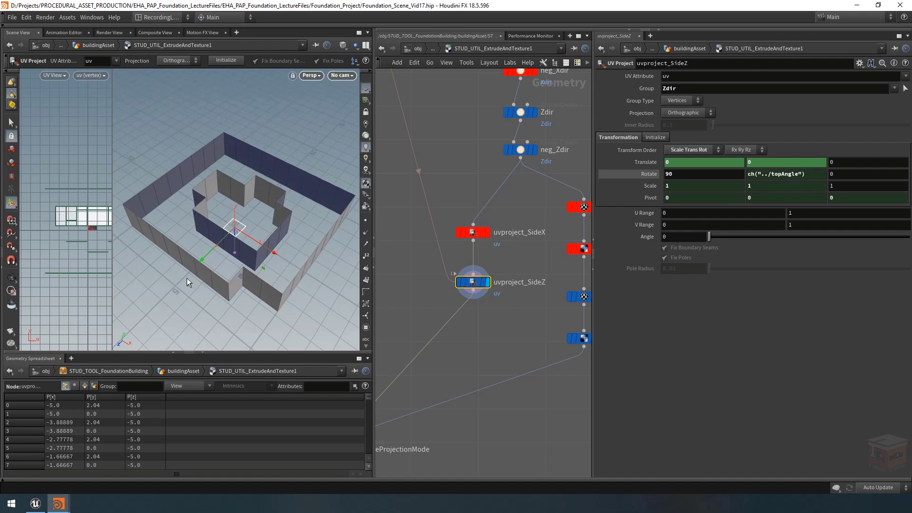
{"action": "right_click", "coordinate": [776, 174]}
{"action": "left_click", "coordinate": [808, 281]}
{"action": "double_click", "coordinate": [712, 174]}
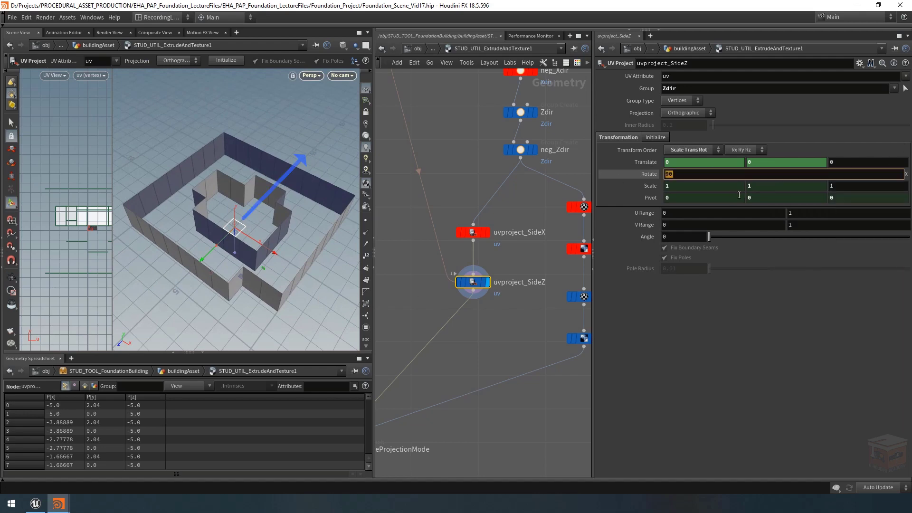
{"action": "type", "text": "0"}
{"action": "key", "text": "Return"}
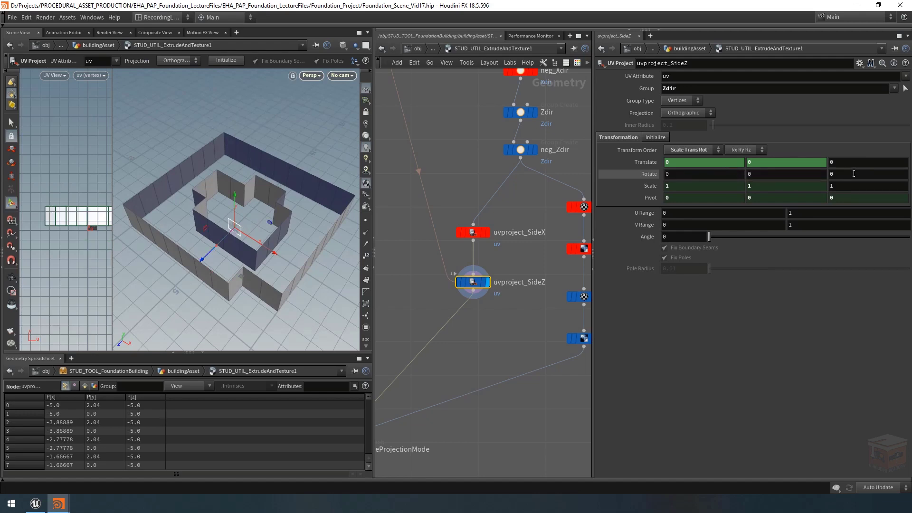
Step: Try rotating the uvproject_SideZ projection about its Z axis and undo the rotation
{"action": "middle_click_drag", "start_coordinate": [841, 174], "coordinate": [852, 172]}
{"action": "middle_click_drag", "start_coordinate": [536, 155], "coordinate": [598, 155]}
{"action": "middle_click_drag", "start_coordinate": [911, 333], "coordinate": [774, 292]}
{"action": "key", "text": "ctrl+z"}
Step: Link the Rotate Z of uvproject_SideZ to the asset's Side Z Texture Angle as a relative channel reference
{"action": "mouse_move", "coordinate": [58, 503]}
{"action": "left_click", "coordinate": [123, 463]}
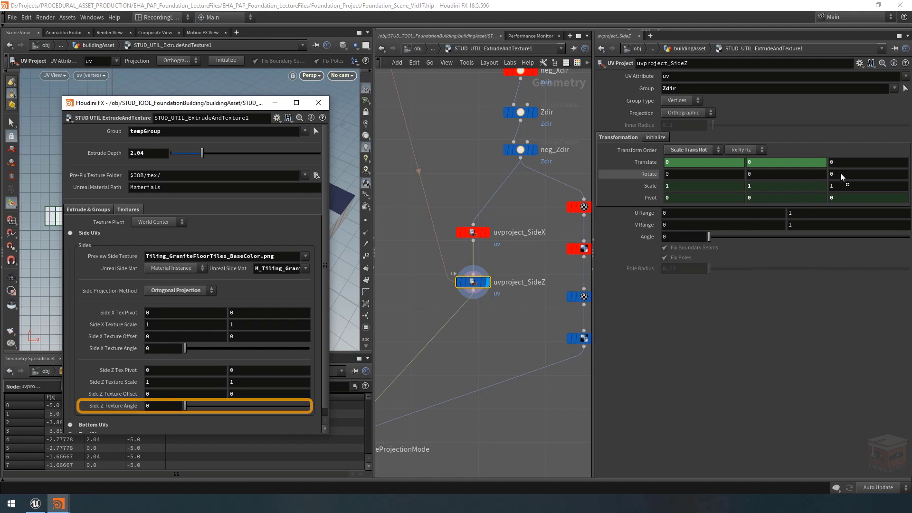
{"action": "left_click_drag", "start_coordinate": [840, 173], "coordinate": [839, 173]}
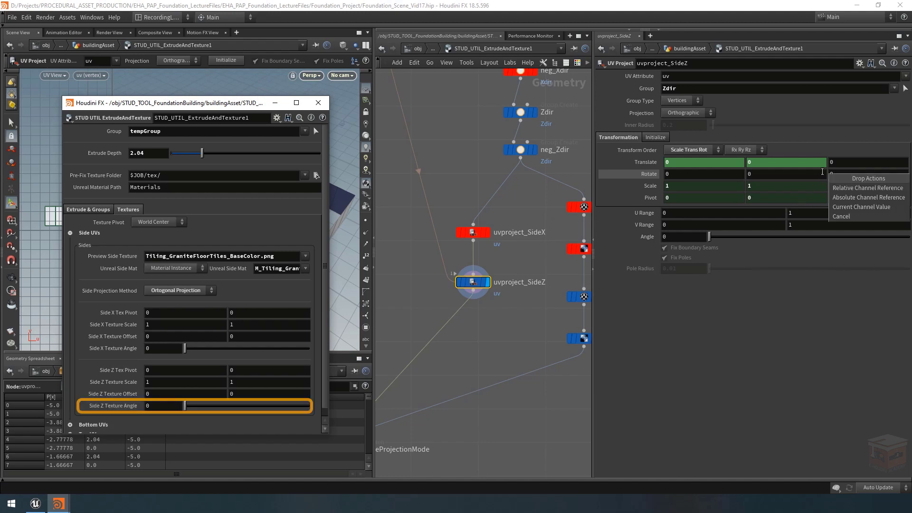
{"action": "left_click", "coordinate": [860, 187]}
{"action": "left_click", "coordinate": [651, 175]}
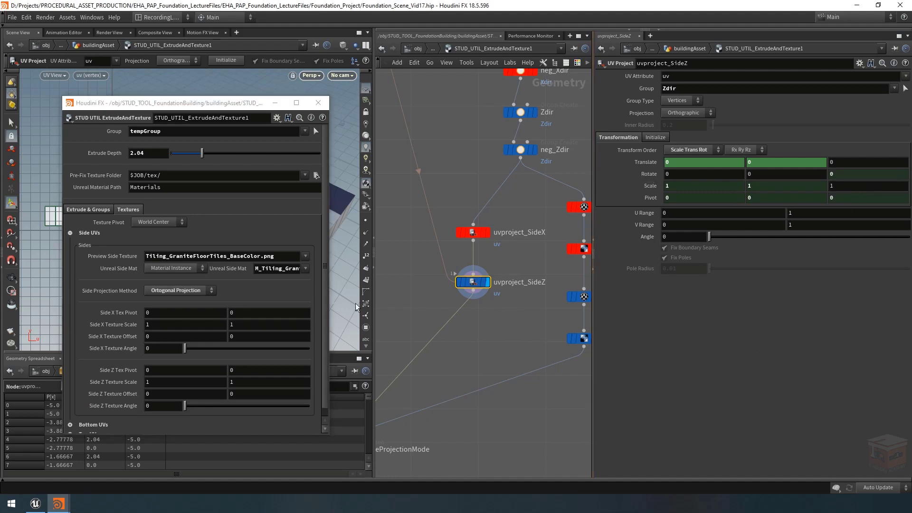
Step: Test the Side Z Texture Angle while watching the UV projection, and return it to 0
{"action": "left_click_drag", "start_coordinate": [246, 106], "coordinate": [618, 95]}
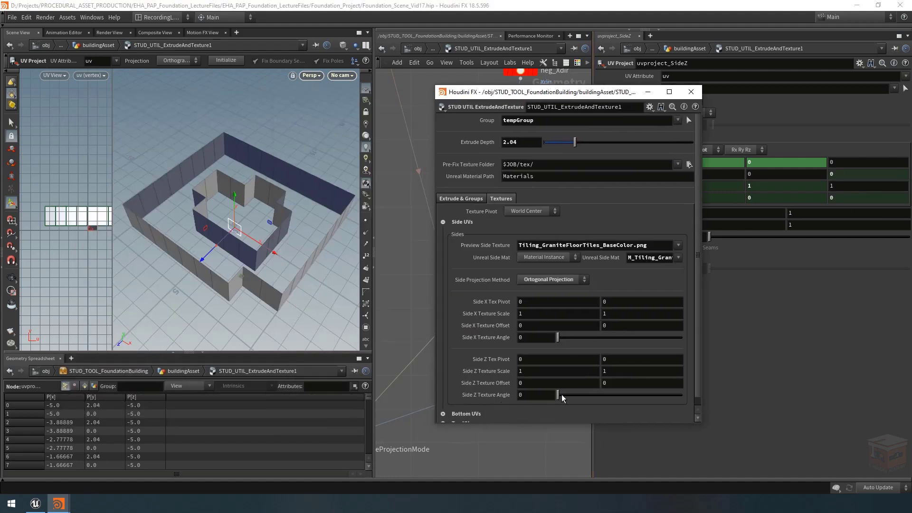
{"action": "mouse_move", "coordinate": [562, 394]}
{"action": "left_mouse_down"}
{"action": "mouse_move", "coordinate": [631, 398]}
{"action": "mouse_move", "coordinate": [556, 397]}
{"action": "left_mouse_up"}
{"action": "left_click_drag", "start_coordinate": [597, 99], "coordinate": [220, 100]}
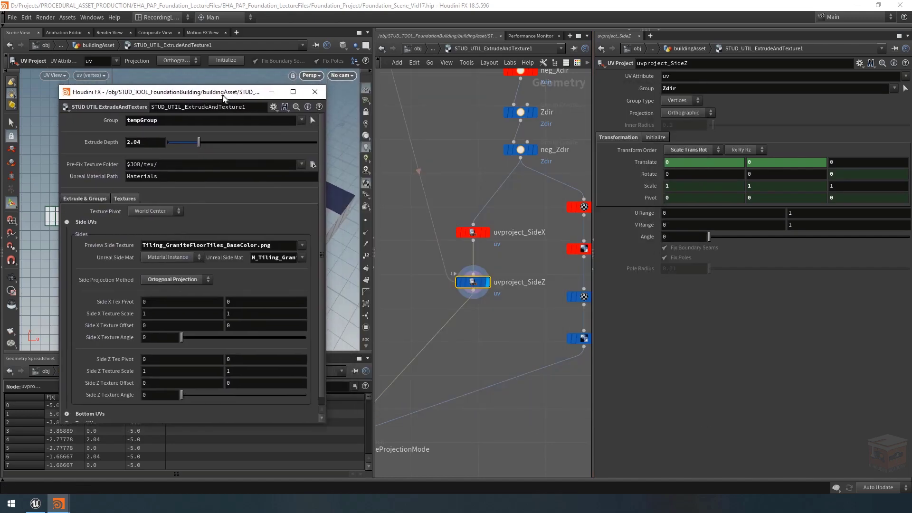
Step: Show the transform expressions of uvproject_SideZ and link its Scale X and Y to ch("../sideScaleZu") and ch("../sideScaleZv")
{"action": "left_click", "coordinate": [649, 189]}
{"action": "left_click", "coordinate": [645, 195]}
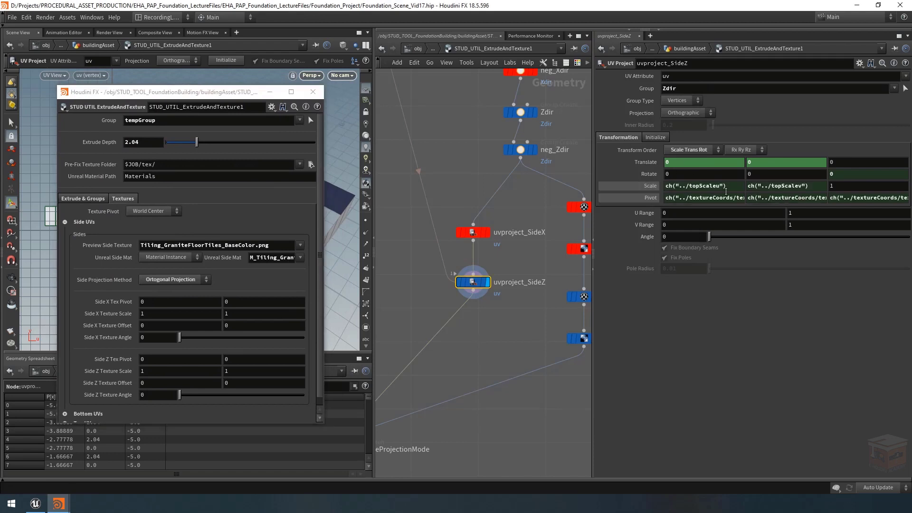
{"action": "left_click", "coordinate": [646, 160]}
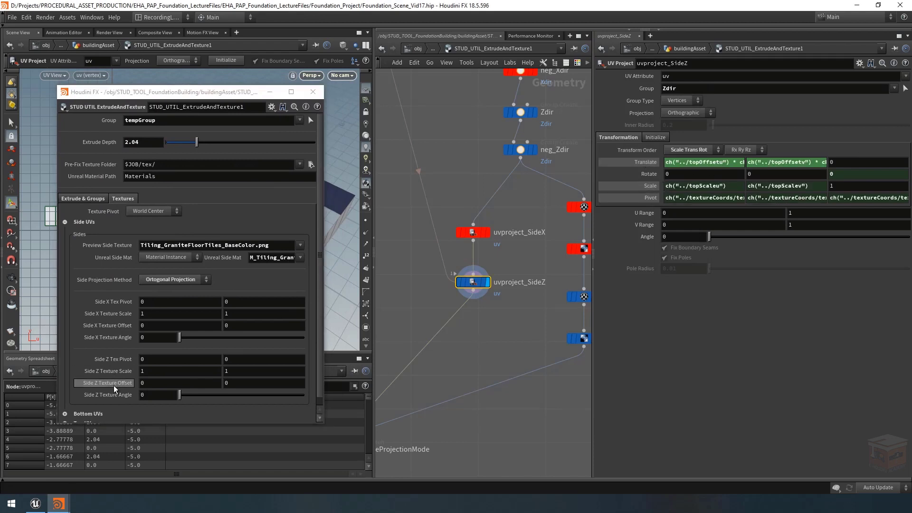
{"action": "right_click", "coordinate": [650, 185]}
{"action": "left_click", "coordinate": [691, 201]}
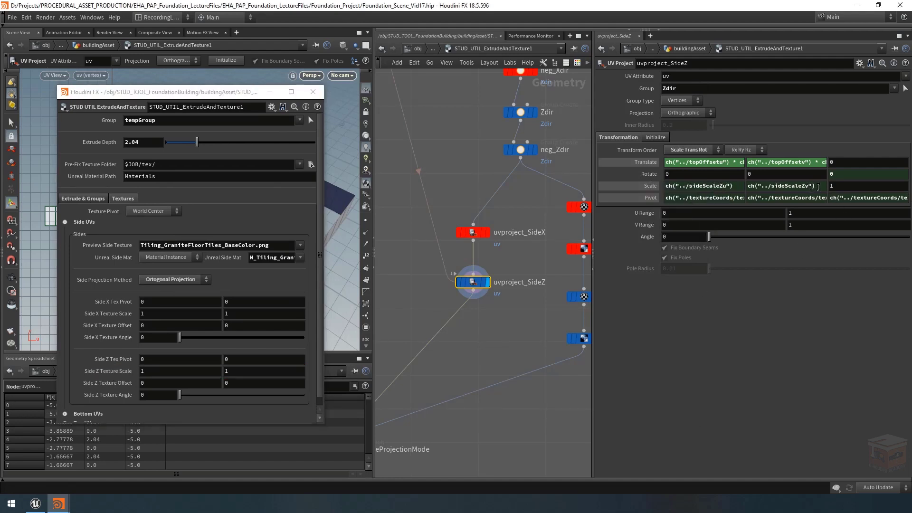
Step: Change the Translate X expression of uvproject_SideZ to ch("../sideOffsetZu") * ch("../sideScaleZu")
{"action": "left_click", "coordinate": [697, 163]}
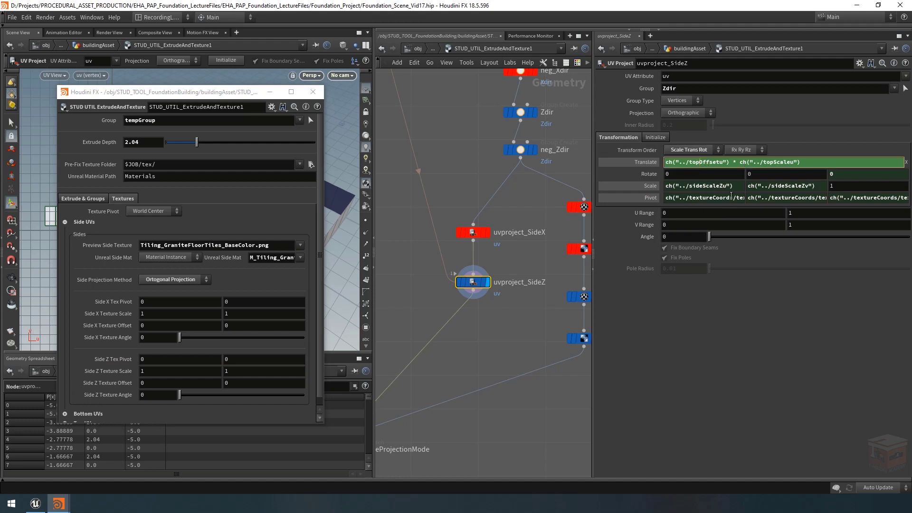
{"action": "key", "text": "BackSpace"}
{"action": "key", "text": "BackSpace"}
{"action": "key", "text": "BackSpace"}
{"action": "type", "text": "side"}
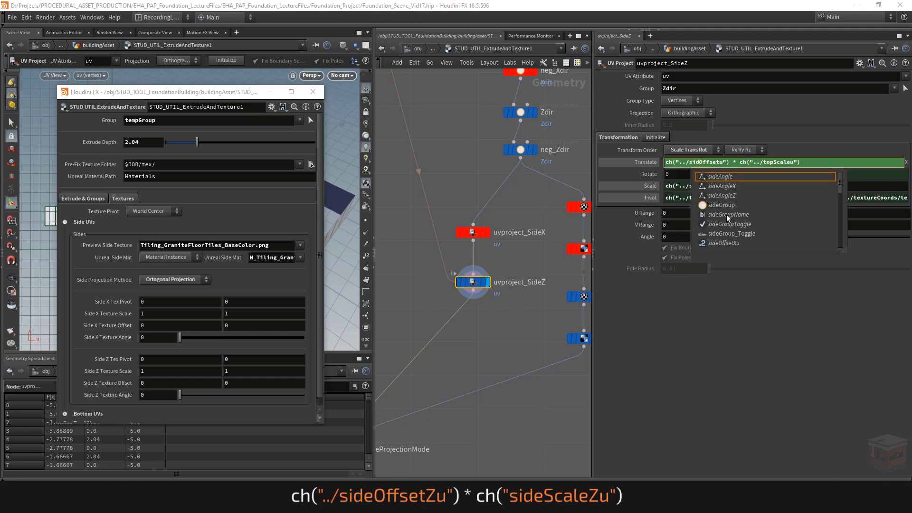
{"action": "type", "text": "Z"}
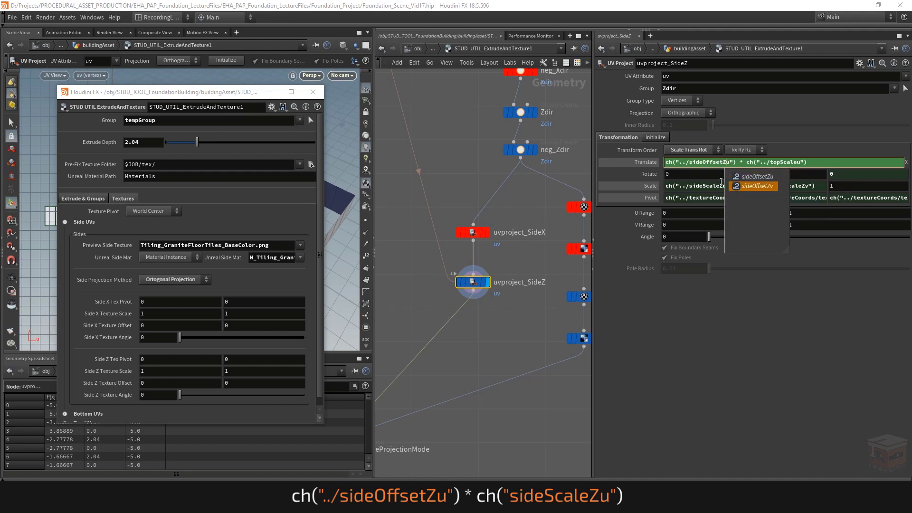
{"action": "left_click", "coordinate": [777, 162]}
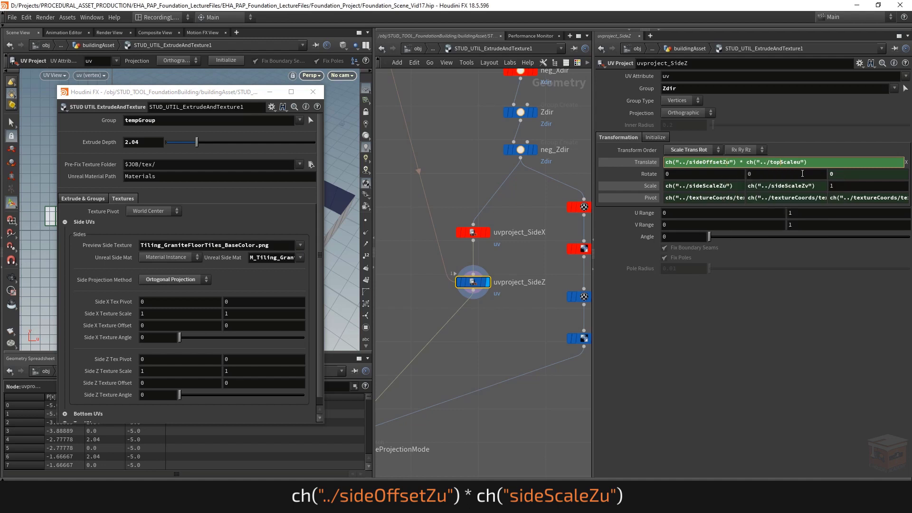
{"action": "key", "text": "BackSpace"}
{"action": "key", "text": "BackSpace"}
{"action": "key", "text": "BackSpace"}
{"action": "type", "text": "side"}
{"action": "key", "text": "Escape"}
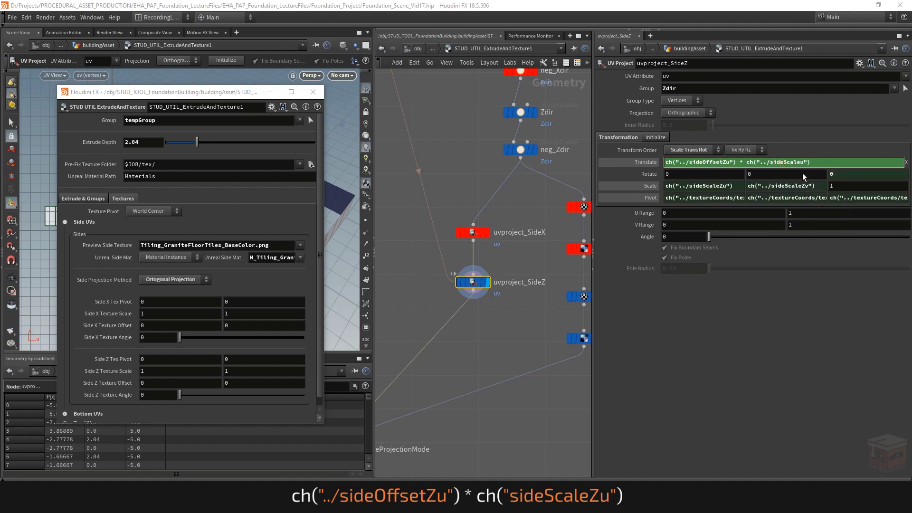
{"action": "type", "text": "Z"}
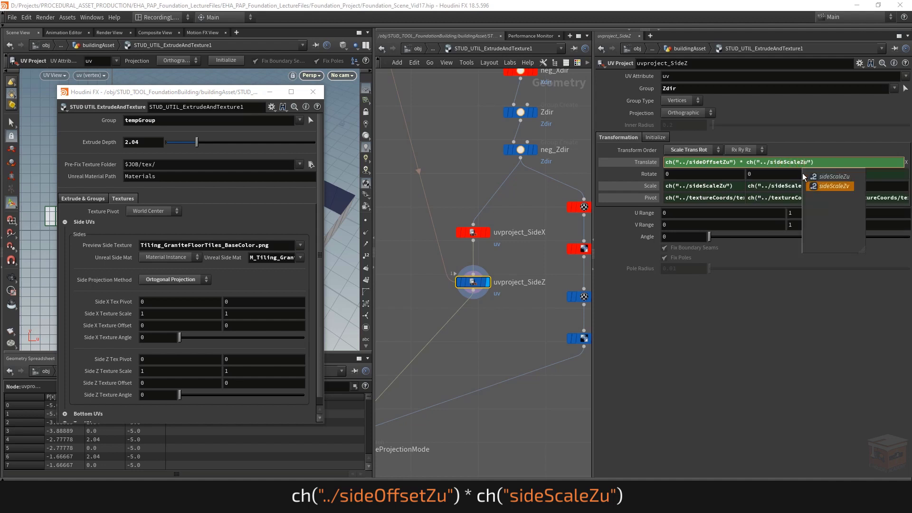
{"action": "left_click", "coordinate": [725, 318]}
Step: Change the Translate Y expression of uvproject_SideZ to ch("../sideOffsetZv") * ch("../sideScaleZv")
{"action": "left_click", "coordinate": [779, 162]}
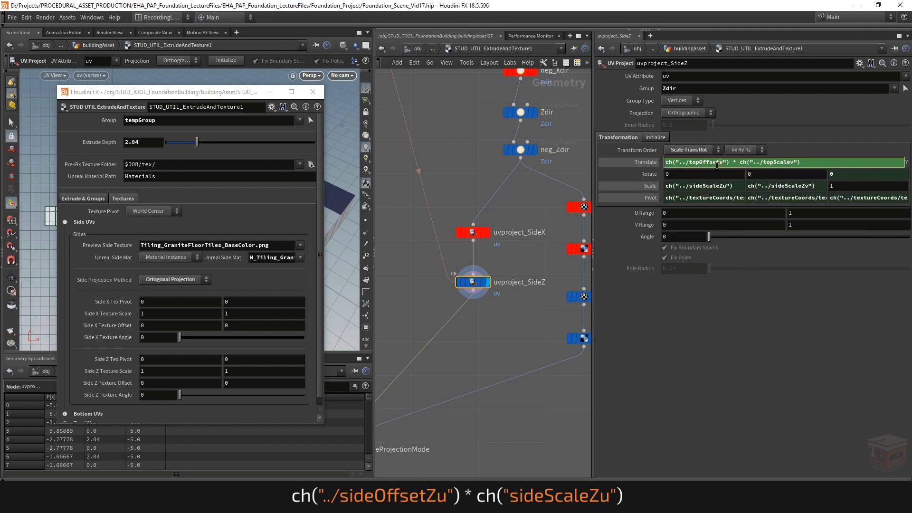
{"action": "left_click", "coordinate": [699, 161]}
{"action": "key", "text": "BackSpace"}
{"action": "key", "text": "BackSpace"}
{"action": "key", "text": "BackSpace"}
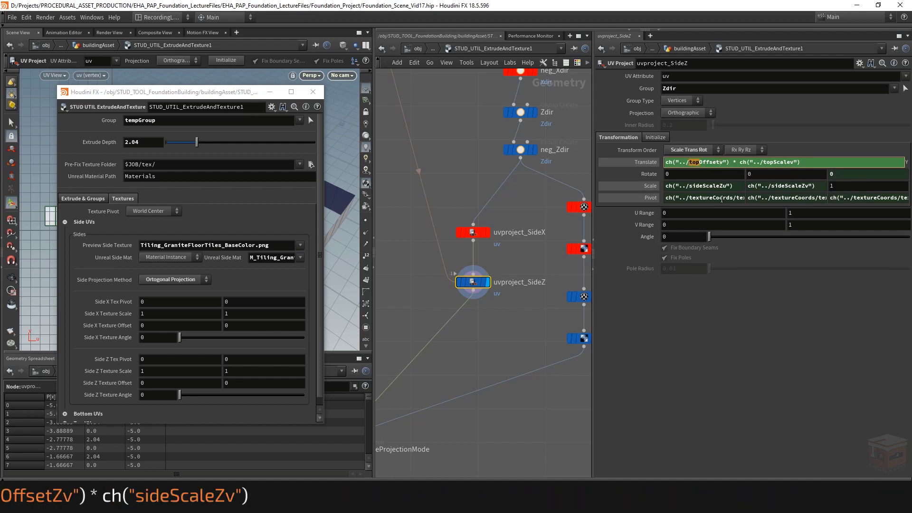
{"action": "type", "text": "sideScale"}
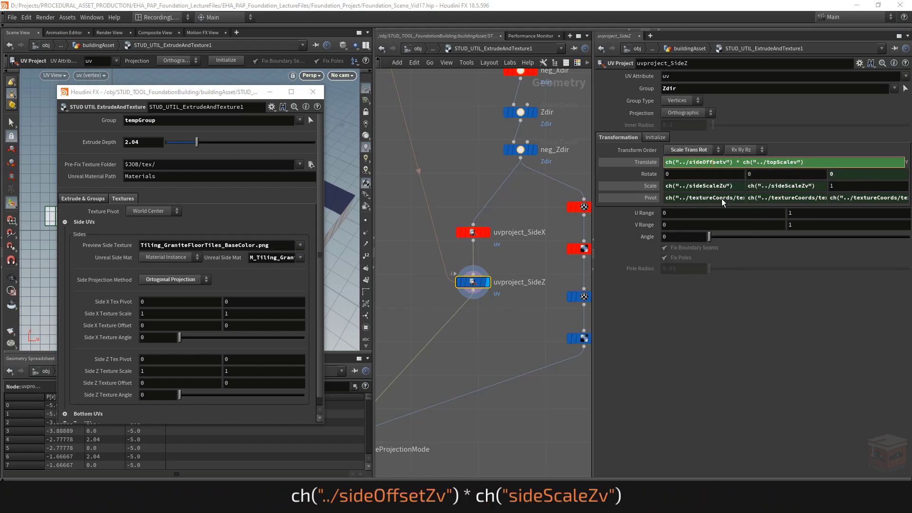
{"action": "type", "text": "Z"}
{"action": "left_click", "coordinate": [784, 364]}
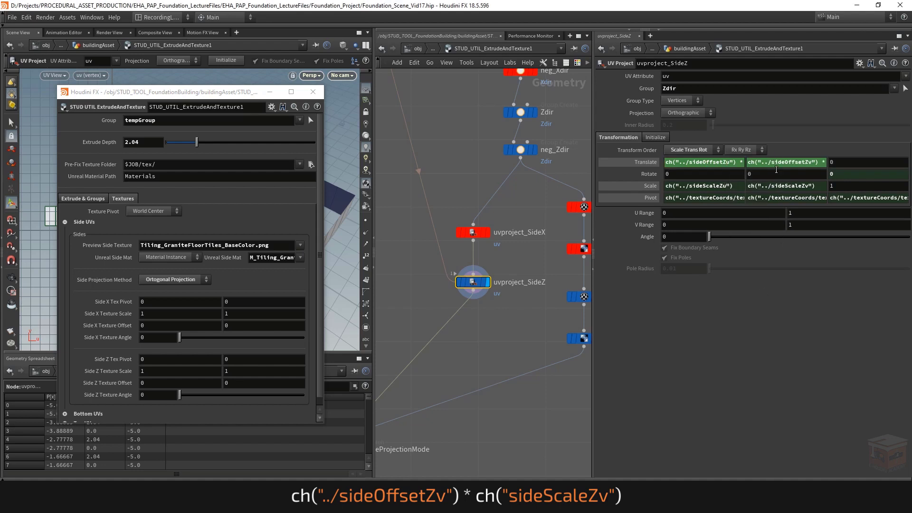
{"action": "left_click", "coordinate": [777, 162]}
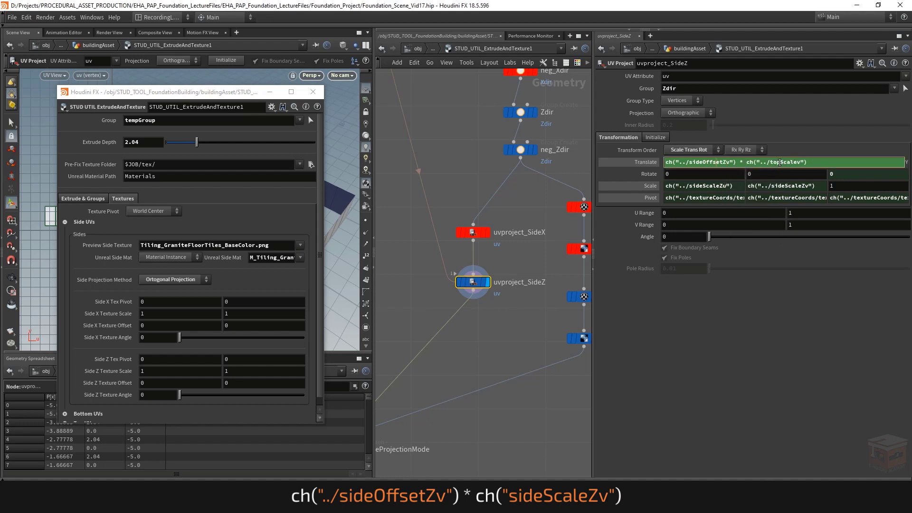
{"action": "type", "text": "side"}
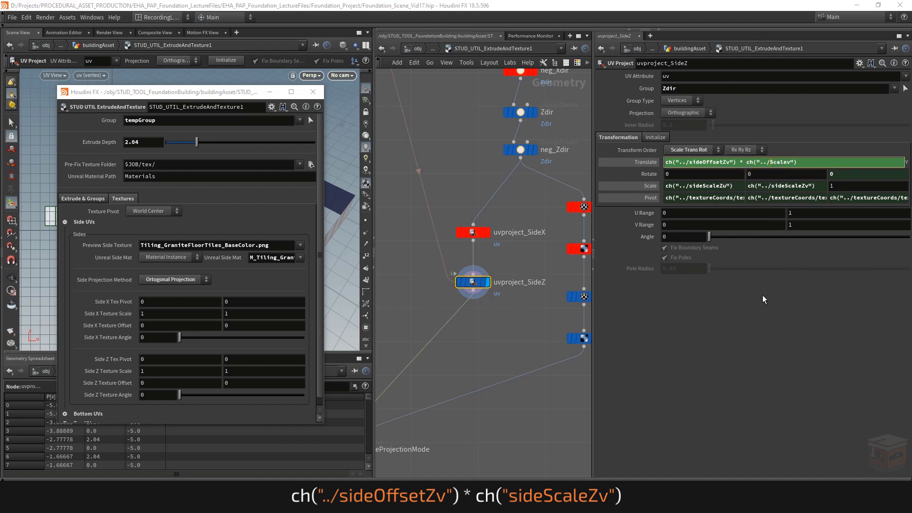
{"action": "key", "text": "Escape"}
{"action": "type", "text": "Z"}
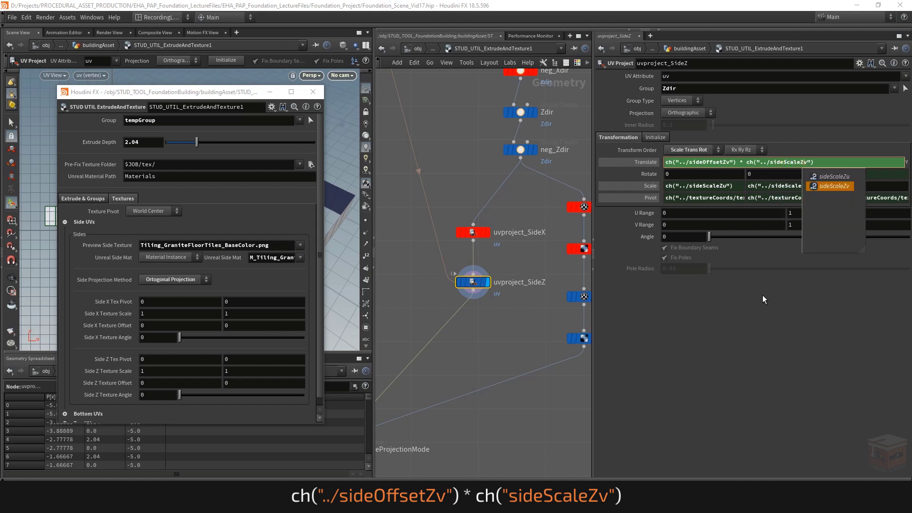
{"action": "key", "text": "Return"}
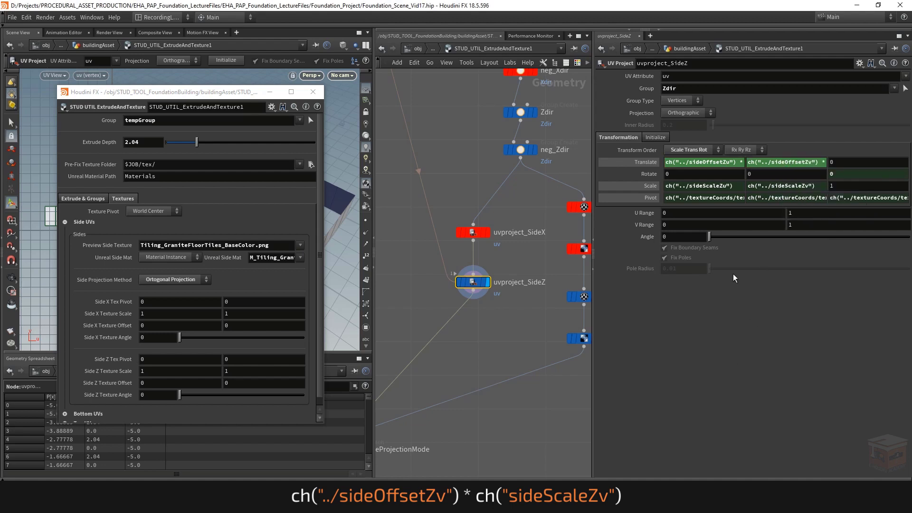
Step: Review the full Translate X and Translate Y expressions of uvproject_SideZ
{"action": "left_click", "coordinate": [720, 163]}
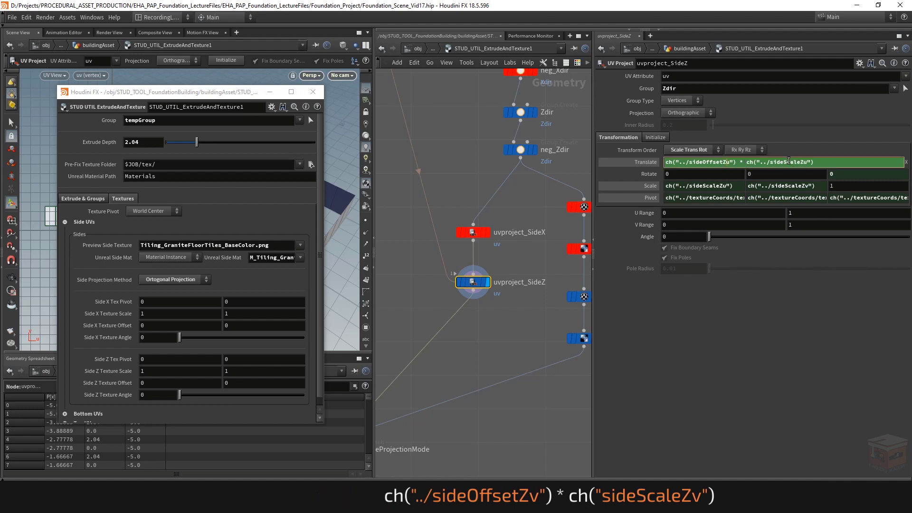
{"action": "left_click", "coordinate": [776, 300]}
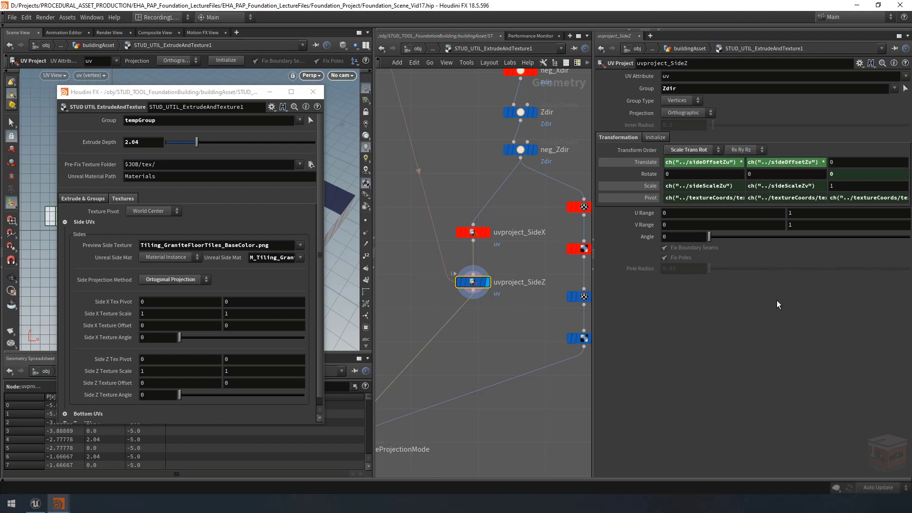
{"action": "left_click", "coordinate": [814, 161]}
{"action": "left_click", "coordinate": [800, 274]}
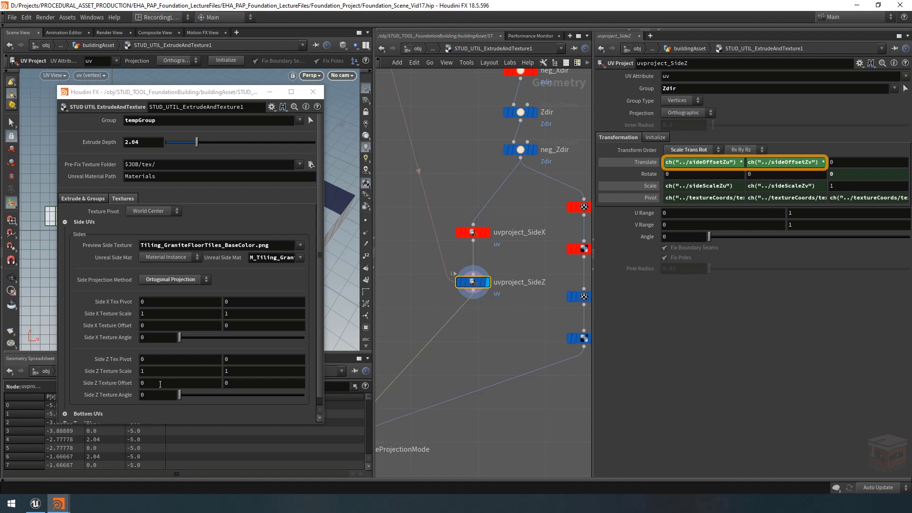
Step: Test the evaluated Translate values of uvproject_SideZ with different Side Z Texture Offset and Scale values, and undo the test values
{"action": "left_click", "coordinate": [649, 161]}
{"action": "middle_click_drag", "start_coordinate": [151, 381], "coordinate": [318, 394]}
{"action": "key", "text": "ctrl+z"}
{"action": "key", "text": "ctrl+z"}
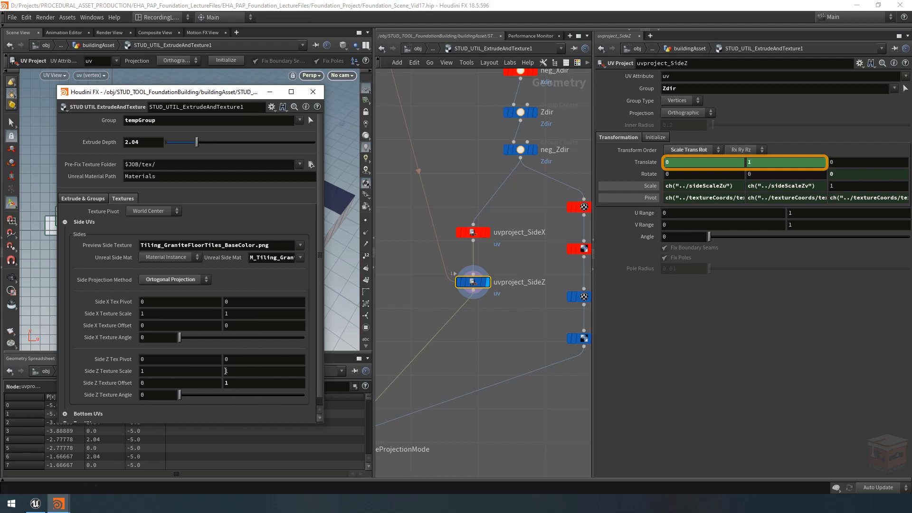
{"action": "middle_click_drag", "start_coordinate": [241, 366], "coordinate": [242, 385]}
{"action": "key", "text": "ctrl+z"}
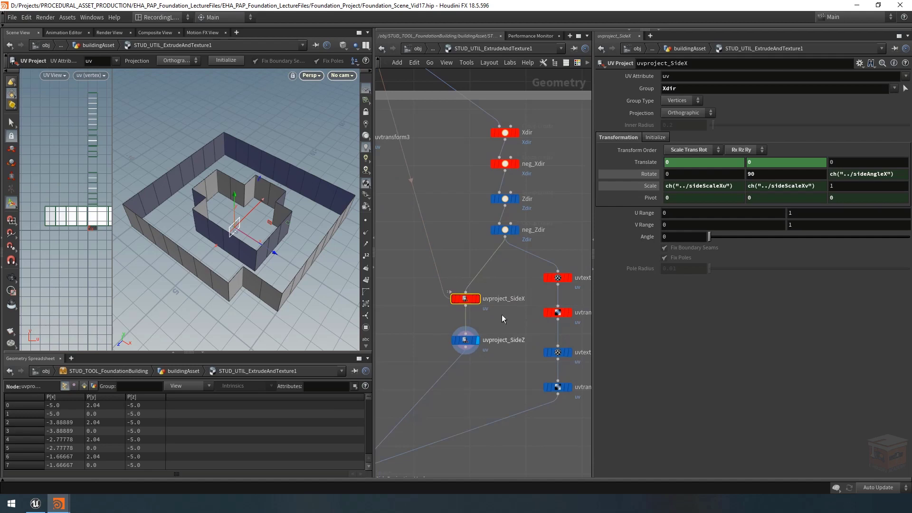
Step: Display the output of uvquickshade_TEMP2 to preview the side texture on the building walls
{"action": "scroll", "coordinate": [496, 340], "scroll_direction": "down", "scroll_amount": 2}
{"action": "middle_click_drag", "start_coordinate": [458, 378], "coordinate": [519, 272]}
{"action": "scroll", "coordinate": [489, 372], "scroll_direction": "up", "scroll_amount": 3}
{"action": "left_click", "coordinate": [479, 391]}
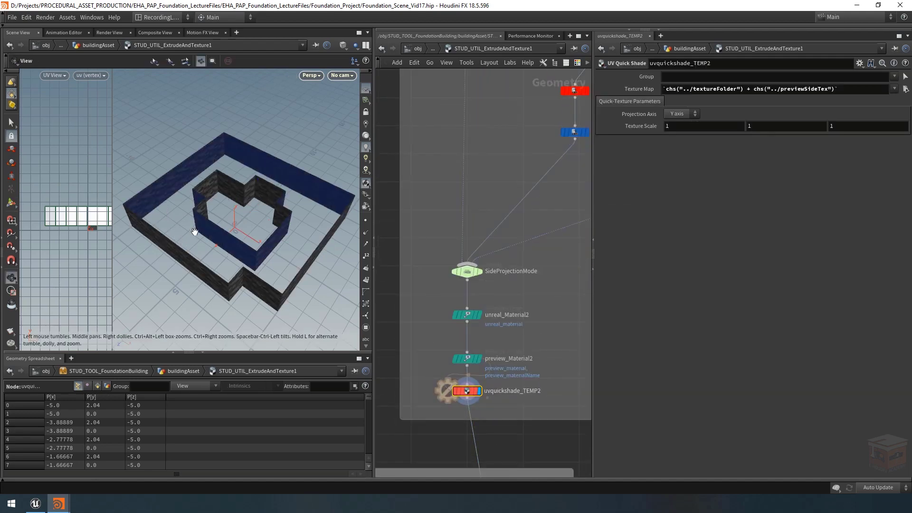
{"action": "mouse_move", "coordinate": [193, 230]}
{"action": "left_mouse_down", "text": "alt"}
{"action": "mouse_move", "coordinate": [174, 209]}
{"action": "mouse_move", "coordinate": [195, 224]}
{"action": "left_mouse_up", "text": "alt"}
{"action": "scroll", "coordinate": [195, 223], "scroll_direction": "down", "scroll_amount": 2}
Step: Select the SideProjectionMode switch and check its Select Input against the textured walls
{"action": "left_click", "coordinate": [479, 272]}
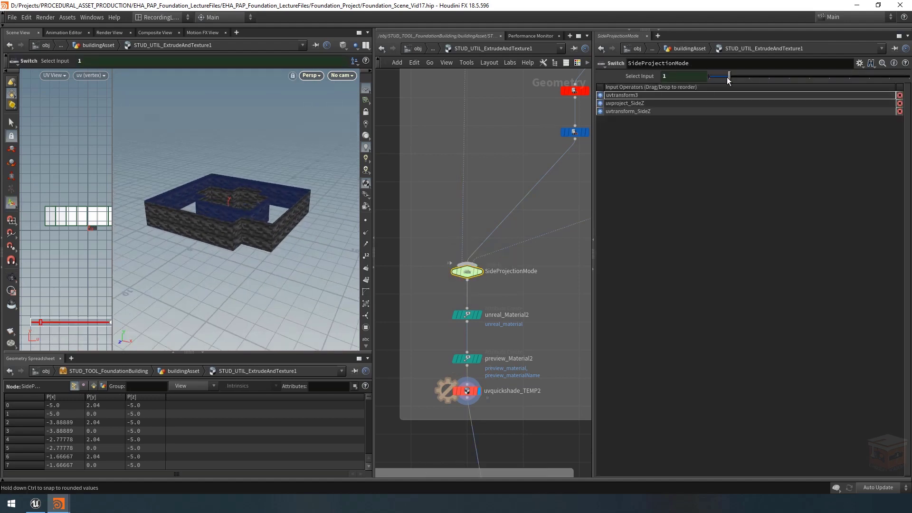
{"action": "left_click_drag", "start_coordinate": [718, 78], "coordinate": [726, 76]}
{"action": "left_click_drag", "start_coordinate": [250, 198], "coordinate": [252, 205], "text": "alt"}
{"action": "key", "text": "Return"}
{"action": "middle_click_drag", "start_coordinate": [518, 237], "coordinate": [471, 265]}
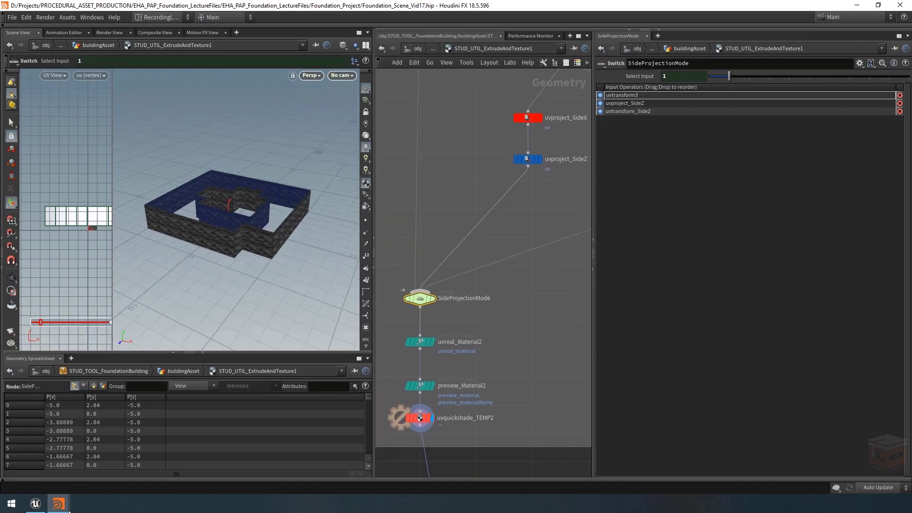
Step: Bring up the floating parameter window of STUD_UTIL_ExtrudeAndTexture1, place it clear of the 3D view and inspect the textured walls
{"action": "mouse_move", "coordinate": [58, 504]}
{"action": "left_click", "coordinate": [148, 459]}
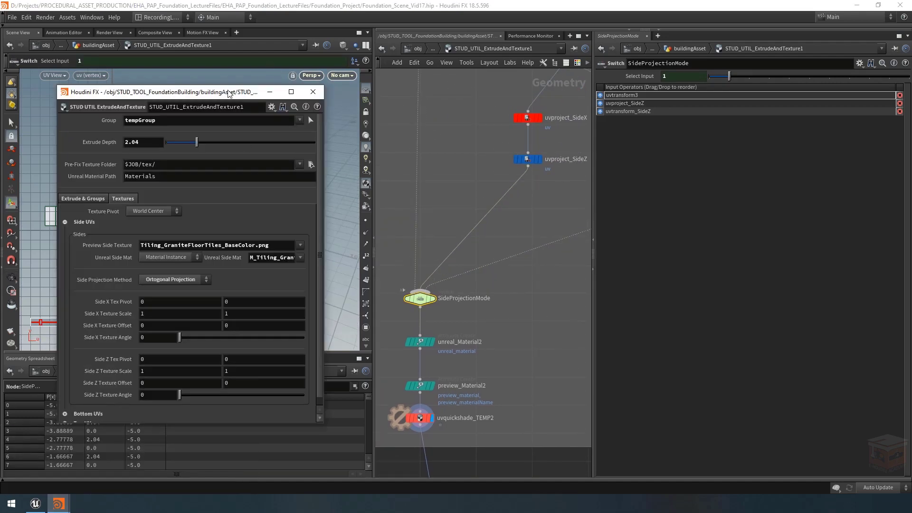
{"action": "left_click_drag", "start_coordinate": [228, 93], "coordinate": [779, 153]}
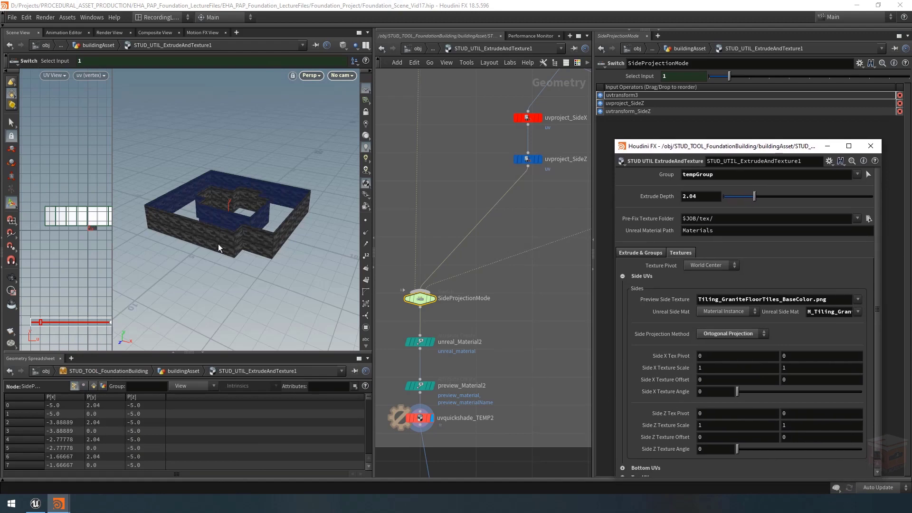
{"action": "right_click_drag", "start_coordinate": [218, 249], "coordinate": [259, 236], "text": "alt"}
{"action": "left_click_drag", "start_coordinate": [258, 236], "coordinate": [261, 224], "text": "alt"}
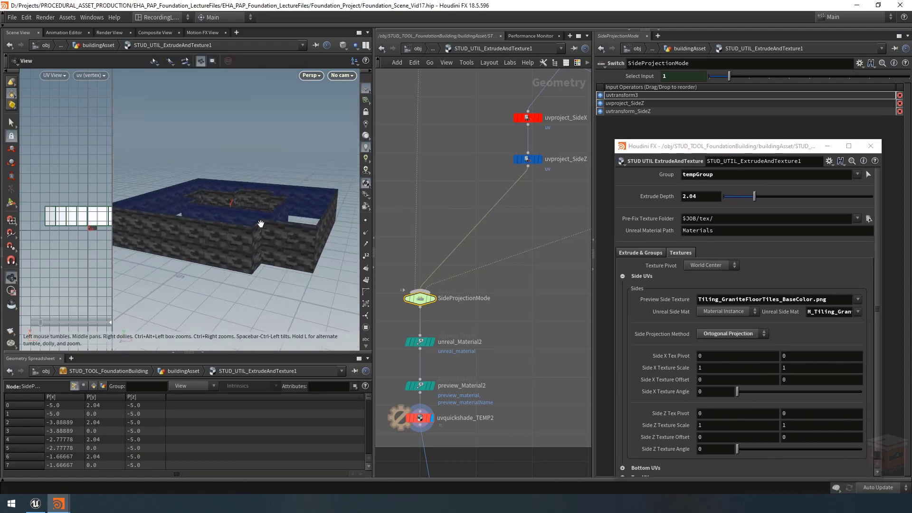
{"action": "right_click_drag", "start_coordinate": [261, 223], "coordinate": [234, 240], "text": "alt"}
Step: Try Concrete Panels 4 as the Preview Side Texture, restore Granite Floor Tiles and inspect the walls
{"action": "left_click", "coordinate": [857, 304]}
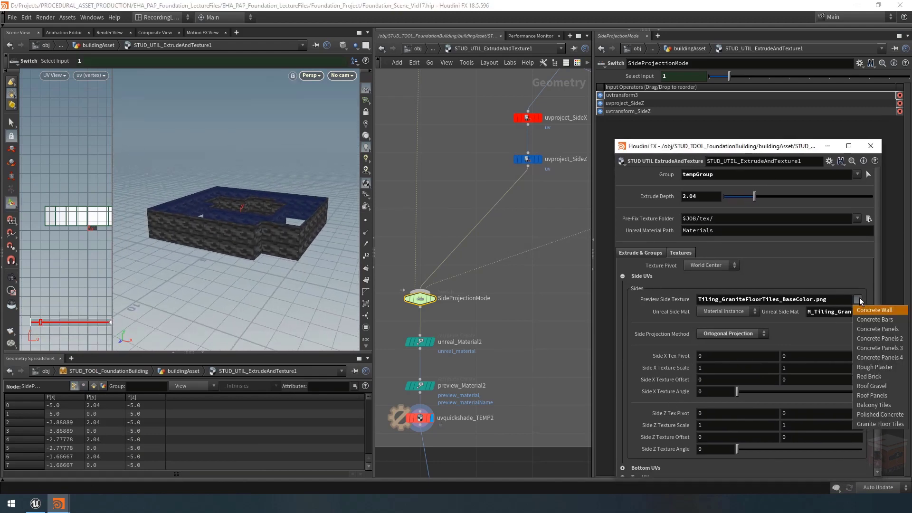
{"action": "left_click", "coordinate": [872, 357]}
{"action": "left_click", "coordinate": [860, 306]}
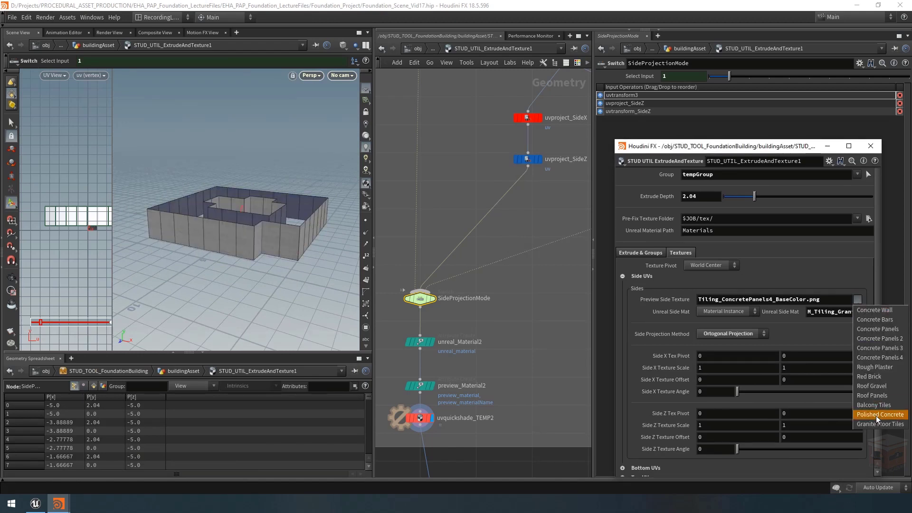
{"action": "left_click", "coordinate": [873, 414]}
{"action": "key", "text": "Escape"}
{"action": "right_click_drag", "start_coordinate": [230, 221], "coordinate": [262, 226], "text": "alt"}
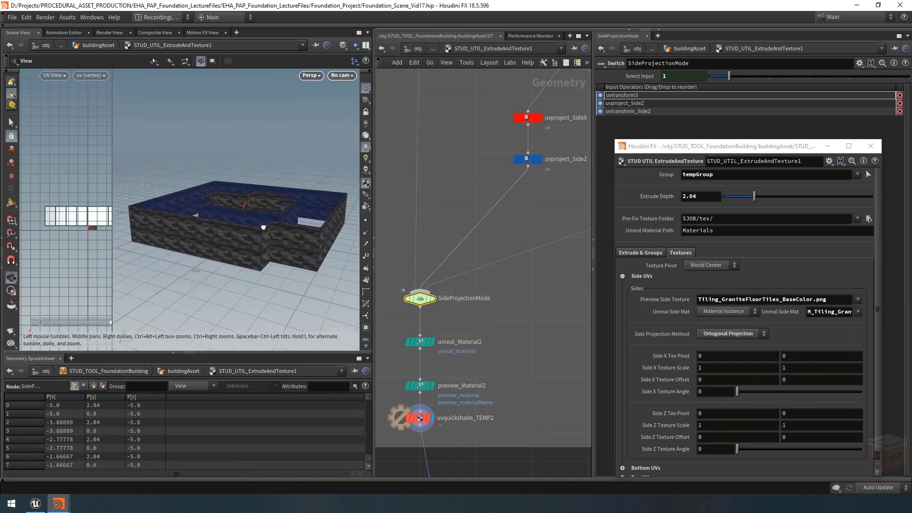
{"action": "left_click_drag", "start_coordinate": [262, 226], "coordinate": [264, 238], "text": "alt"}
Step: Set the Side X Texture Scale to 1.2 and the Side Z Texture Scale to 1.6 on both axes
{"action": "left_click", "coordinate": [744, 333]}
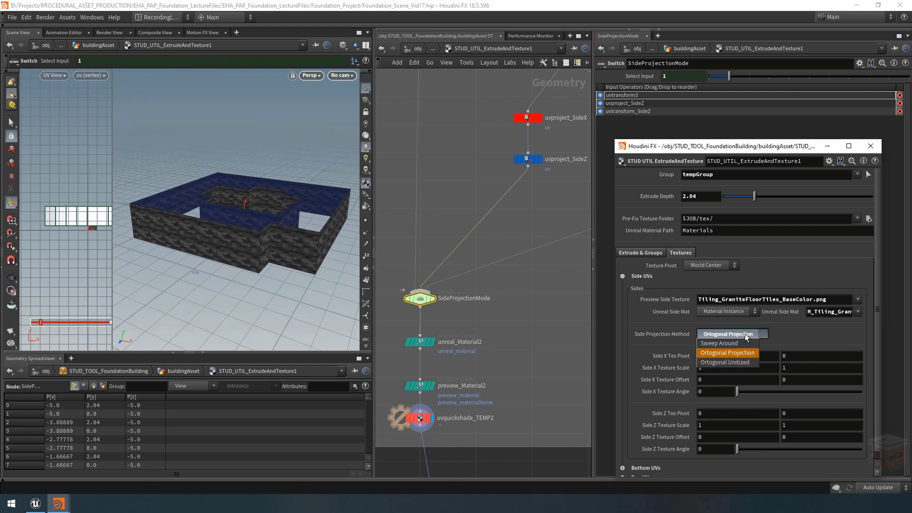
{"action": "left_click", "coordinate": [744, 333]}
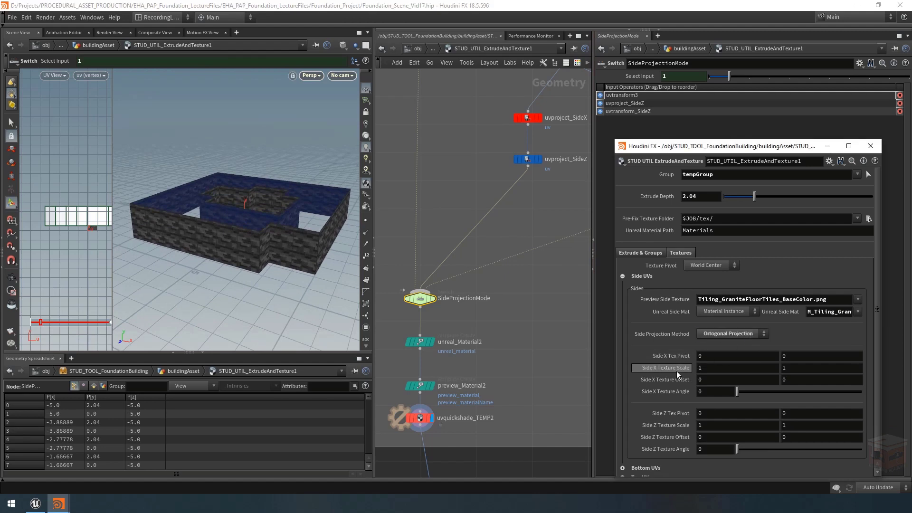
{"action": "middle_click", "coordinate": [679, 369]}
{"action": "middle_click_drag", "start_coordinate": [679, 369], "coordinate": [698, 369]}
{"action": "left_click_drag", "start_coordinate": [247, 223], "coordinate": [231, 213]}
{"action": "middle_click_drag", "start_coordinate": [231, 214], "coordinate": [197, 216], "text": "alt"}
{"action": "middle_click_drag", "start_coordinate": [672, 369], "coordinate": [670, 363]}
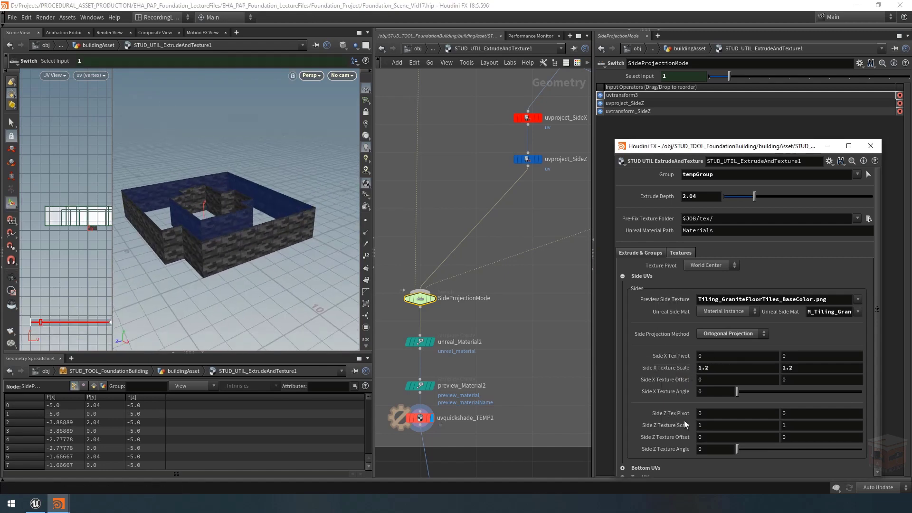
{"action": "middle_click_drag", "start_coordinate": [673, 425], "coordinate": [711, 425]}
{"action": "left_click_drag", "start_coordinate": [229, 297], "coordinate": [254, 269], "text": "alt"}
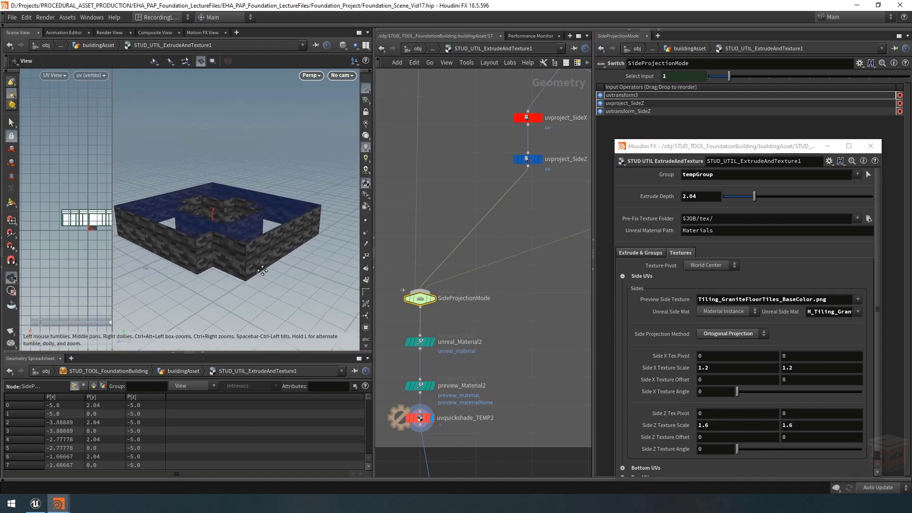
Step: Test a Side X Texture Offset of -1 on both axes against the walls, and reset both values to 0
{"action": "mouse_move", "coordinate": [674, 380]}
{"action": "middle_mouse_down"}
{"action": "mouse_move", "coordinate": [728, 371]}
{"action": "mouse_move", "coordinate": [669, 372]}
{"action": "middle_mouse_up"}
{"action": "right_click", "coordinate": [244, 254]}
{"action": "left_click", "coordinate": [292, 242]}
{"action": "right_click_drag", "start_coordinate": [291, 243], "coordinate": [368, 252], "text": "alt"}
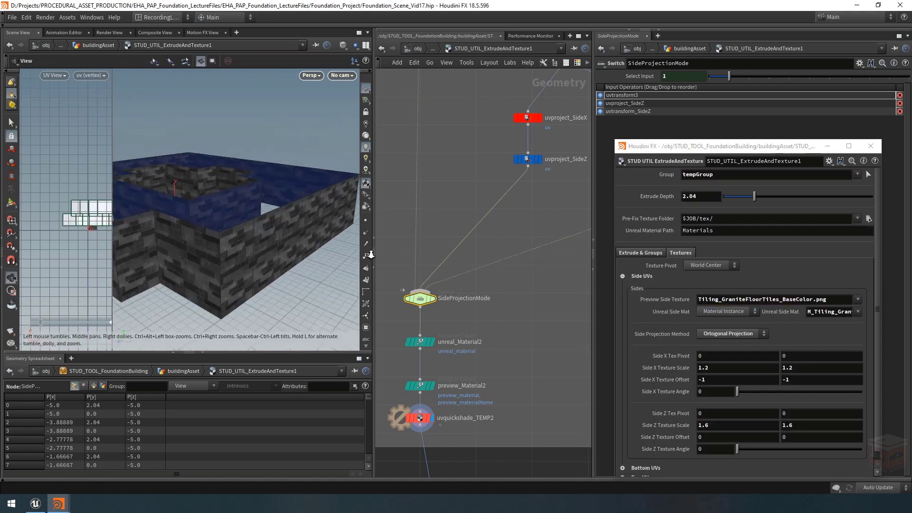
{"action": "left_click_drag", "start_coordinate": [369, 252], "coordinate": [288, 250], "text": "alt"}
{"action": "double_click", "coordinate": [725, 380]}
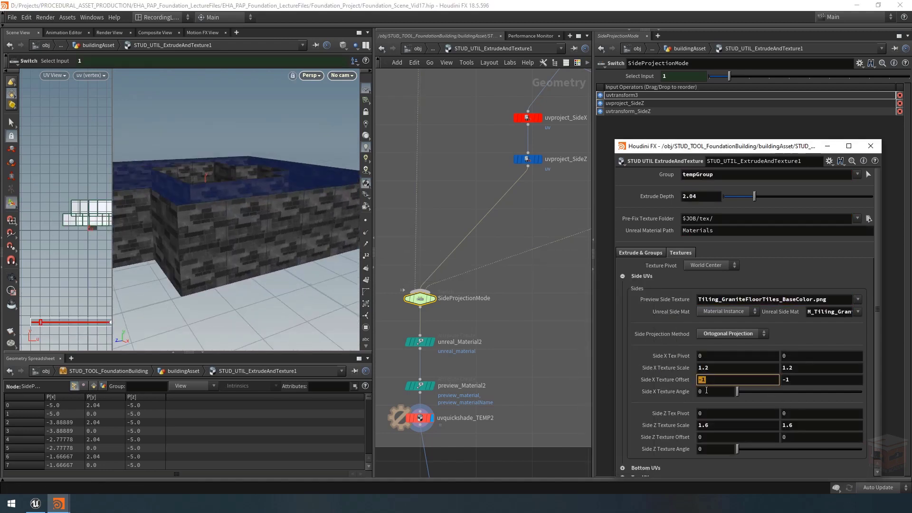
{"action": "type", "text": "0"}
{"action": "key", "text": "Return"}
{"action": "double_click", "coordinate": [778, 380]}
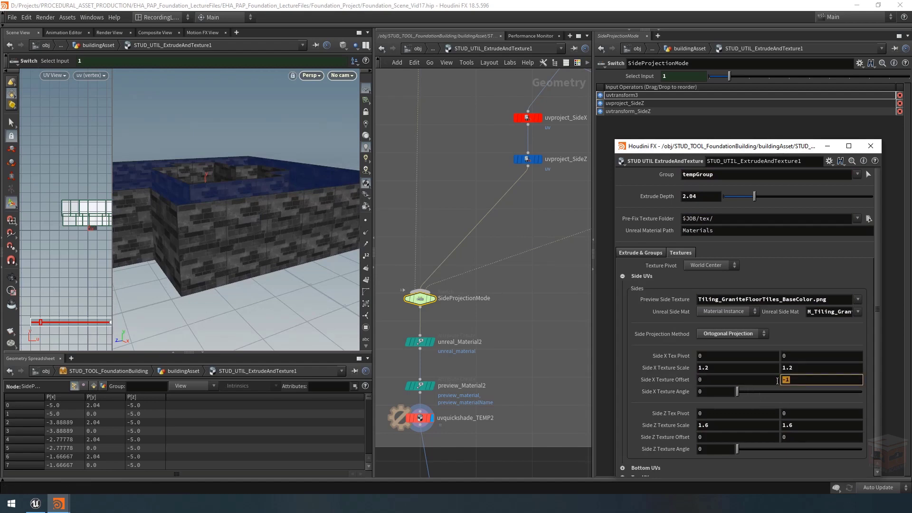
{"action": "type", "text": "0"}
{"action": "key", "text": "Return"}
Step: Test the second Side X Texture Offset value at 1 and 0.36, and reset it to 0
{"action": "double_click", "coordinate": [801, 380]}
{"action": "type", "text": "1"}
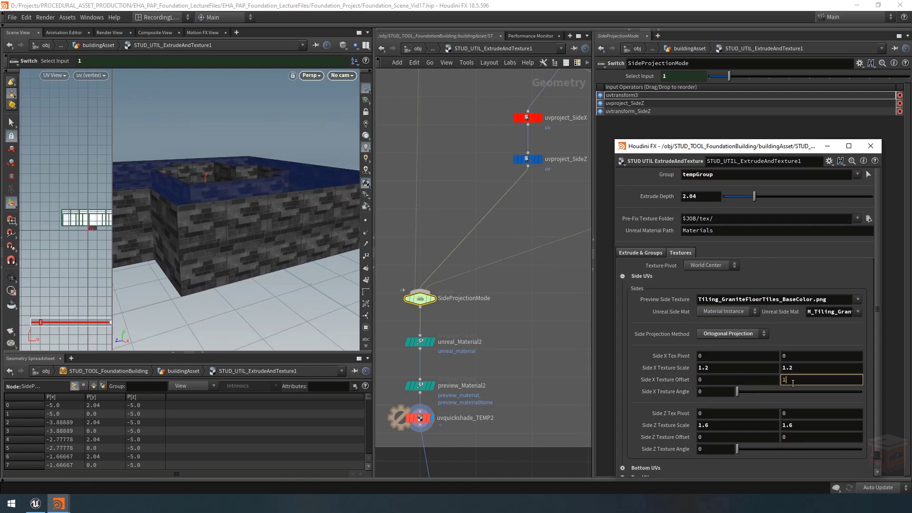
{"action": "key", "text": "Return"}
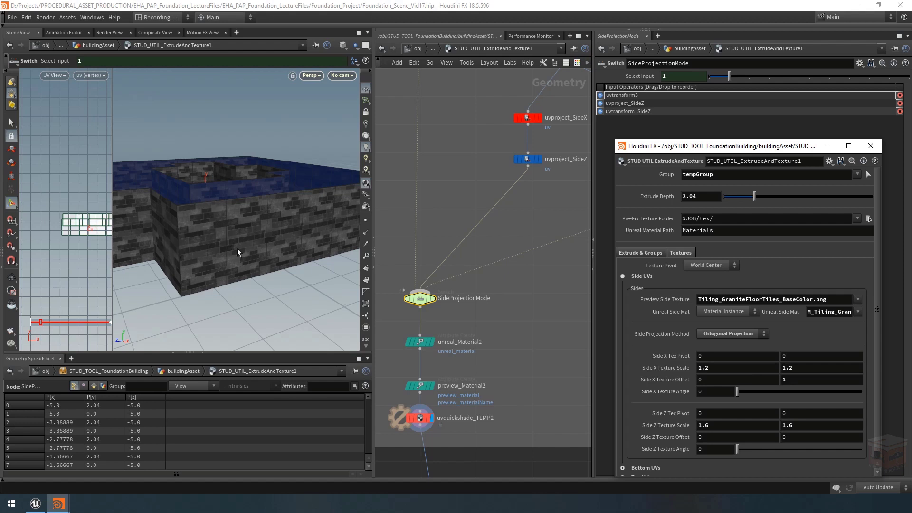
{"action": "middle_click_drag", "start_coordinate": [793, 380], "coordinate": [881, 376]}
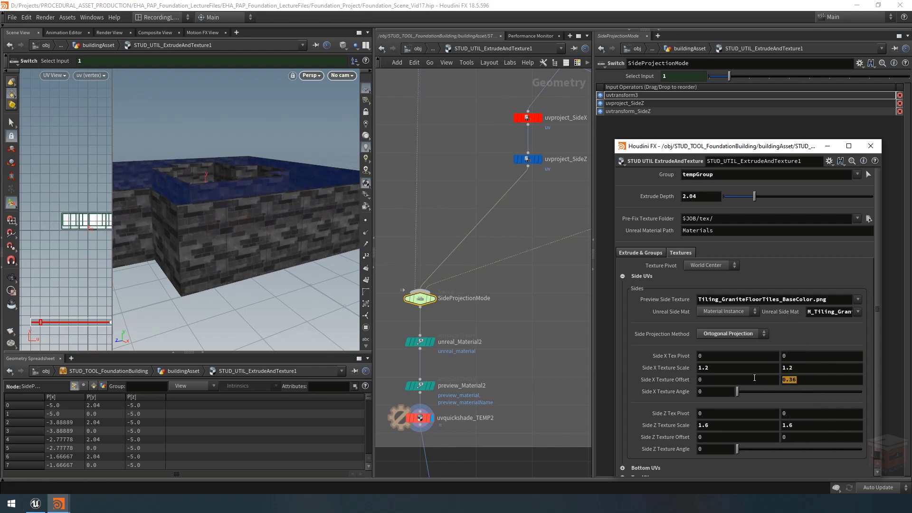
{"action": "type", "text": "0"}
{"action": "key", "text": "Return"}
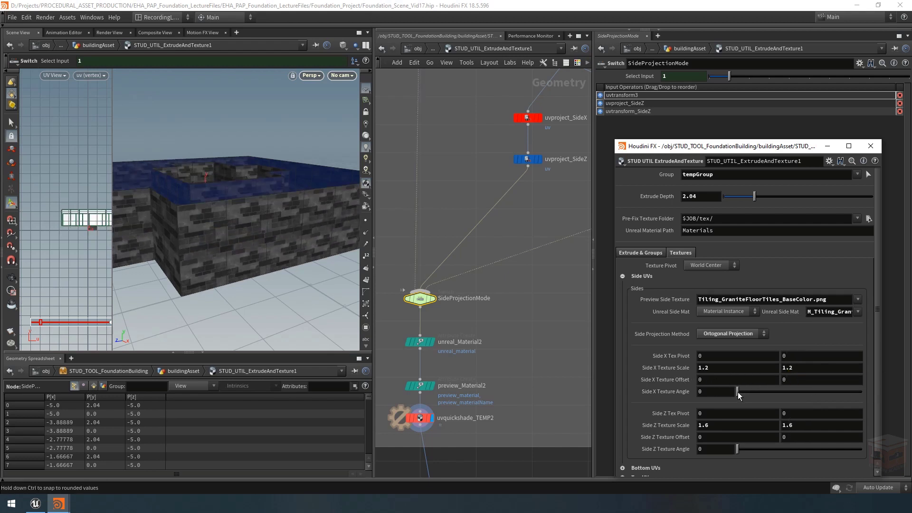
Step: Set the Texture Pivot to Object Corner and both Side Z Texture Offset values to -1, trying out the side texture angles
{"action": "mouse_move", "coordinate": [739, 395]}
{"action": "left_mouse_down"}
{"action": "mouse_move", "coordinate": [767, 393]}
{"action": "mouse_move", "coordinate": [729, 393]}
{"action": "mouse_move", "coordinate": [765, 393]}
{"action": "mouse_move", "coordinate": [737, 393]}
{"action": "left_mouse_up"}
{"action": "left_click", "coordinate": [712, 265]}
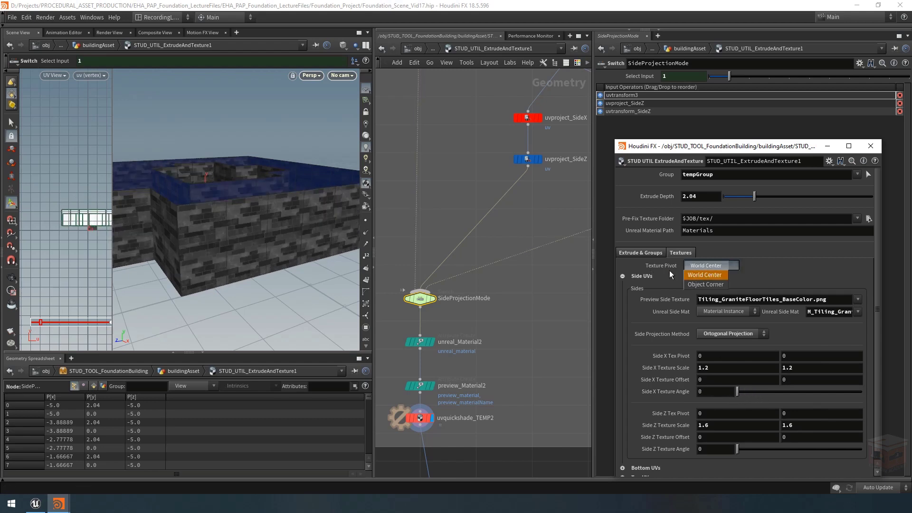
{"action": "left_click", "coordinate": [705, 284]}
{"action": "mouse_move", "coordinate": [738, 395]}
{"action": "left_mouse_down"}
{"action": "mouse_move", "coordinate": [764, 393]}
{"action": "mouse_move", "coordinate": [726, 392]}
{"action": "mouse_move", "coordinate": [736, 393]}
{"action": "left_mouse_up"}
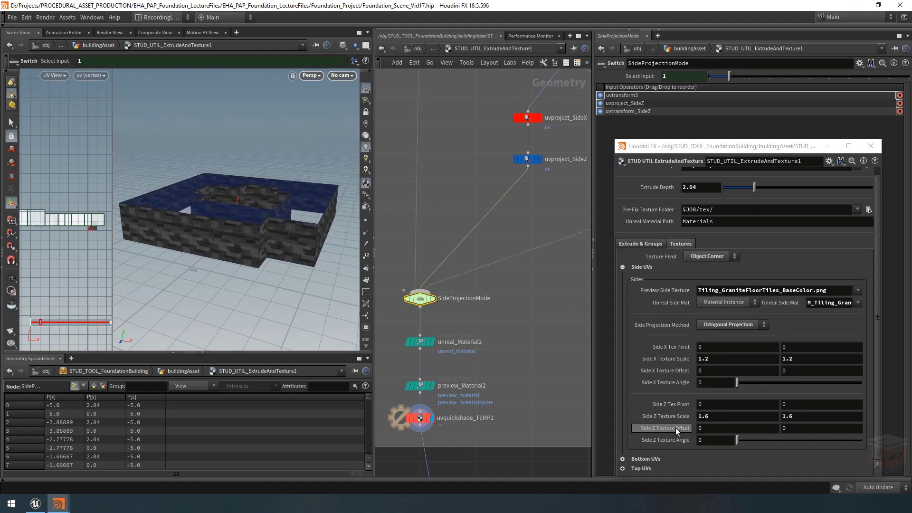
{"action": "middle_click_drag", "start_coordinate": [682, 430], "coordinate": [579, 437]}
{"action": "left_click_drag", "start_coordinate": [741, 443], "coordinate": [712, 444]}
Step: Locate the uvtexture and uvtransform branch and set the Side Projection Method to Ortogonal Unitized to check it on the walls
{"action": "right_click_drag", "start_coordinate": [495, 375], "coordinate": [517, 340]}
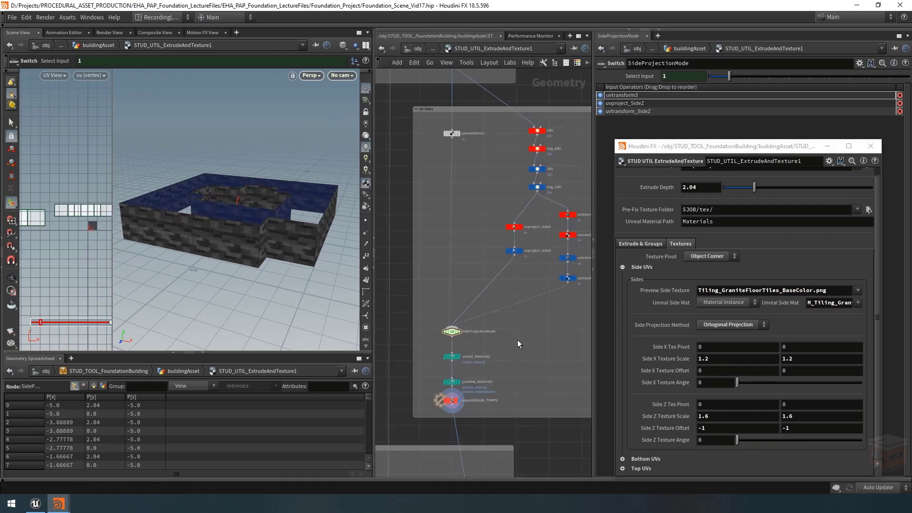
{"action": "middle_click_drag", "start_coordinate": [515, 329], "coordinate": [435, 365]}
{"action": "left_click_drag", "start_coordinate": [513, 227], "coordinate": [452, 353]}
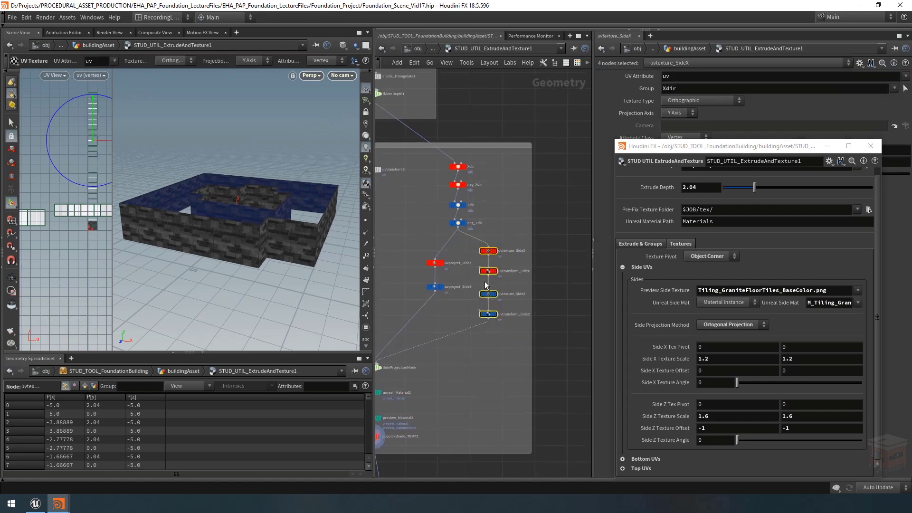
{"action": "left_click", "coordinate": [505, 239]}
{"action": "scroll", "coordinate": [503, 234], "scroll_direction": "up", "scroll_amount": 1}
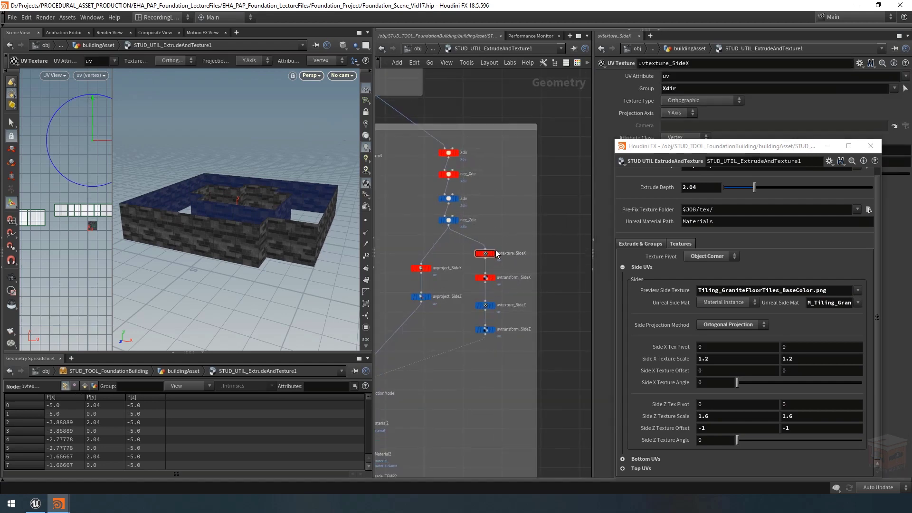
{"action": "left_click", "coordinate": [731, 324]}
{"action": "left_click", "coordinate": [715, 338]}
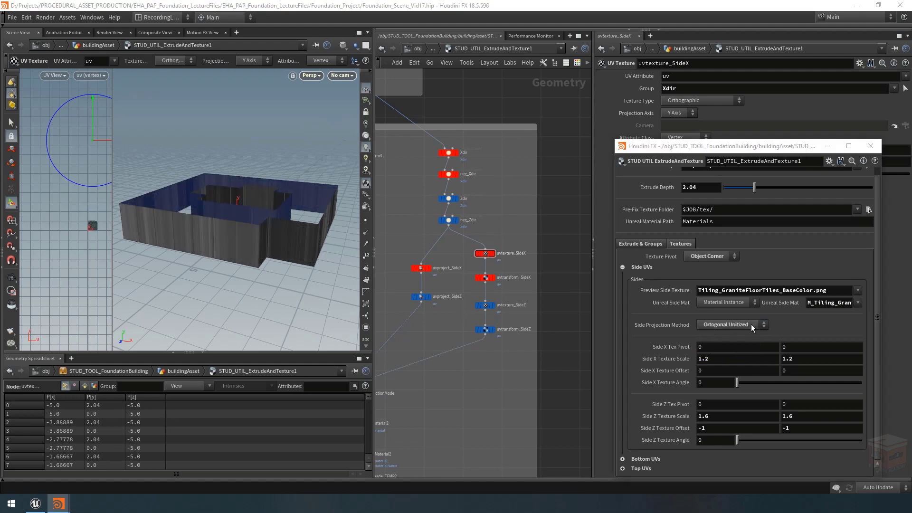
{"action": "scroll", "coordinate": [509, 258], "scroll_direction": "up", "scroll_amount": 1}
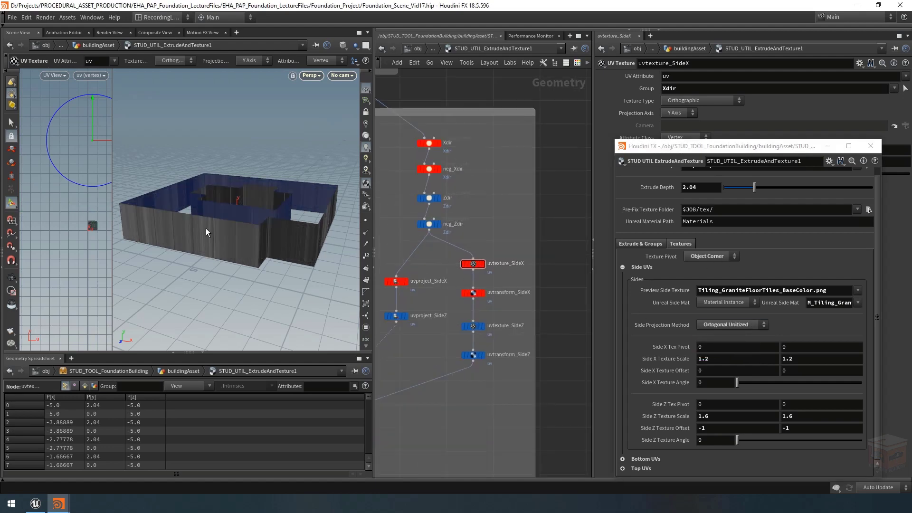
{"action": "left_click_drag", "start_coordinate": [277, 201], "coordinate": [245, 238], "text": "alt"}
Step: Set the Projection Axis of uvtexture_SideX to X Axis and check the walls, with the asset's parameter window minimized
{"action": "left_click_drag", "start_coordinate": [497, 243], "coordinate": [468, 269]}
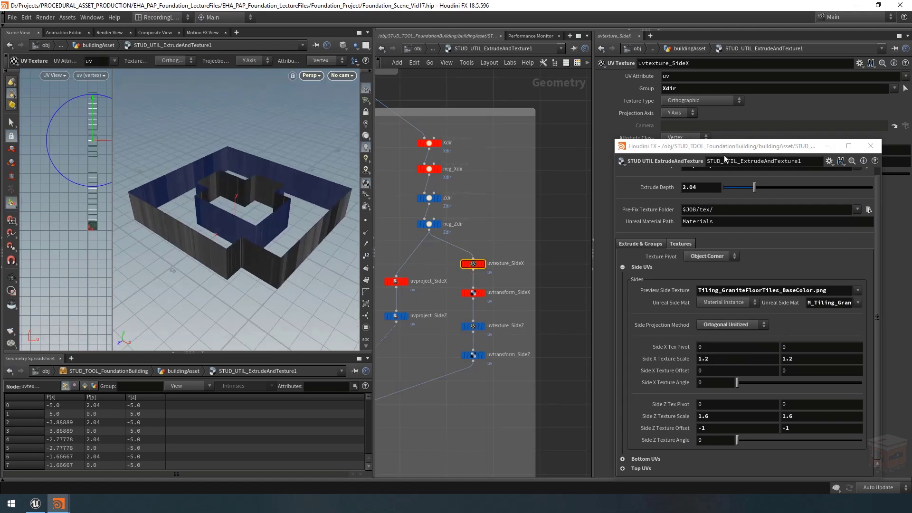
{"action": "left_click", "coordinate": [826, 146]}
{"action": "middle_click_drag", "start_coordinate": [501, 252], "coordinate": [511, 244]}
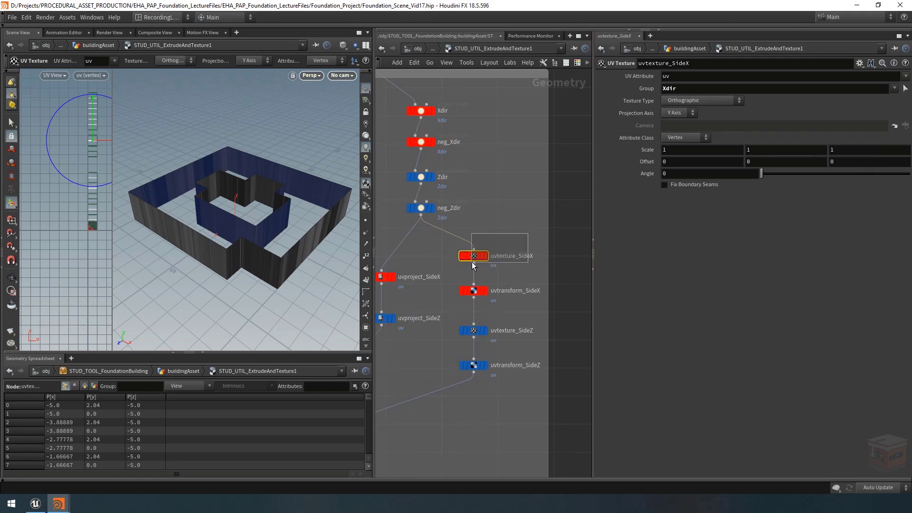
{"action": "left_click", "coordinate": [685, 112]}
{"action": "left_click", "coordinate": [677, 125]}
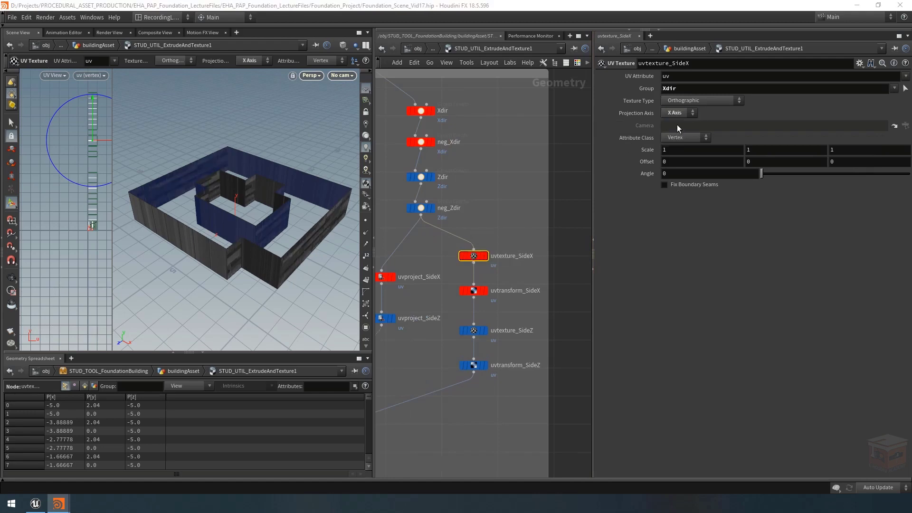
{"action": "left_click_drag", "start_coordinate": [321, 234], "coordinate": [279, 217], "text": "alt"}
{"action": "key", "text": "Return"}
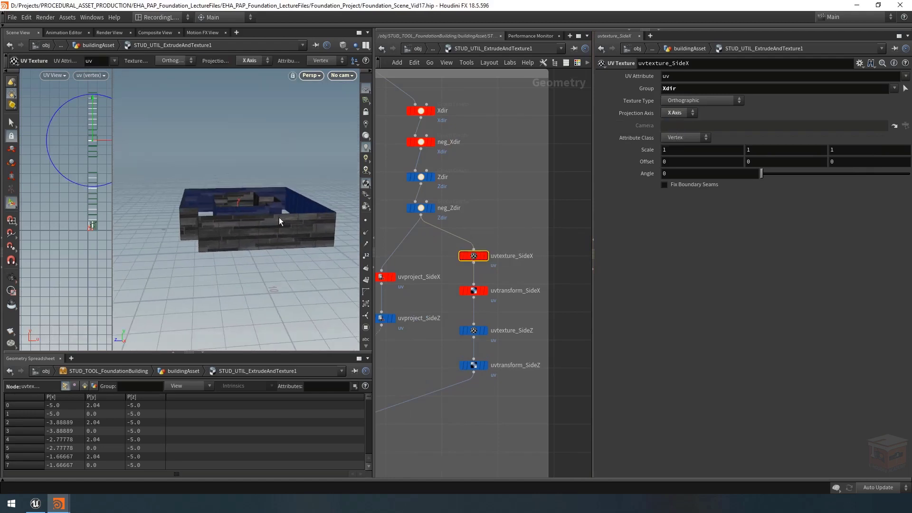
Step: Select uvtransform_SideX and show the channel expressions of its Translate, Scale, Pivot and Rotate values
{"action": "left_click_drag", "start_coordinate": [512, 308], "coordinate": [467, 250]}
{"action": "left_click", "coordinate": [496, 295]}
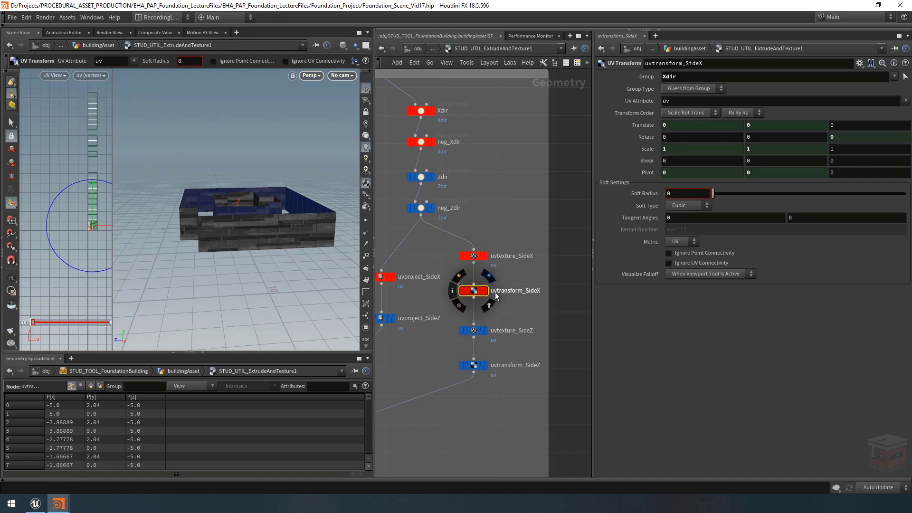
{"action": "left_click", "coordinate": [645, 125]}
{"action": "left_click", "coordinate": [645, 149]}
{"action": "left_click", "coordinate": [647, 172]}
{"action": "left_click", "coordinate": [633, 137]}
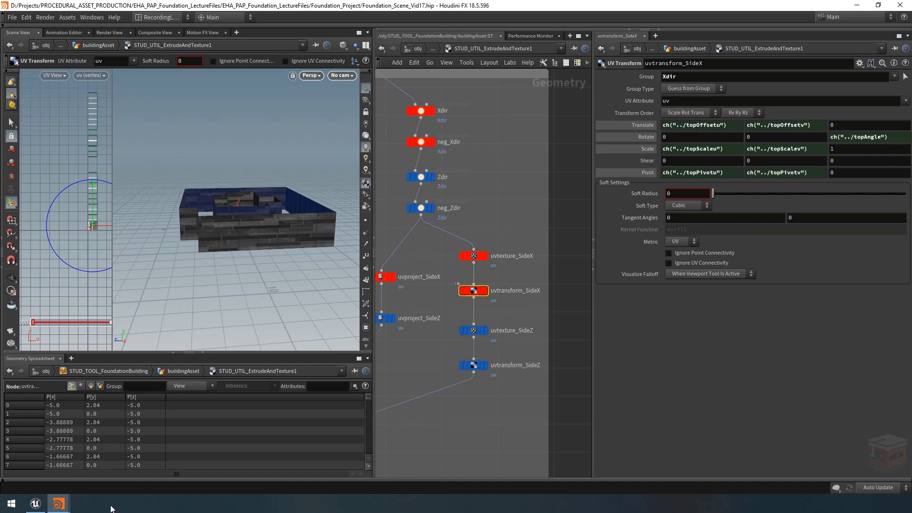
Step: Bring back the asset's parameter window and link the Pivot of uvtransform_SideX to Side X Tex Pivot by relative channel reference
{"action": "mouse_move", "coordinate": [58, 503]}
{"action": "left_click", "coordinate": [128, 462]}
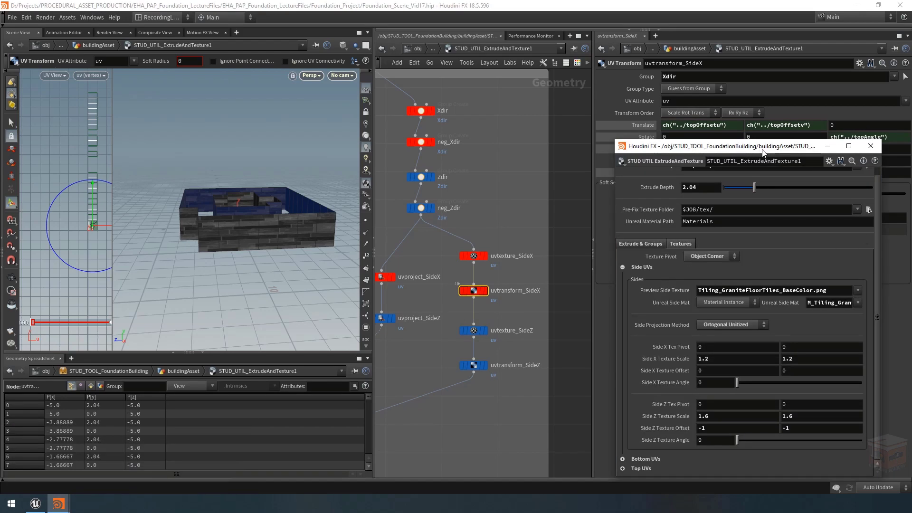
{"action": "left_click_drag", "start_coordinate": [763, 150], "coordinate": [233, 91]}
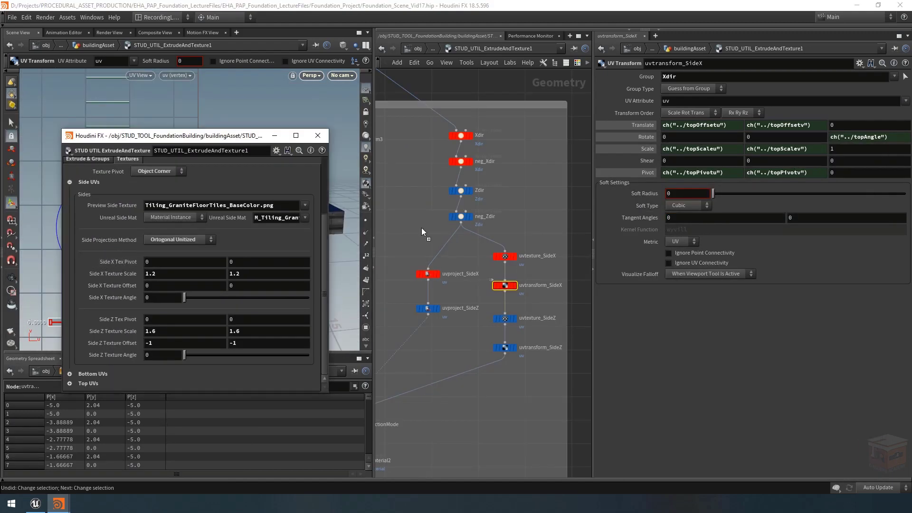
{"action": "right_click", "coordinate": [651, 173]}
{"action": "left_click", "coordinate": [679, 188]}
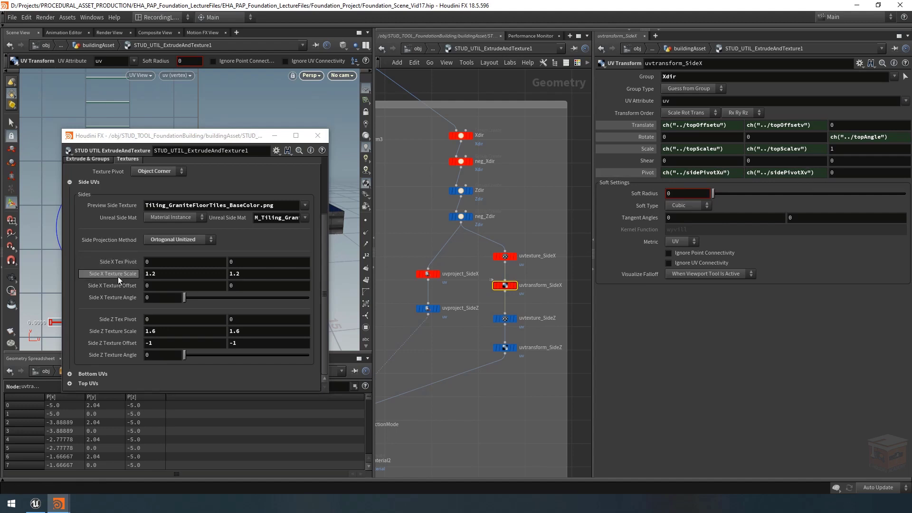
Step: Link the Scale of uvtransform_SideX to Side X Texture Scale and its Z Rotate to Side X Texture Angle by relative channel reference
{"action": "right_click", "coordinate": [648, 149]}
{"action": "left_click", "coordinate": [678, 164]}
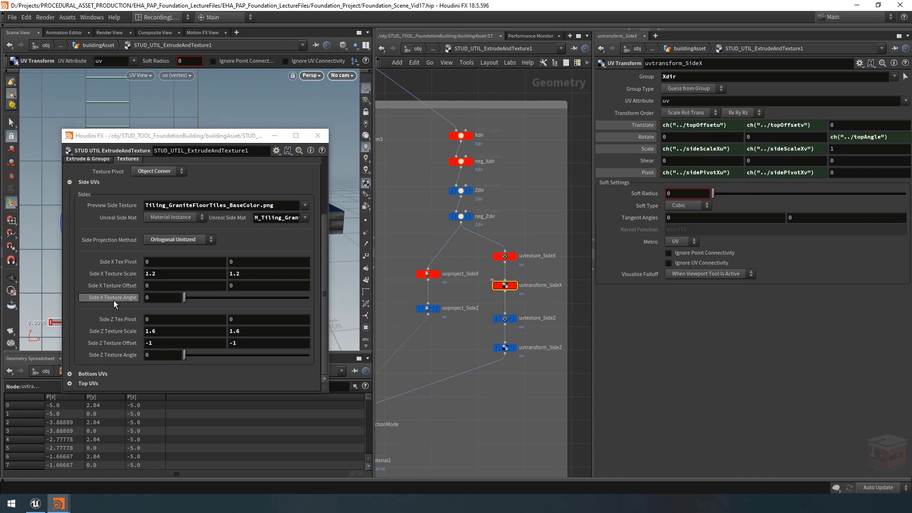
{"action": "right_click", "coordinate": [850, 136]}
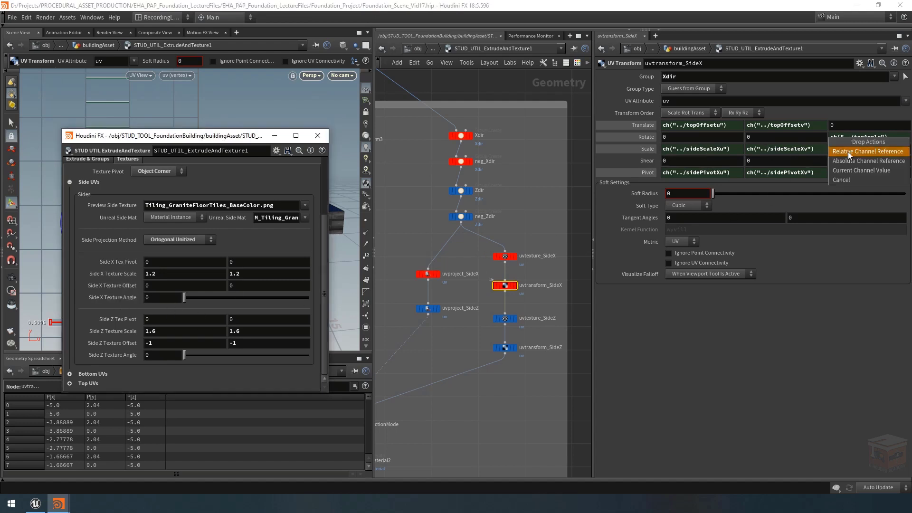
{"action": "left_click", "coordinate": [847, 152]}
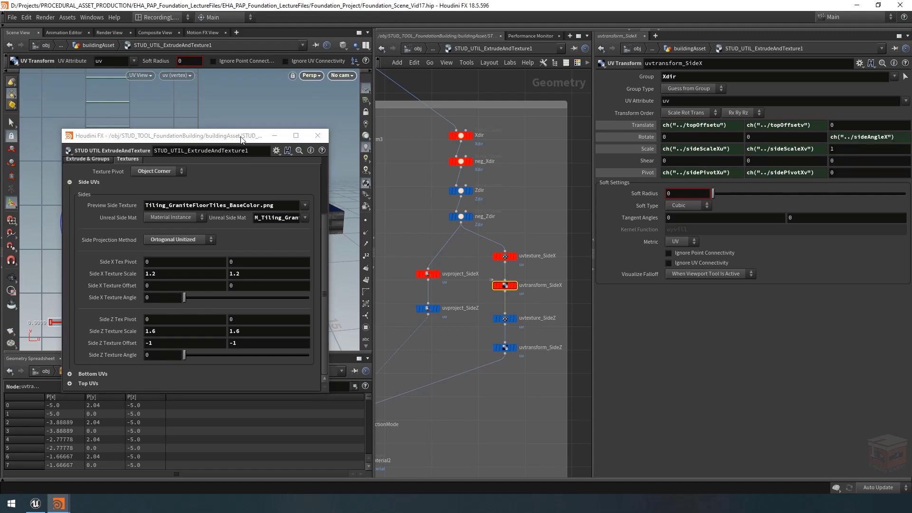
Step: Link the Translate of uvtransform_SideX to Side X Texture Offset by relative channel reference
{"action": "left_click_drag", "start_coordinate": [241, 139], "coordinate": [176, 329]}
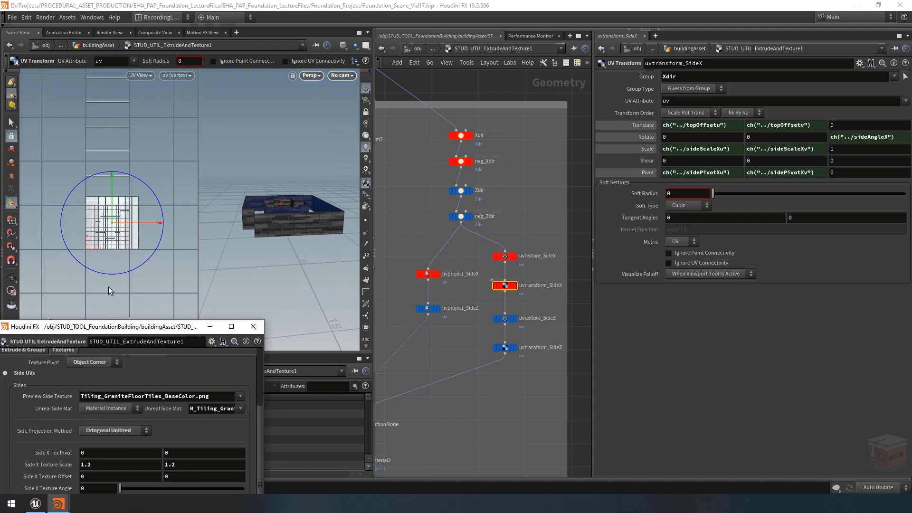
{"action": "left_click_drag", "start_coordinate": [175, 336], "coordinate": [243, 129]}
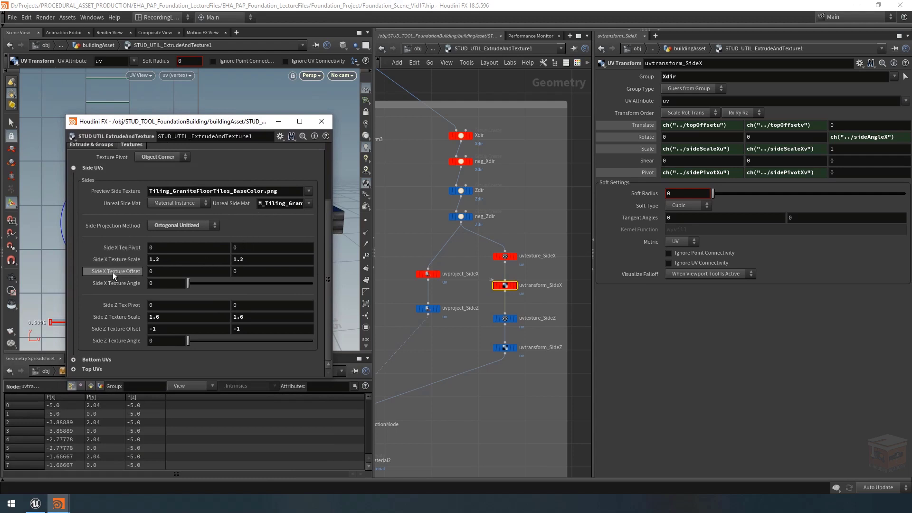
{"action": "left_click_drag", "start_coordinate": [637, 123], "coordinate": [639, 124]}
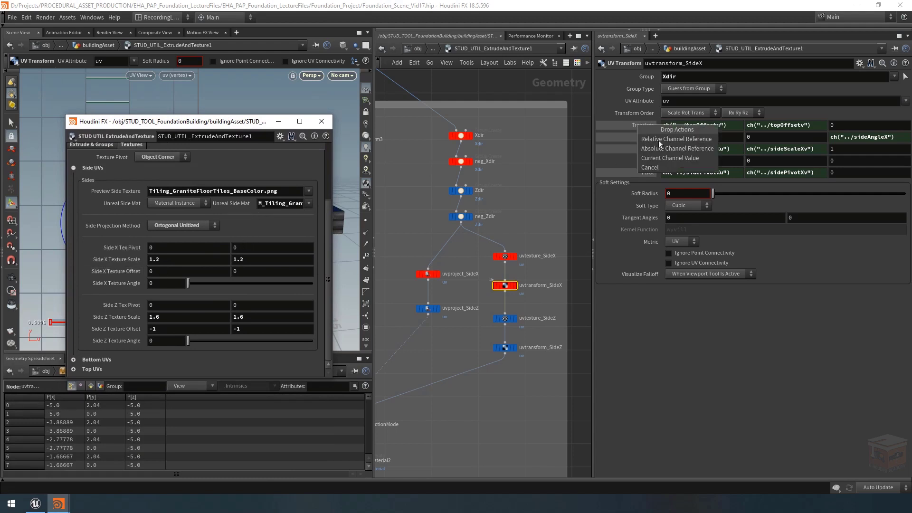
{"action": "left_click", "coordinate": [670, 139]}
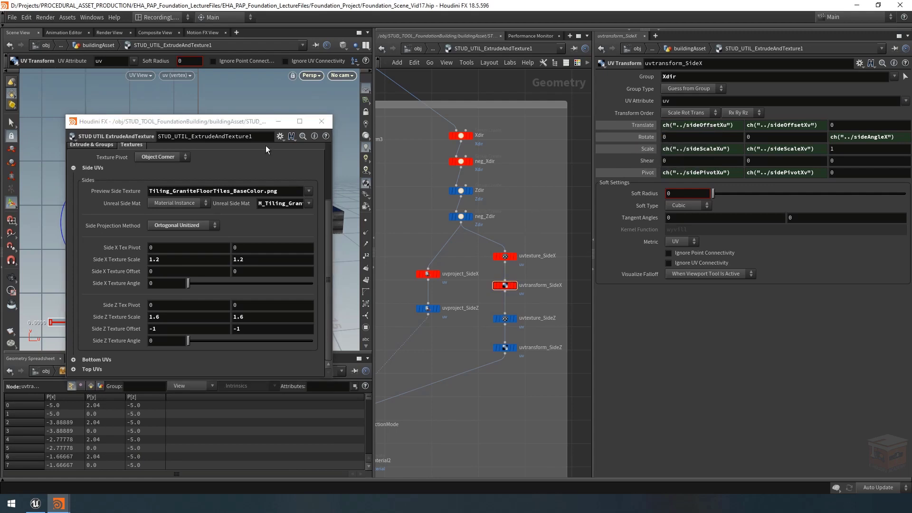
Step: Move the asset's parameter window clear of the viewport and set the first Side X Texture Scale value to 2 to test the link
{"action": "left_click_drag", "start_coordinate": [237, 122], "coordinate": [775, 220]}
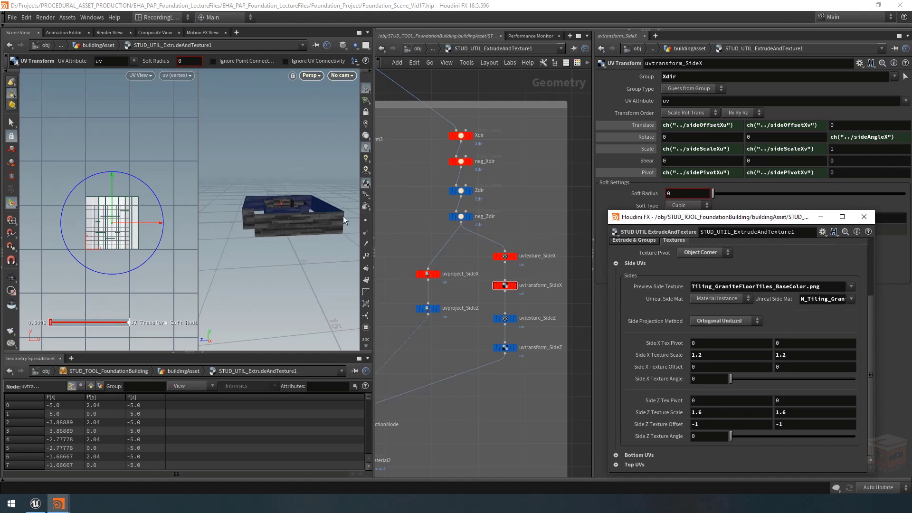
{"action": "key", "text": "Escape"}
{"action": "left_click_drag", "start_coordinate": [294, 224], "coordinate": [318, 239]}
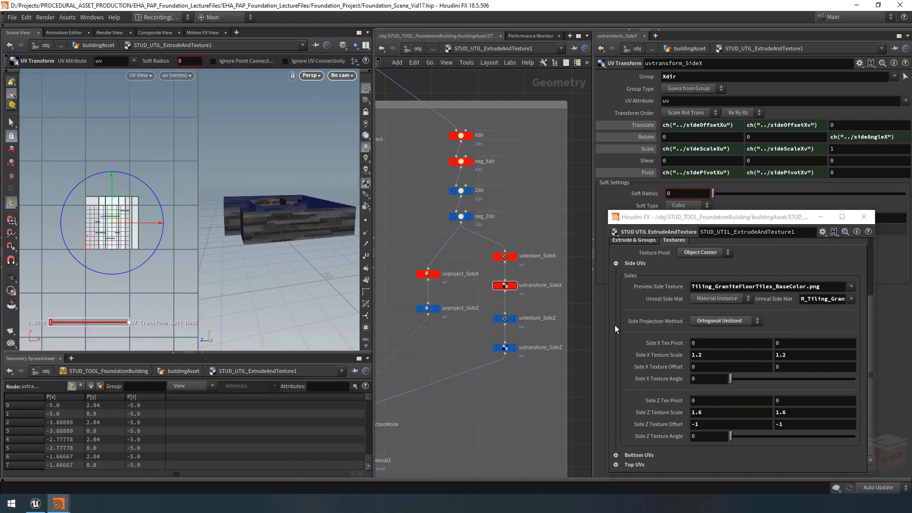
{"action": "left_click", "coordinate": [716, 355]}
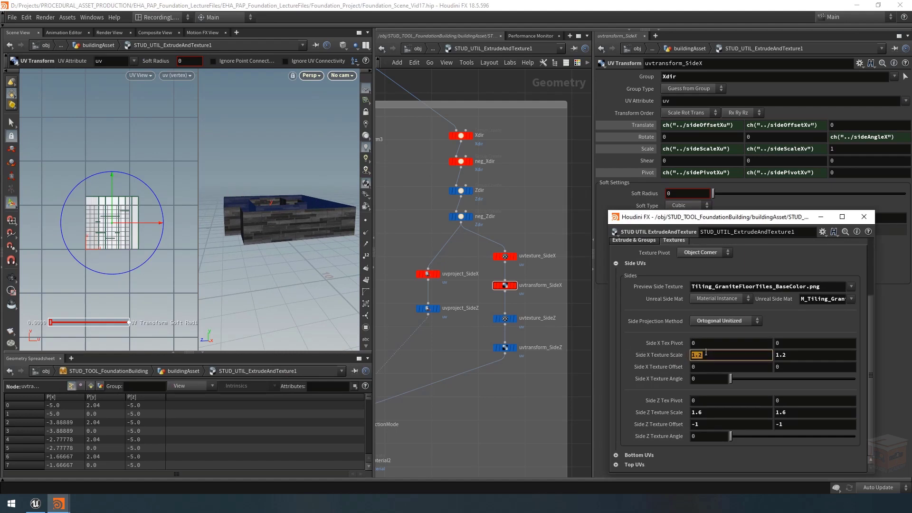
{"action": "type", "text": "1"}
{"action": "key", "text": "BackSpace"}
{"action": "type", "text": "2"}
{"action": "key", "text": "Return"}
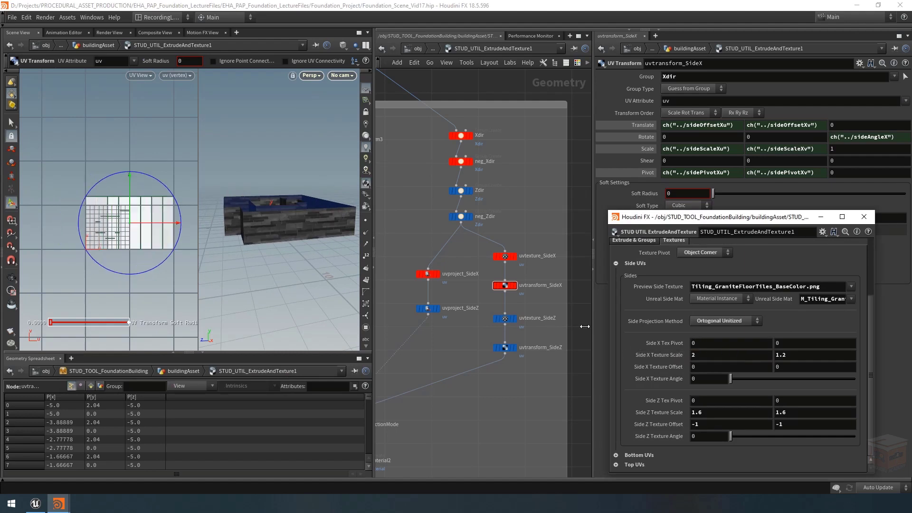
Step: Set both Side X Texture Scale values to 1, trying 0 for the first value along the way
{"action": "left_click", "coordinate": [783, 355]}
{"action": "type", "text": "1"}
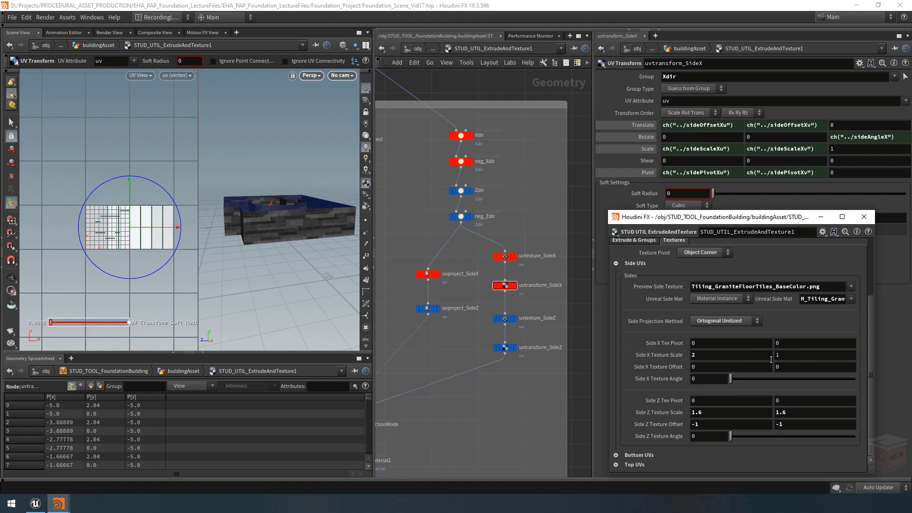
{"action": "left_click_drag", "start_coordinate": [755, 357], "coordinate": [619, 350]}
{"action": "type", "text": "0"}
{"action": "key", "text": "Return"}
{"action": "left_click_drag", "start_coordinate": [711, 357], "coordinate": [671, 352]}
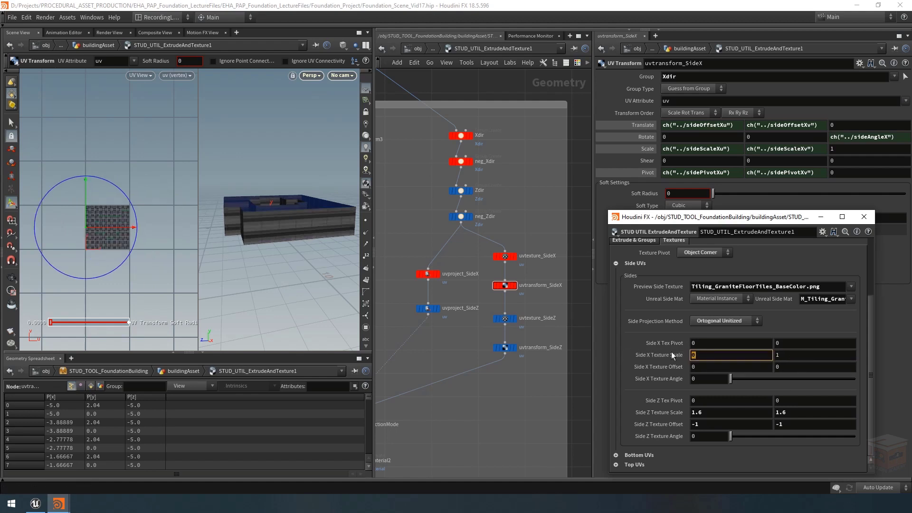
{"action": "type", "text": "1"}
{"action": "key", "text": "Return"}
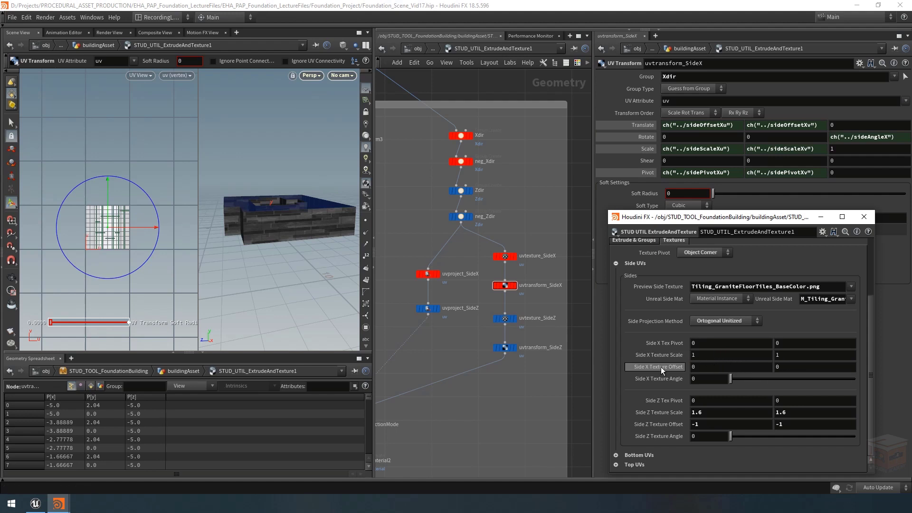
Step: Test horizontal Side X Texture Offsets of -0.8 and -1 with a scale of 2, and restore offset 0 and scale 1
{"action": "mouse_move", "coordinate": [704, 368]}
{"action": "middle_mouse_down"}
{"action": "mouse_move", "coordinate": [751, 366]}
{"action": "mouse_move", "coordinate": [698, 366]}
{"action": "middle_mouse_up"}
{"action": "left_click", "coordinate": [723, 360]}
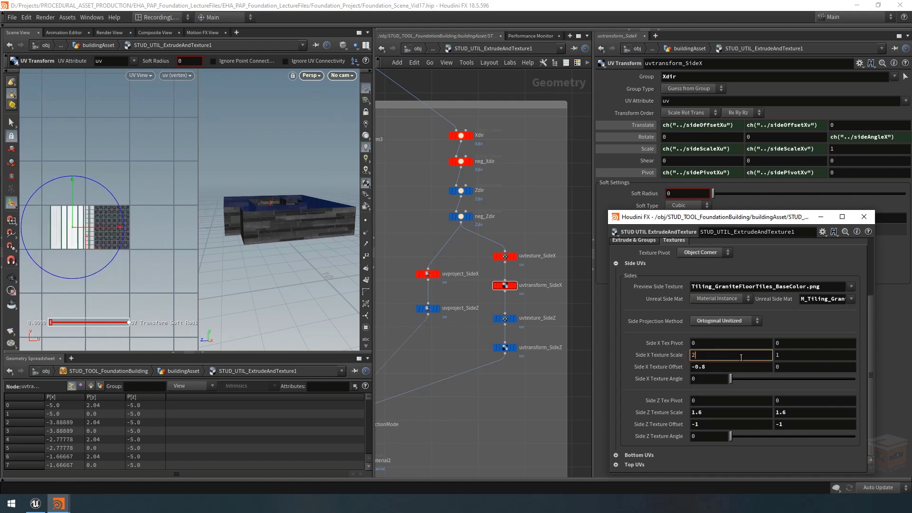
{"action": "type", "text": "2"}
{"action": "key", "text": "Return"}
{"action": "middle_click_drag", "start_coordinate": [723, 364], "coordinate": [513, 430]}
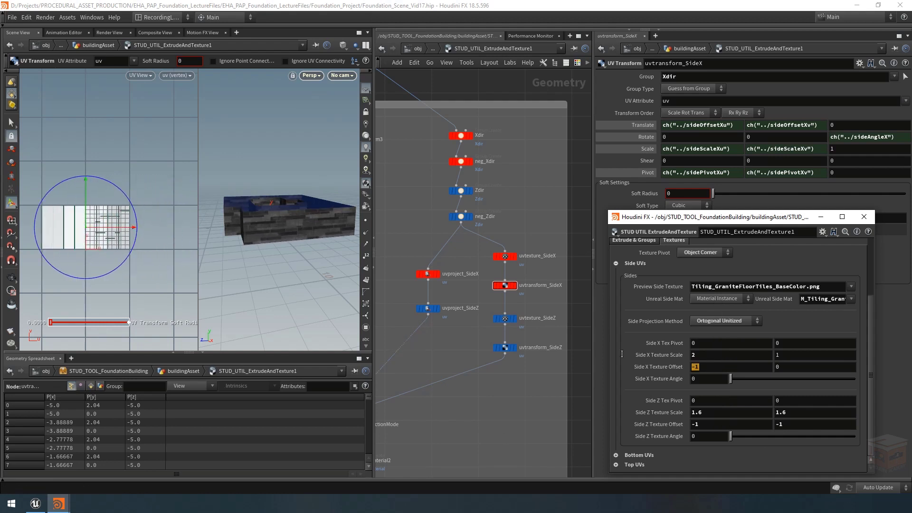
{"action": "type", "text": "0"}
{"action": "key", "text": "Return"}
{"action": "type", "text": "1"}
{"action": "key", "text": "Return"}
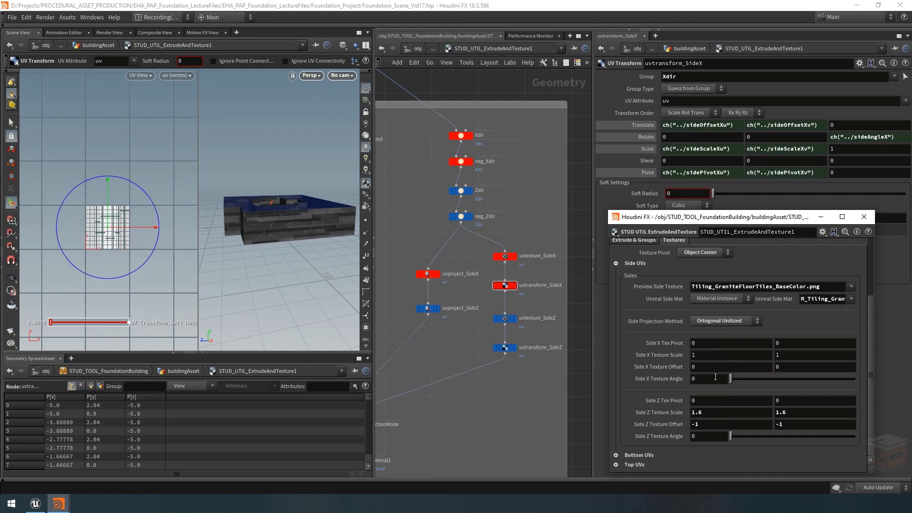
Step: Set the Texture Pivot to World Center and try the Side X Texture Angle with a Side X Tex Pivot of 0.5
{"action": "mouse_move", "coordinate": [731, 378]}
{"action": "left_mouse_down"}
{"action": "mouse_move", "coordinate": [895, 389]}
{"action": "mouse_move", "coordinate": [706, 379]}
{"action": "mouse_move", "coordinate": [873, 390]}
{"action": "mouse_move", "coordinate": [716, 387]}
{"action": "left_mouse_up"}
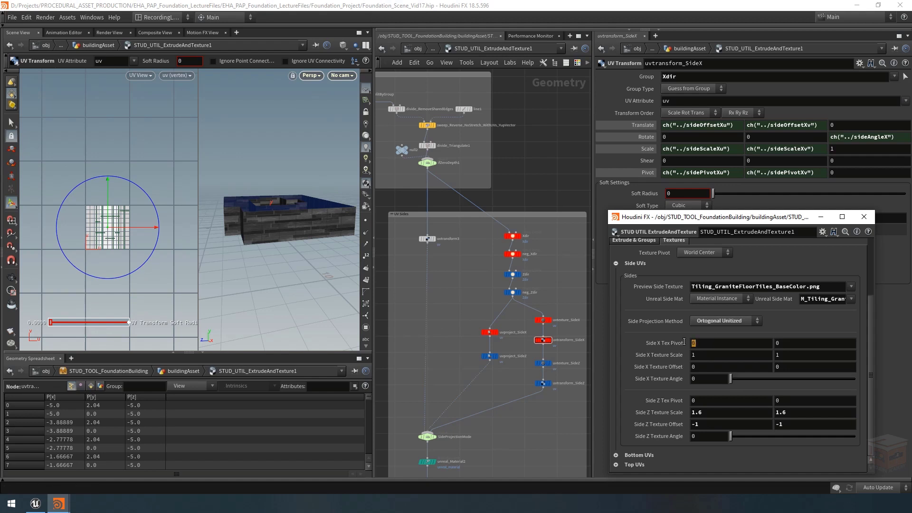
{"action": "type", "text": "0.5"}
{"action": "key", "text": "Tab"}
{"action": "type", "text": "0.5"}
{"action": "key", "text": "Return"}
{"action": "mouse_move", "coordinate": [730, 379]}
{"action": "left_mouse_down"}
{"action": "mouse_move", "coordinate": [849, 379]}
{"action": "mouse_move", "coordinate": [728, 378]}
{"action": "left_mouse_up"}
{"action": "left_click", "coordinate": [720, 254]}
{"action": "key", "text": "Escape"}
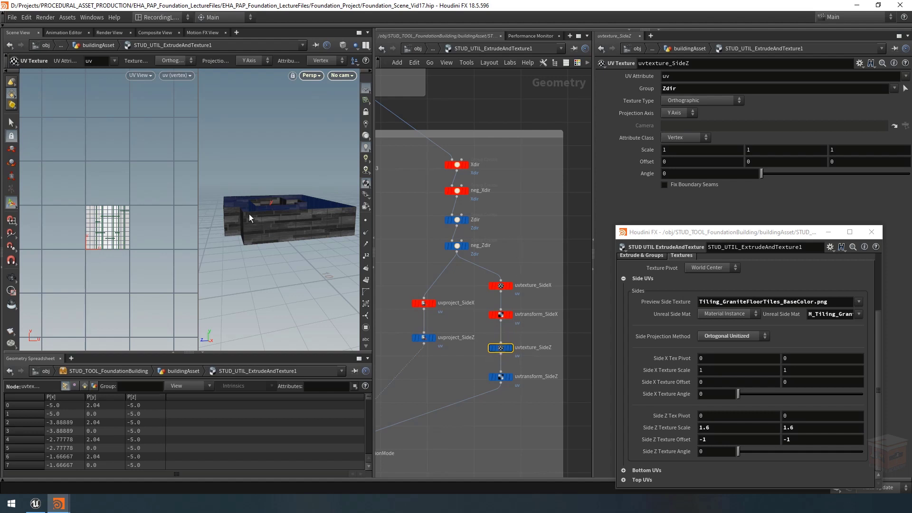
Step: Set the Projection Axis of uvtexture_SideZ to Z Axis and check the Z-facing walls
{"action": "left_click_drag", "start_coordinate": [248, 214], "coordinate": [294, 228], "text": "alt"}
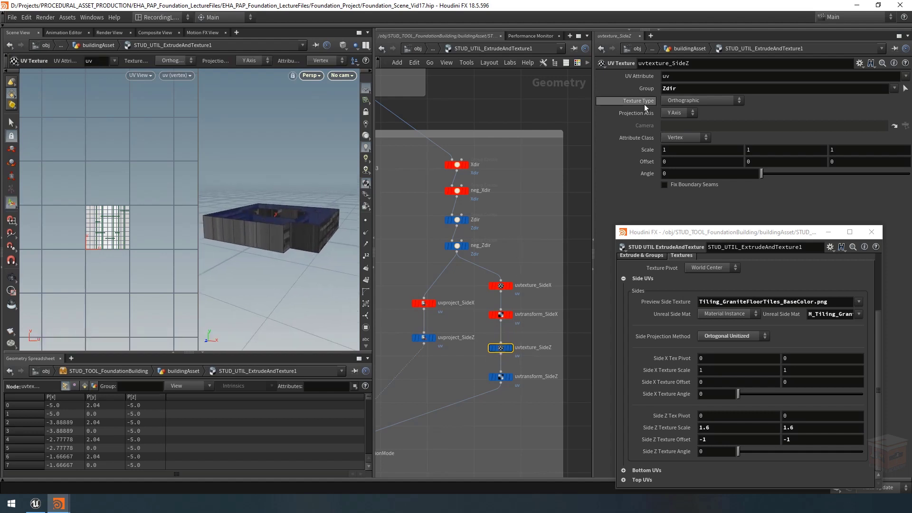
{"action": "left_click", "coordinate": [684, 113]}
{"action": "left_click", "coordinate": [679, 141]}
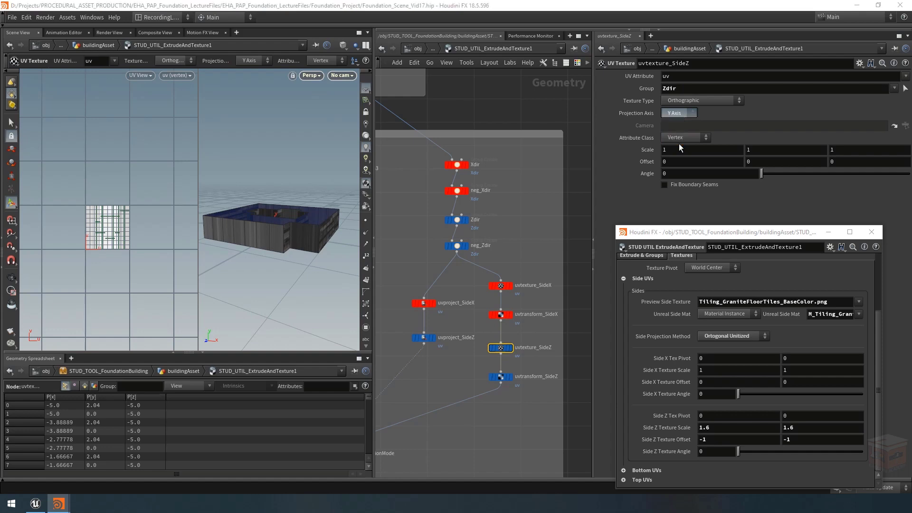
{"action": "left_click_drag", "start_coordinate": [255, 264], "coordinate": [269, 246], "text": "alt"}
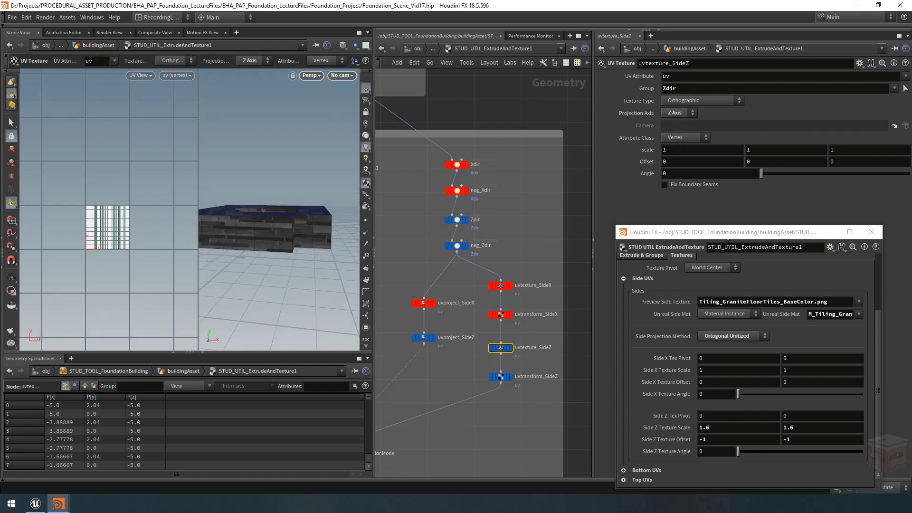
Step: Select uvtransform_SideZ and show the channel expressions of its Translate, Rotate, Scale and Pivot, with the asset's parameter window moved beside them
{"action": "left_click_drag", "start_coordinate": [743, 236], "coordinate": [170, 145]}
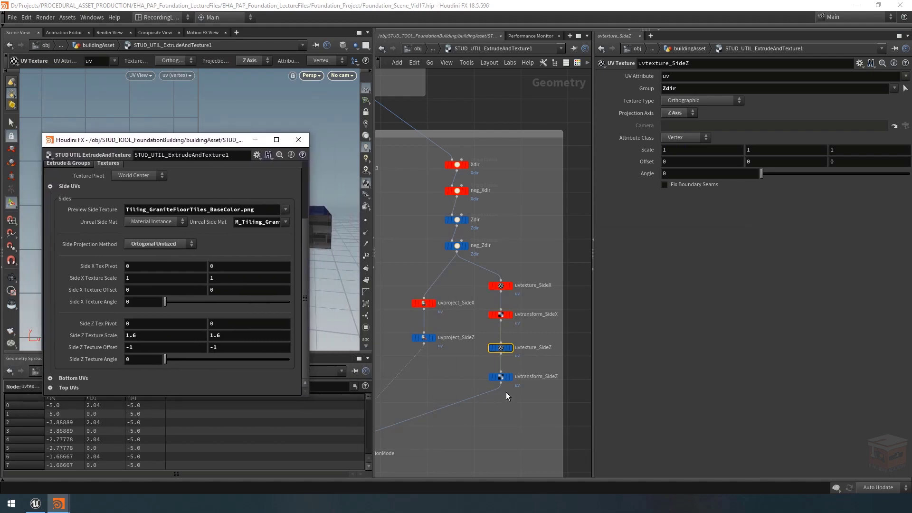
{"action": "left_click", "coordinate": [501, 376]}
{"action": "scroll", "coordinate": [525, 394], "scroll_direction": "up", "scroll_amount": 3}
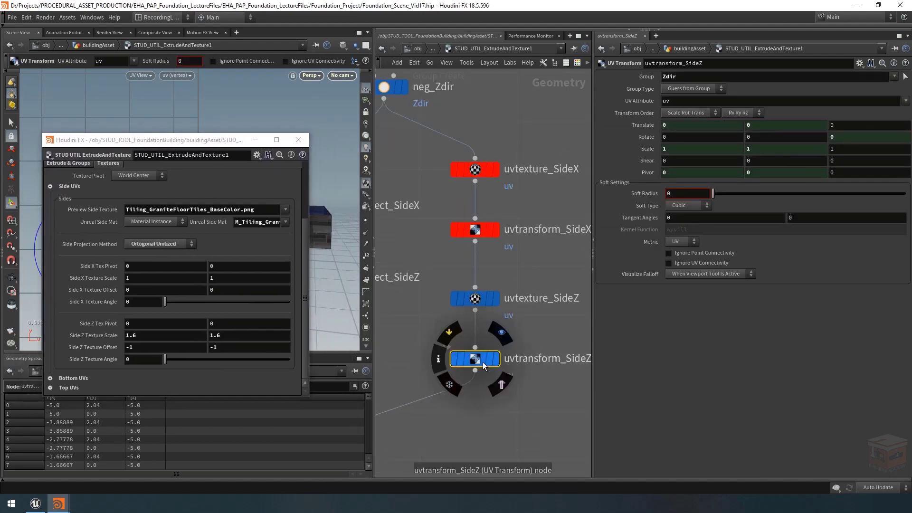
{"action": "scroll", "coordinate": [482, 361], "scroll_direction": "down", "scroll_amount": 3}
{"action": "left_click", "coordinate": [648, 125]}
{"action": "left_click", "coordinate": [650, 138]}
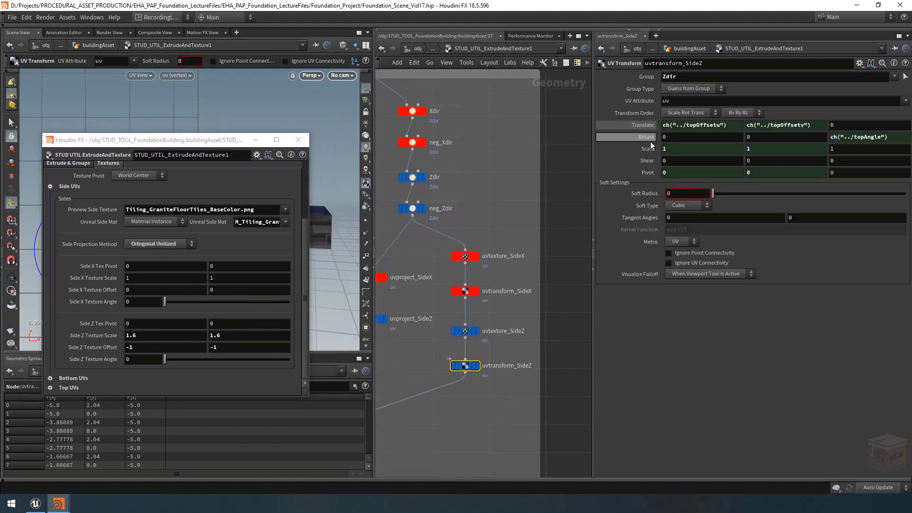
{"action": "left_click", "coordinate": [650, 150]}
{"action": "left_click", "coordinate": [648, 173]}
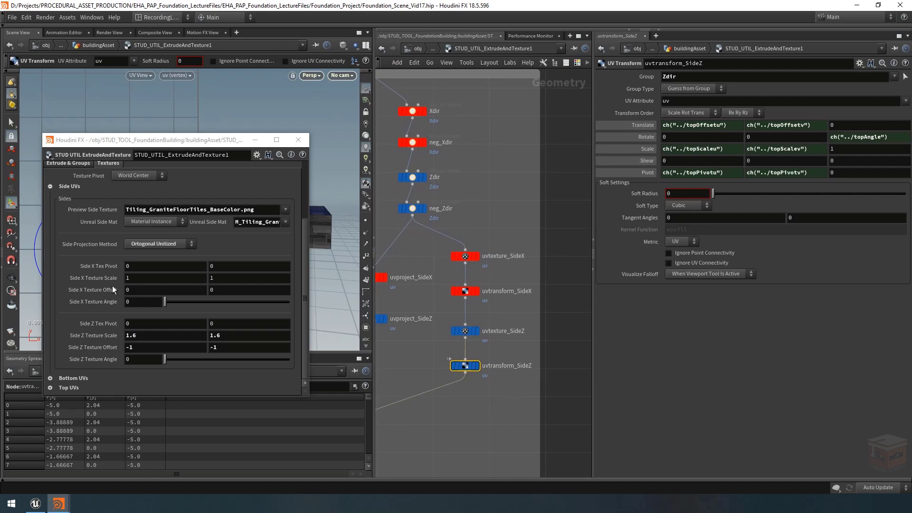
Step: Link the Pivot of uvtransform_SideZ to Side Z Tex Pivot and its Scale to Side Z Texture Scale by relative channel reference
{"action": "left_click", "coordinate": [98, 324]}
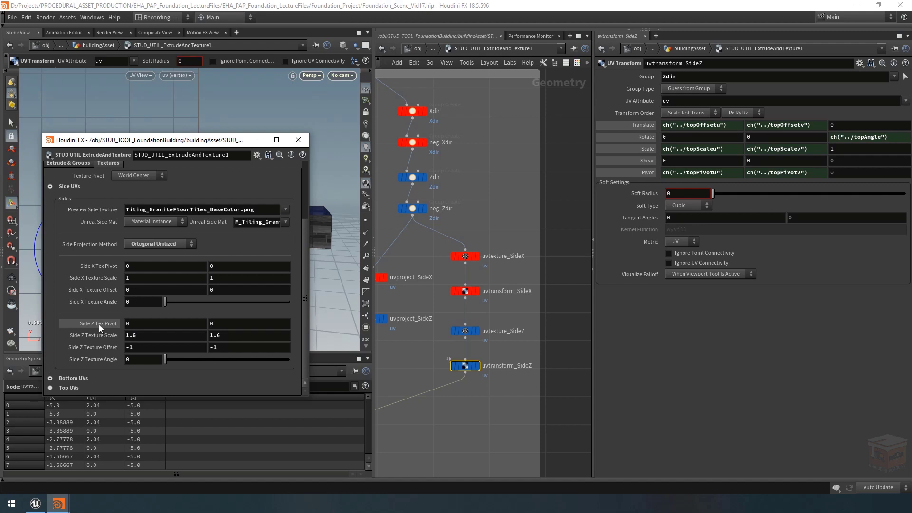
{"action": "left_click_drag", "start_coordinate": [99, 325], "coordinate": [648, 176]}
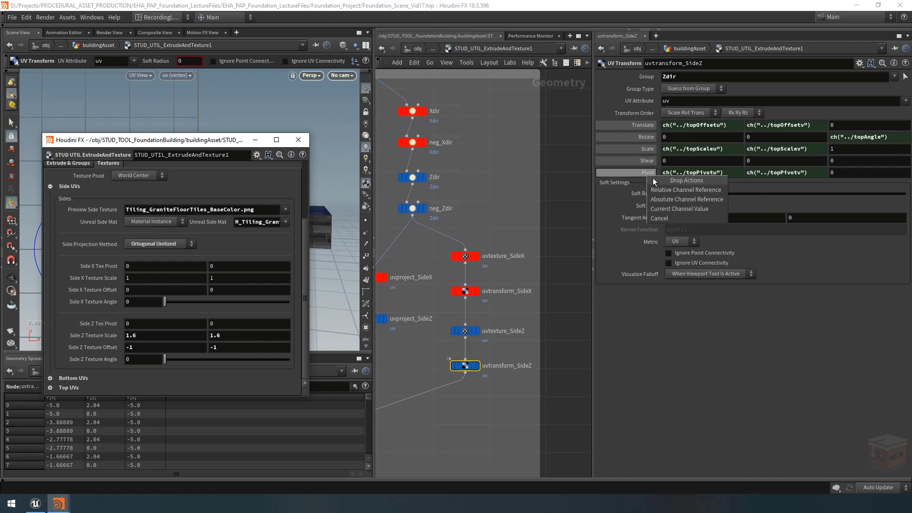
{"action": "left_click", "coordinate": [678, 193]}
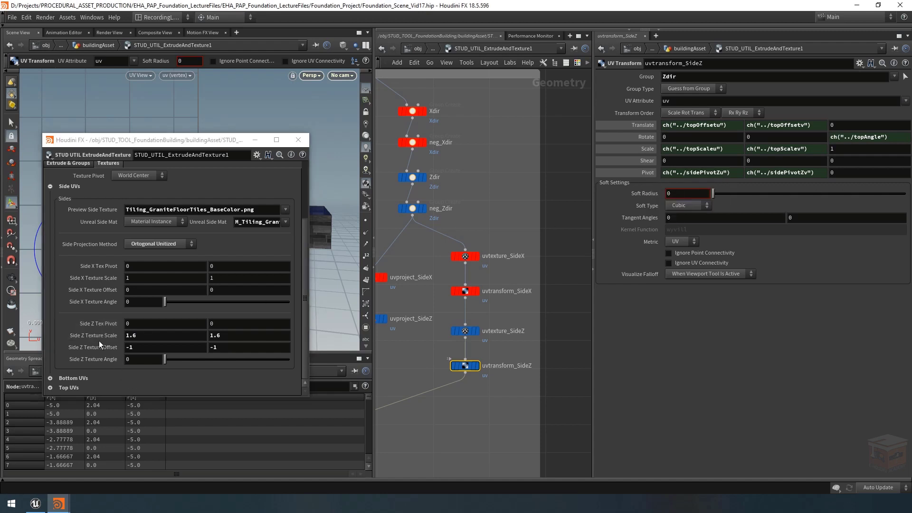
{"action": "left_click_drag", "start_coordinate": [102, 337], "coordinate": [696, 184]}
{"action": "left_click_drag", "start_coordinate": [640, 149], "coordinate": [646, 150]}
{"action": "left_click", "coordinate": [668, 167]}
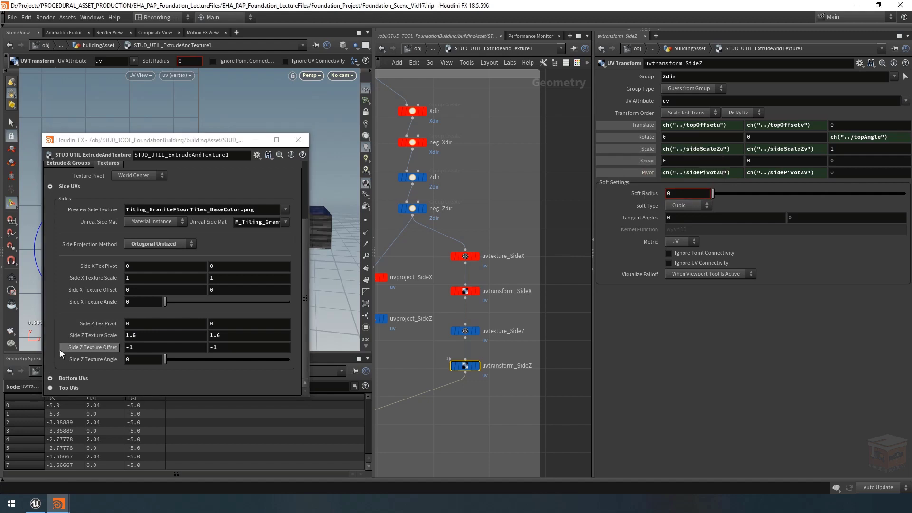
Step: Link the Translate of uvtransform_SideZ to Side Z Texture Offset and its Z Rotate to Side Z Texture Angle by relative channel reference
{"action": "left_click_drag", "start_coordinate": [96, 347], "coordinate": [716, 127]}
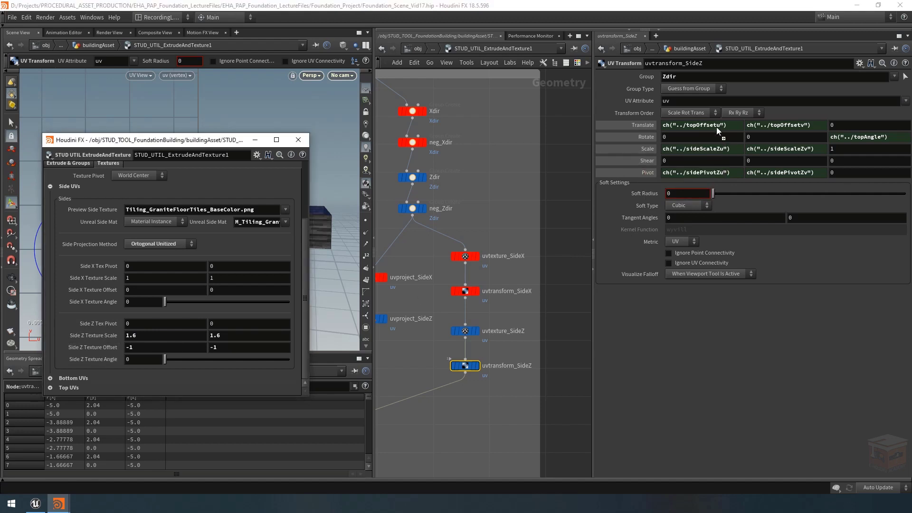
{"action": "left_click_drag", "start_coordinate": [628, 124], "coordinate": [638, 124]}
{"action": "left_click", "coordinate": [658, 138]}
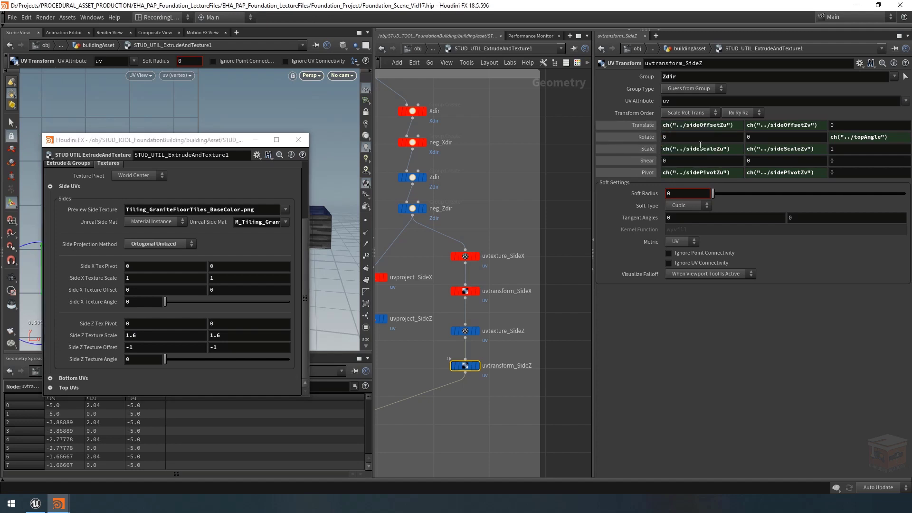
{"action": "left_click_drag", "start_coordinate": [92, 361], "coordinate": [95, 361]}
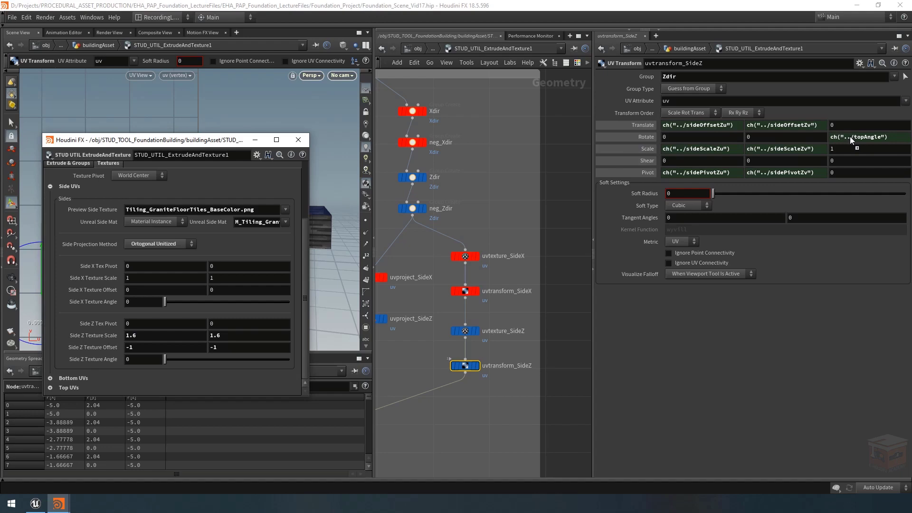
{"action": "left_click_drag", "start_coordinate": [850, 136], "coordinate": [849, 135]}
{"action": "left_click", "coordinate": [847, 151]}
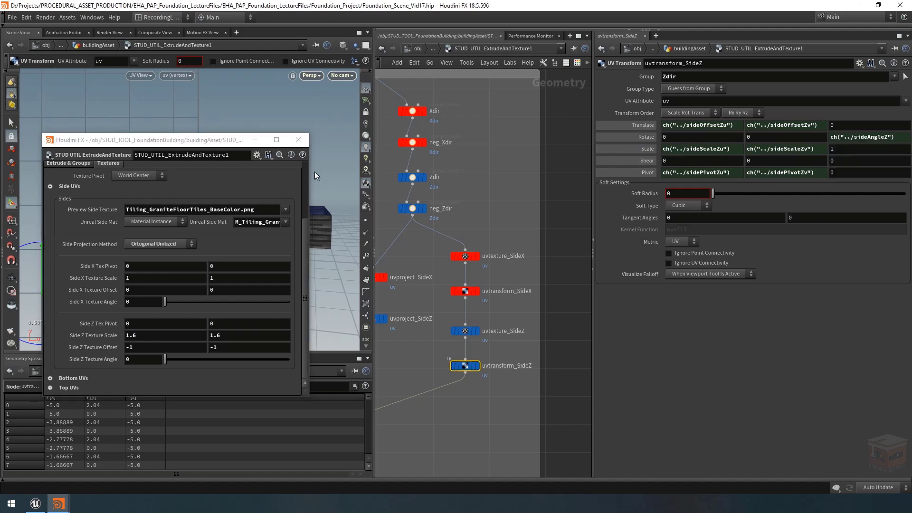
Step: Move the asset's parameter window clear of the viewports and set both Side Z Texture Offset values to 0
{"action": "left_click_drag", "start_coordinate": [224, 142], "coordinate": [795, 225]}
{"action": "key", "text": "h"}
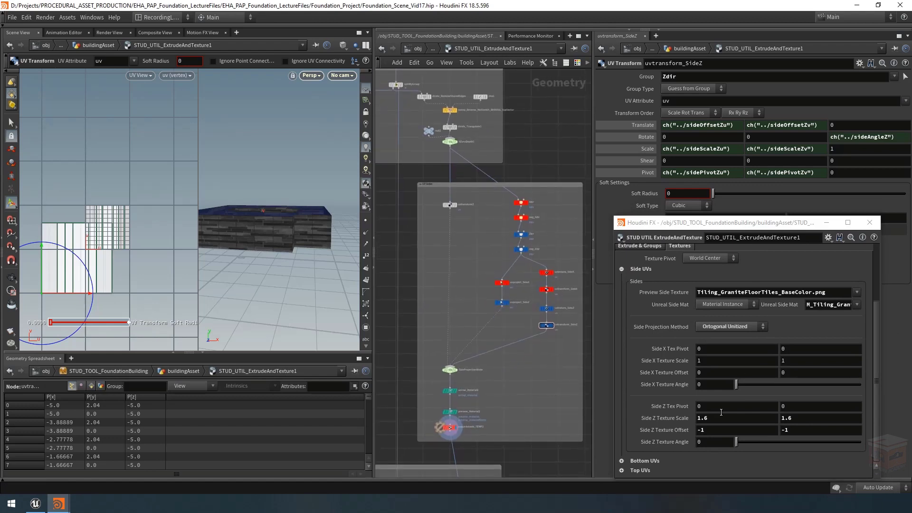
{"action": "left_click", "coordinate": [752, 431]}
{"action": "type", "text": "0"}
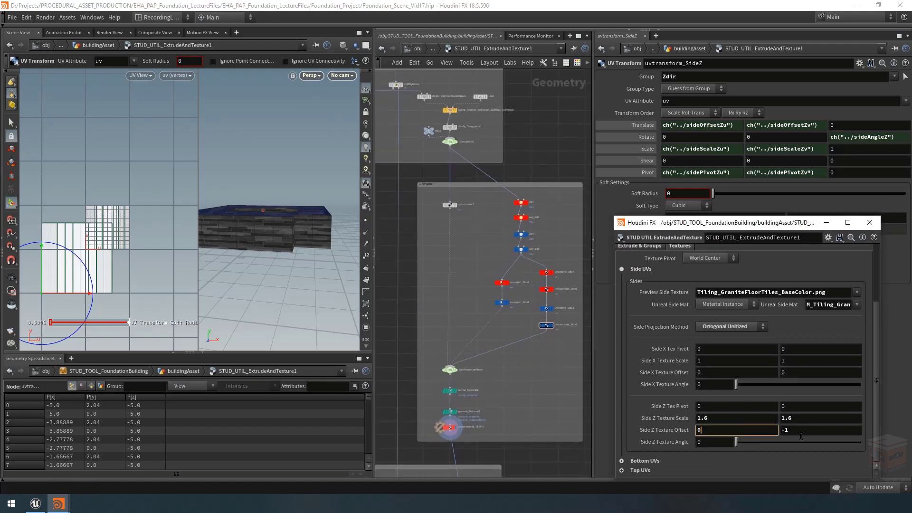
{"action": "key", "text": "Return"}
{"action": "left_click", "coordinate": [802, 429]}
{"action": "type", "text": "0"}
{"action": "key", "text": "Return"}
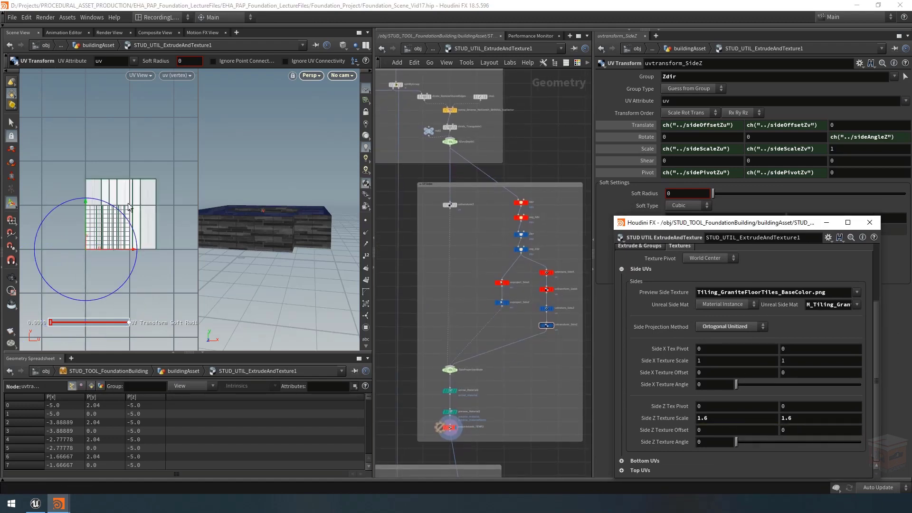
Step: Undo the trial changes to the Side Z texture values and reset both Side Z Texture Scale values to 1
{"action": "middle_click_drag", "start_coordinate": [720, 430], "coordinate": [802, 417]}
{"action": "key", "text": "ctrl+z"}
{"action": "key", "text": "ctrl+z"}
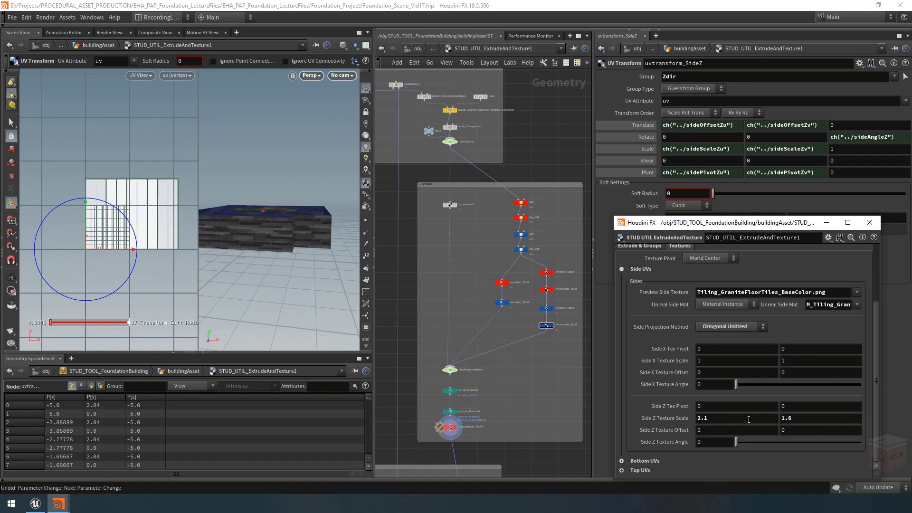
{"action": "middle_click", "coordinate": [749, 419], "text": "ctrl"}
{"action": "middle_click", "coordinate": [802, 418], "text": "ctrl"}
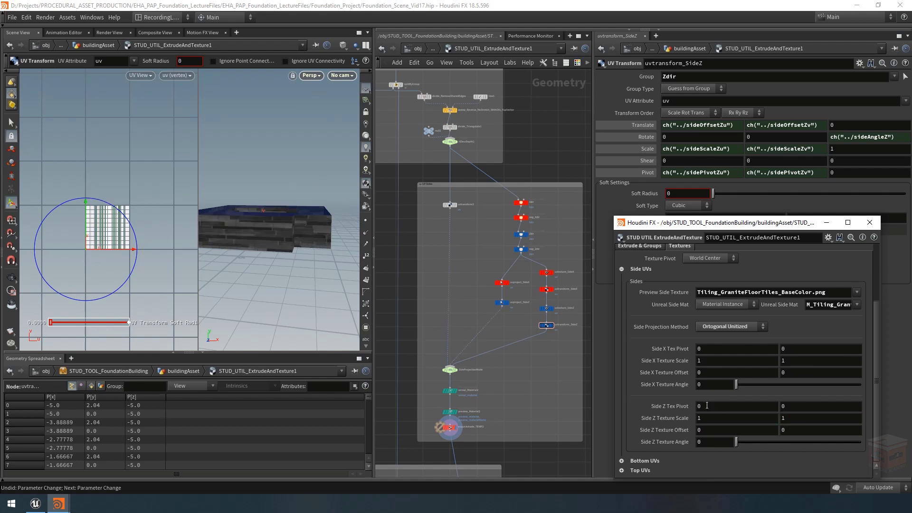
Step: Test a Side Z Tex Pivot of 0.5, 0.5 together with a Side Z Texture Angle of 91
{"action": "left_click", "coordinate": [707, 405]}
{"action": "type", "text": "0.5"}
{"action": "key", "text": "Tab"}
{"action": "type", "text": "0.5"}
{"action": "left_click_drag", "start_coordinate": [736, 441], "coordinate": [768, 458]}
Step: Return both Side Z Tex Pivot values and the Side Z Texture Angle to 0
{"action": "double_click", "coordinate": [703, 406]}
{"action": "type", "text": "0"}
{"action": "left_click", "coordinate": [843, 405]}
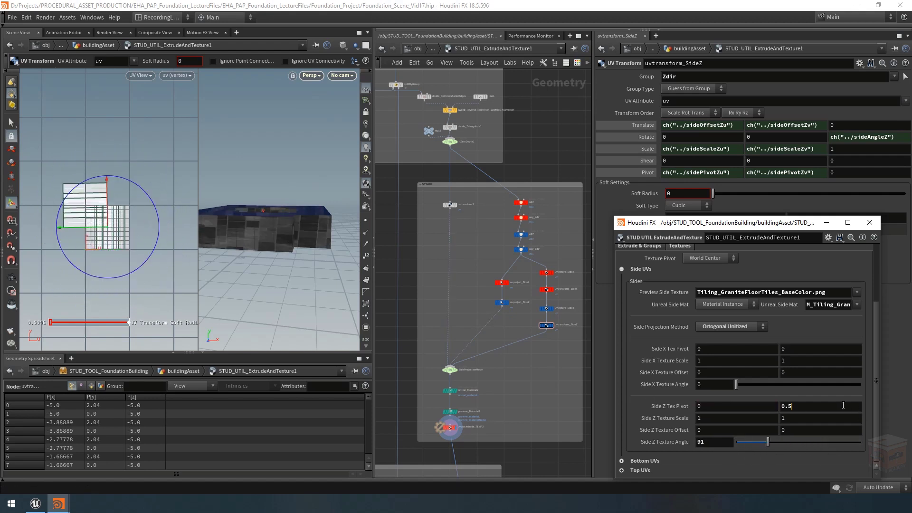
{"action": "key", "text": "BackSpace"}
{"action": "key", "text": "BackSpace"}
{"action": "key", "text": "BackSpace"}
{"action": "type", "text": "0"}
{"action": "key", "text": "Return"}
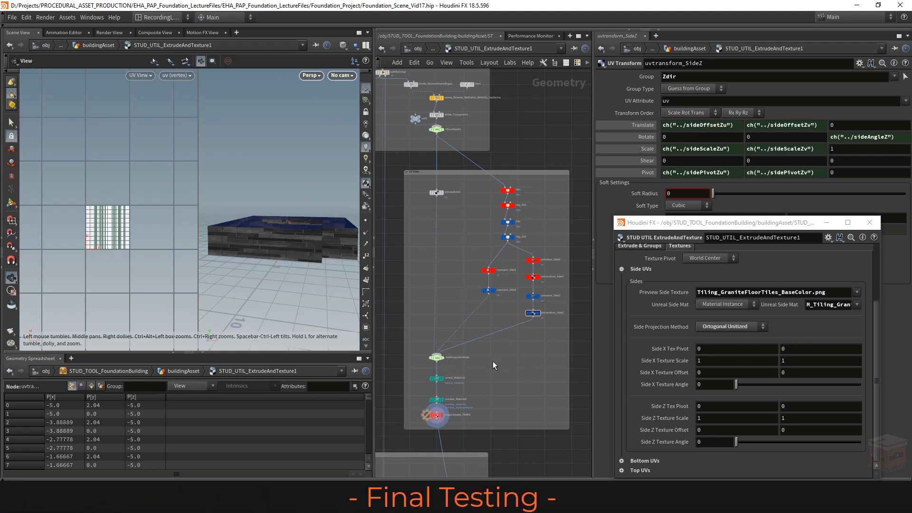
Step: Colour the uvtransform3 node in the UV Sides network box an orange-brown shade
{"action": "scroll", "coordinate": [512, 350], "scroll_direction": "down", "scroll_amount": 3}
{"action": "scroll", "coordinate": [480, 272], "scroll_direction": "up", "scroll_amount": 5}
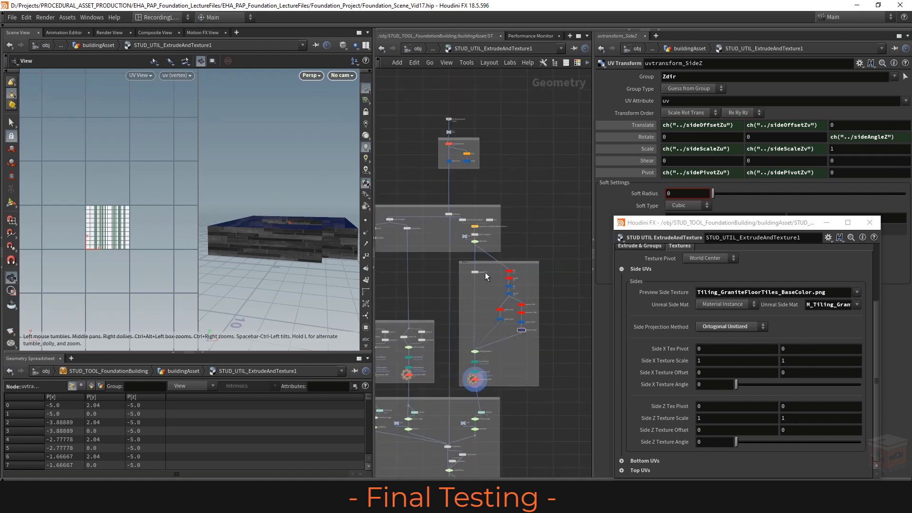
{"action": "left_click", "coordinate": [468, 267]}
{"action": "left_click", "coordinate": [578, 63]}
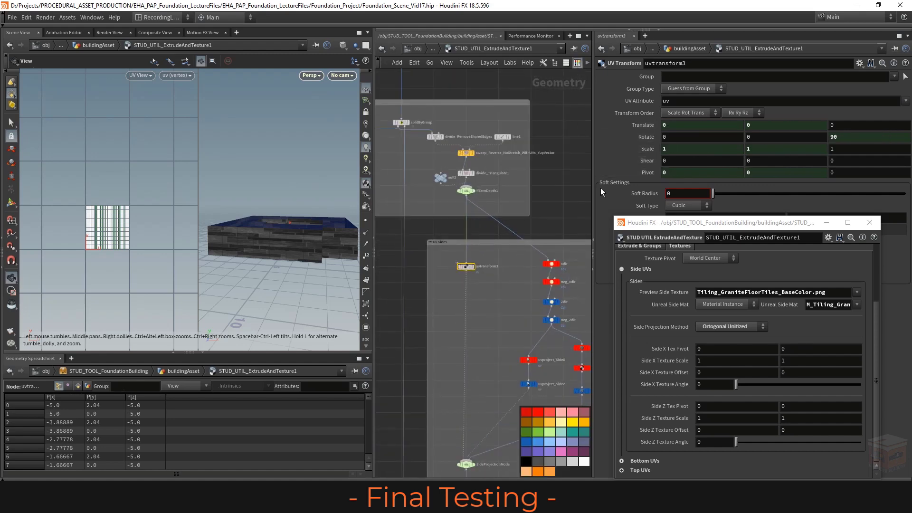
{"action": "left_click", "coordinate": [550, 424]}
Step: Display the output0 node at the end of the network, place it slightly lower and colour it black
{"action": "scroll", "coordinate": [491, 309], "scroll_direction": "down", "scroll_amount": 5}
{"action": "middle_click_drag", "start_coordinate": [491, 309], "coordinate": [554, 108]}
{"action": "scroll", "coordinate": [530, 363], "scroll_direction": "up", "scroll_amount": 5}
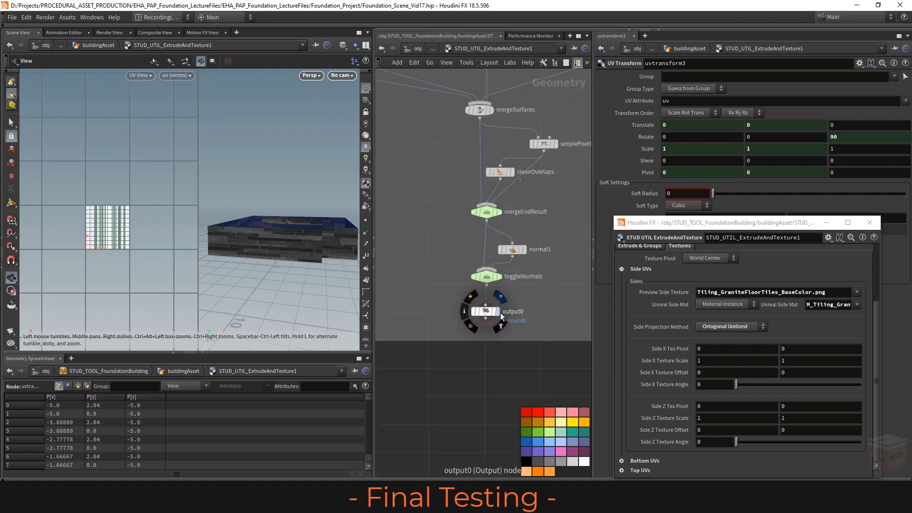
{"action": "left_click", "coordinate": [484, 312]}
{"action": "left_click_drag", "start_coordinate": [485, 312], "coordinate": [485, 326]}
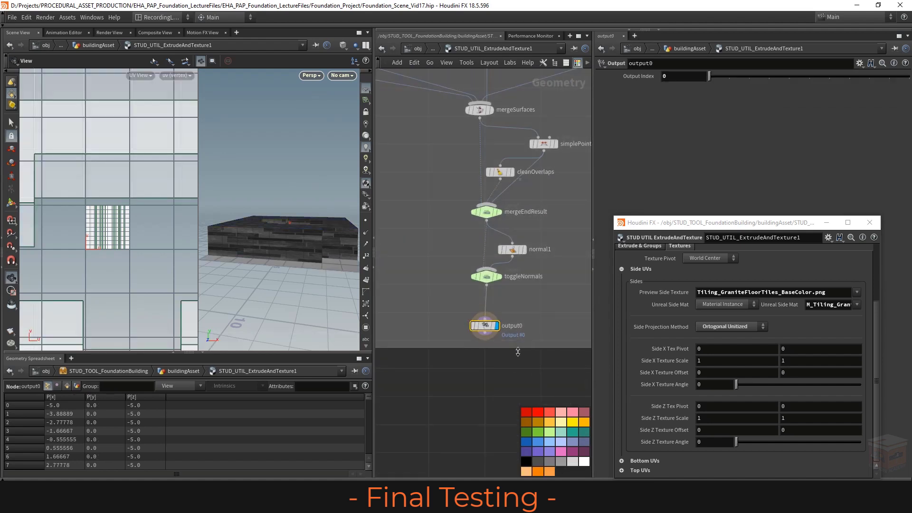
{"action": "left_click", "coordinate": [526, 461]}
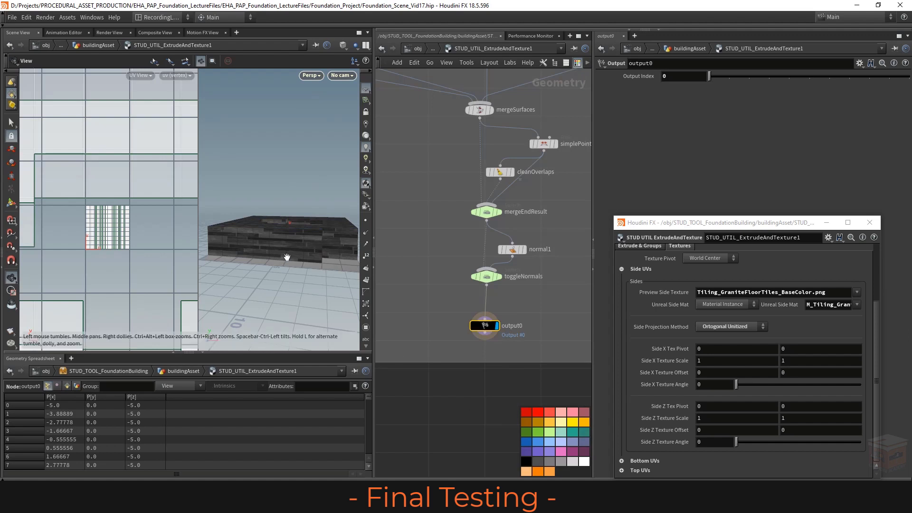
Step: Widen the scene view pane and its perspective viewport, and look over the whole textured building from above
{"action": "left_click_drag", "start_coordinate": [293, 258], "coordinate": [306, 239]}
{"action": "scroll", "coordinate": [280, 247], "scroll_direction": "down", "scroll_amount": 3}
{"action": "scroll", "coordinate": [131, 203], "scroll_direction": "down", "scroll_amount": 10}
{"action": "scroll", "coordinate": [306, 239], "scroll_direction": "up", "scroll_amount": 3}
{"action": "left_click_drag", "start_coordinate": [374, 215], "coordinate": [477, 212]}
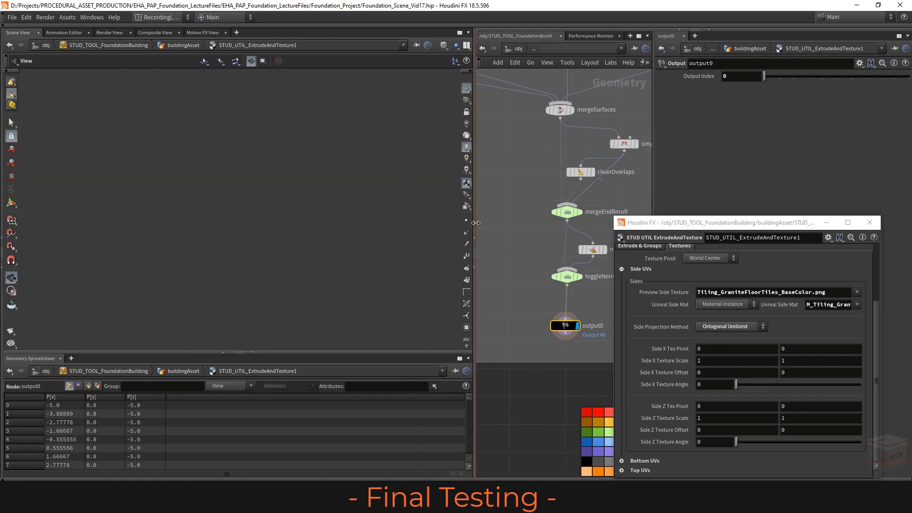
{"action": "left_click_drag", "start_coordinate": [252, 192], "coordinate": [166, 192]}
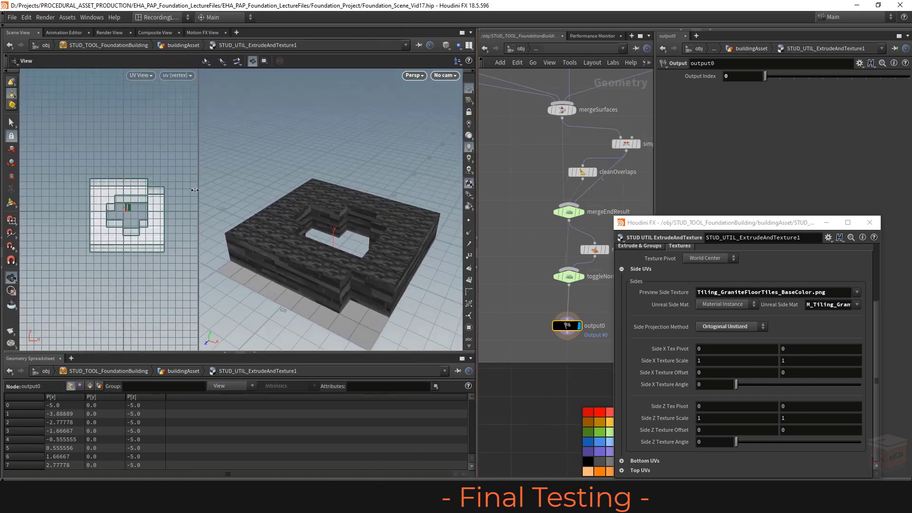
{"action": "scroll", "coordinate": [220, 215], "scroll_direction": "up", "scroll_amount": 6}
{"action": "scroll", "coordinate": [349, 213], "scroll_direction": "down", "scroll_amount": 5}
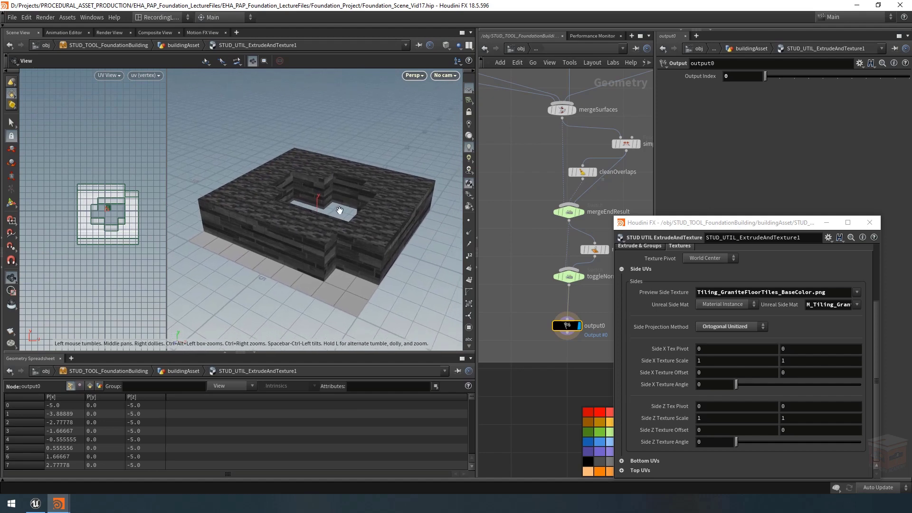
Step: Switch the Side Projection Method to Sweep Around and inspect the side walls from several angles
{"action": "left_click_drag", "start_coordinate": [736, 224], "coordinate": [753, 201]}
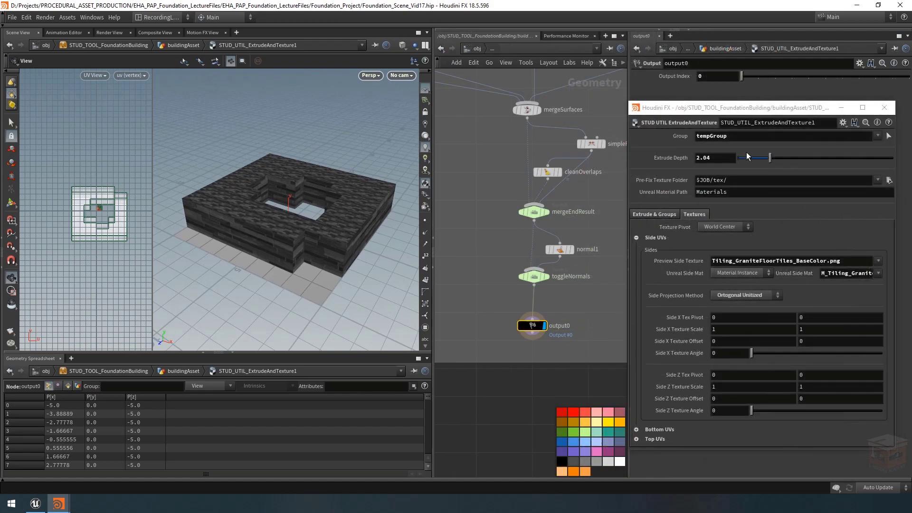
{"action": "left_click_drag", "start_coordinate": [758, 113], "coordinate": [762, 114]}
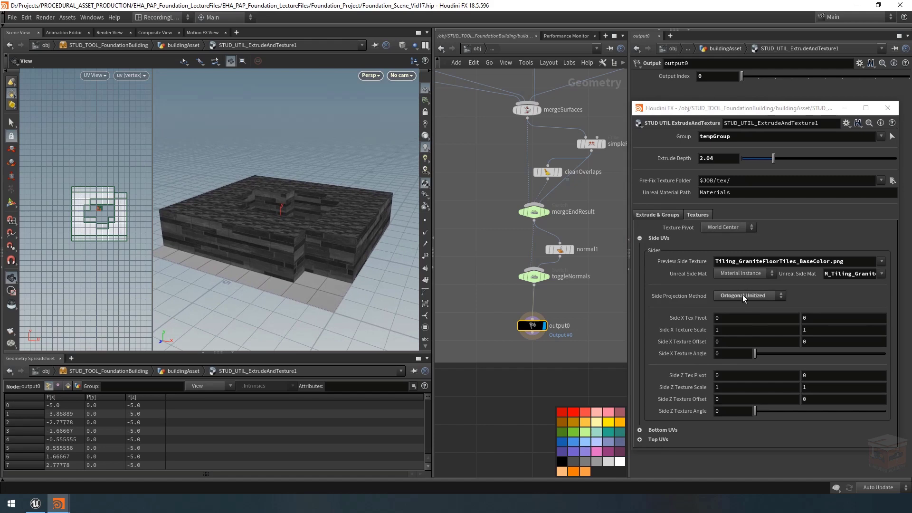
{"action": "left_click", "coordinate": [742, 296]}
{"action": "left_click", "coordinate": [731, 306]}
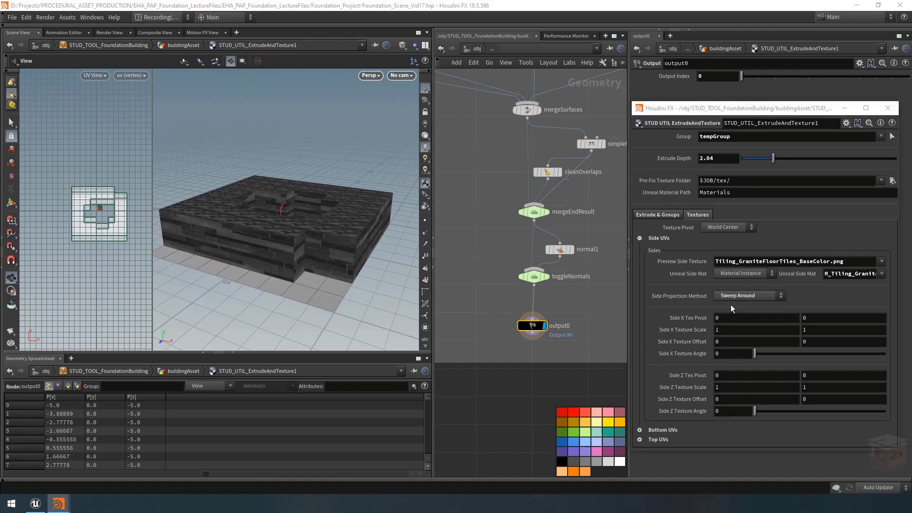
{"action": "left_click_drag", "start_coordinate": [208, 240], "coordinate": [267, 246]}
{"action": "right_click_drag", "start_coordinate": [267, 246], "coordinate": [295, 255]}
{"action": "middle_click_drag", "start_coordinate": [295, 254], "coordinate": [334, 247]}
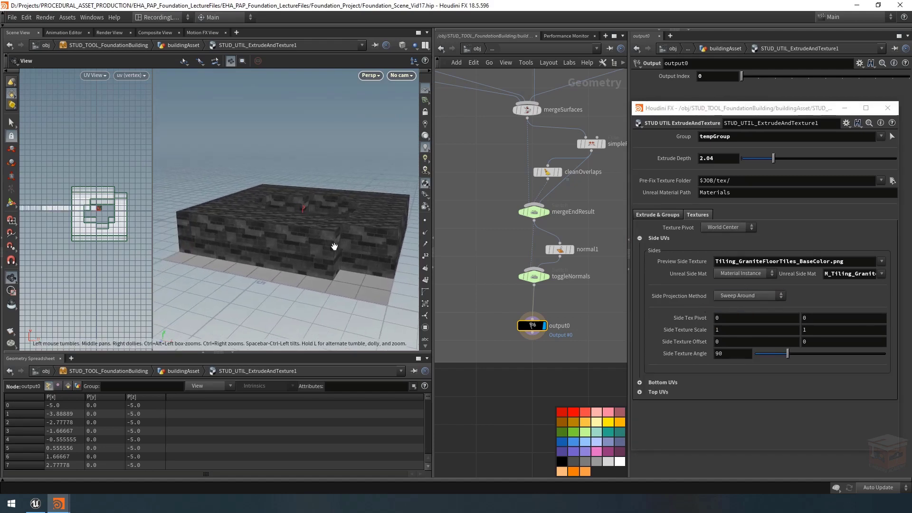
{"action": "left_click_drag", "start_coordinate": [334, 247], "coordinate": [318, 245]}
Step: Choose Concrete Bars as the Preview Side Texture and inspect its tiling on the walls up close
{"action": "left_click", "coordinate": [881, 262]}
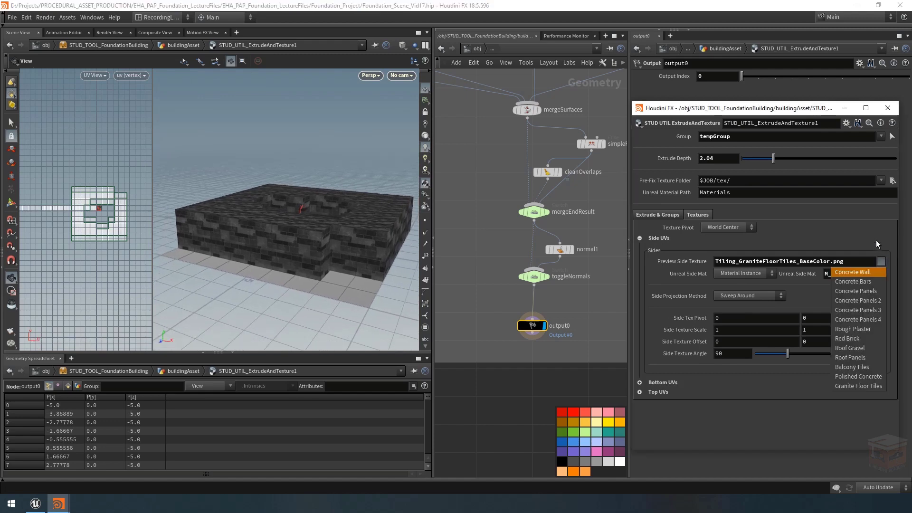
{"action": "left_click", "coordinate": [860, 281]}
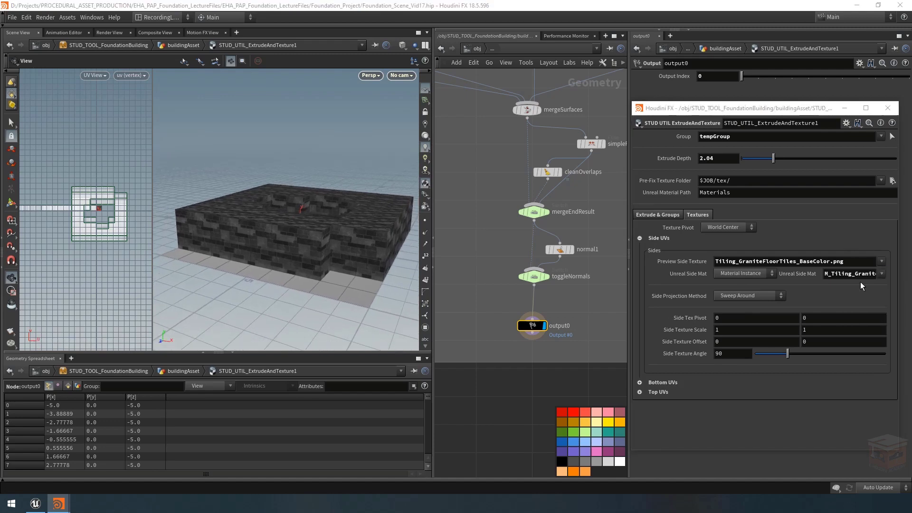
{"action": "left_click_drag", "start_coordinate": [285, 245], "coordinate": [252, 240]}
{"action": "right_click_drag", "start_coordinate": [252, 240], "coordinate": [400, 240]}
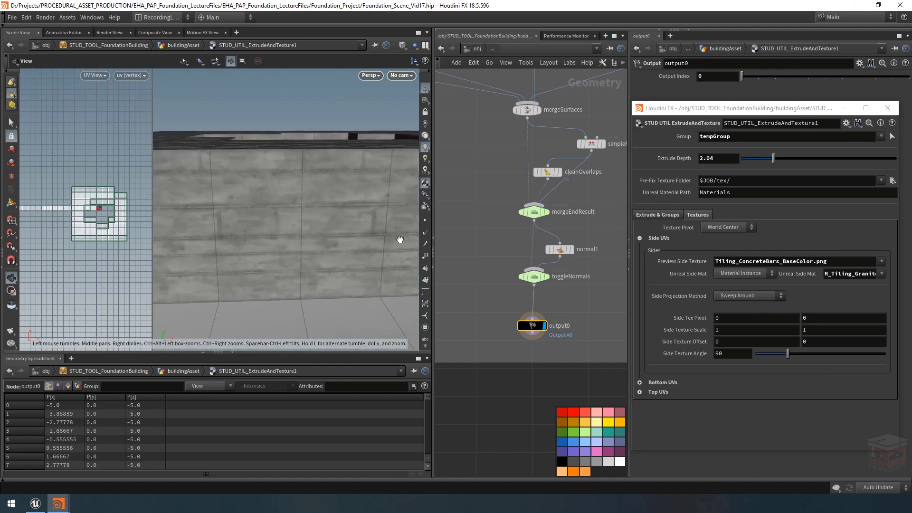
{"action": "middle_click_drag", "start_coordinate": [295, 211], "coordinate": [305, 216]}
{"action": "right_click_drag", "start_coordinate": [323, 199], "coordinate": [289, 195]}
{"action": "left_click_drag", "start_coordinate": [289, 195], "coordinate": [361, 203]}
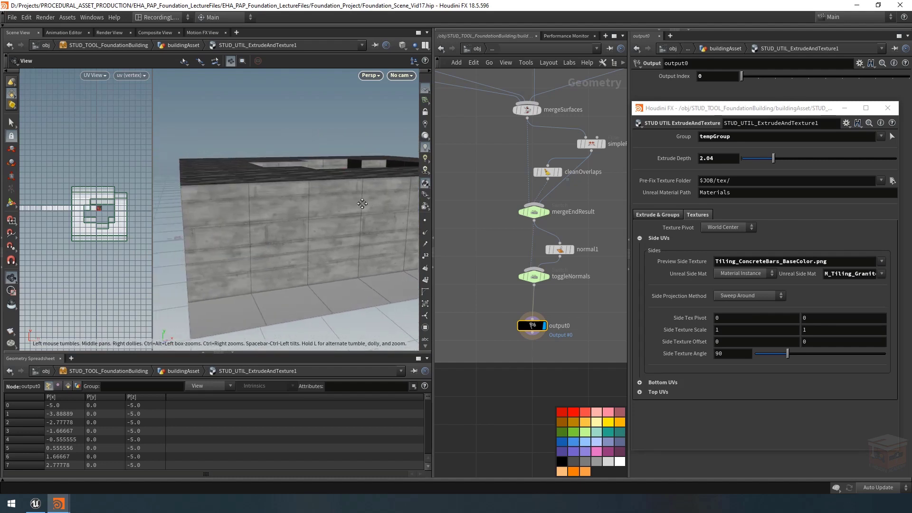
{"action": "left_click_drag", "start_coordinate": [270, 218], "coordinate": [284, 215]}
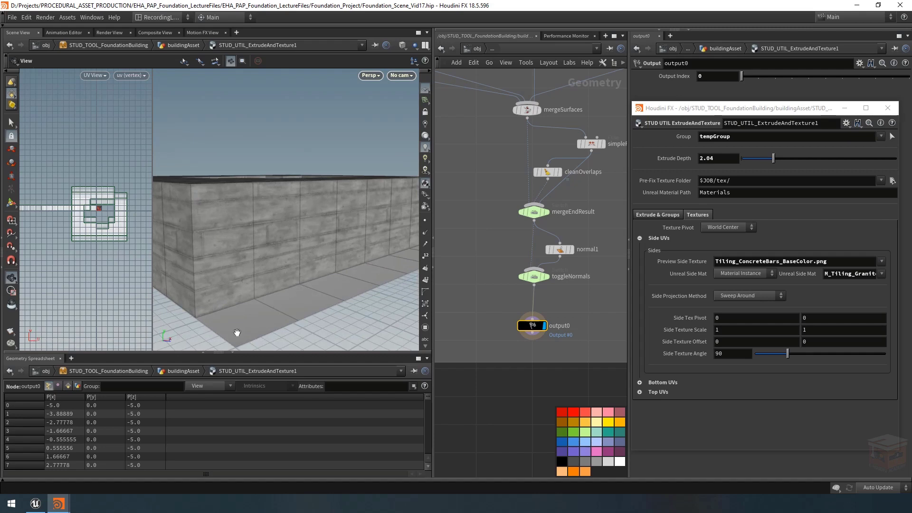
Step: Switch to Unreal Editor and examine the concrete wall textures inside the example building
{"action": "left_click", "coordinate": [34, 502]}
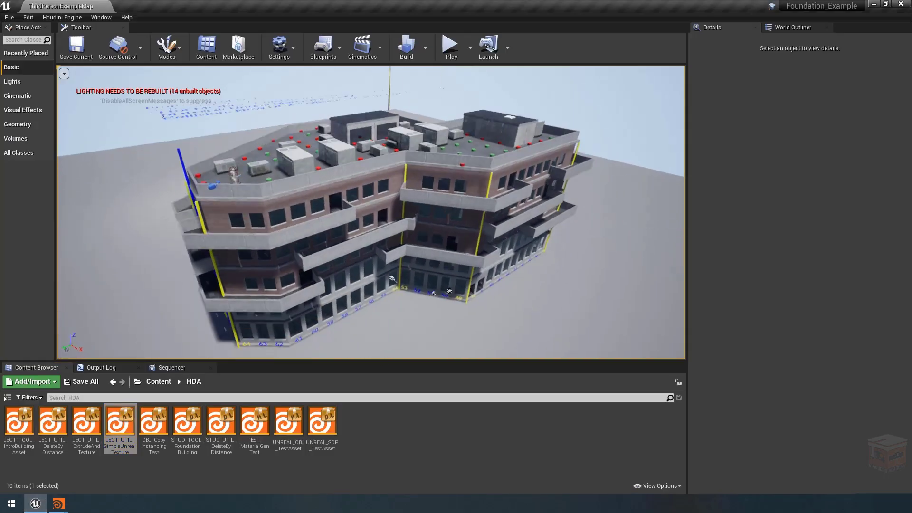
{"action": "key", "text": "w"}
{"action": "right_click_drag", "start_coordinate": [370, 212], "coordinate": [446, 181]}
{"action": "key", "text": "w"}
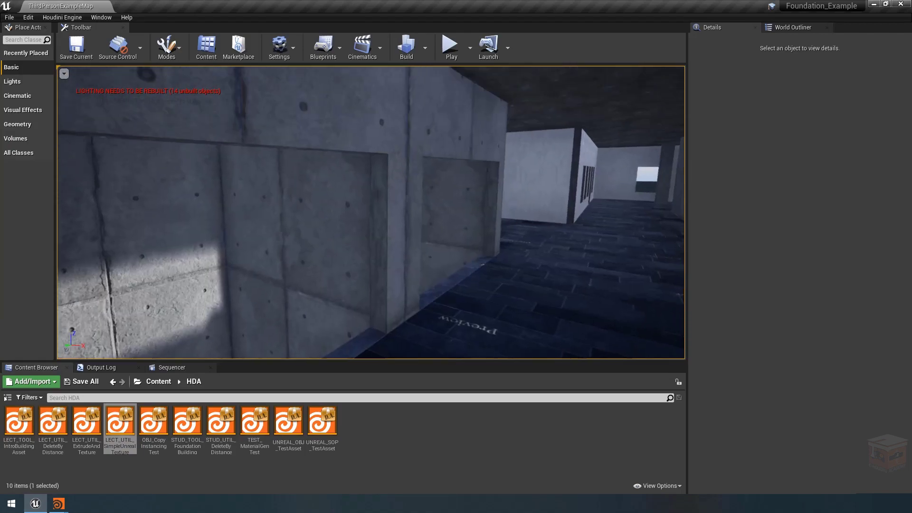
Step: Return to Houdini, set the first Side Texture Scale value to 0.21 and check the walls
{"action": "left_click", "coordinate": [58, 503]}
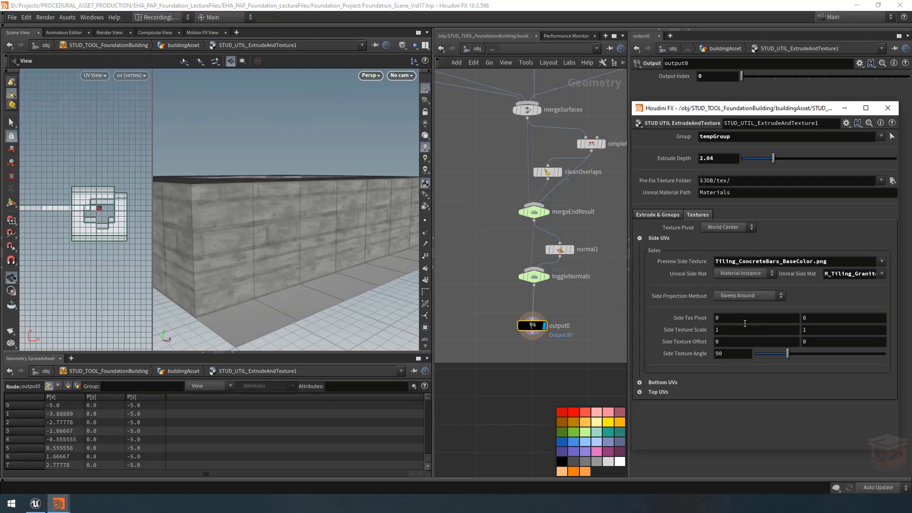
{"action": "left_click", "coordinate": [732, 331]}
{"action": "key", "text": "Return"}
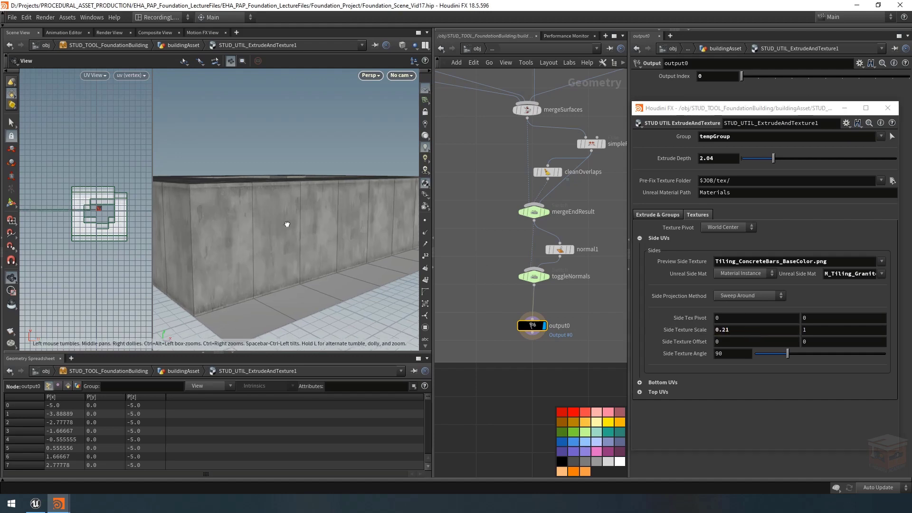
{"action": "left_click_drag", "start_coordinate": [287, 223], "coordinate": [261, 199]}
{"action": "left_click_drag", "start_coordinate": [244, 252], "coordinate": [260, 221]}
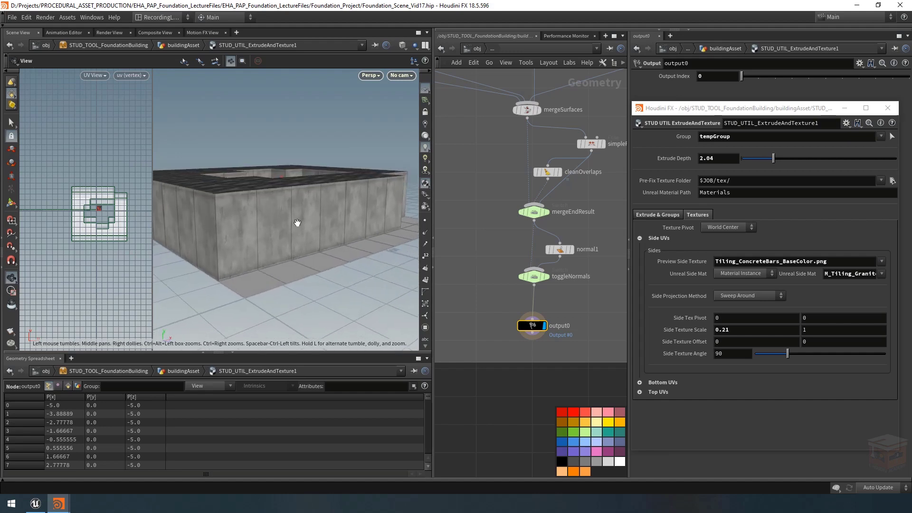
Step: Change the viewport display to Flat Shaded and set the second Side Texture Scale value to 0.4, checking the walls all around
{"action": "left_click", "coordinate": [404, 45]}
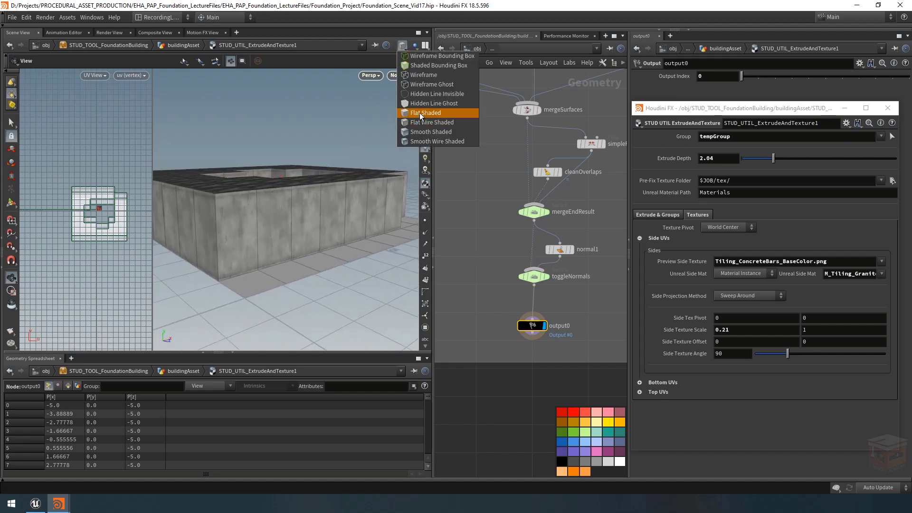
{"action": "left_click", "coordinate": [419, 113]}
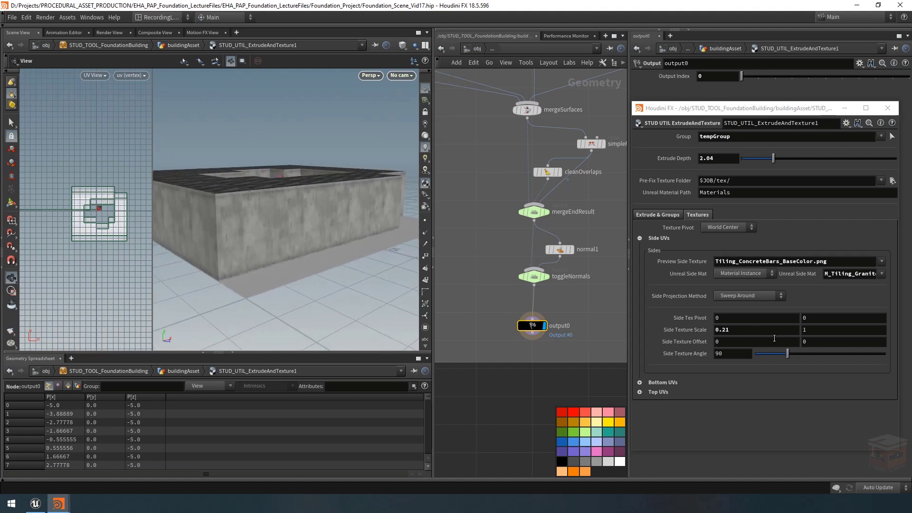
{"action": "middle_click_drag", "start_coordinate": [818, 329], "coordinate": [790, 329]}
{"action": "left_click_drag", "start_coordinate": [259, 231], "coordinate": [306, 226]}
{"action": "right_click_drag", "start_coordinate": [306, 227], "coordinate": [332, 218]}
{"action": "left_click_drag", "start_coordinate": [332, 218], "coordinate": [343, 209]}
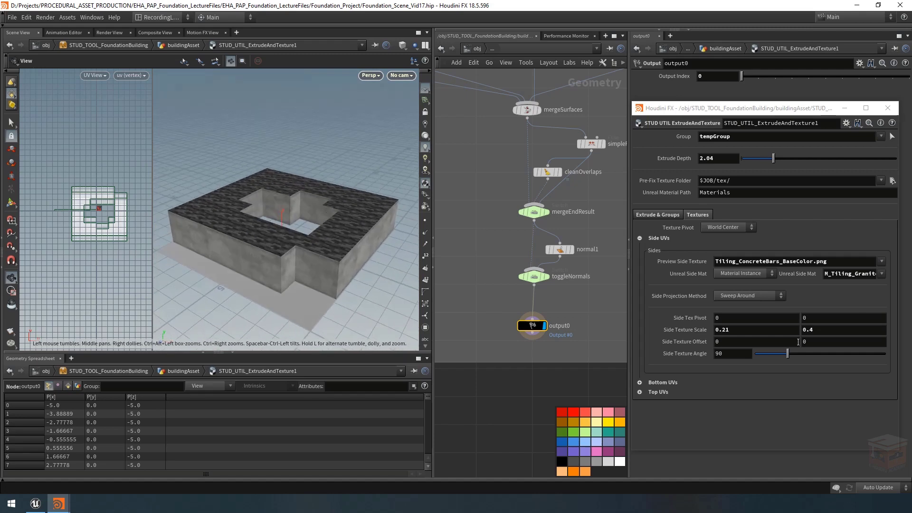
Step: In the Top UVs settings, try Ortogonal Unitized as the Top Projection Method and set it back to Ortogonal Projection
{"action": "left_click", "coordinate": [640, 237]}
{"action": "left_click", "coordinate": [639, 257]}
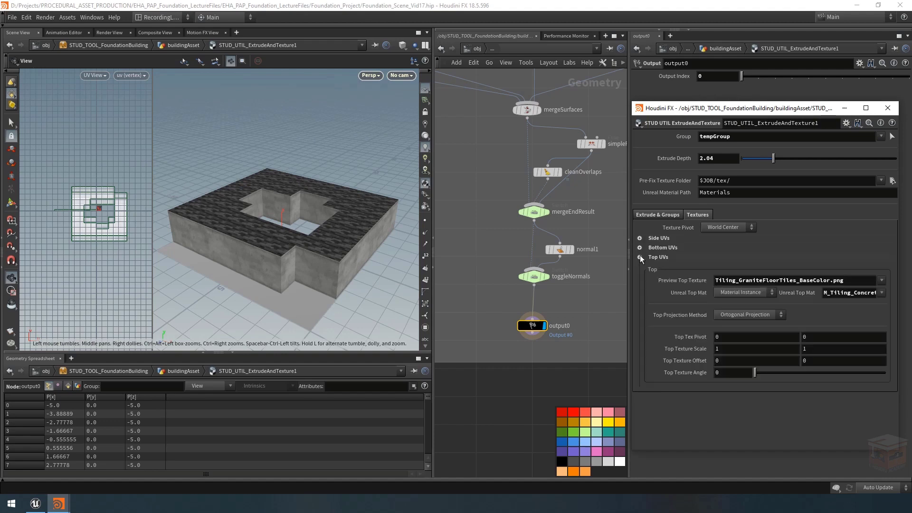
{"action": "left_click_drag", "start_coordinate": [270, 230], "coordinate": [280, 211]}
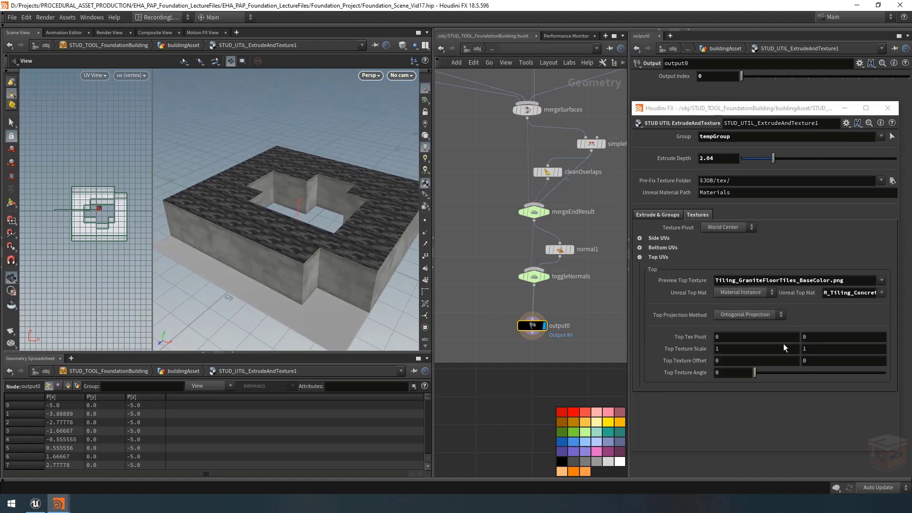
{"action": "left_click", "coordinate": [765, 315]}
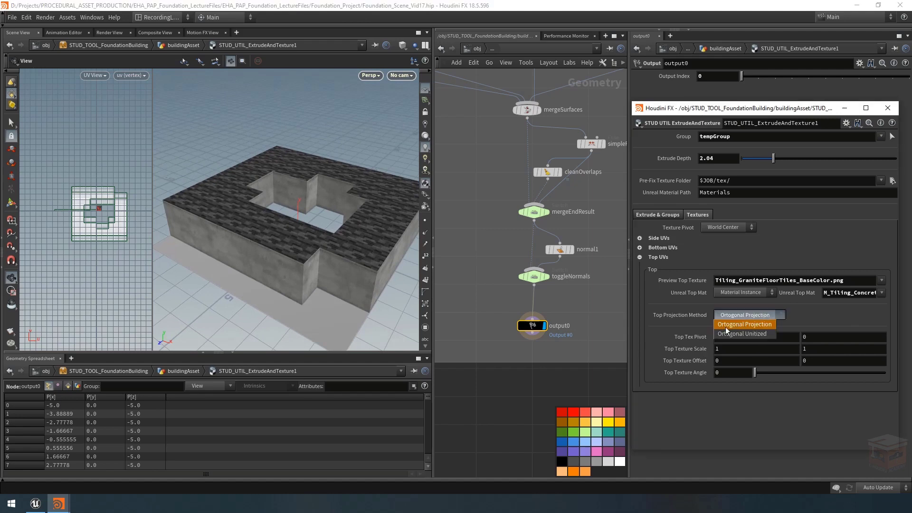
{"action": "left_click", "coordinate": [758, 325]}
{"action": "left_click_drag", "start_coordinate": [344, 232], "coordinate": [322, 246]}
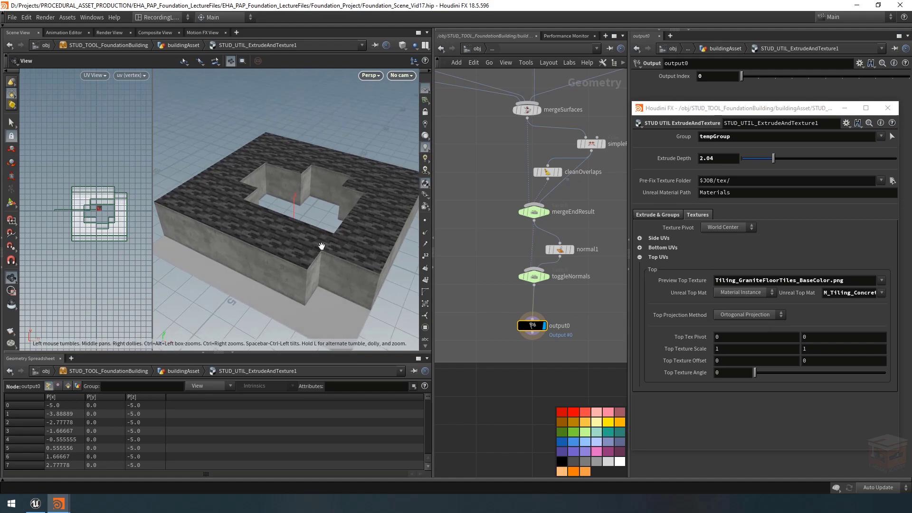
{"action": "left_click", "coordinate": [771, 312]}
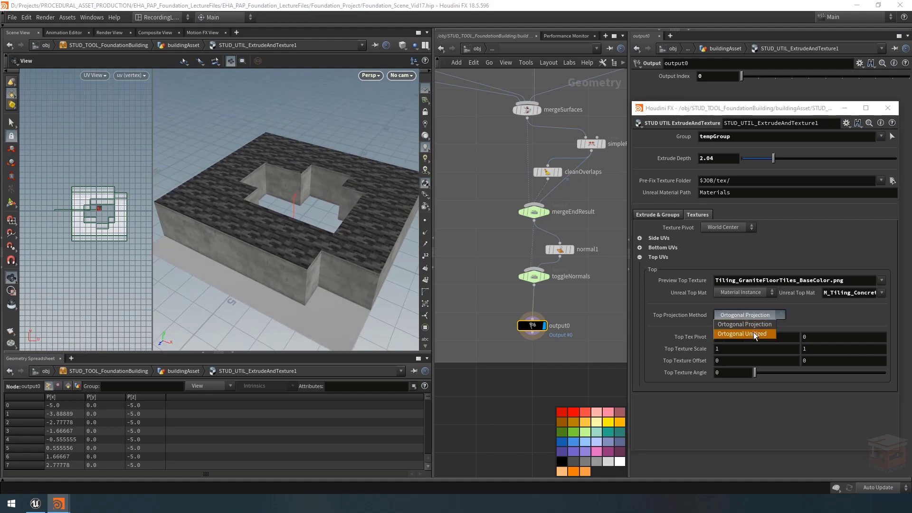
{"action": "left_click", "coordinate": [753, 333]}
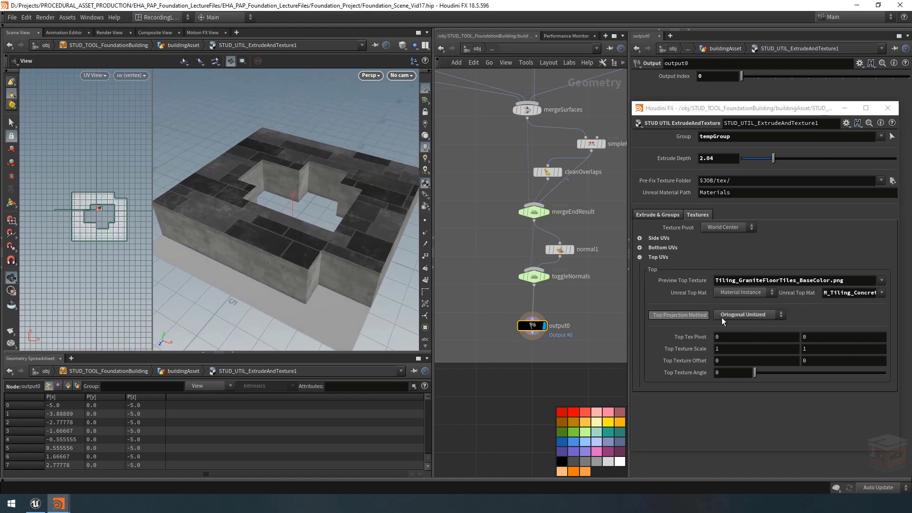
{"action": "left_click", "coordinate": [740, 315]}
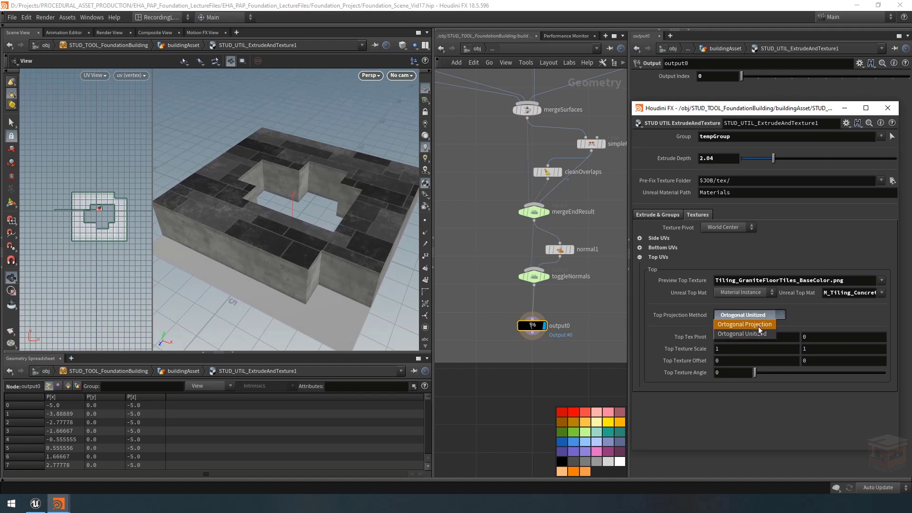
{"action": "left_click", "coordinate": [759, 327]}
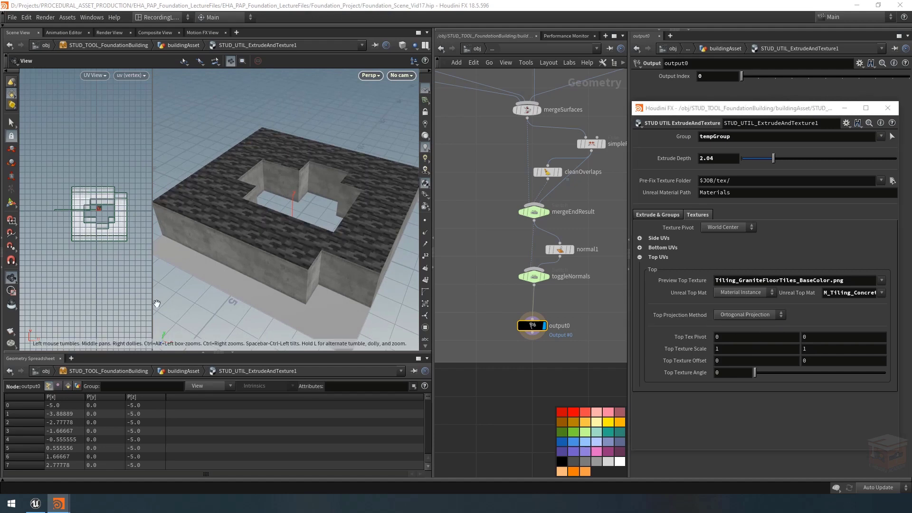
Step: Switch to Unreal Editor and examine the roof panel textures and the floor tiles inside the example building
{"action": "left_click", "coordinate": [35, 504]}
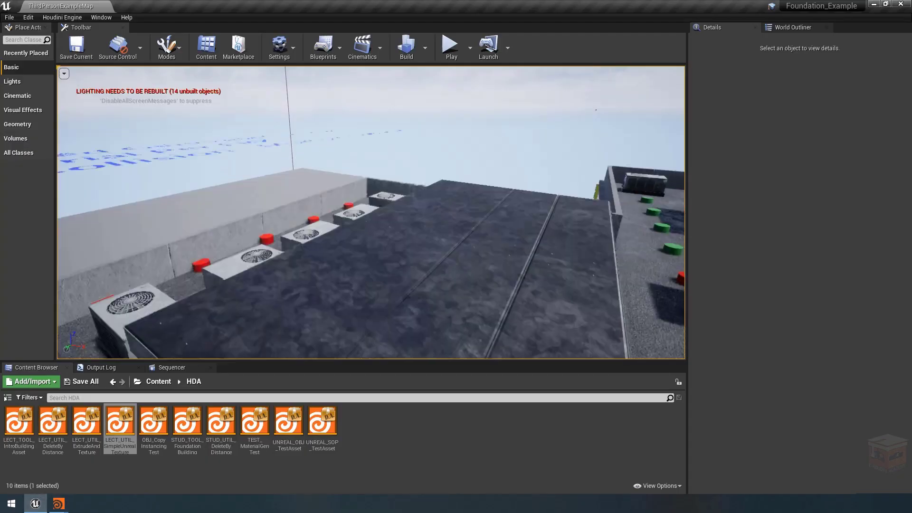
{"action": "mouse_move", "coordinate": [305, 141]}
{"action": "right_mouse_down"}
{"action": "mouse_move", "coordinate": [290, 204]}
{"action": "mouse_move", "coordinate": [280, 209]}
{"action": "mouse_move", "coordinate": [305, 141]}
{"action": "right_mouse_up"}
{"action": "key", "text": "s"}
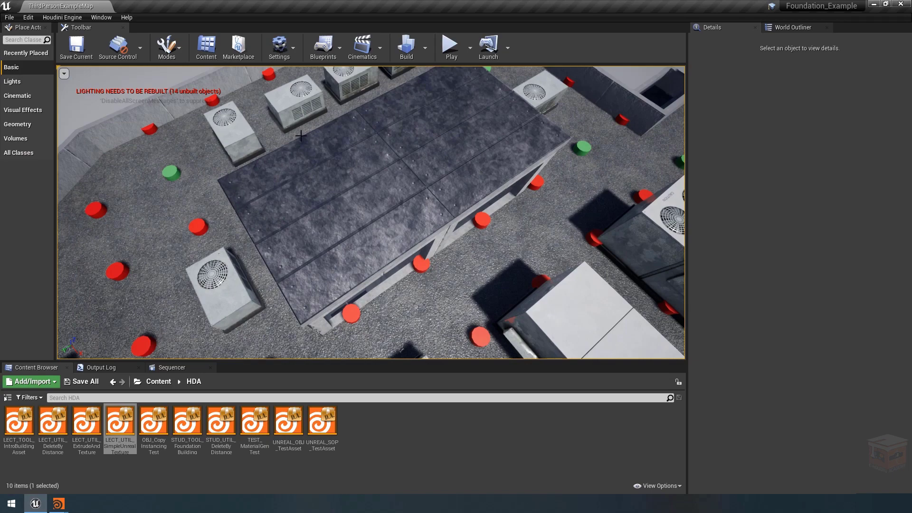
{"action": "mouse_move", "coordinate": [407, 174]}
{"action": "right_mouse_down"}
{"action": "mouse_move", "coordinate": [459, 181]}
{"action": "mouse_move", "coordinate": [408, 173]}
{"action": "right_mouse_up"}
{"action": "key", "text": "d"}
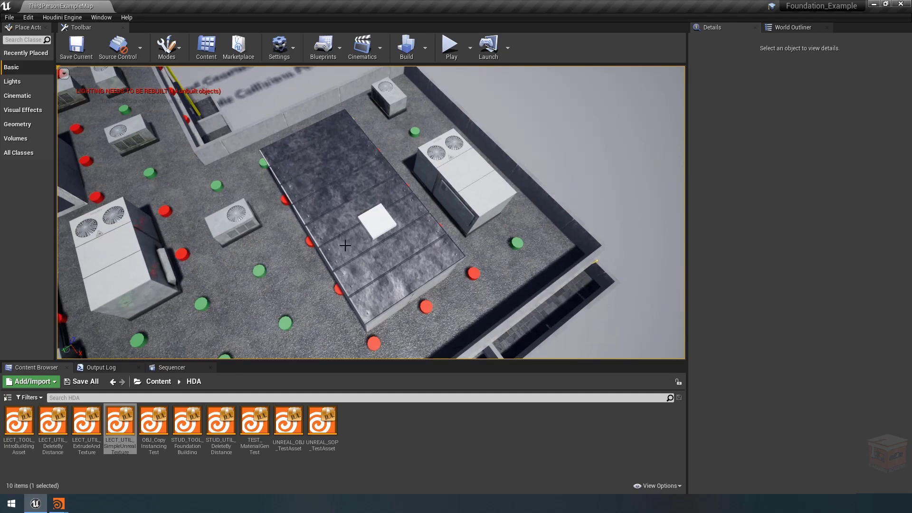
{"action": "mouse_move", "coordinate": [349, 203]}
{"action": "right_mouse_down"}
{"action": "mouse_move", "coordinate": [399, 202]}
{"action": "mouse_move", "coordinate": [349, 204]}
{"action": "right_mouse_up"}
{"action": "key", "text": "w"}
{"action": "key", "text": "a"}
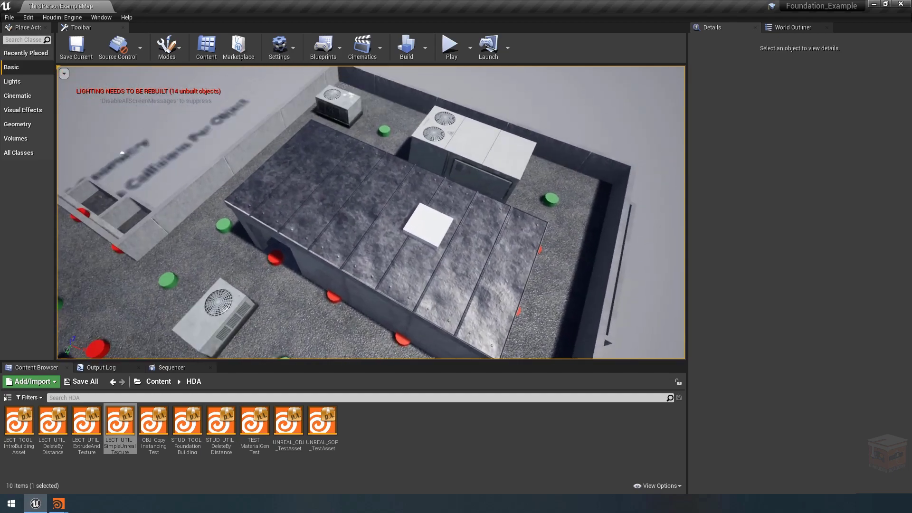
{"action": "key", "text": "d"}
{"action": "right_click_drag", "start_coordinate": [353, 194], "coordinate": [276, 194]}
{"action": "key", "text": "s"}
{"action": "right_click_drag", "start_coordinate": [353, 220], "coordinate": [383, 230]}
{"action": "key", "text": "d"}
{"action": "key", "text": "w"}
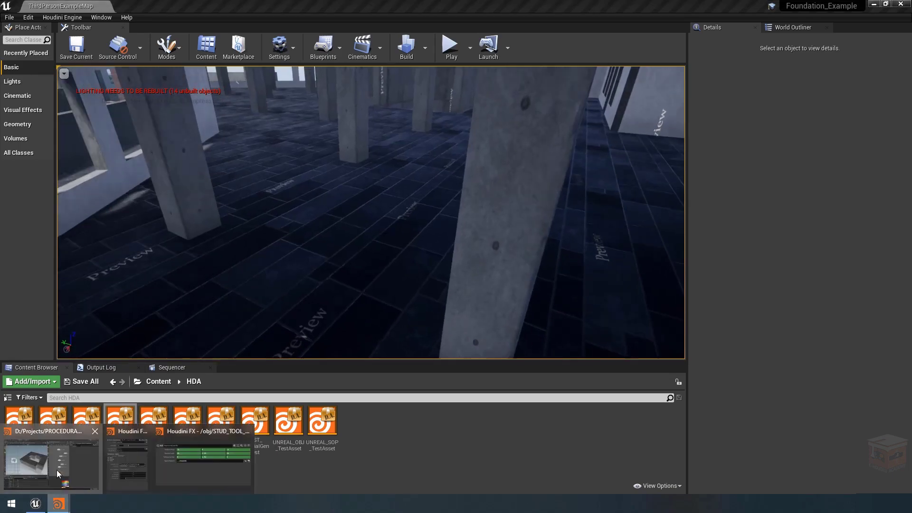
Step: Return to Houdini, set both Top Texture Scale values to 3 and check the tiles on the top surface
{"action": "left_click", "coordinate": [58, 503]}
{"action": "left_click", "coordinate": [765, 316]}
{"action": "left_click", "coordinate": [758, 318]}
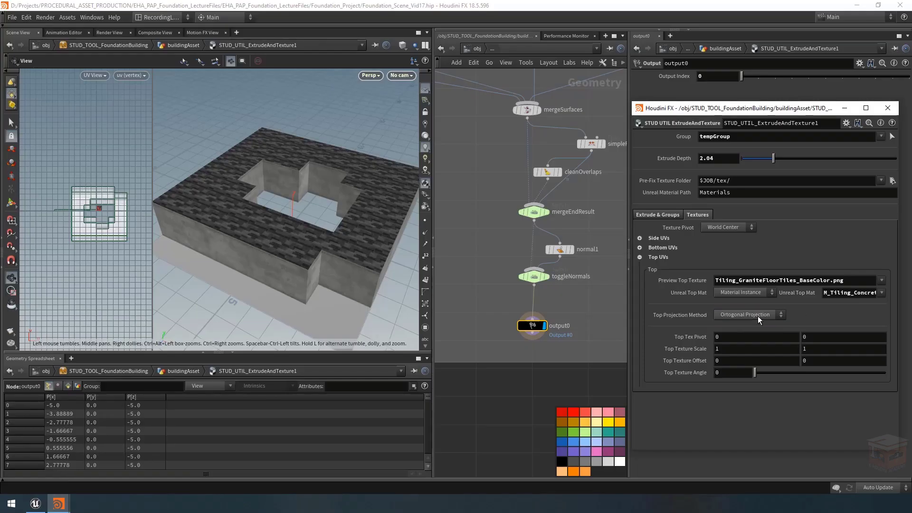
{"action": "middle_click_drag", "start_coordinate": [696, 350], "coordinate": [786, 348]}
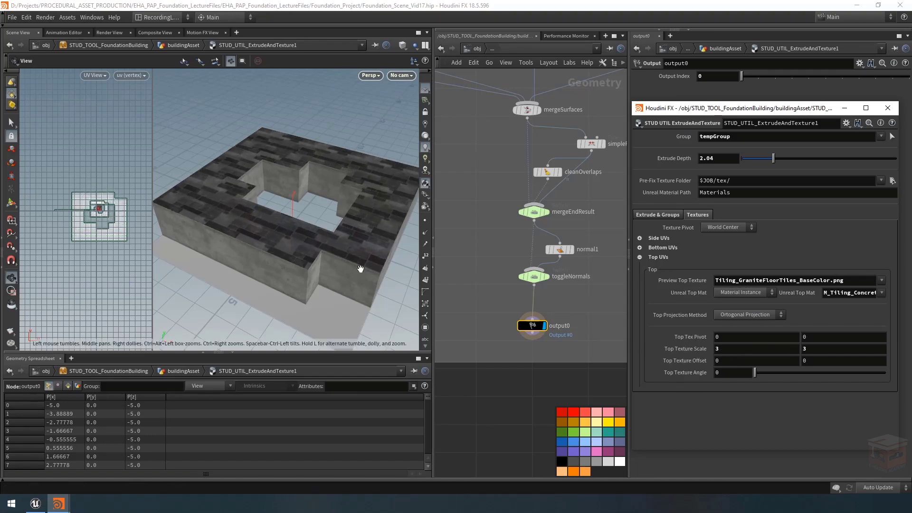
{"action": "mouse_move", "coordinate": [309, 243]}
{"action": "left_mouse_down"}
{"action": "mouse_move", "coordinate": [321, 236]}
{"action": "mouse_move", "coordinate": [313, 235]}
{"action": "left_mouse_up"}
{"action": "mouse_move", "coordinate": [760, 374]}
{"action": "left_mouse_down"}
{"action": "mouse_move", "coordinate": [797, 374]}
{"action": "mouse_move", "coordinate": [753, 374]}
{"action": "left_mouse_up"}
{"action": "middle_click_drag", "start_coordinate": [731, 365], "coordinate": [726, 378]}
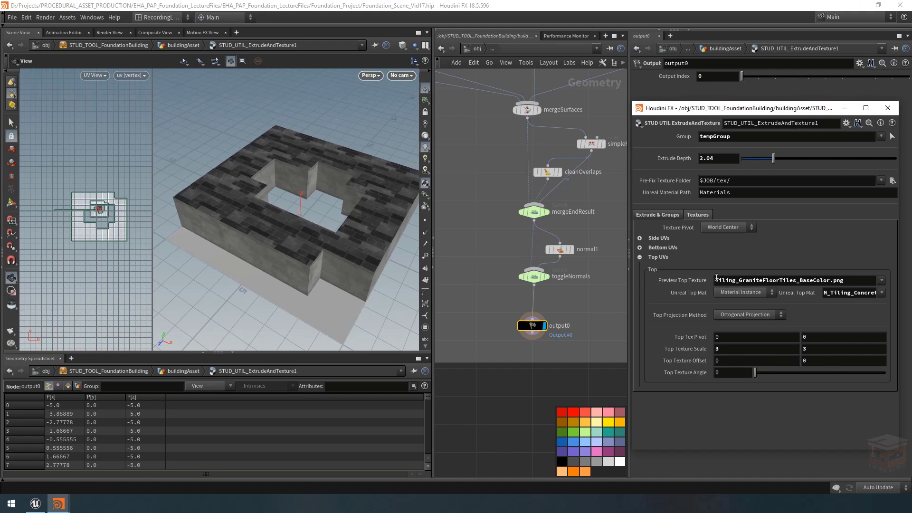
Step: In the Bottom UVs settings, choose Red Brick as the Preview Bottom Texture and inspect its tiling on the underside
{"action": "left_click", "coordinate": [640, 257]}
{"action": "left_click_drag", "start_coordinate": [338, 265], "coordinate": [328, 149]}
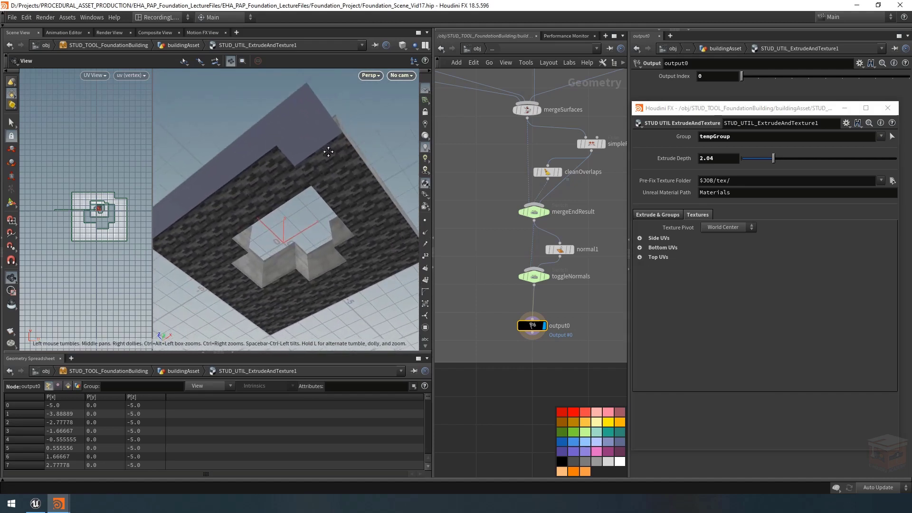
{"action": "left_click", "coordinate": [639, 247]}
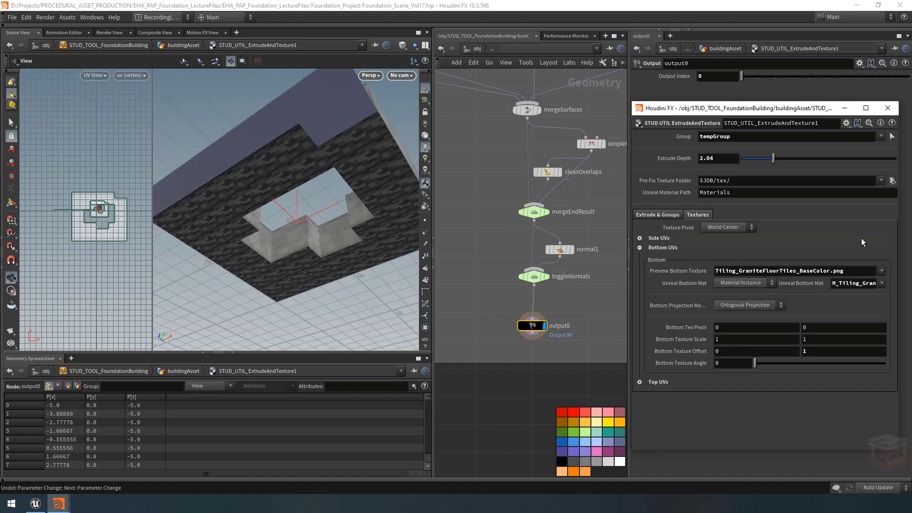
{"action": "left_click", "coordinate": [880, 271]}
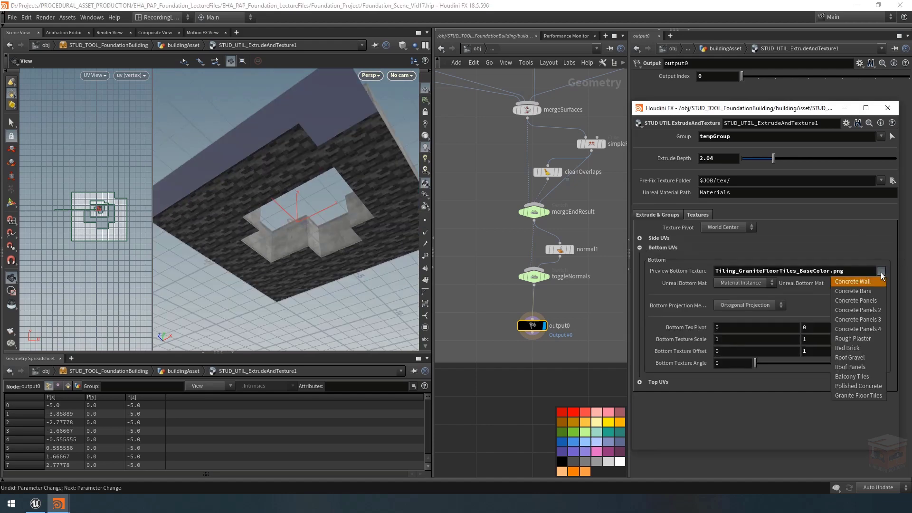
{"action": "left_click", "coordinate": [862, 351]}
{"action": "right_click_drag", "start_coordinate": [269, 168], "coordinate": [283, 146]}
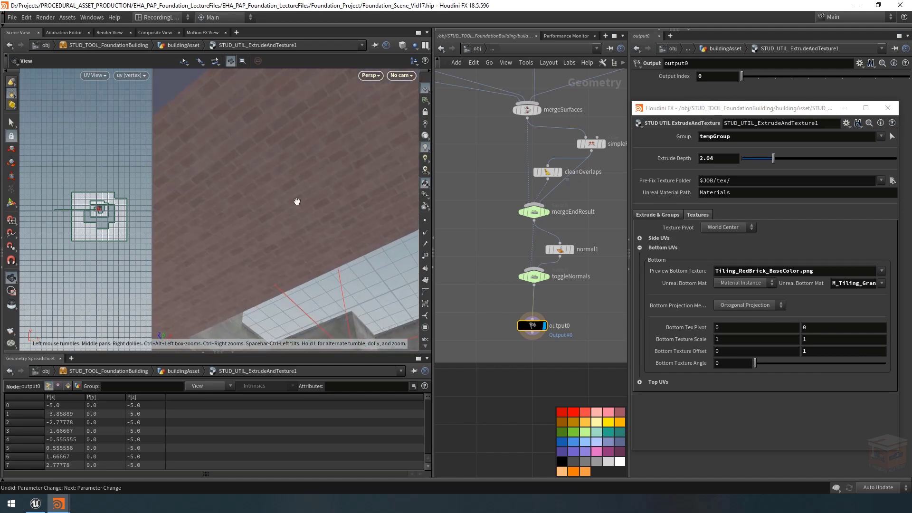
{"action": "left_click_drag", "start_coordinate": [297, 202], "coordinate": [261, 196]}
{"action": "left_click_drag", "start_coordinate": [320, 179], "coordinate": [230, 183]}
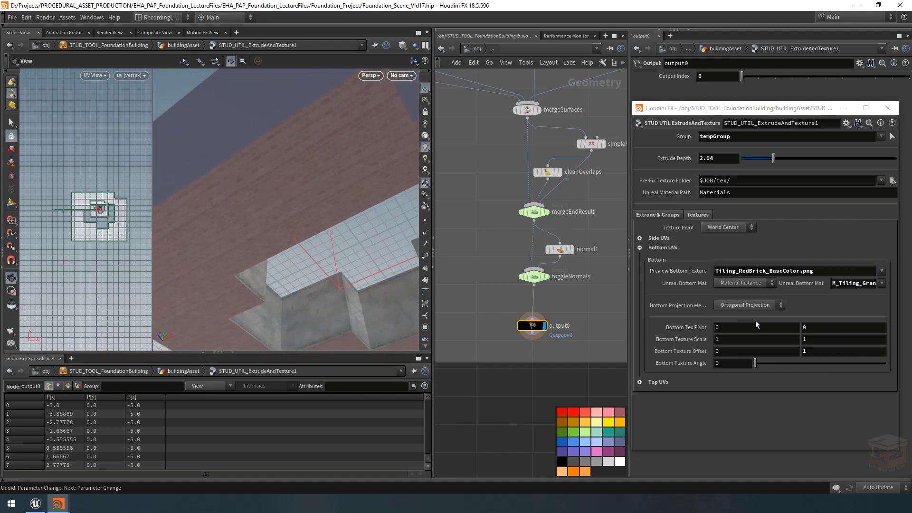
Step: Set both Bottom Texture Scale values to 2.1 and check the bricks on the underside
{"action": "middle_click_drag", "start_coordinate": [693, 340], "coordinate": [755, 352]}
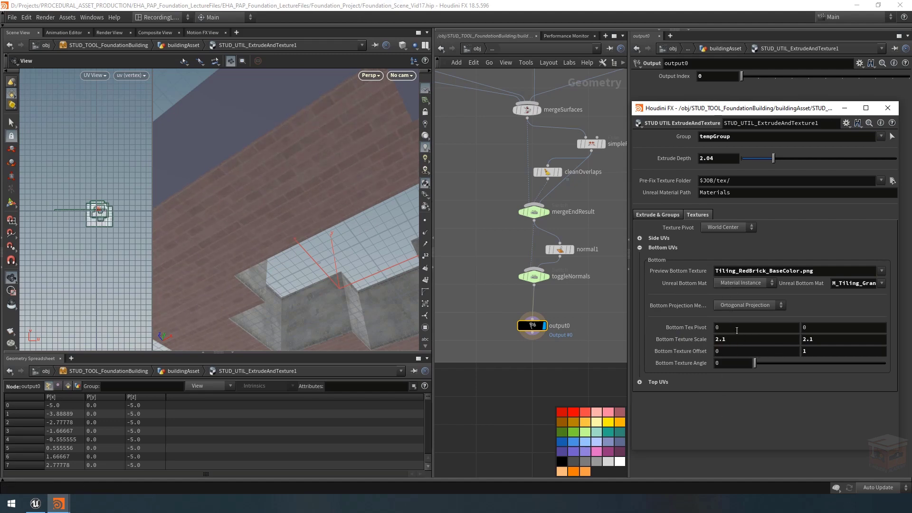
{"action": "left_click_drag", "start_coordinate": [327, 230], "coordinate": [361, 233]}
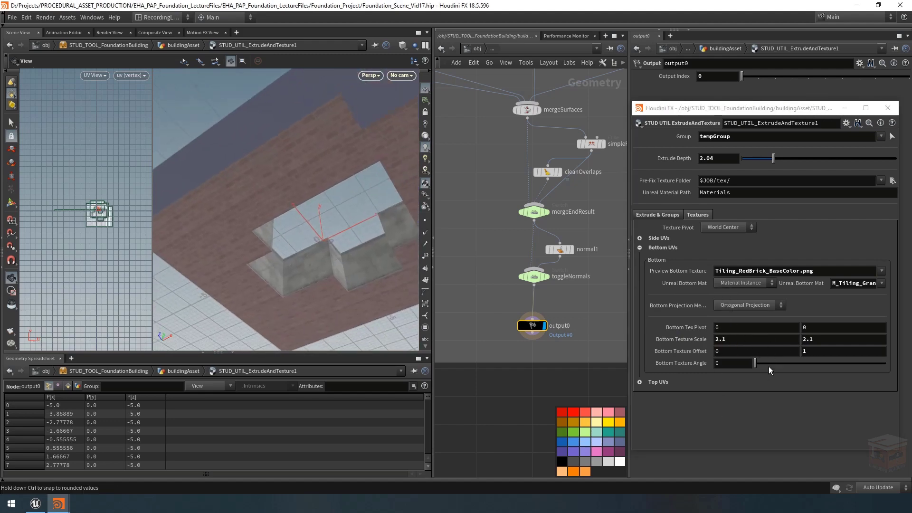
{"action": "left_click_drag", "start_coordinate": [768, 364], "coordinate": [740, 367]}
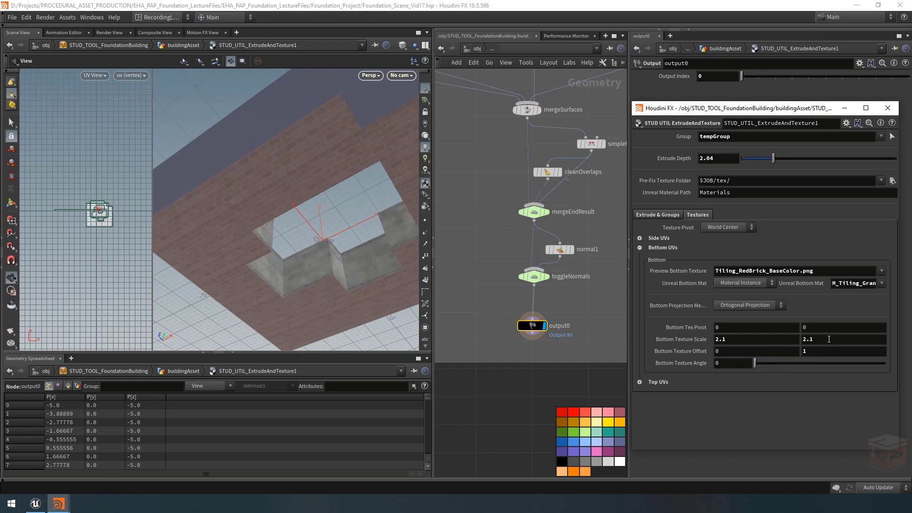
{"action": "mouse_move", "coordinate": [822, 339]}
{"action": "middle_mouse_down"}
{"action": "mouse_move", "coordinate": [862, 340]}
{"action": "mouse_move", "coordinate": [824, 344]}
{"action": "middle_mouse_up"}
{"action": "key", "text": "ctrl+z"}
{"action": "left_click_drag", "start_coordinate": [316, 189], "coordinate": [285, 193]}
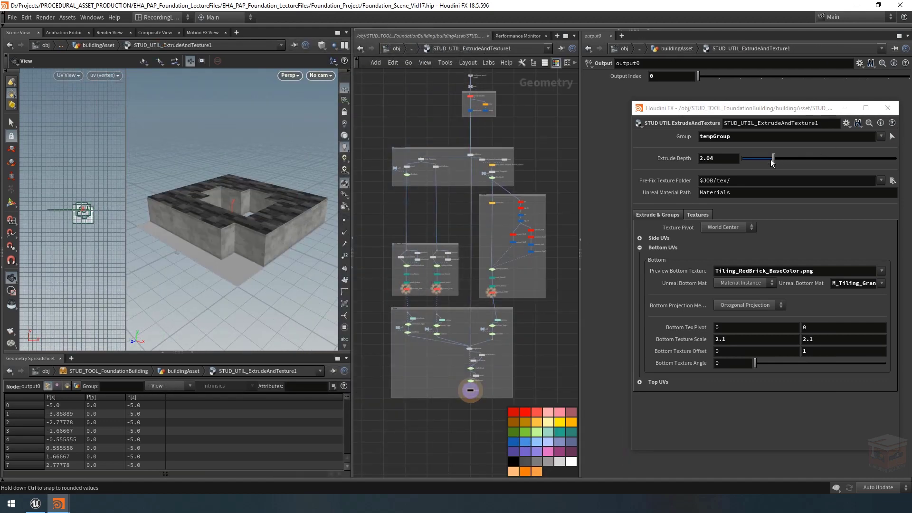
Step: Try a greater Extrude Depth on the textured shape and set it to 1
{"action": "mouse_move", "coordinate": [772, 159]}
{"action": "left_mouse_down"}
{"action": "mouse_move", "coordinate": [799, 167]}
{"action": "mouse_move", "coordinate": [762, 164]}
{"action": "mouse_move", "coordinate": [785, 167]}
{"action": "left_mouse_up"}
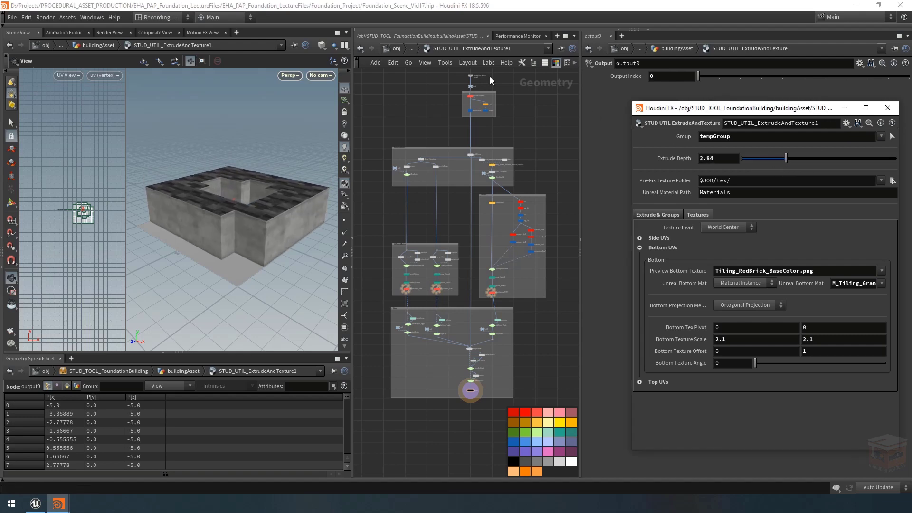
{"action": "double_click", "coordinate": [712, 158]}
{"action": "type", "text": "1"}
{"action": "key", "text": "Return"}
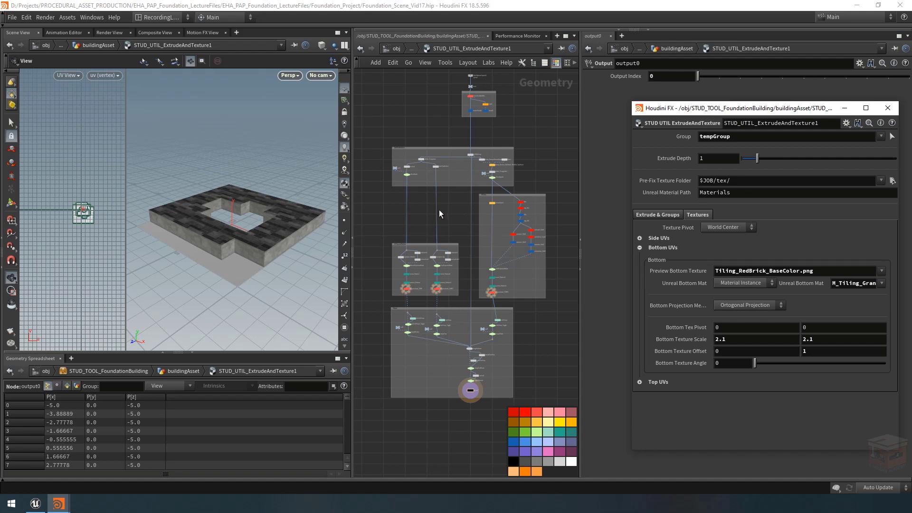
Step: Go up to the buildingAsset network, and switch to Unreal Editor to examine the example building's brick walls
{"action": "left_click", "coordinate": [412, 47]}
{"action": "left_click", "coordinate": [426, 65]}
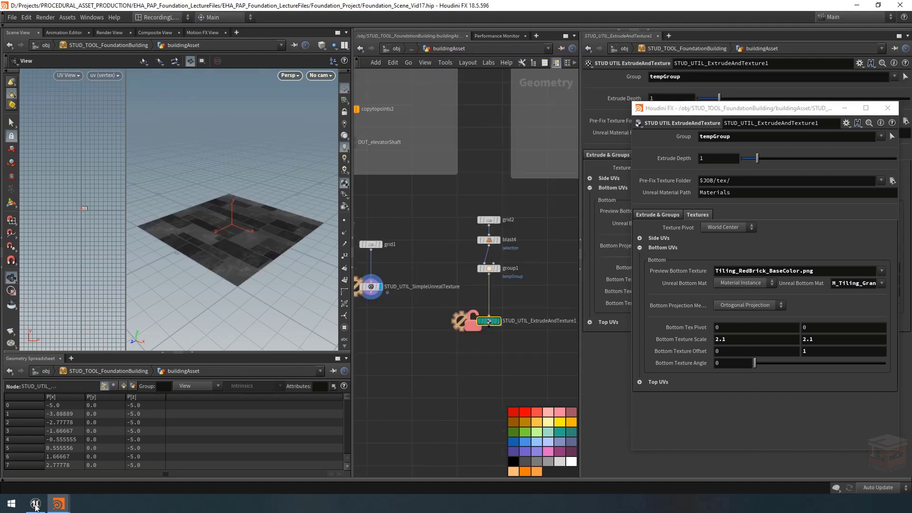
{"action": "left_click", "coordinate": [35, 505]}
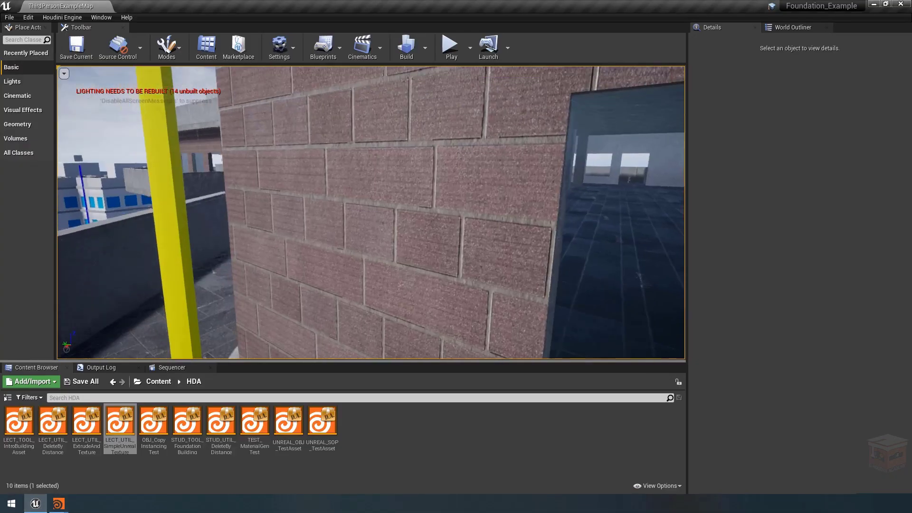
{"action": "right_click_drag", "start_coordinate": [370, 213], "coordinate": [310, 243]}
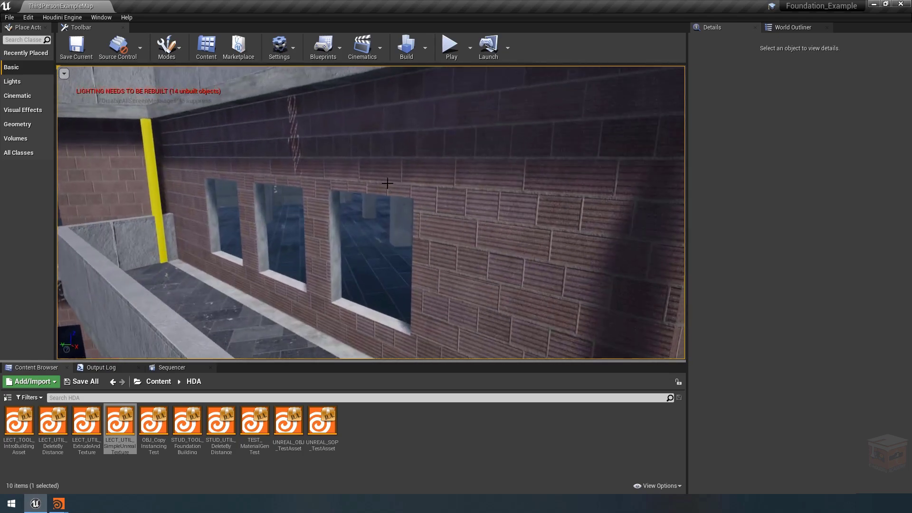
Step: Return to Houdini, view the grid2 plane, and display the STUD_UTIL_ExtrudeAndTexture1 result before going inside that node
{"action": "left_click", "coordinate": [58, 503]}
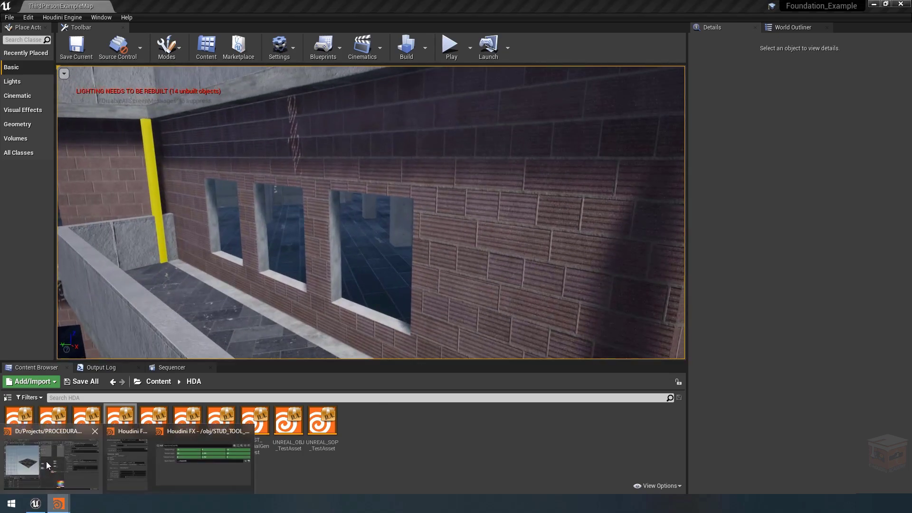
{"action": "left_click", "coordinate": [48, 465]}
{"action": "left_click", "coordinate": [496, 219]}
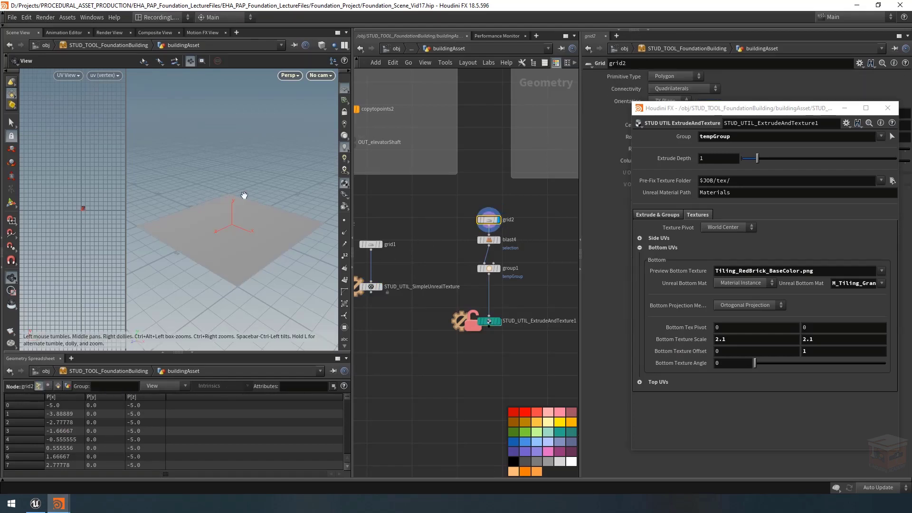
{"action": "left_click_drag", "start_coordinate": [244, 195], "coordinate": [244, 218]}
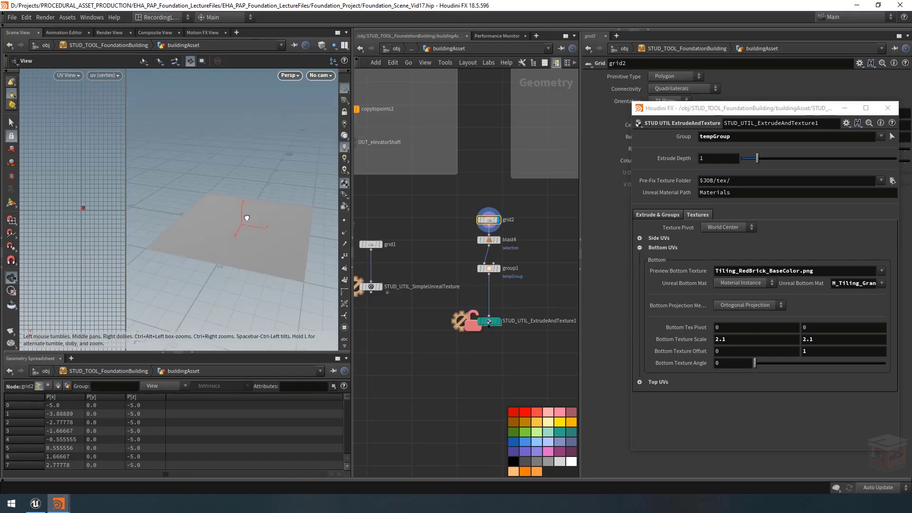
{"action": "left_click", "coordinate": [498, 320]}
{"action": "left_click", "coordinate": [489, 322]}
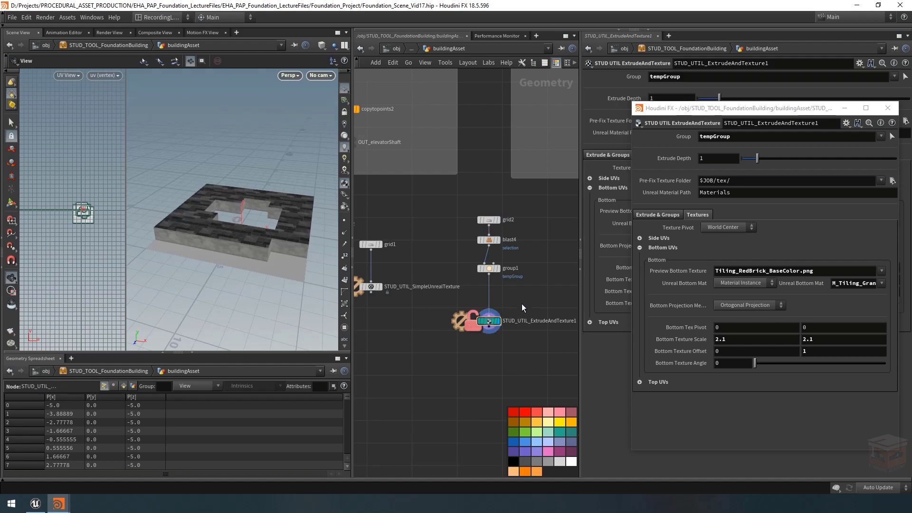
{"action": "double_click", "coordinate": [489, 321]}
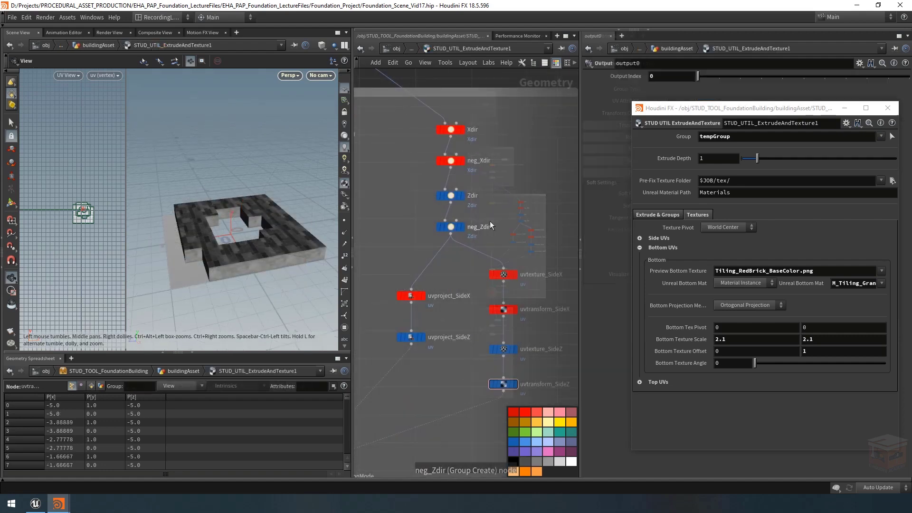
Step: Examine the textured shape's sides, top and inner opening alongside the side projection nodes of the utility
{"action": "scroll", "coordinate": [524, 243], "scroll_direction": "down", "scroll_amount": 2}
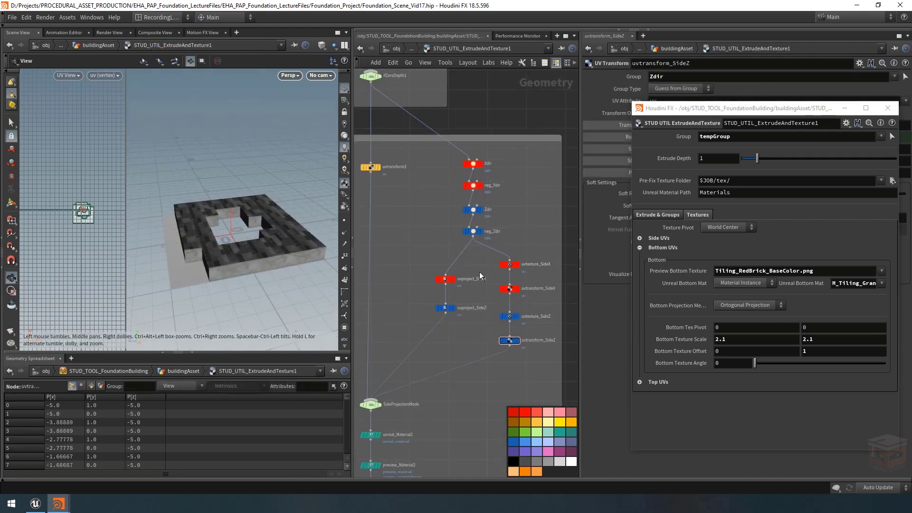
{"action": "left_click_drag", "start_coordinate": [260, 267], "coordinate": [250, 217]}
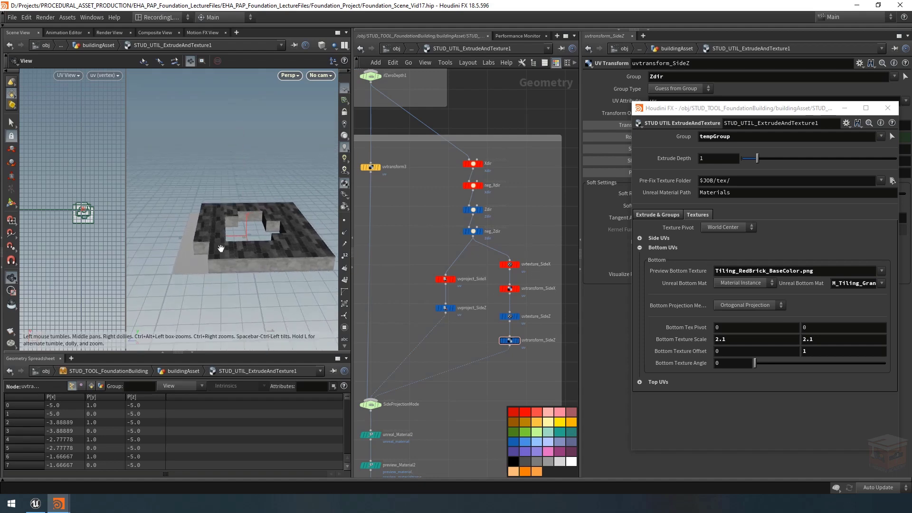
{"action": "left_click_drag", "start_coordinate": [221, 248], "coordinate": [299, 256]}
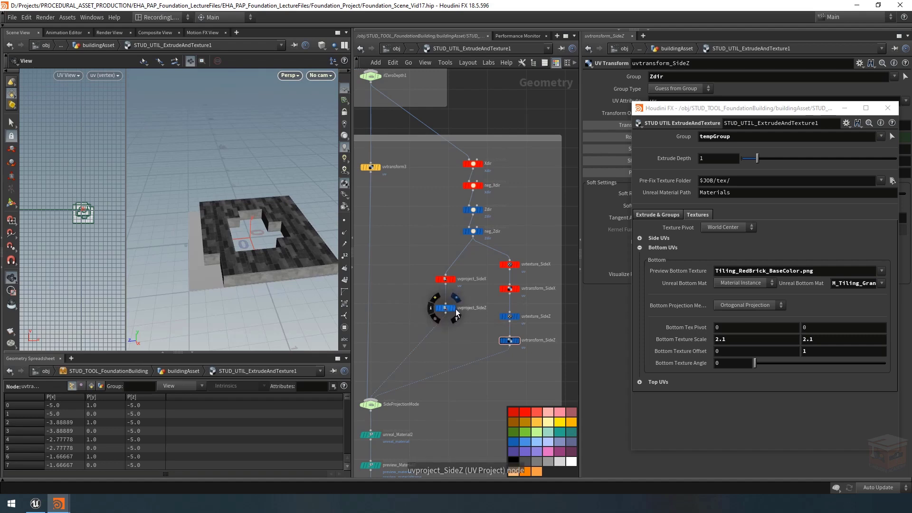
{"action": "left_click_drag", "start_coordinate": [325, 264], "coordinate": [228, 252]}
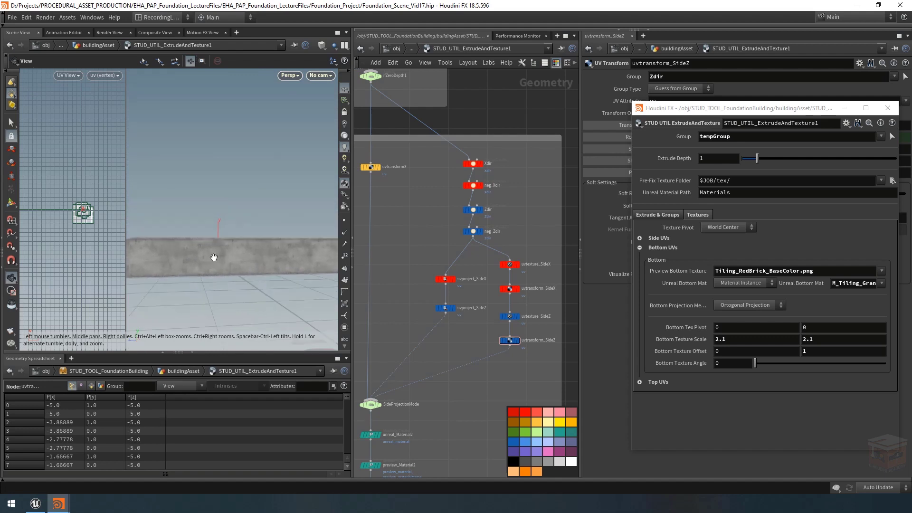
{"action": "left_click_drag", "start_coordinate": [285, 259], "coordinate": [222, 177]}
{"action": "scroll", "coordinate": [228, 209], "scroll_direction": "down", "scroll_amount": 3}
{"action": "middle_click_drag", "start_coordinate": [297, 162], "coordinate": [215, 204]}
{"action": "left_click_drag", "start_coordinate": [215, 204], "coordinate": [201, 184]}
{"action": "middle_click_drag", "start_coordinate": [279, 172], "coordinate": [231, 224]}
{"action": "left_click_drag", "start_coordinate": [231, 223], "coordinate": [251, 221]}
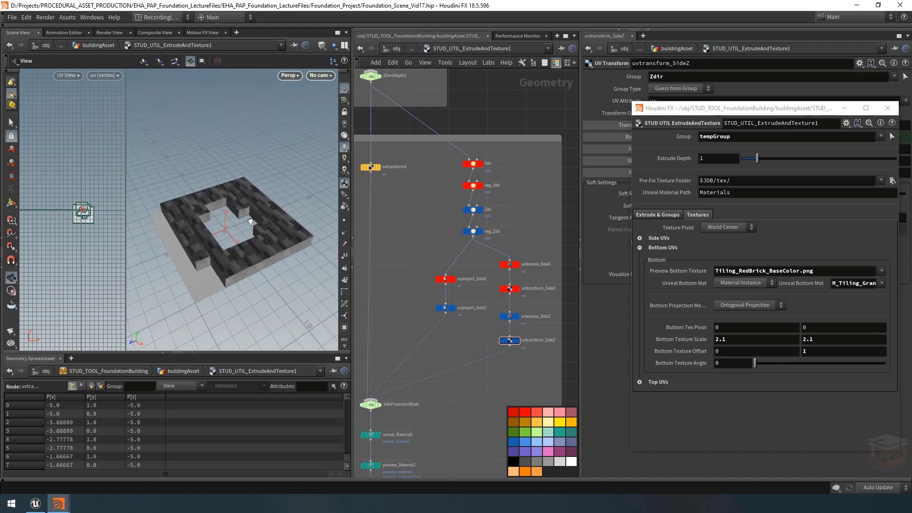
Step: Look over the utility's whole network, from the side UV branch to the merged output, and check the shape at a lower angle
{"action": "scroll", "coordinate": [478, 389], "scroll_direction": "down", "scroll_amount": 5}
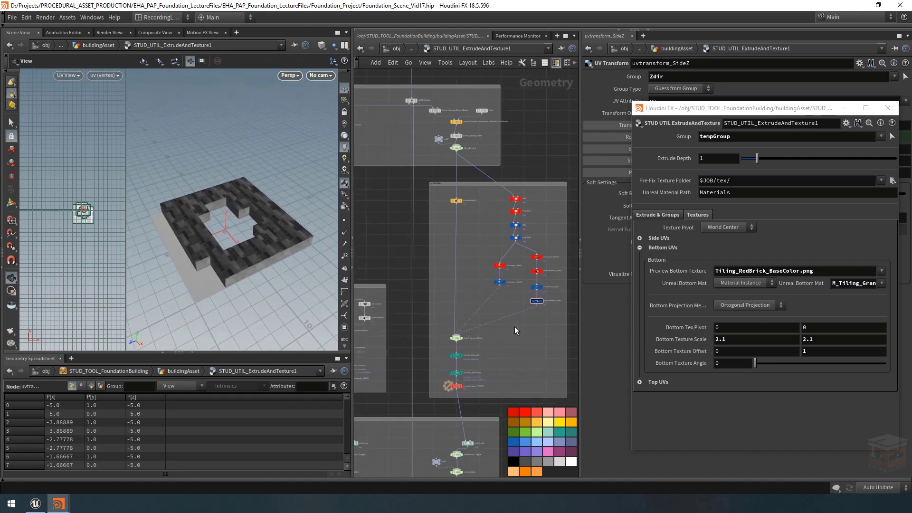
{"action": "mouse_move", "coordinate": [257, 224]}
{"action": "left_mouse_down"}
{"action": "mouse_move", "coordinate": [285, 226]}
{"action": "mouse_move", "coordinate": [272, 231]}
{"action": "left_mouse_up"}
{"action": "scroll", "coordinate": [515, 324], "scroll_direction": "down", "scroll_amount": 4}
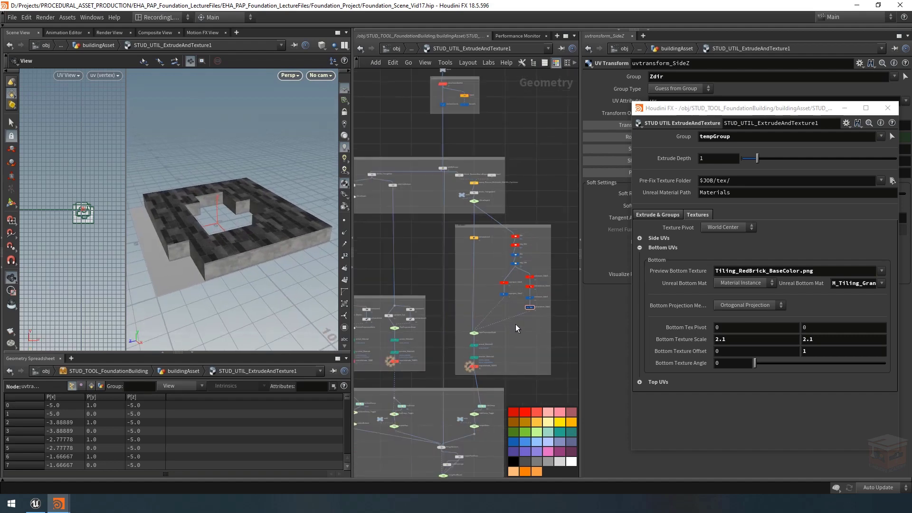
{"action": "middle_click_drag", "start_coordinate": [538, 311], "coordinate": [536, 301]}
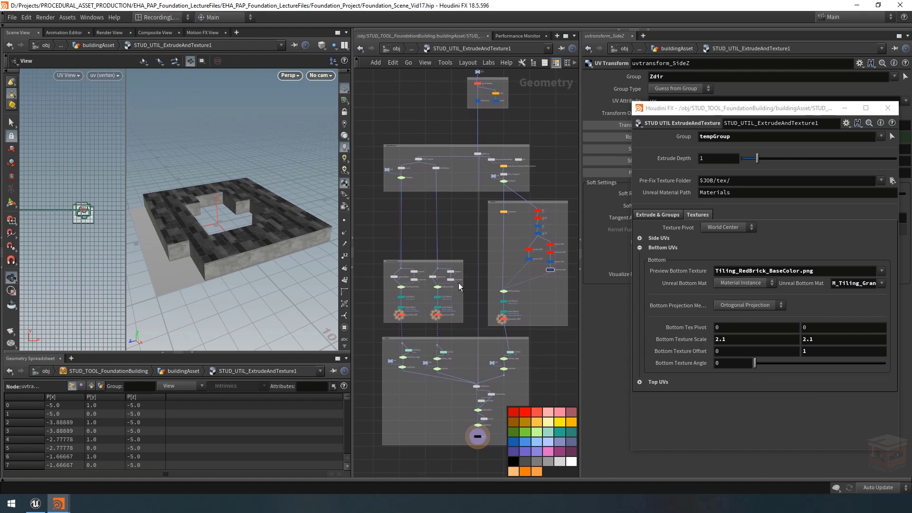
{"action": "scroll", "coordinate": [535, 233], "scroll_direction": "up", "scroll_amount": 4}
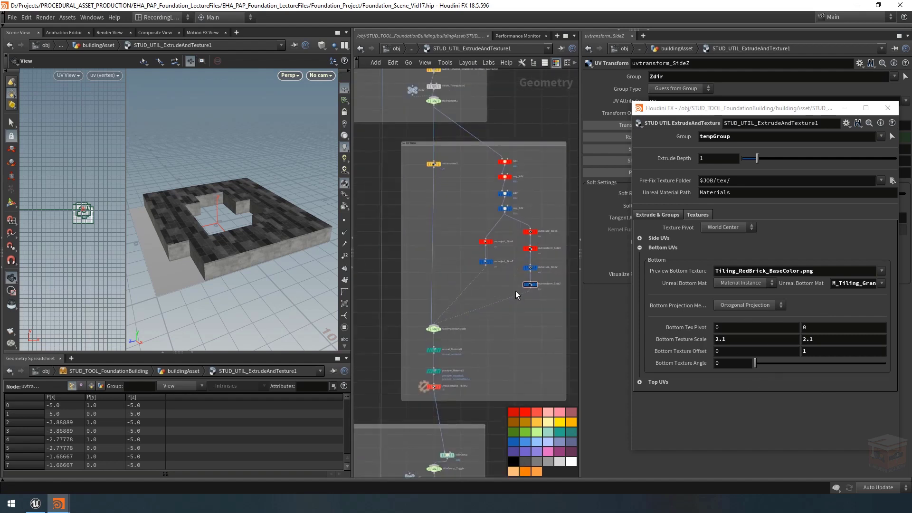
{"action": "scroll", "coordinate": [520, 302], "scroll_direction": "down", "scroll_amount": 6}
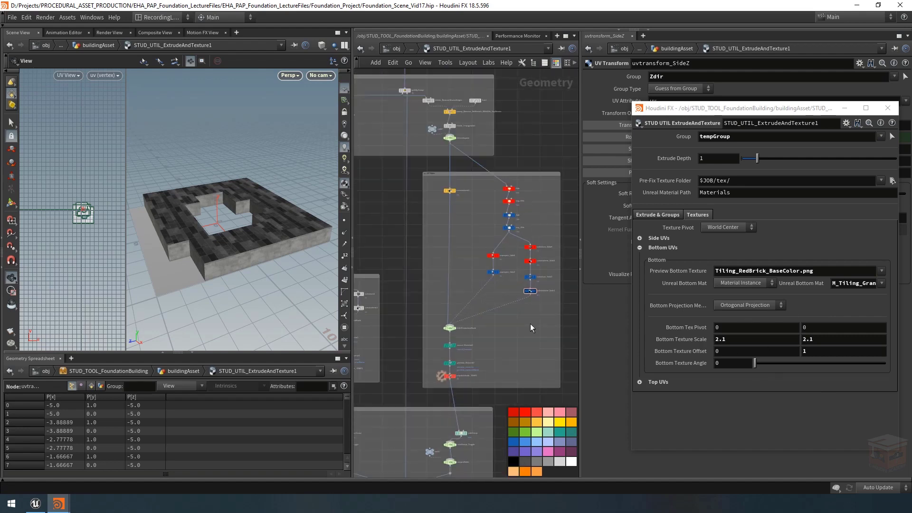
{"action": "scroll", "coordinate": [495, 370], "scroll_direction": "up", "scroll_amount": 5}
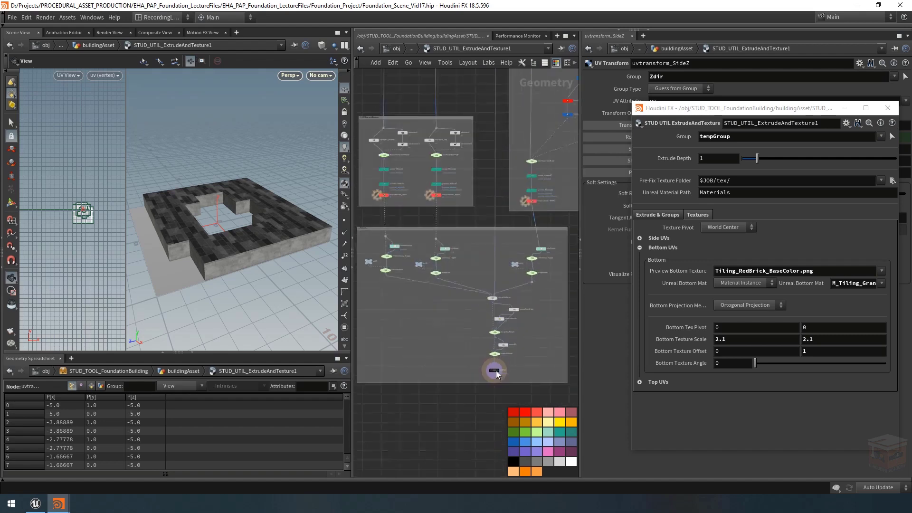
Step: Select the output0 node, fit the whole utility network in view, and go up to the buildingAsset network
{"action": "left_click", "coordinate": [497, 370]}
{"action": "key", "text": "h"}
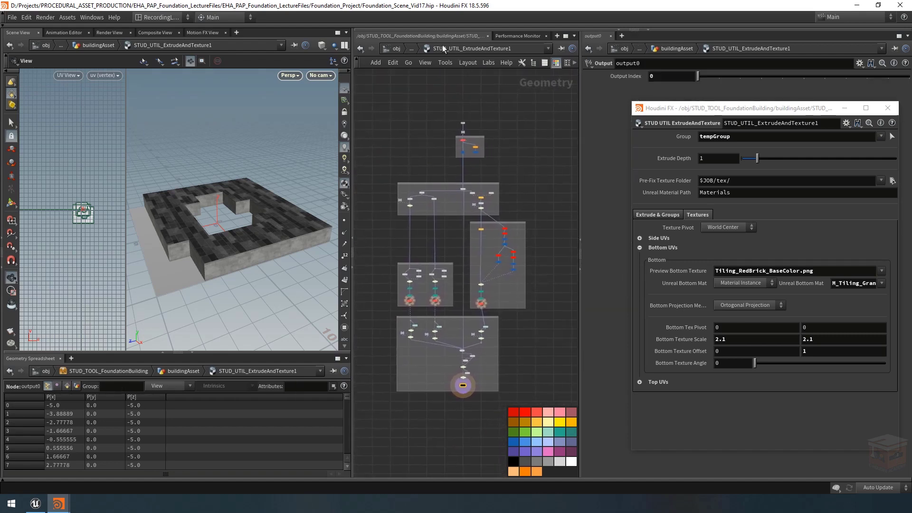
{"action": "left_click", "coordinate": [411, 48]}
{"action": "left_click", "coordinate": [423, 63]}
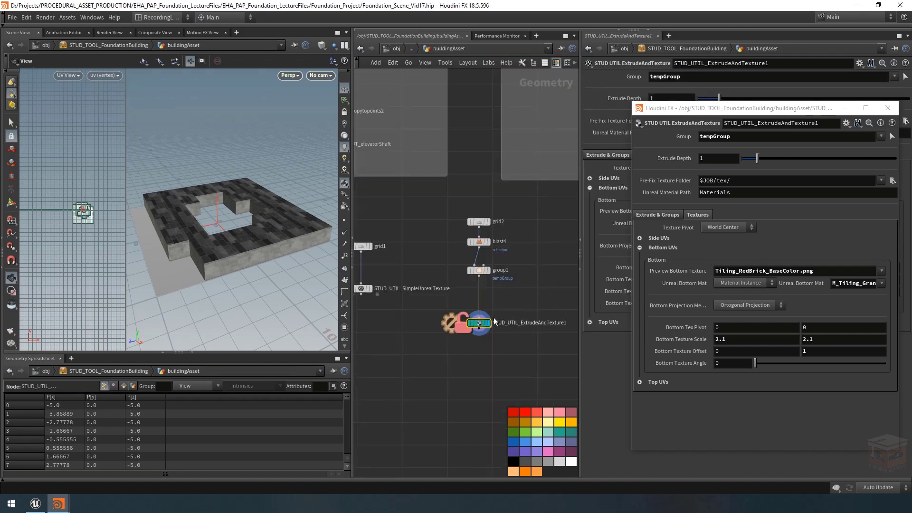
Step: Save the node type of STUD_UTIL_ExtrudeAndTexture1 and match the node to its current definition
{"action": "right_click", "coordinate": [474, 323]}
{"action": "left_click", "coordinate": [503, 461]}
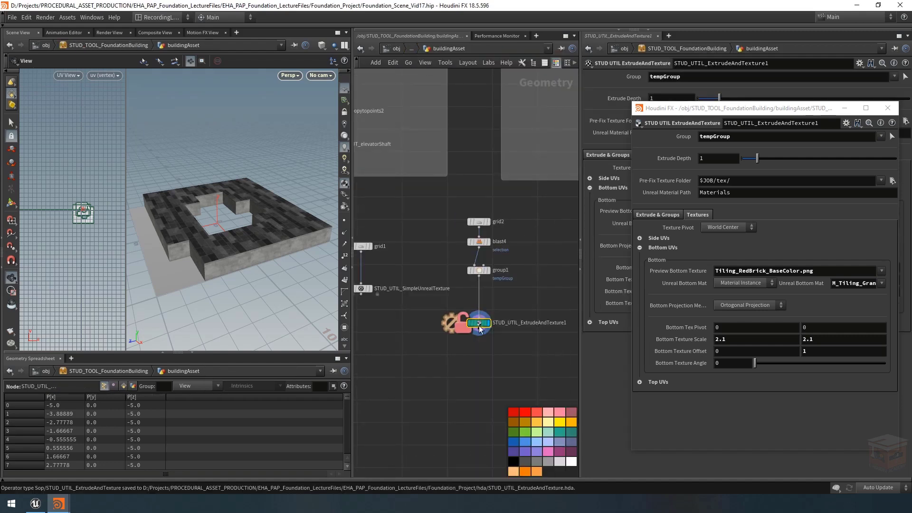
{"action": "right_click", "coordinate": [477, 323]}
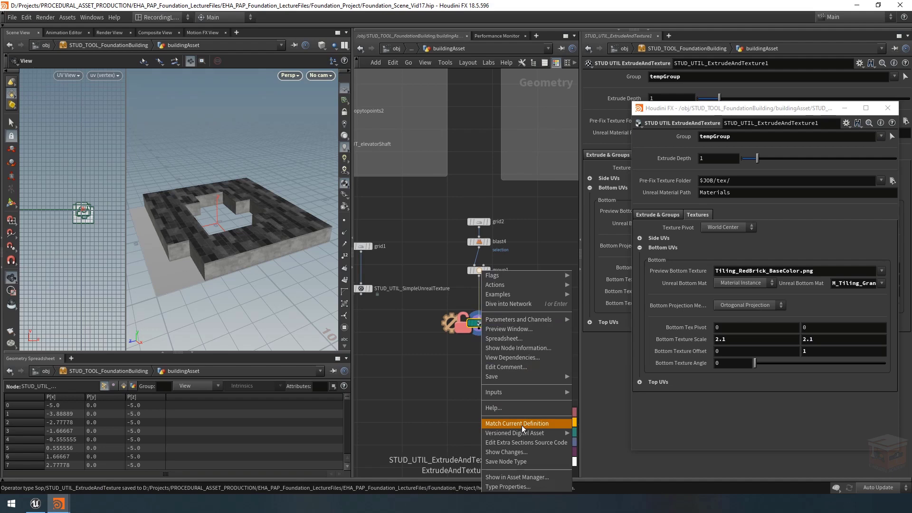
{"action": "left_click", "coordinate": [519, 461]}
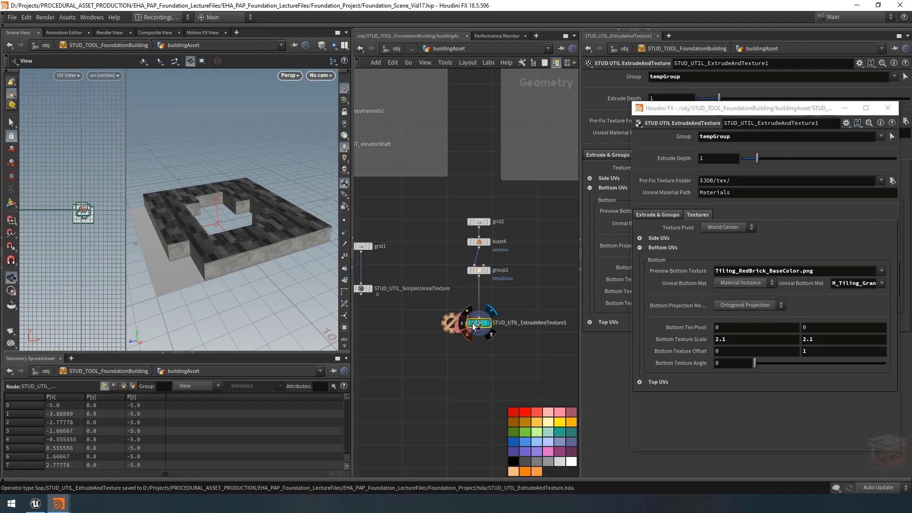
{"action": "right_click", "coordinate": [475, 323]}
{"action": "left_click", "coordinate": [515, 423]}
Step: Collapse the Bottom UVs section and show the utility's Extrude & Groups settings in the floating parameter window
{"action": "scroll", "coordinate": [514, 363], "scroll_direction": "down", "scroll_amount": 4}
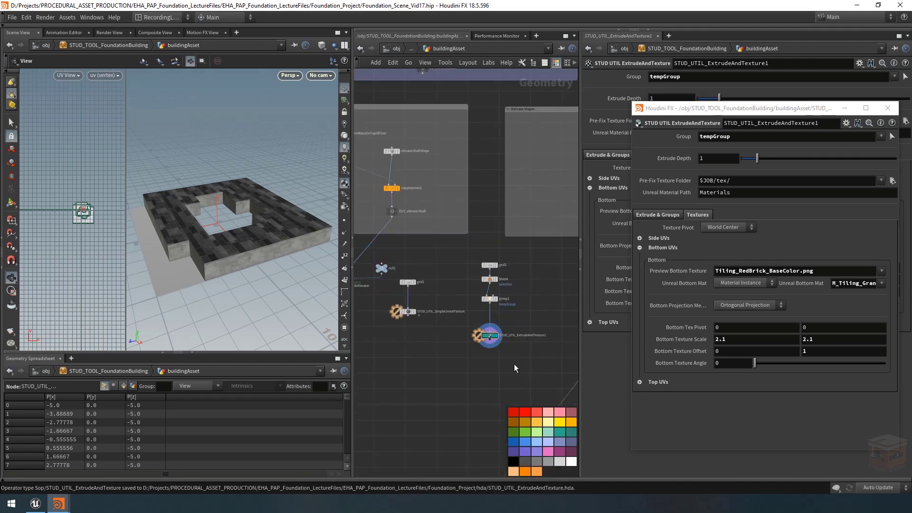
{"action": "left_click", "coordinate": [640, 248]}
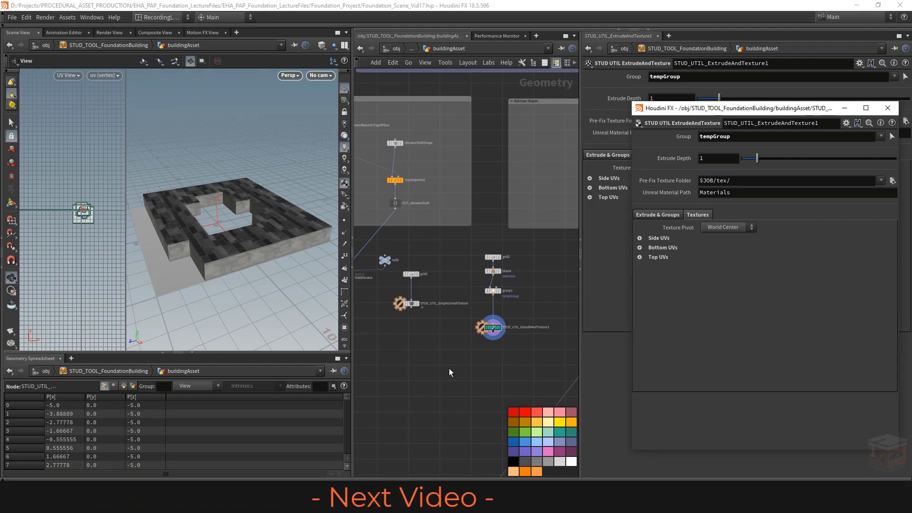
{"action": "scroll", "coordinate": [451, 369], "scroll_direction": "down", "scroll_amount": 3}
{"action": "middle_click_drag", "start_coordinate": [450, 373], "coordinate": [432, 371]}
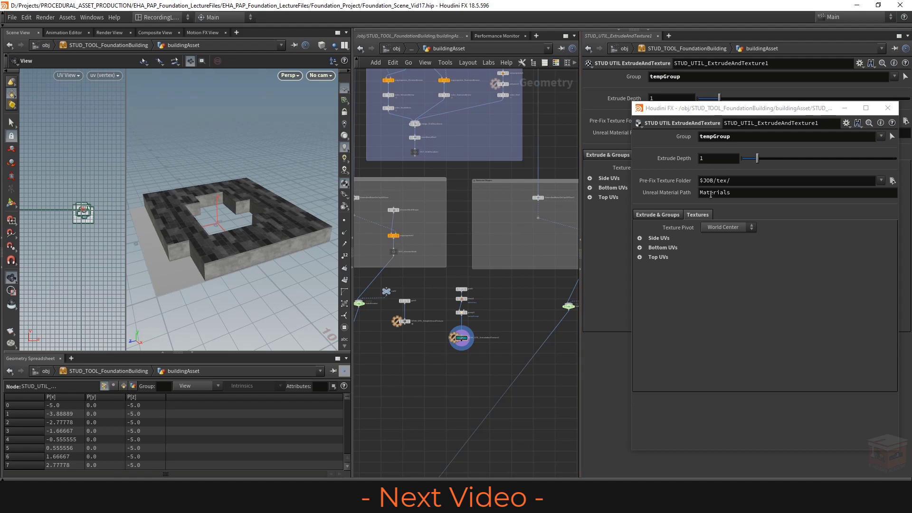
{"action": "left_click", "coordinate": [666, 214]}
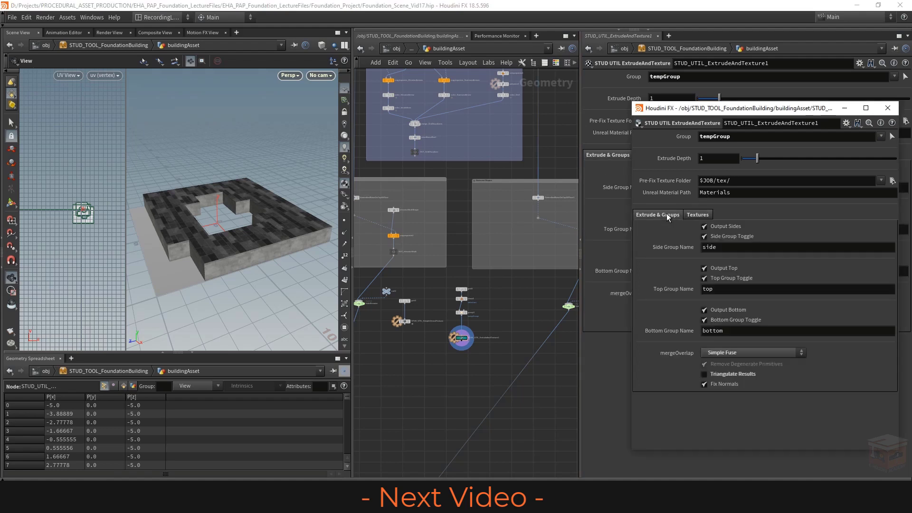
Step: Widen the network editor, moving the floating parameter window out of the way and back over the parameter area
{"action": "left_click_drag", "start_coordinate": [749, 110], "coordinate": [175, 57]}
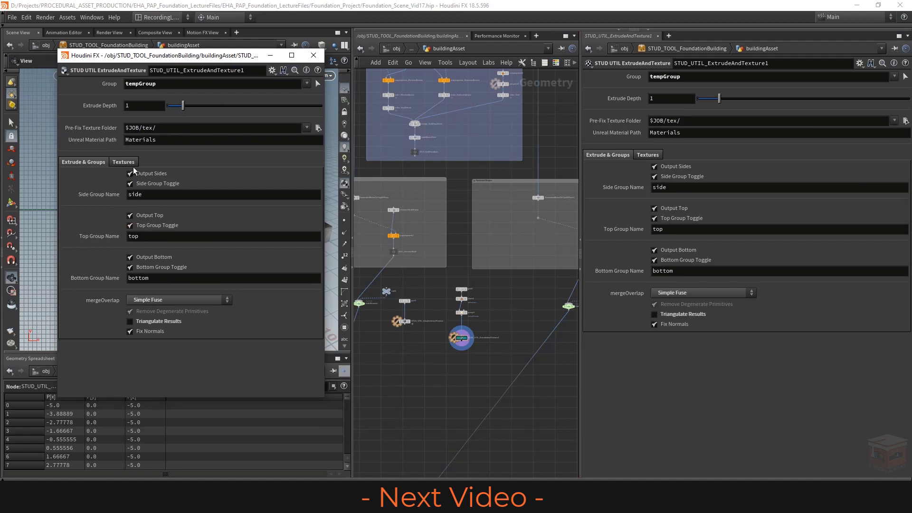
{"action": "scroll", "coordinate": [436, 333], "scroll_direction": "up", "scroll_amount": 5}
{"action": "mouse_move", "coordinate": [499, 349]}
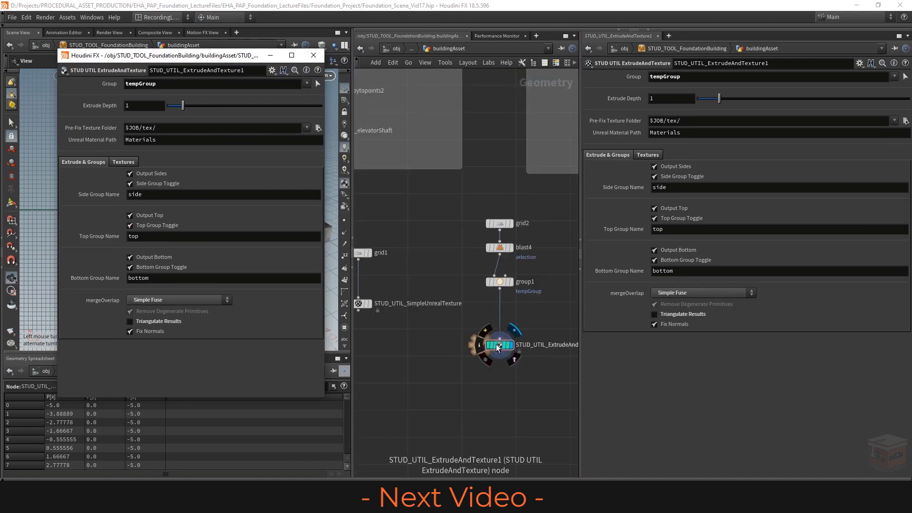
{"action": "left_click_drag", "start_coordinate": [580, 316], "coordinate": [745, 313]}
{"action": "scroll", "coordinate": [646, 291], "scroll_direction": "down", "scroll_amount": 4}
{"action": "left_click_drag", "start_coordinate": [227, 58], "coordinate": [802, 119]}
Step: Examine the complete buildingAsset network and where the ExtrudeAndTexture test nodes sit within it
{"action": "scroll", "coordinate": [550, 349], "scroll_direction": "down", "scroll_amount": 6}
{"action": "scroll", "coordinate": [523, 343], "scroll_direction": "down", "scroll_amount": 3}
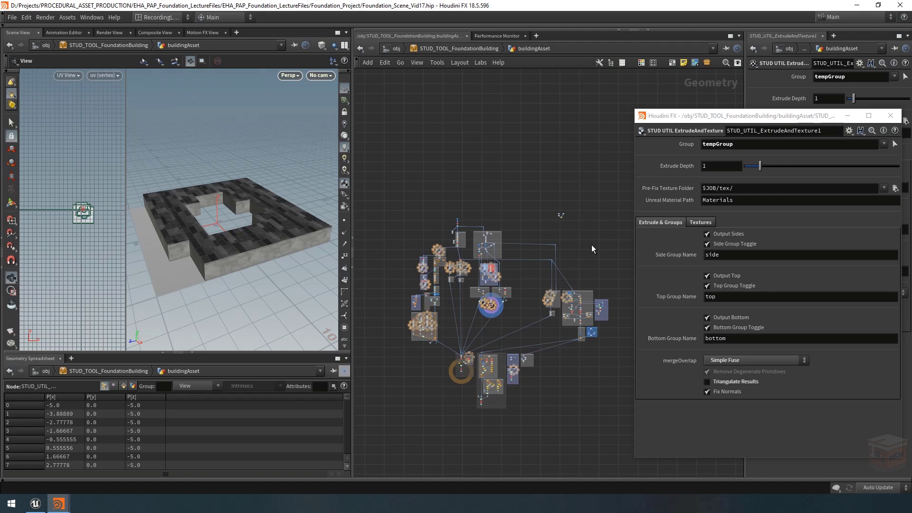
{"action": "scroll", "coordinate": [489, 309], "scroll_direction": "up", "scroll_amount": 10}
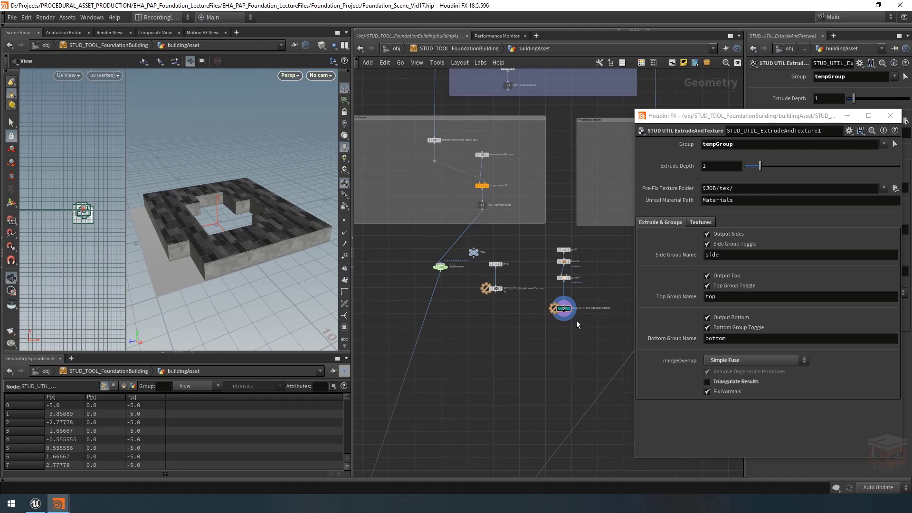
{"action": "scroll", "coordinate": [577, 320], "scroll_direction": "down", "scroll_amount": 5}
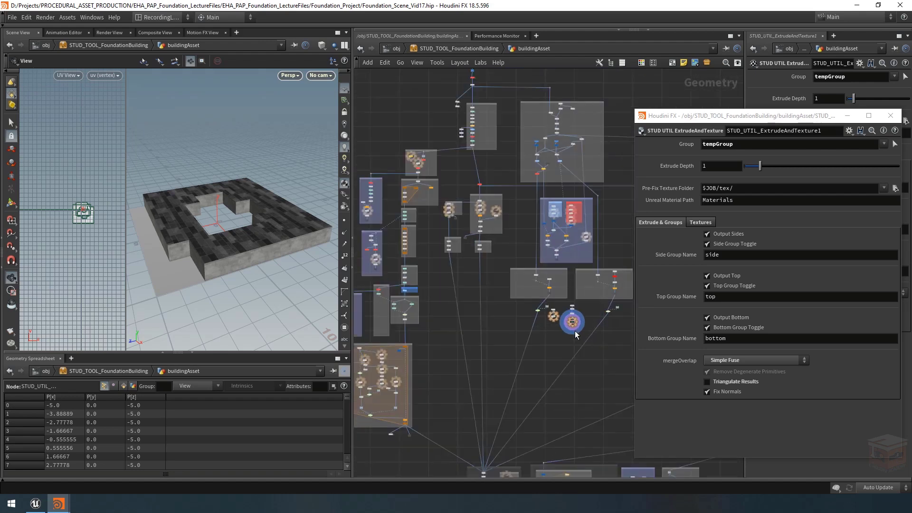
{"action": "scroll", "coordinate": [574, 332], "scroll_direction": "down", "scroll_amount": 3}
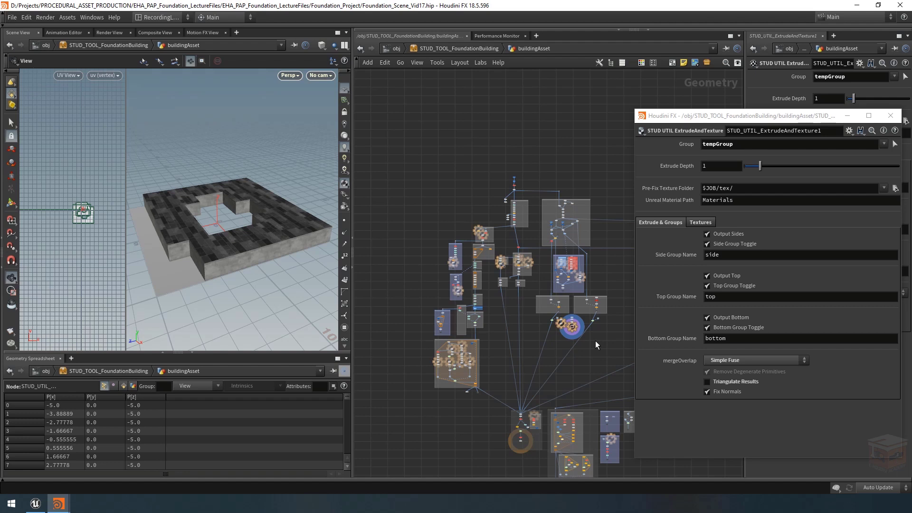
{"action": "scroll", "coordinate": [596, 353], "scroll_direction": "down", "scroll_amount": 1}
{"action": "middle_click_drag", "start_coordinate": [598, 353], "coordinate": [574, 330]}
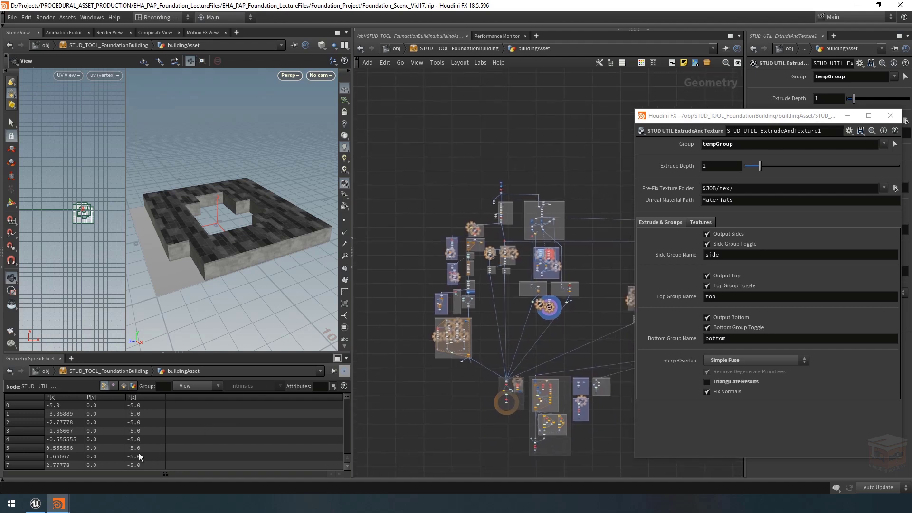
Step: Switch to Unreal Editor and examine the example building's balconies, walls and roof from above
{"action": "left_click", "coordinate": [35, 503]}
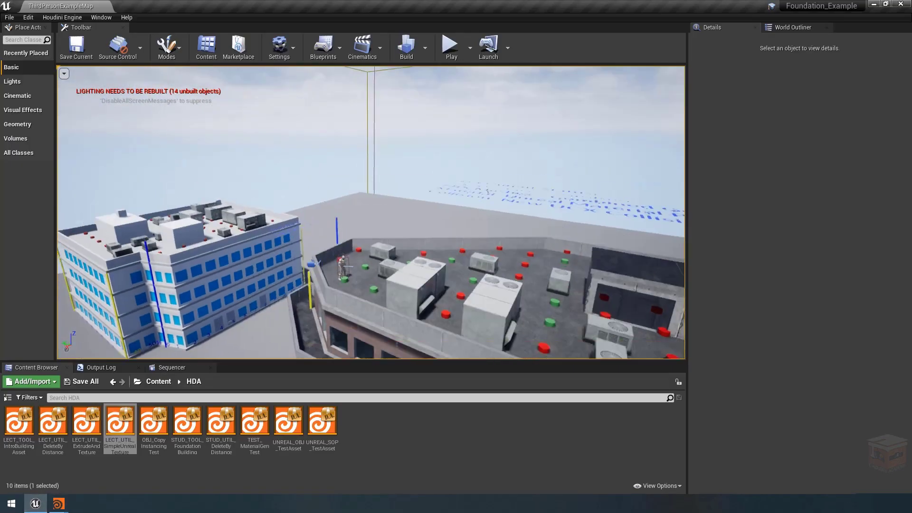
{"action": "right_click_drag", "start_coordinate": [370, 213], "coordinate": [423, 271]}
{"action": "right_click_drag", "start_coordinate": [425, 234], "coordinate": [373, 241]}
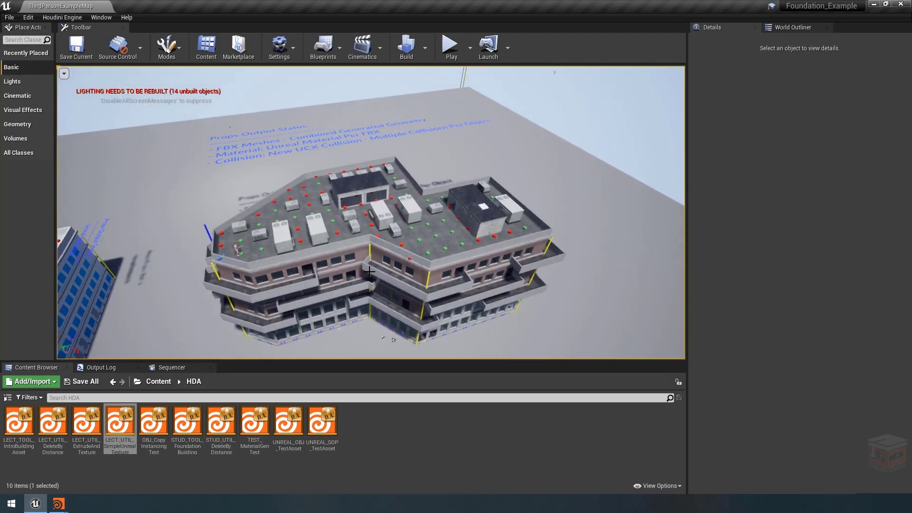